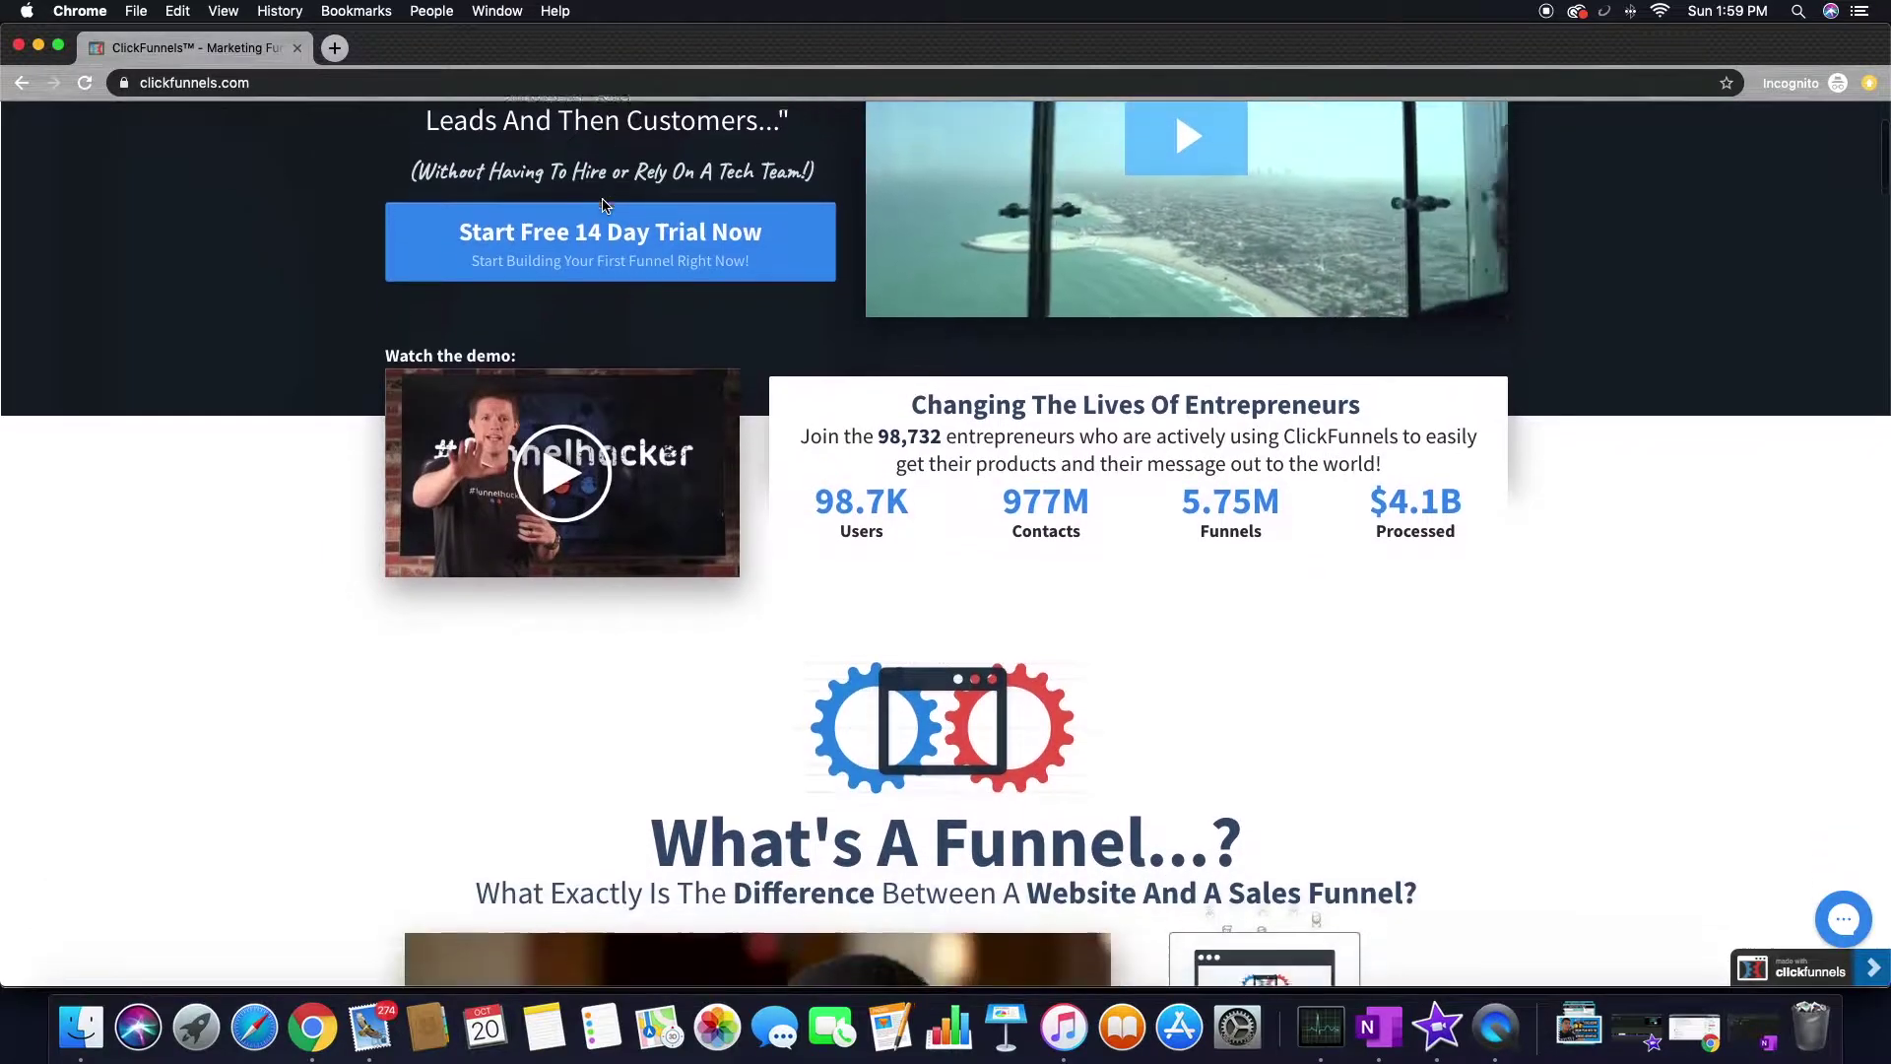
- Highlight the 'What's A Funnel' heading, then the words Website and Sales Funnel in its subheading
{"action": "scroll", "coordinate": [604, 205], "scroll_direction": "down", "scroll_amount": 10}
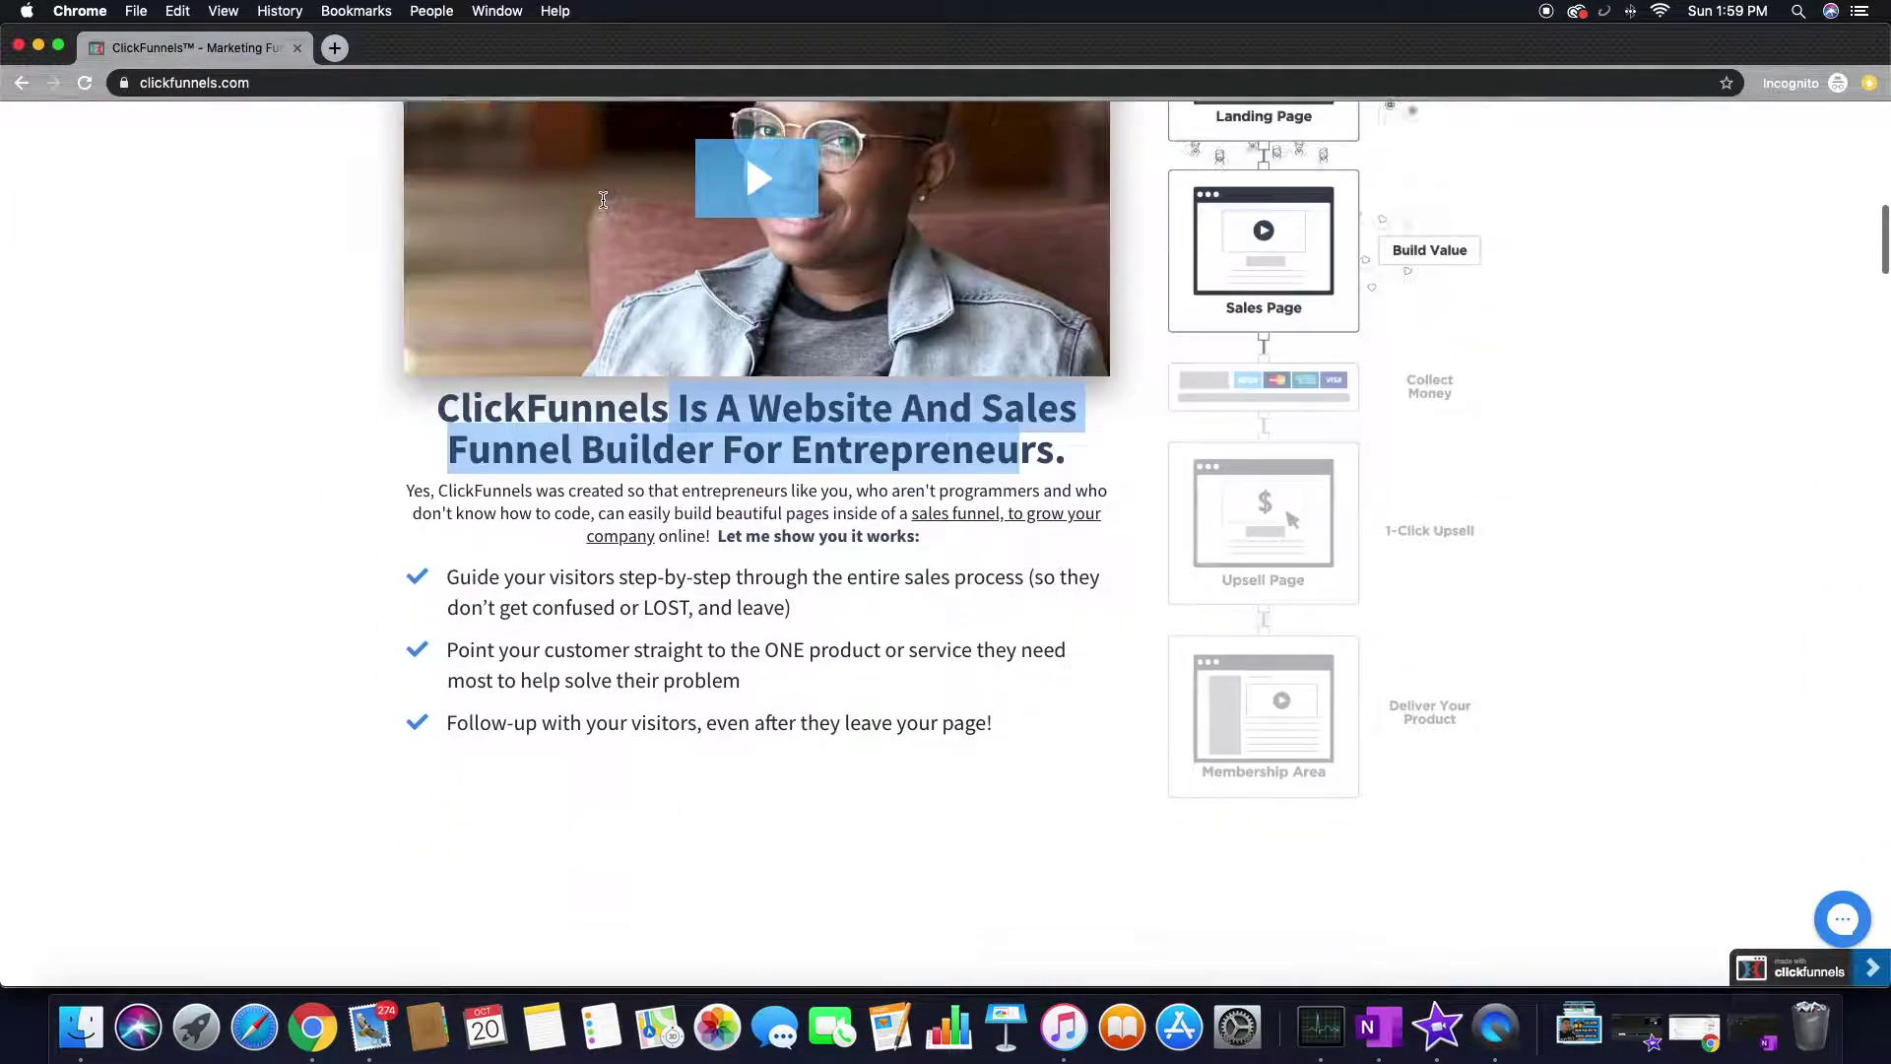
{"action": "scroll", "coordinate": [604, 205], "scroll_direction": "down", "scroll_amount": 15}
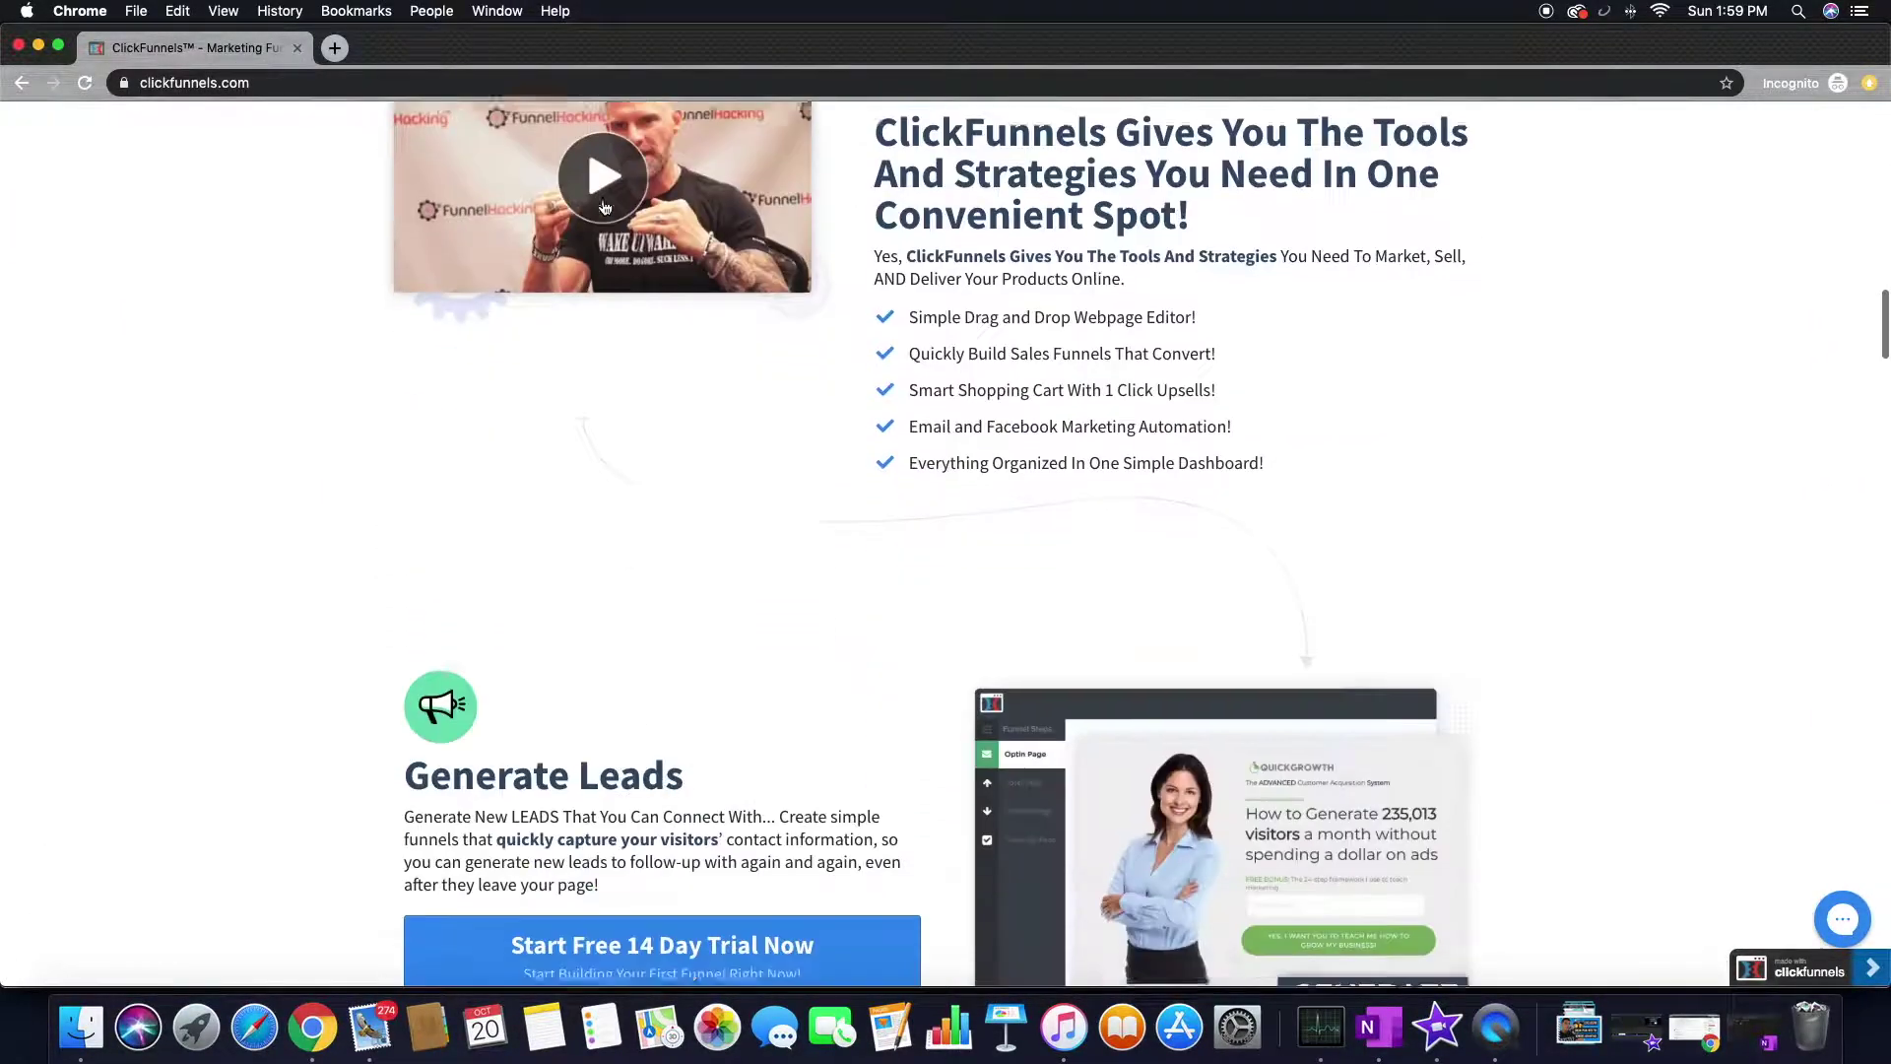
{"action": "scroll", "coordinate": [603, 205], "scroll_direction": "down", "scroll_amount": 12}
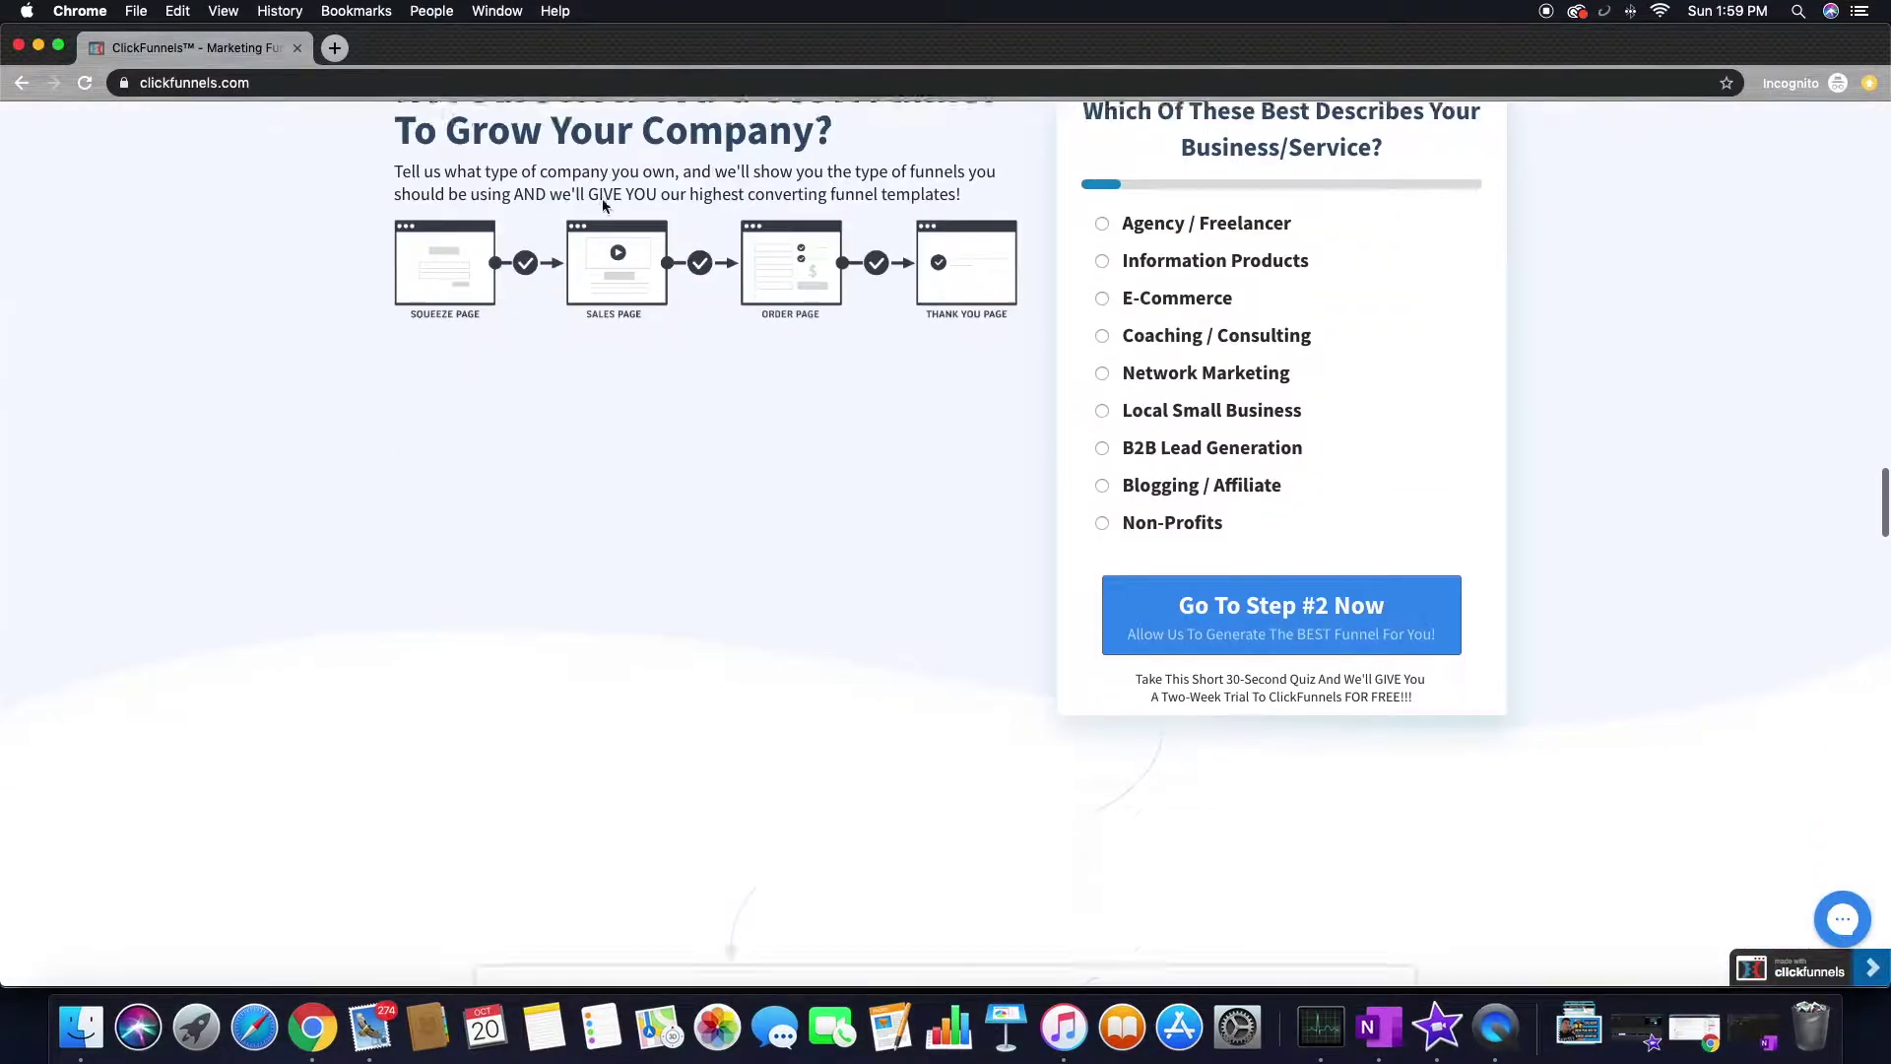
{"action": "scroll", "coordinate": [603, 199], "scroll_direction": "up", "scroll_amount": 20}
{"action": "scroll", "coordinate": [602, 199], "scroll_direction": "up", "scroll_amount": 15}
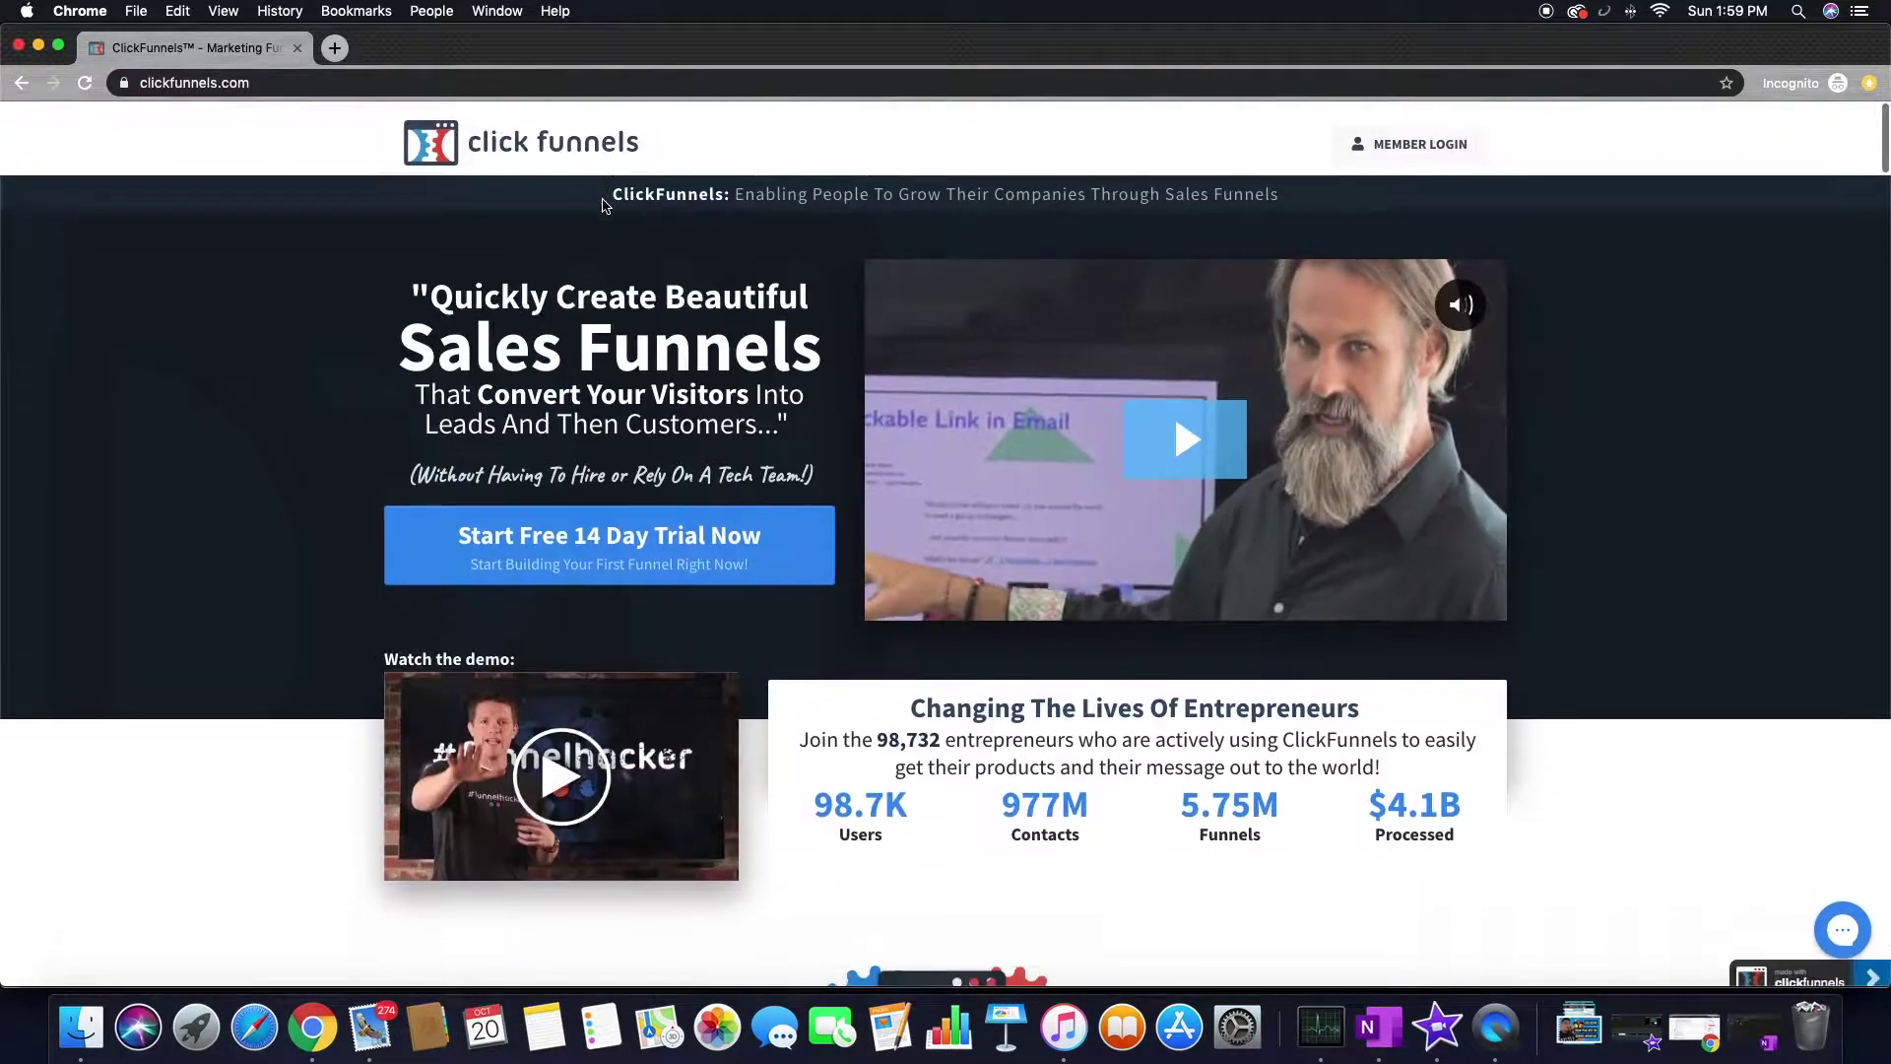
{"action": "scroll", "coordinate": [605, 203], "scroll_direction": "down", "scroll_amount": 5}
{"action": "scroll", "coordinate": [605, 206], "scroll_direction": "down", "scroll_amount": 2}
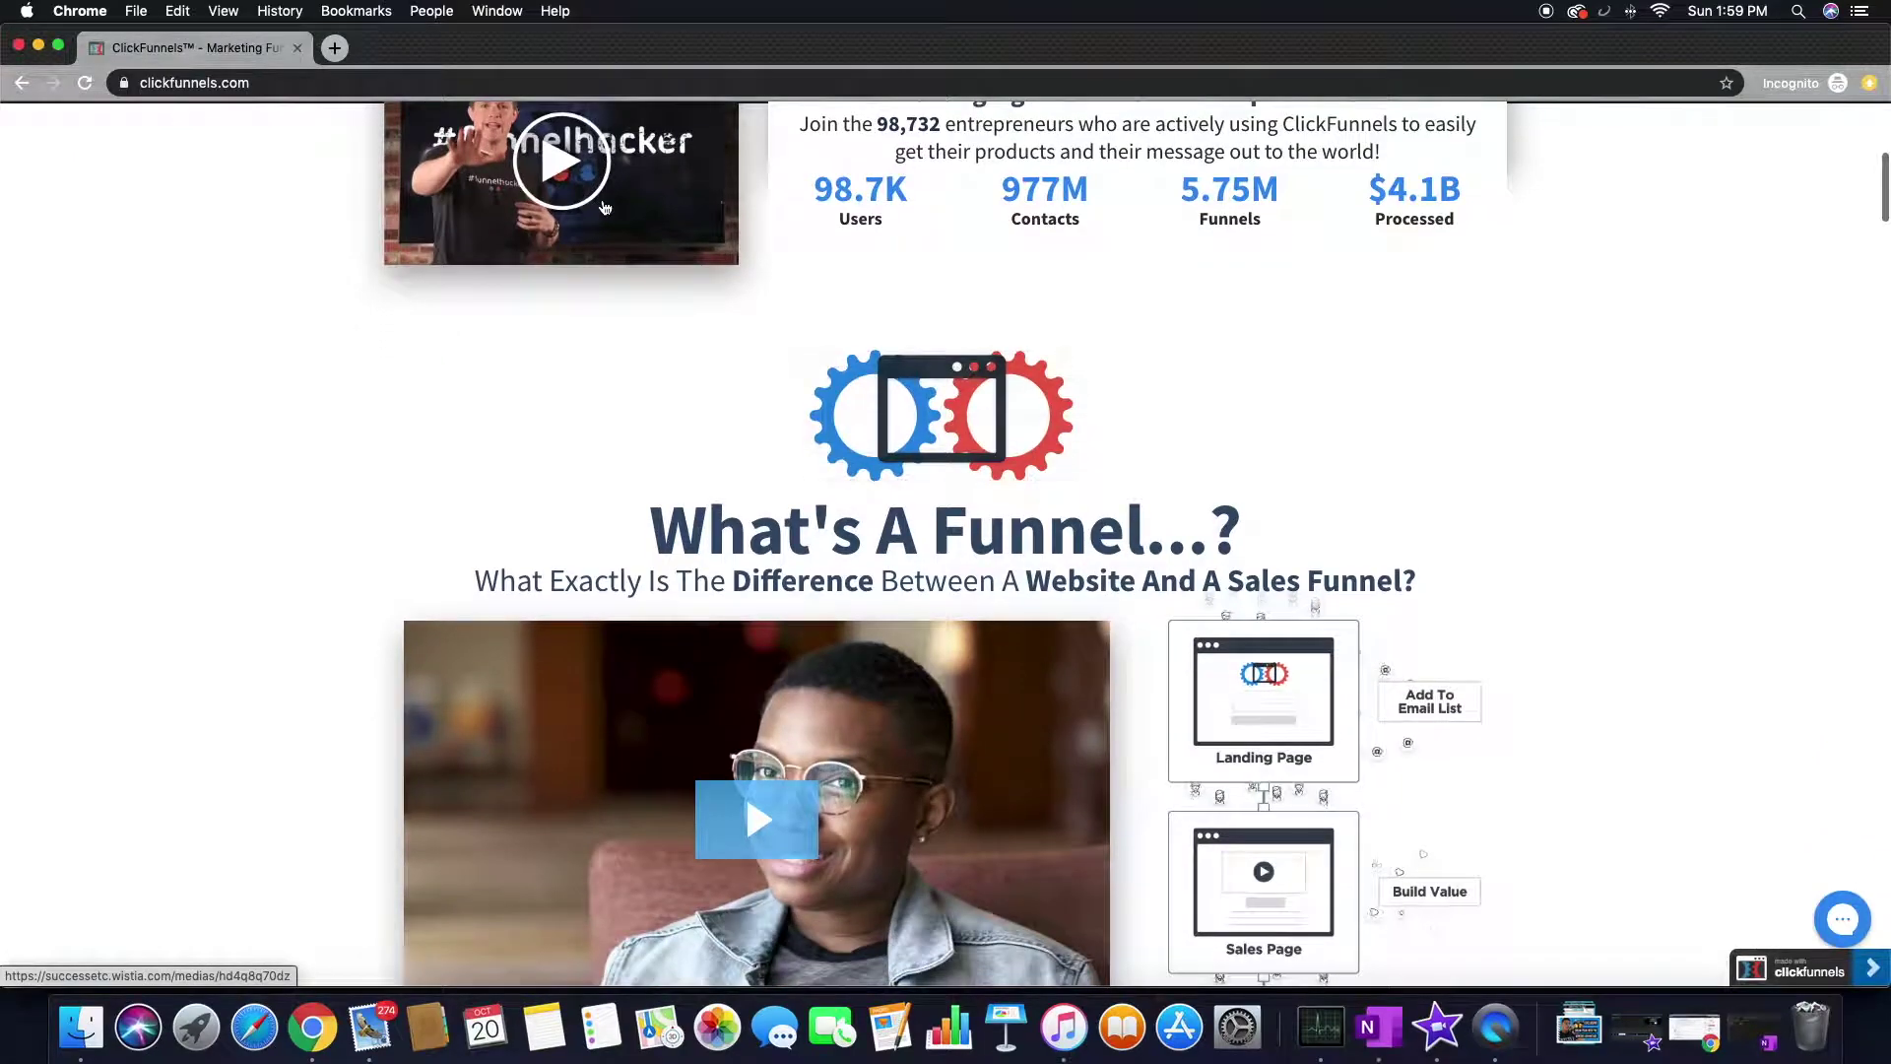
{"action": "left_click_drag", "start_coordinate": [709, 532], "coordinate": [1133, 575]}
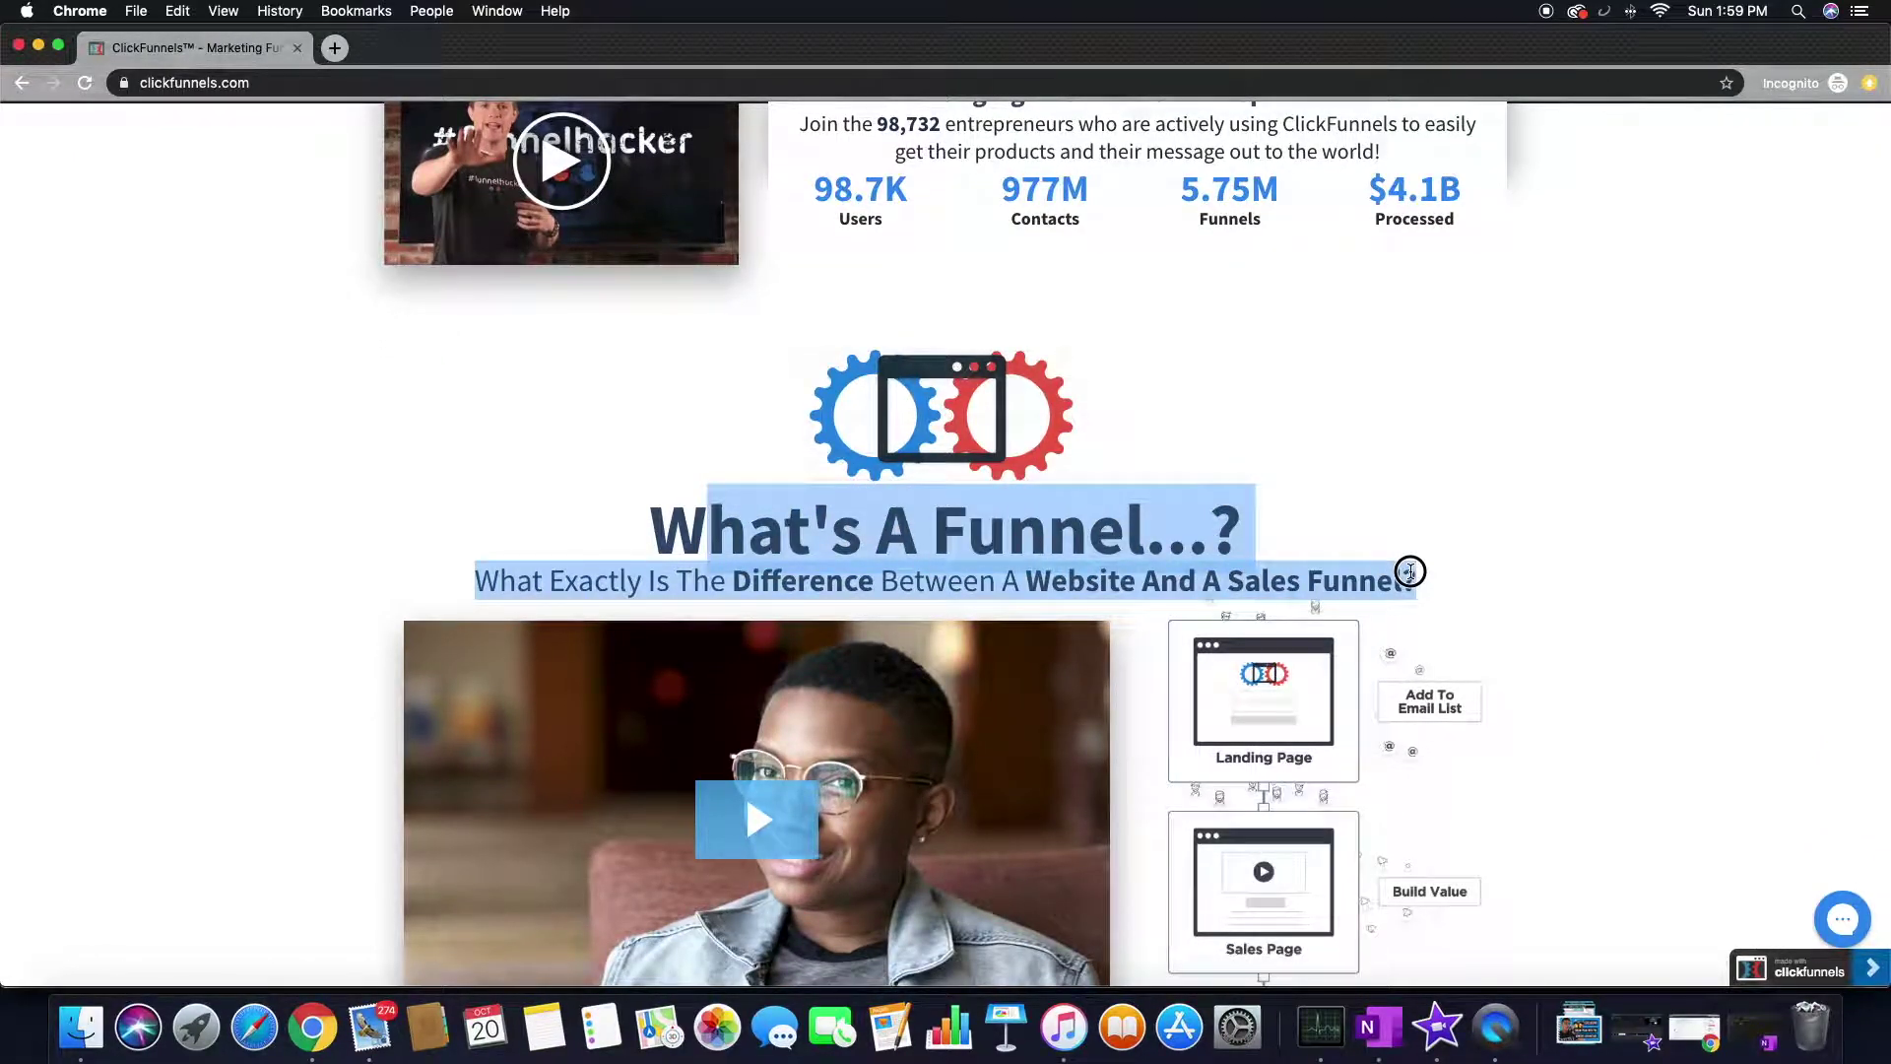
{"action": "left_click", "coordinate": [798, 533]}
{"action": "left_click_drag", "start_coordinate": [709, 532], "coordinate": [1168, 531]}
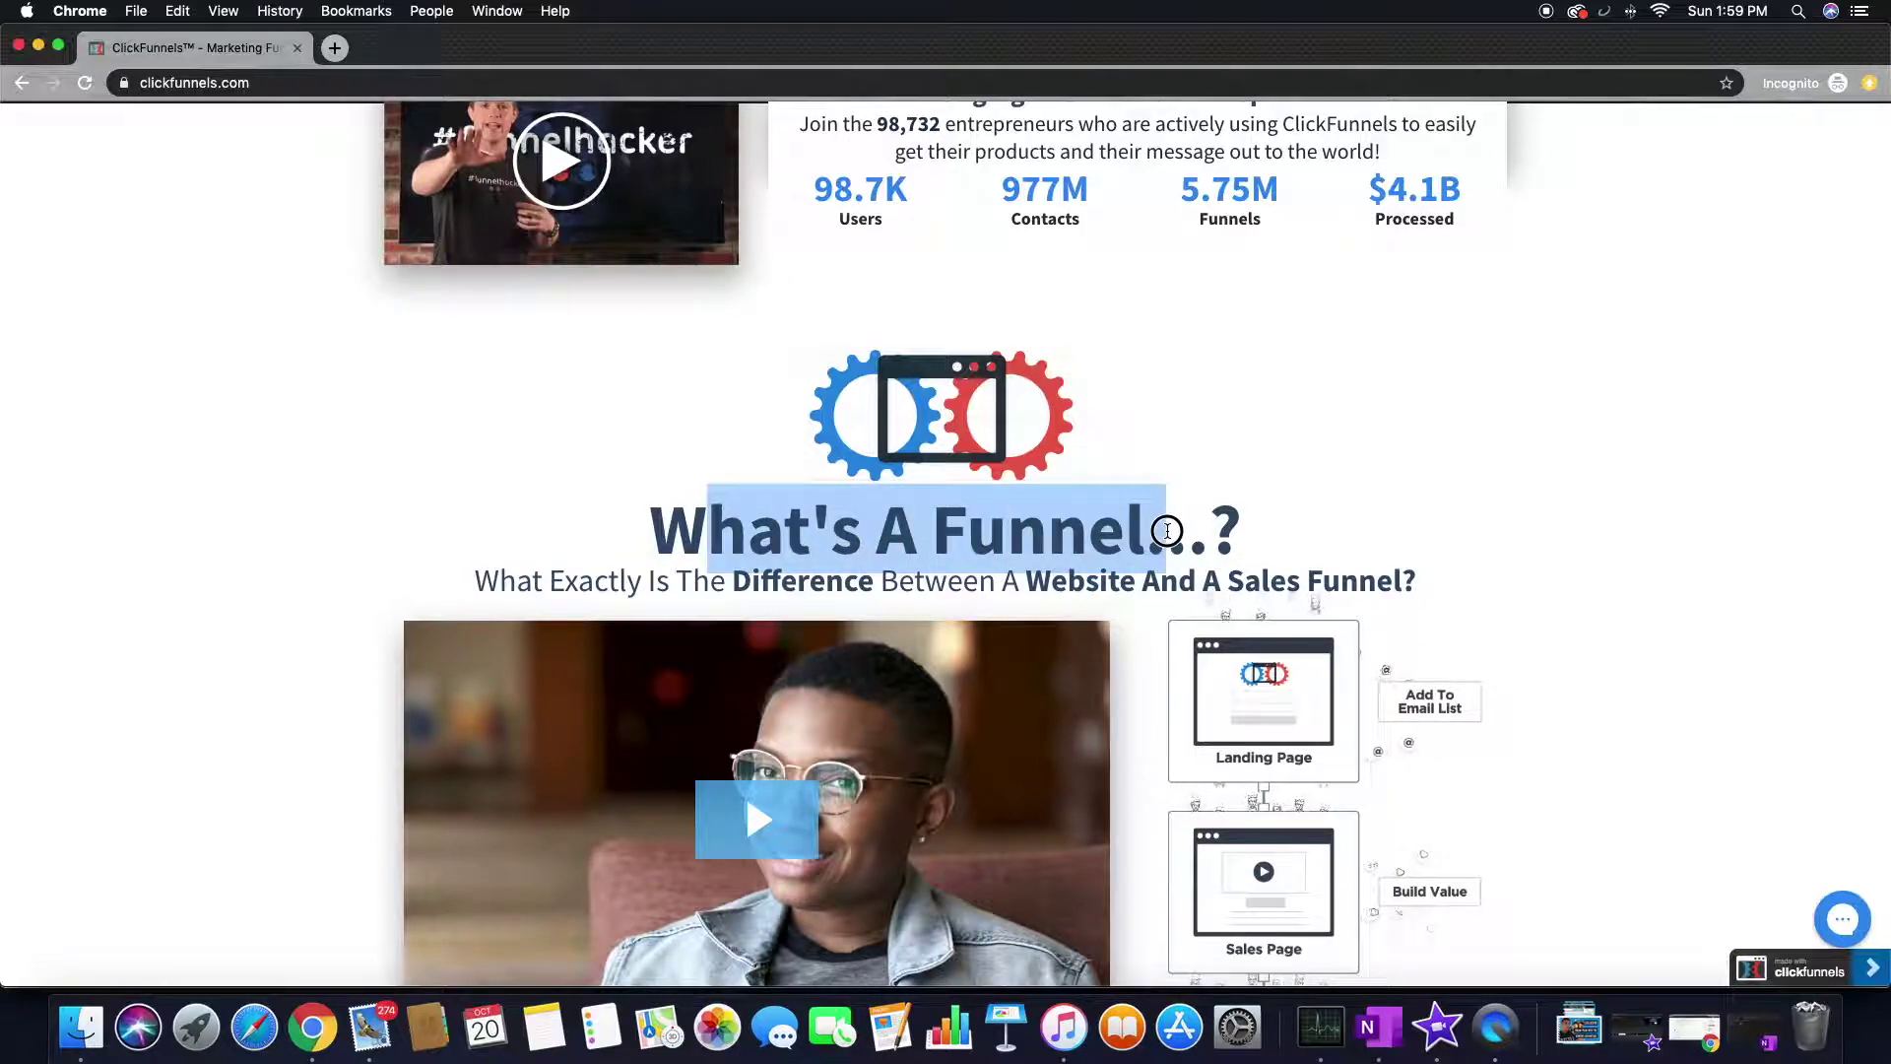
{"action": "left_click", "coordinate": [1055, 581]}
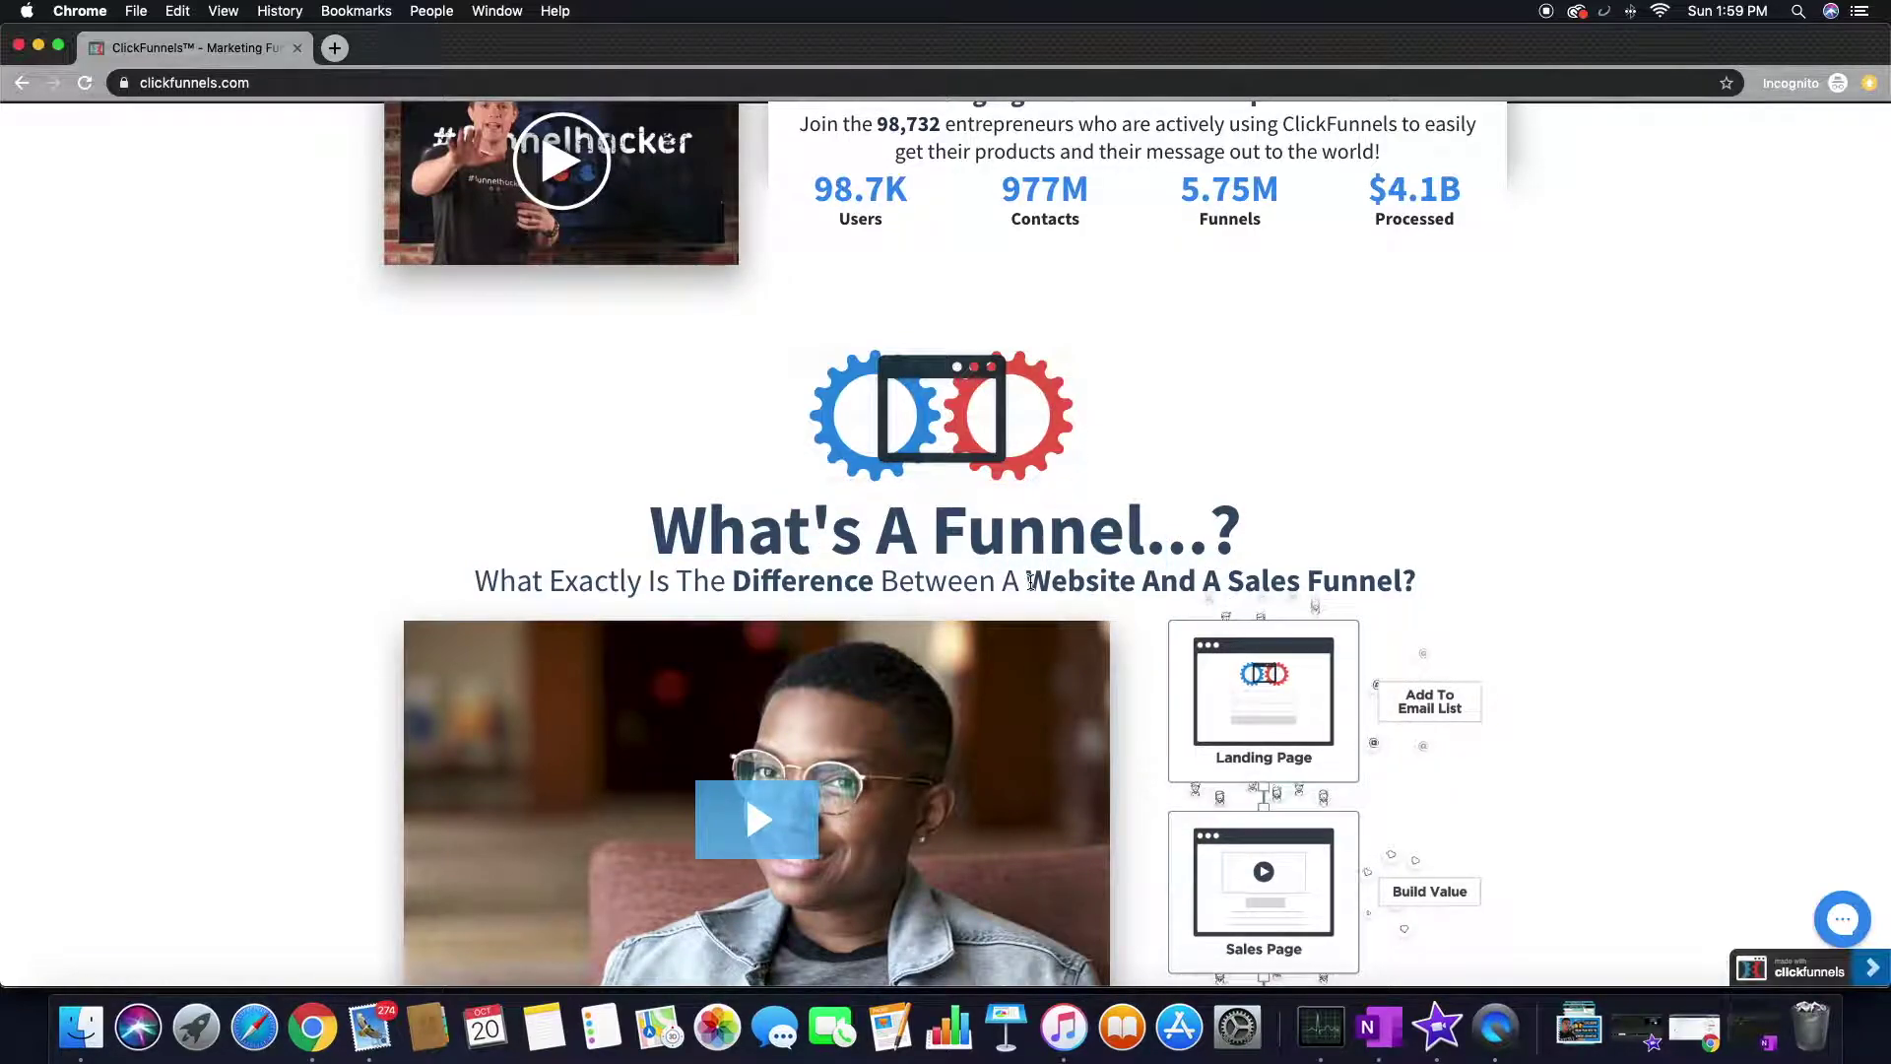
{"action": "mouse_move", "coordinate": [1024, 581]}
{"action": "left_mouse_down"}
{"action": "mouse_move", "coordinate": [1142, 587]}
{"action": "mouse_move", "coordinate": [1014, 579]}
{"action": "left_mouse_up"}
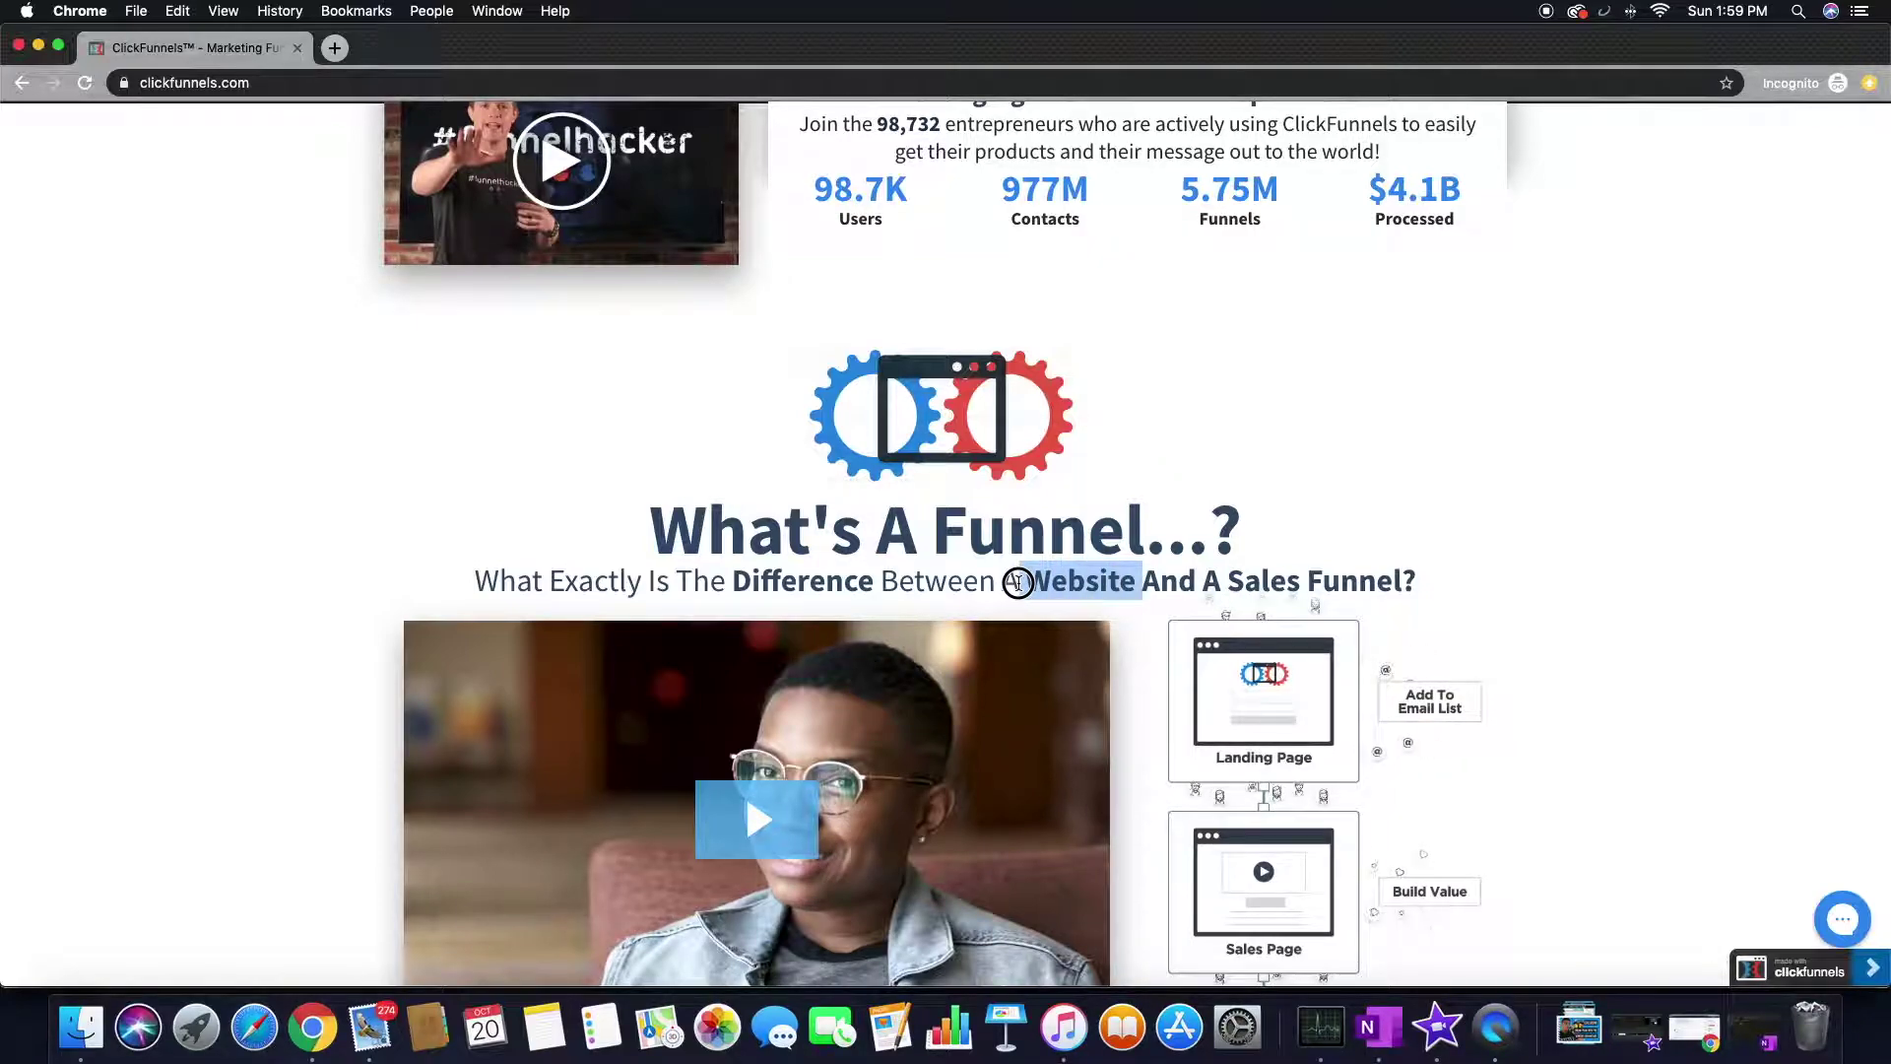
{"action": "left_click_drag", "start_coordinate": [1228, 581], "coordinate": [1406, 589]}
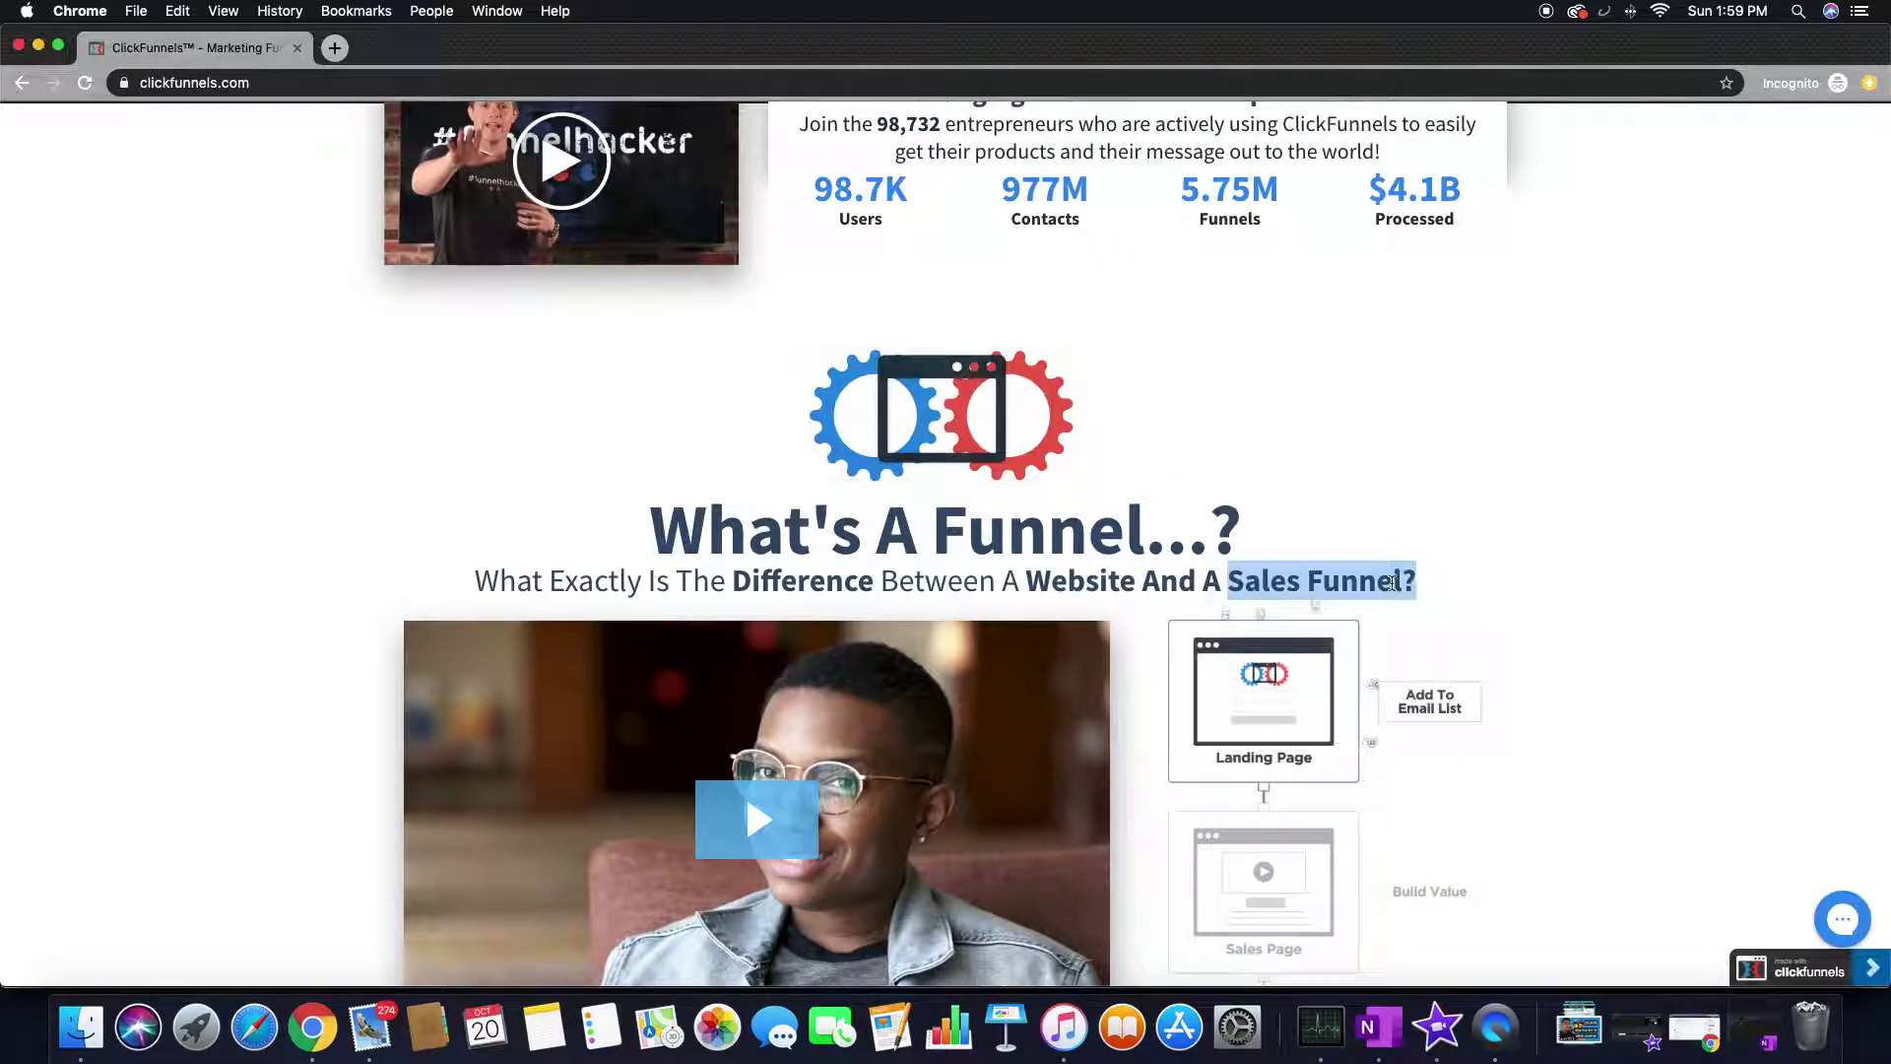
- Highlight 'A Website' in the section heading and read through the rest of the page
{"action": "scroll", "coordinate": [260, 537], "scroll_direction": "down", "scroll_amount": 5}
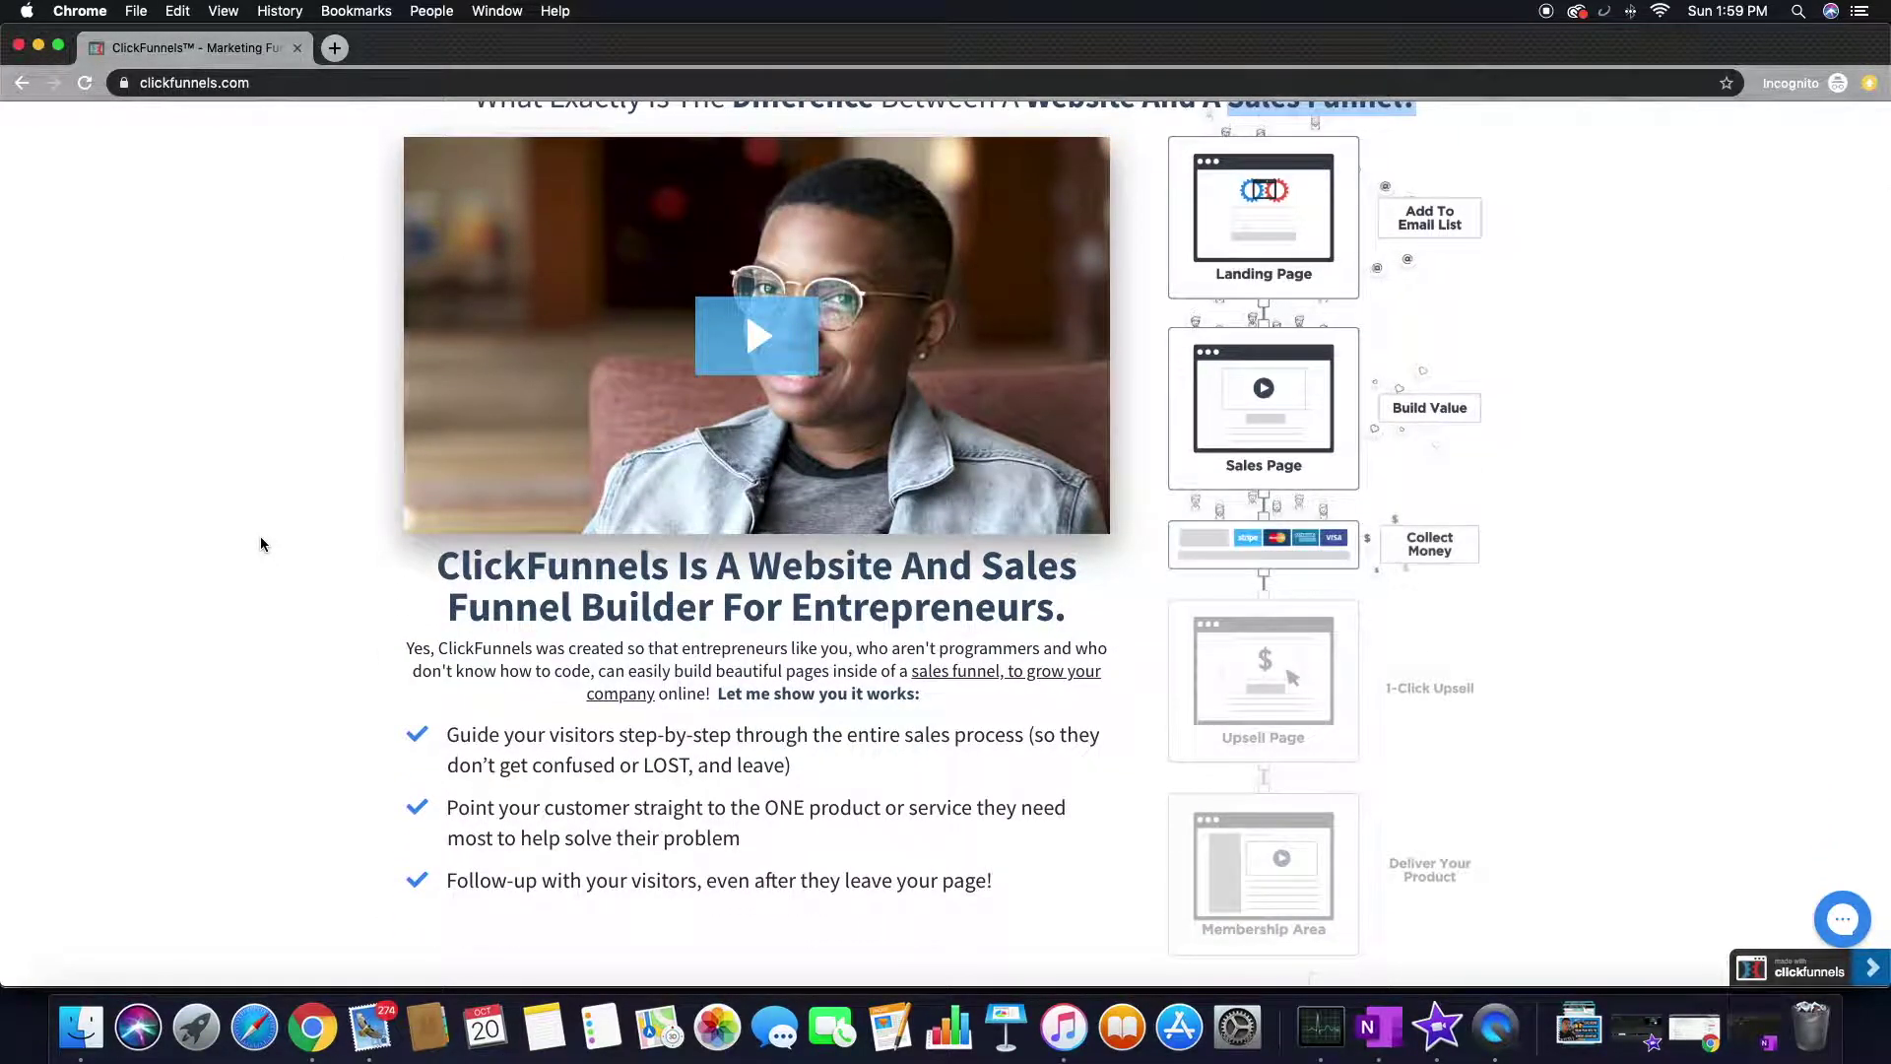
{"action": "scroll", "coordinate": [260, 543], "scroll_direction": "down", "scroll_amount": 3}
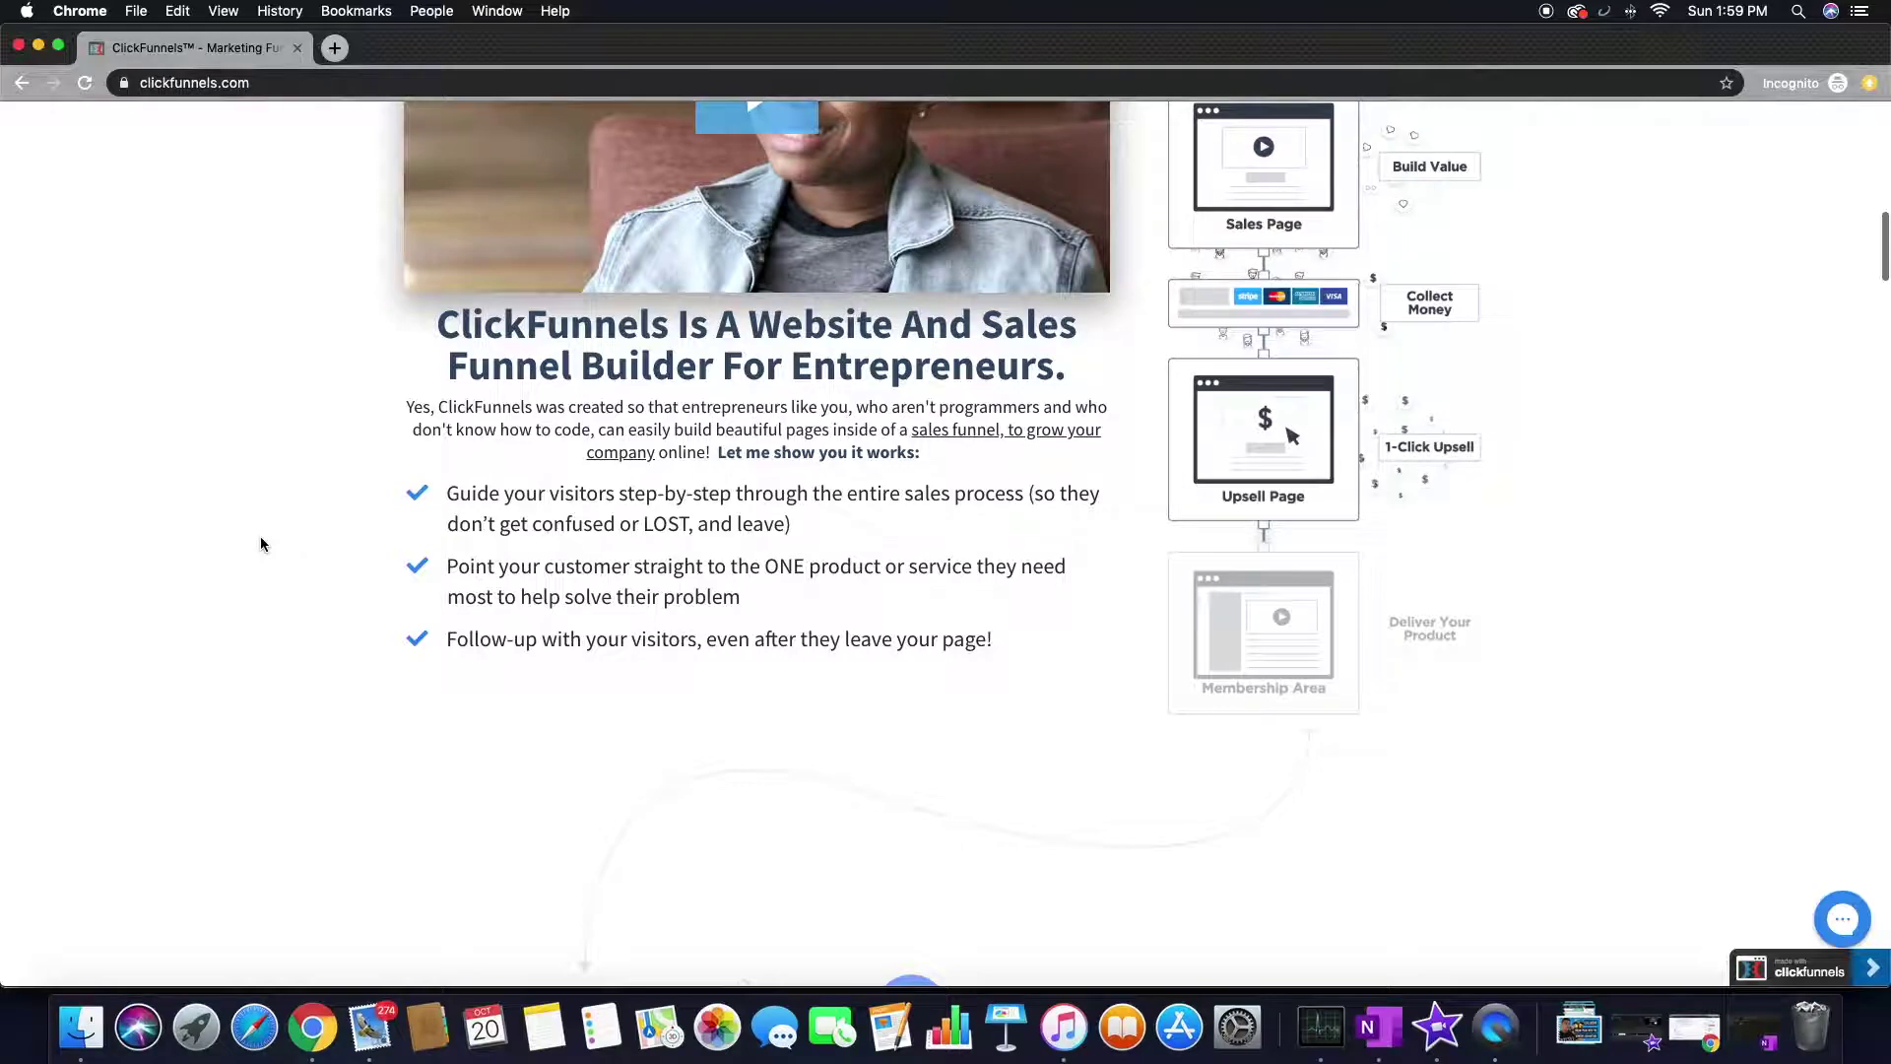
{"action": "left_click_drag", "start_coordinate": [448, 330], "coordinate": [740, 325]}
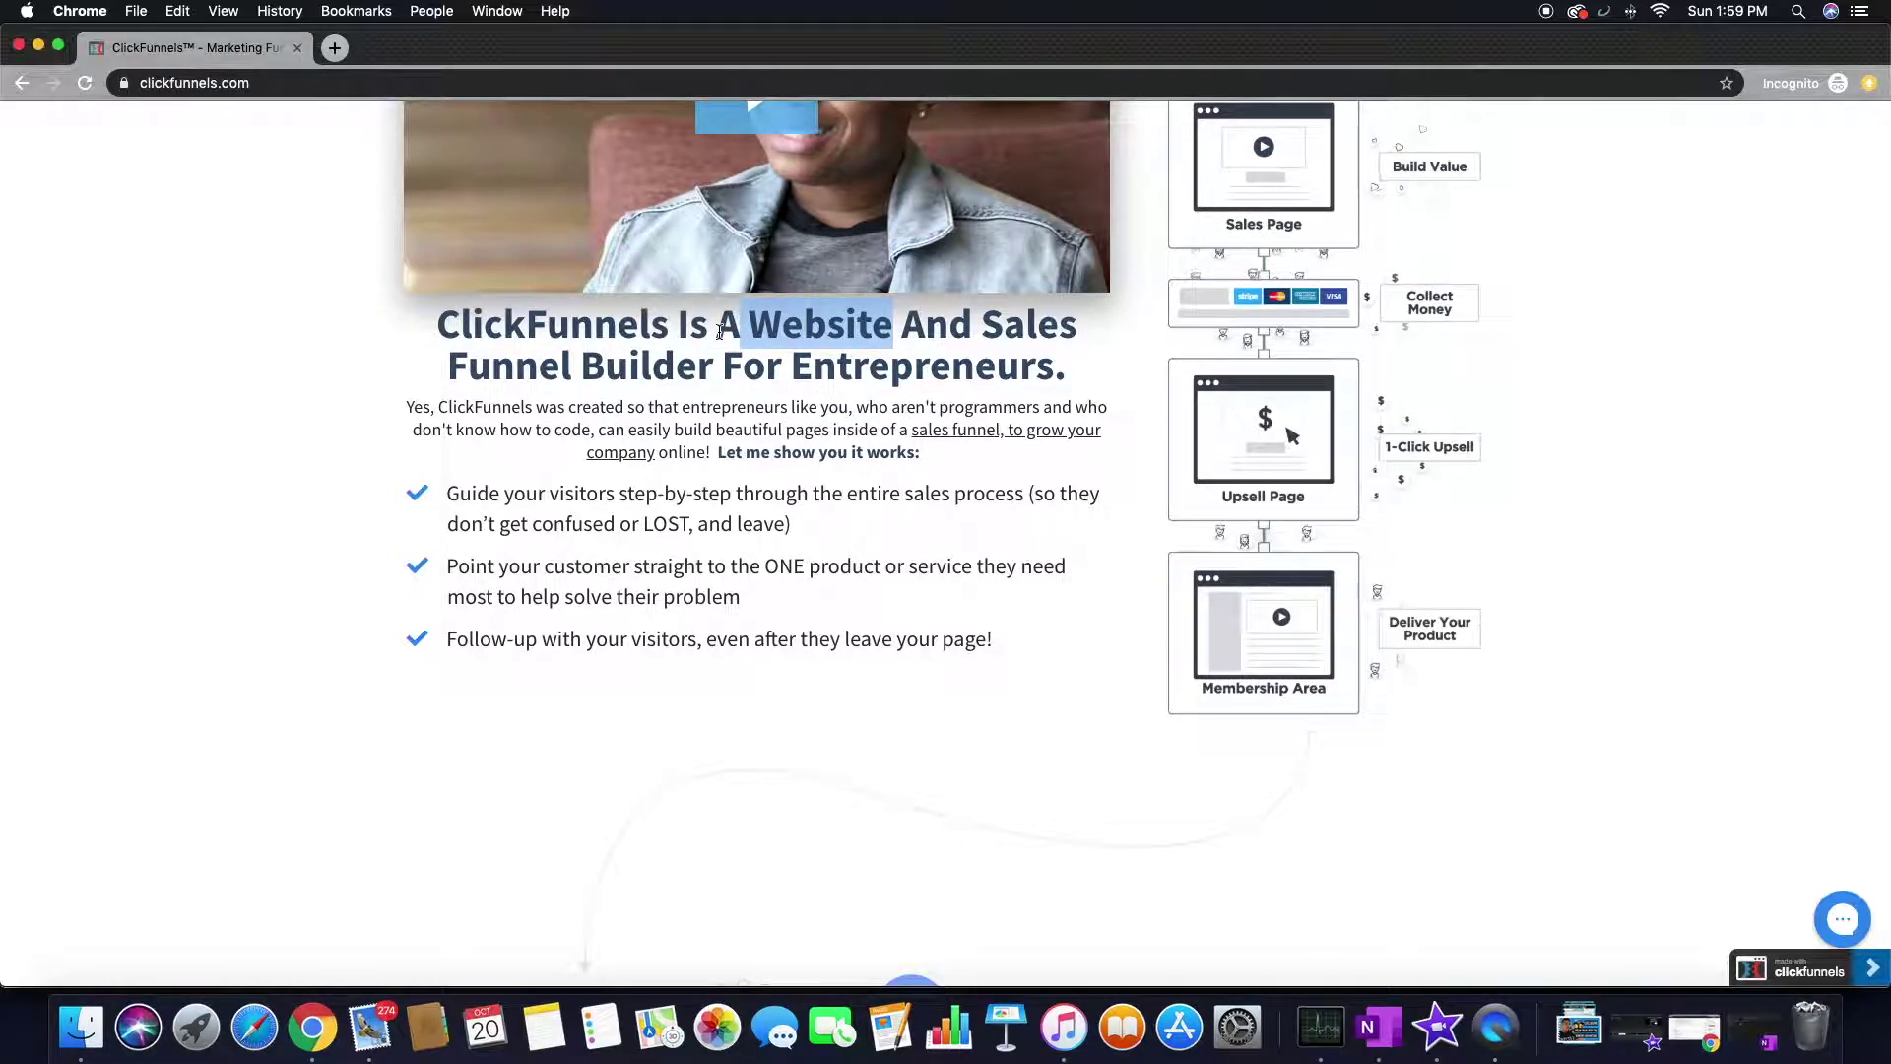
{"action": "scroll", "coordinate": [599, 331], "scroll_direction": "down", "scroll_amount": 3}
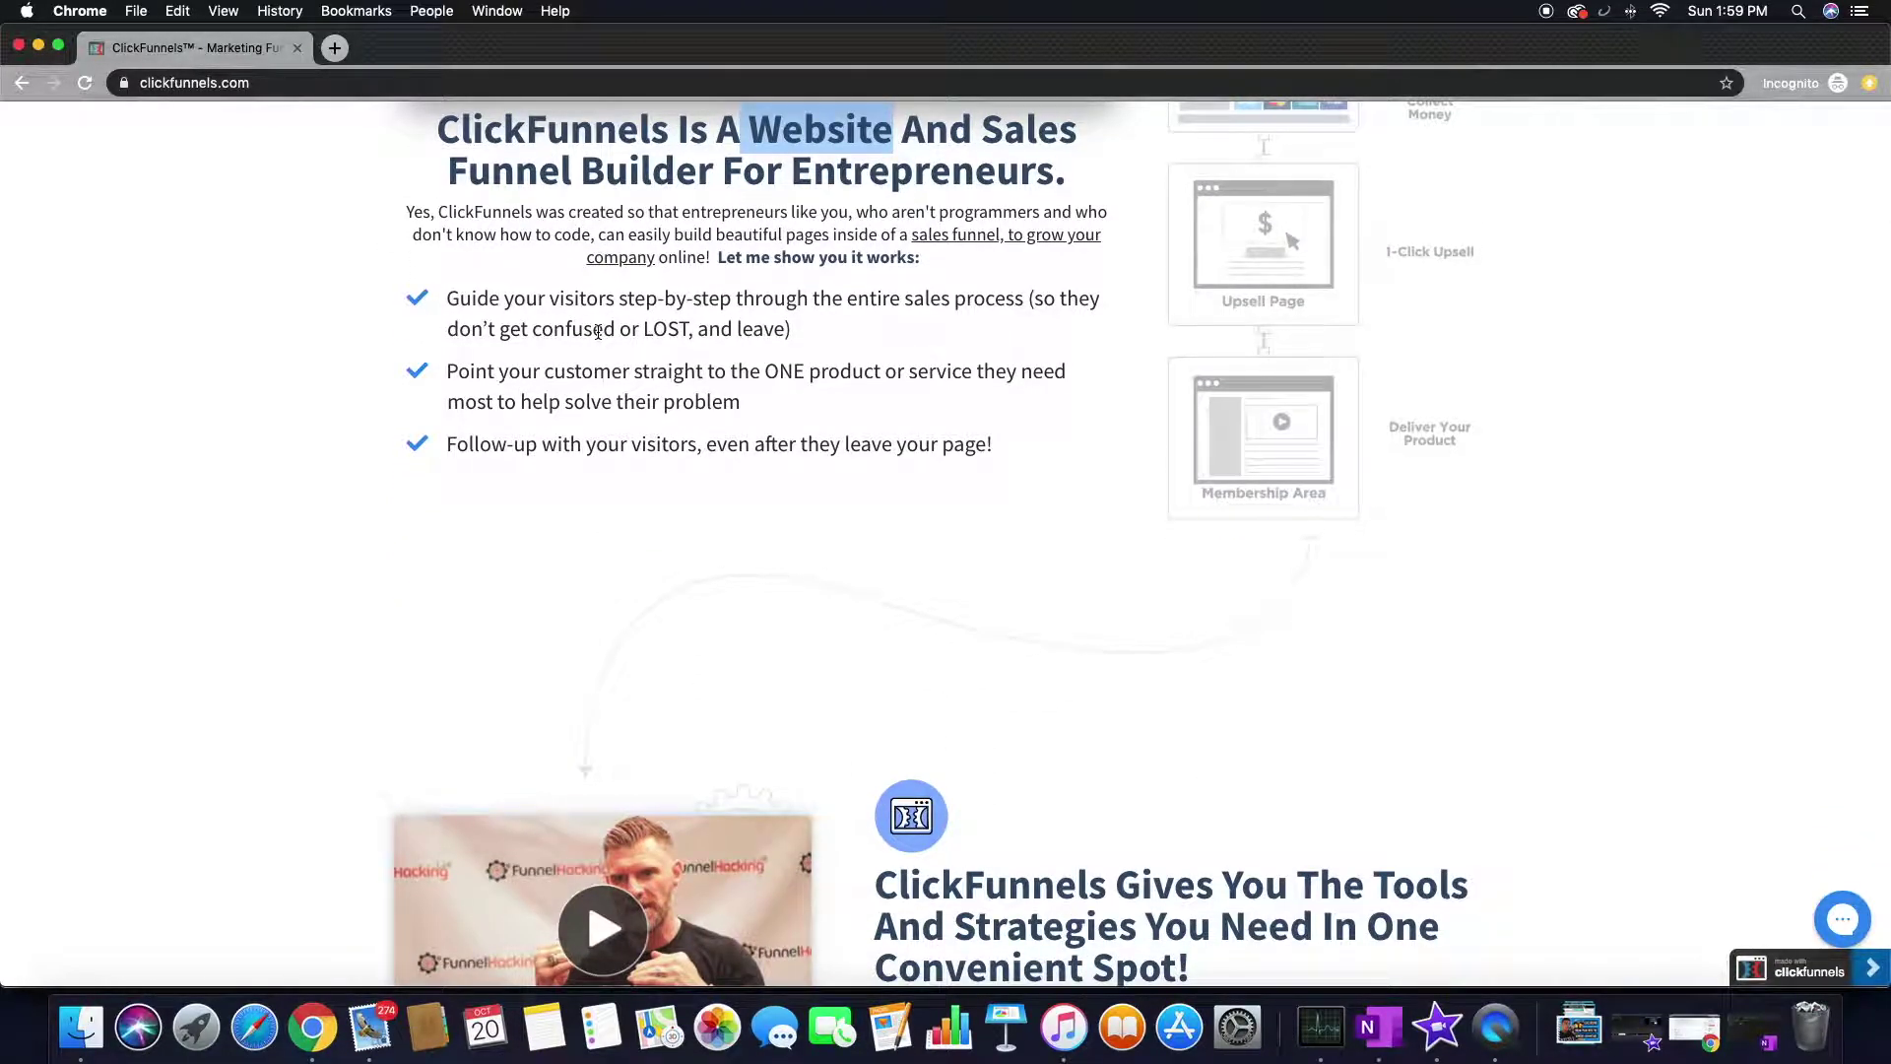
{"action": "scroll", "coordinate": [598, 331], "scroll_direction": "down", "scroll_amount": 5}
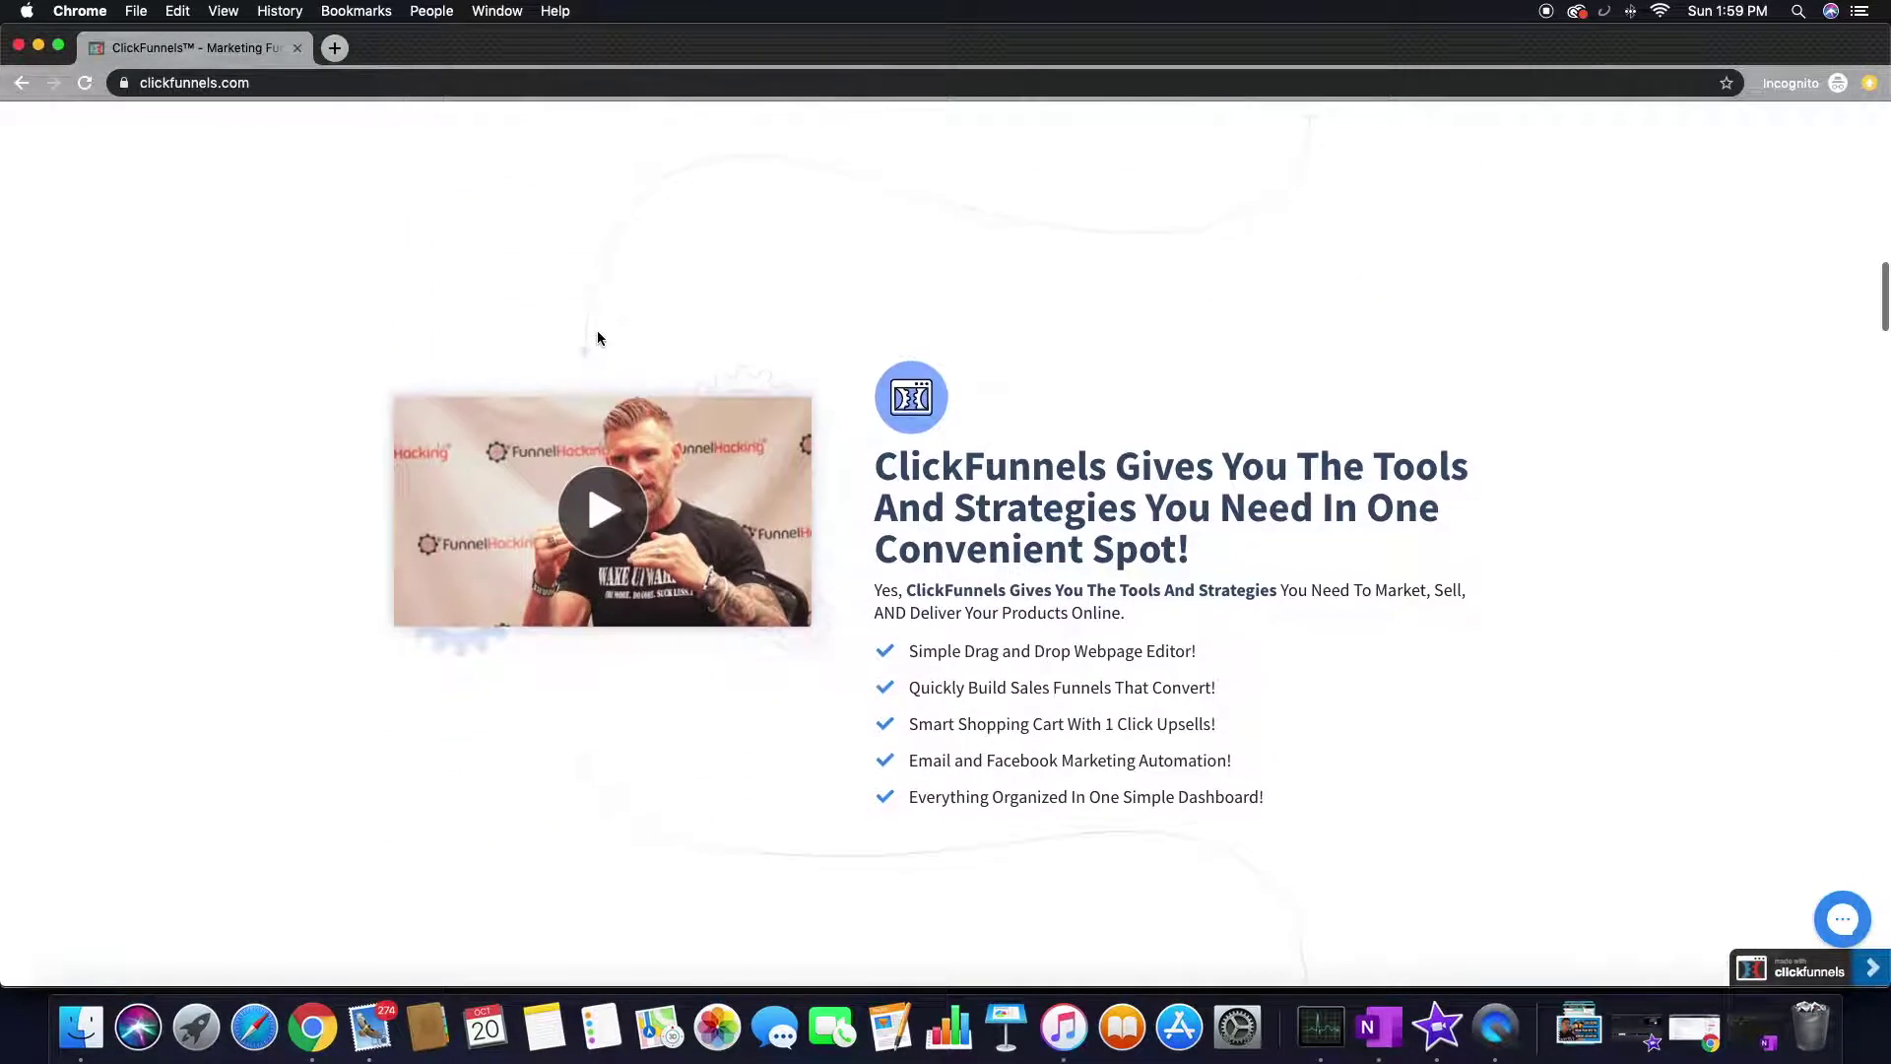
{"action": "scroll", "coordinate": [598, 332], "scroll_direction": "down", "scroll_amount": 3}
{"action": "scroll", "coordinate": [599, 340], "scroll_direction": "down", "scroll_amount": 7}
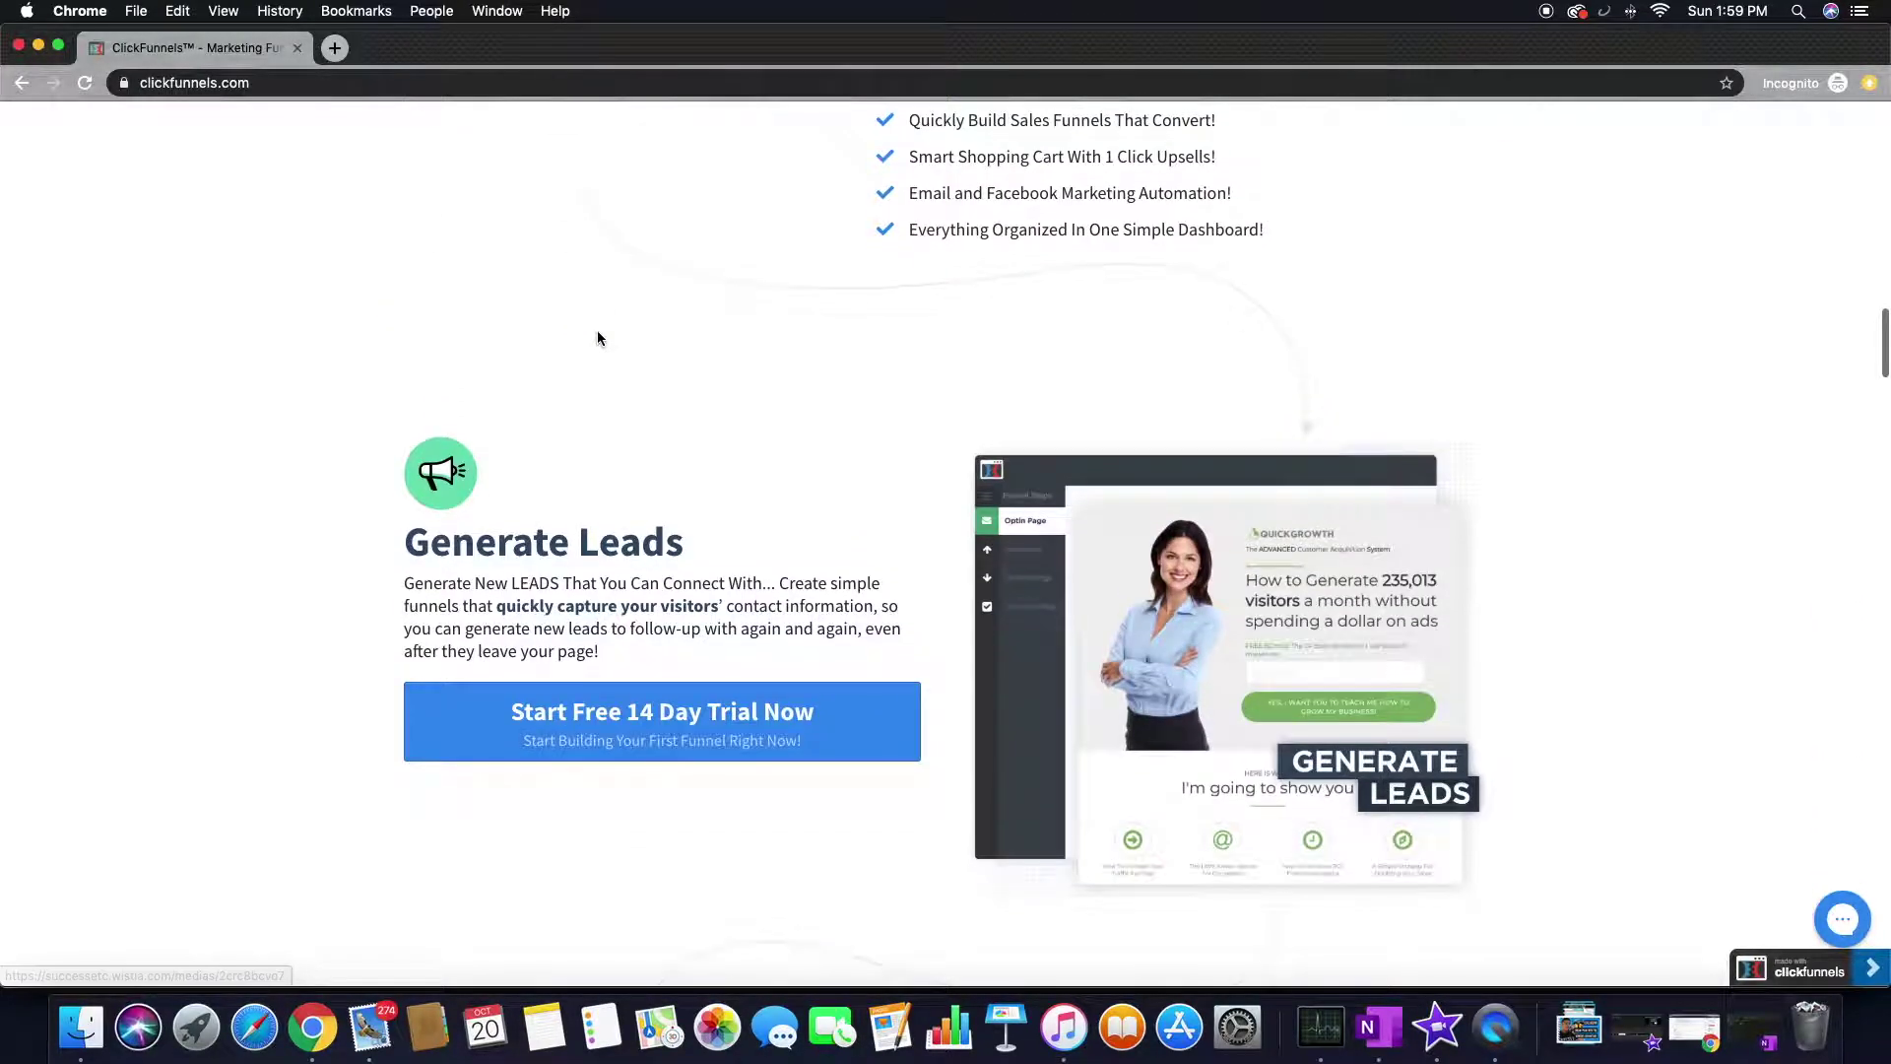
{"action": "scroll", "coordinate": [600, 339], "scroll_direction": "down", "scroll_amount": 9}
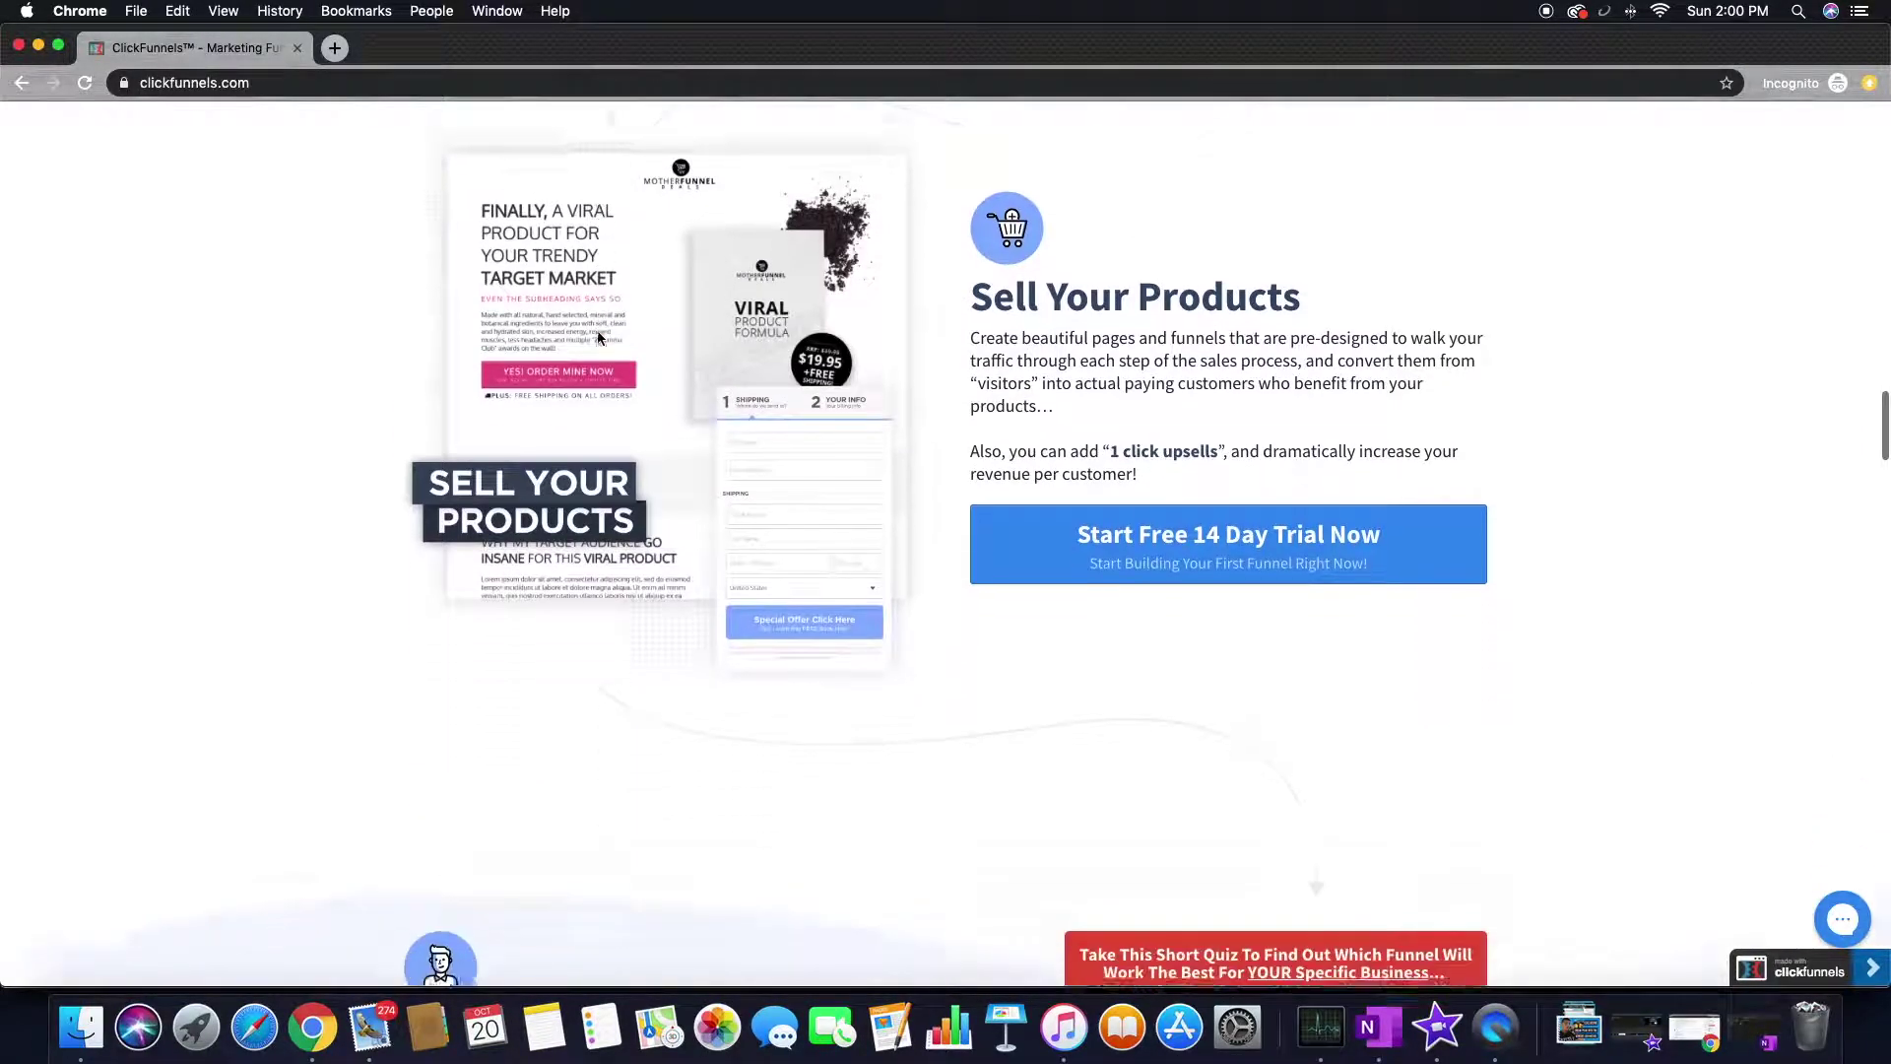
{"action": "scroll", "coordinate": [597, 335], "scroll_direction": "up", "scroll_amount": 2}
{"action": "scroll", "coordinate": [594, 340], "scroll_direction": "up", "scroll_amount": 3}
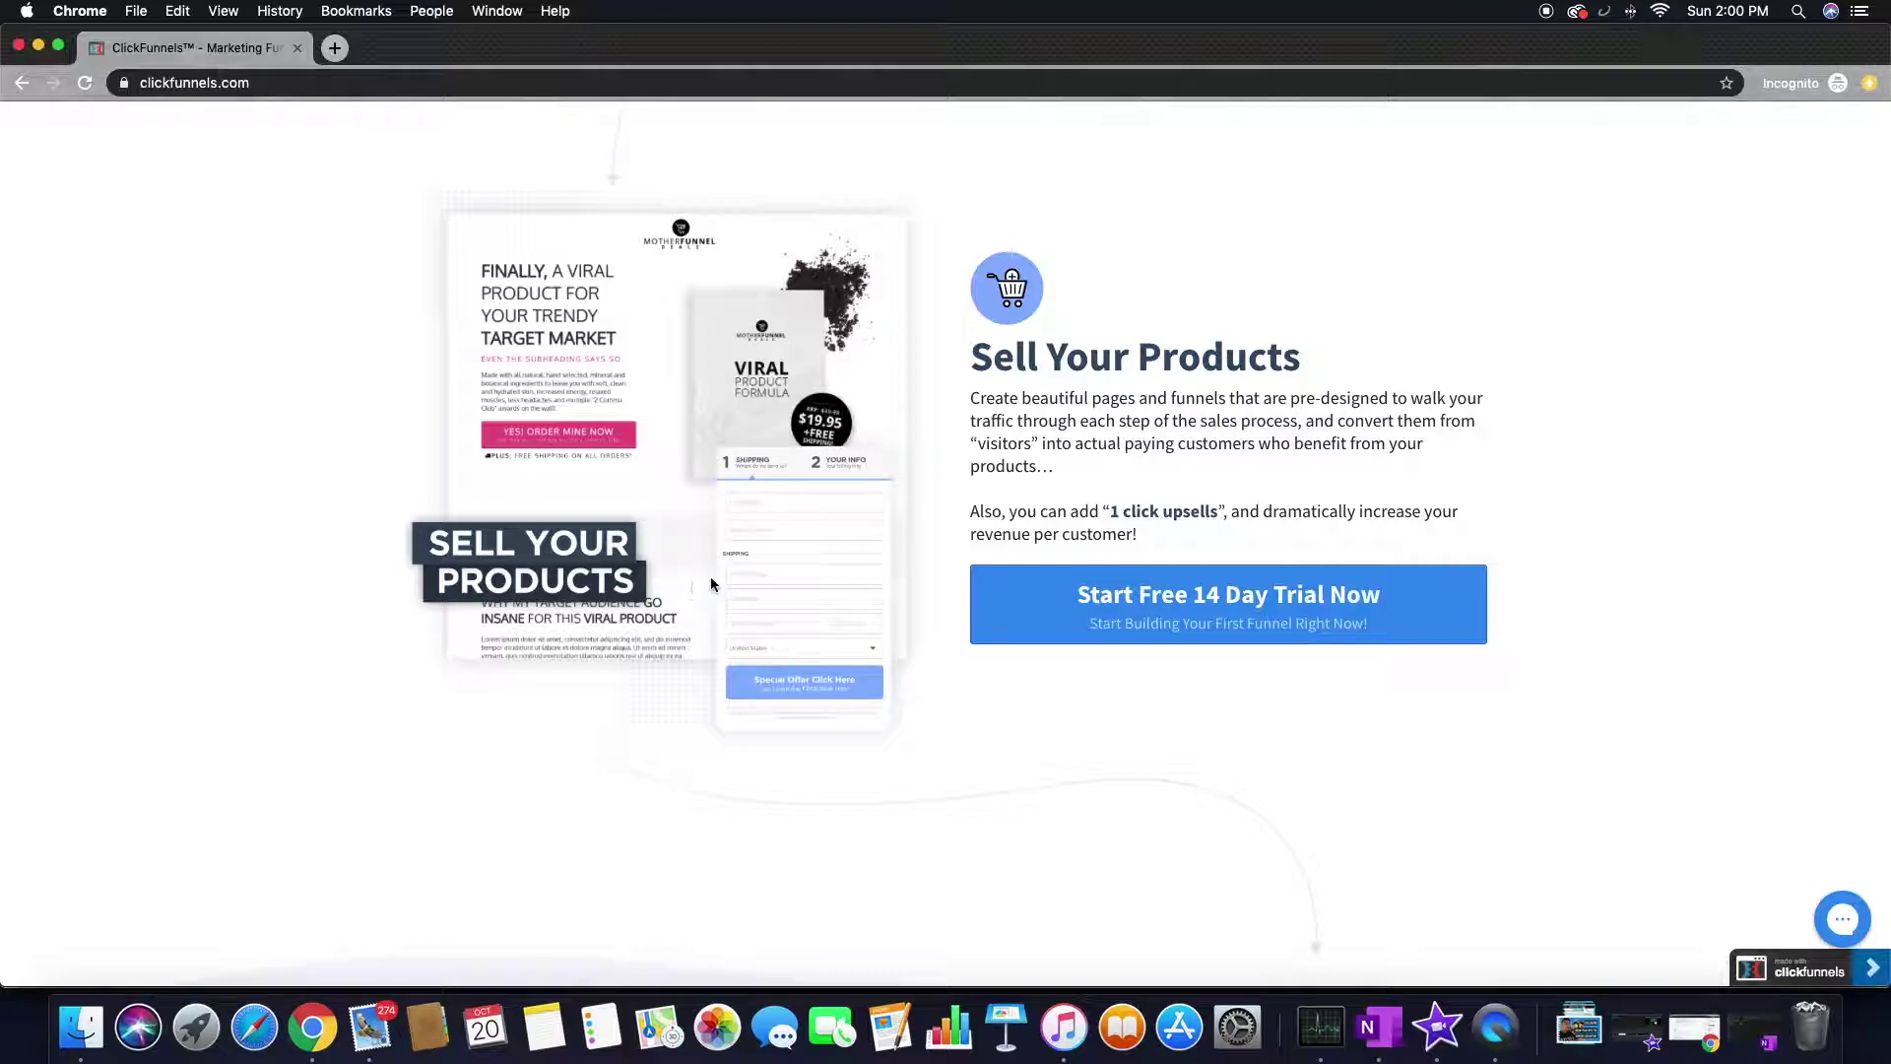
{"action": "scroll", "coordinate": [719, 579], "scroll_direction": "down", "scroll_amount": 14}
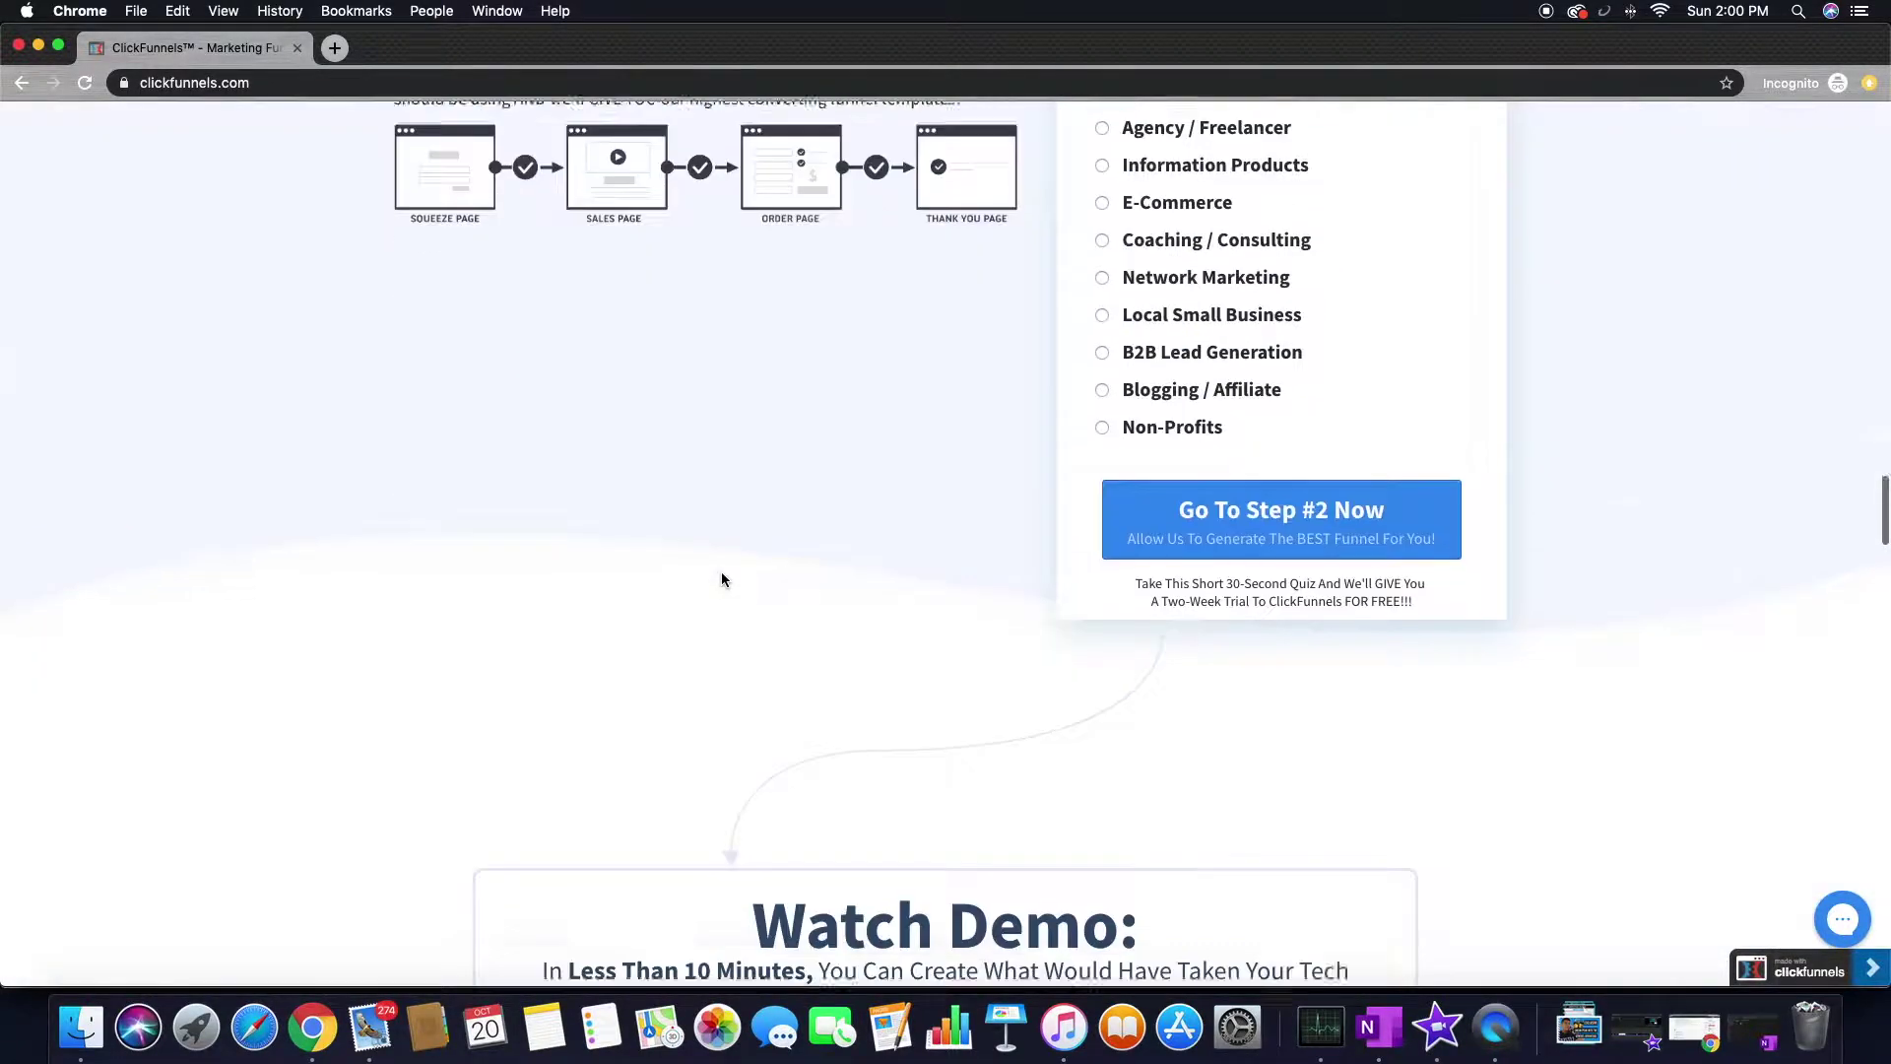
{"action": "scroll", "coordinate": [721, 579], "scroll_direction": "down", "scroll_amount": 7}
{"action": "scroll", "coordinate": [721, 580], "scroll_direction": "up", "scroll_amount": 14}
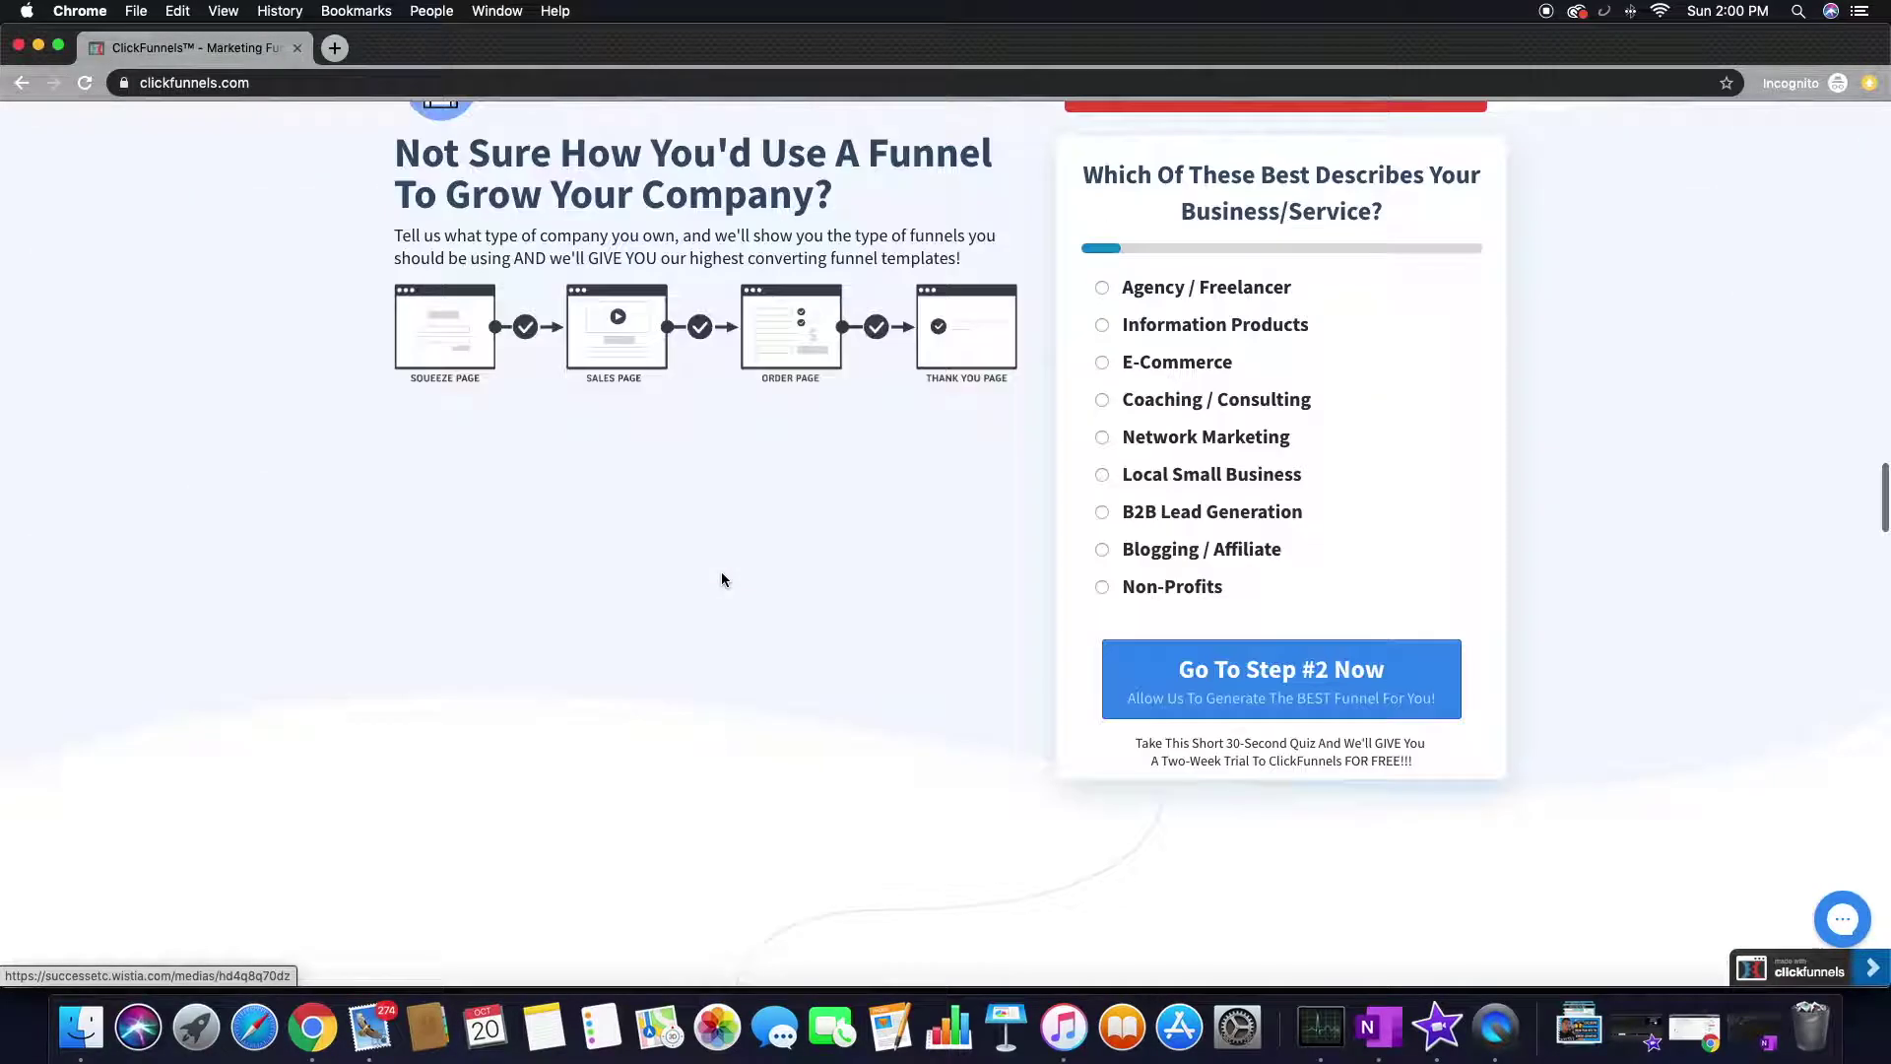
{"action": "scroll", "coordinate": [722, 574], "scroll_direction": "up", "scroll_amount": 5}
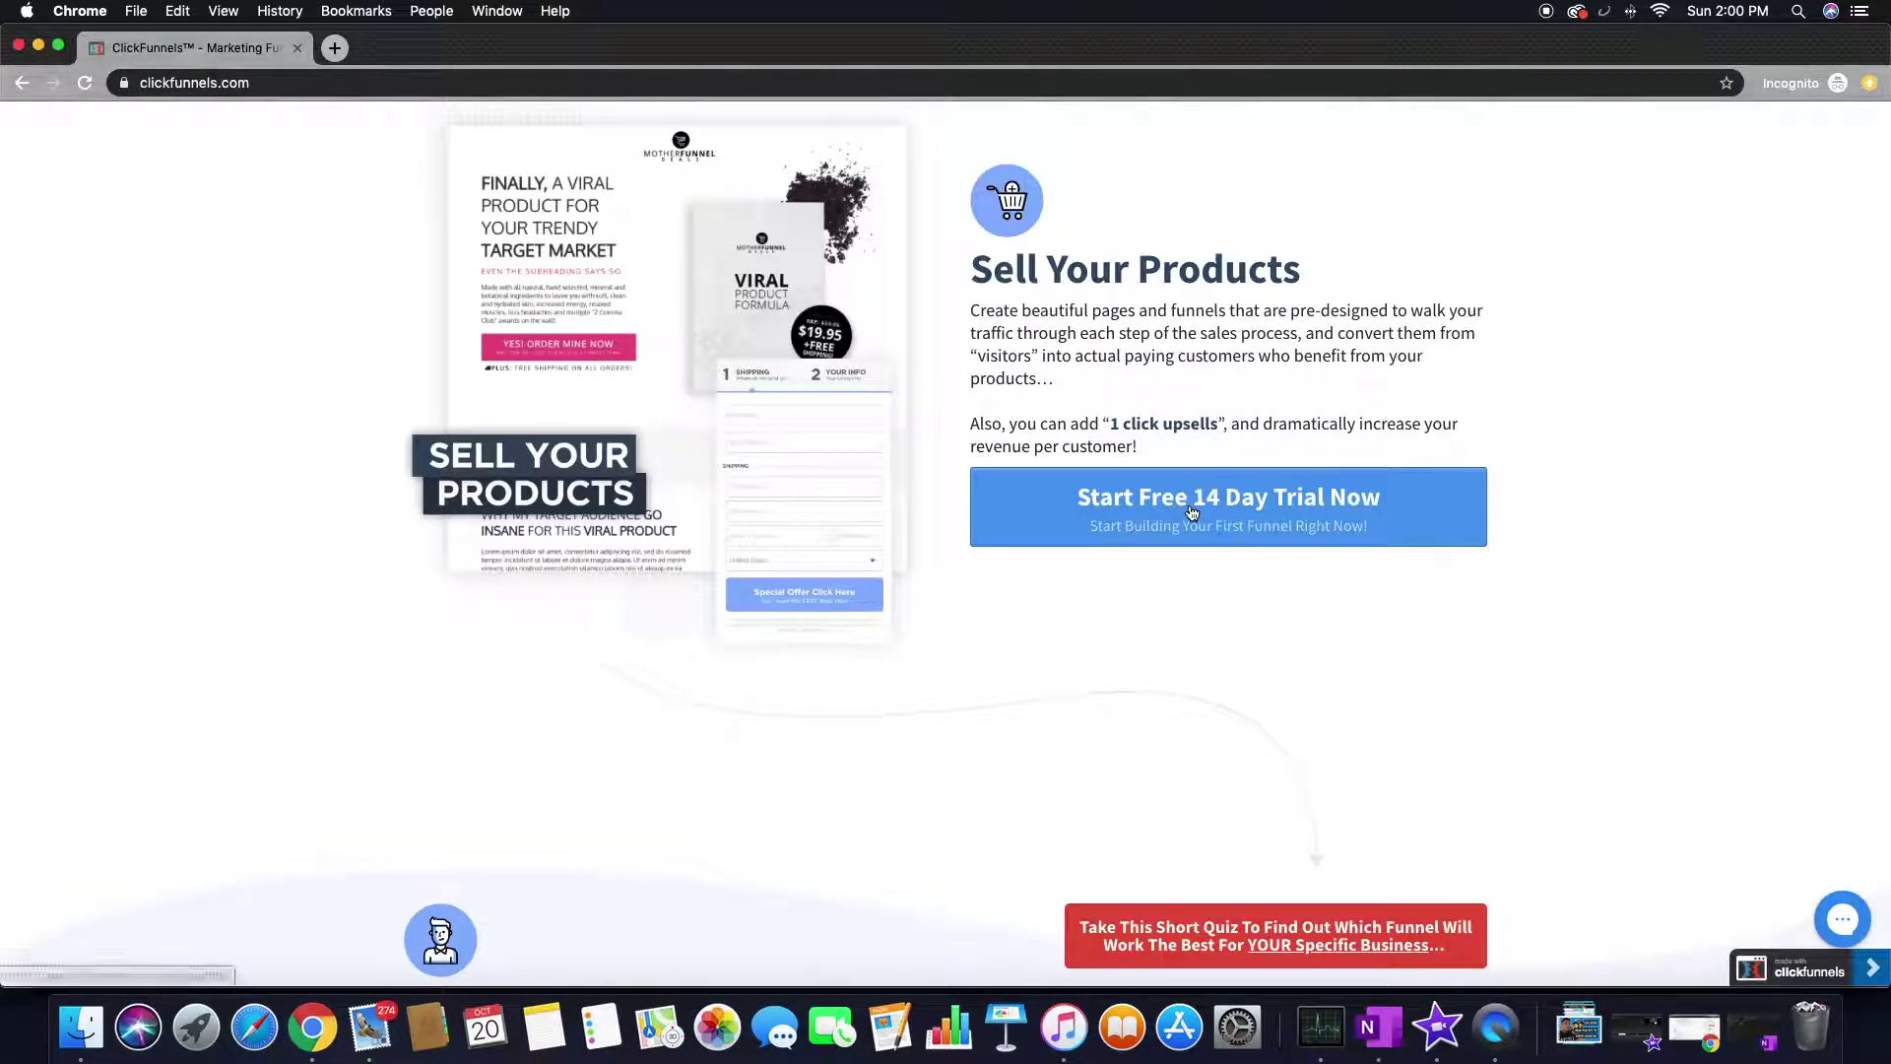
{"action": "scroll", "coordinate": [796, 518], "scroll_direction": "down", "scroll_amount": 10}
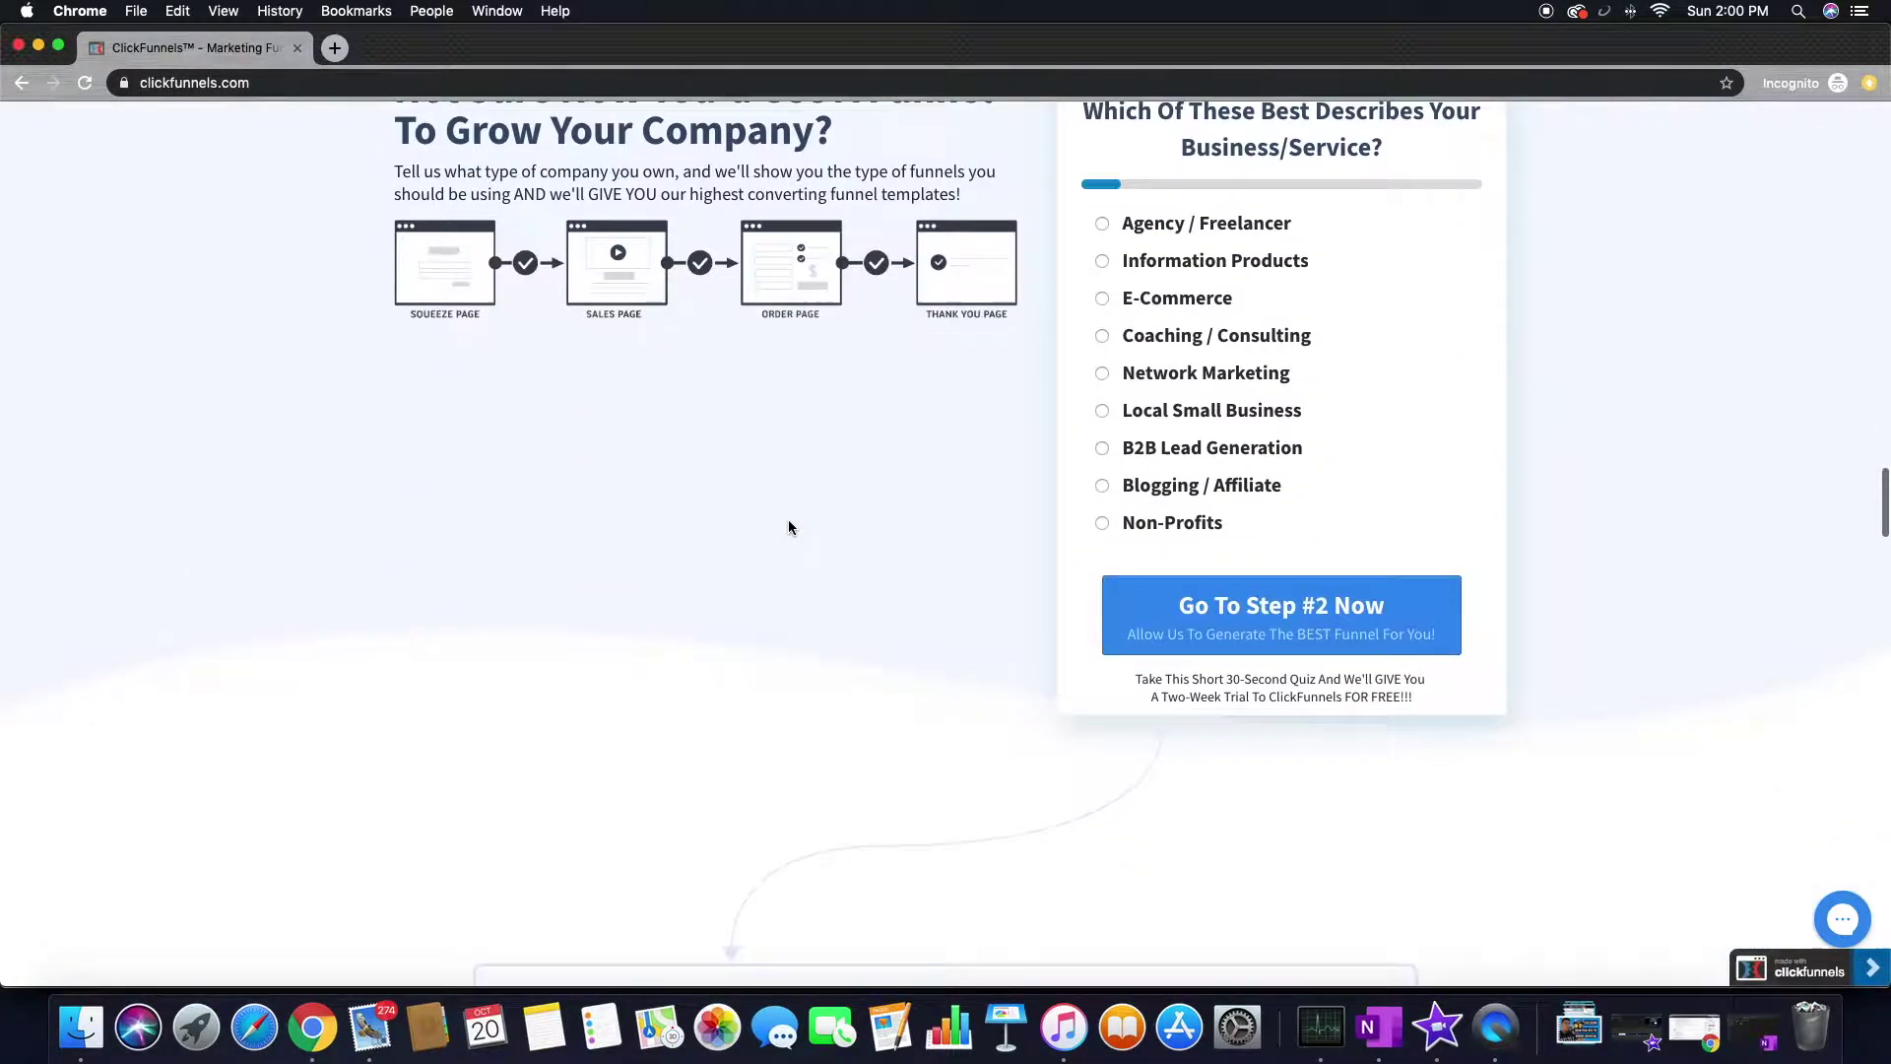
{"action": "scroll", "coordinate": [788, 527], "scroll_direction": "down", "scroll_amount": 10}
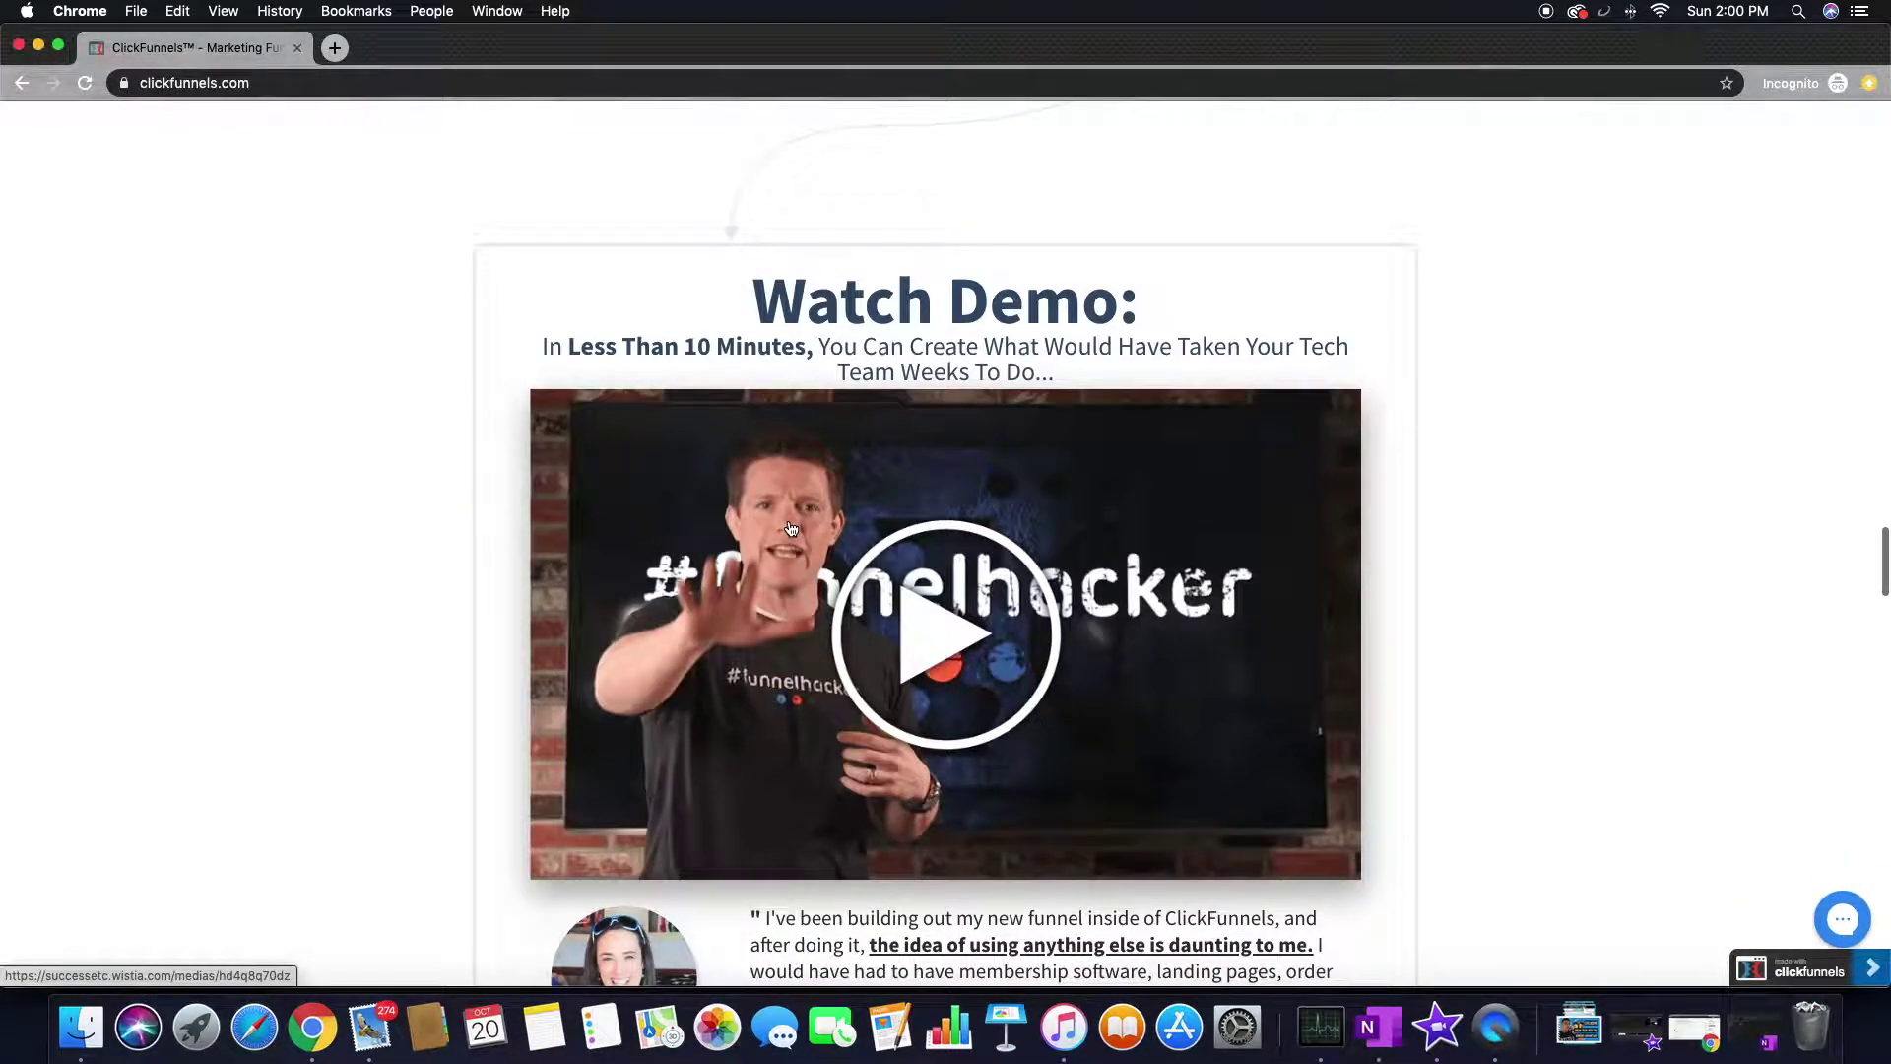
{"action": "scroll", "coordinate": [790, 522], "scroll_direction": "down", "scroll_amount": 15}
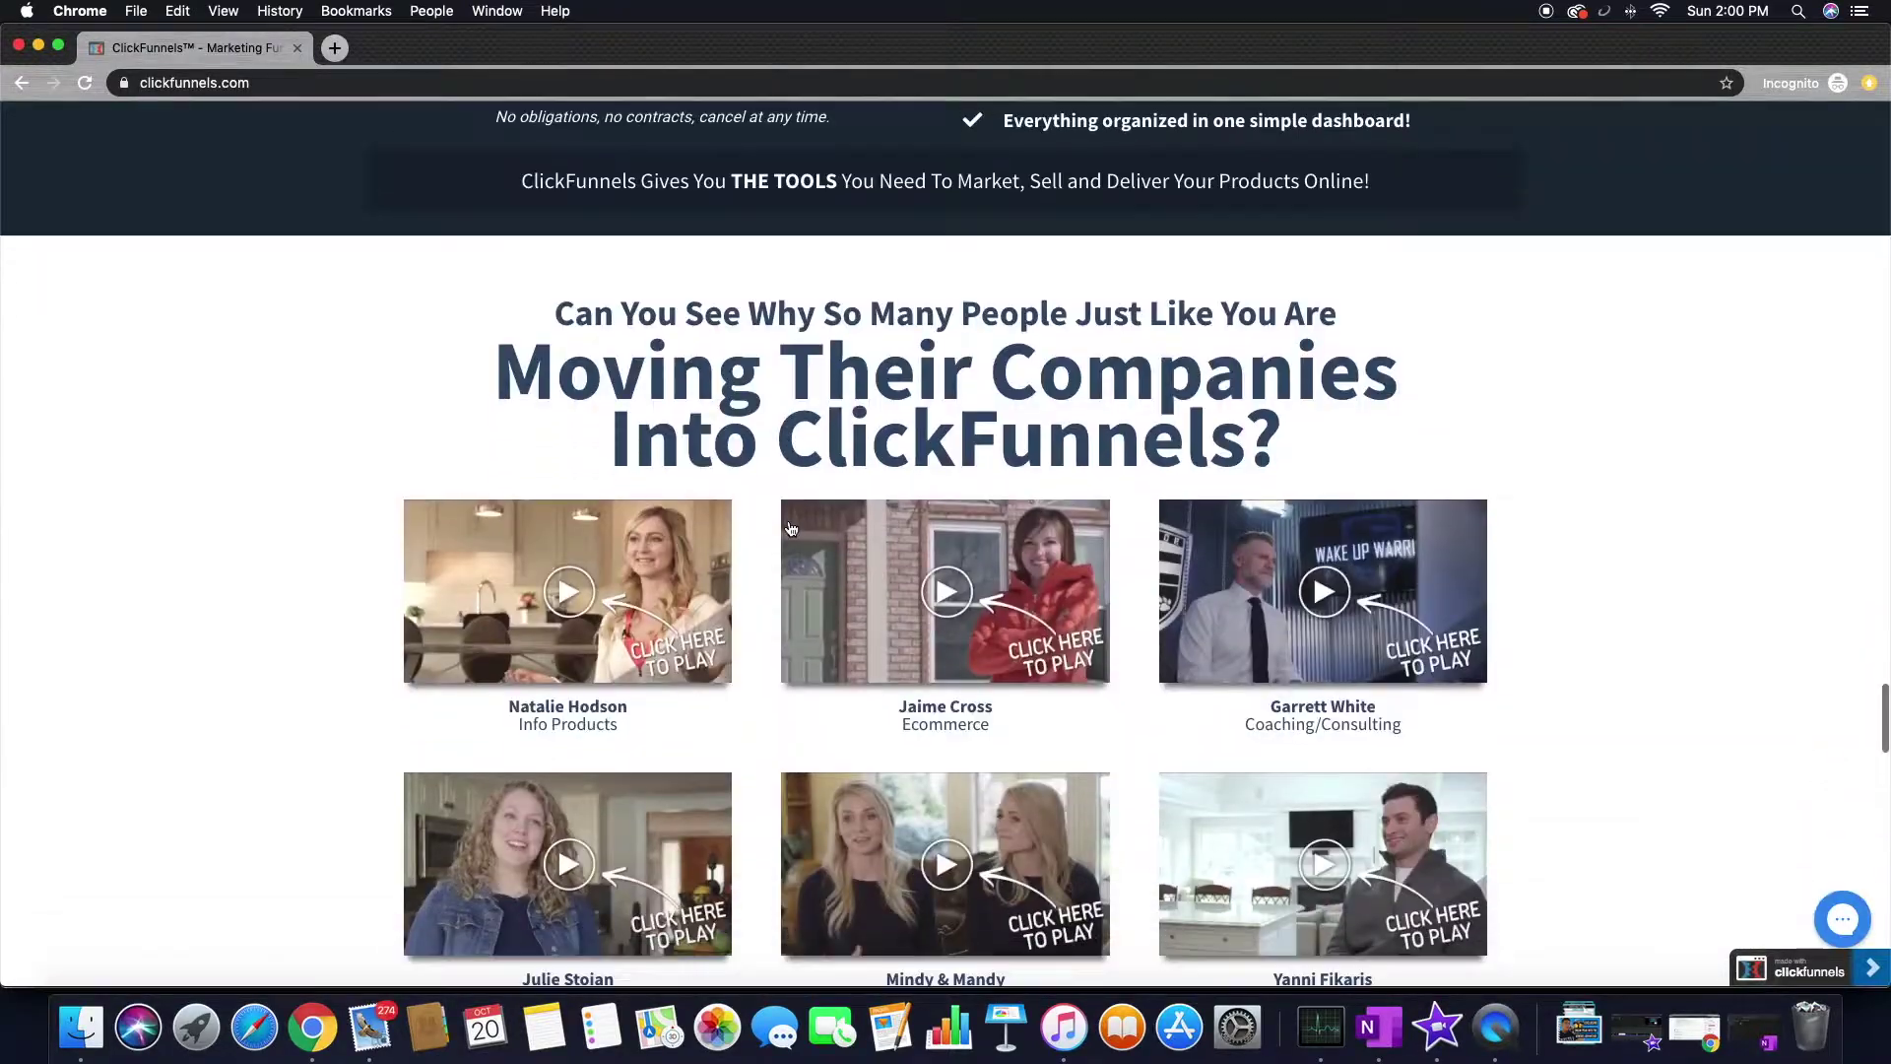
{"action": "scroll", "coordinate": [790, 529], "scroll_direction": "down", "scroll_amount": 8}
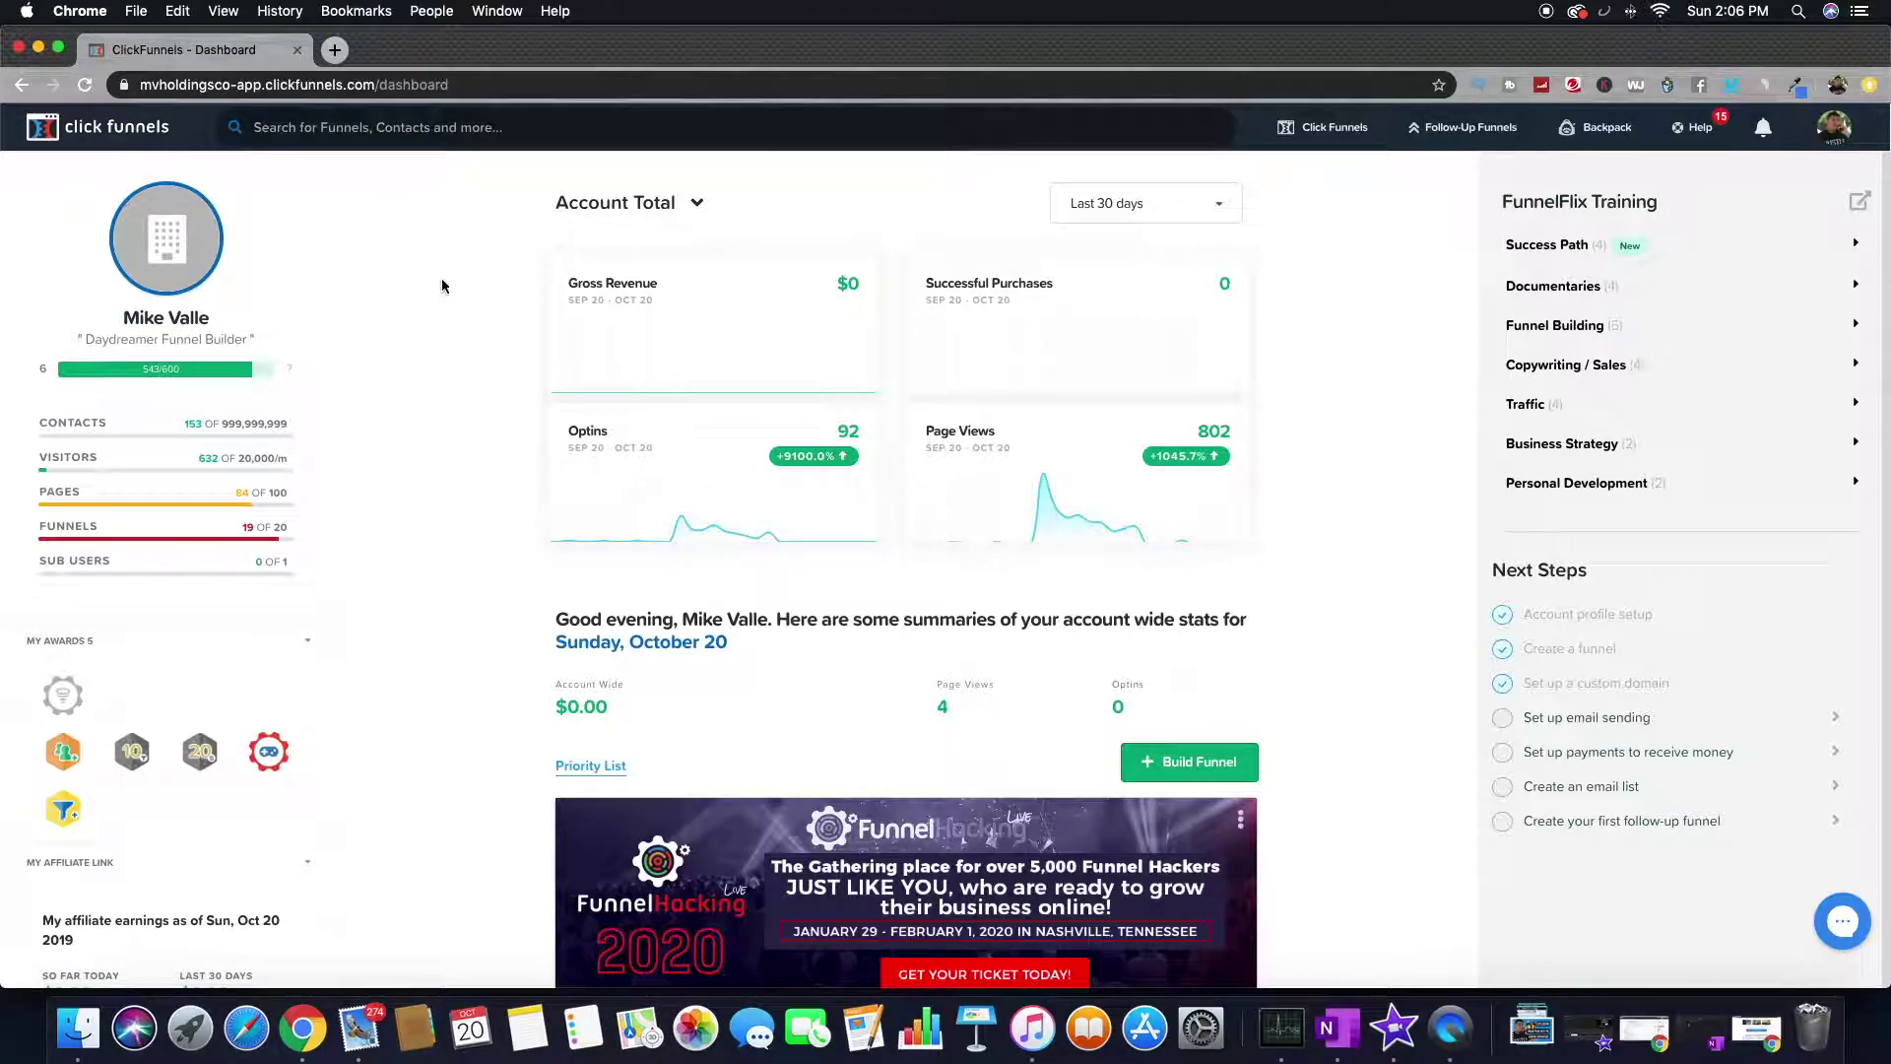
{"action": "scroll", "coordinate": [442, 281], "scroll_direction": "down", "scroll_amount": 10}
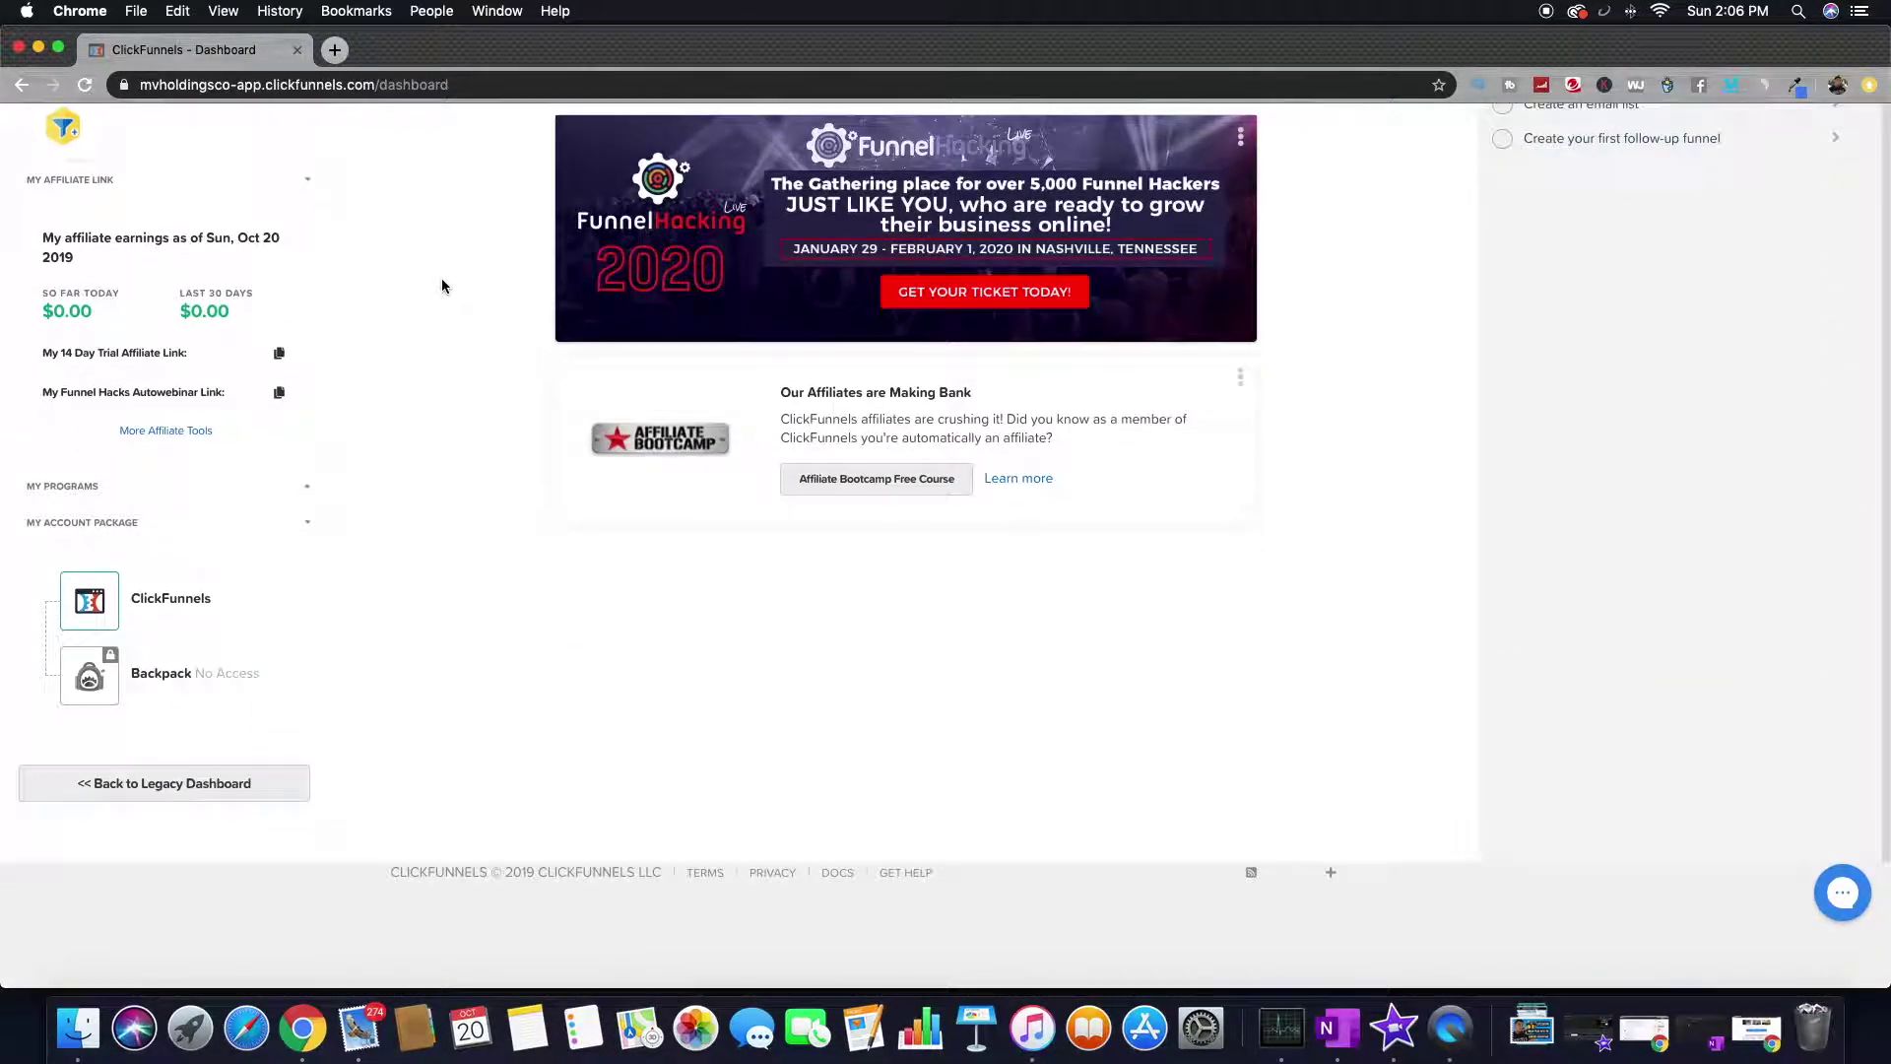
{"action": "scroll", "coordinate": [441, 285], "scroll_direction": "up", "scroll_amount": 10}
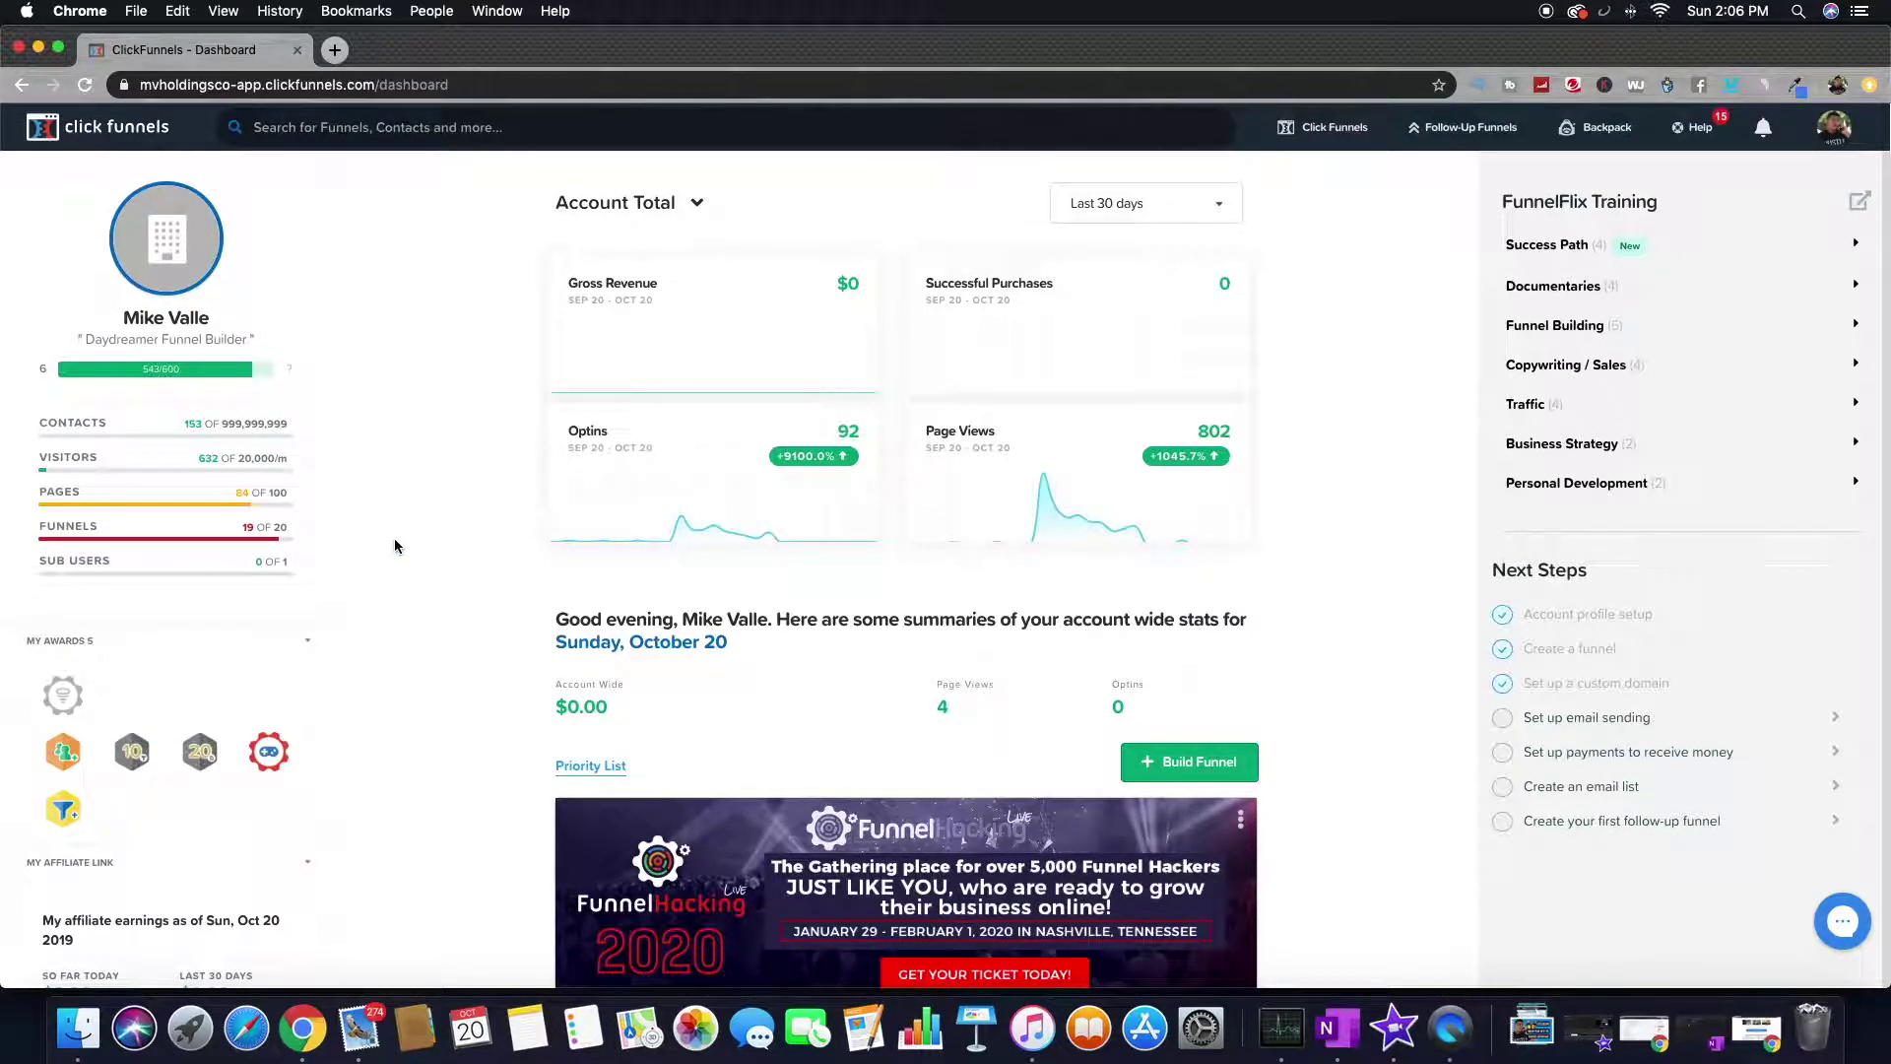
{"action": "scroll", "coordinate": [394, 545], "scroll_direction": "down", "scroll_amount": 7}
{"action": "scroll", "coordinate": [394, 545], "scroll_direction": "up", "scroll_amount": 7}
{"action": "scroll", "coordinate": [394, 546], "scroll_direction": "down", "scroll_amount": 7}
{"action": "scroll", "coordinate": [394, 545], "scroll_direction": "up", "scroll_amount": 7}
- Point out the contacts count and the sub users count on the ClickFunnels dashboard
{"action": "left_click_drag", "start_coordinate": [227, 423], "coordinate": [286, 565]}
{"action": "mouse_move", "coordinate": [94, 568]}
{"action": "left_click", "coordinate": [286, 565]}
{"action": "left_click", "coordinate": [249, 566]}
{"action": "left_click", "coordinate": [283, 570]}
{"action": "scroll", "coordinate": [295, 575], "scroll_direction": "down", "scroll_amount": 6}
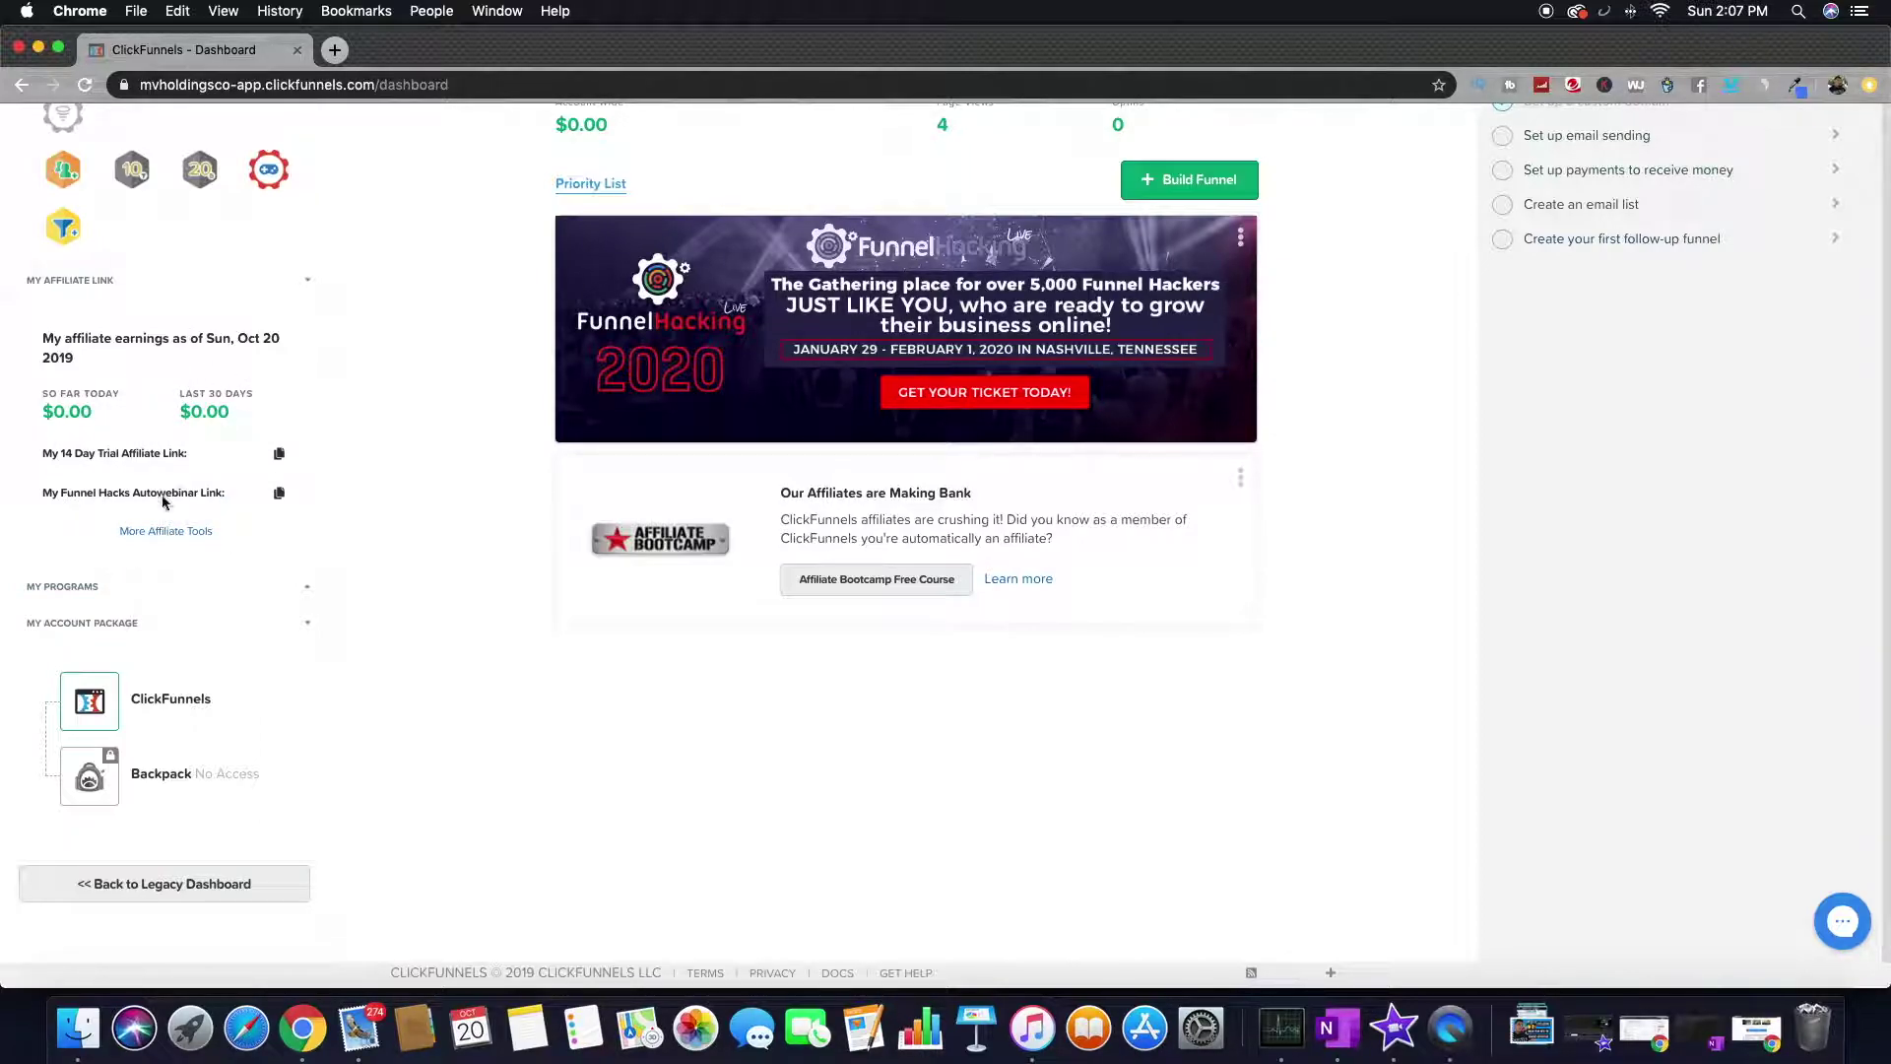
{"action": "scroll", "coordinate": [169, 646], "scroll_direction": "up", "scroll_amount": 6}
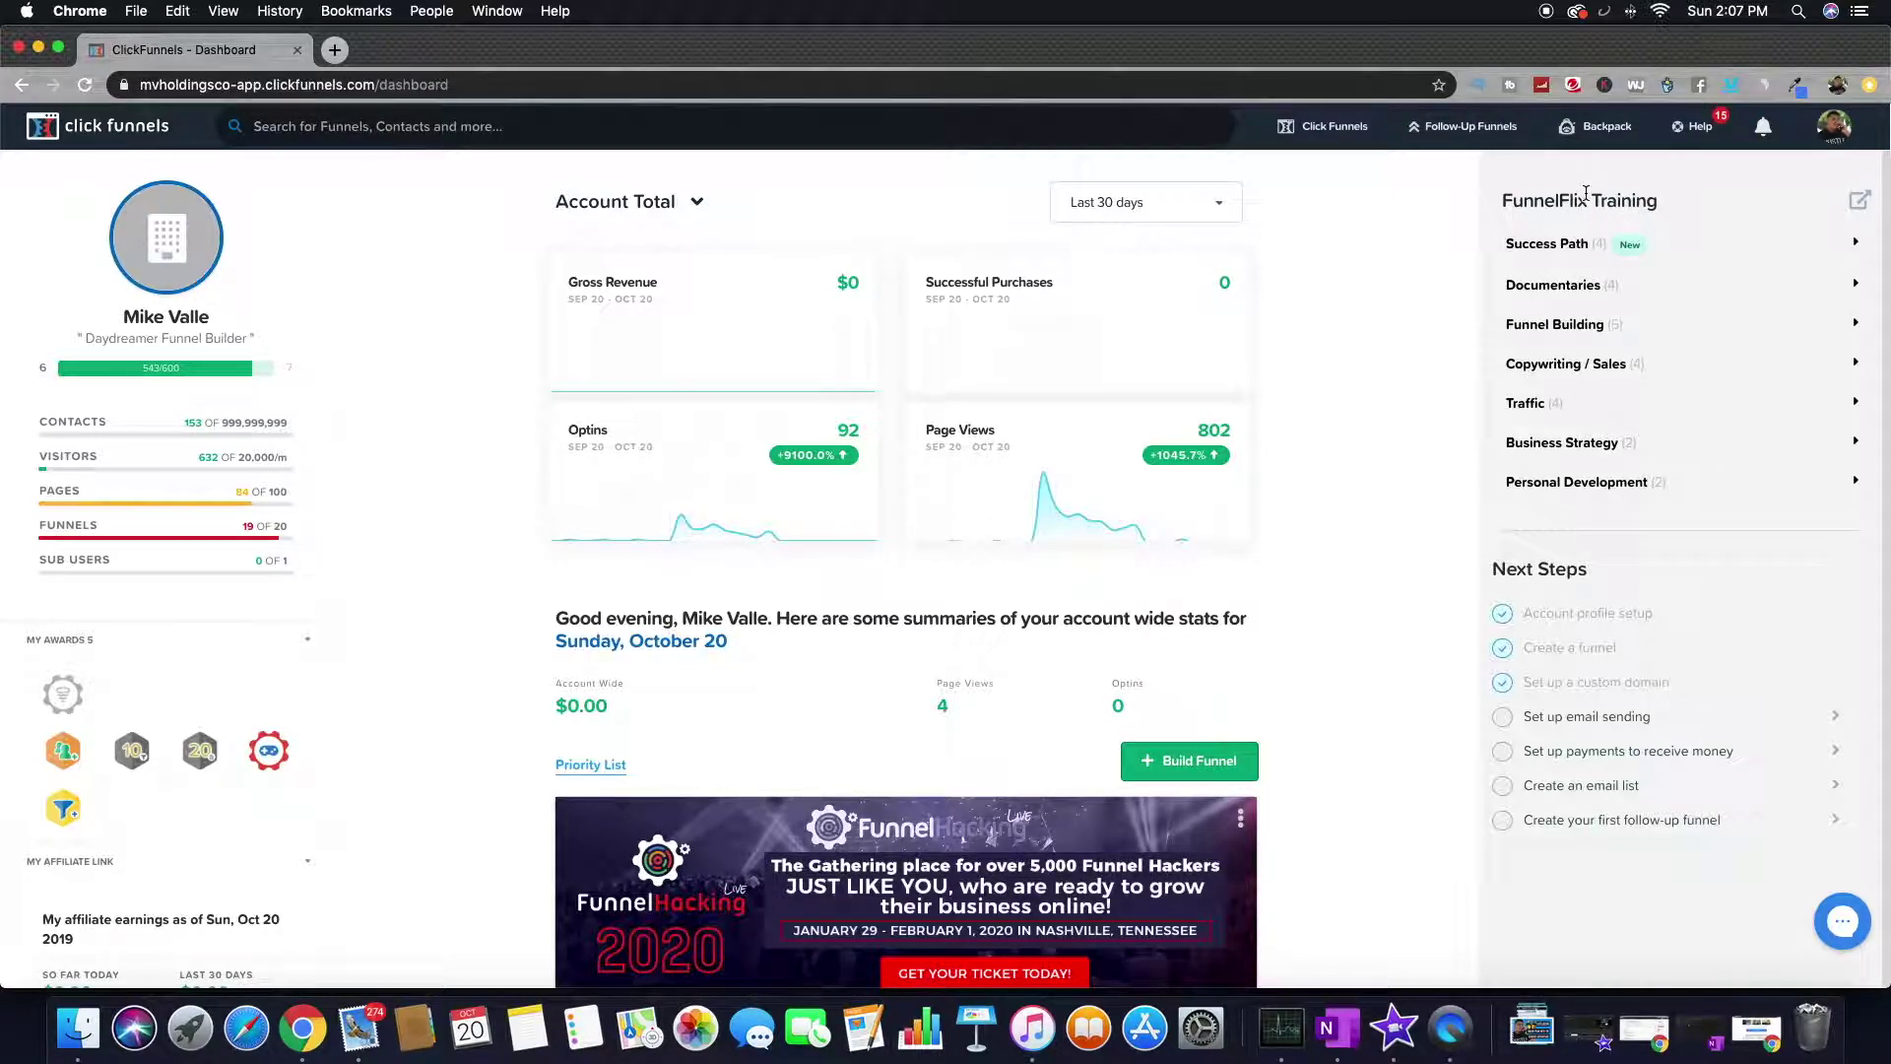
- Open the FunnelFlix Training library in a new tab and look over its course rows
{"action": "left_click_drag", "start_coordinate": [1624, 201], "coordinate": [1664, 203]}
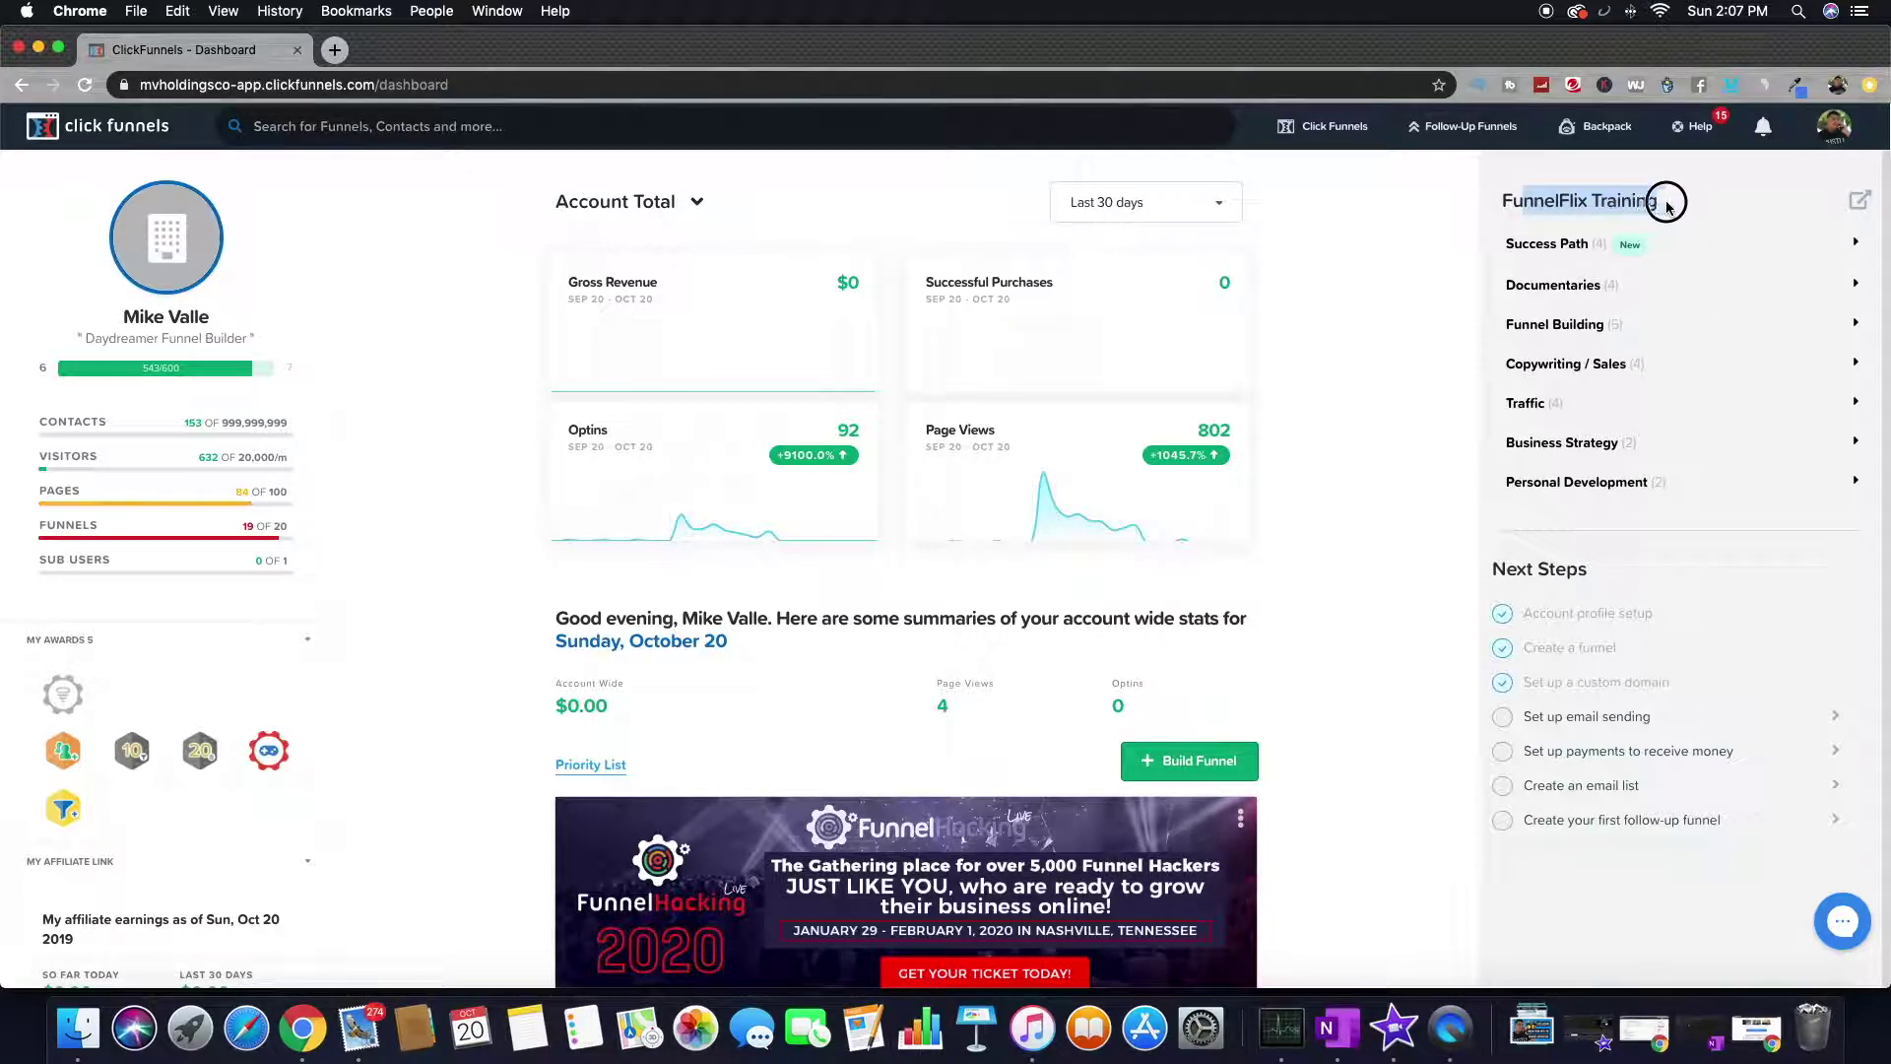
{"action": "left_click", "coordinate": [1859, 204]}
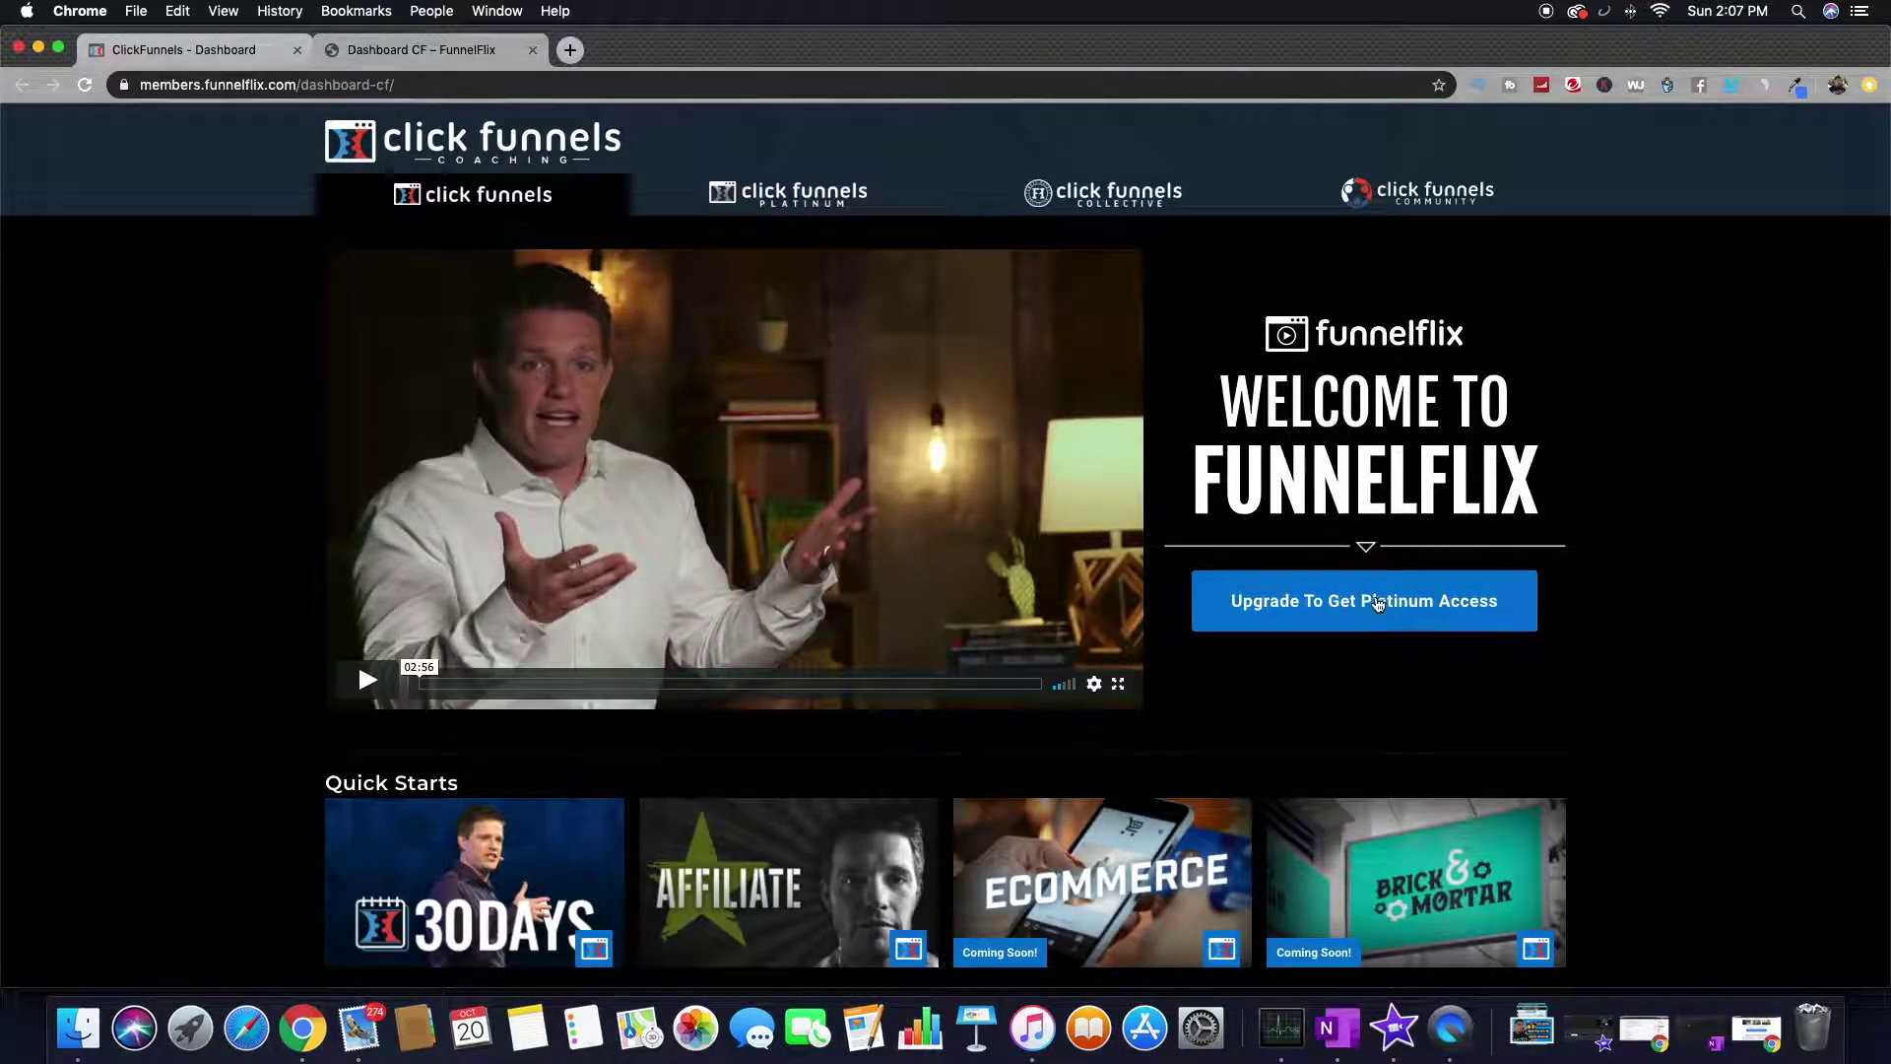
{"action": "scroll", "coordinate": [588, 487], "scroll_direction": "down", "scroll_amount": 6}
{"action": "scroll", "coordinate": [588, 487], "scroll_direction": "down", "scroll_amount": 9}
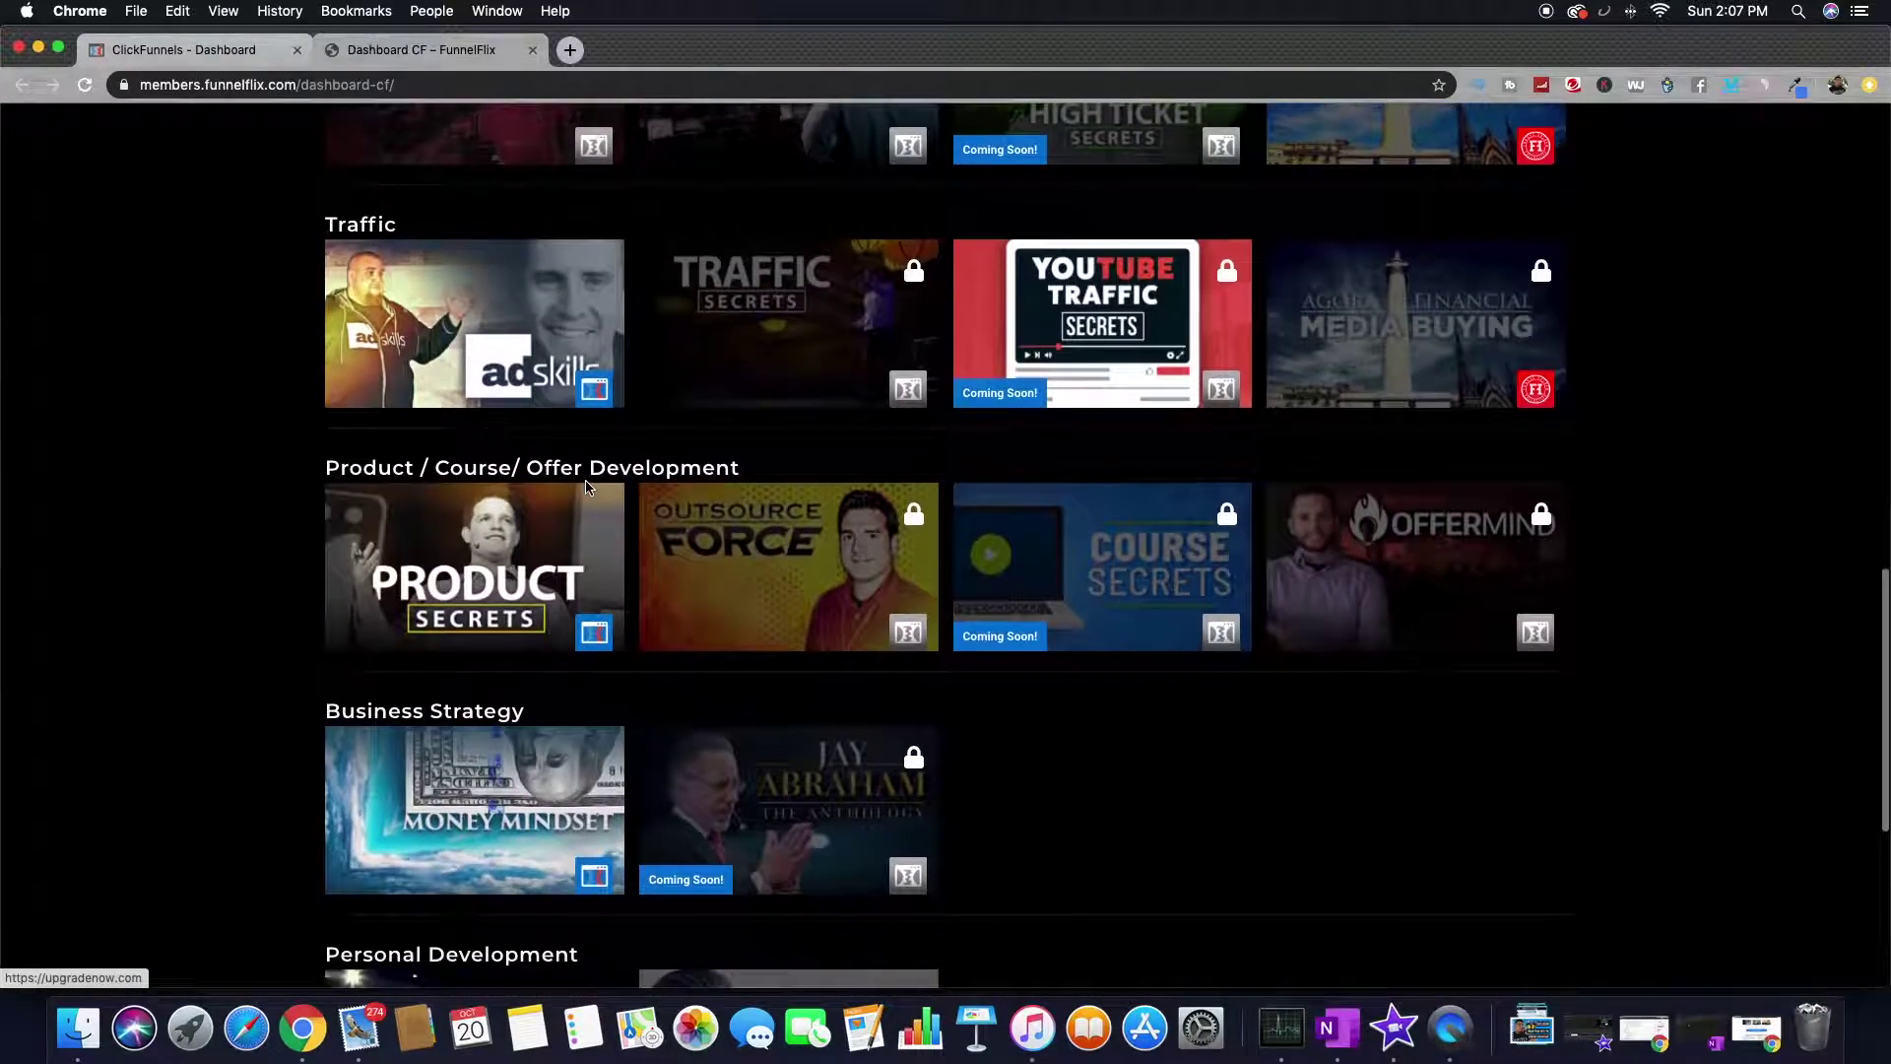
{"action": "scroll", "coordinate": [588, 487], "scroll_direction": "down", "scroll_amount": 4}
{"action": "scroll", "coordinate": [588, 486], "scroll_direction": "up", "scroll_amount": 18}
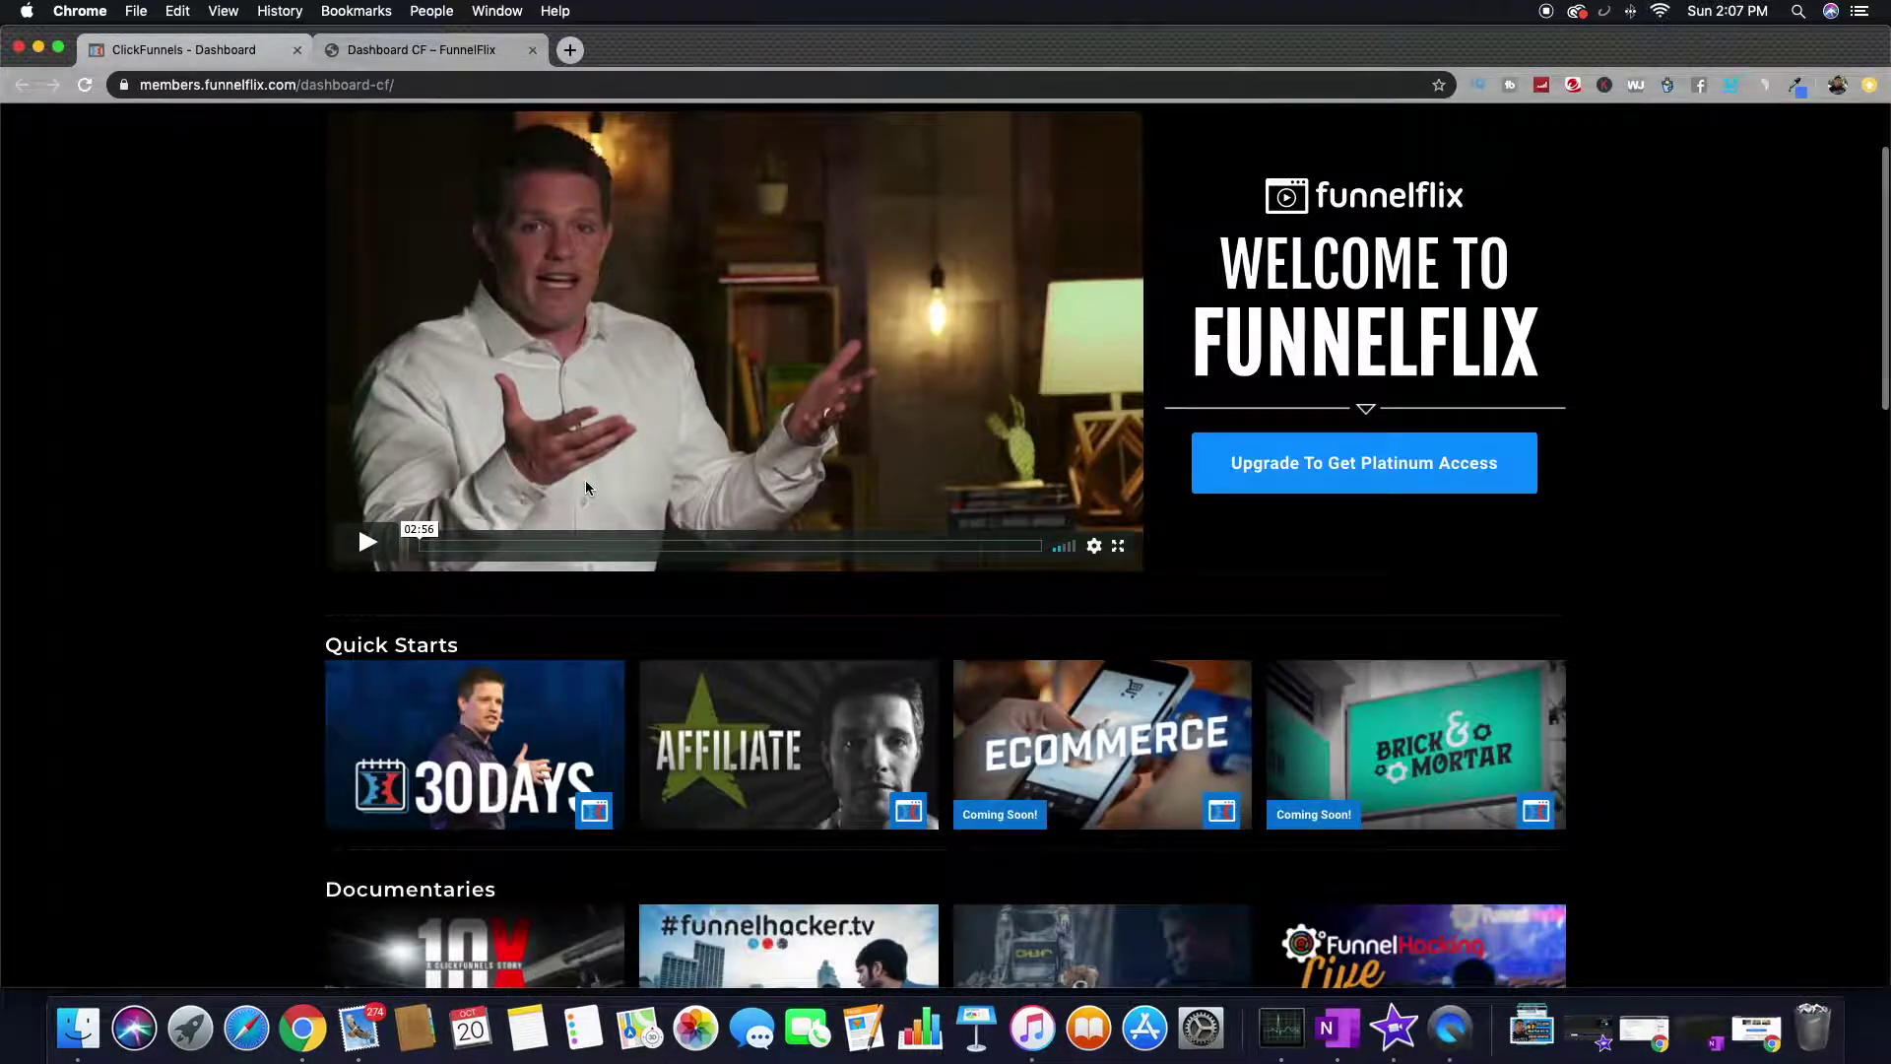
{"action": "scroll", "coordinate": [585, 488], "scroll_direction": "up", "scroll_amount": 2}
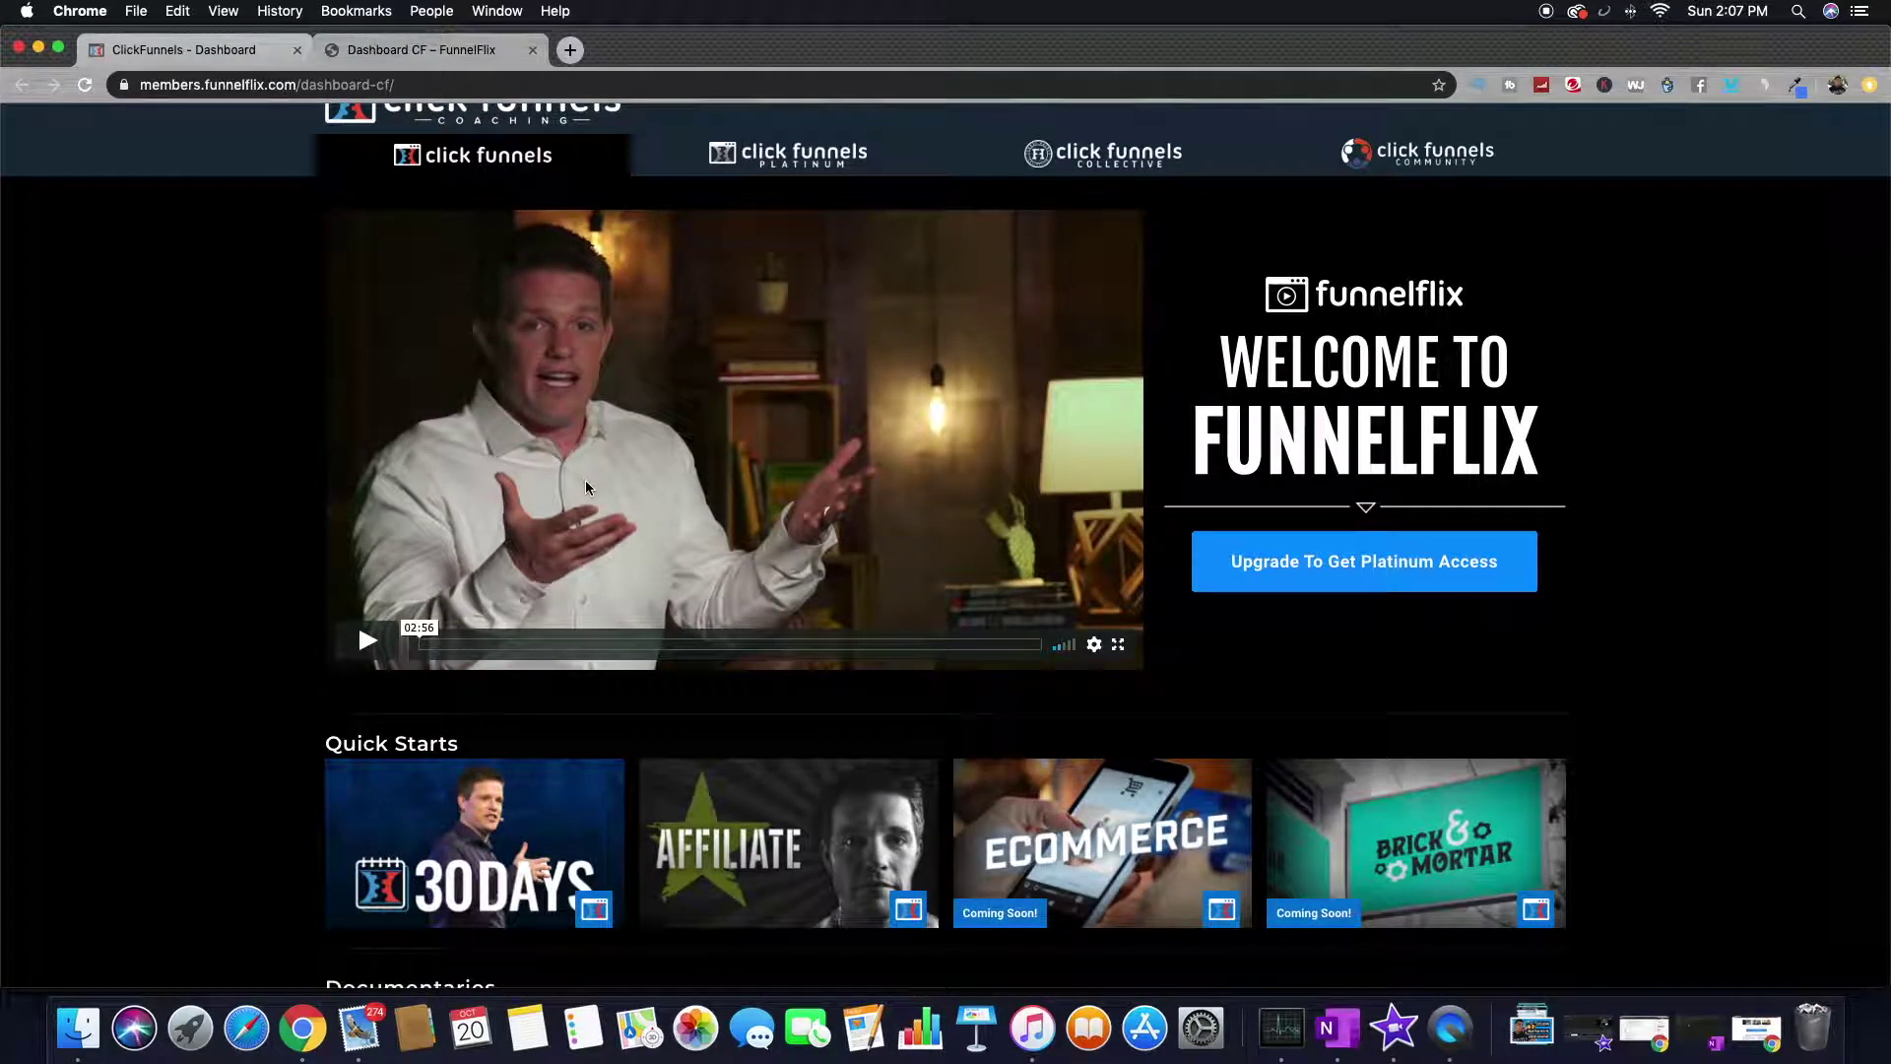
{"action": "scroll", "coordinate": [585, 487], "scroll_direction": "down", "scroll_amount": 3}
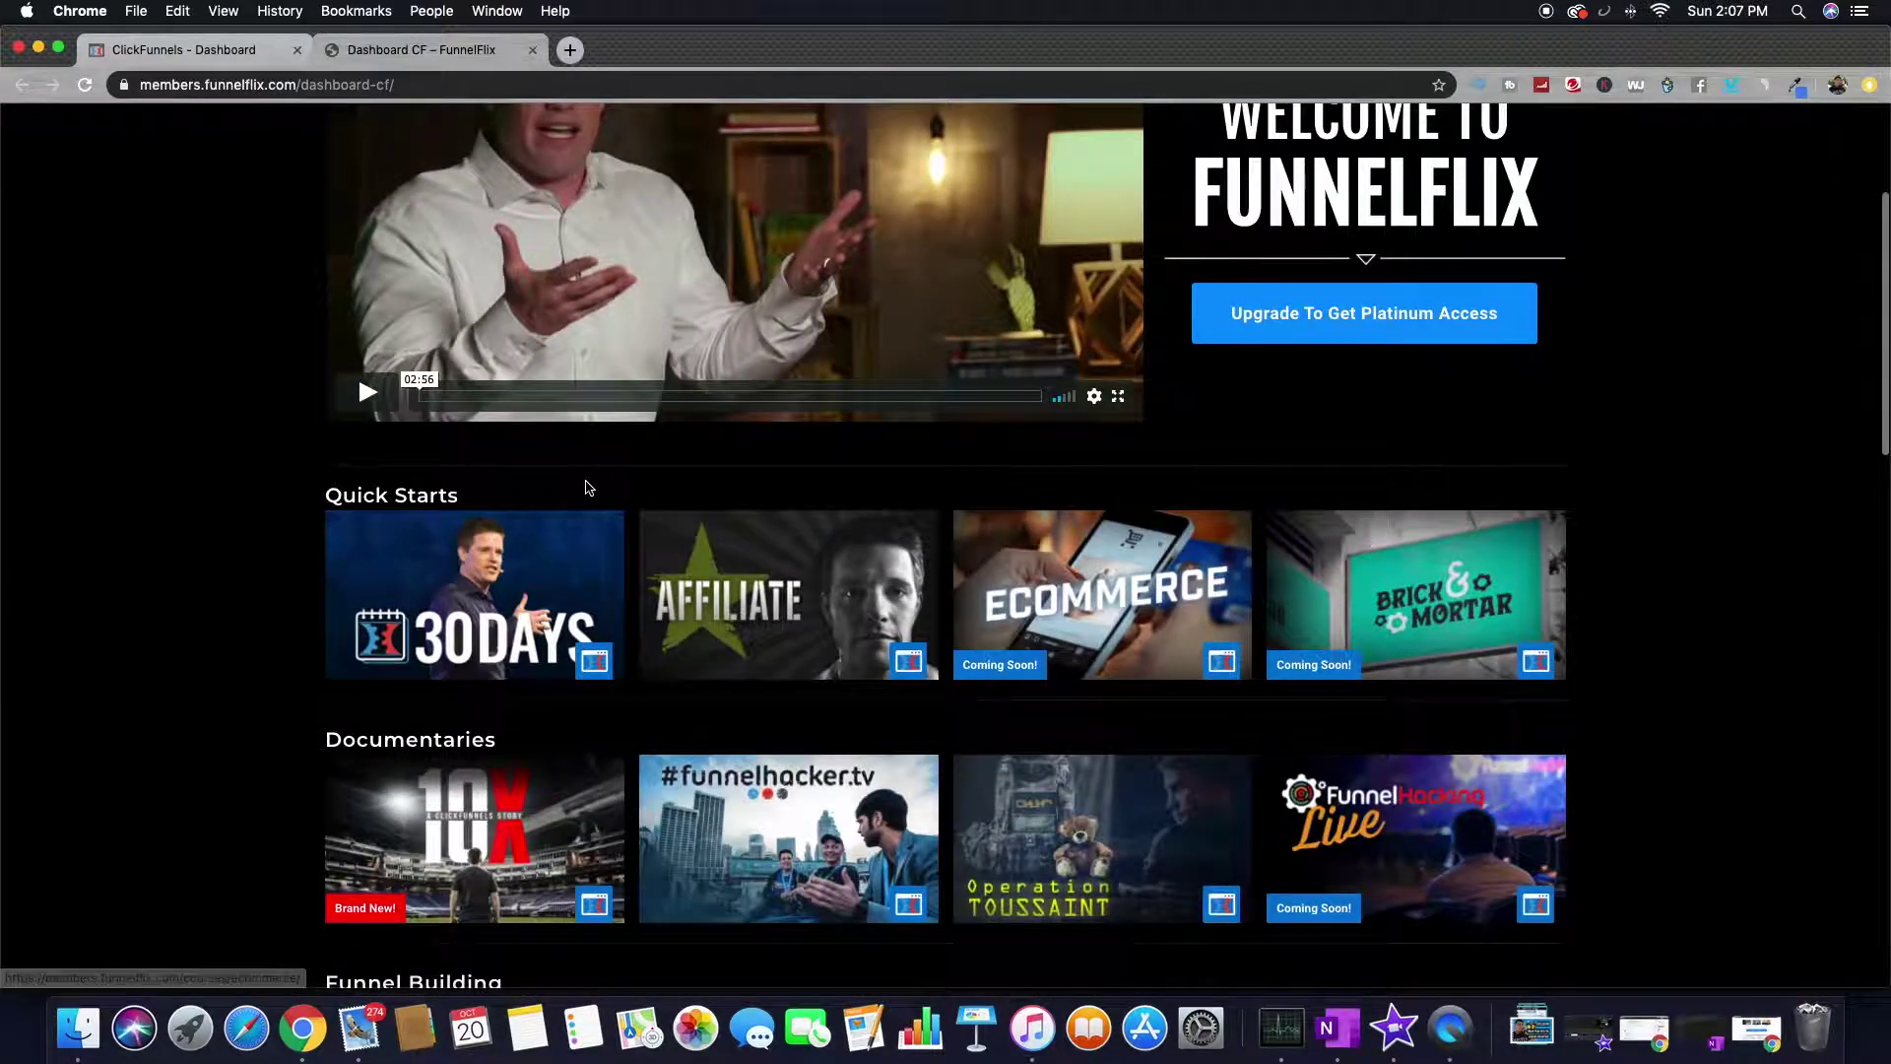
{"action": "scroll", "coordinate": [588, 487], "scroll_direction": "down", "scroll_amount": 3}
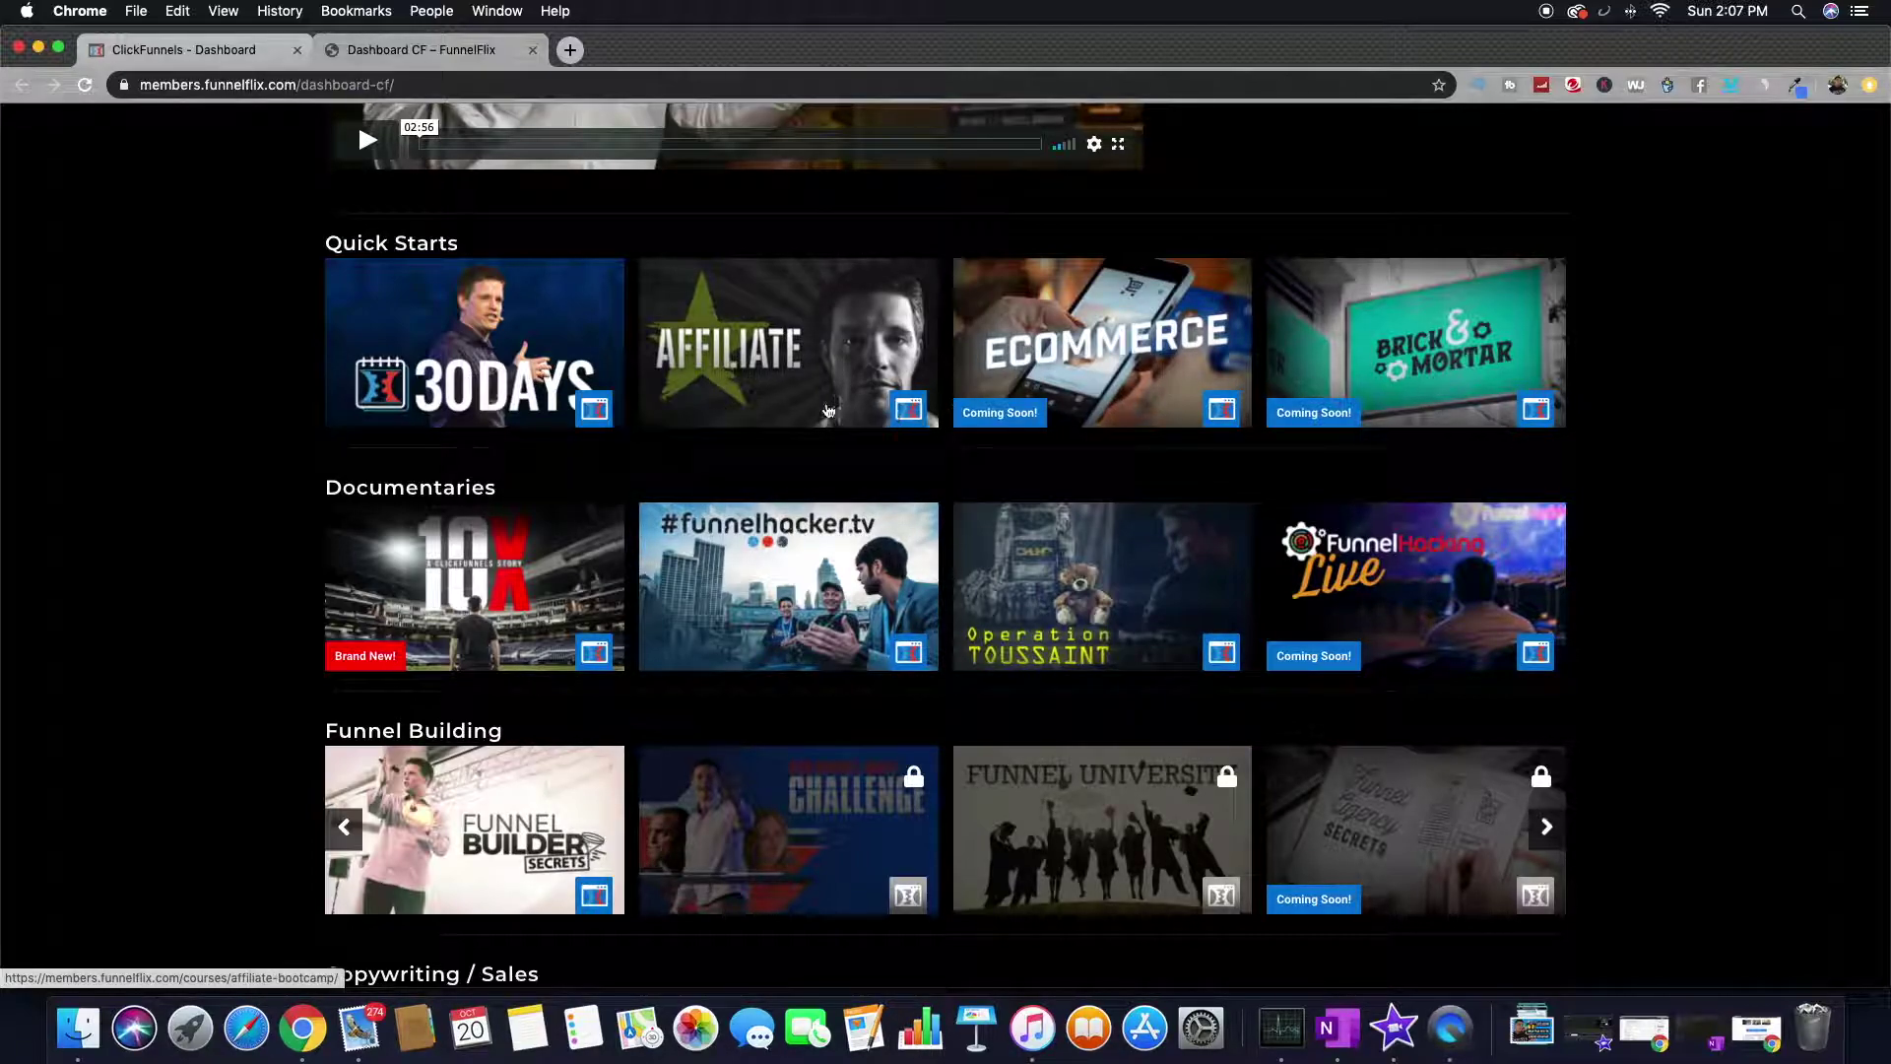
- Flip between the dashboard and library tabs, finishing on the ClickFunnels dashboard
{"action": "left_click", "coordinate": [172, 50]}
{"action": "left_click", "coordinate": [439, 49]}
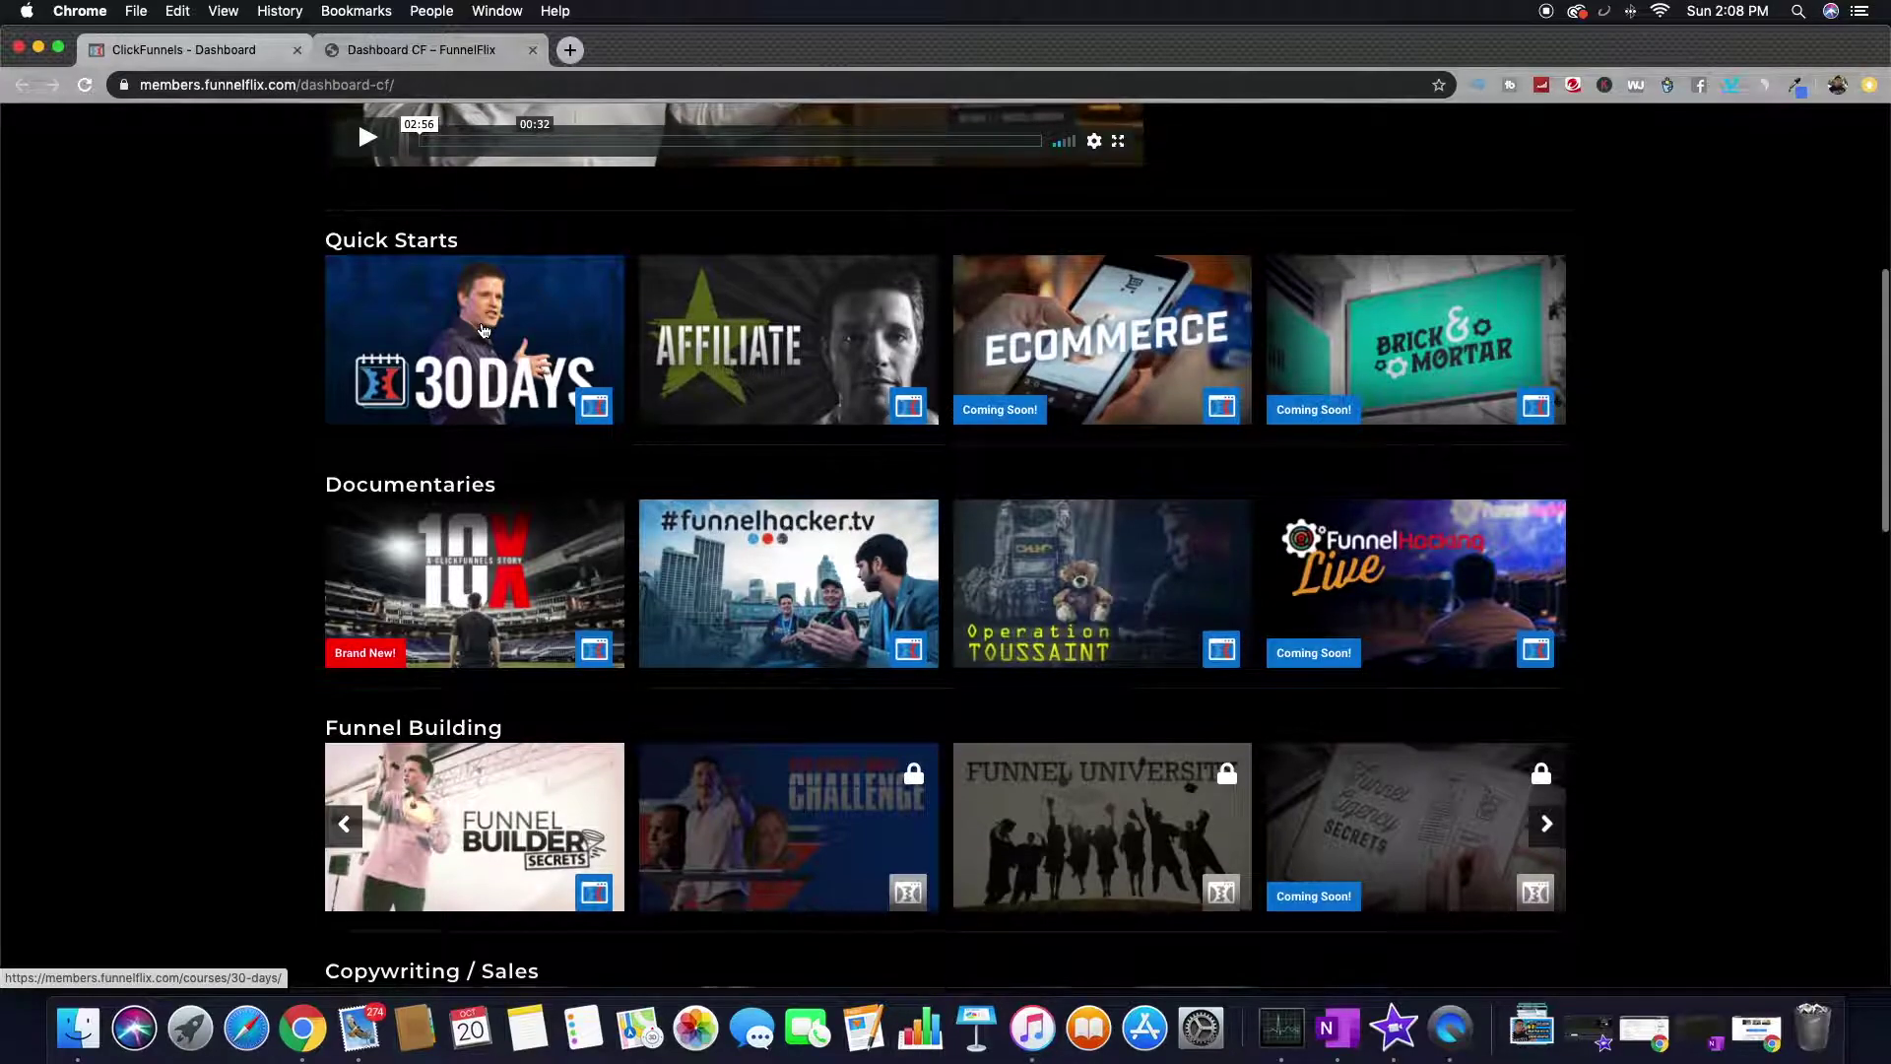
{"action": "scroll", "coordinate": [483, 330], "scroll_direction": "down", "scroll_amount": 5}
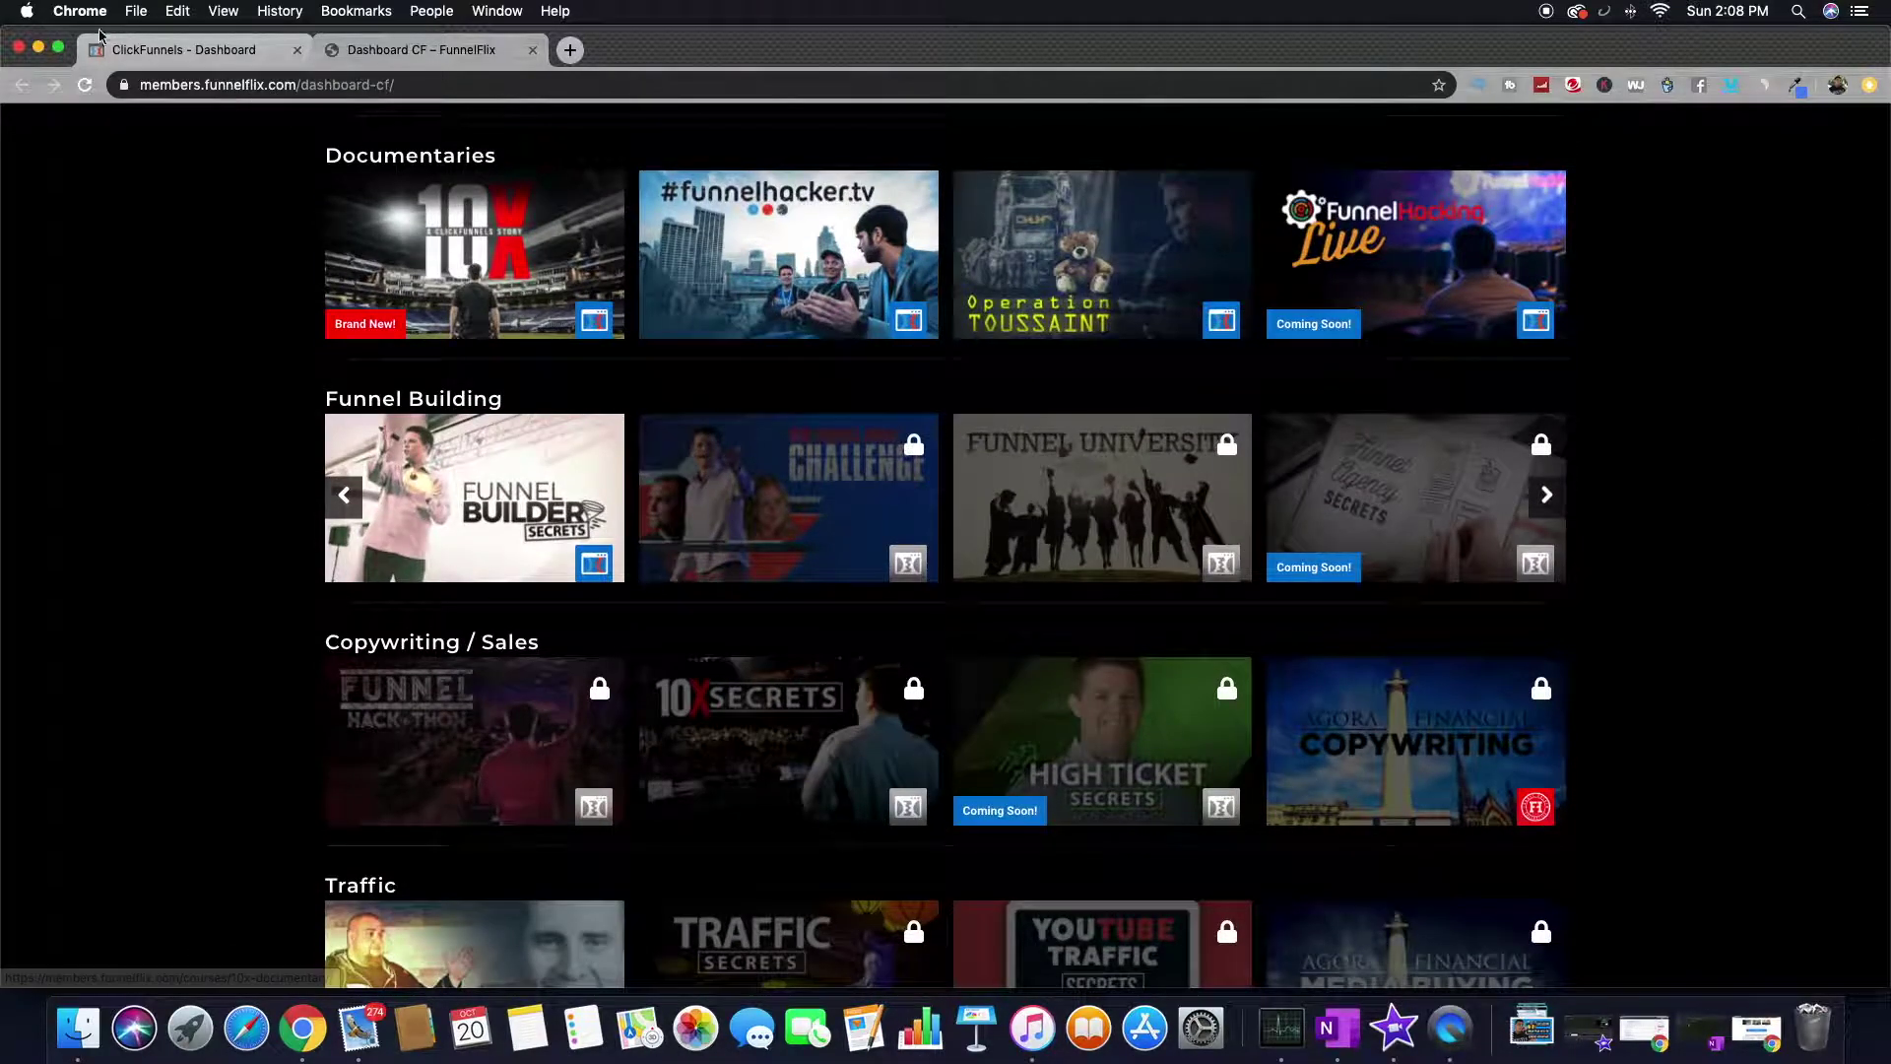
{"action": "left_click", "coordinate": [123, 51]}
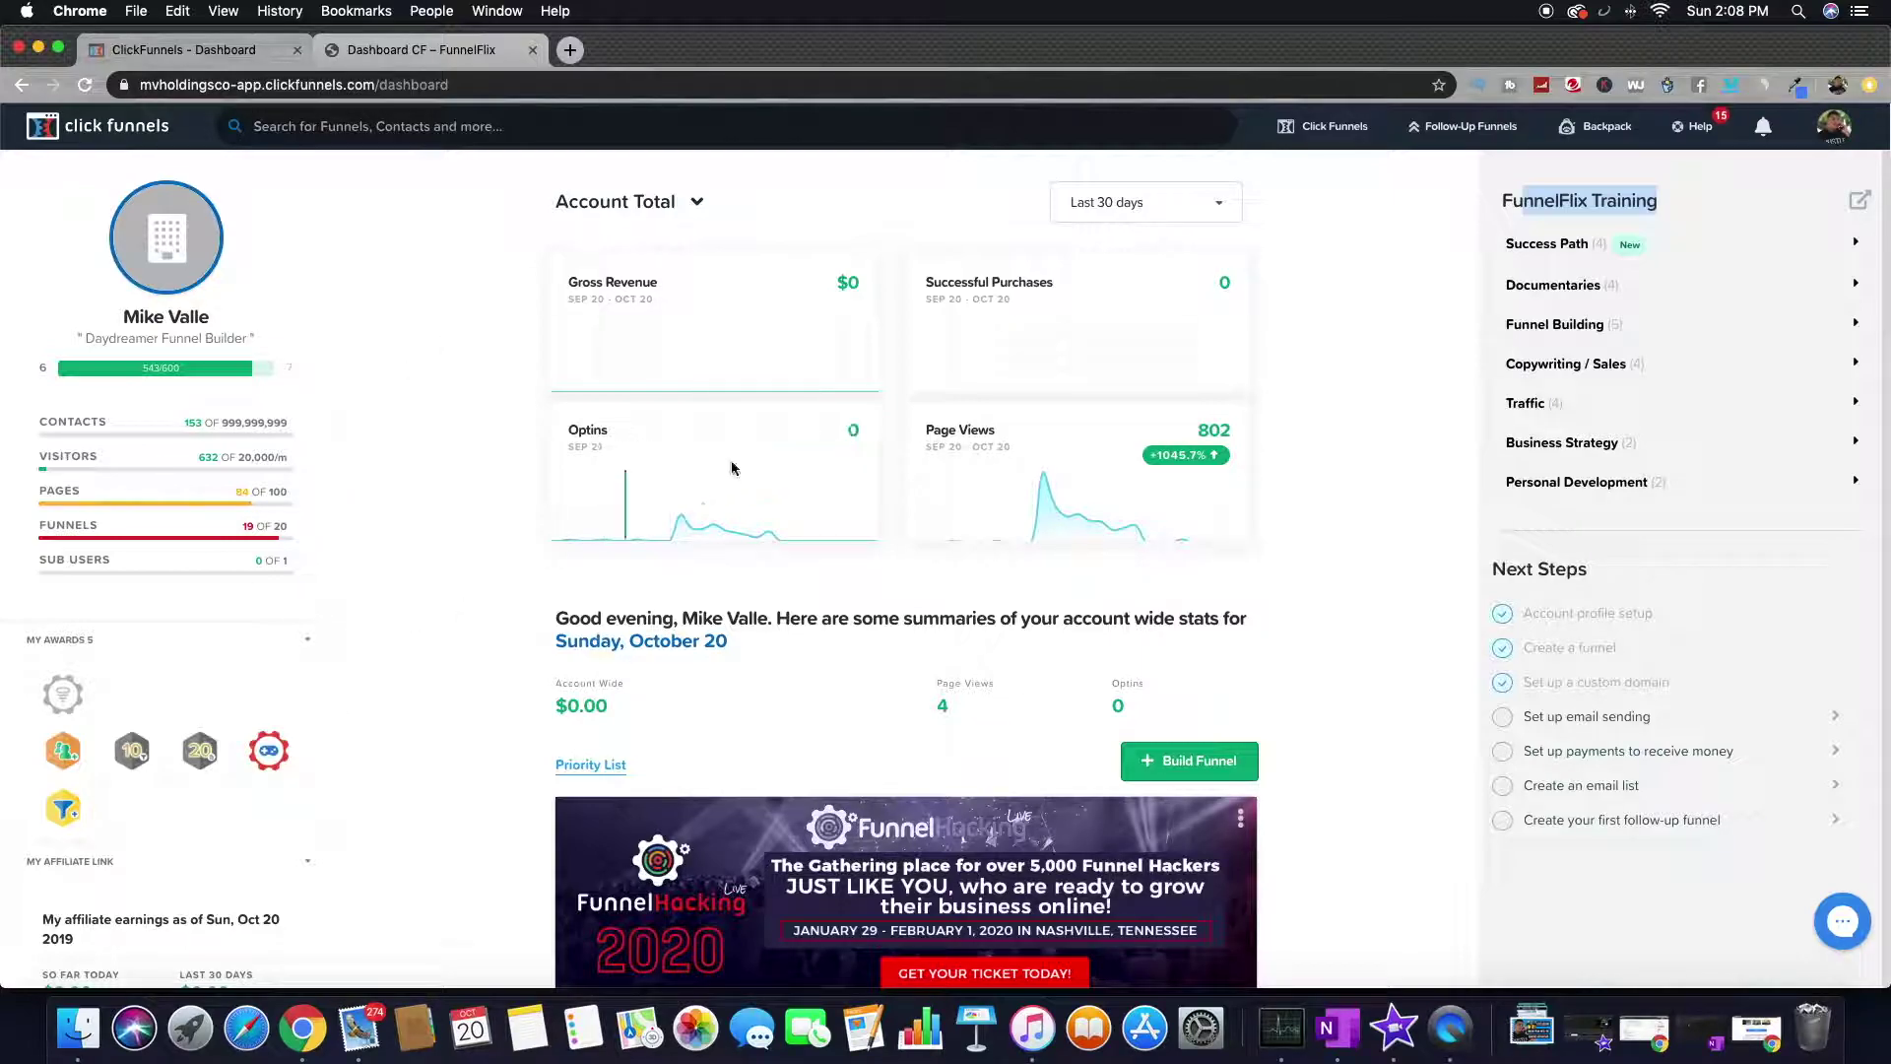
- Show the Click Funnels top-nav dropdown with Funnels, Contacts, Sales and Build a Funnel
{"action": "scroll", "coordinate": [742, 599], "scroll_direction": "down", "scroll_amount": 1}
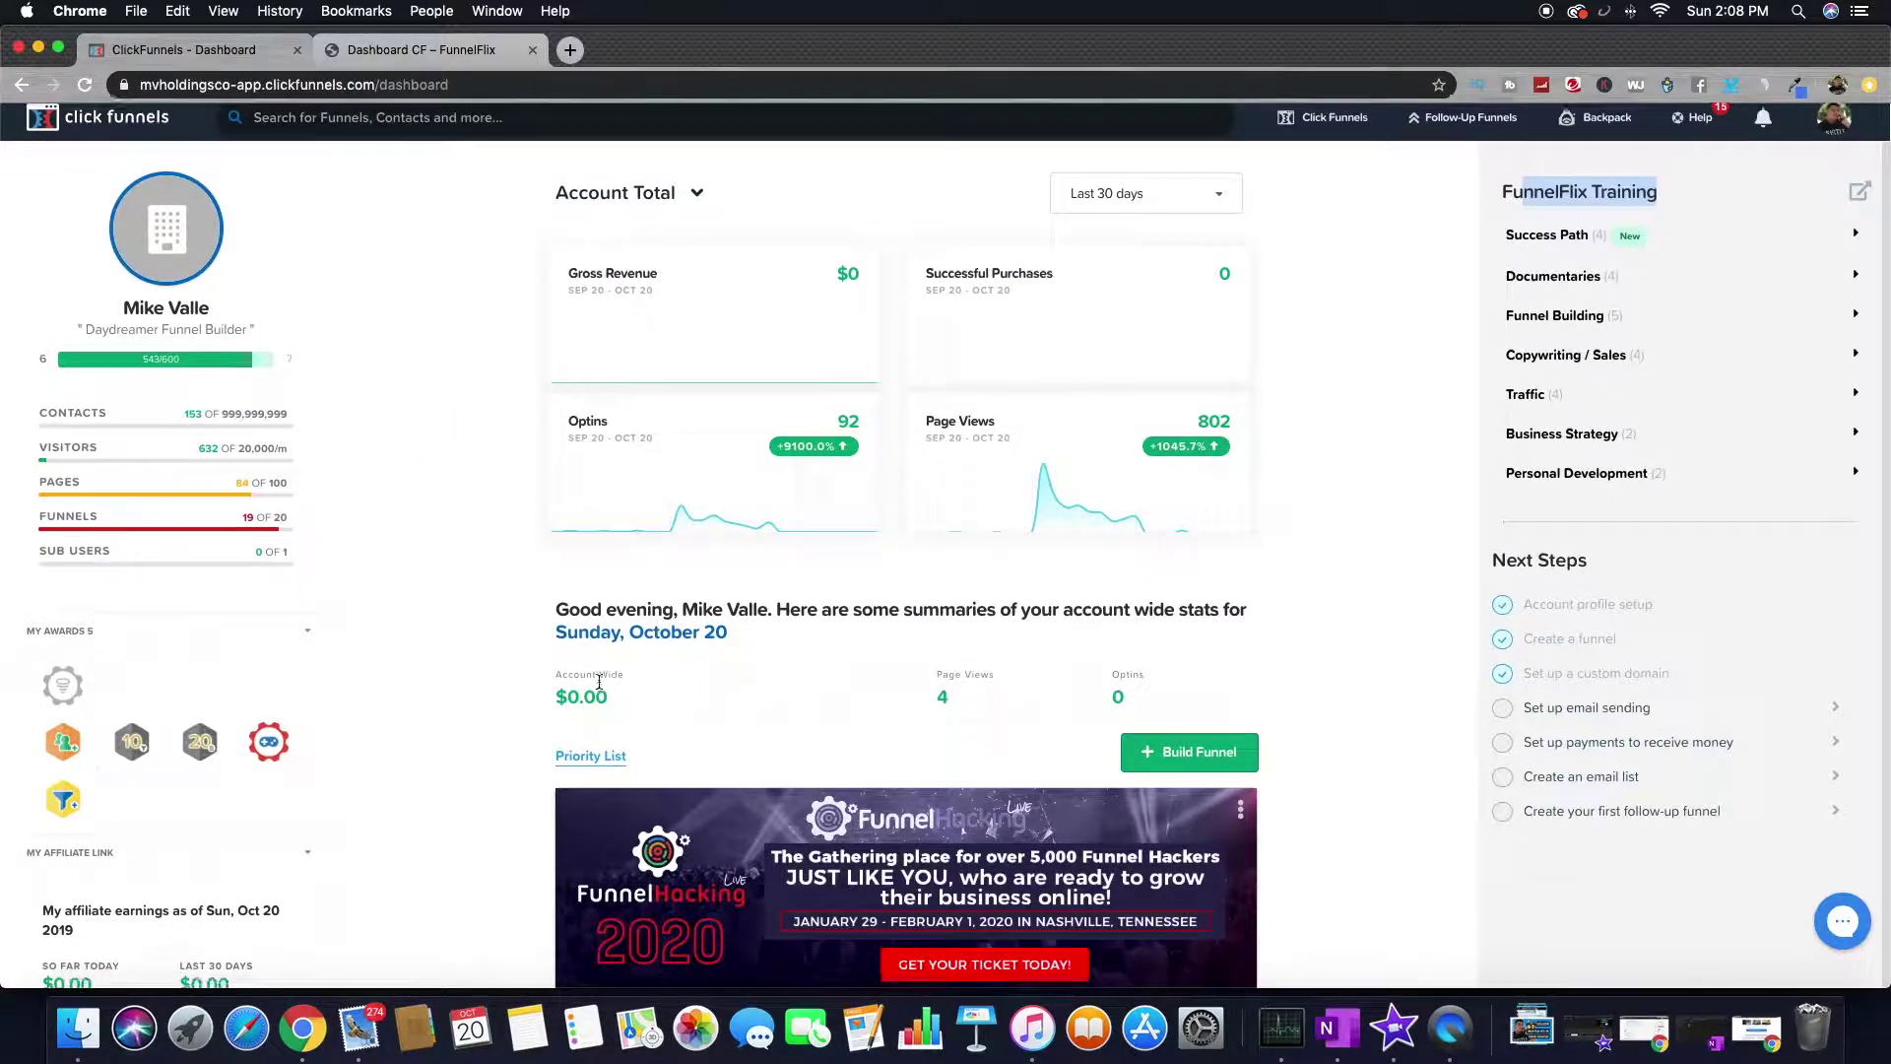
{"action": "scroll", "coordinate": [432, 516], "scroll_direction": "down", "scroll_amount": 1}
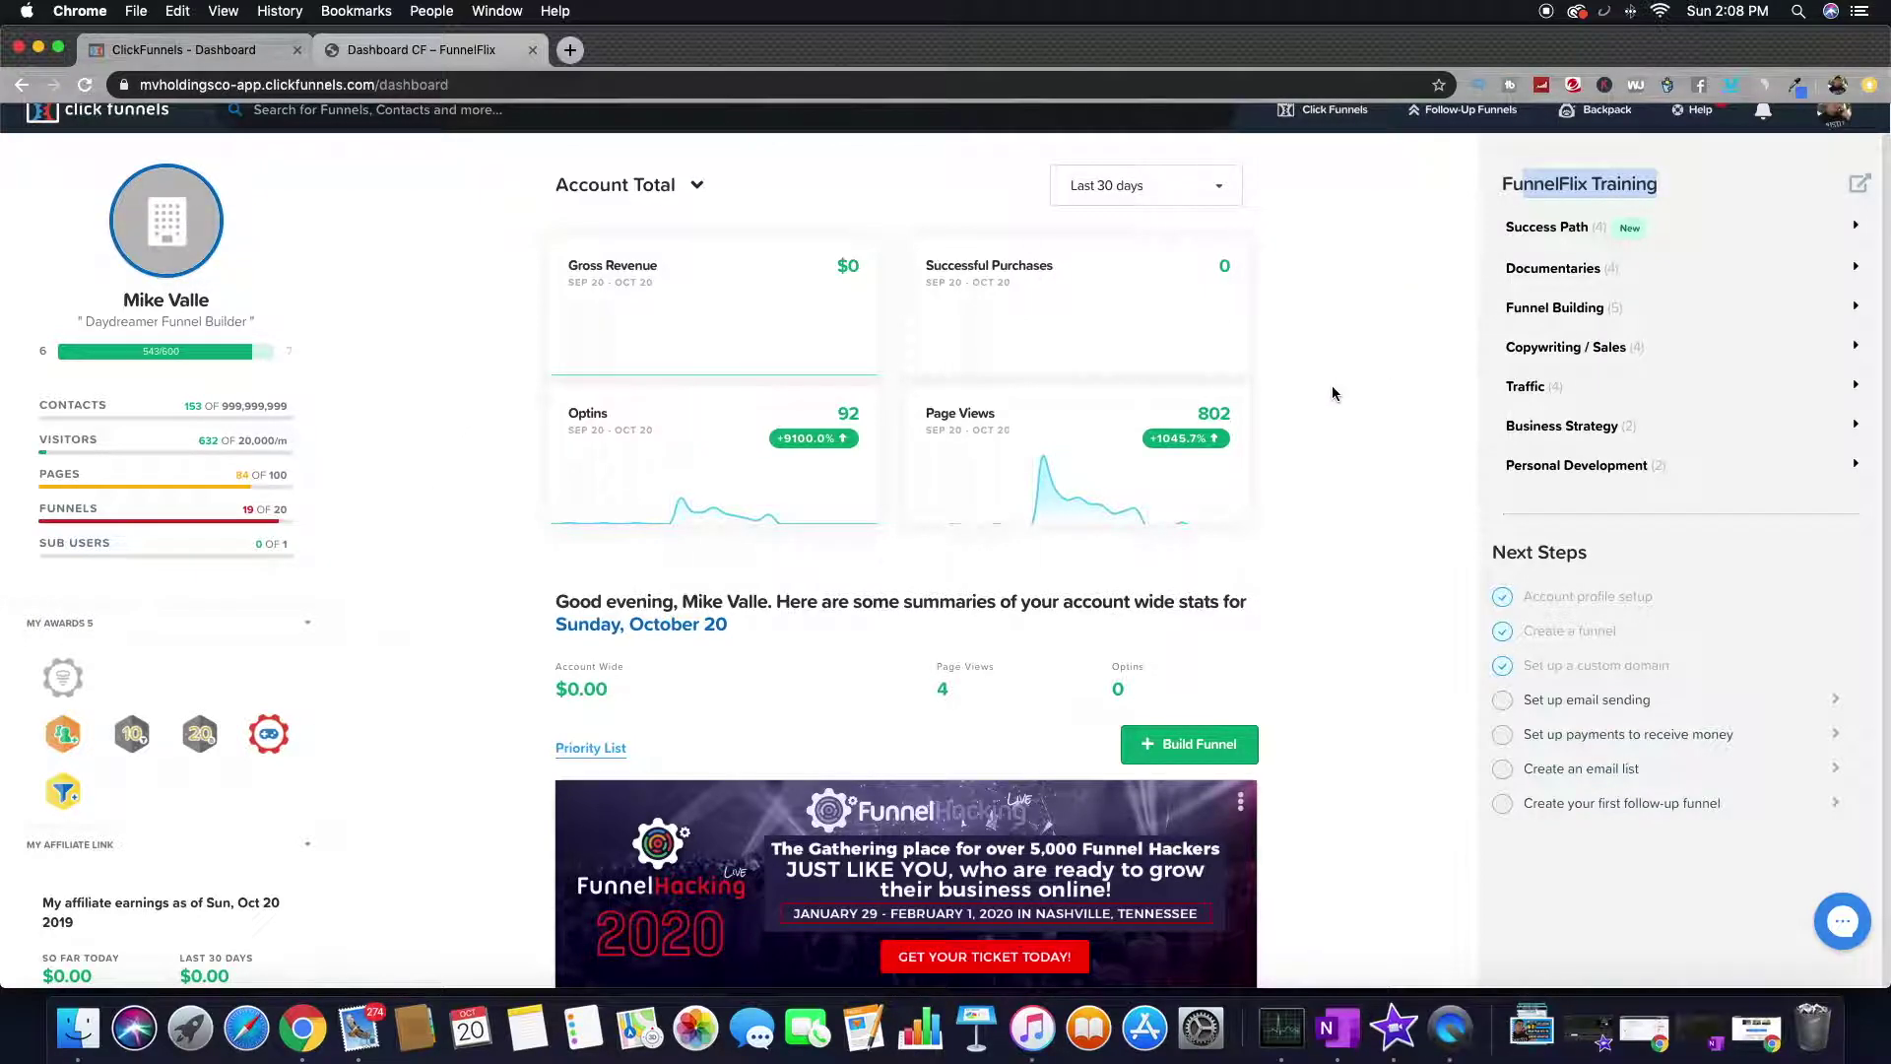
{"action": "scroll", "coordinate": [1333, 386], "scroll_direction": "up", "scroll_amount": 1}
{"action": "mouse_move", "coordinate": [1321, 135]}
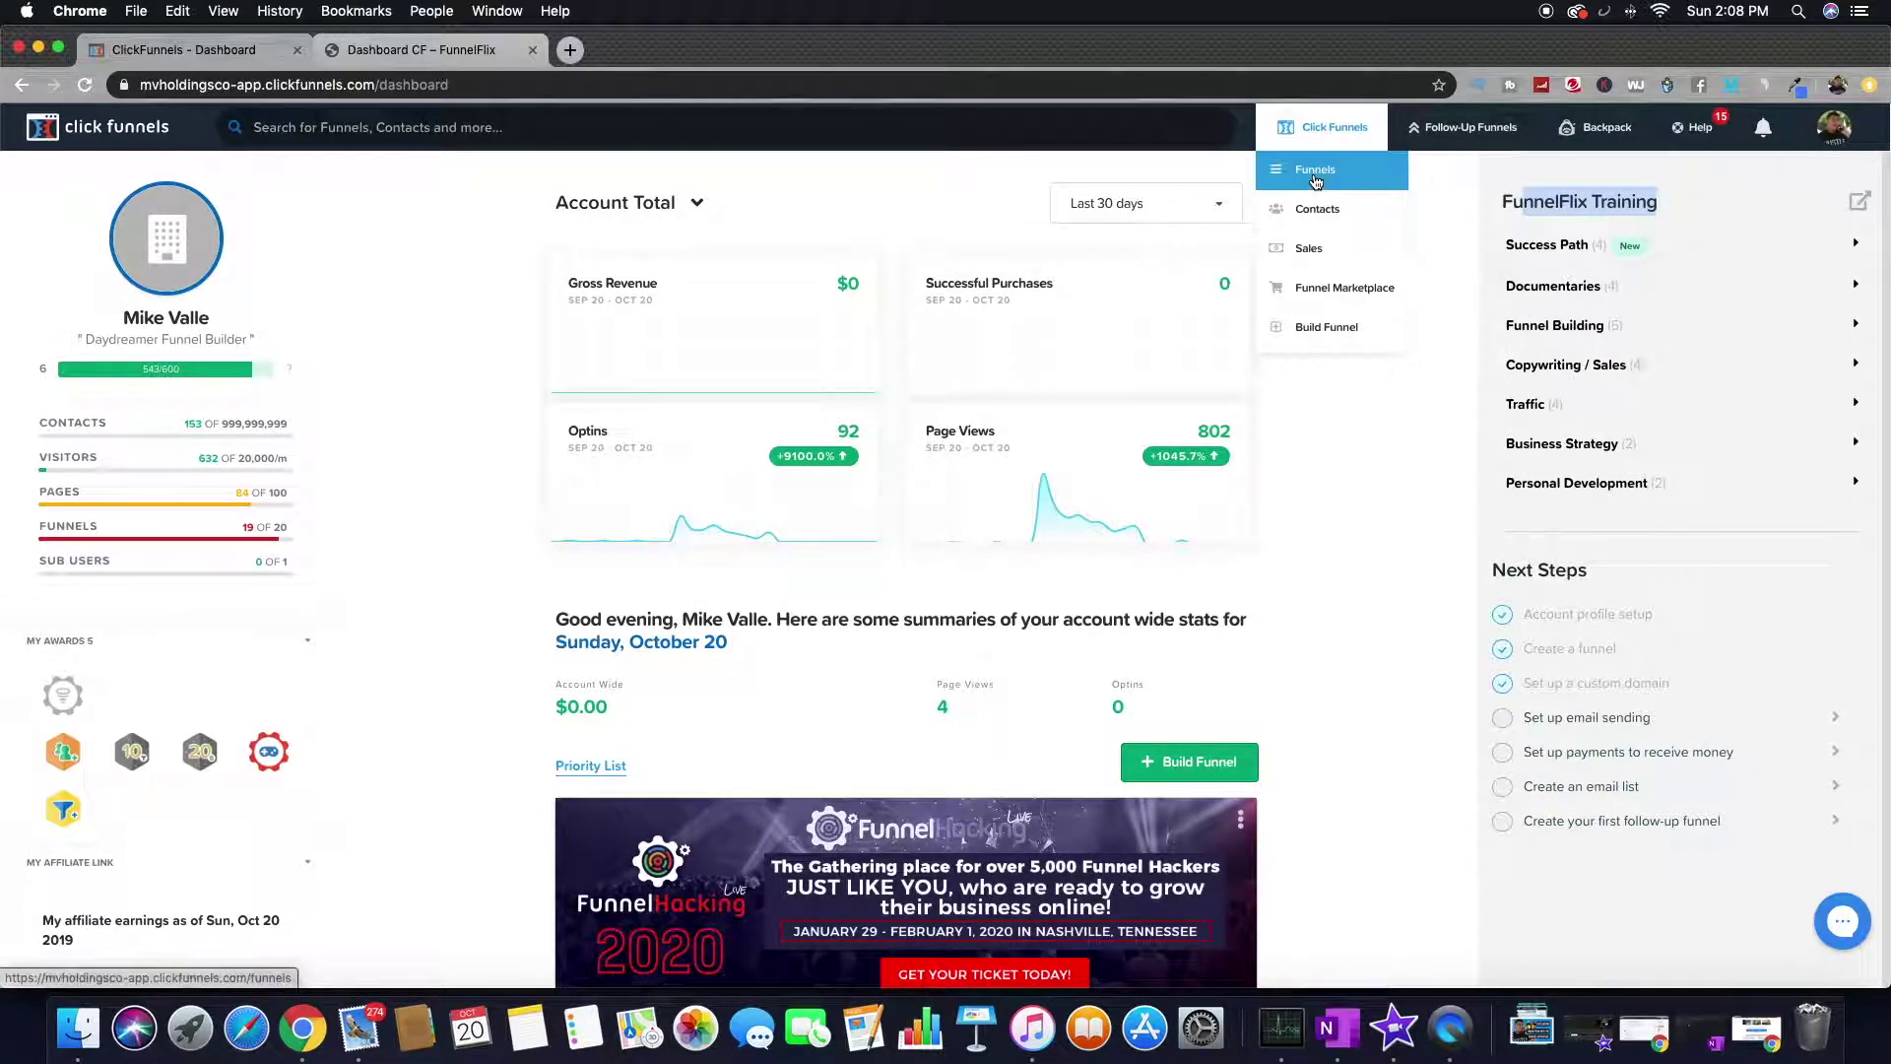
- Browse the funnel cookbook's grid of funnel types, then go back to the FunnelFlix tab
{"action": "left_click", "coordinate": [1320, 333]}
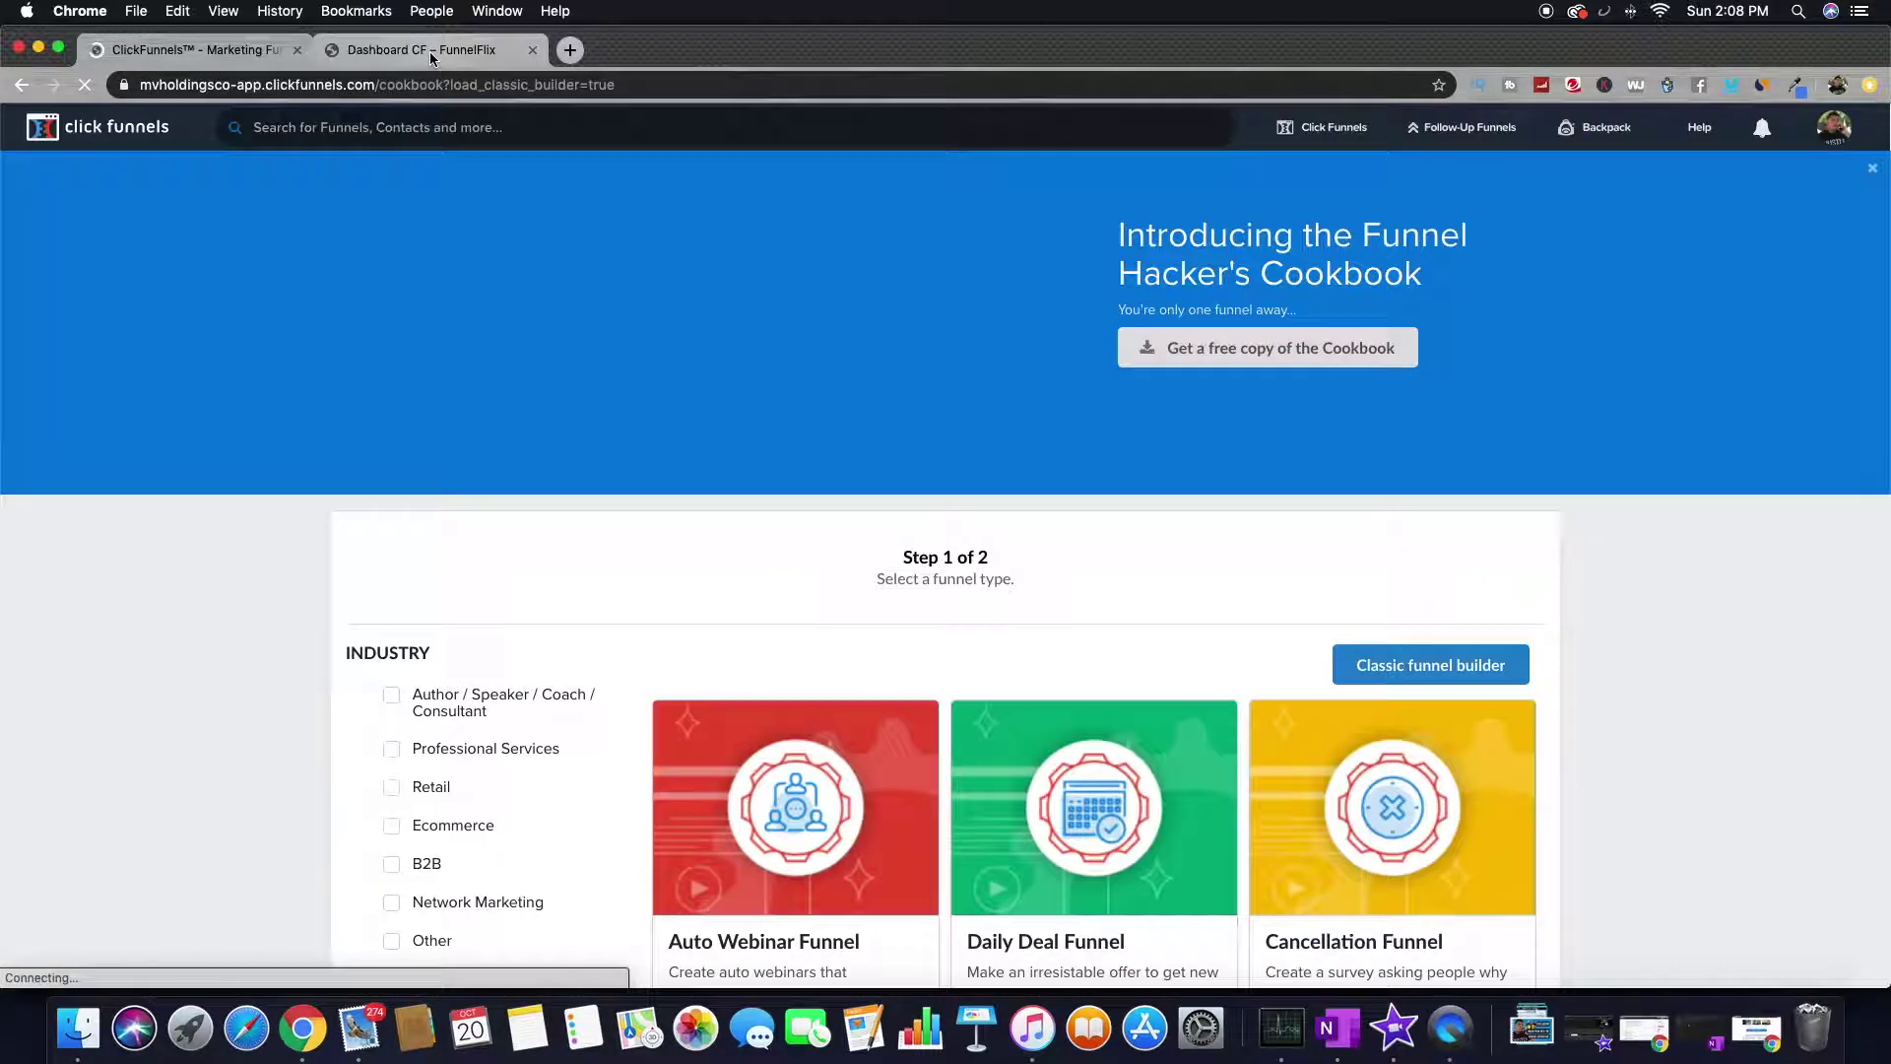
{"action": "scroll", "coordinate": [636, 634], "scroll_direction": "down", "scroll_amount": 2}
{"action": "scroll", "coordinate": [641, 640], "scroll_direction": "down", "scroll_amount": 5}
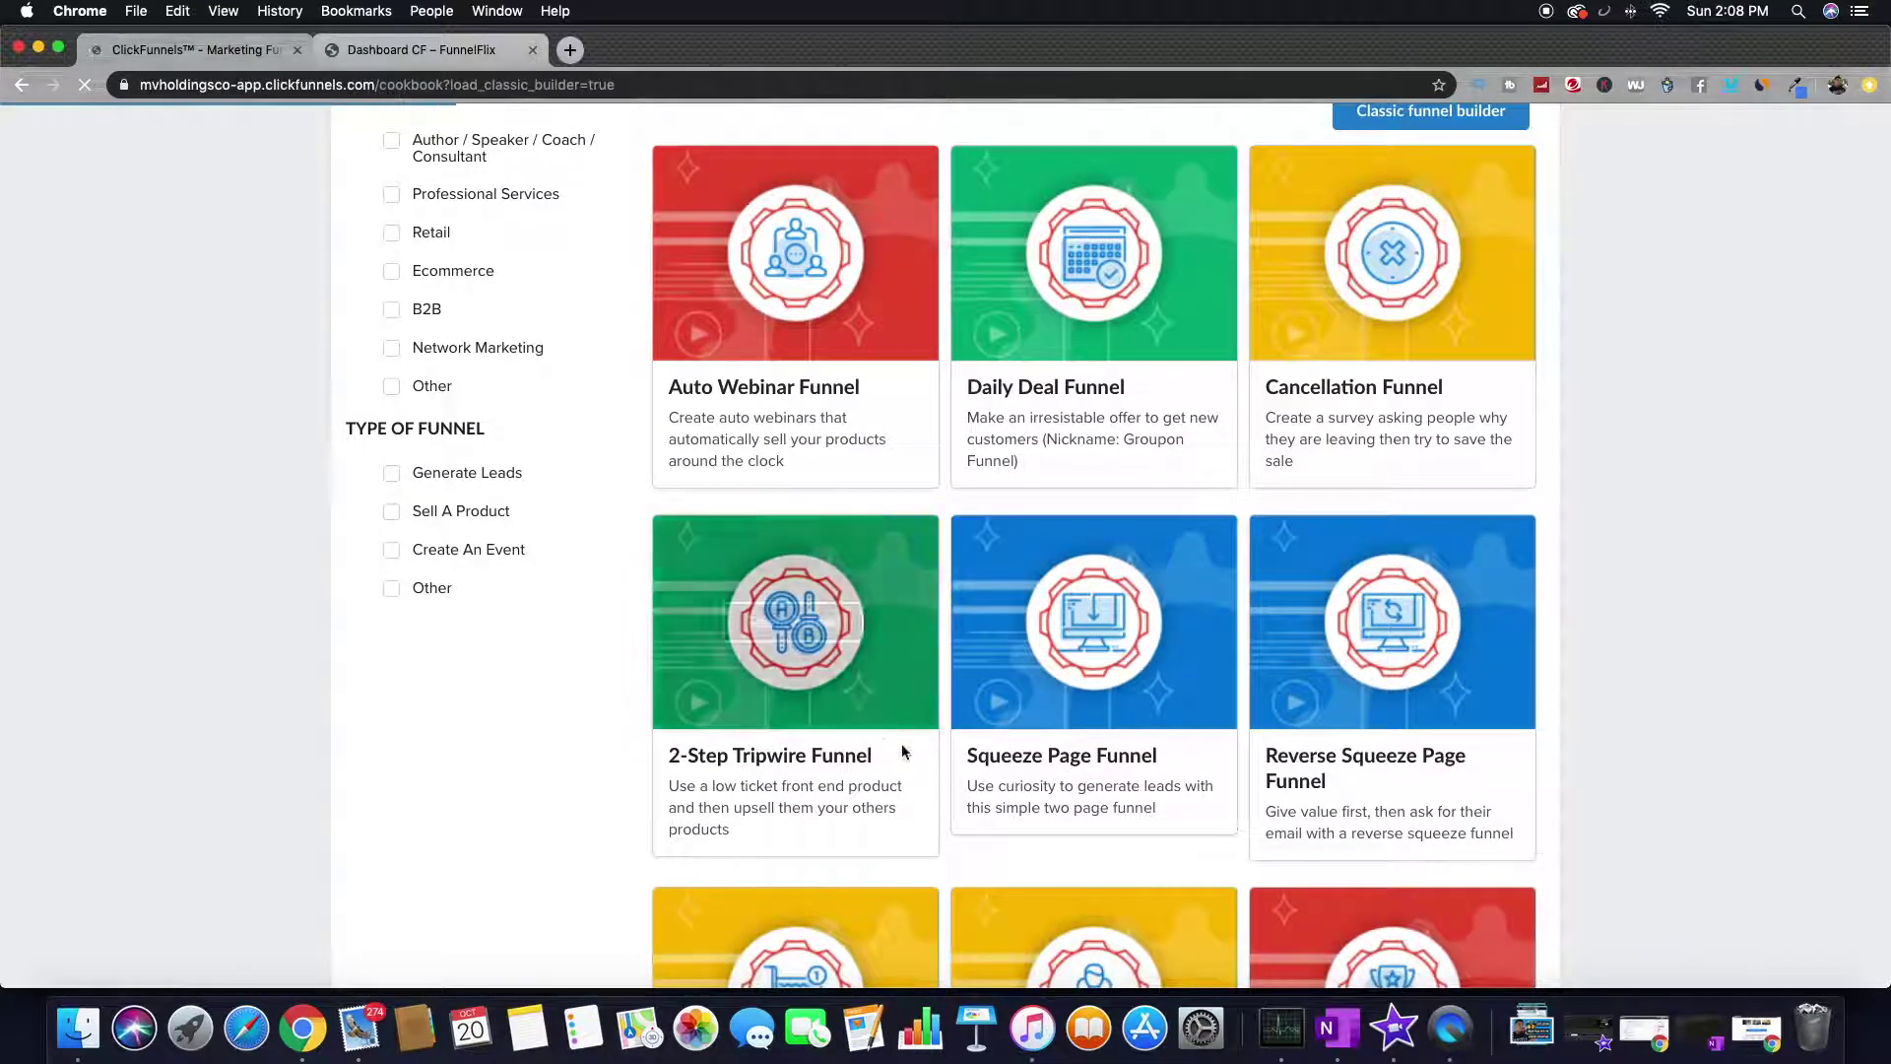
{"action": "scroll", "coordinate": [990, 703], "scroll_direction": "down", "scroll_amount": 4}
{"action": "scroll", "coordinate": [993, 704], "scroll_direction": "up", "scroll_amount": 10}
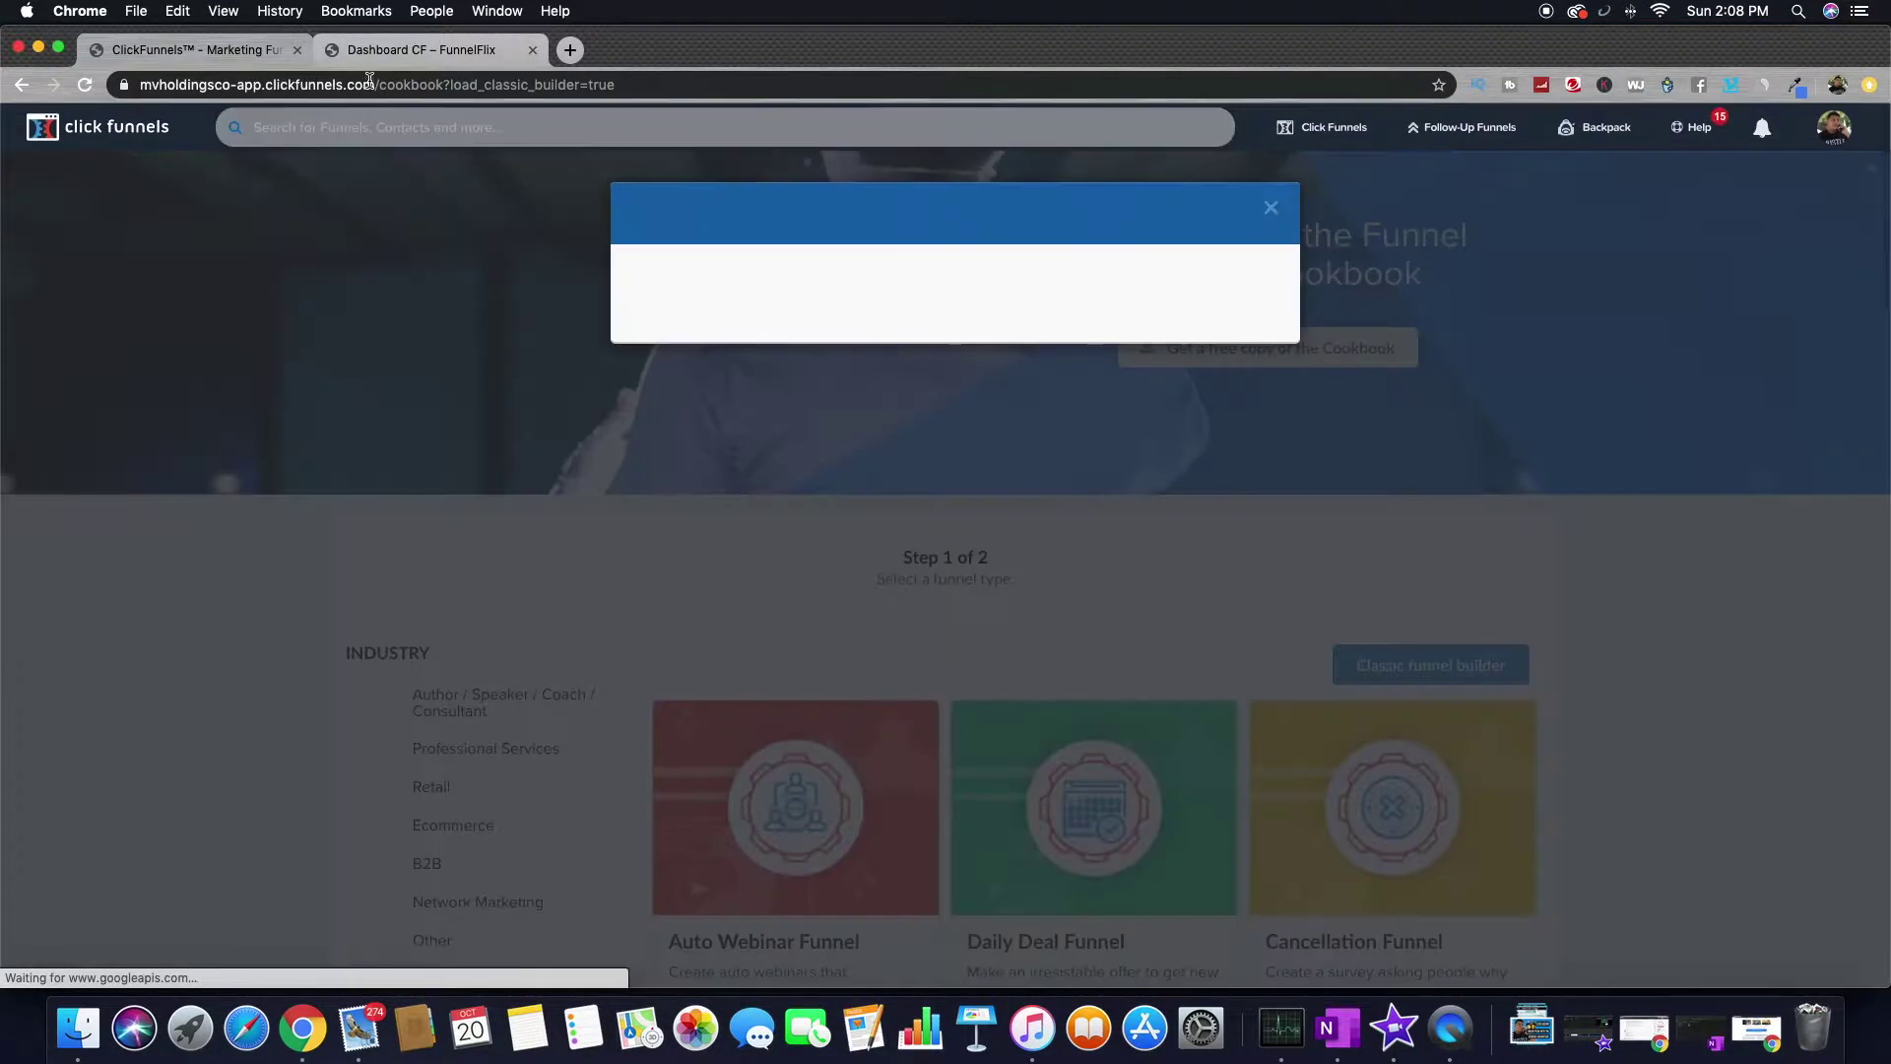
{"action": "left_click", "coordinate": [394, 52]}
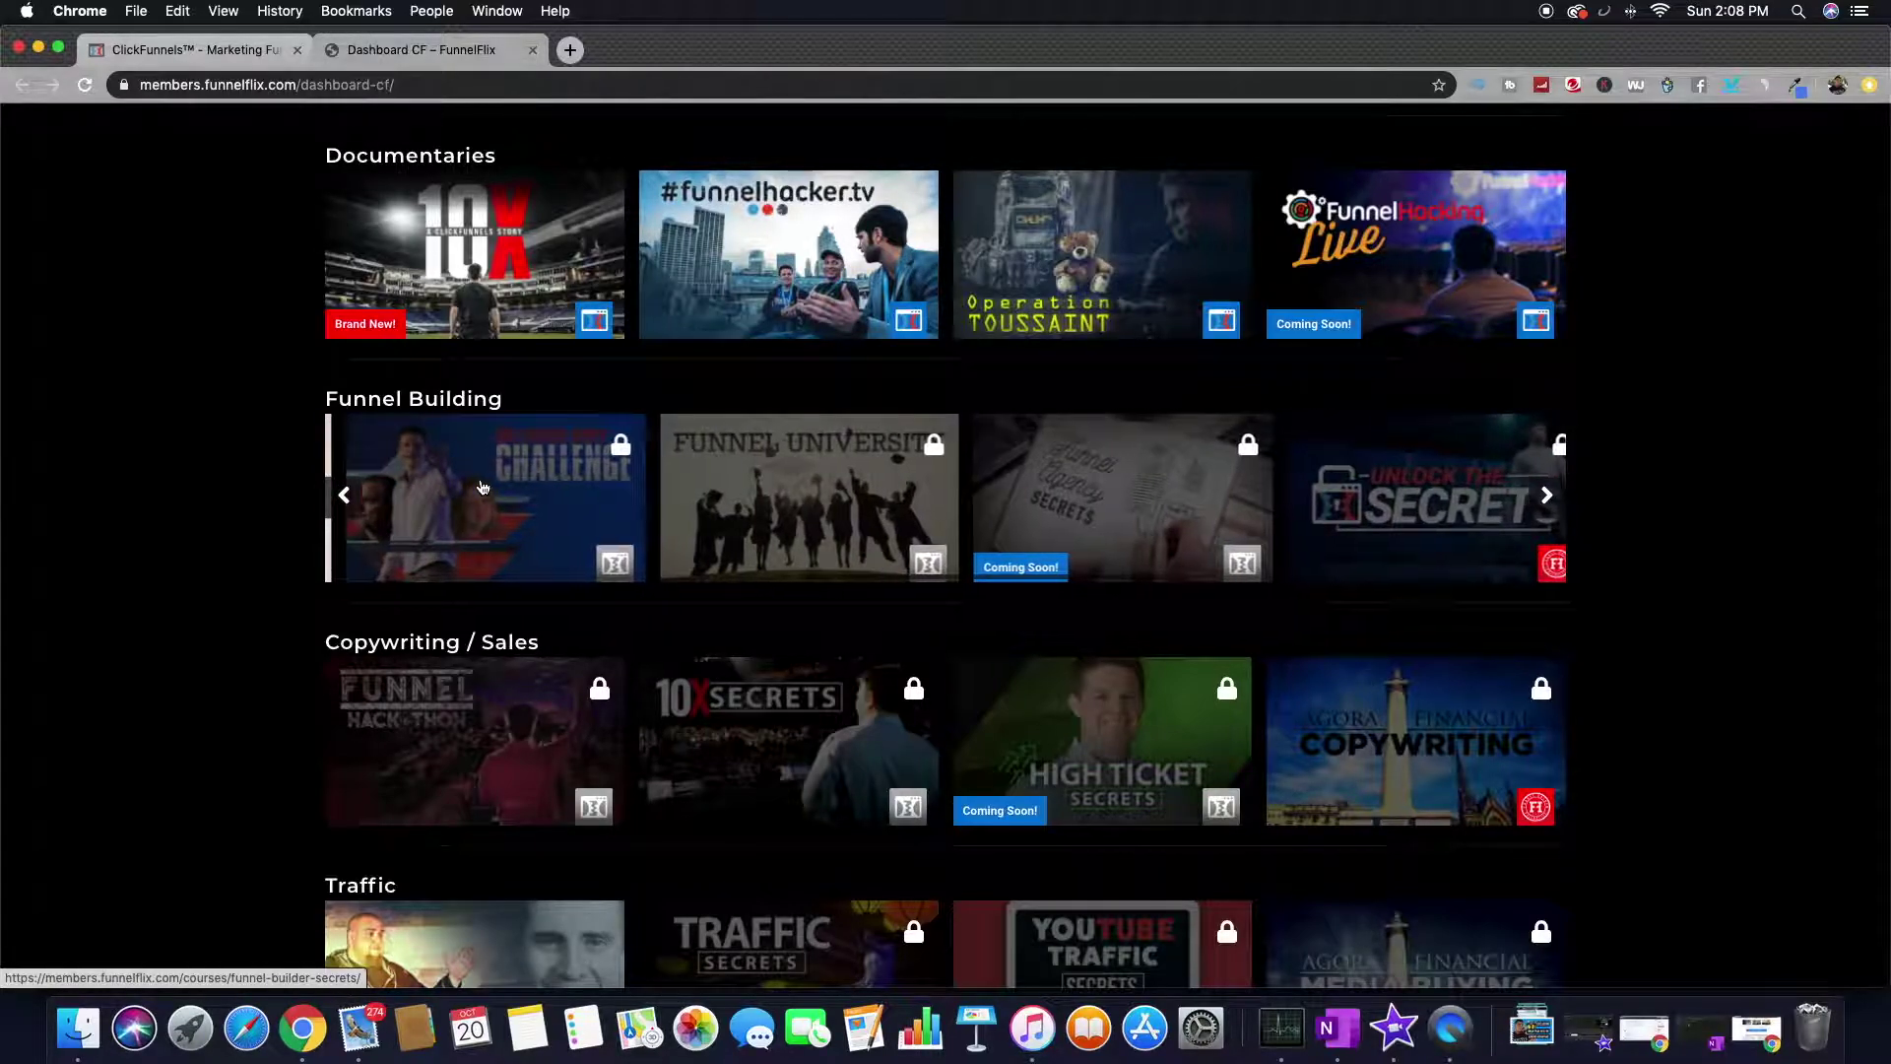
- Advance the Funnel Building row twice and open the Funnel Builder Secrets course
{"action": "left_click", "coordinate": [343, 496]}
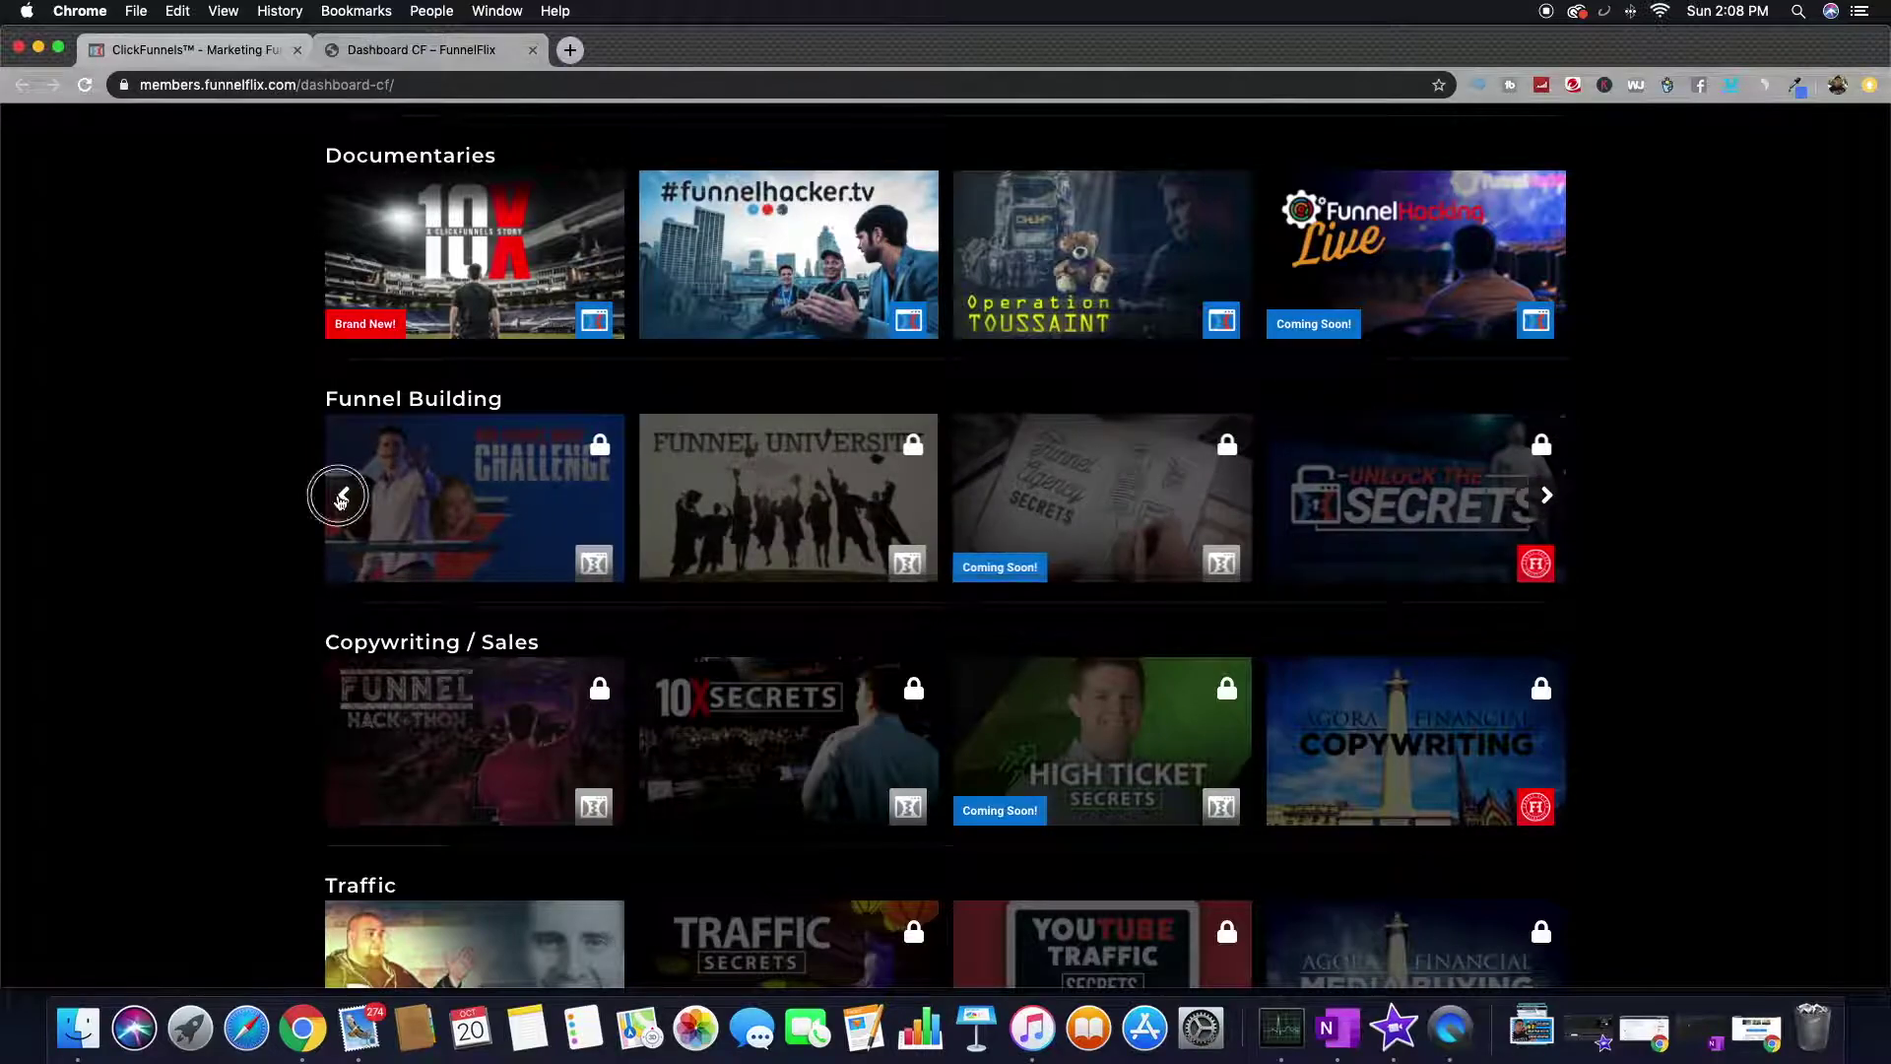
{"action": "left_click", "coordinate": [342, 496]}
{"action": "left_click", "coordinate": [419, 530]}
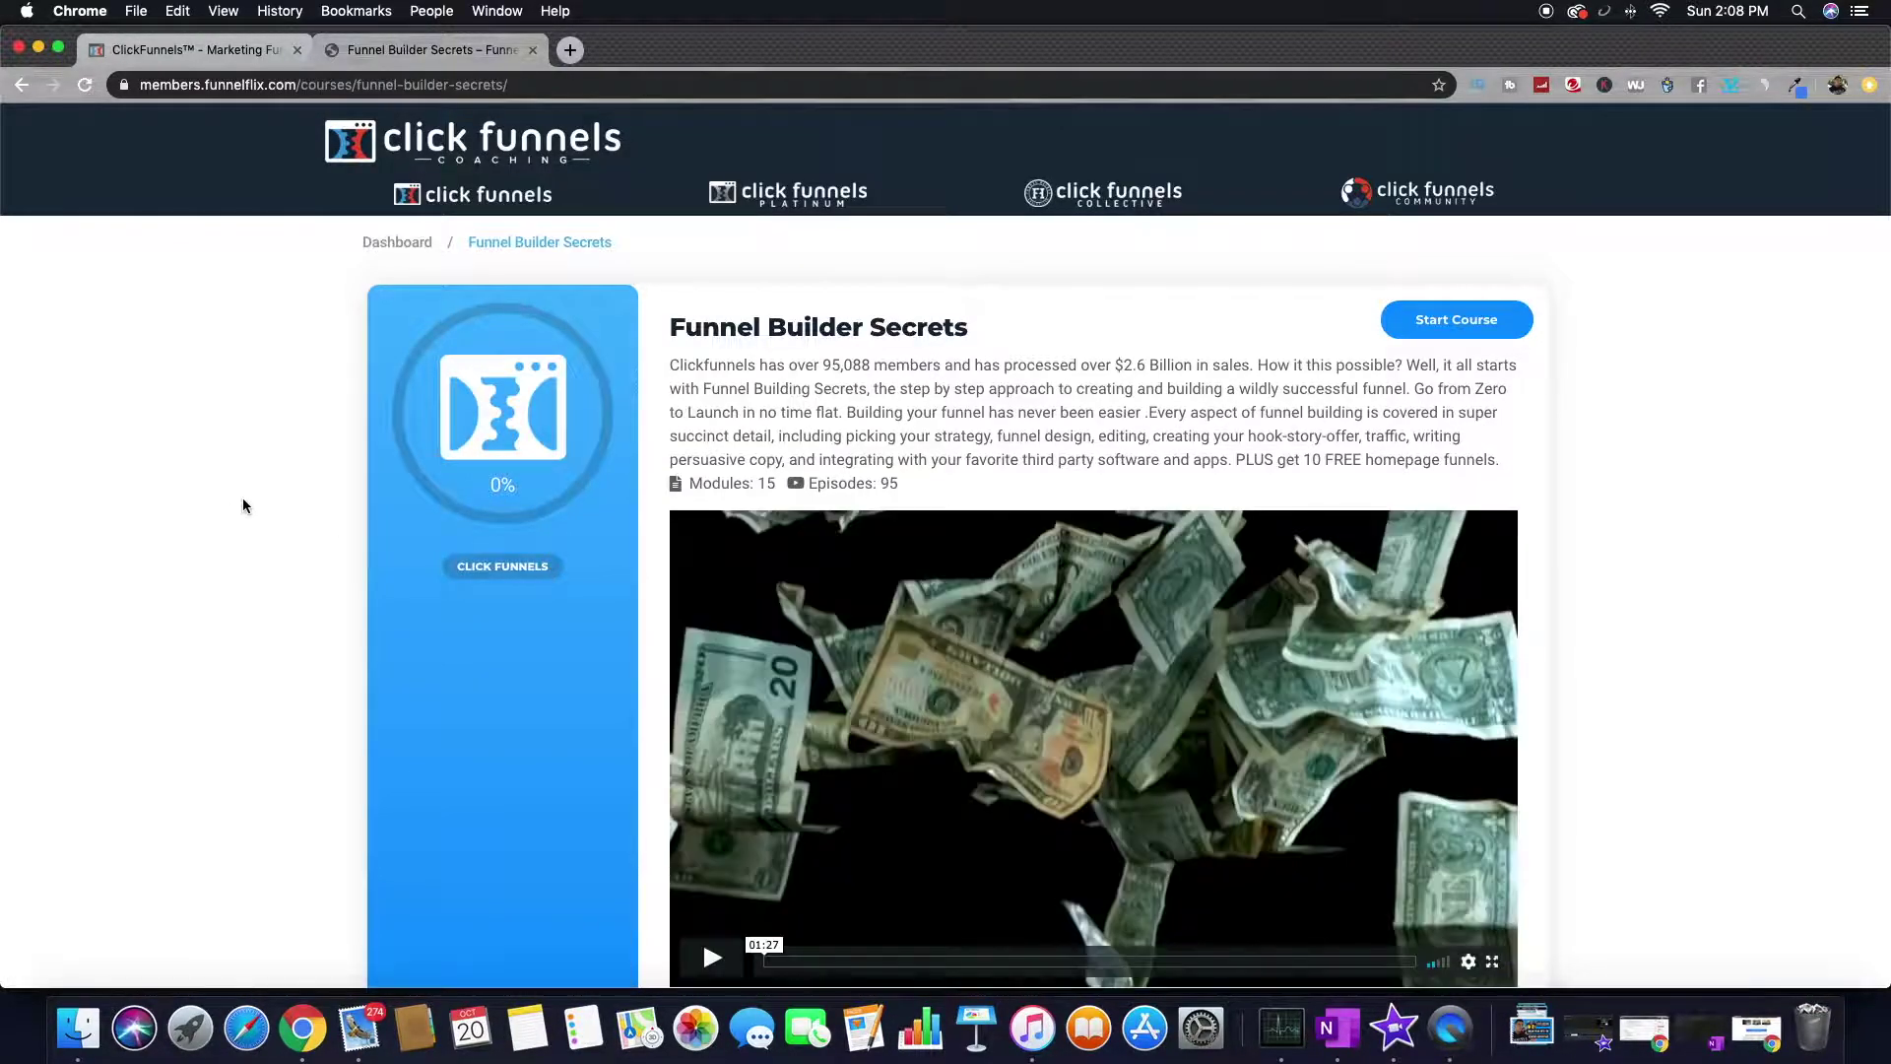
- Look over the Funnel Builder Secrets modules, then start the course at the Module 1 Quickstart
{"action": "left_click_drag", "start_coordinate": [705, 325], "coordinate": [948, 340]}
{"action": "left_click", "coordinate": [948, 345]}
{"action": "scroll", "coordinate": [793, 373], "scroll_direction": "down", "scroll_amount": 2}
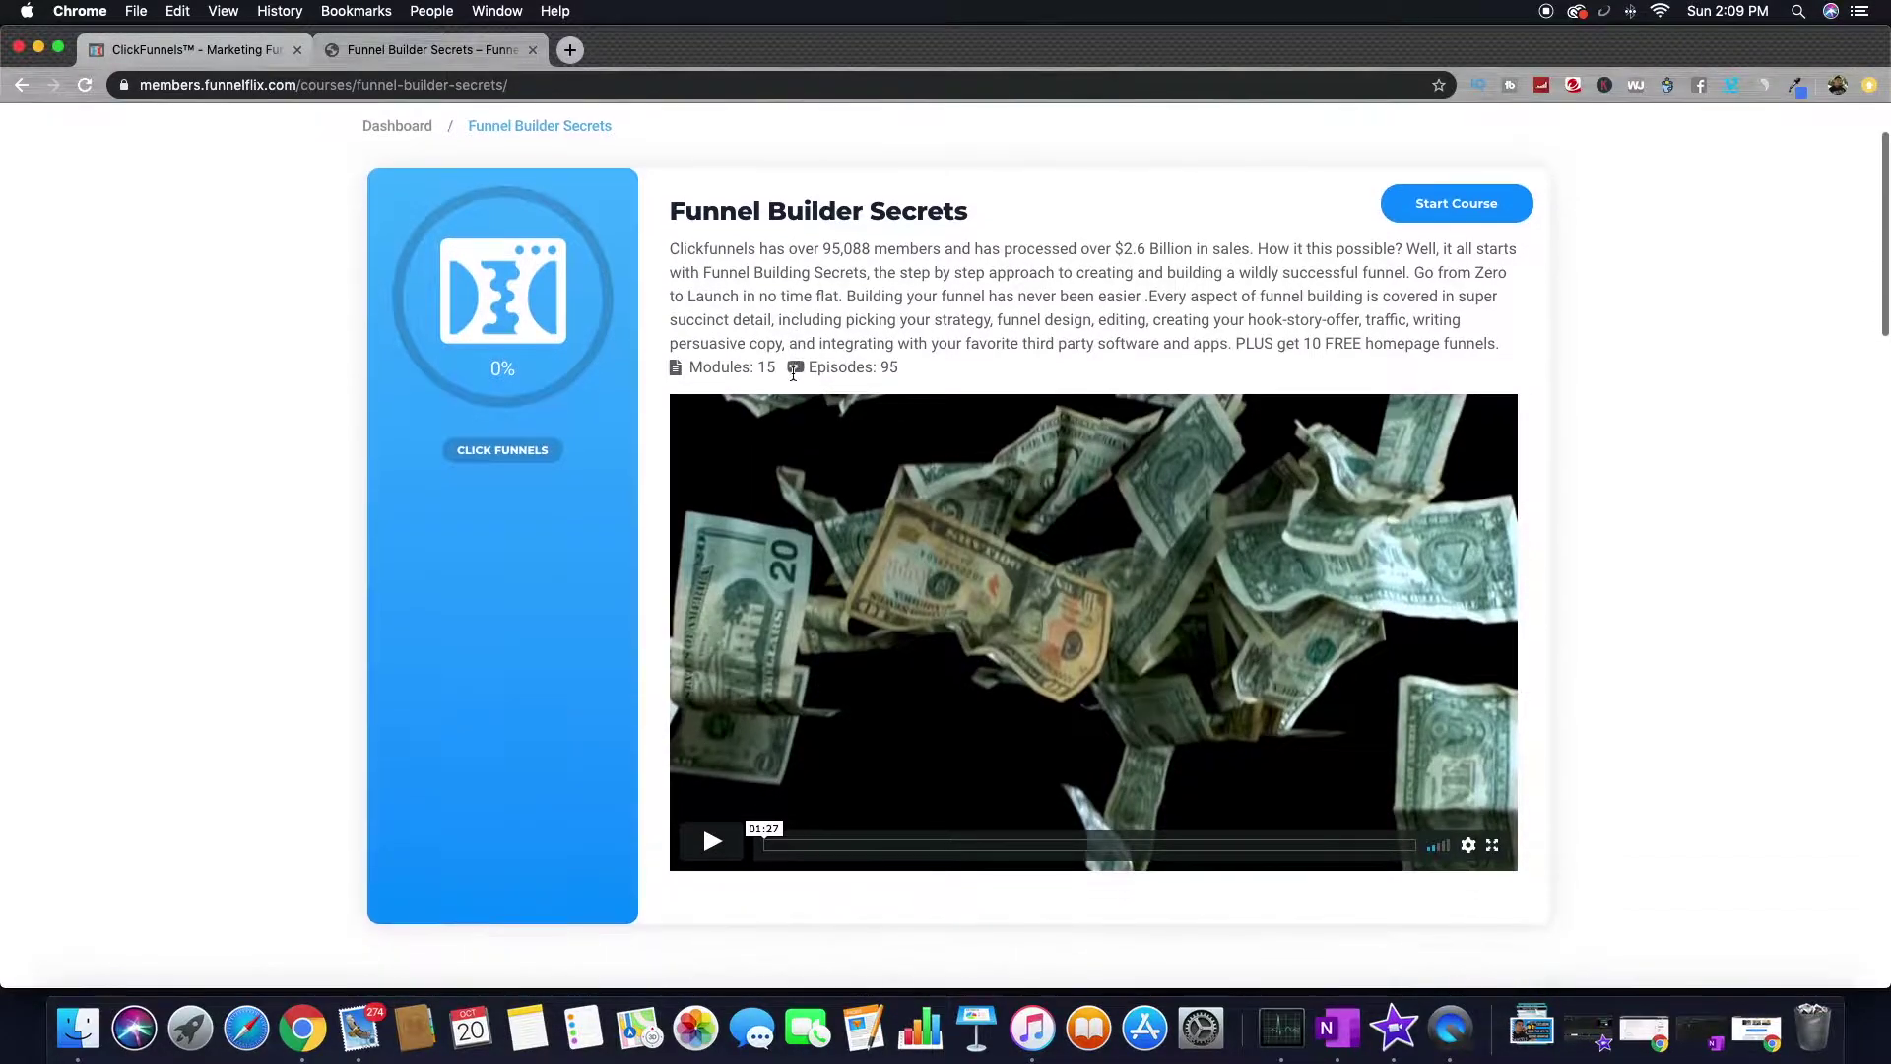
{"action": "left_click_drag", "start_coordinate": [732, 371], "coordinate": [937, 368]}
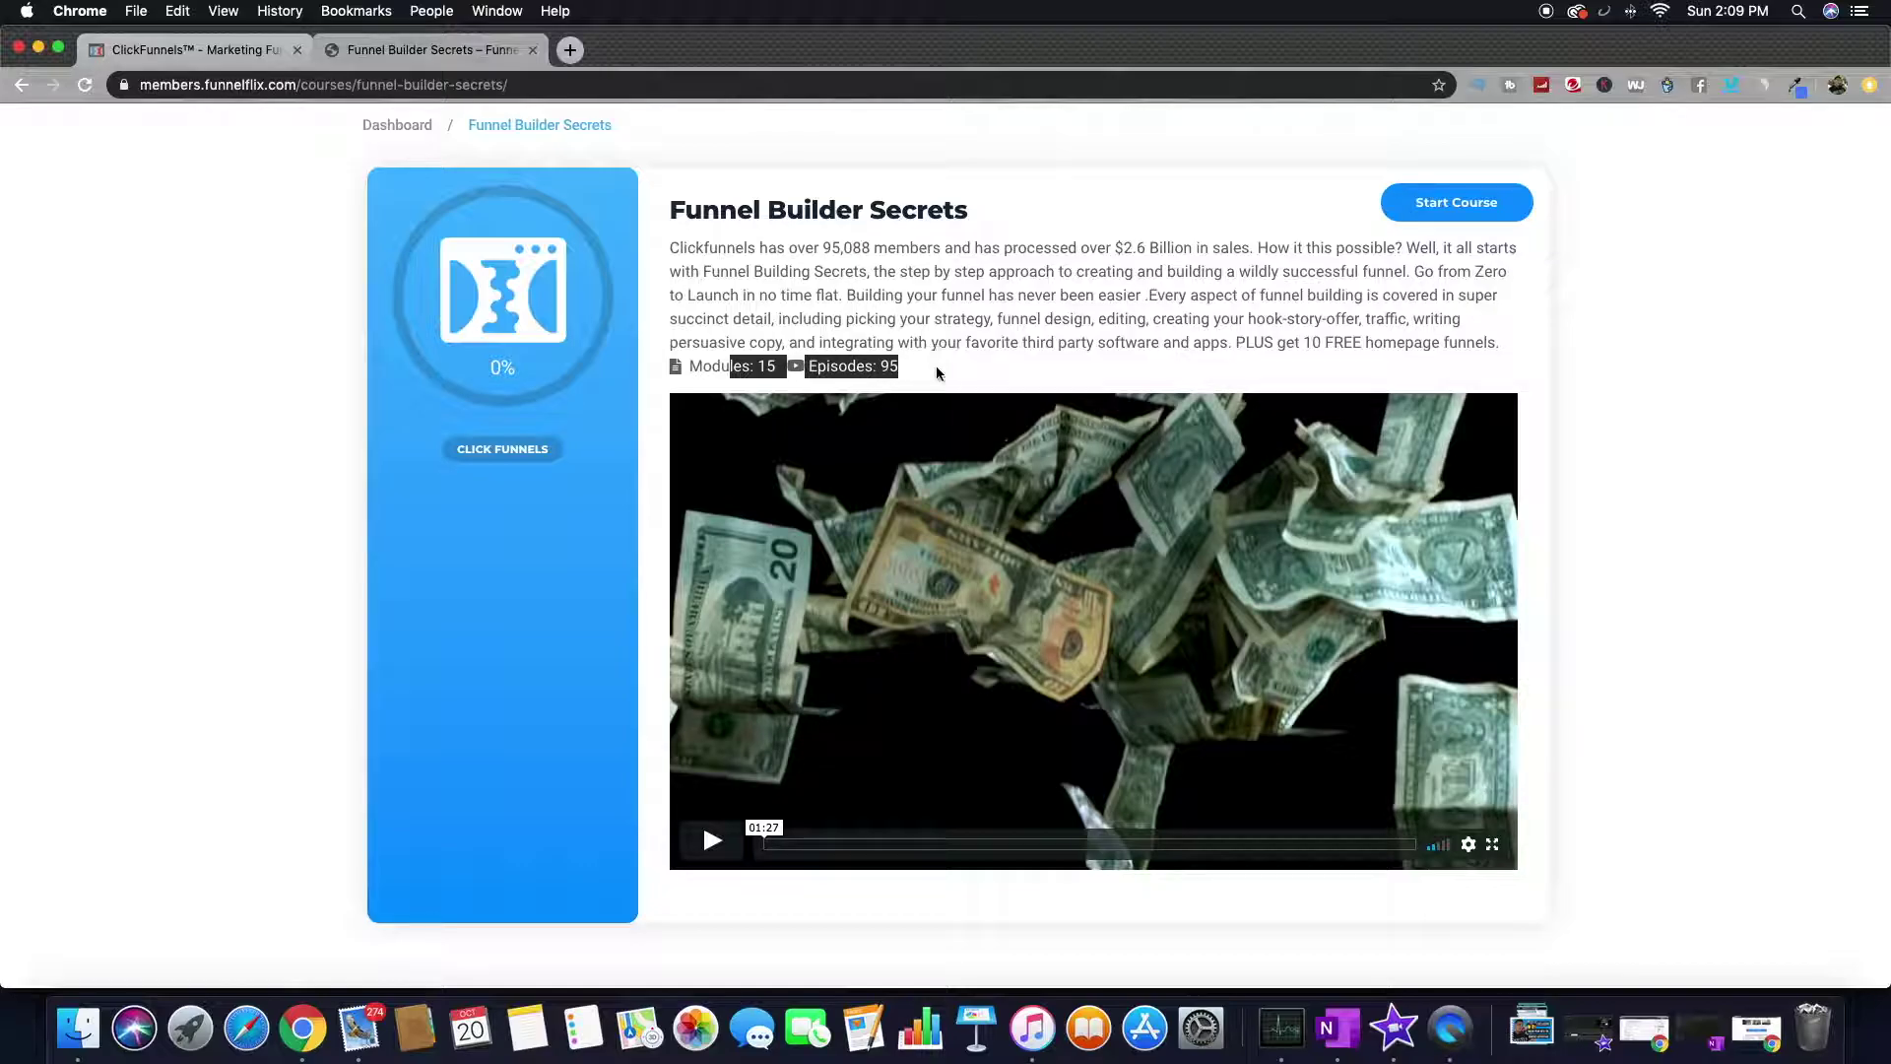
{"action": "scroll", "coordinate": [937, 369], "scroll_direction": "down", "scroll_amount": 5}
{"action": "scroll", "coordinate": [938, 372], "scroll_direction": "down", "scroll_amount": 20}
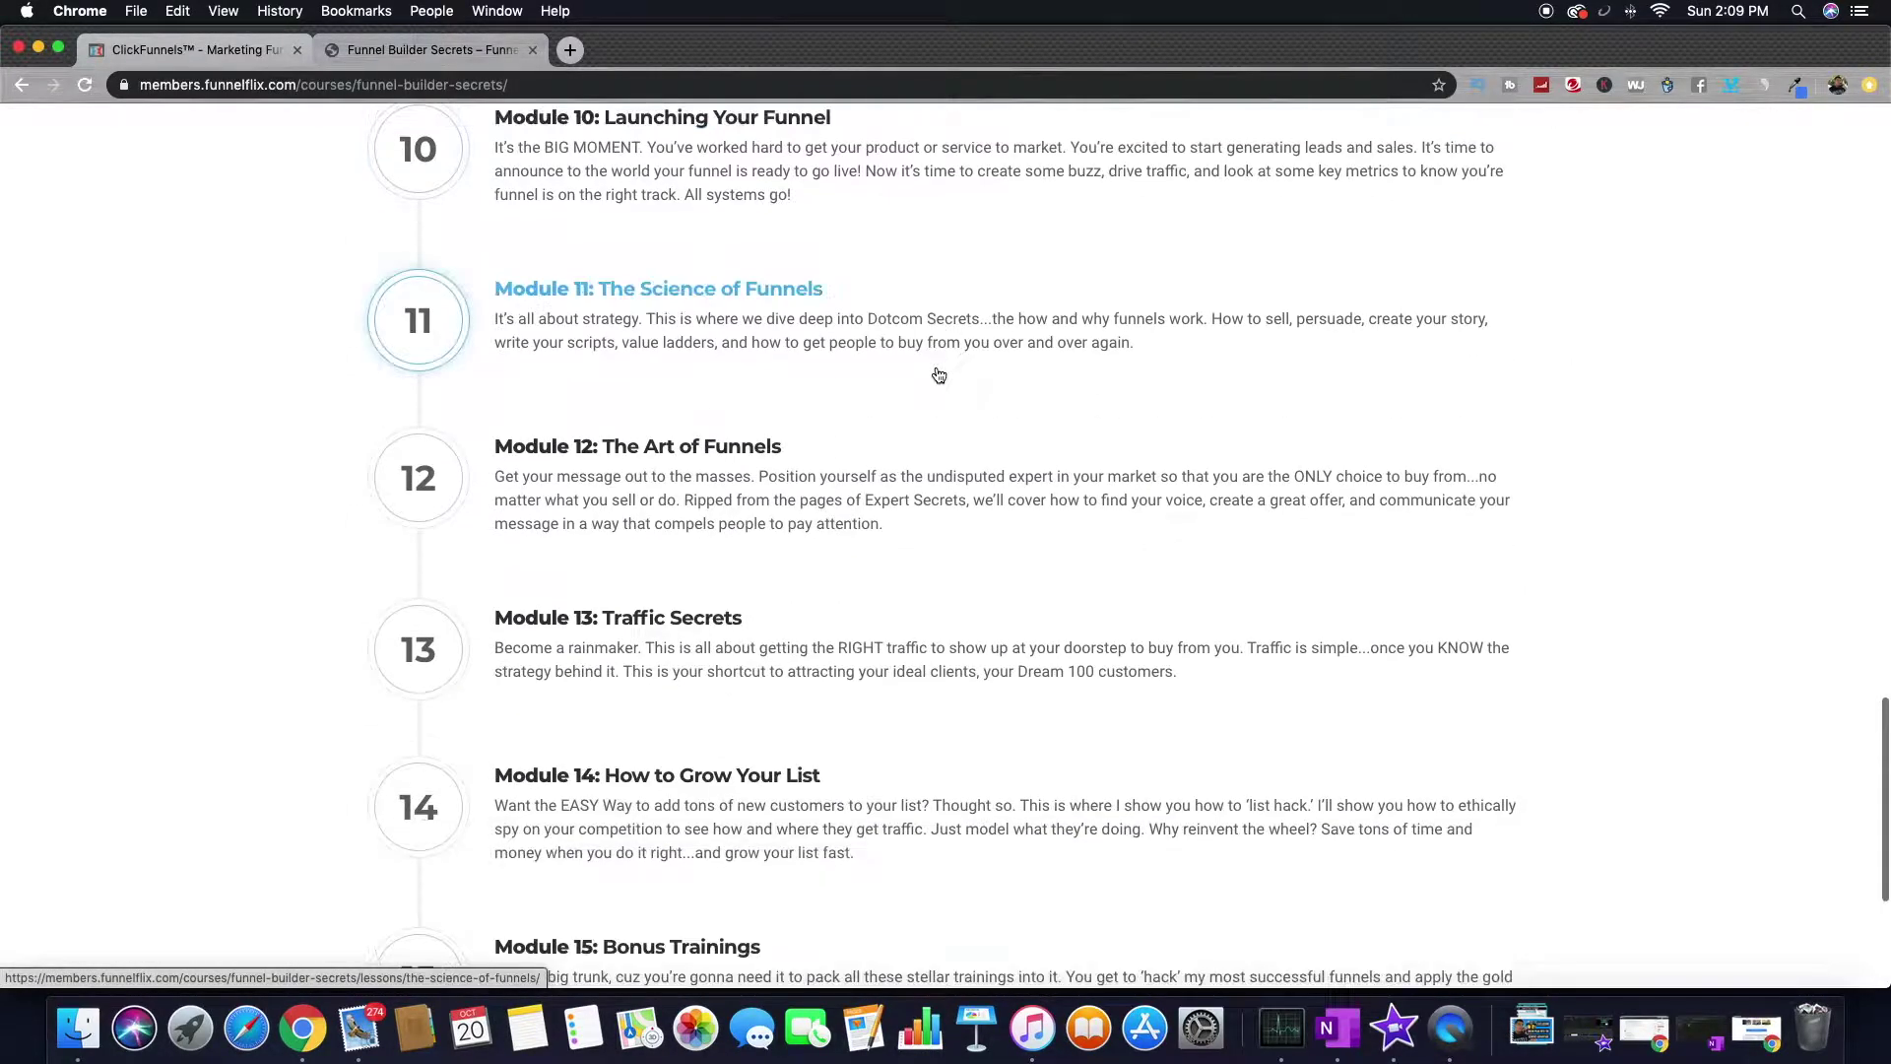
{"action": "scroll", "coordinate": [938, 374], "scroll_direction": "up", "scroll_amount": 14}
{"action": "scroll", "coordinate": [936, 394], "scroll_direction": "down", "scroll_amount": 4}
{"action": "scroll", "coordinate": [934, 409], "scroll_direction": "up", "scroll_amount": 19}
{"action": "scroll", "coordinate": [932, 417], "scroll_direction": "up", "scroll_amount": 12}
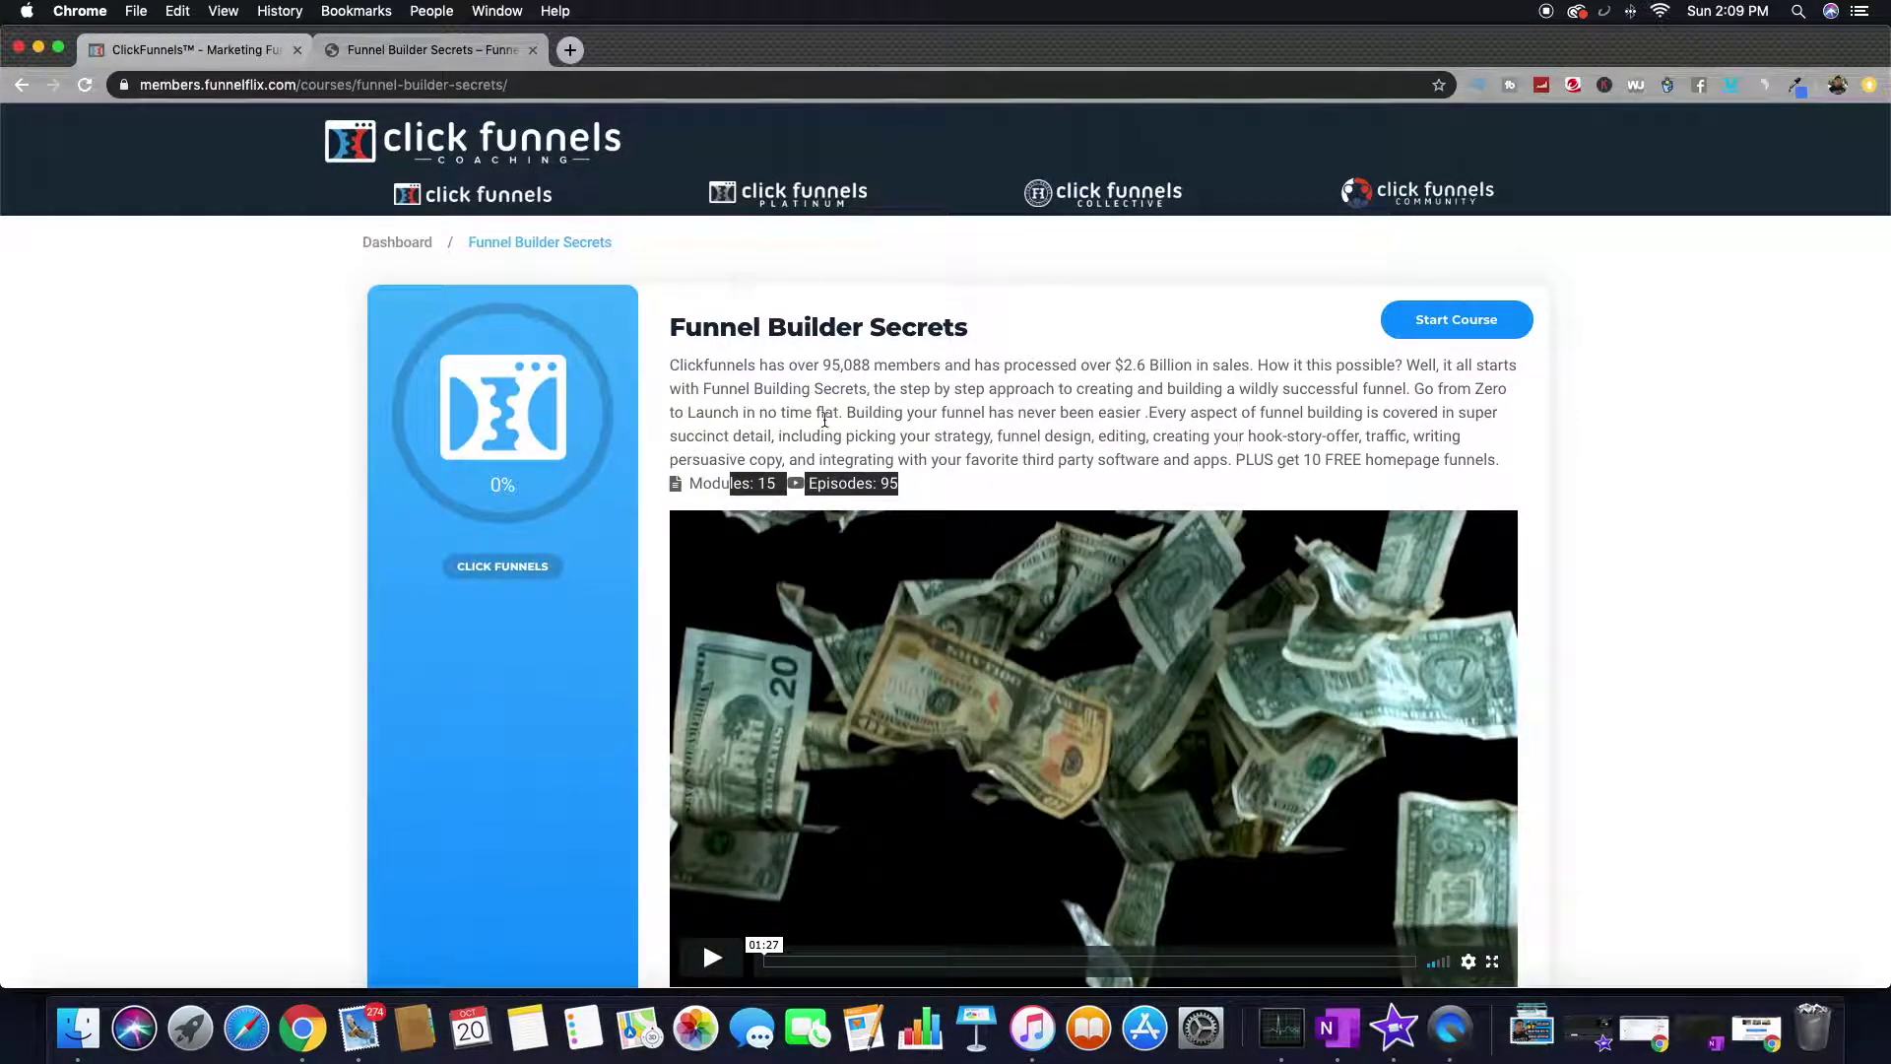
{"action": "left_click", "coordinate": [1440, 335]}
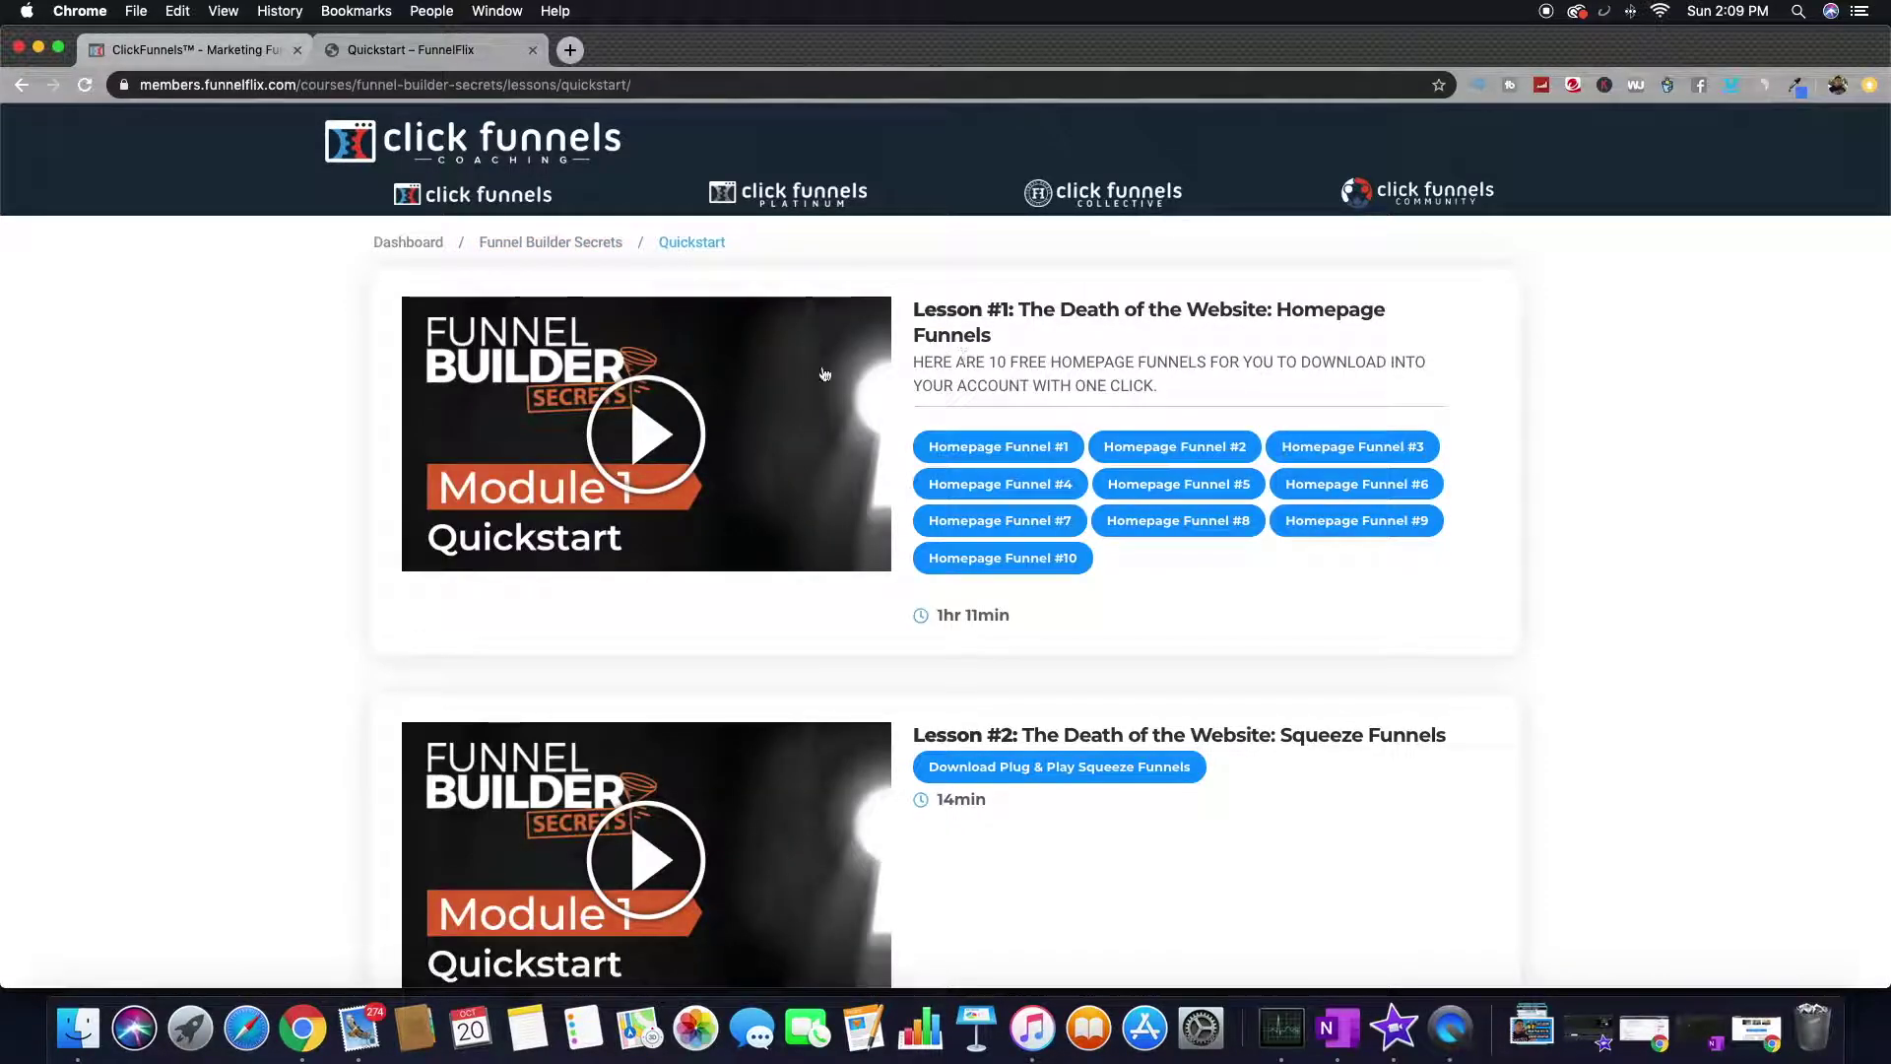
- Scroll the Quickstart lesson list and play the Lesson #1 Homepage Funnels video
{"action": "scroll", "coordinate": [697, 399], "scroll_direction": "down", "scroll_amount": 20}
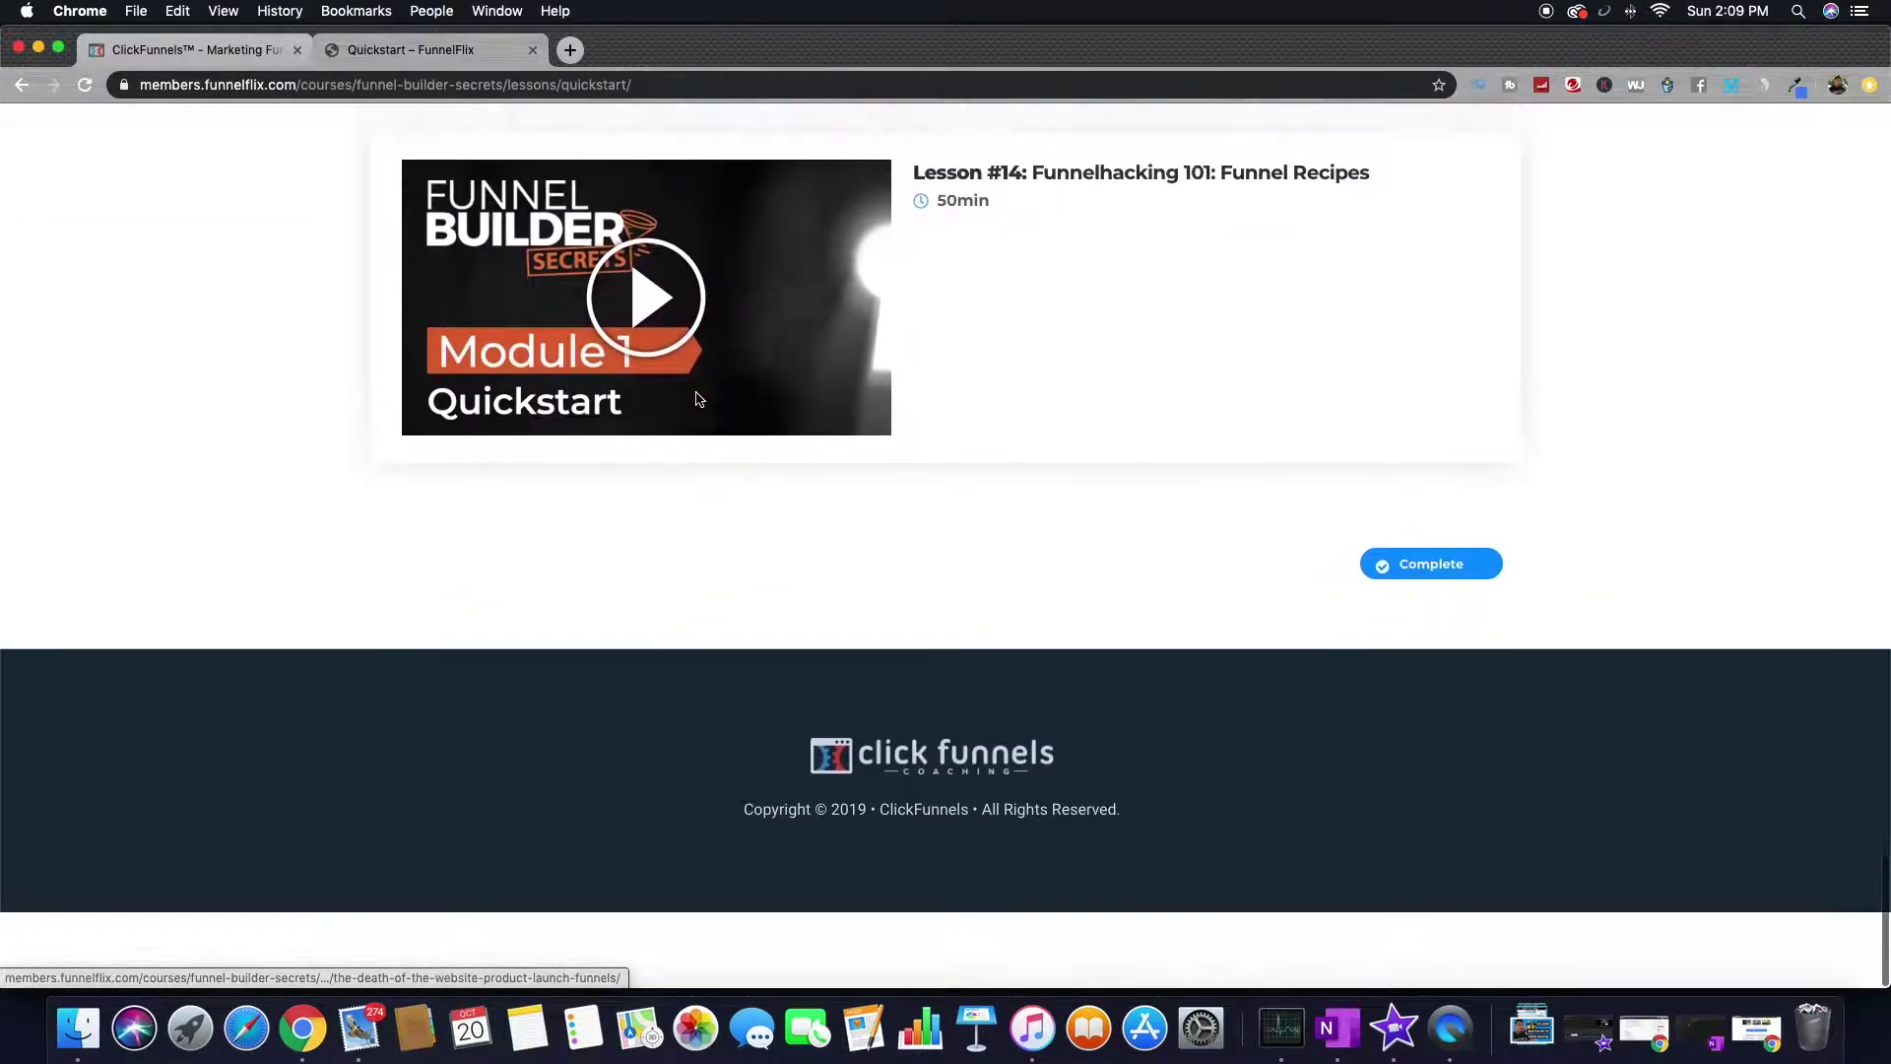
{"action": "scroll", "coordinate": [698, 399], "scroll_direction": "up", "scroll_amount": 7}
{"action": "scroll", "coordinate": [696, 398], "scroll_direction": "up", "scroll_amount": 20}
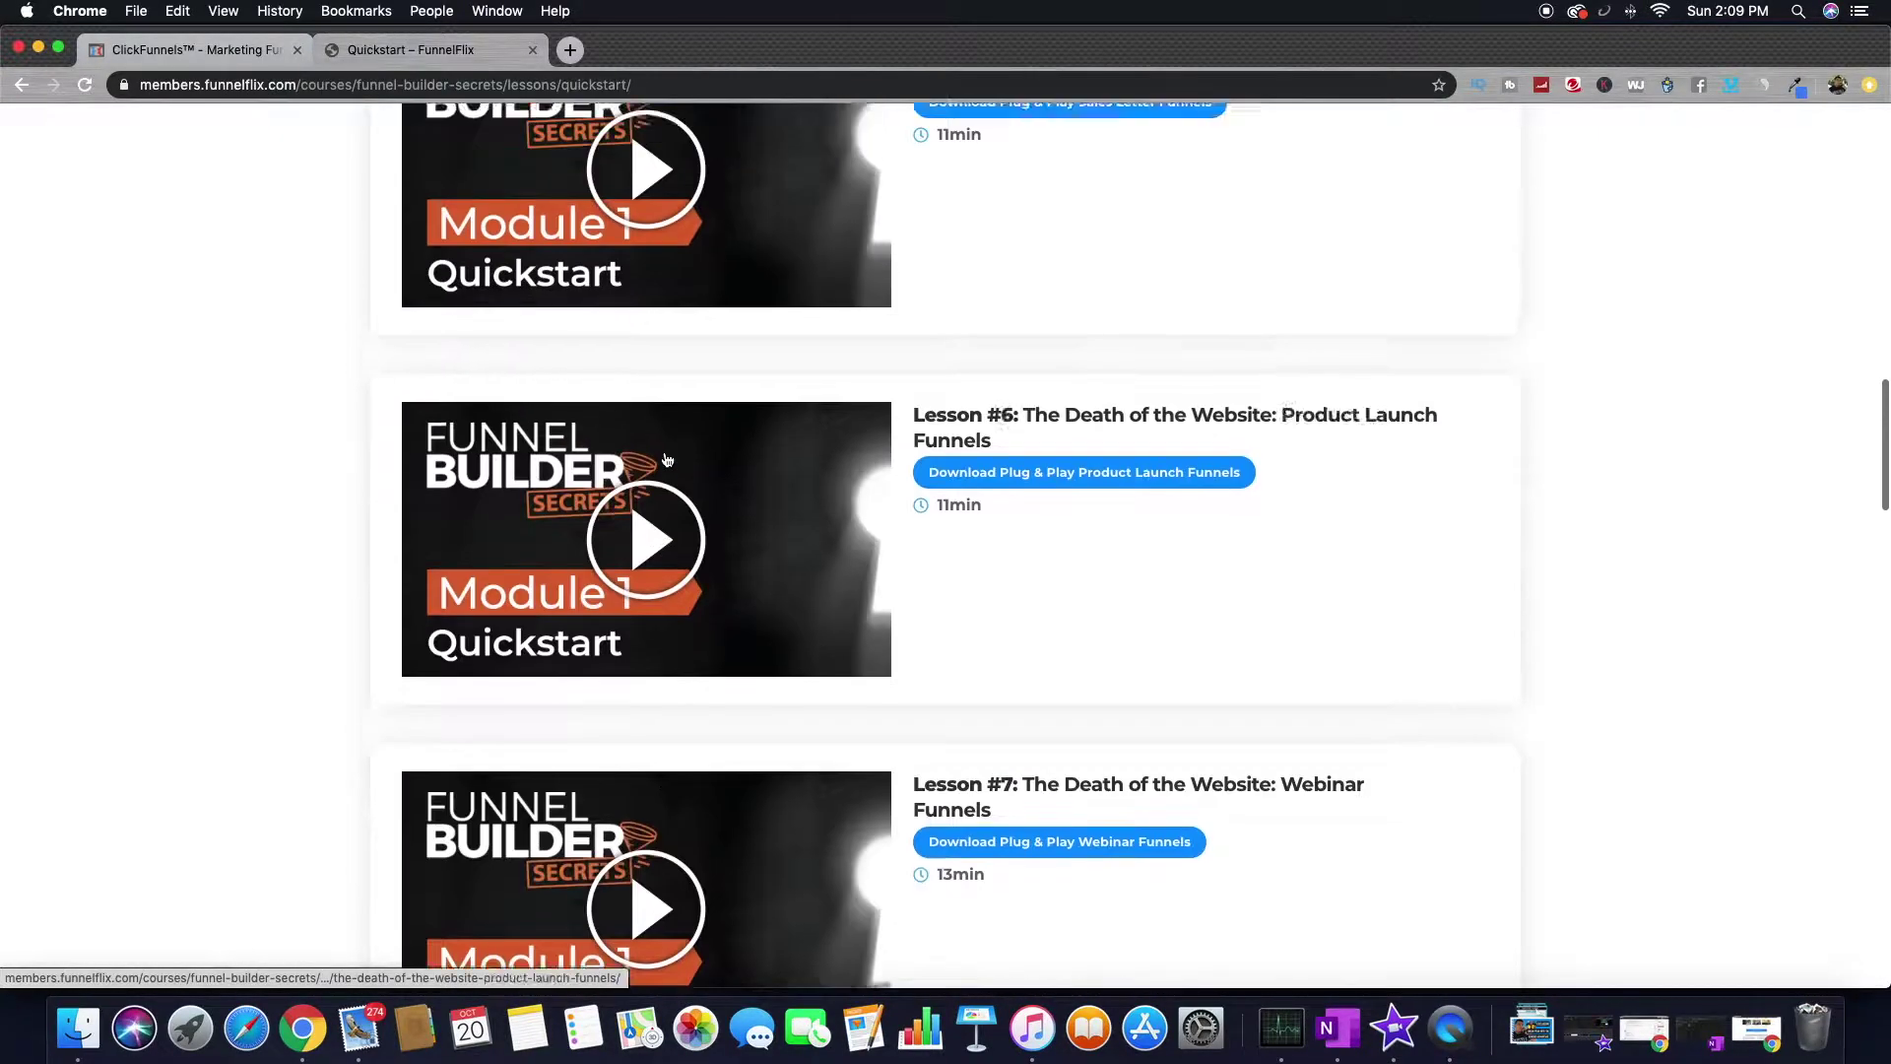
{"action": "scroll", "coordinate": [667, 461], "scroll_direction": "up", "scroll_amount": 6}
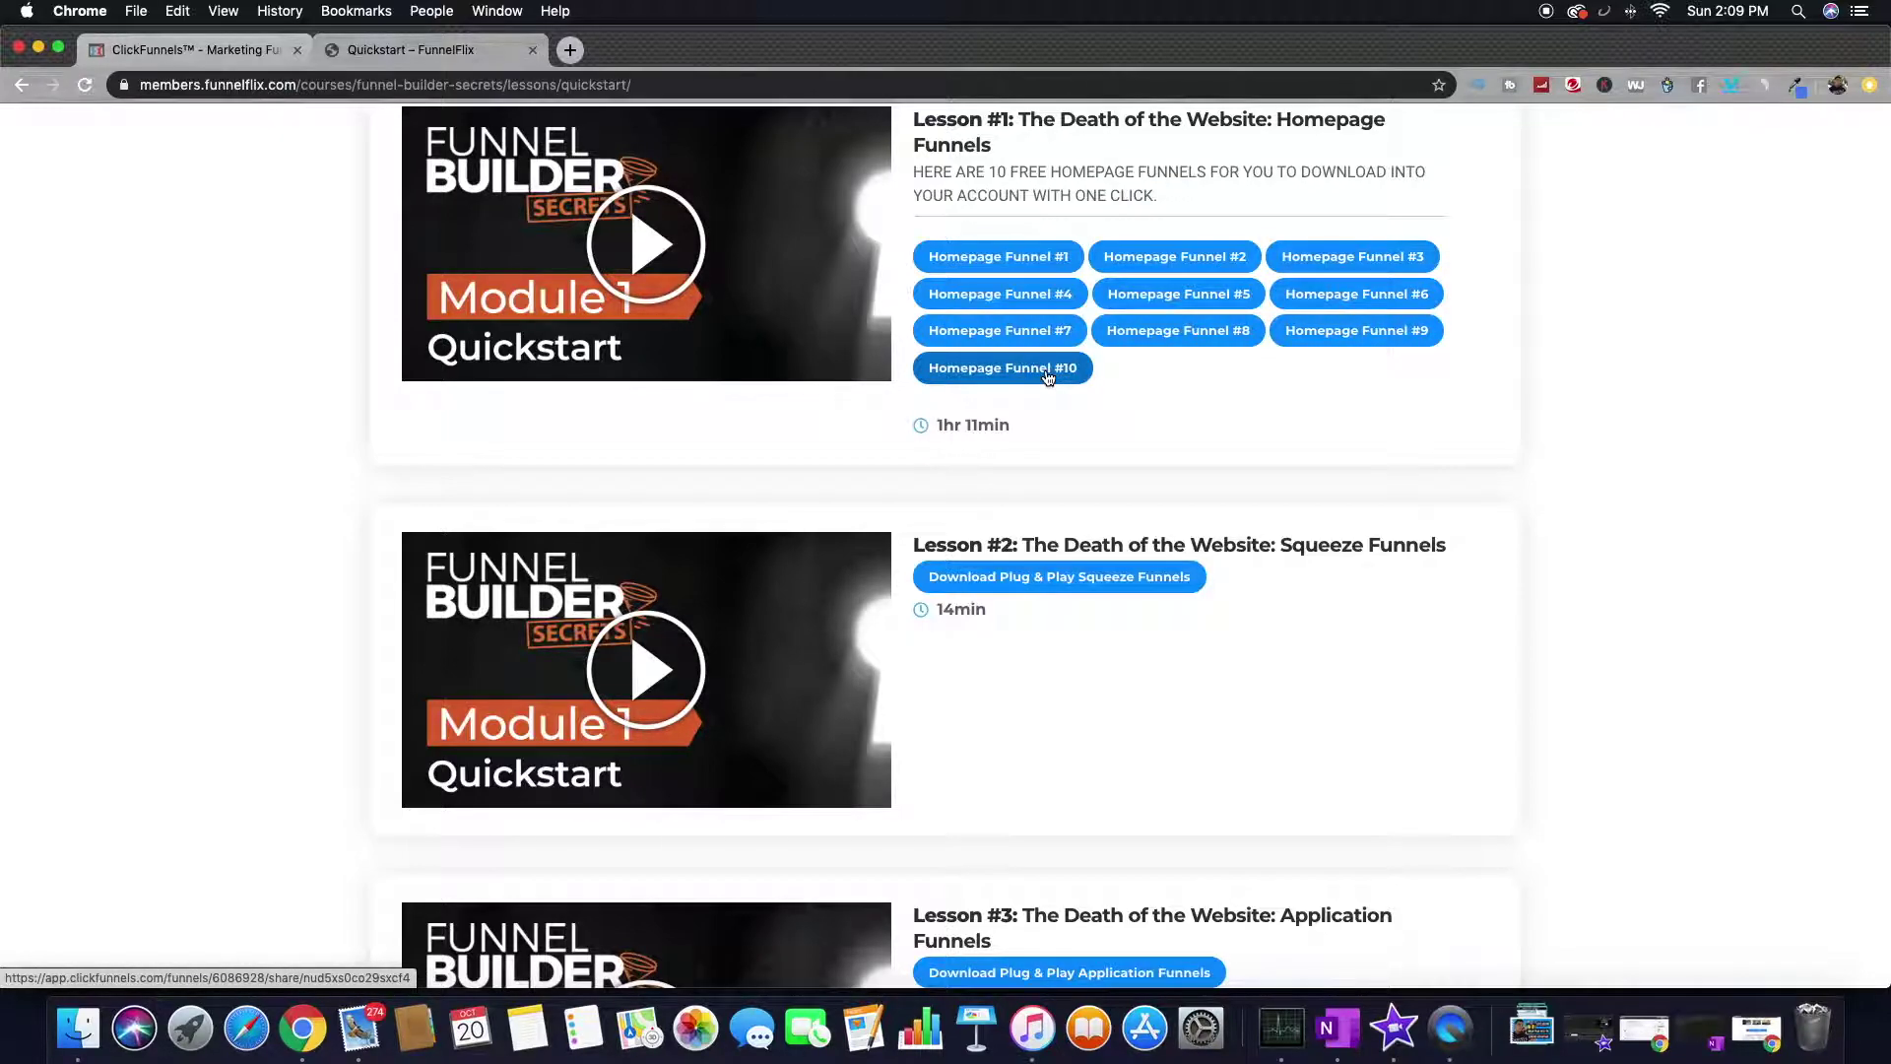
{"action": "scroll", "coordinate": [1047, 377], "scroll_direction": "down", "scroll_amount": 3}
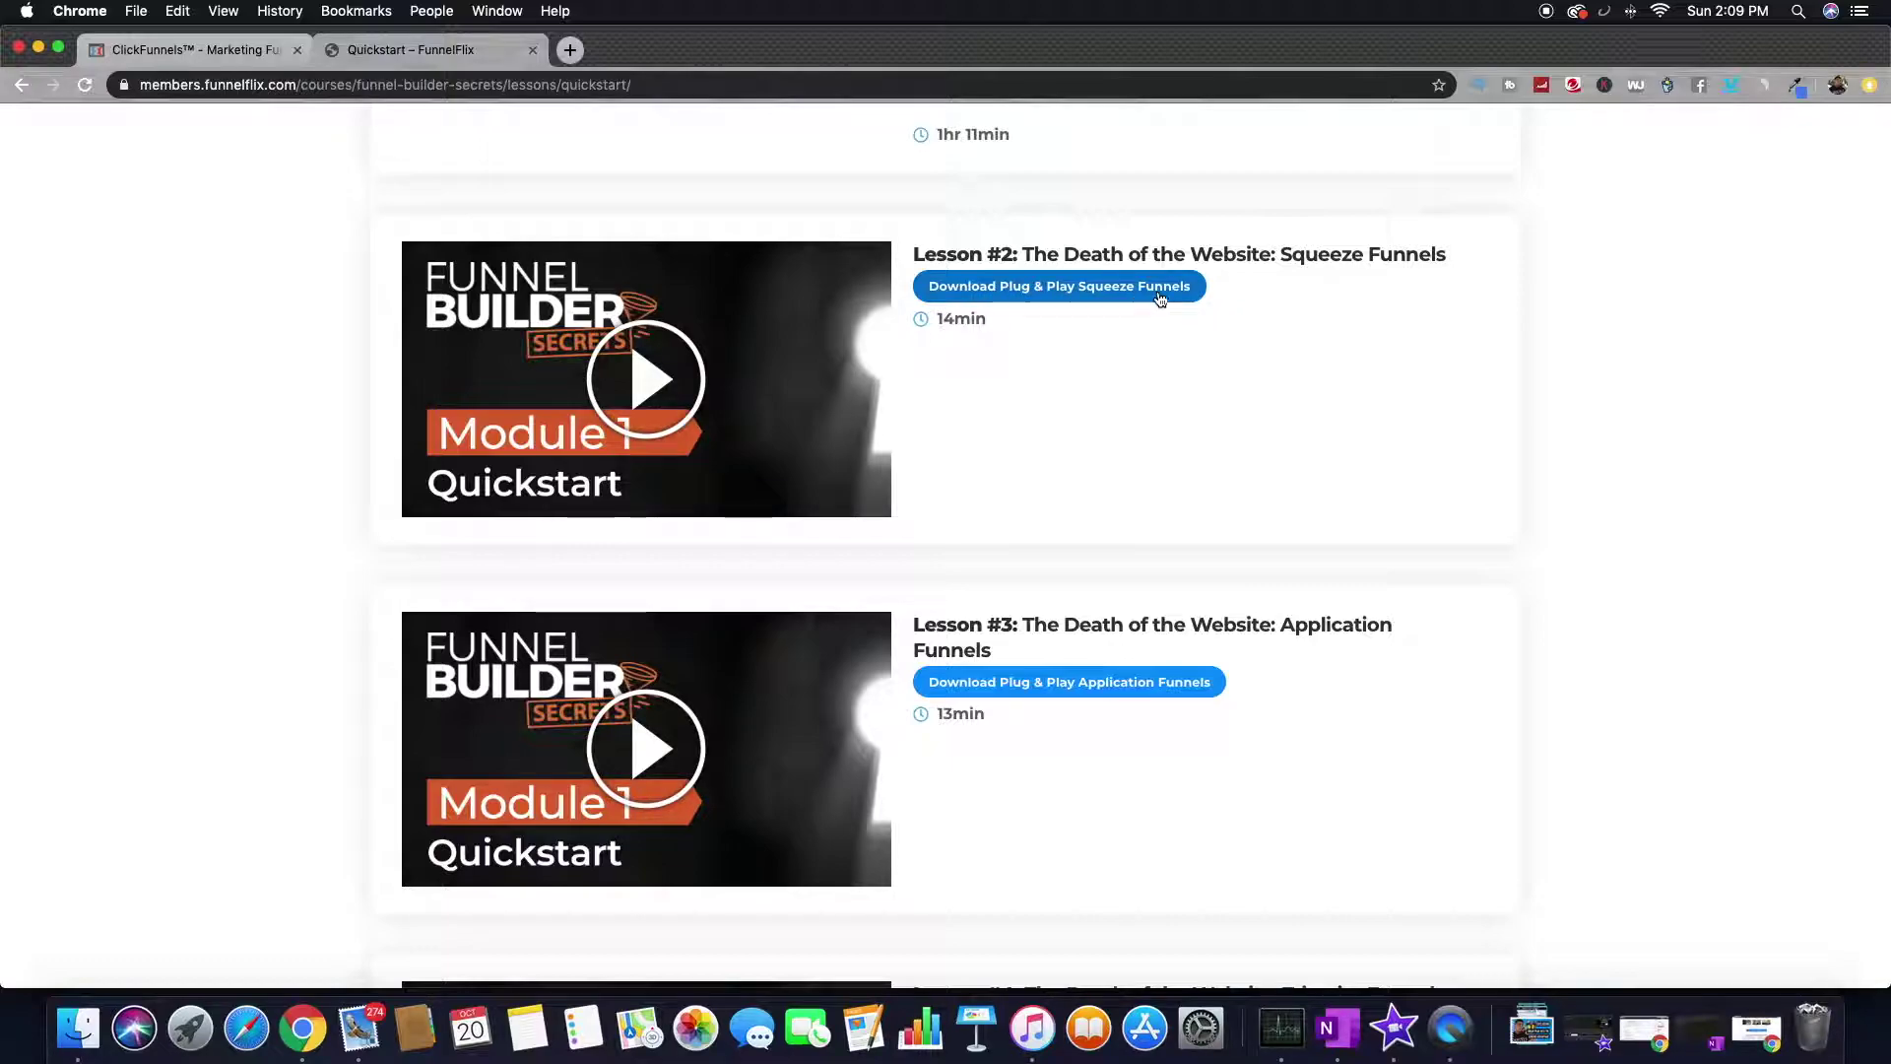
{"action": "scroll", "coordinate": [1143, 697], "scroll_direction": "down", "scroll_amount": 6}
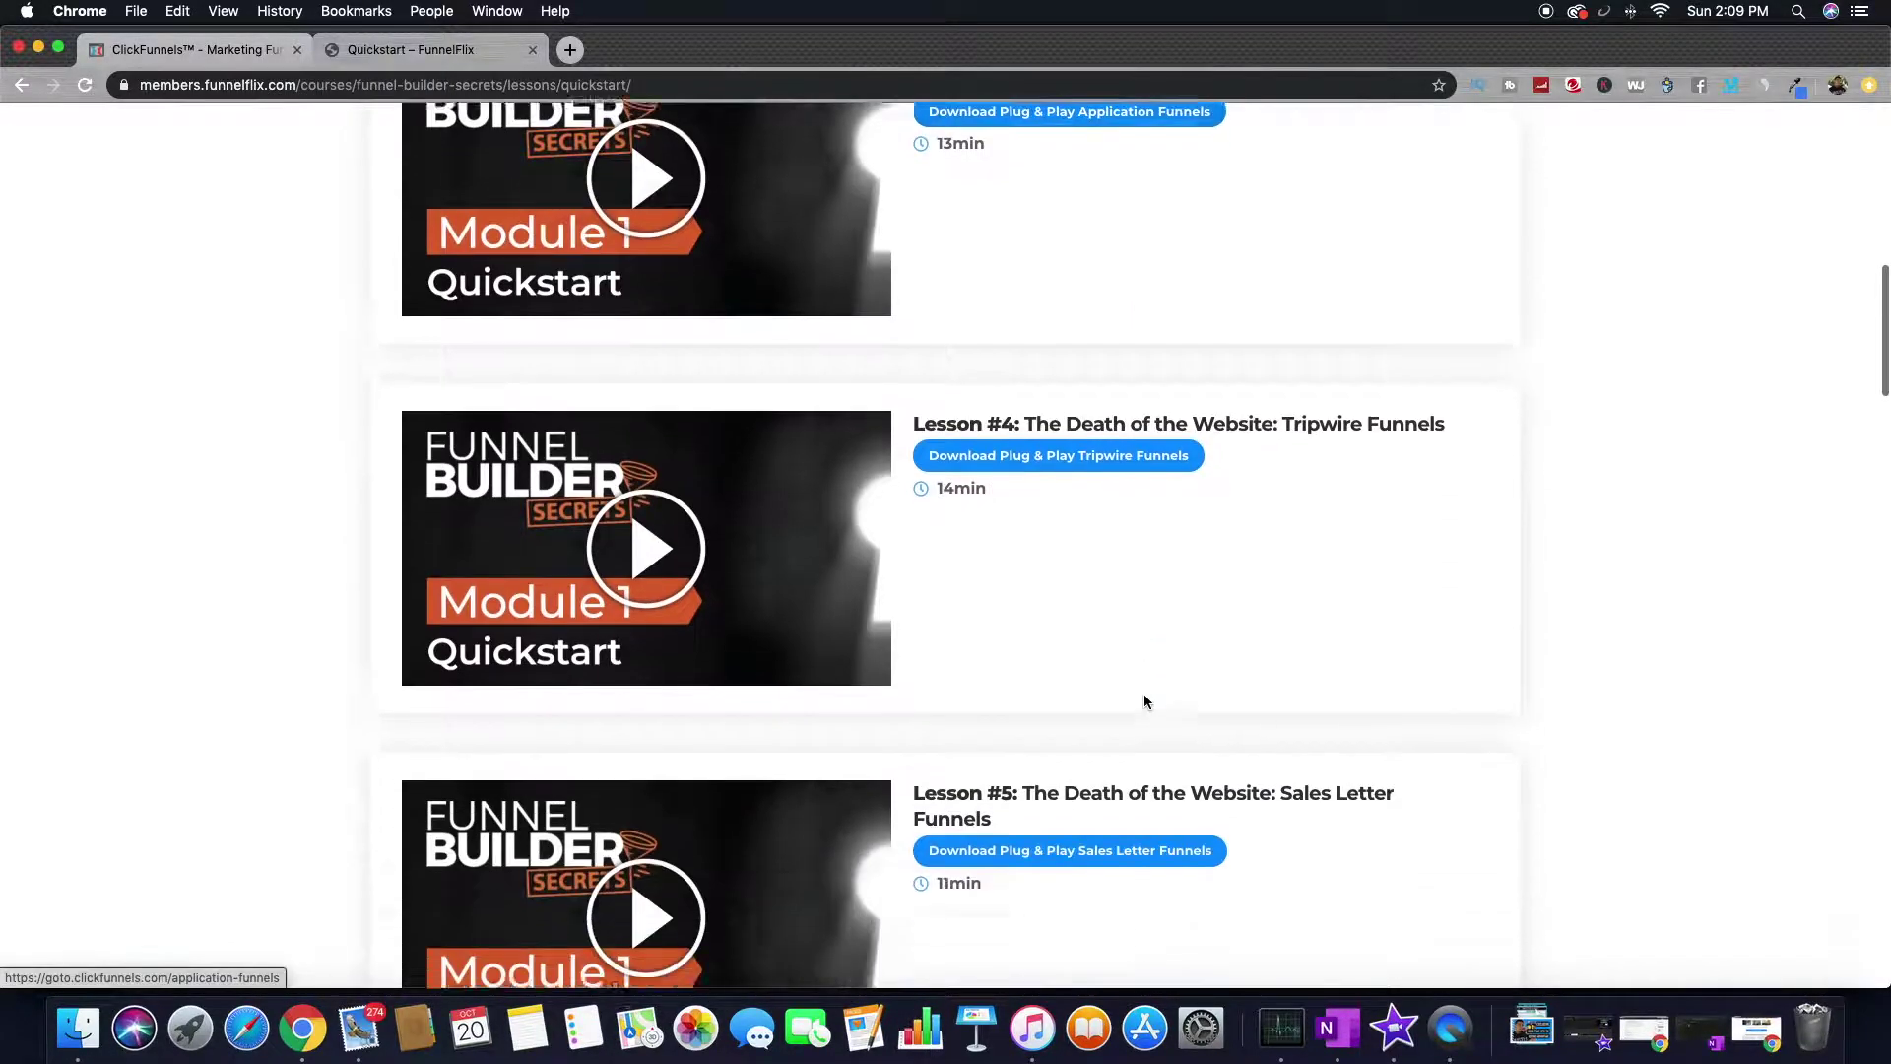
{"action": "scroll", "coordinate": [1132, 631], "scroll_direction": "down", "scroll_amount": 4}
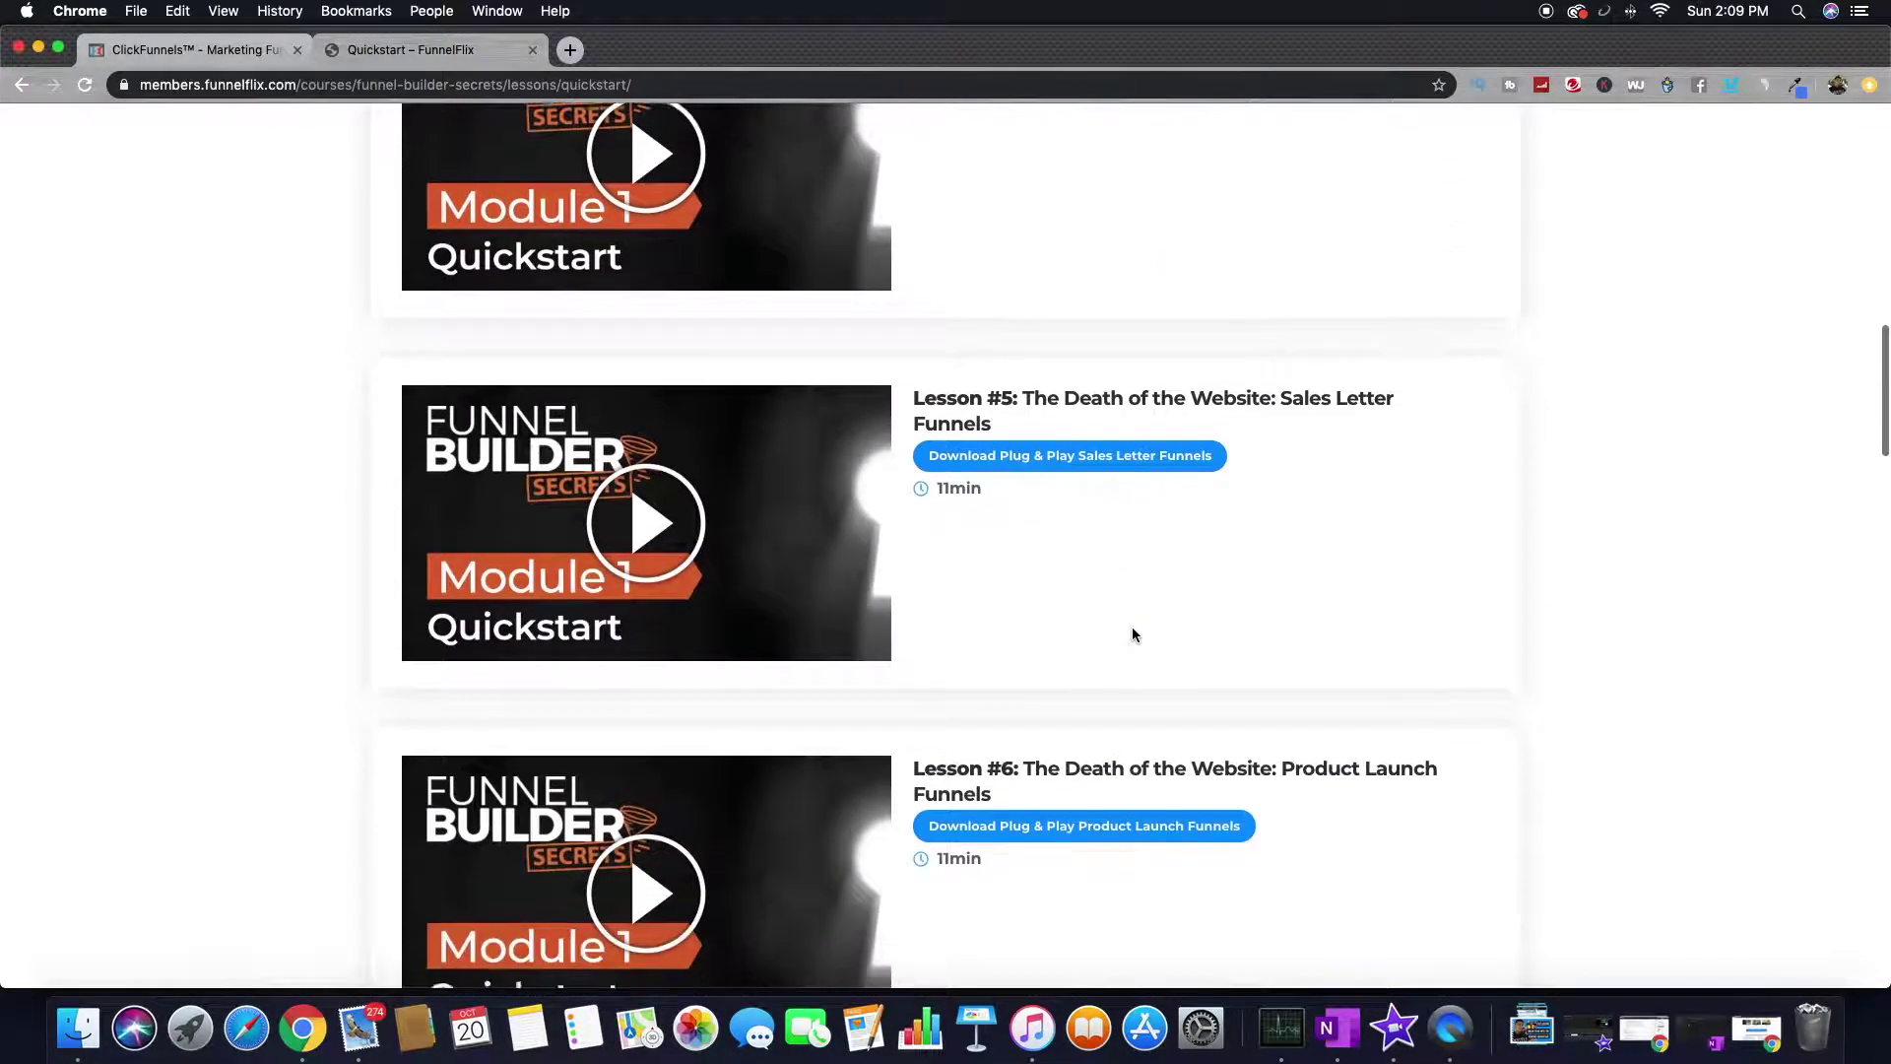
{"action": "scroll", "coordinate": [1132, 631], "scroll_direction": "down", "scroll_amount": 5}
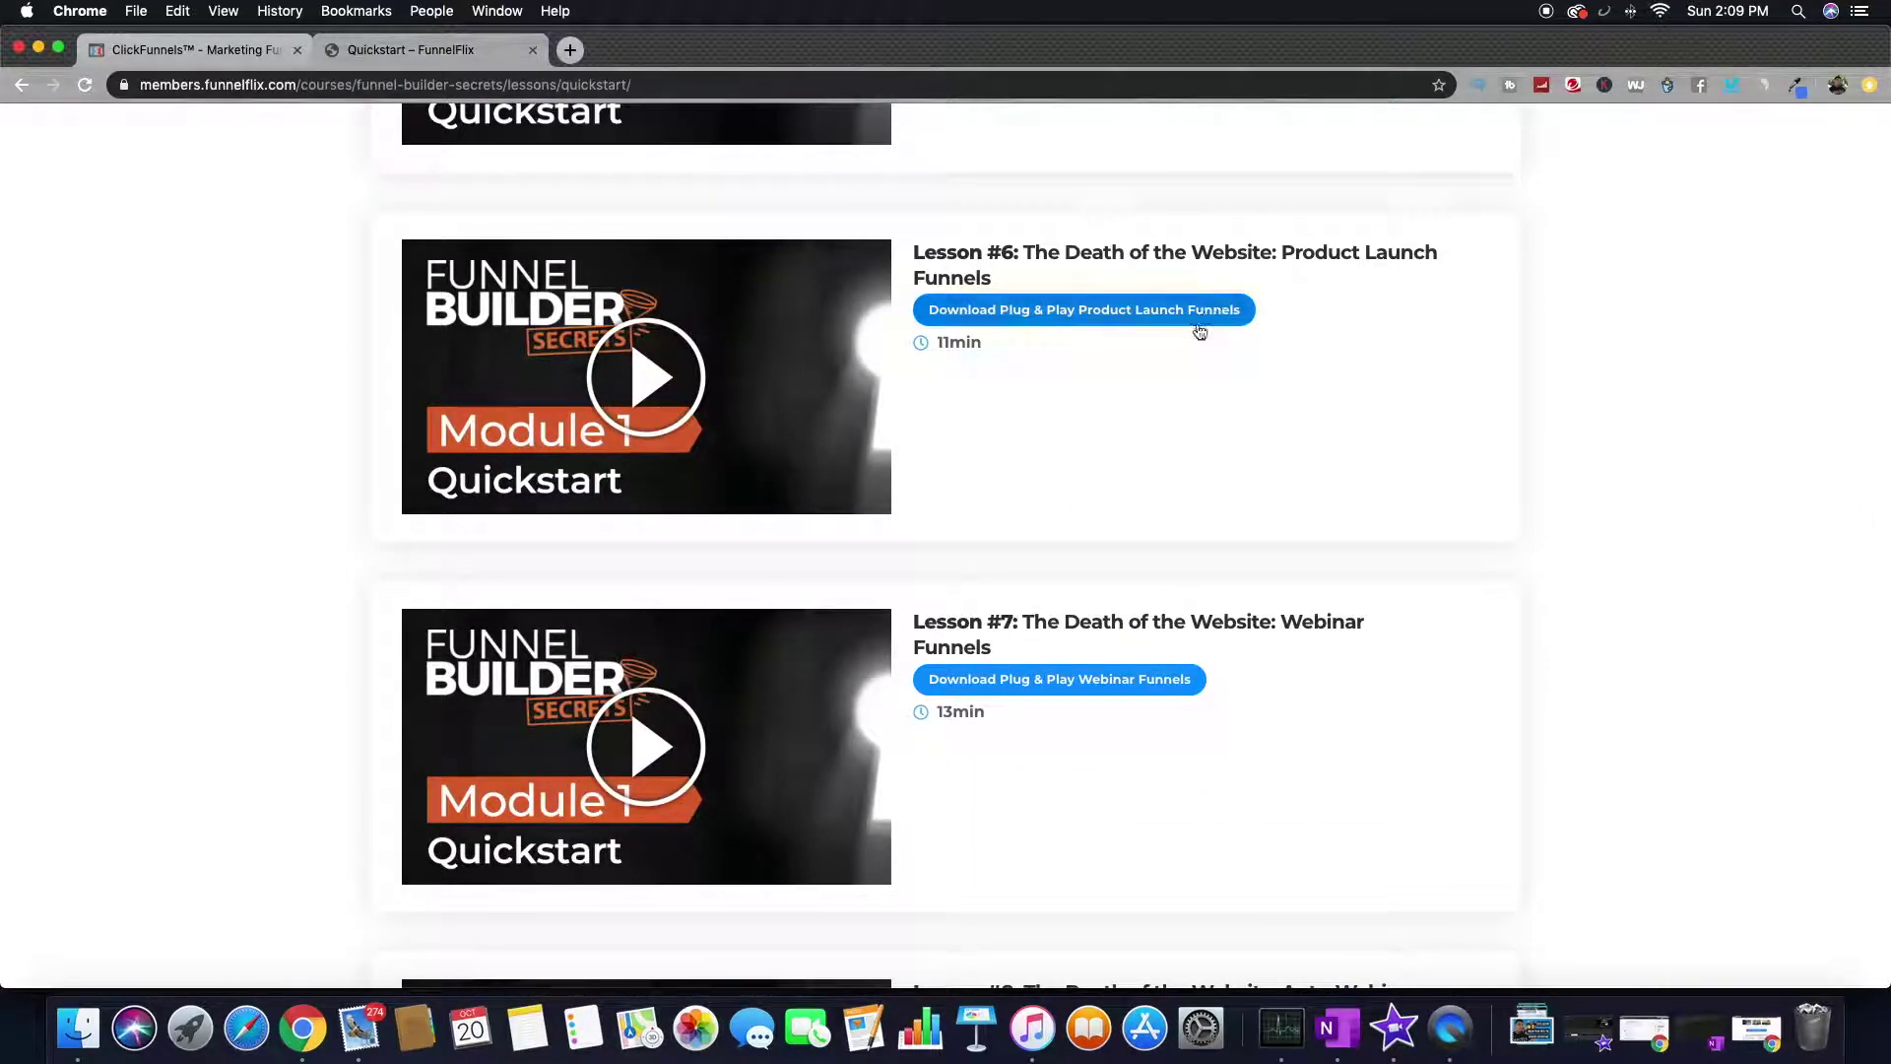
{"action": "left_click_drag", "start_coordinate": [1162, 624], "coordinate": [1219, 667]}
{"action": "scroll", "coordinate": [1224, 668], "scroll_direction": "down", "scroll_amount": 8}
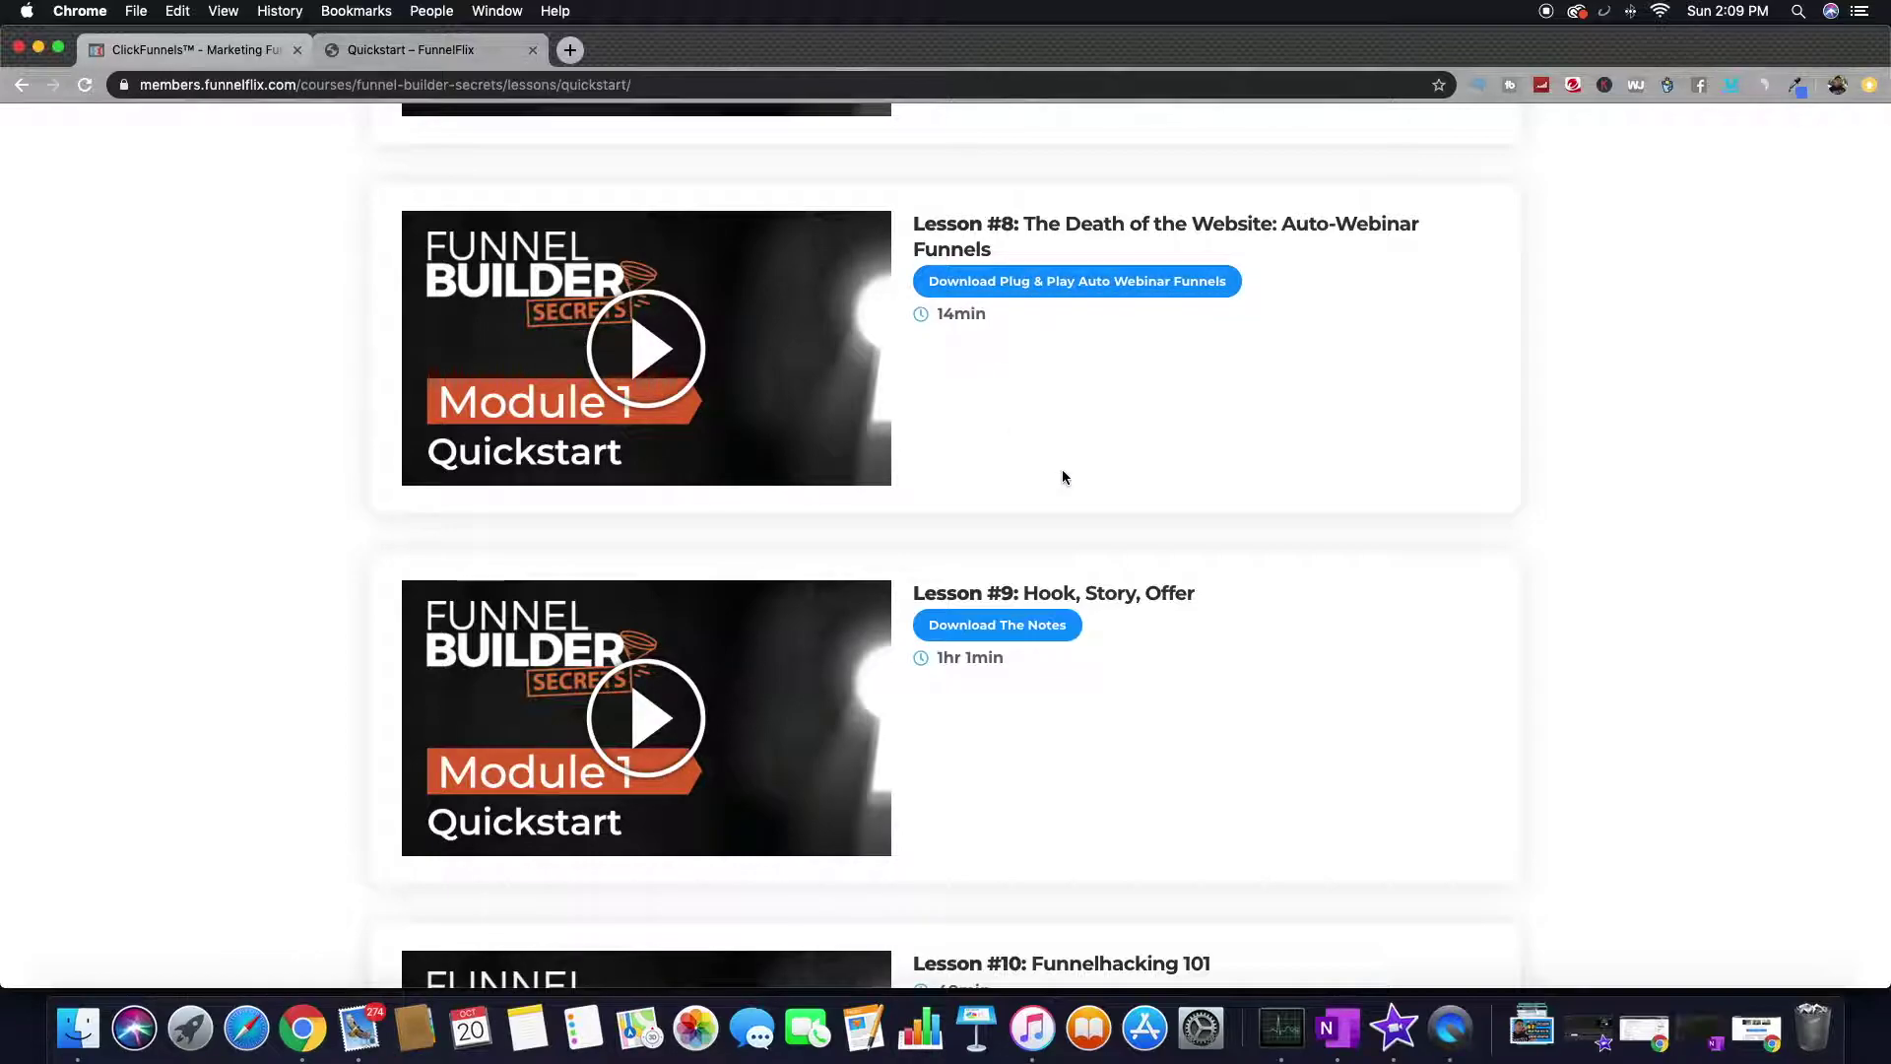
{"action": "scroll", "coordinate": [749, 487], "scroll_direction": "down", "scroll_amount": 4}
{"action": "scroll", "coordinate": [749, 489], "scroll_direction": "down", "scroll_amount": 8}
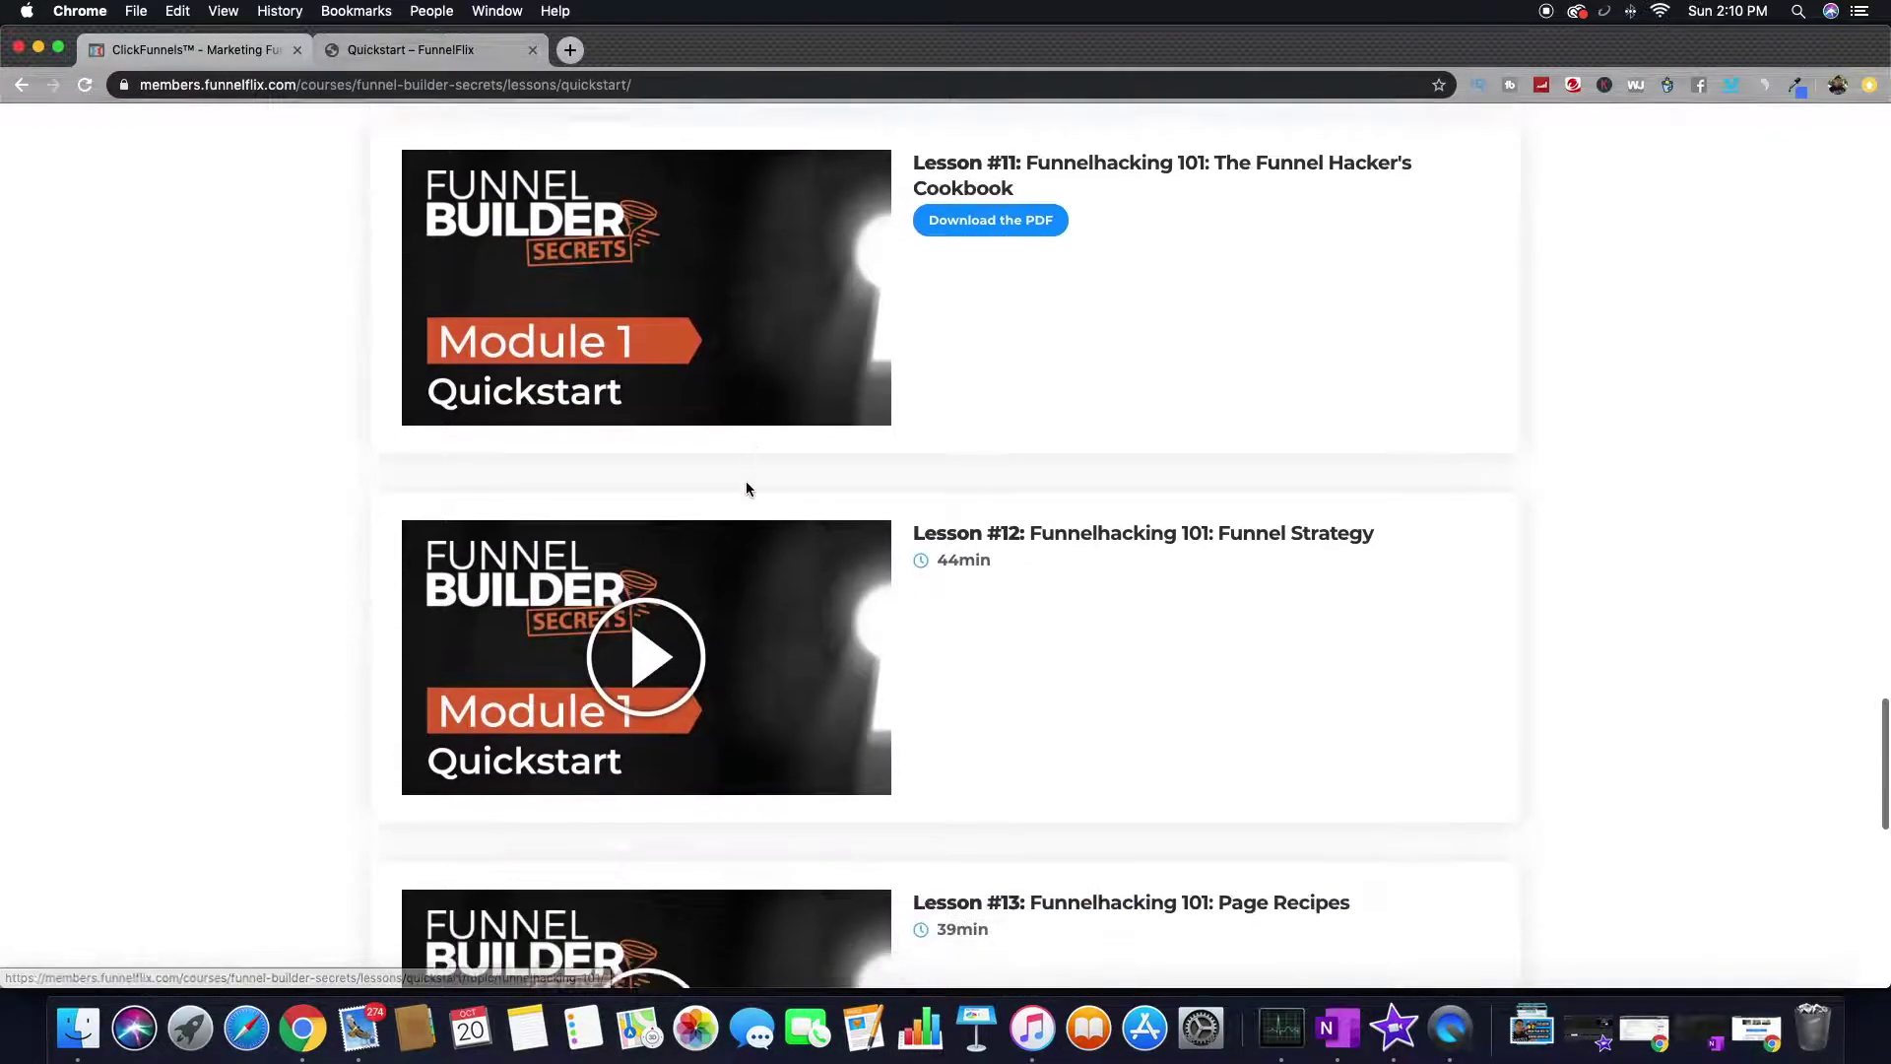
{"action": "scroll", "coordinate": [749, 490], "scroll_direction": "up", "scroll_amount": 20}
{"action": "scroll", "coordinate": [749, 489], "scroll_direction": "up", "scroll_amount": 20}
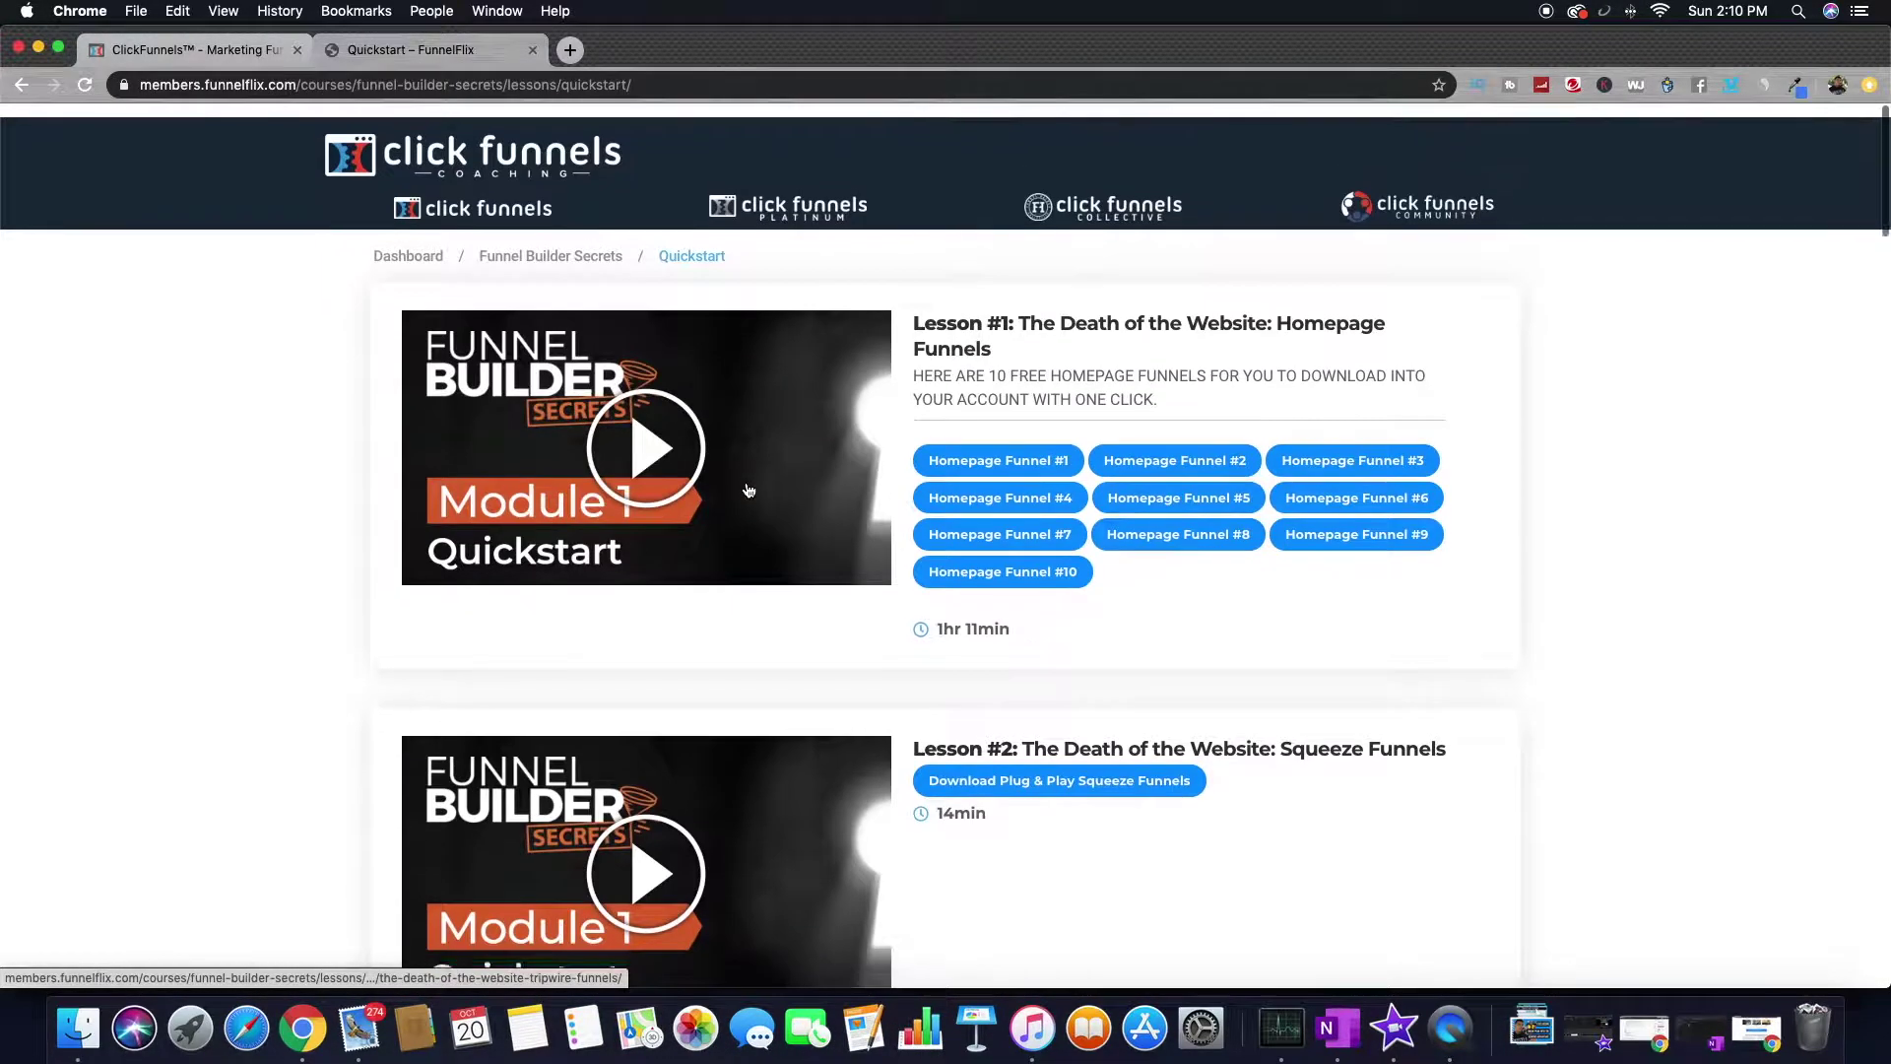
{"action": "left_click", "coordinate": [656, 444]}
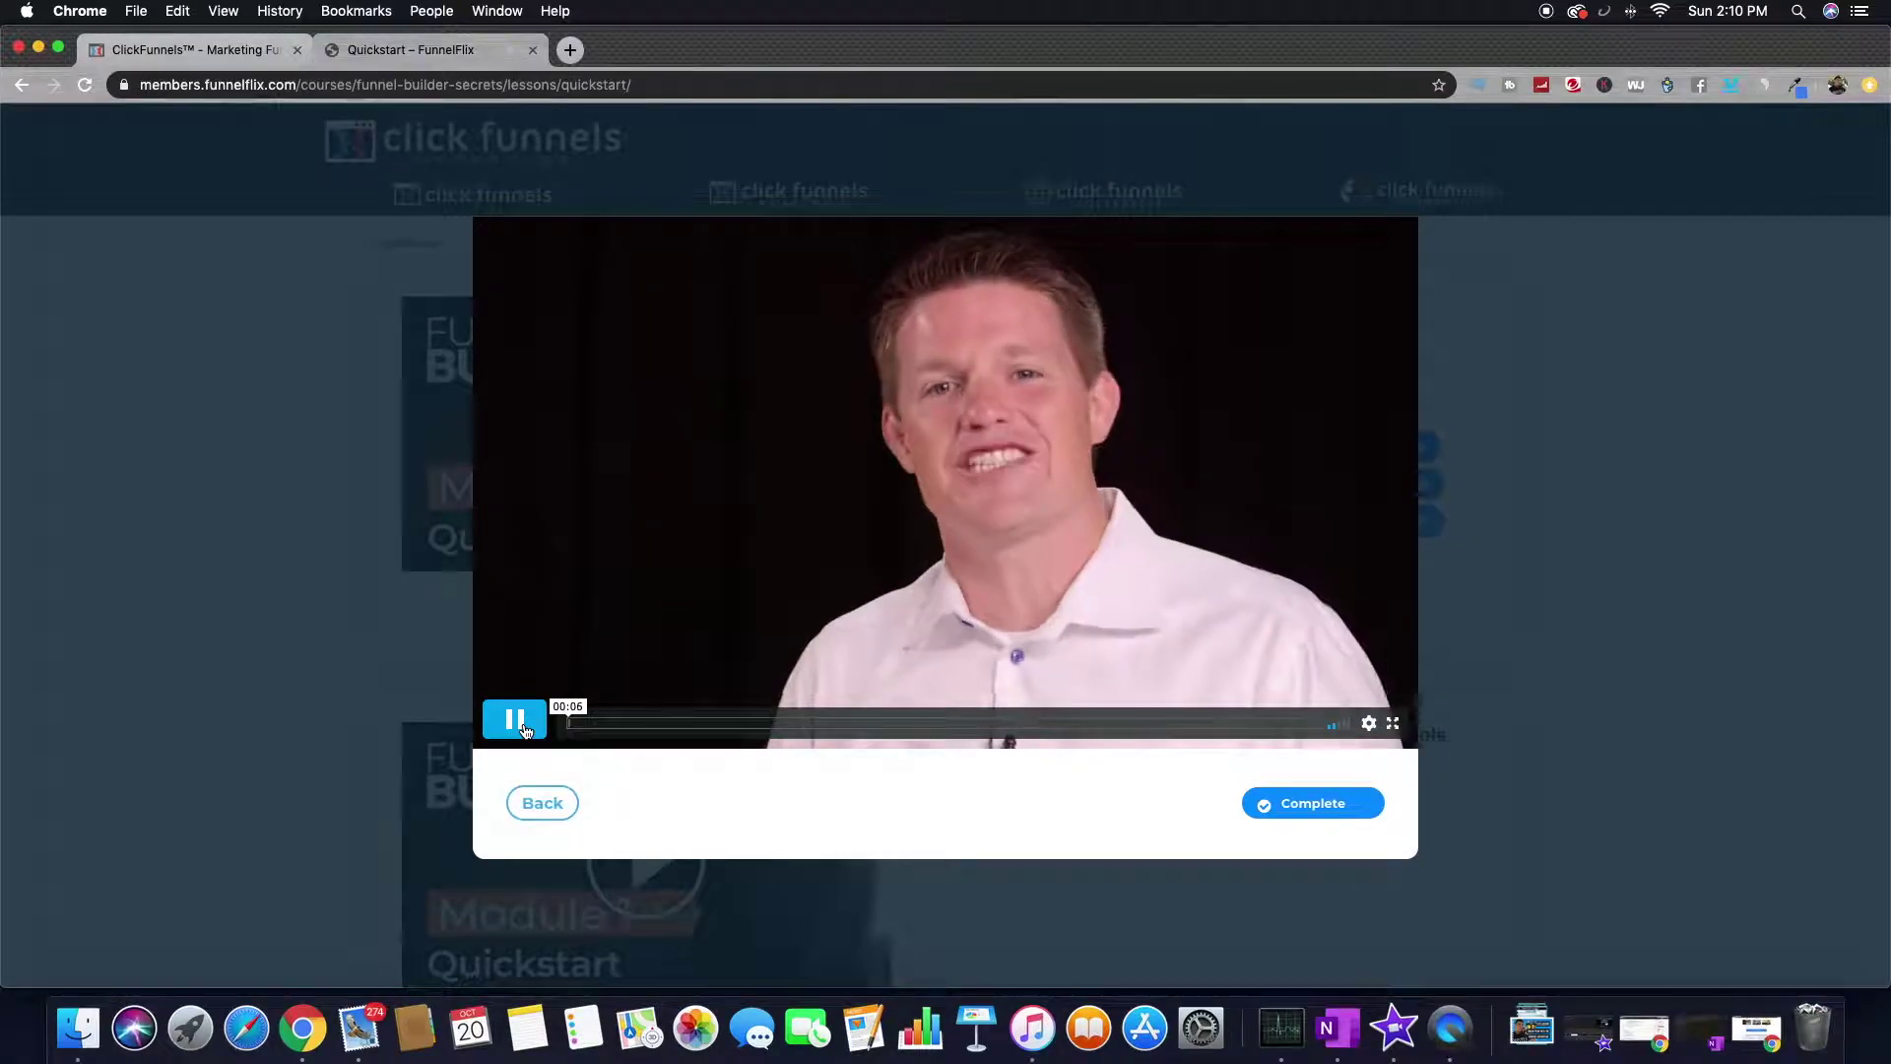
- Seek Lesson #1 to about 25:46, pause on the whiteboard diagram, and leave the player
{"action": "left_click", "coordinate": [525, 729]}
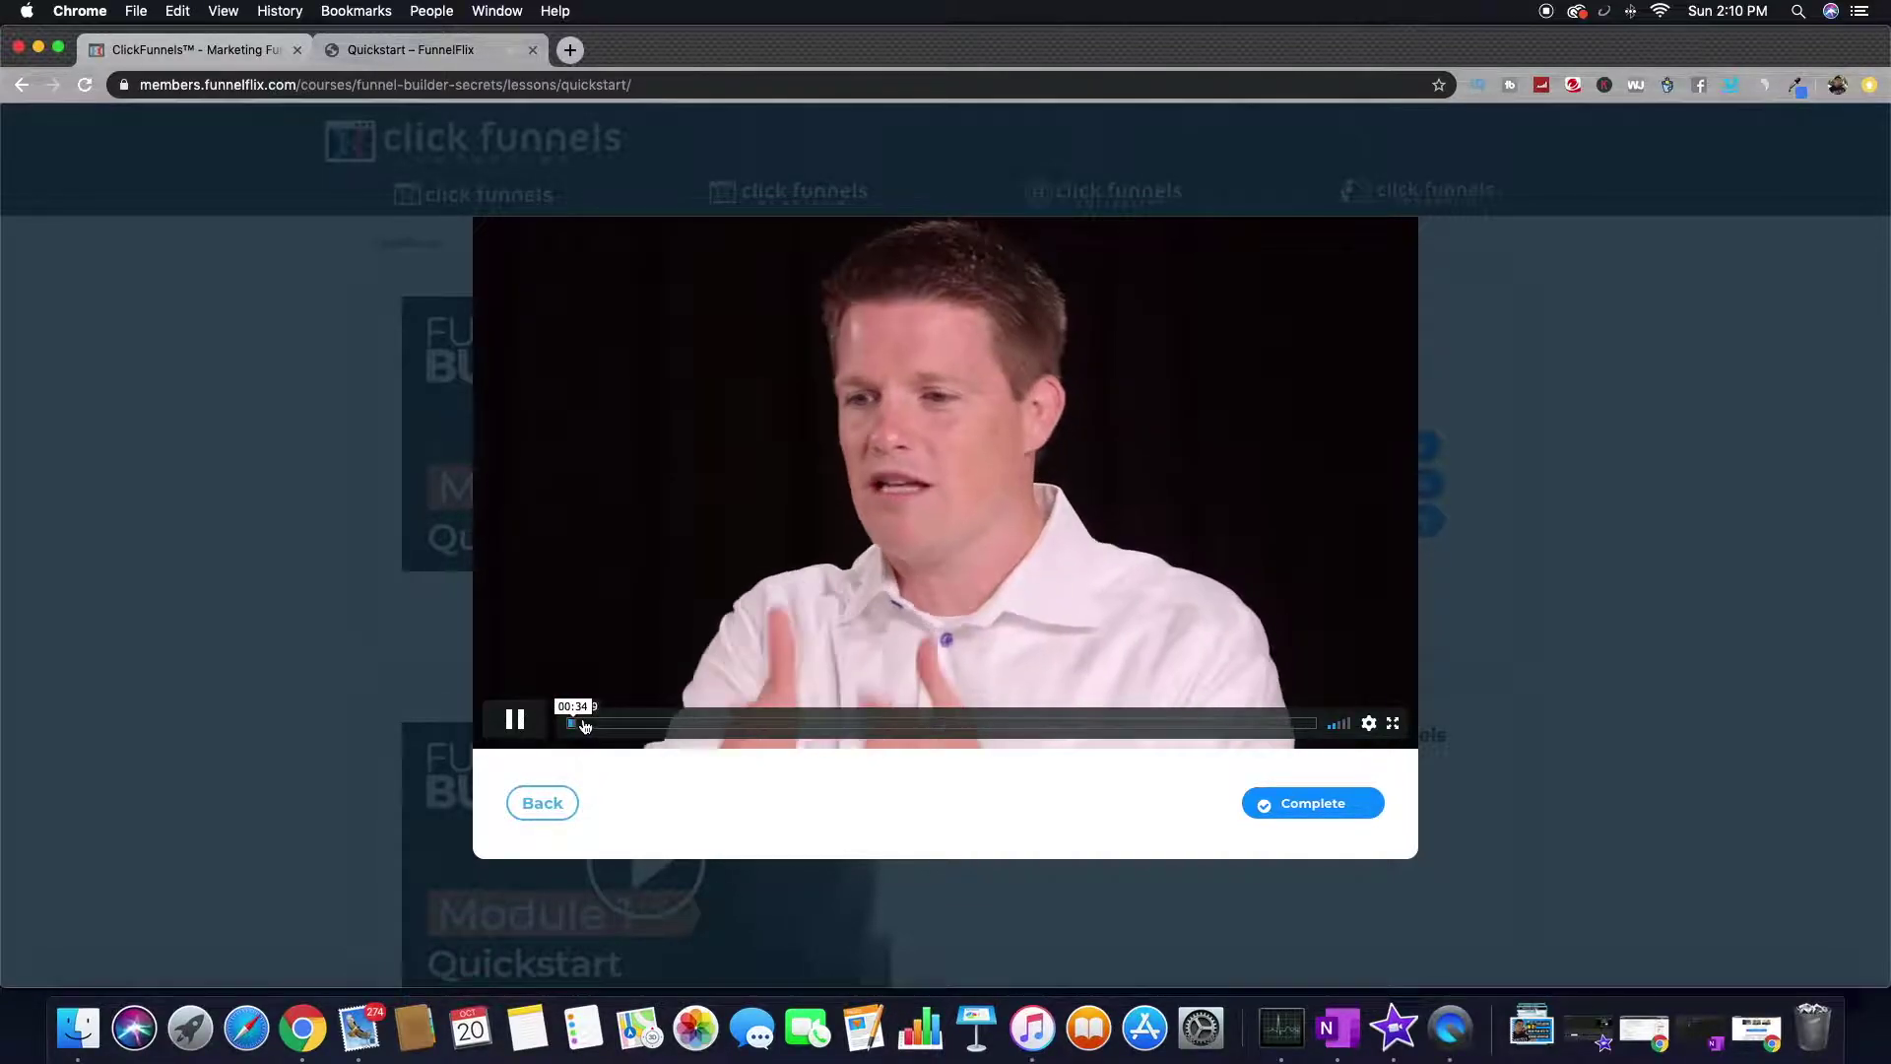
{"action": "left_click", "coordinate": [583, 723]}
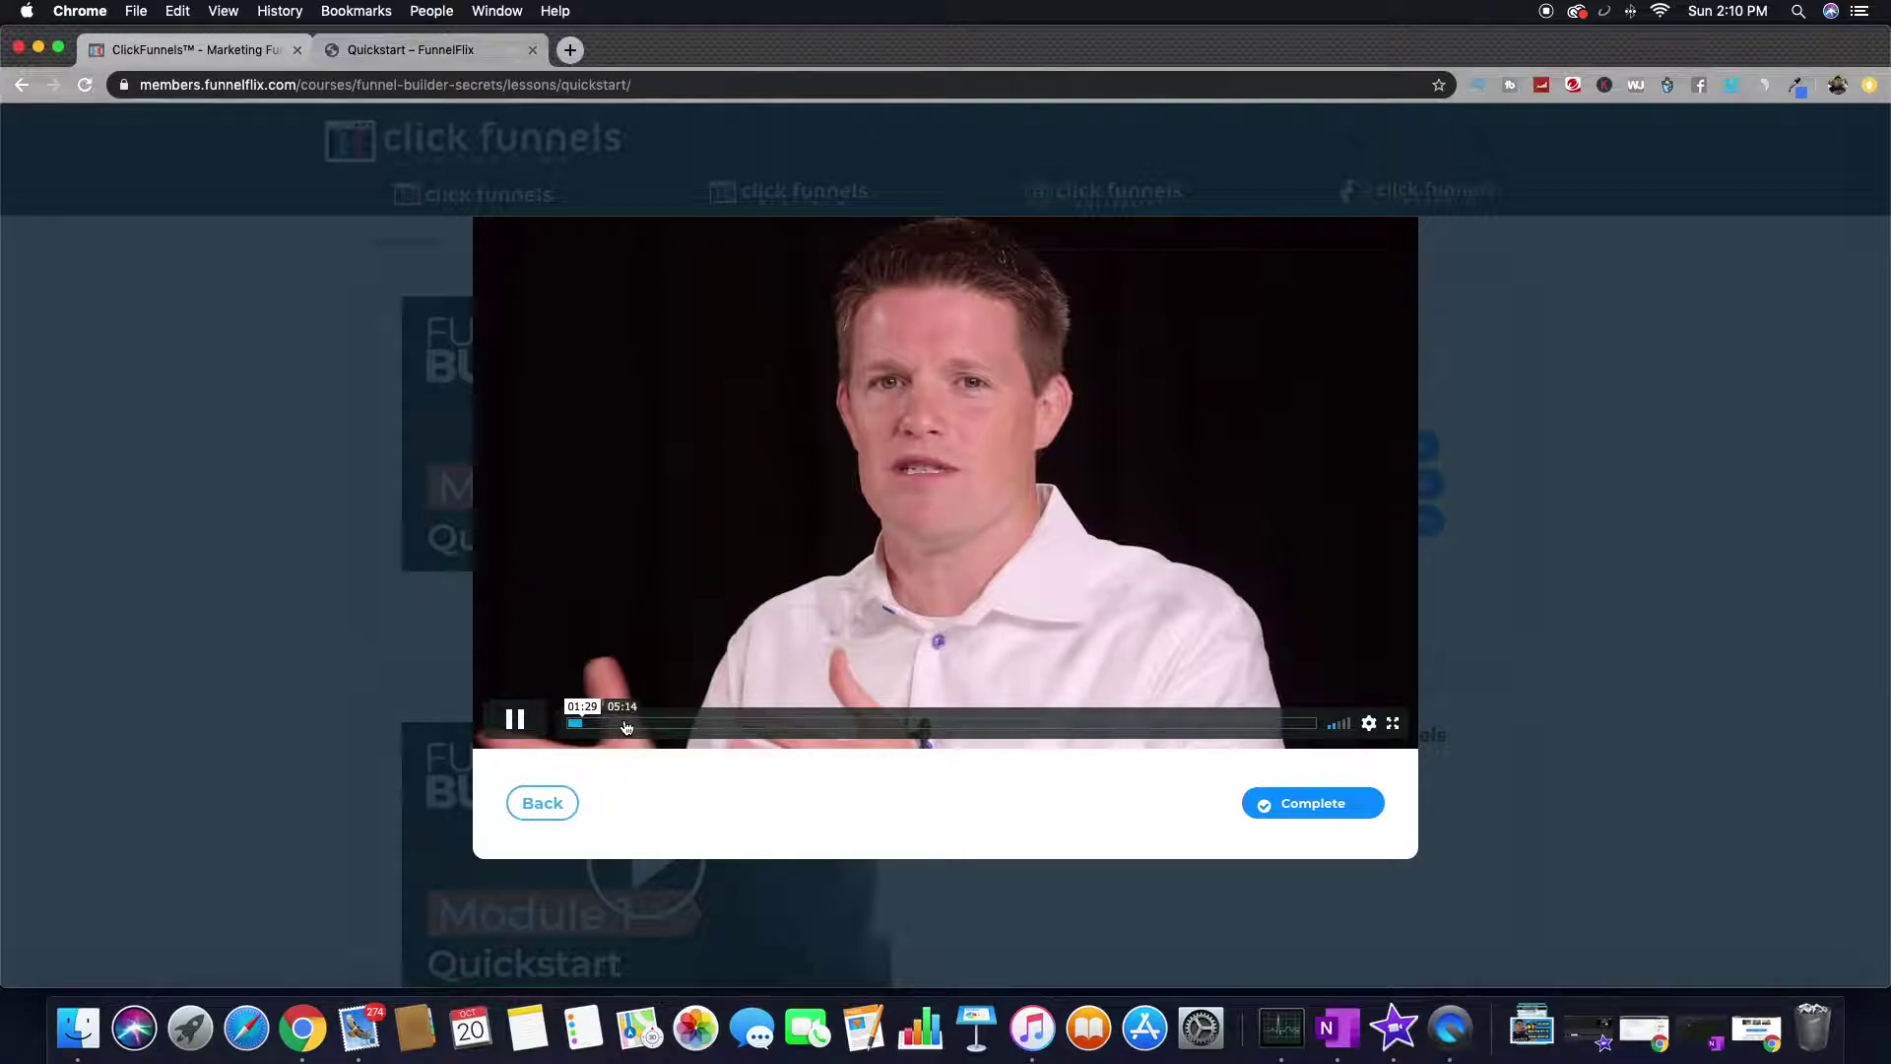
{"action": "left_click", "coordinate": [626, 725]}
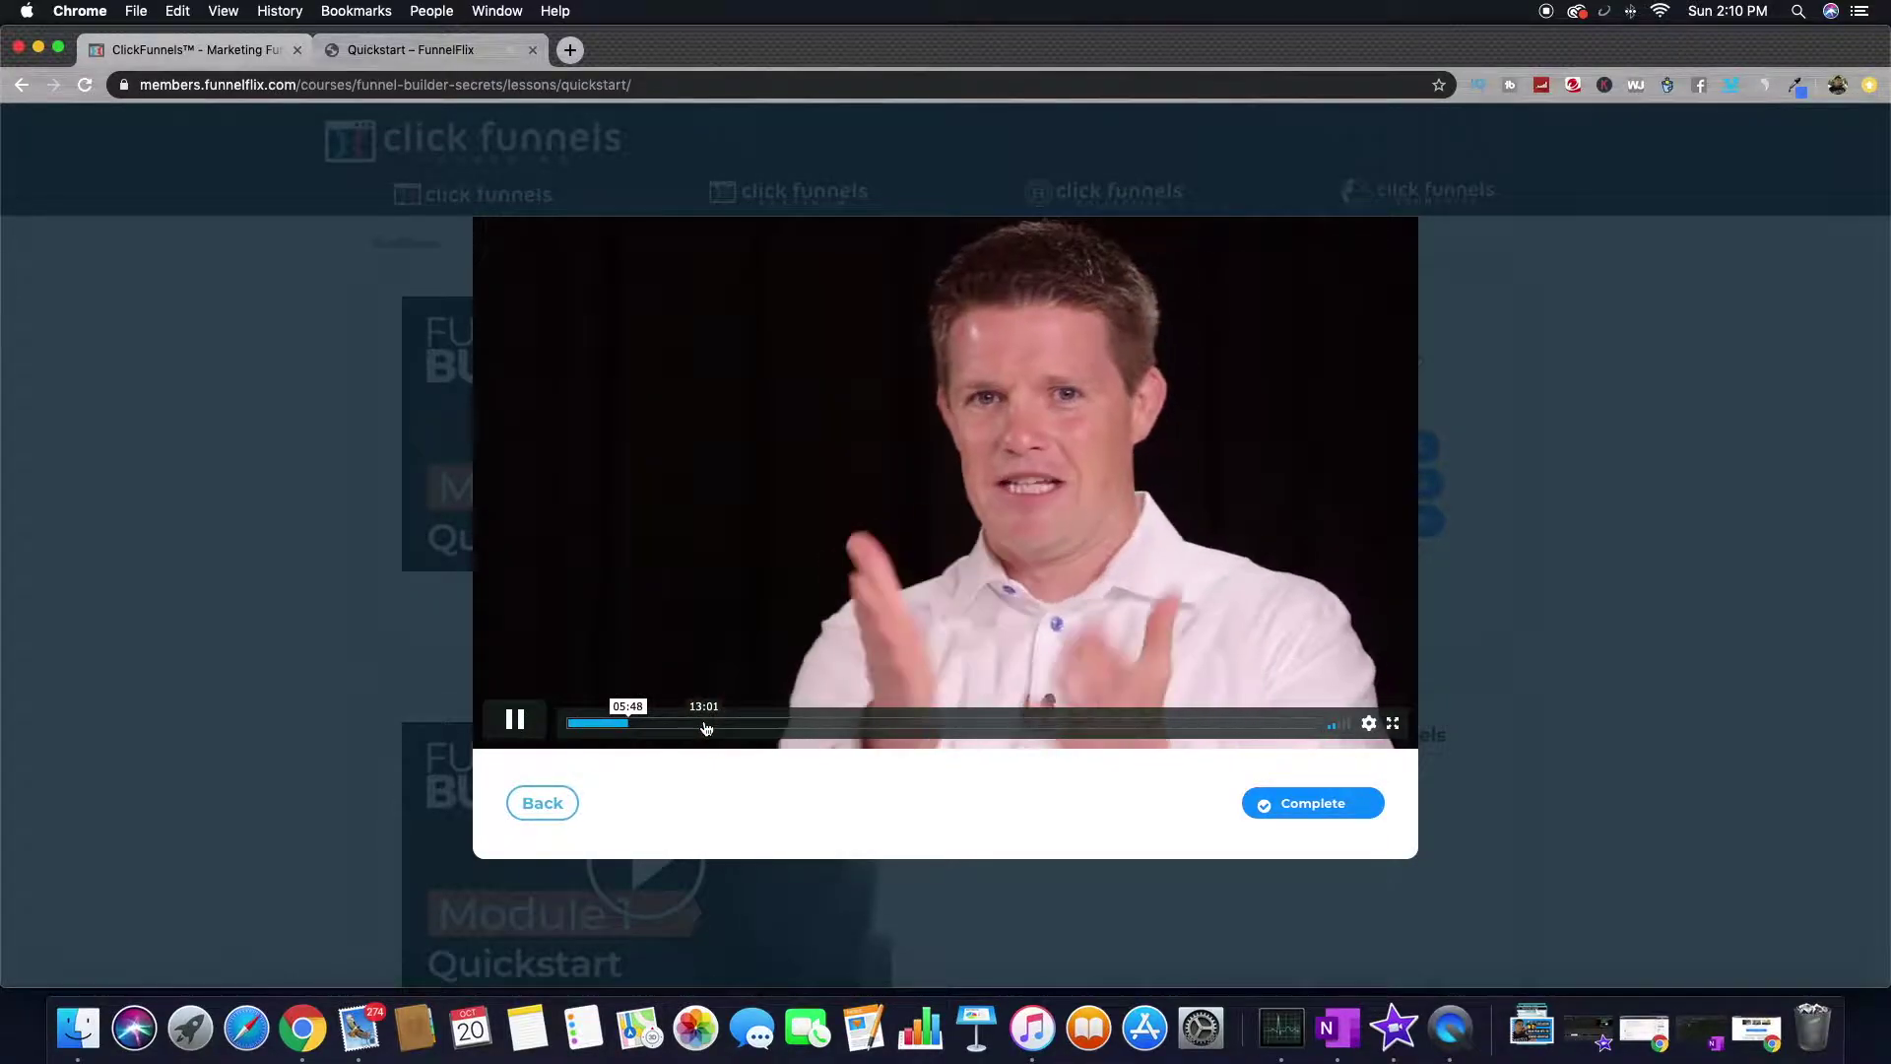
{"action": "left_click", "coordinate": [705, 725]}
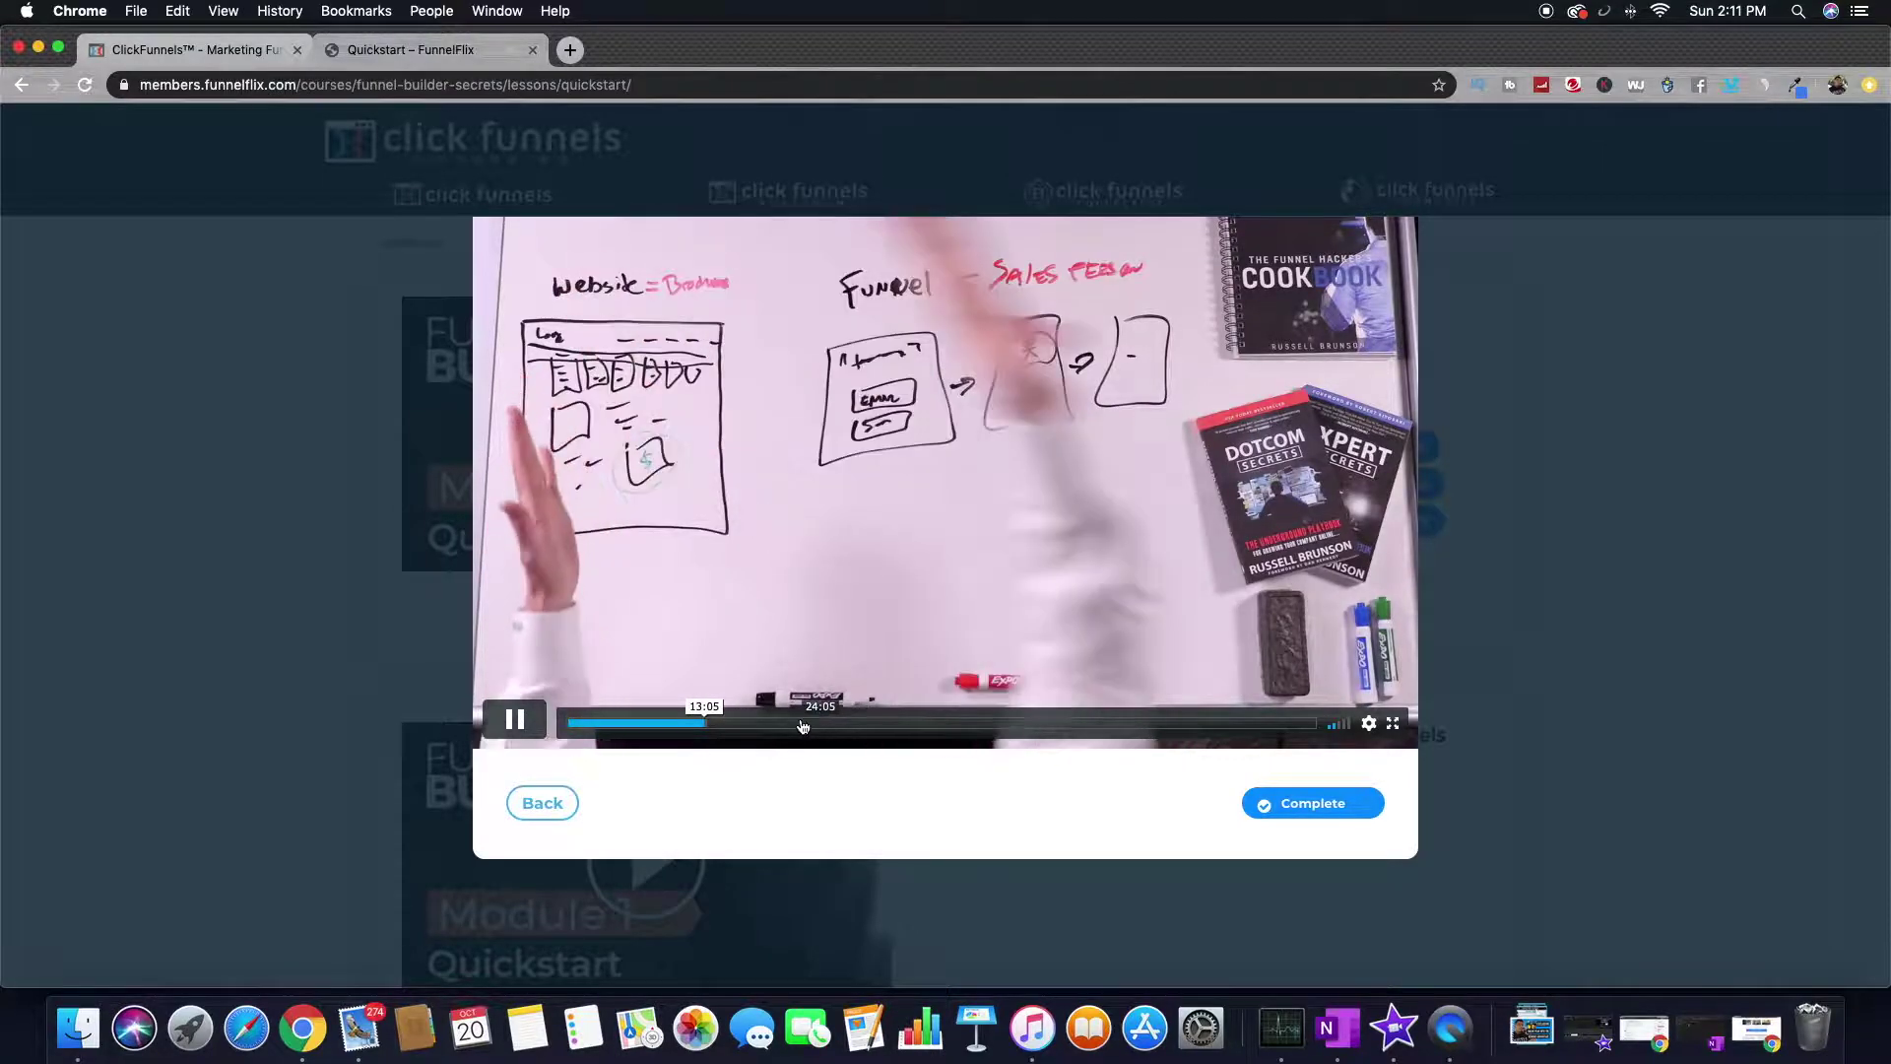
{"action": "left_click", "coordinate": [737, 725]}
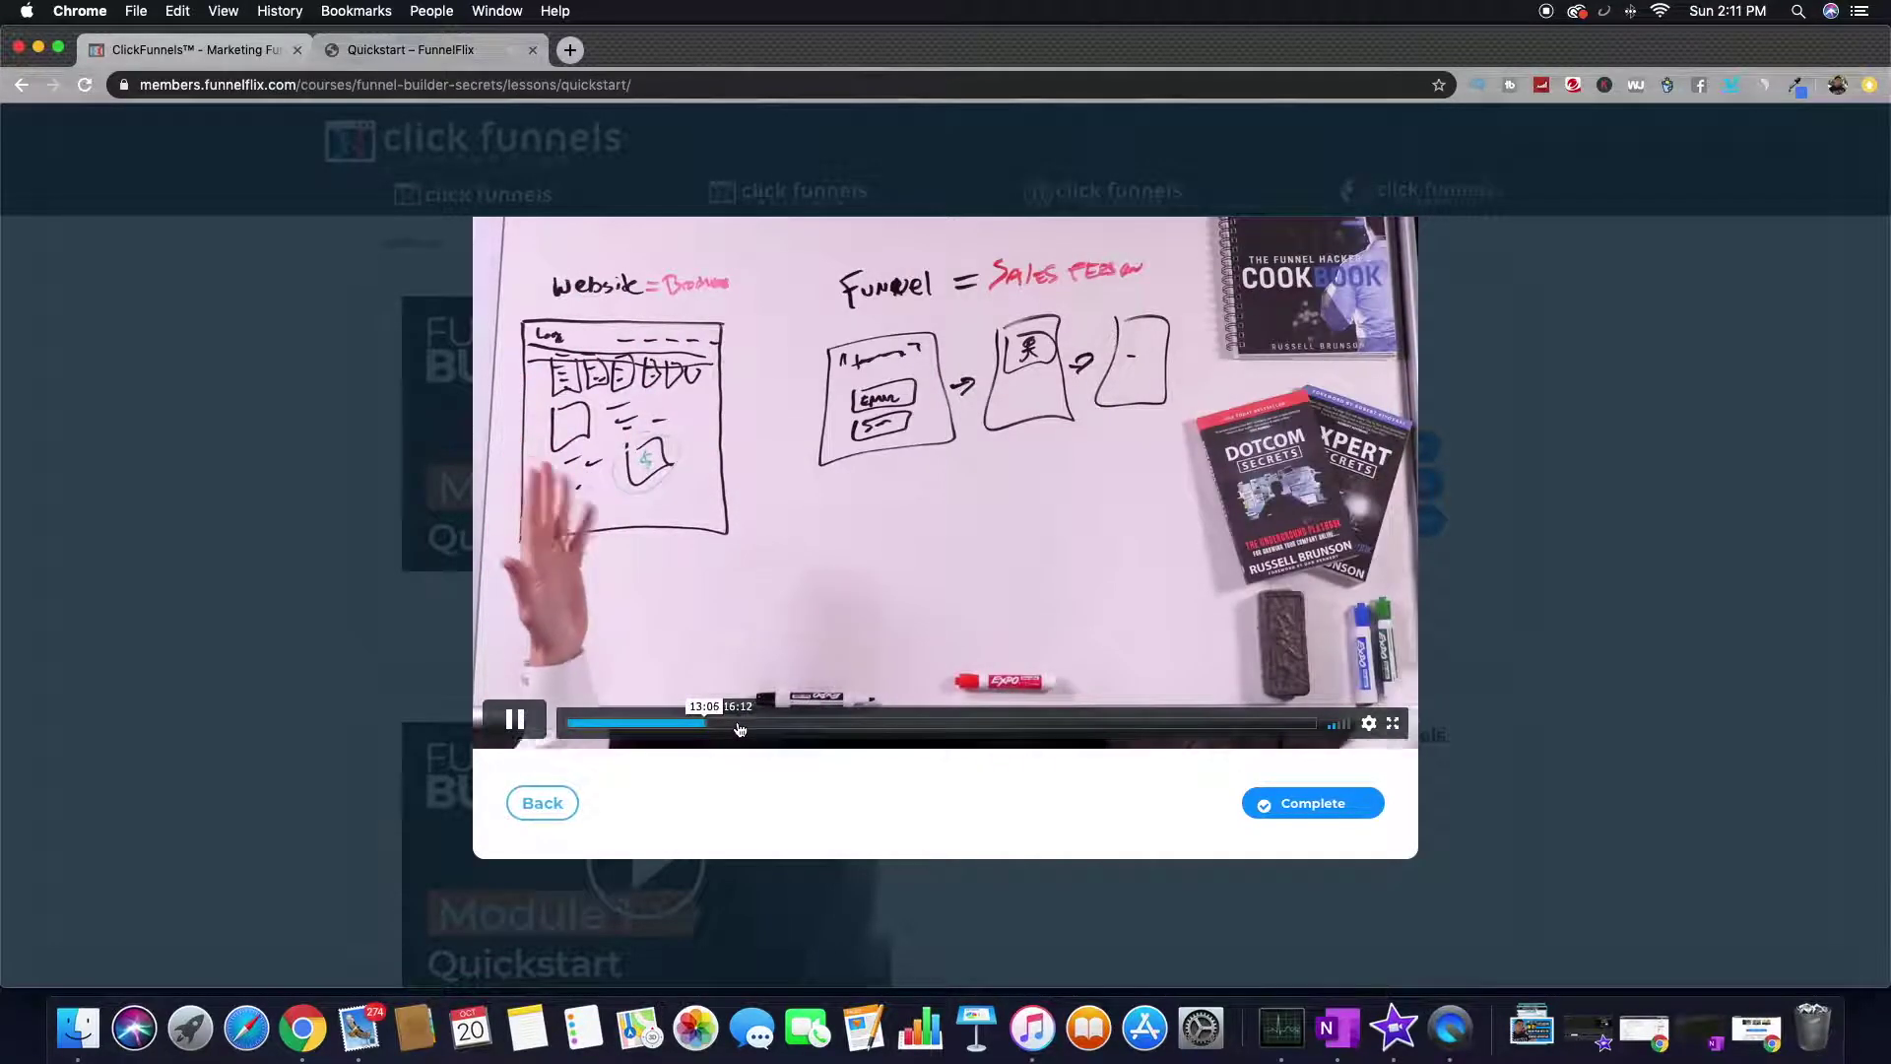
{"action": "left_click", "coordinate": [831, 725]}
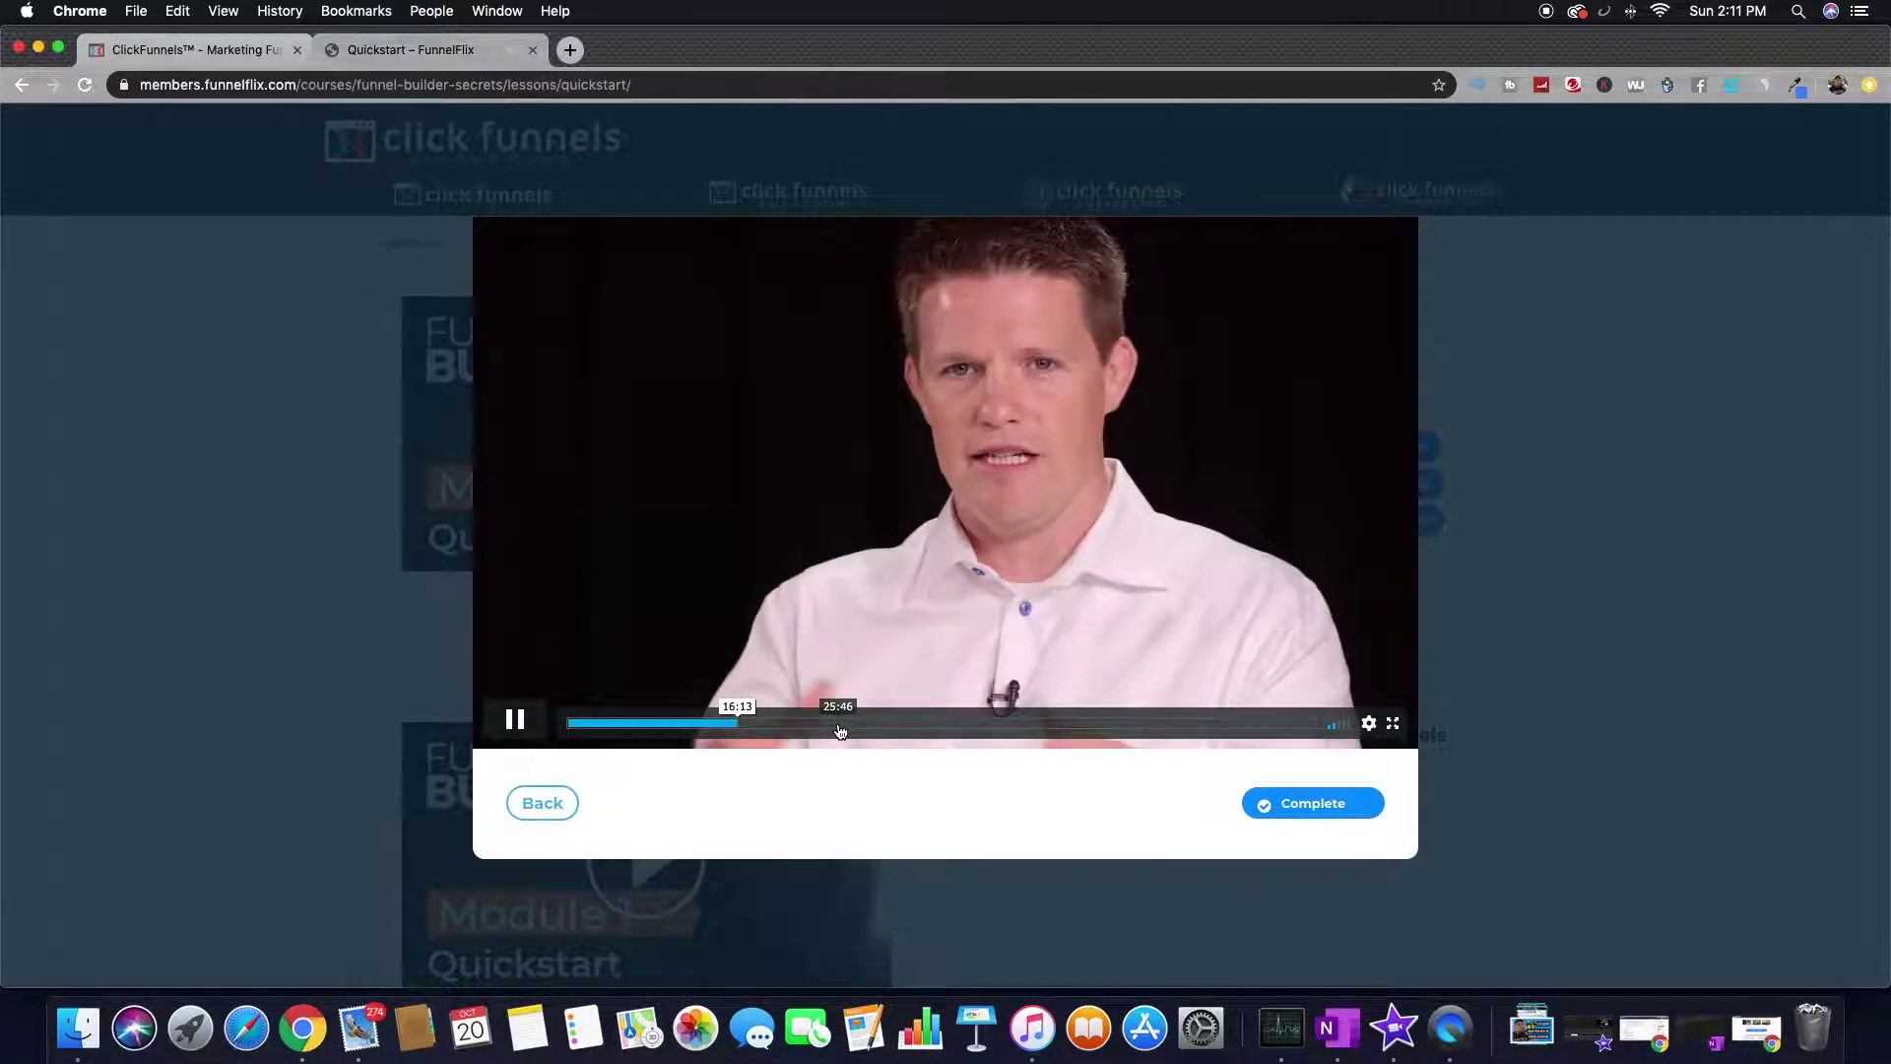
{"action": "left_click", "coordinate": [833, 725]}
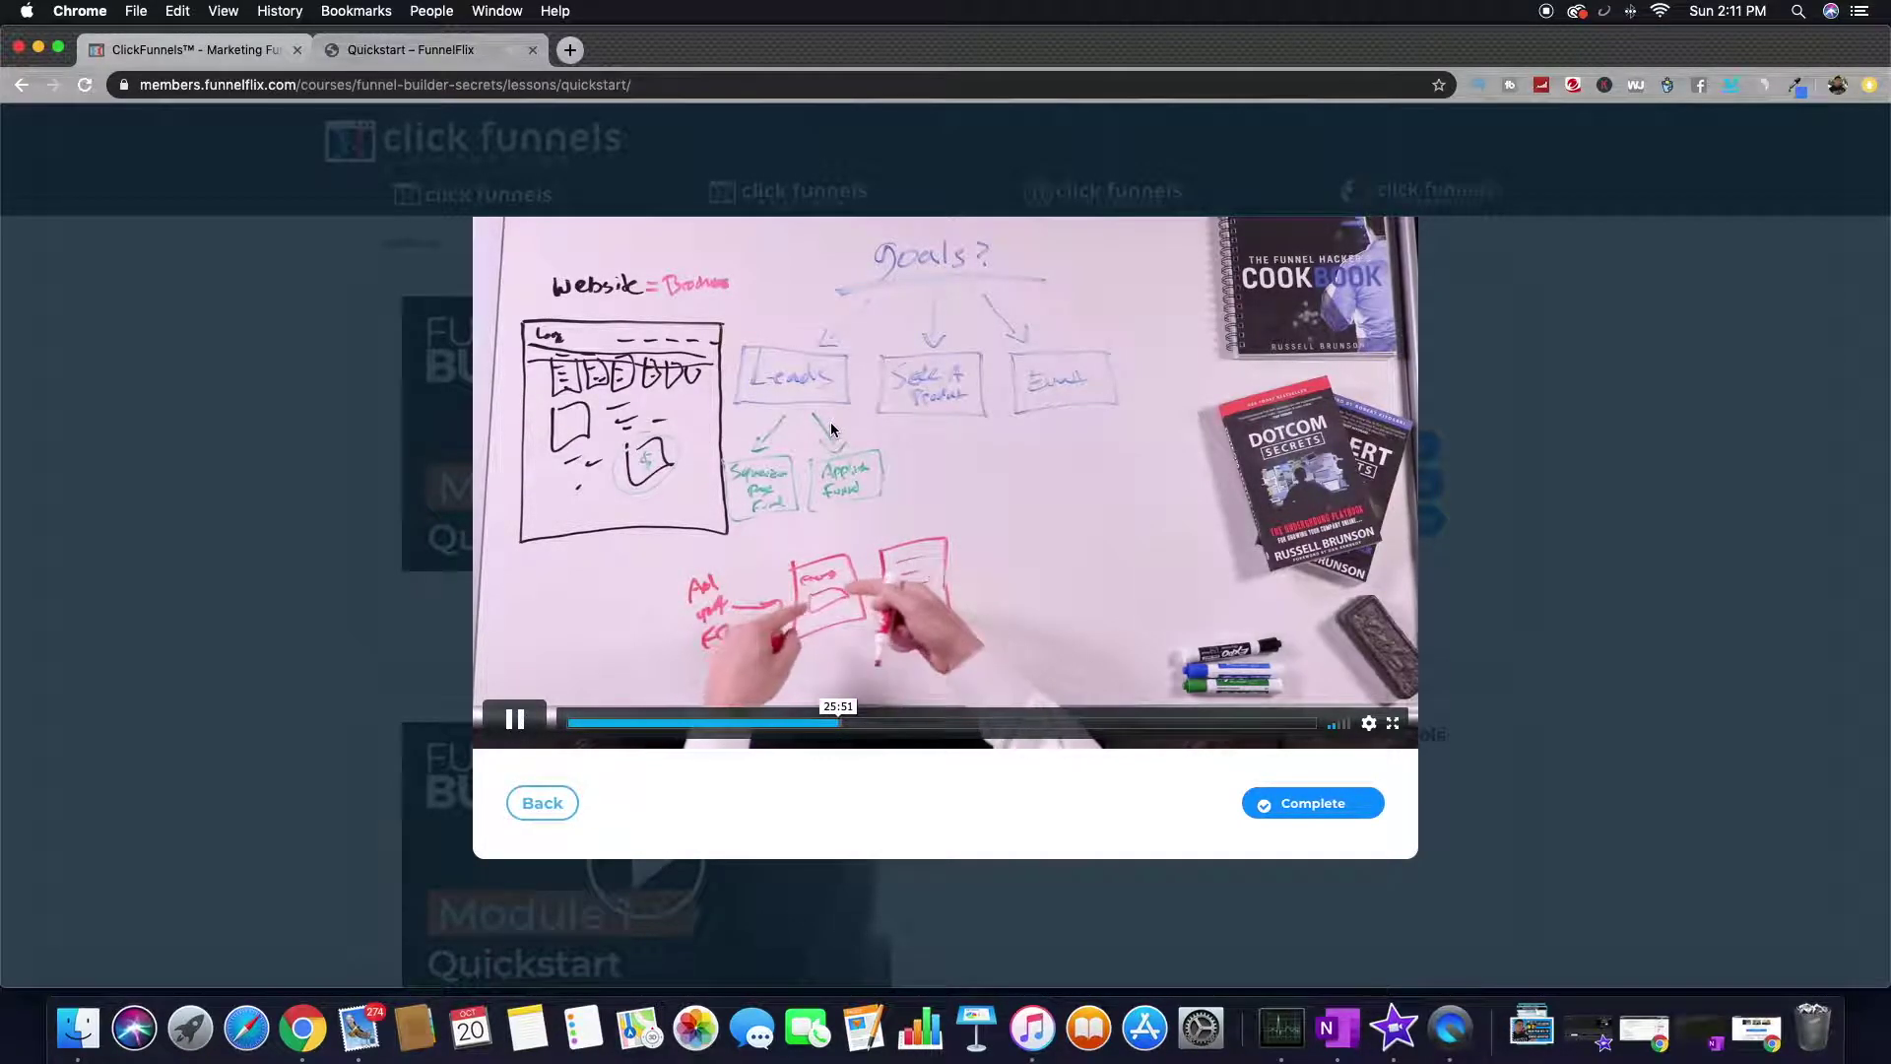
{"action": "left_click", "coordinate": [840, 424]}
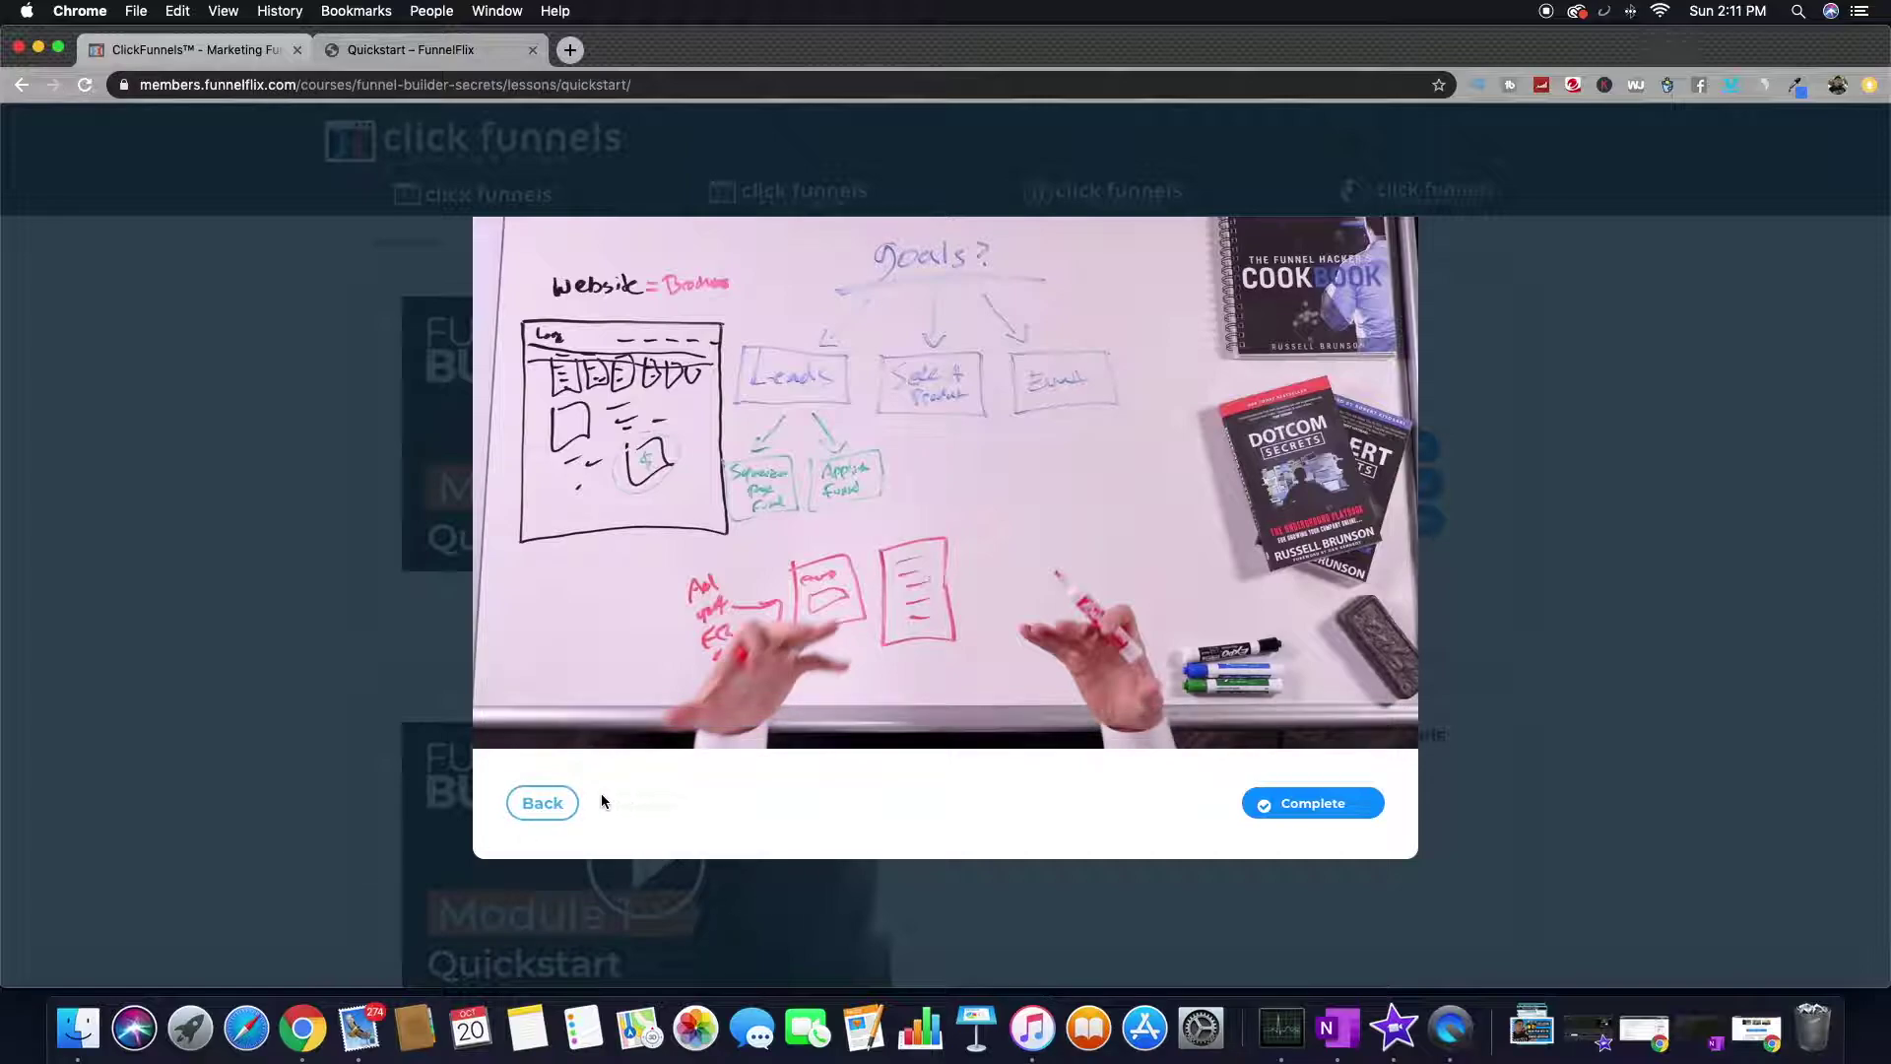
{"action": "left_click", "coordinate": [543, 803]}
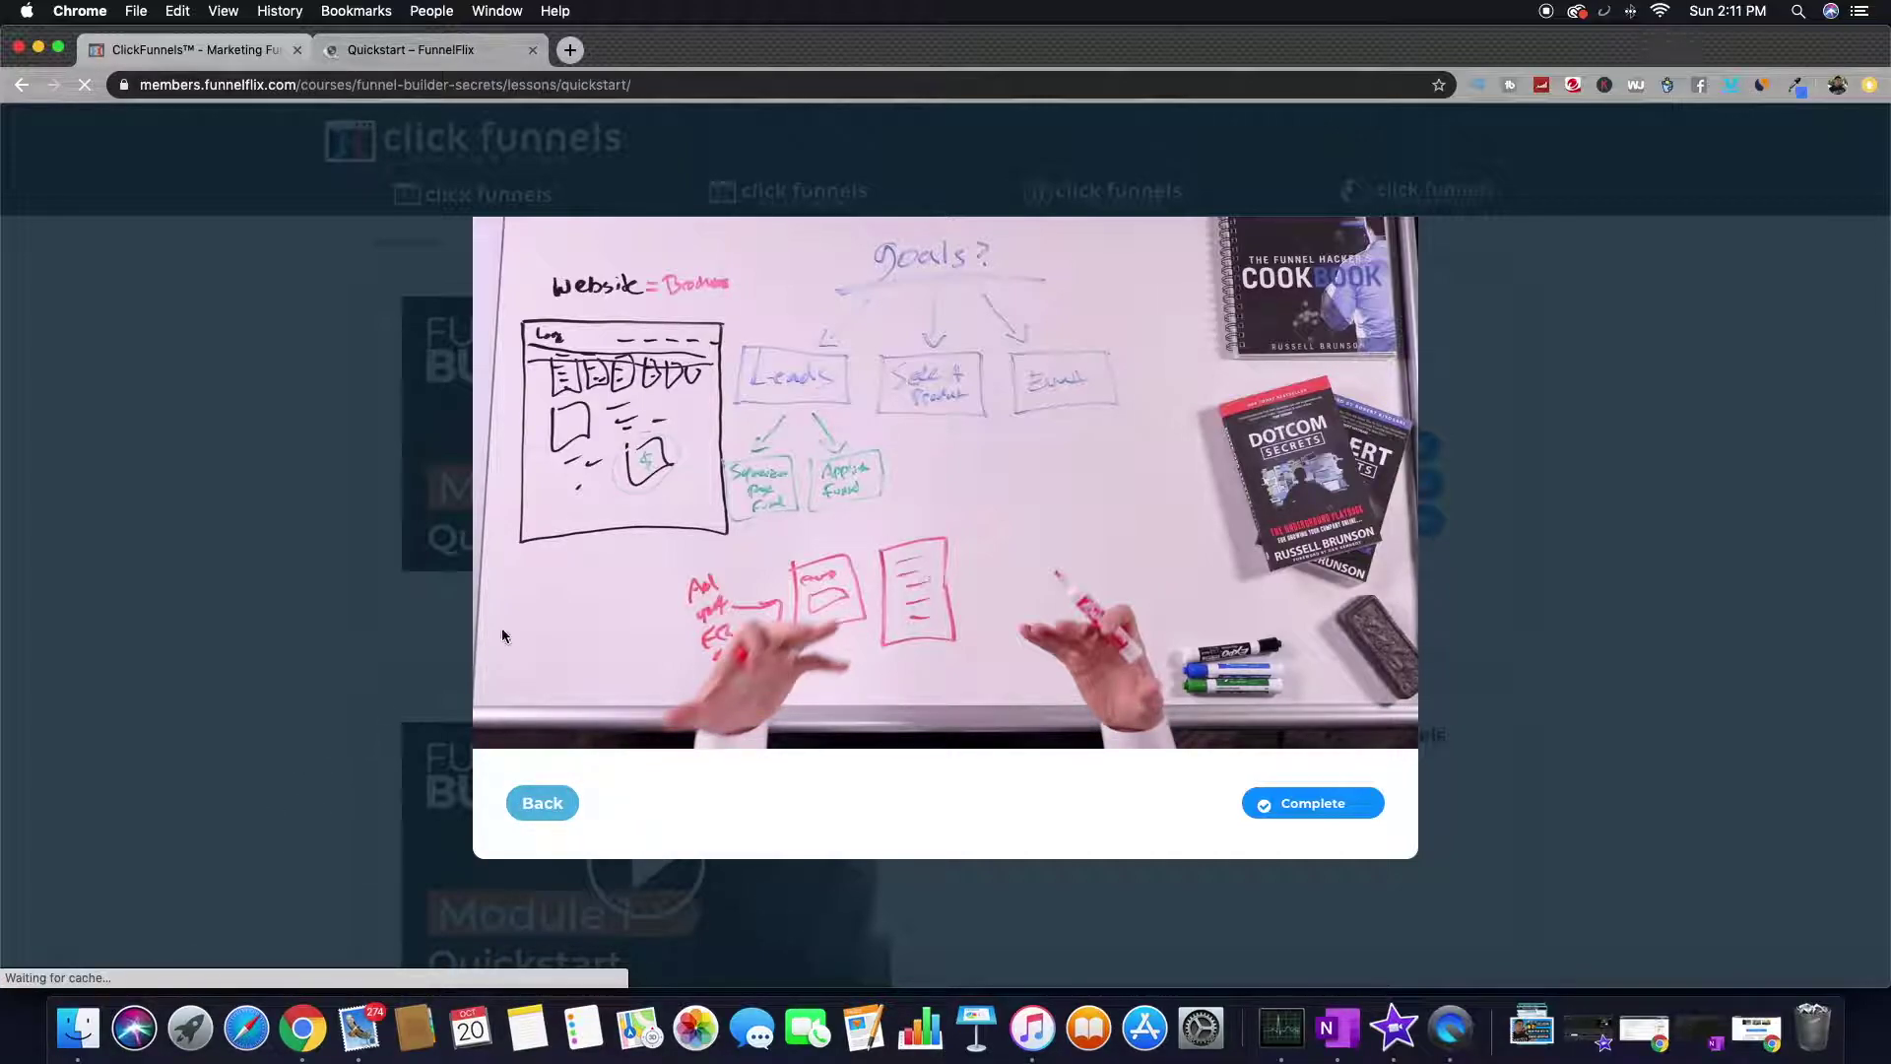
- View the Module 2: Funnel Overview lessons from the course page, then return to the FunnelFlix dashboard
{"action": "scroll", "coordinate": [678, 521], "scroll_direction": "down", "scroll_amount": 20}
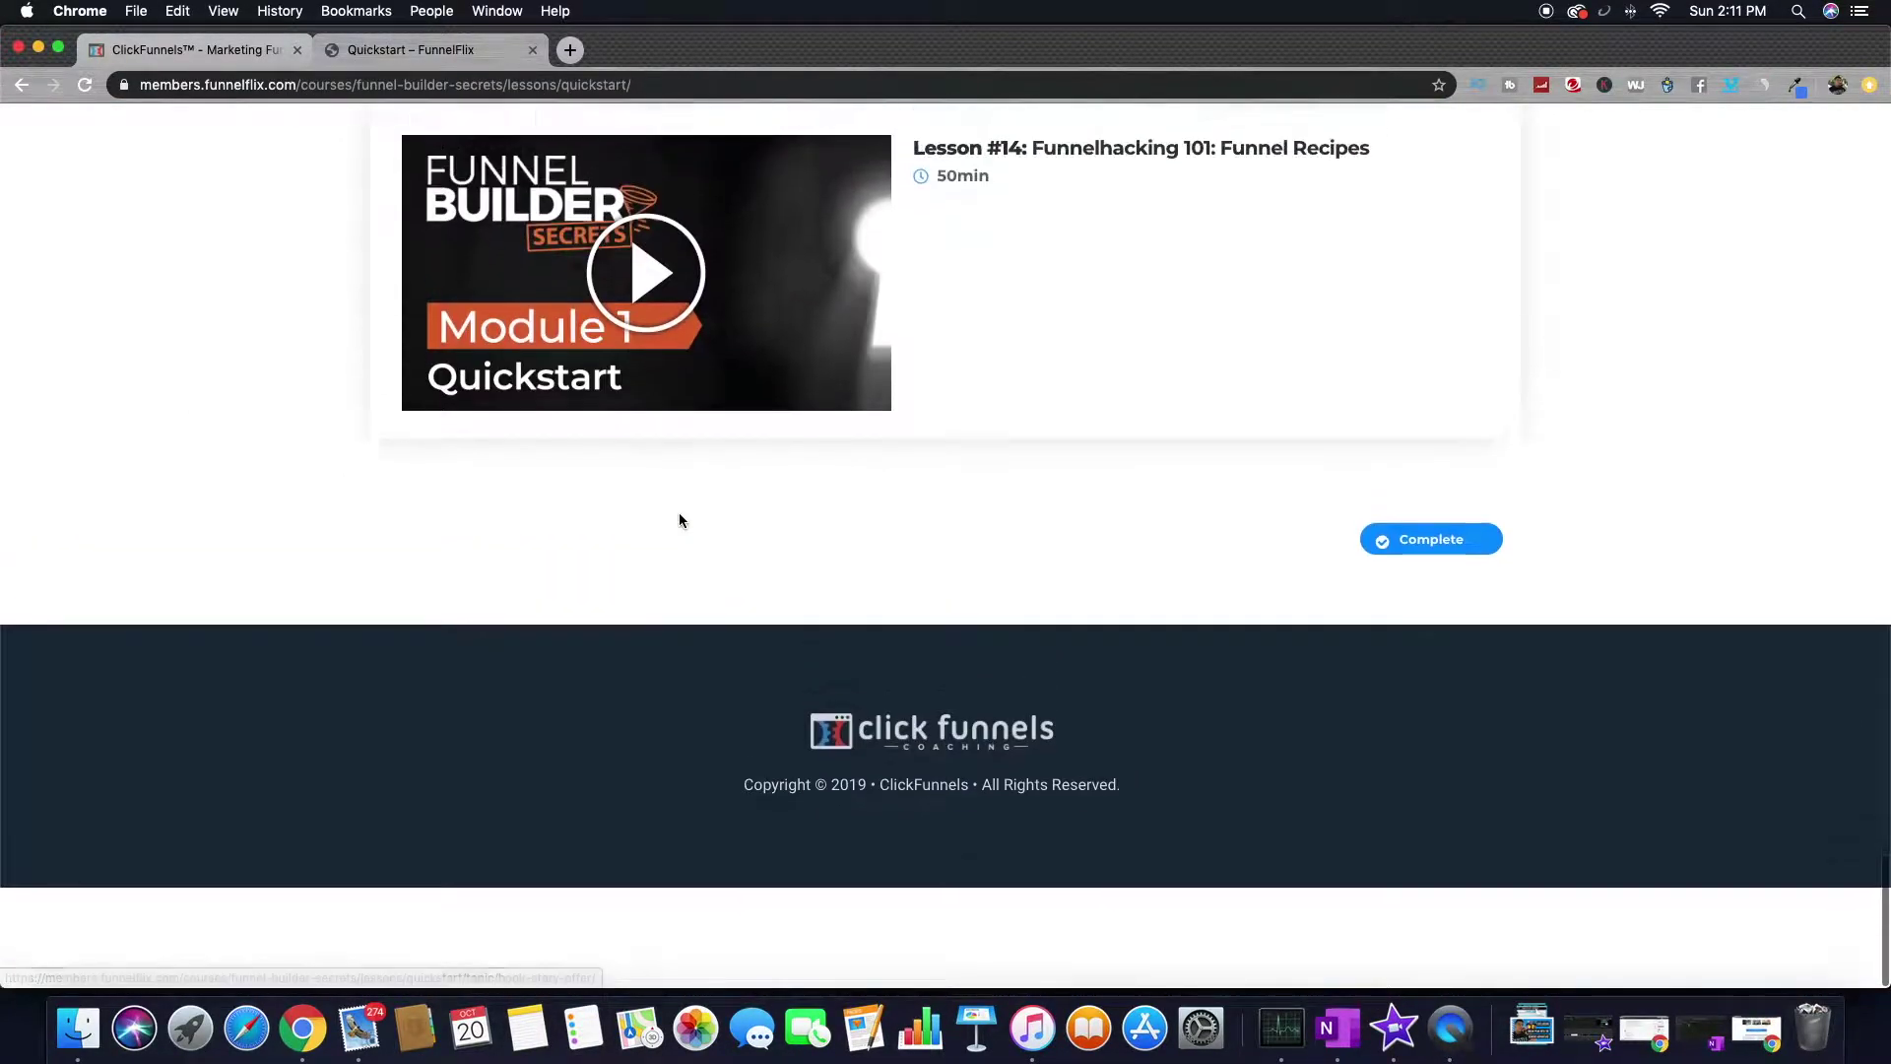
{"action": "scroll", "coordinate": [679, 520], "scroll_direction": "up", "scroll_amount": 20}
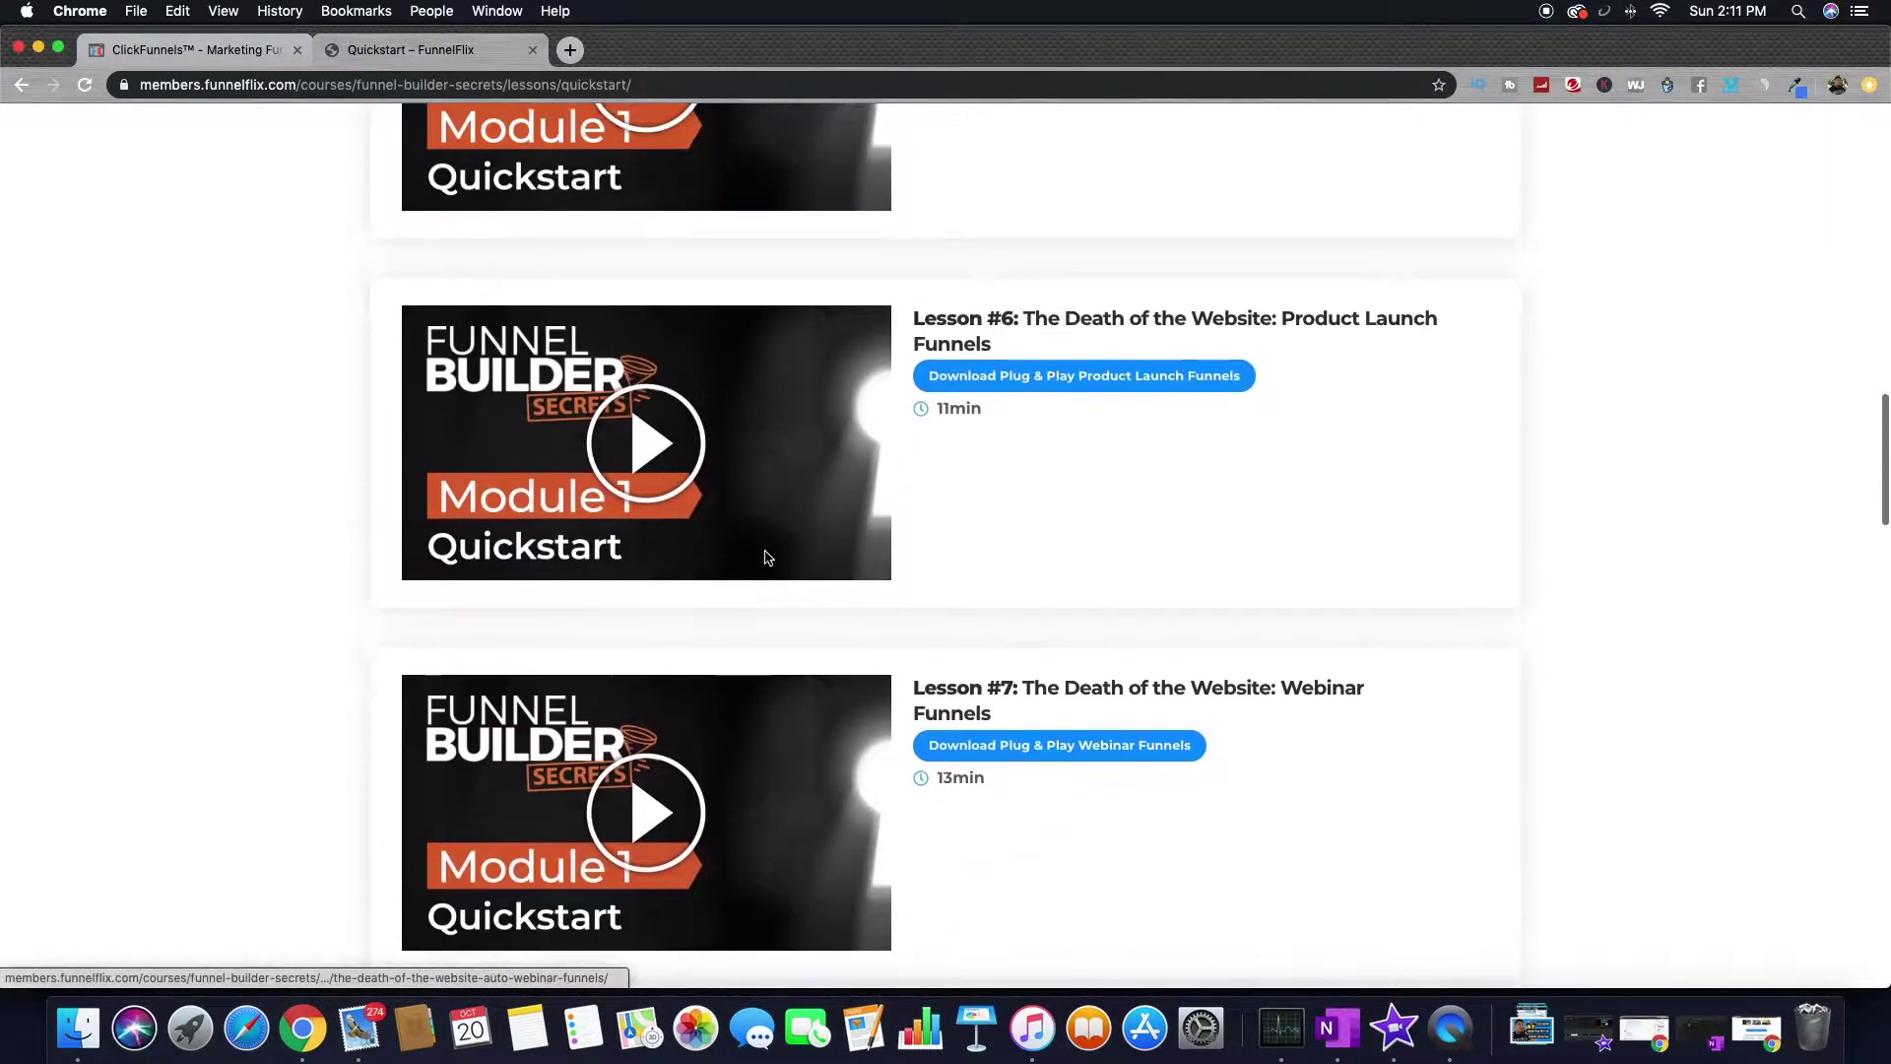
{"action": "scroll", "coordinate": [768, 558], "scroll_direction": "up", "scroll_amount": 20}
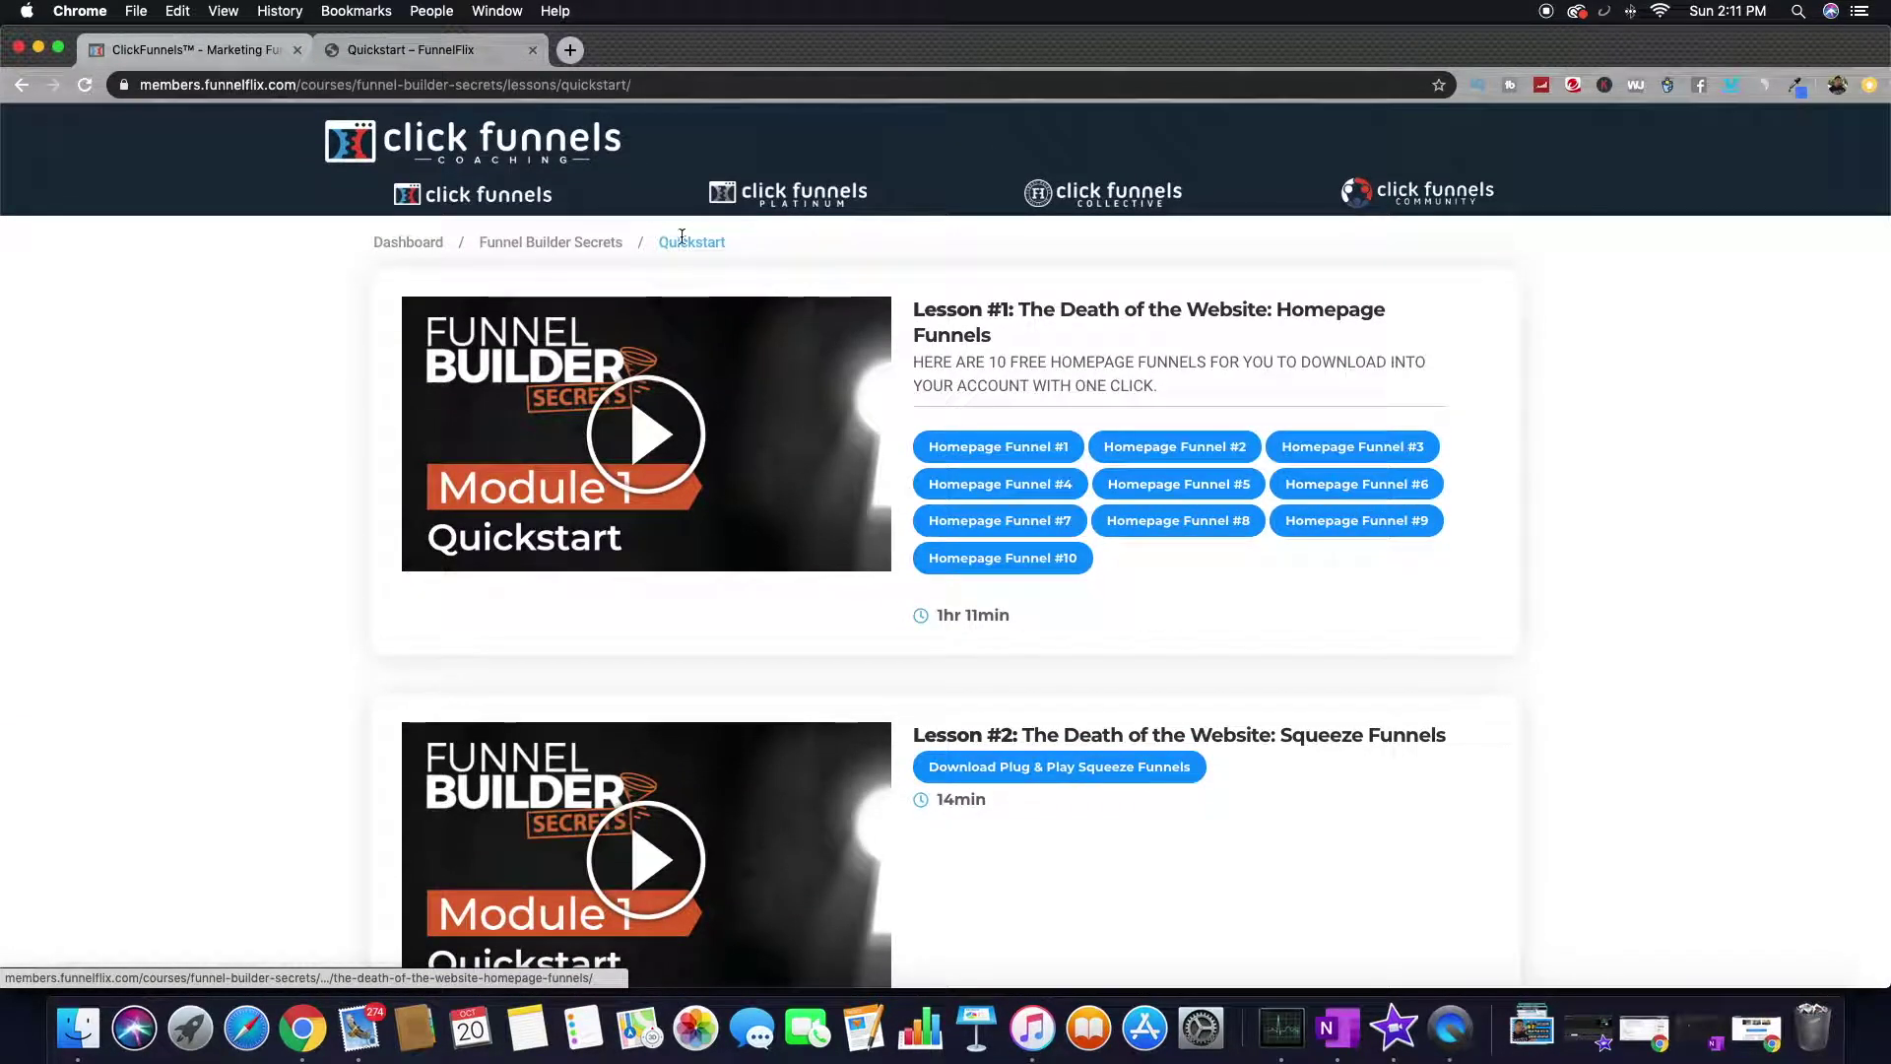
{"action": "left_click", "coordinate": [582, 252]}
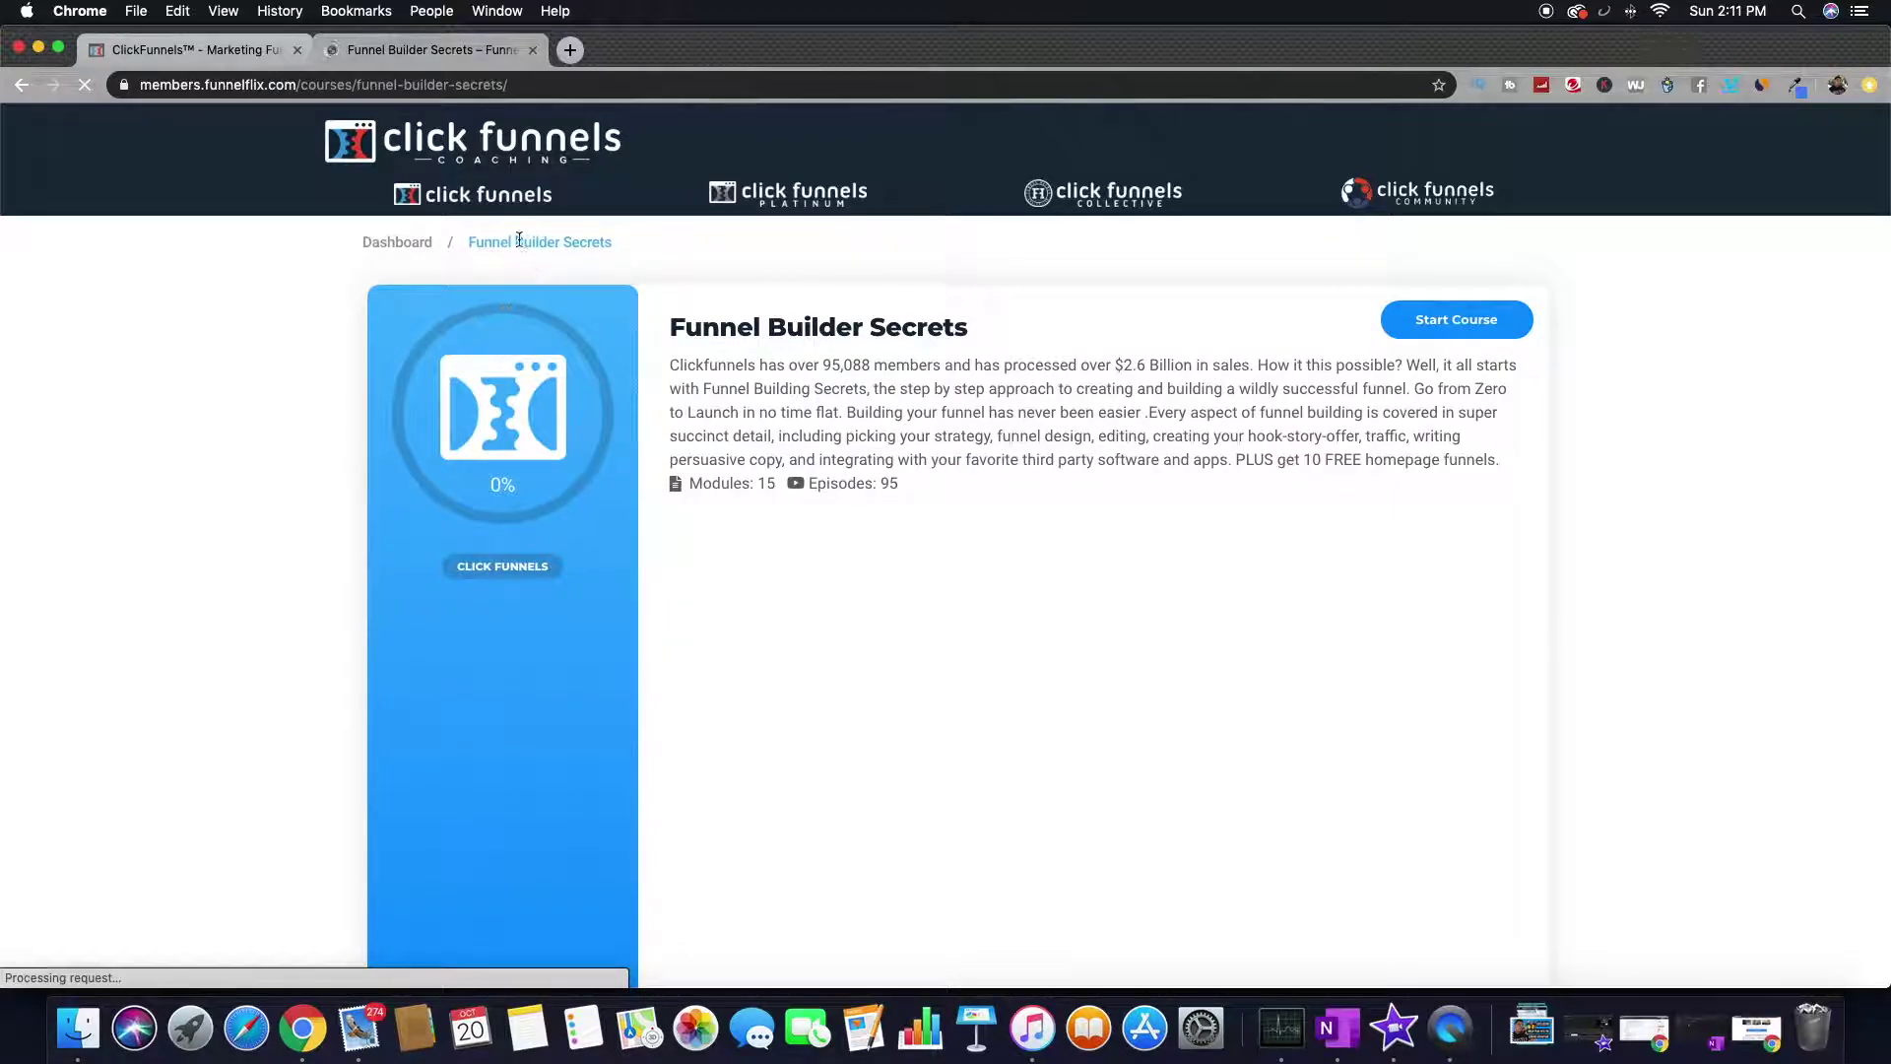
{"action": "scroll", "coordinate": [587, 510], "scroll_direction": "down", "scroll_amount": 20}
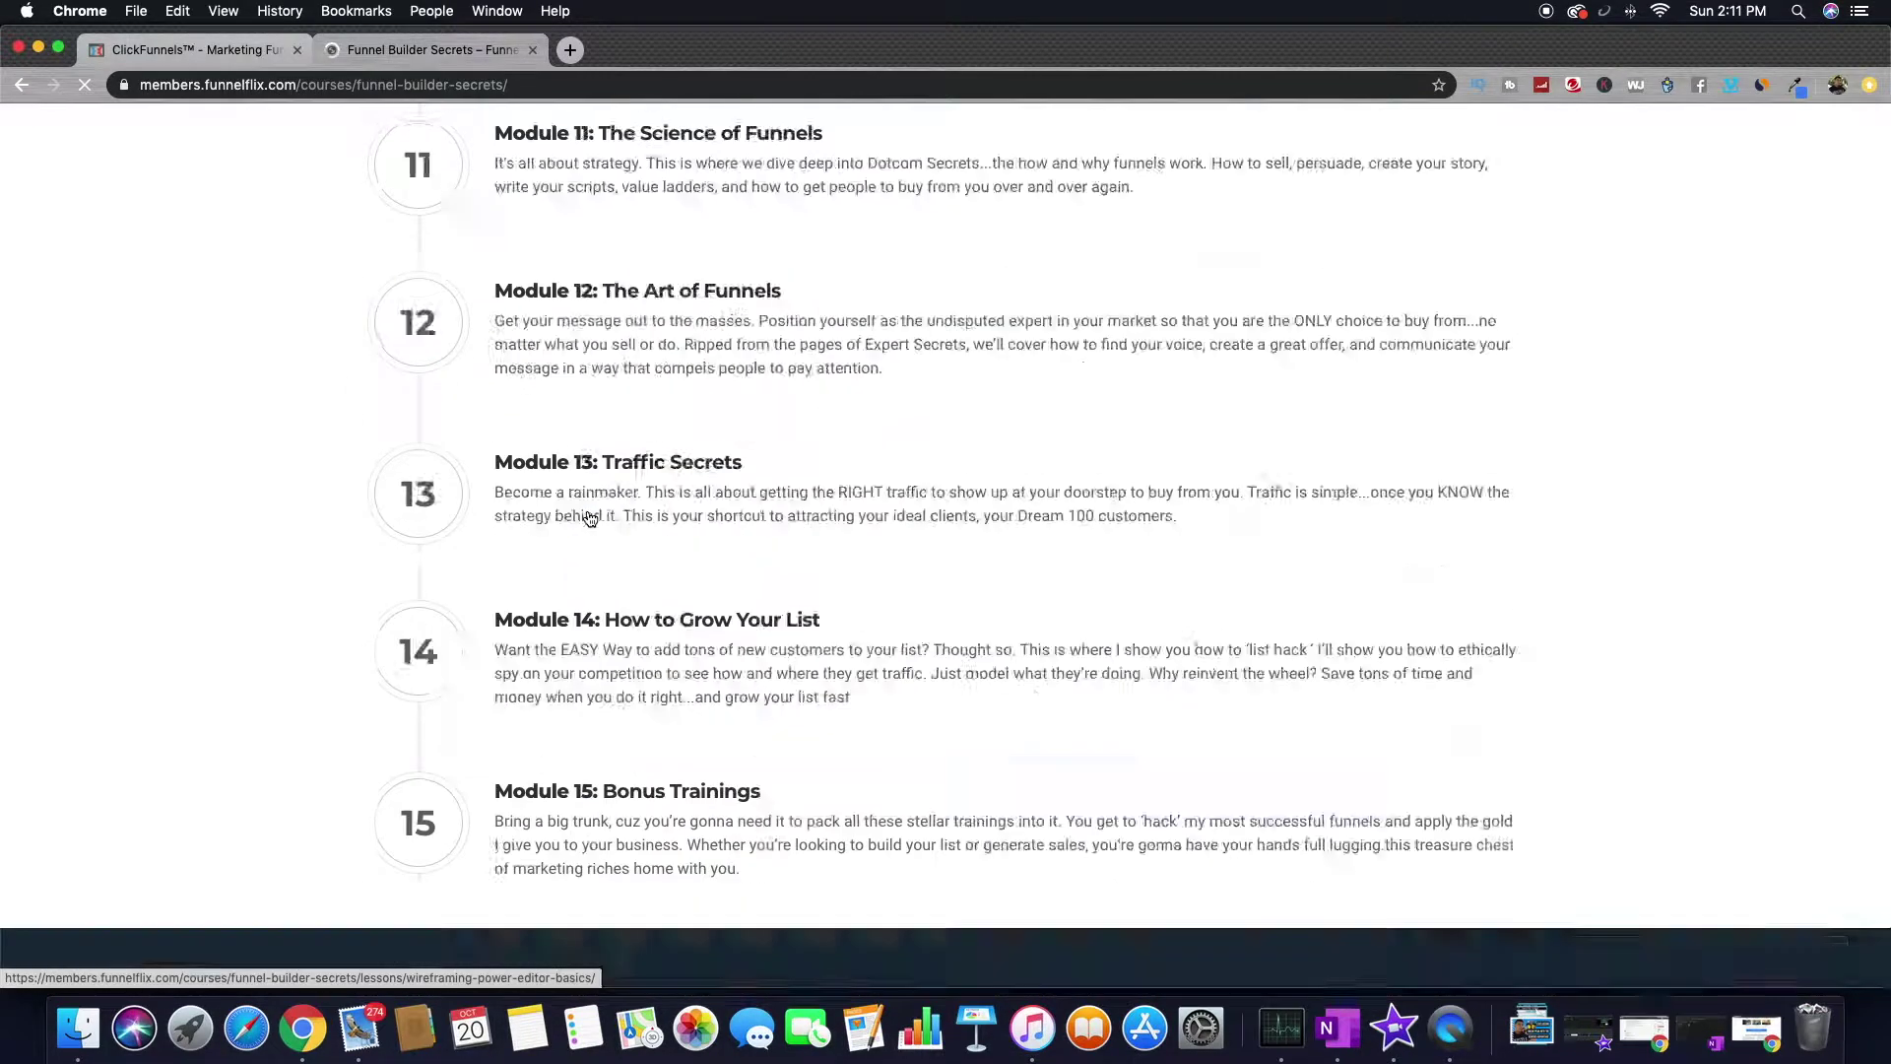
{"action": "scroll", "coordinate": [588, 513], "scroll_direction": "up", "scroll_amount": 20}
{"action": "scroll", "coordinate": [588, 512], "scroll_direction": "down", "scroll_amount": 9}
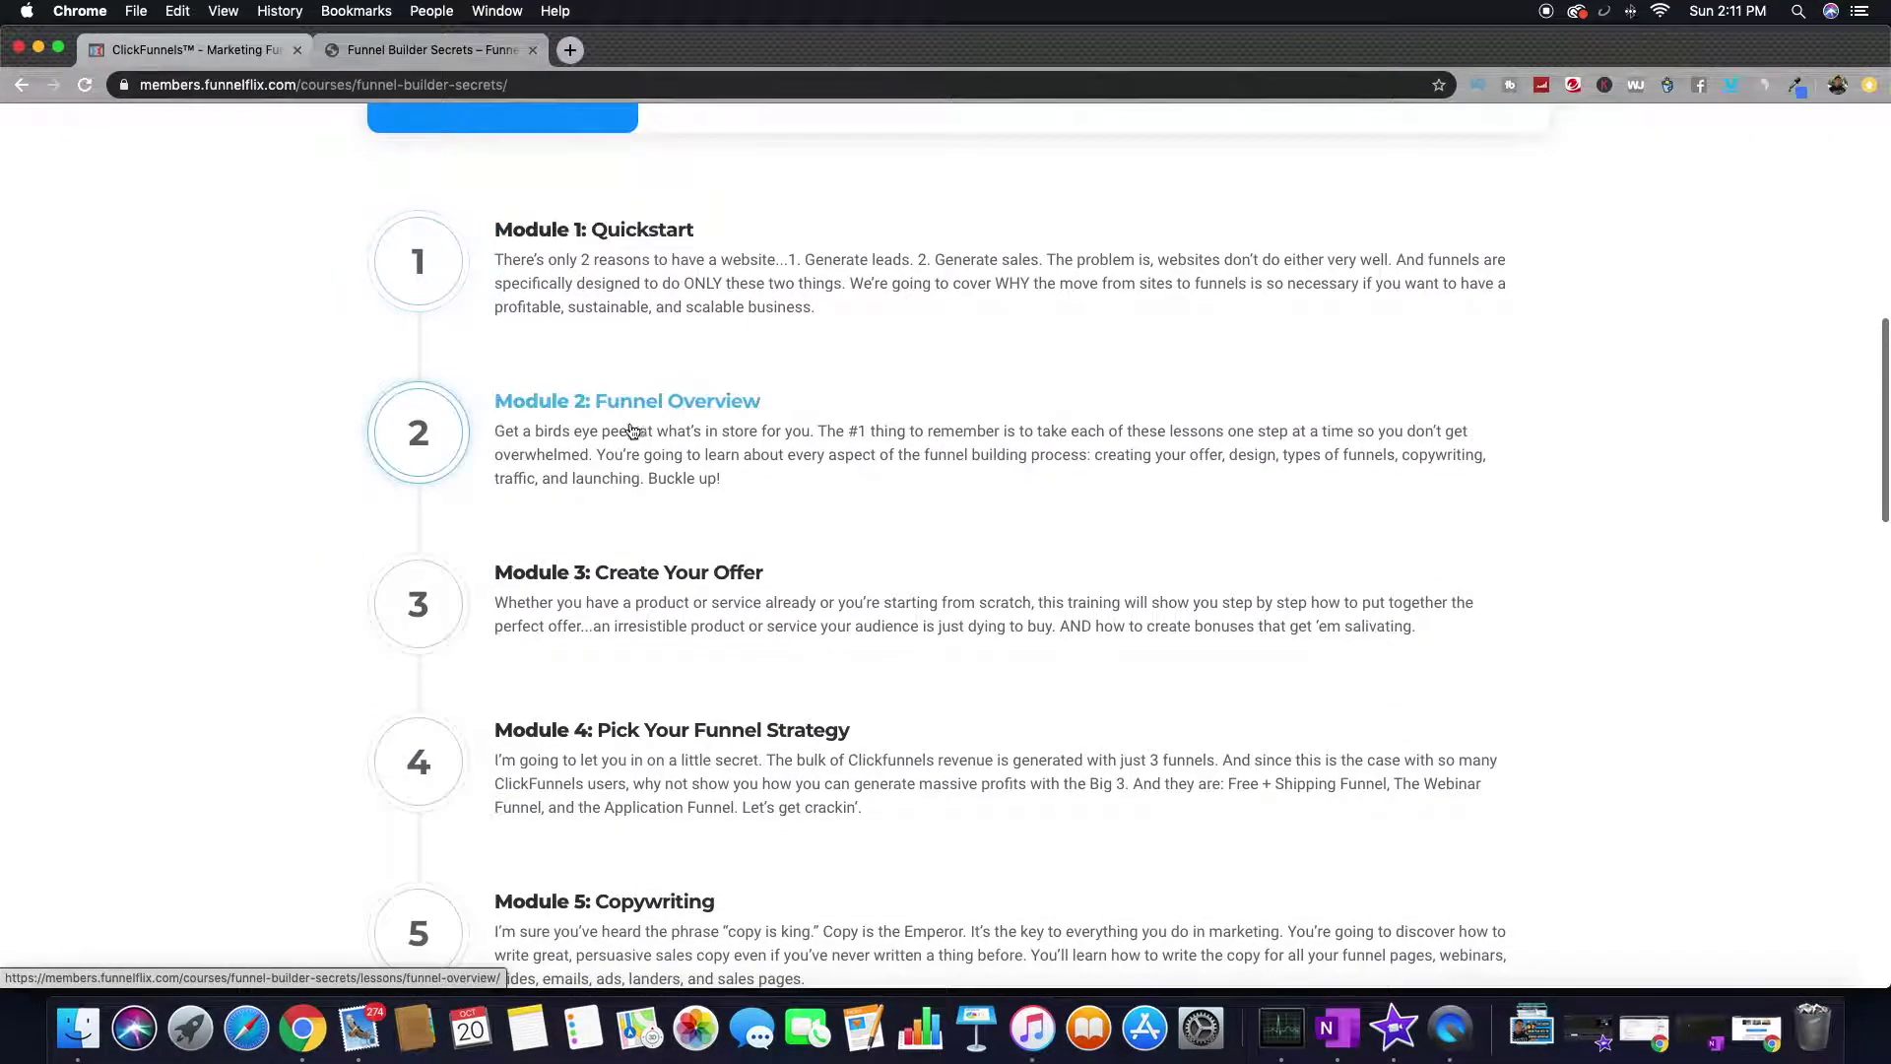
{"action": "left_click", "coordinate": [615, 412]}
{"action": "scroll", "coordinate": [758, 552], "scroll_direction": "down", "scroll_amount": 15}
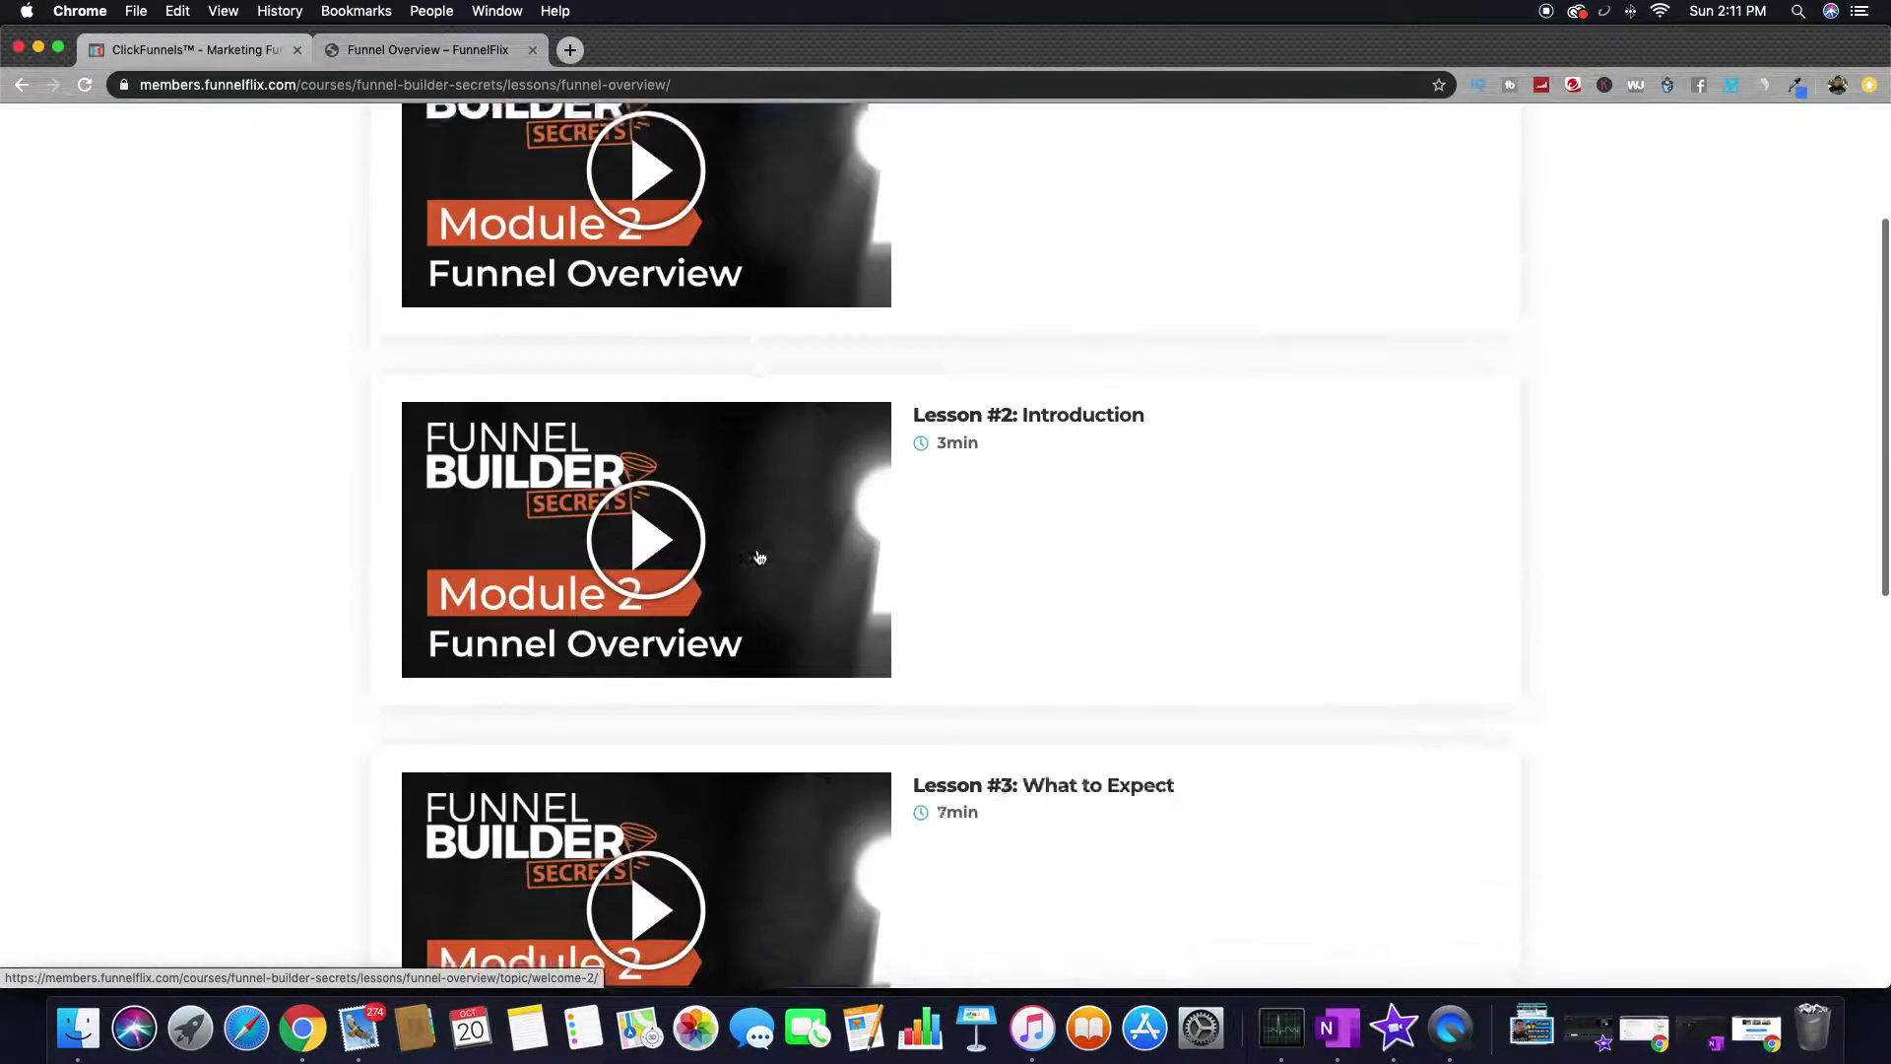
{"action": "scroll", "coordinate": [759, 552], "scroll_direction": "up", "scroll_amount": 15}
{"action": "left_click", "coordinate": [432, 247]}
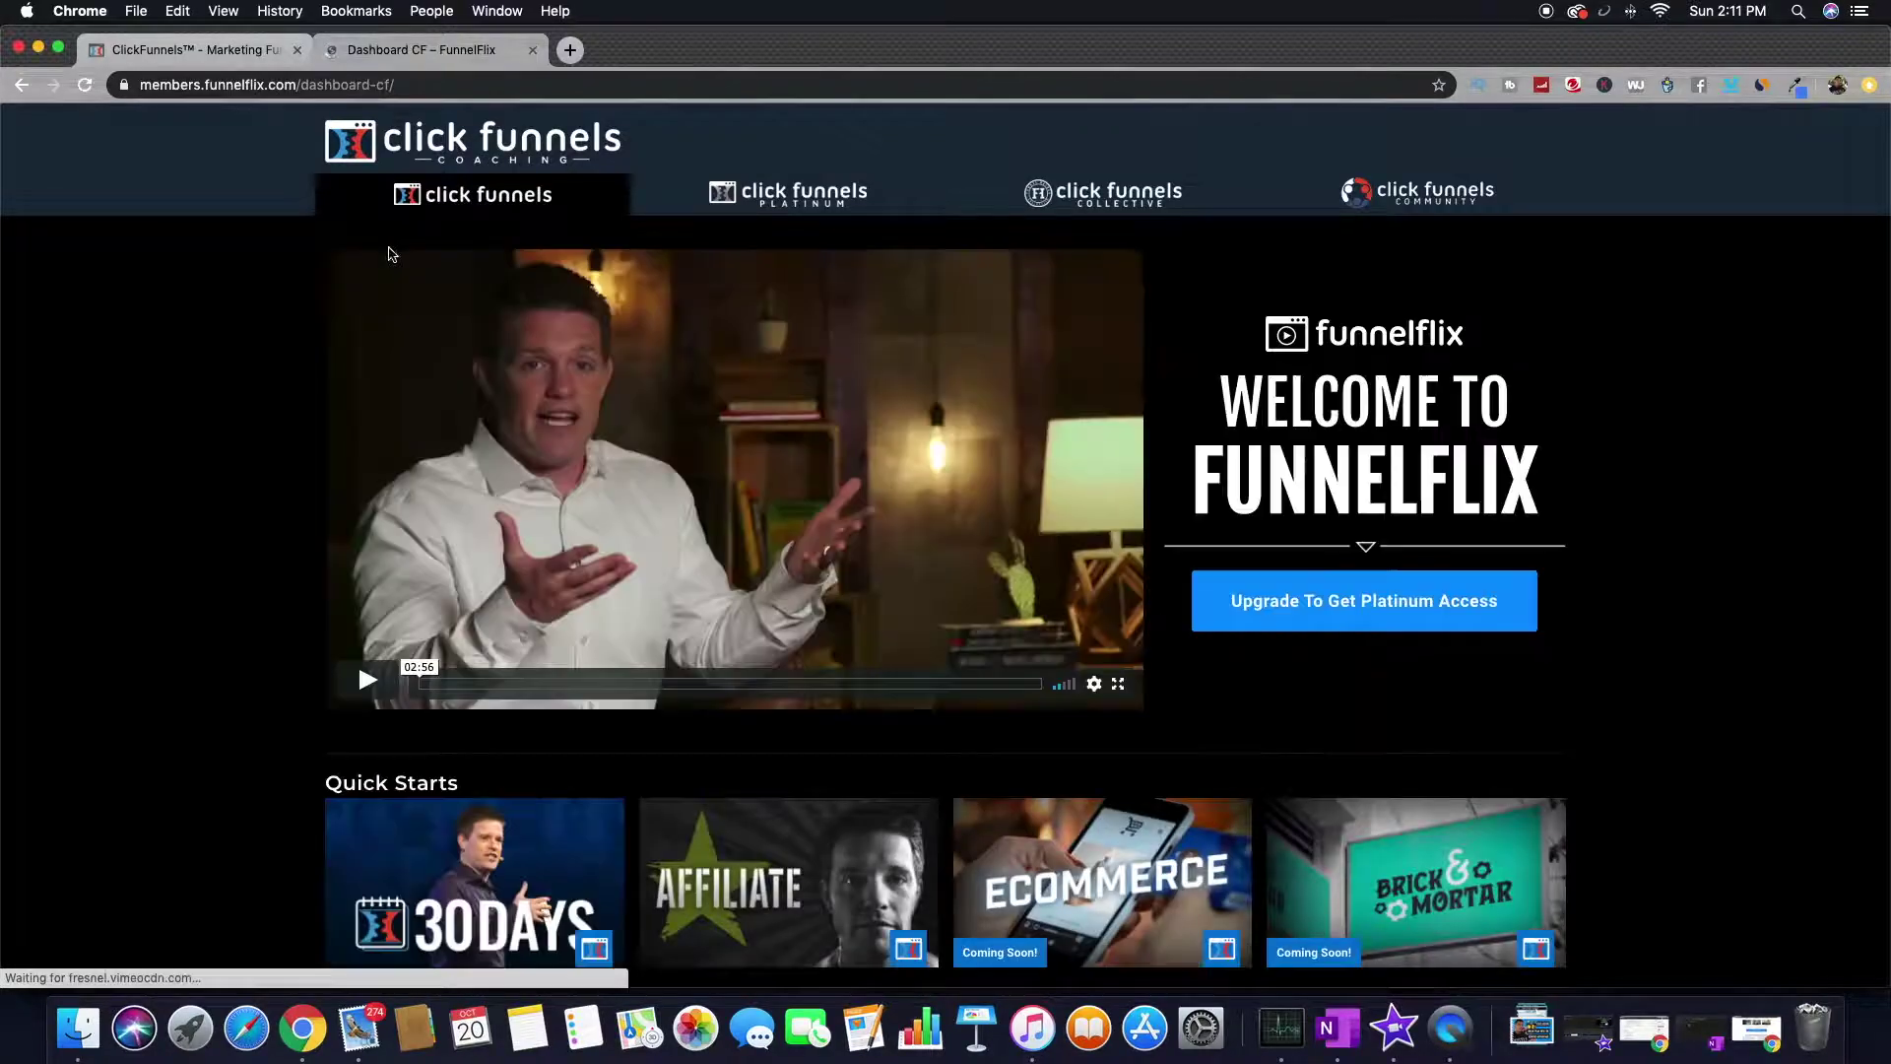
- Scroll up and down through the FunnelFlix dashboard's course rows
{"action": "scroll", "coordinate": [473, 449], "scroll_direction": "down", "scroll_amount": 10}
{"action": "scroll", "coordinate": [551, 493], "scroll_direction": "up", "scroll_amount": 10}
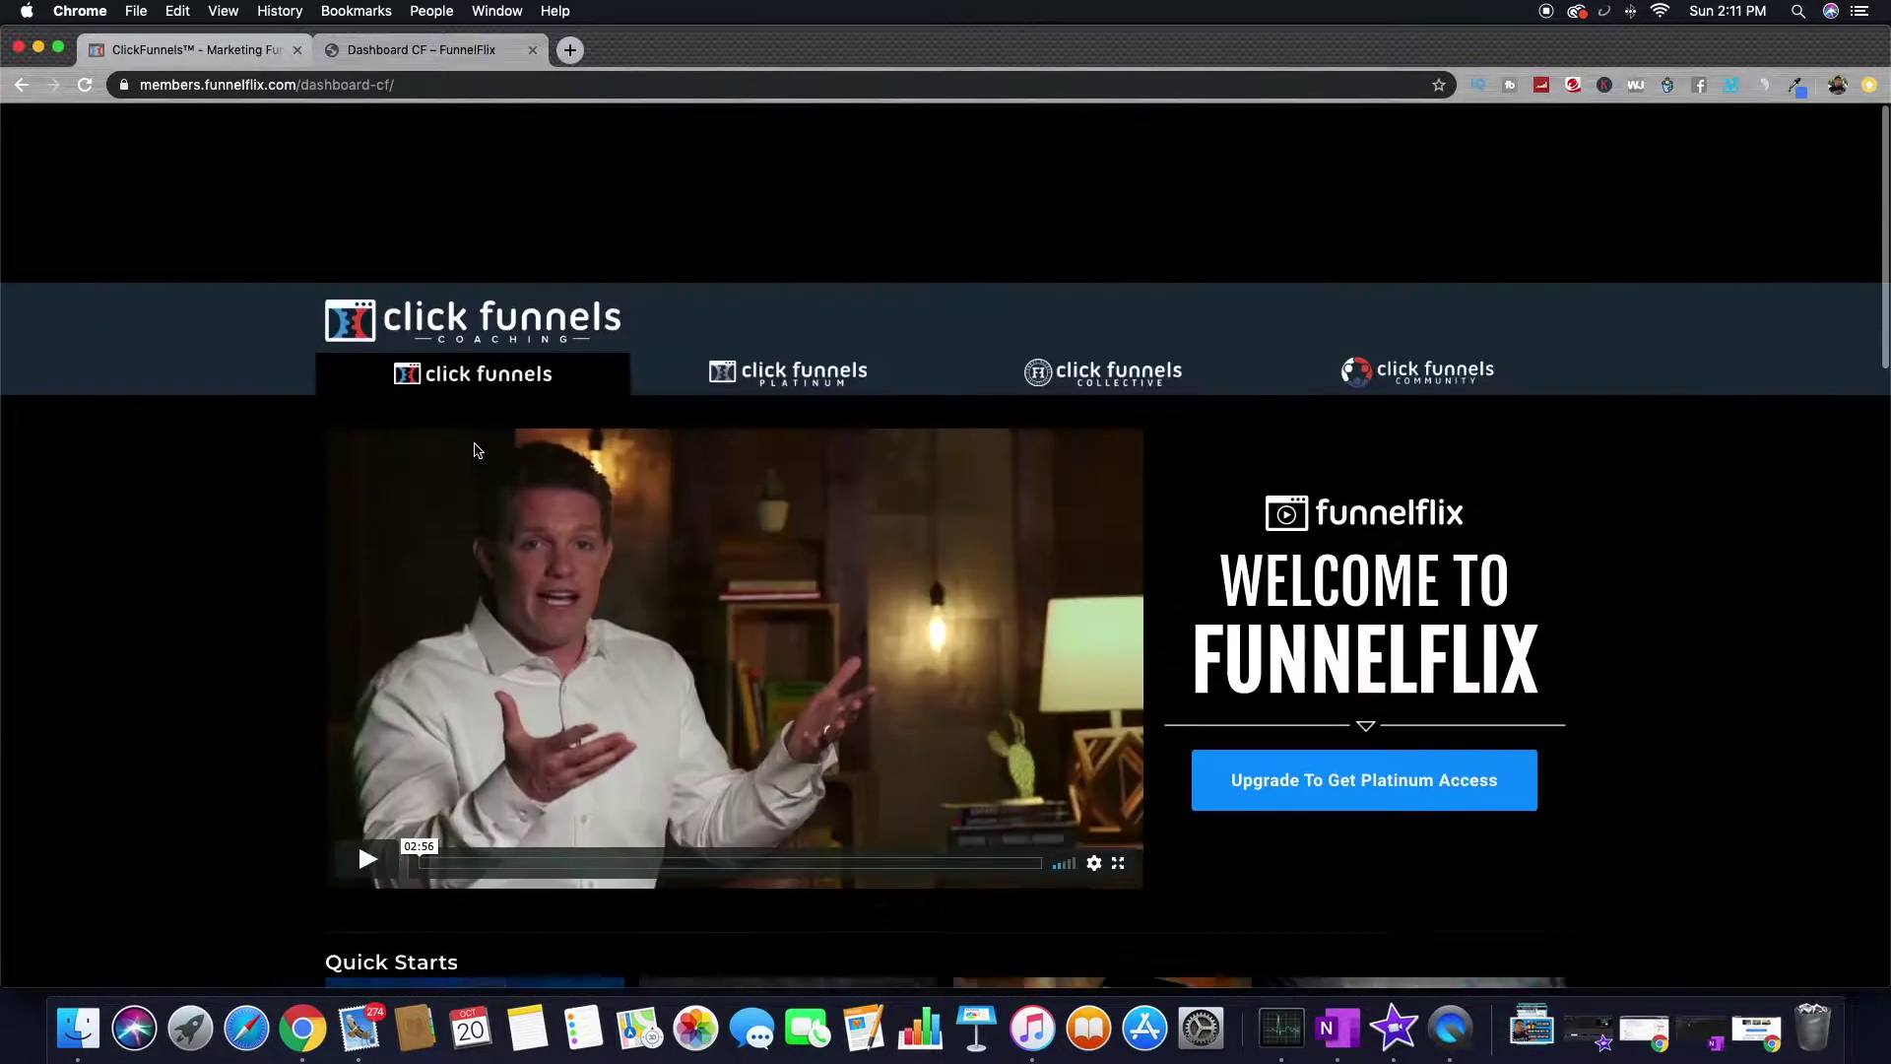
{"action": "scroll", "coordinate": [552, 611], "scroll_direction": "down", "scroll_amount": 5}
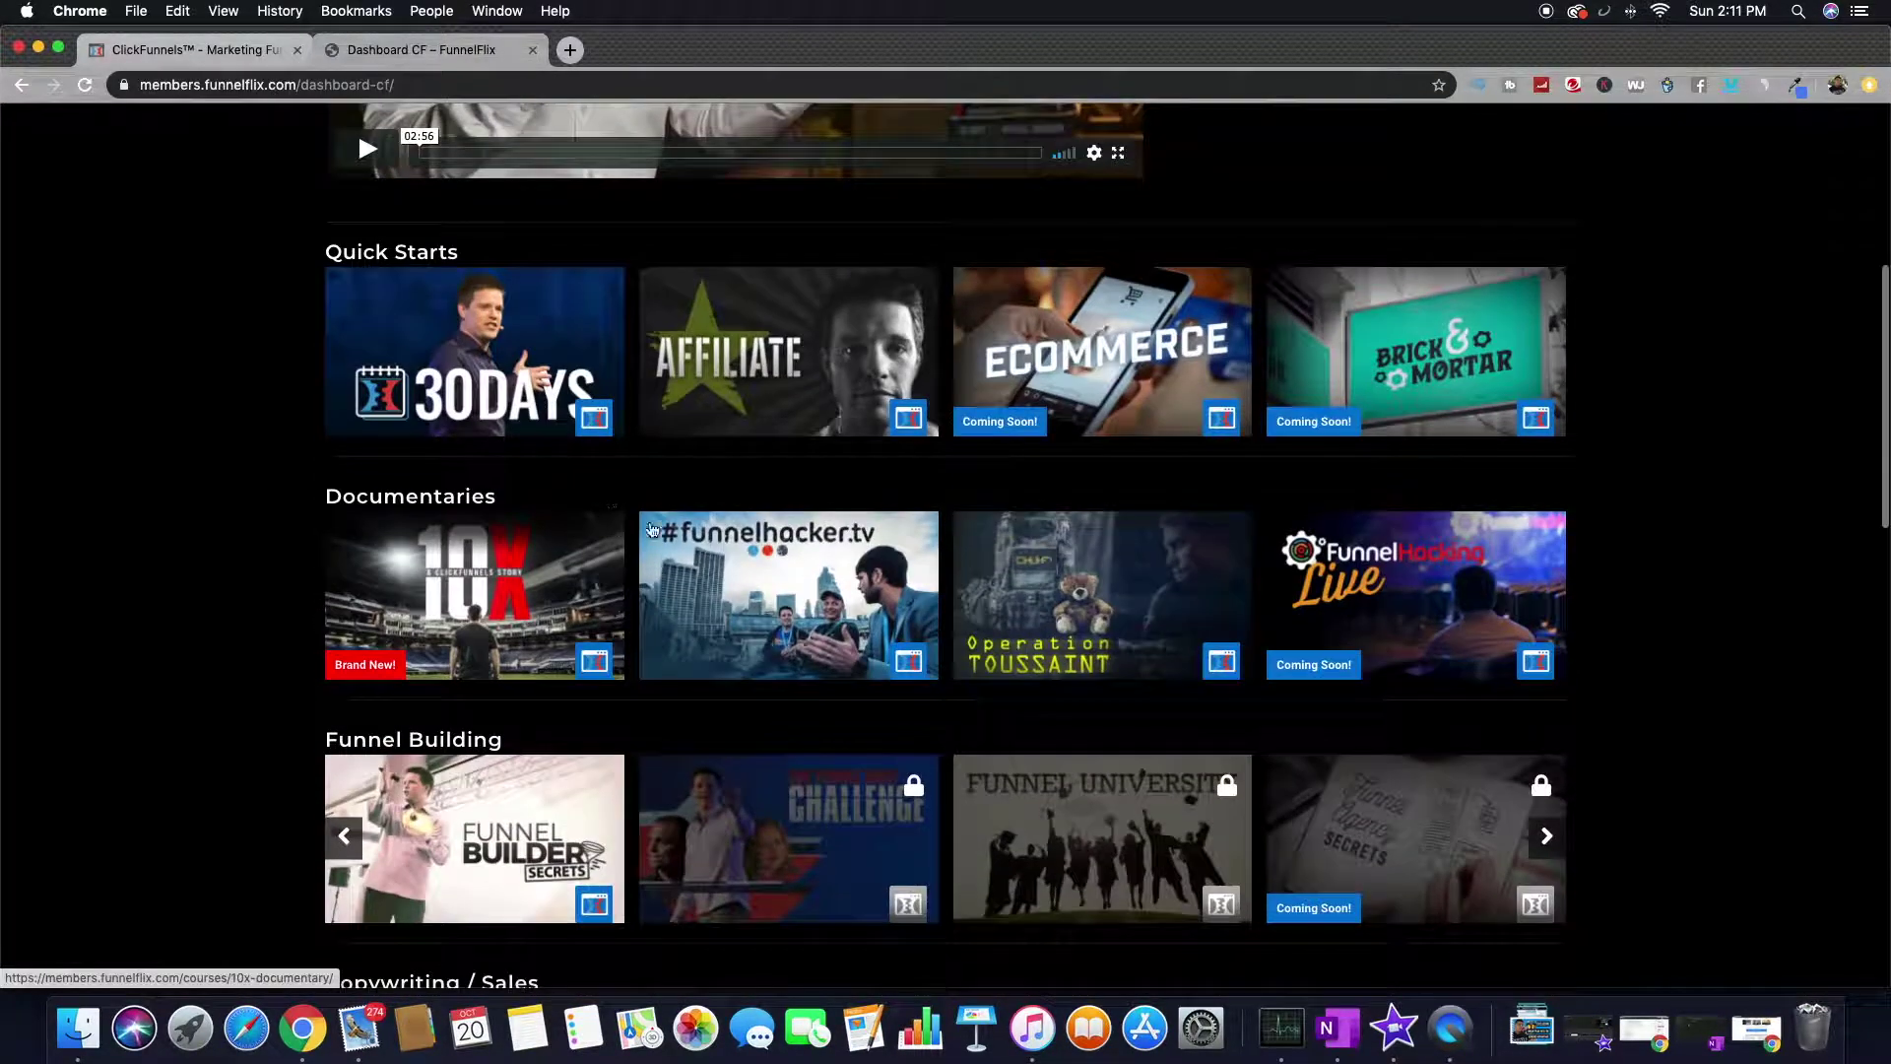
{"action": "scroll", "coordinate": [521, 678], "scroll_direction": "down", "scroll_amount": 2}
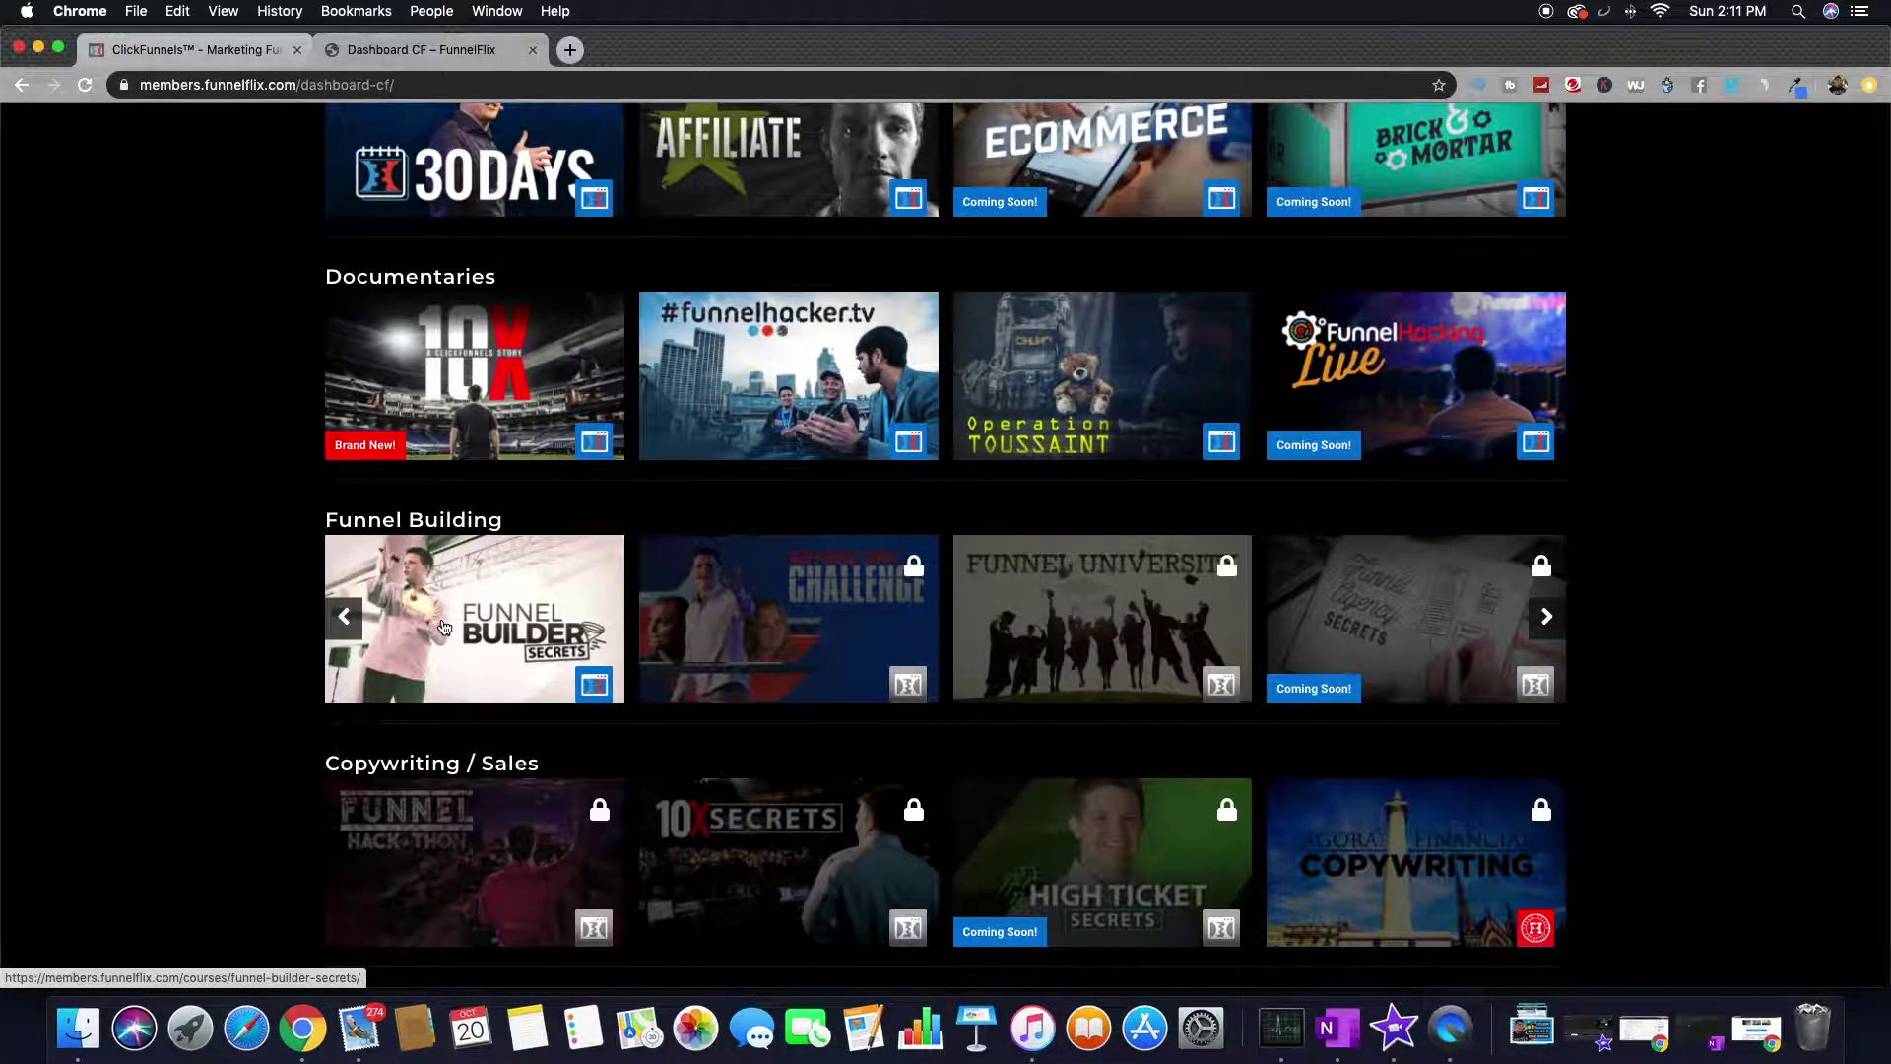
{"action": "scroll", "coordinate": [444, 627], "scroll_direction": "down", "scroll_amount": 1}
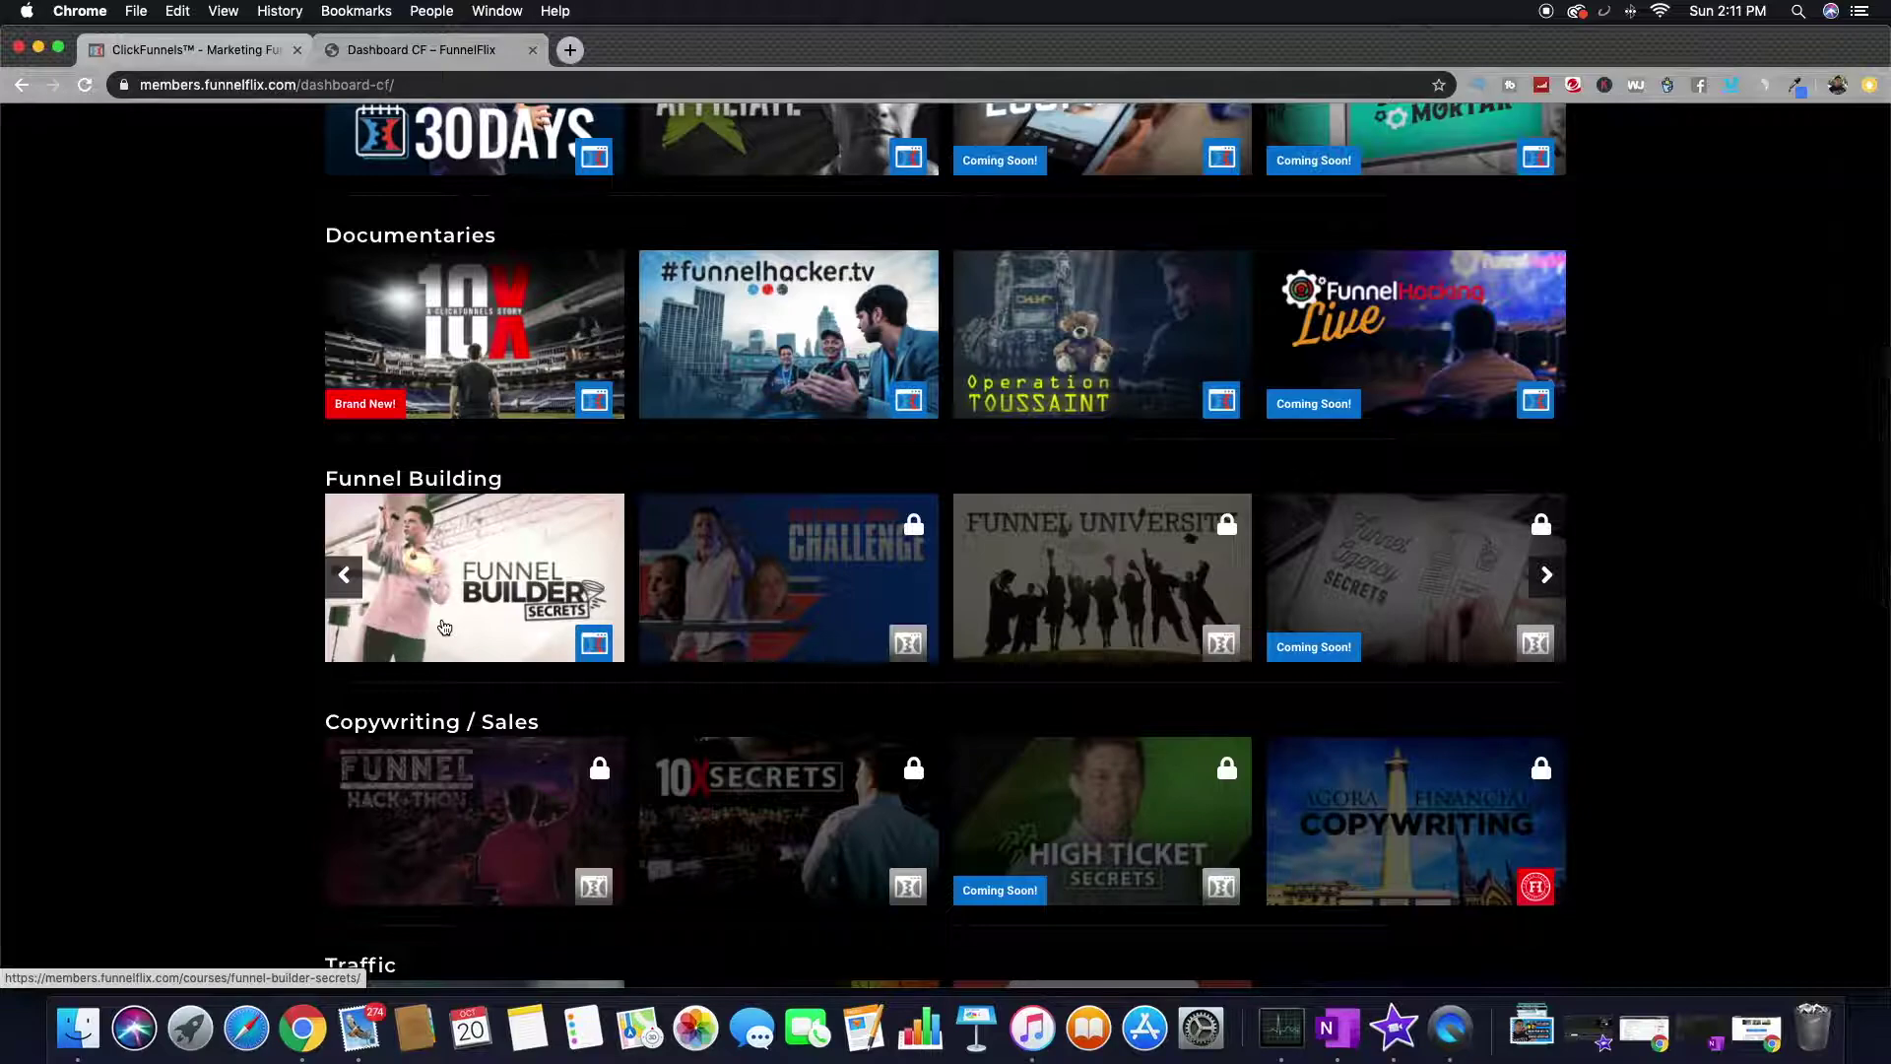
{"action": "scroll", "coordinate": [444, 628], "scroll_direction": "up", "scroll_amount": 2}
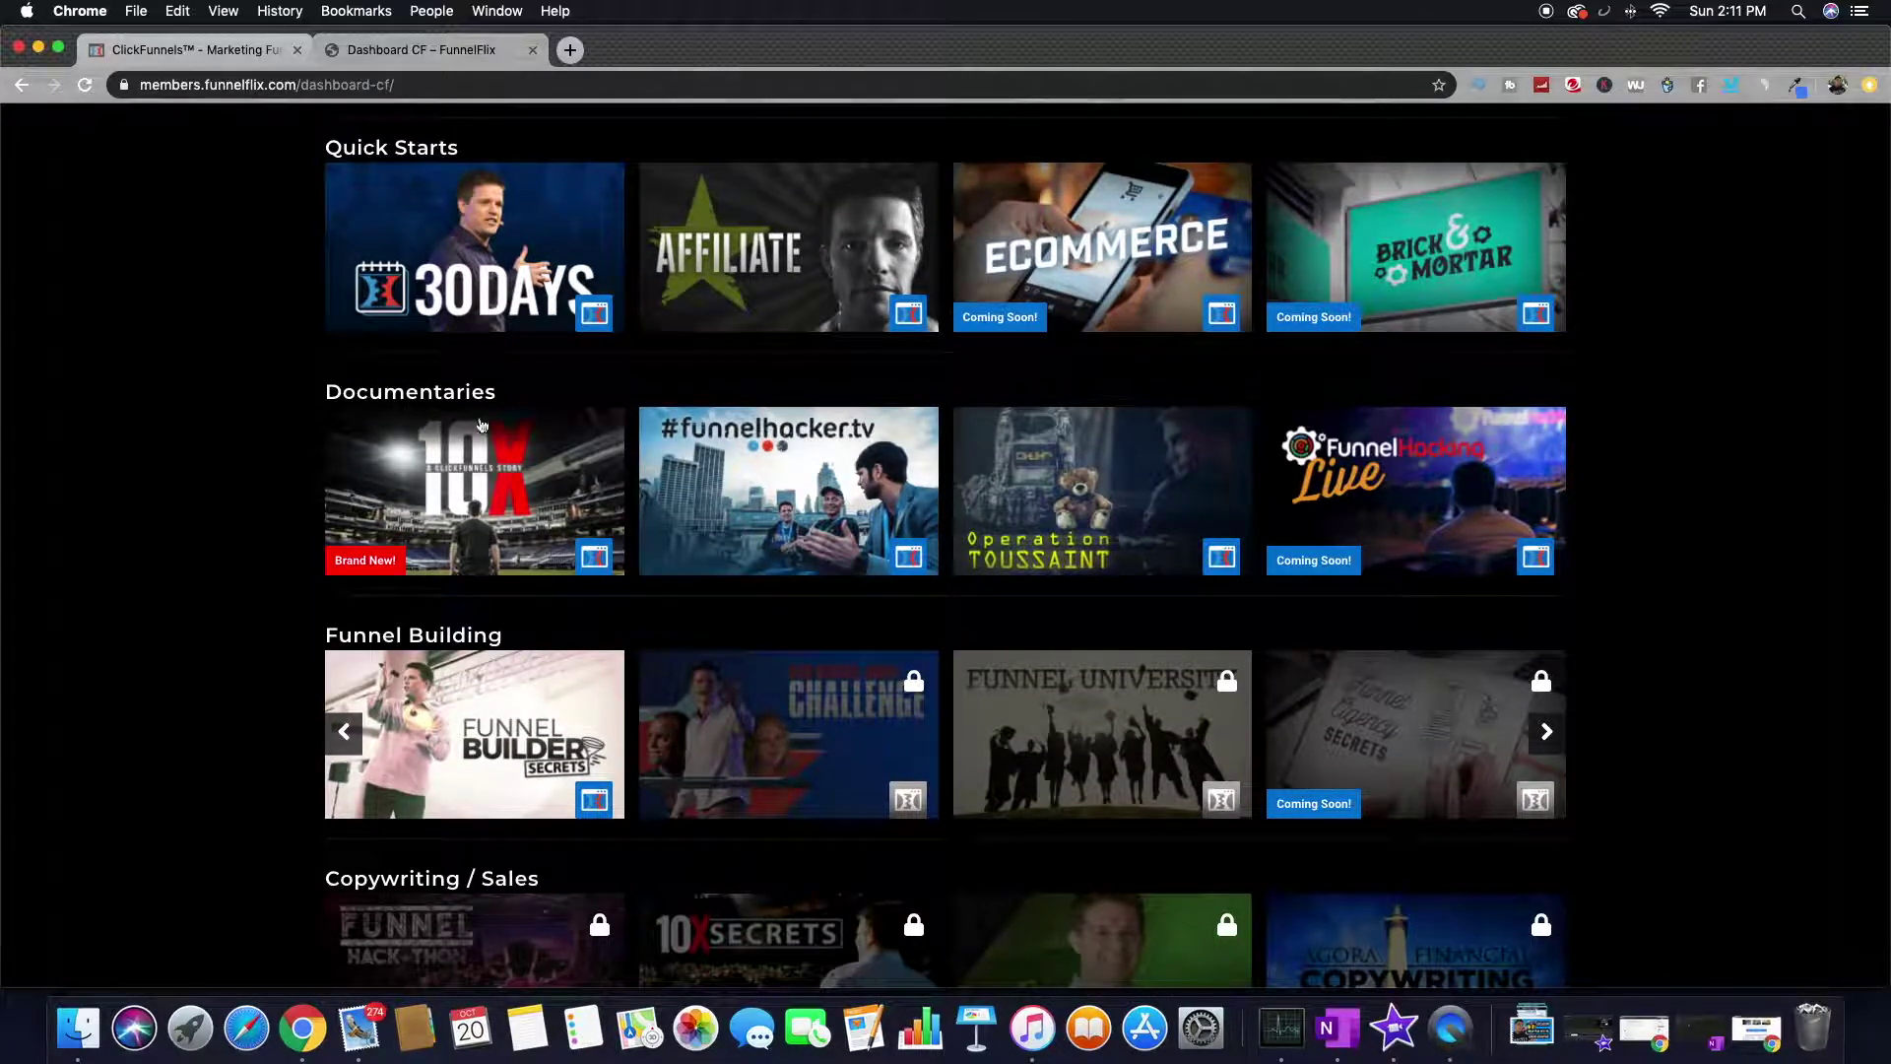
{"action": "scroll", "coordinate": [463, 540], "scroll_direction": "up", "scroll_amount": 1}
{"action": "scroll", "coordinate": [572, 527], "scroll_direction": "down", "scroll_amount": 6}
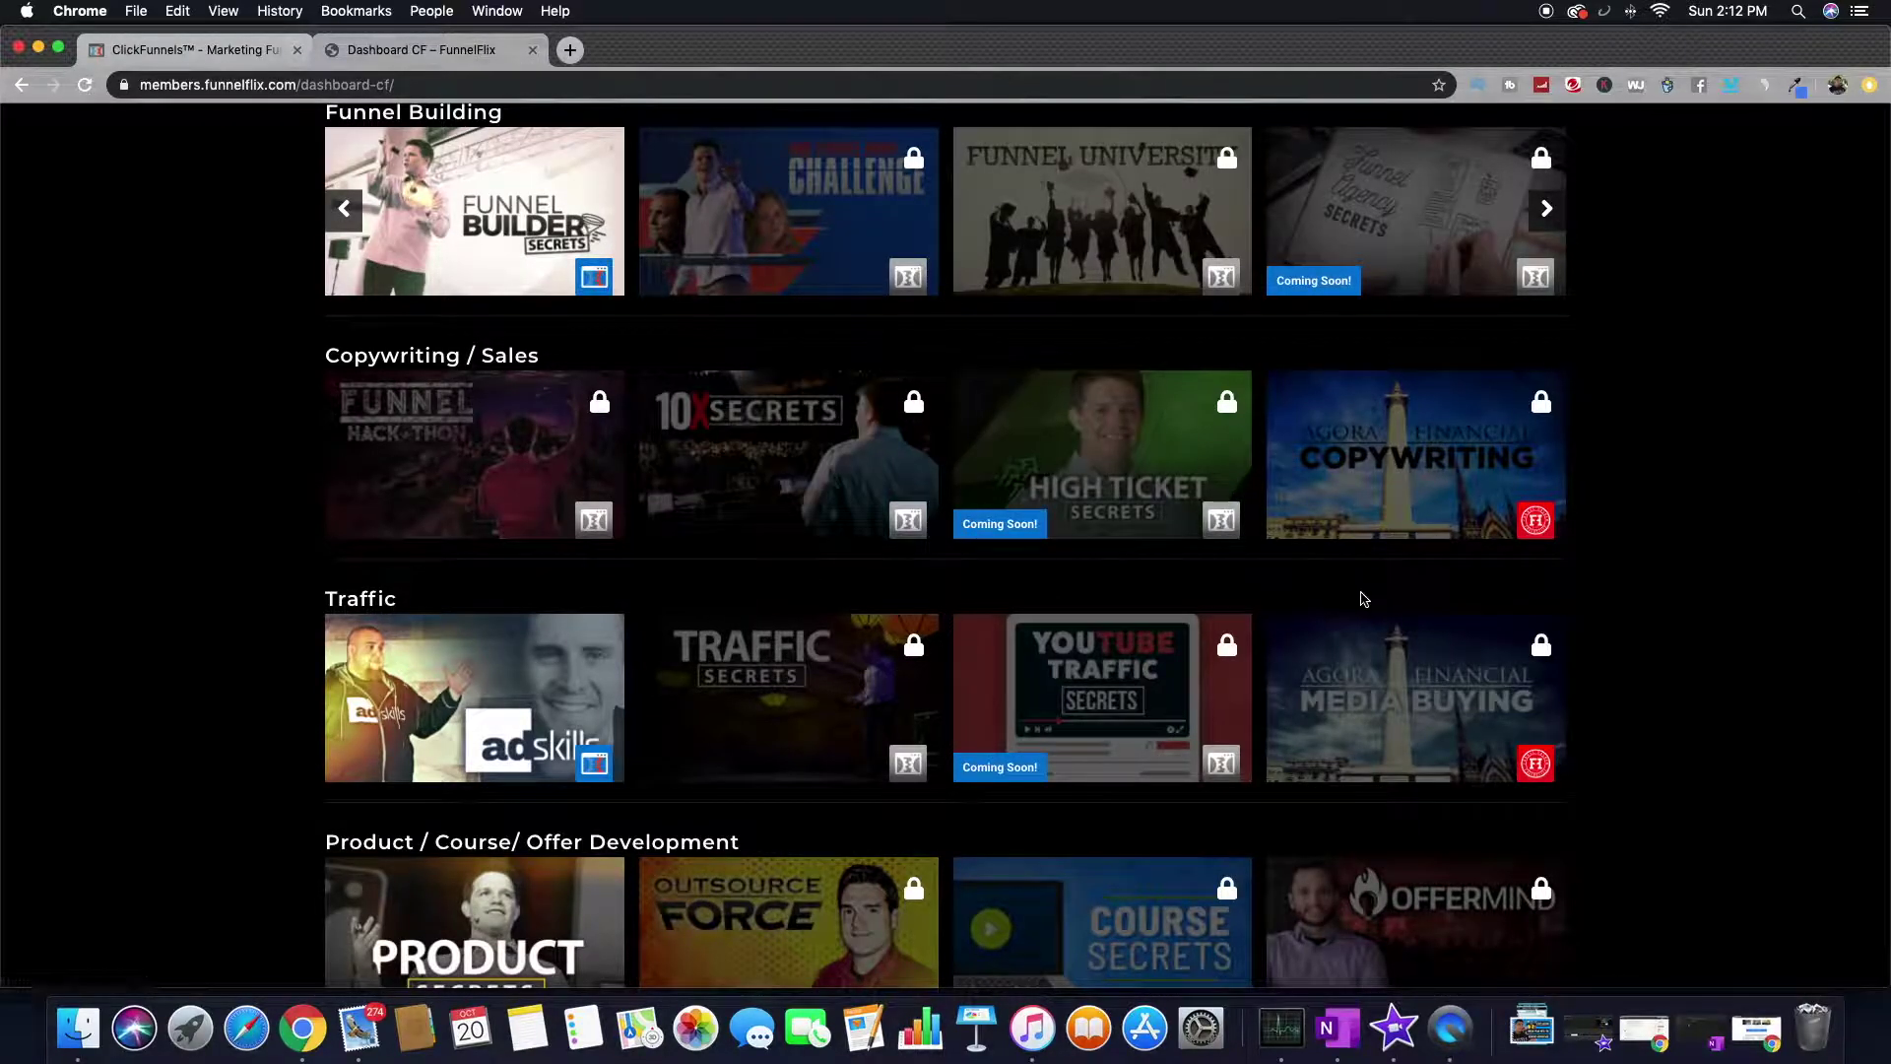
{"action": "scroll", "coordinate": [328, 712], "scroll_direction": "down", "scroll_amount": 1}
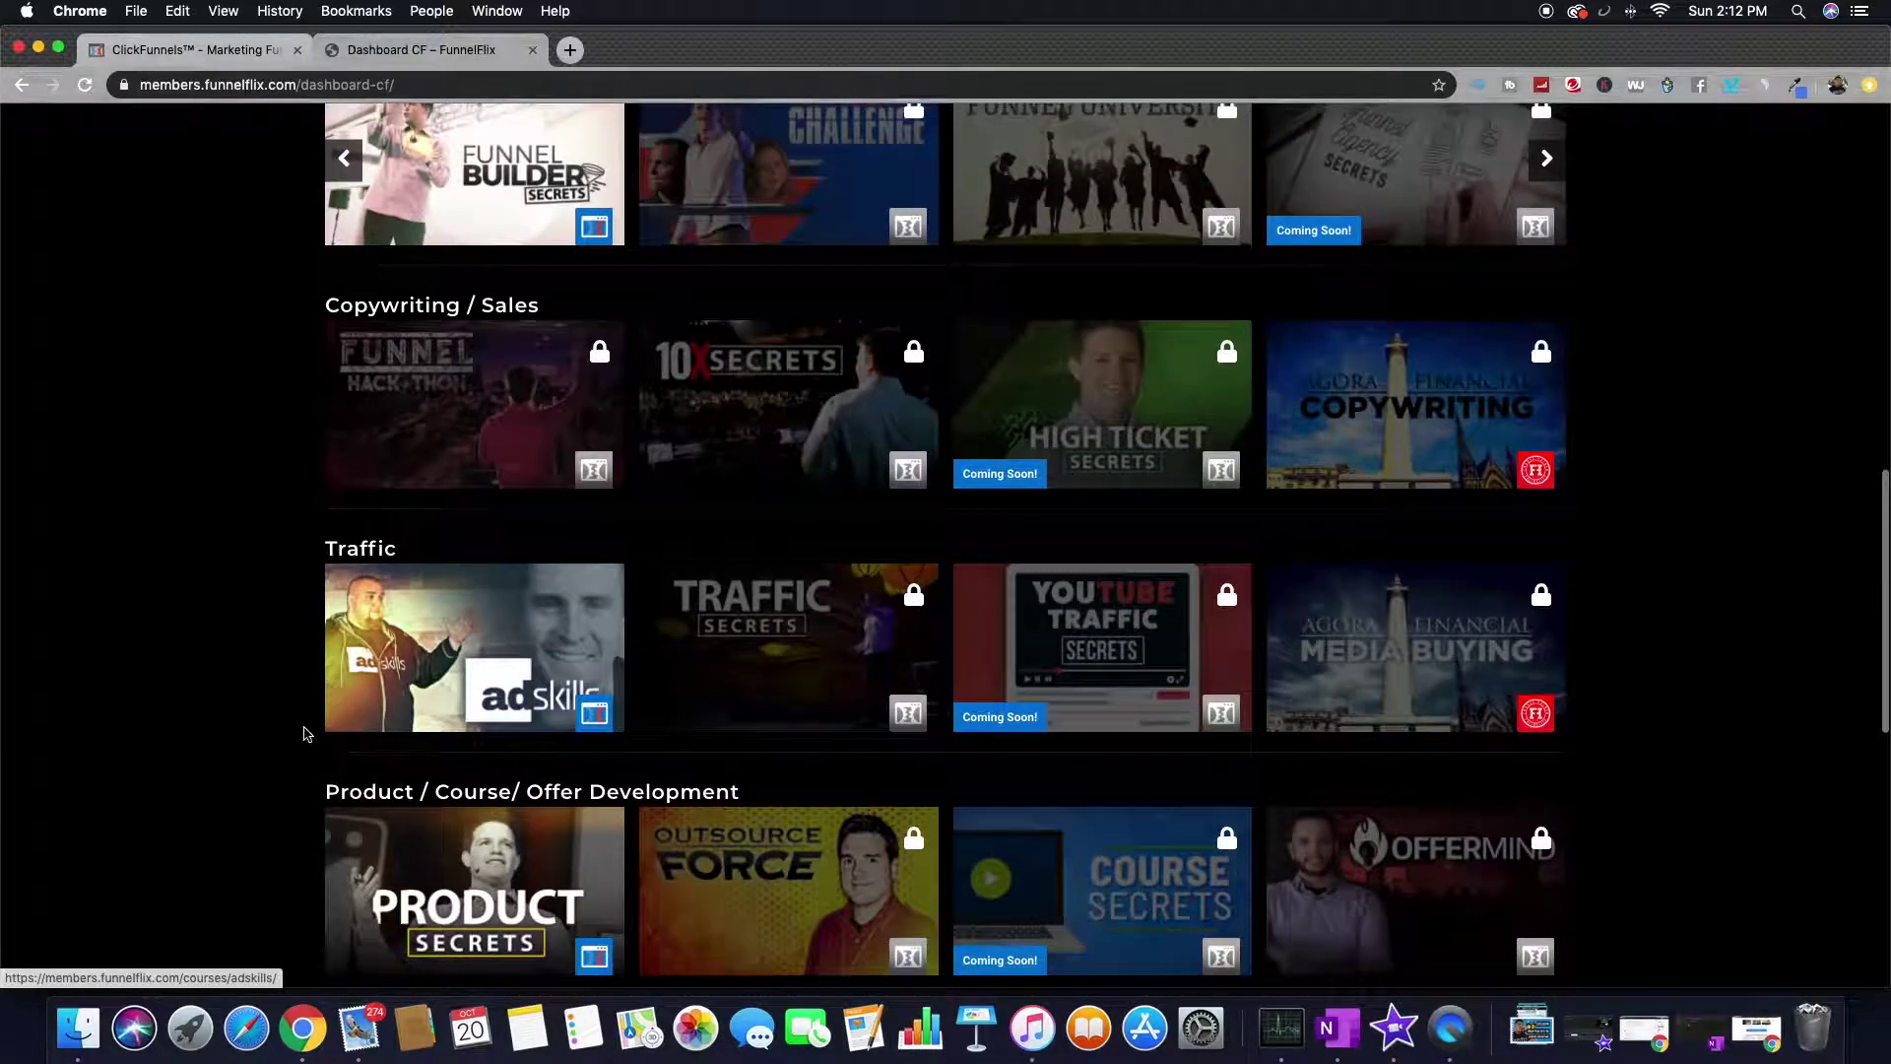
{"action": "scroll", "coordinate": [308, 734], "scroll_direction": "up", "scroll_amount": 4}
{"action": "scroll", "coordinate": [306, 734], "scroll_direction": "up", "scroll_amount": 9}
{"action": "scroll", "coordinate": [823, 642], "scroll_direction": "down", "scroll_amount": 4}
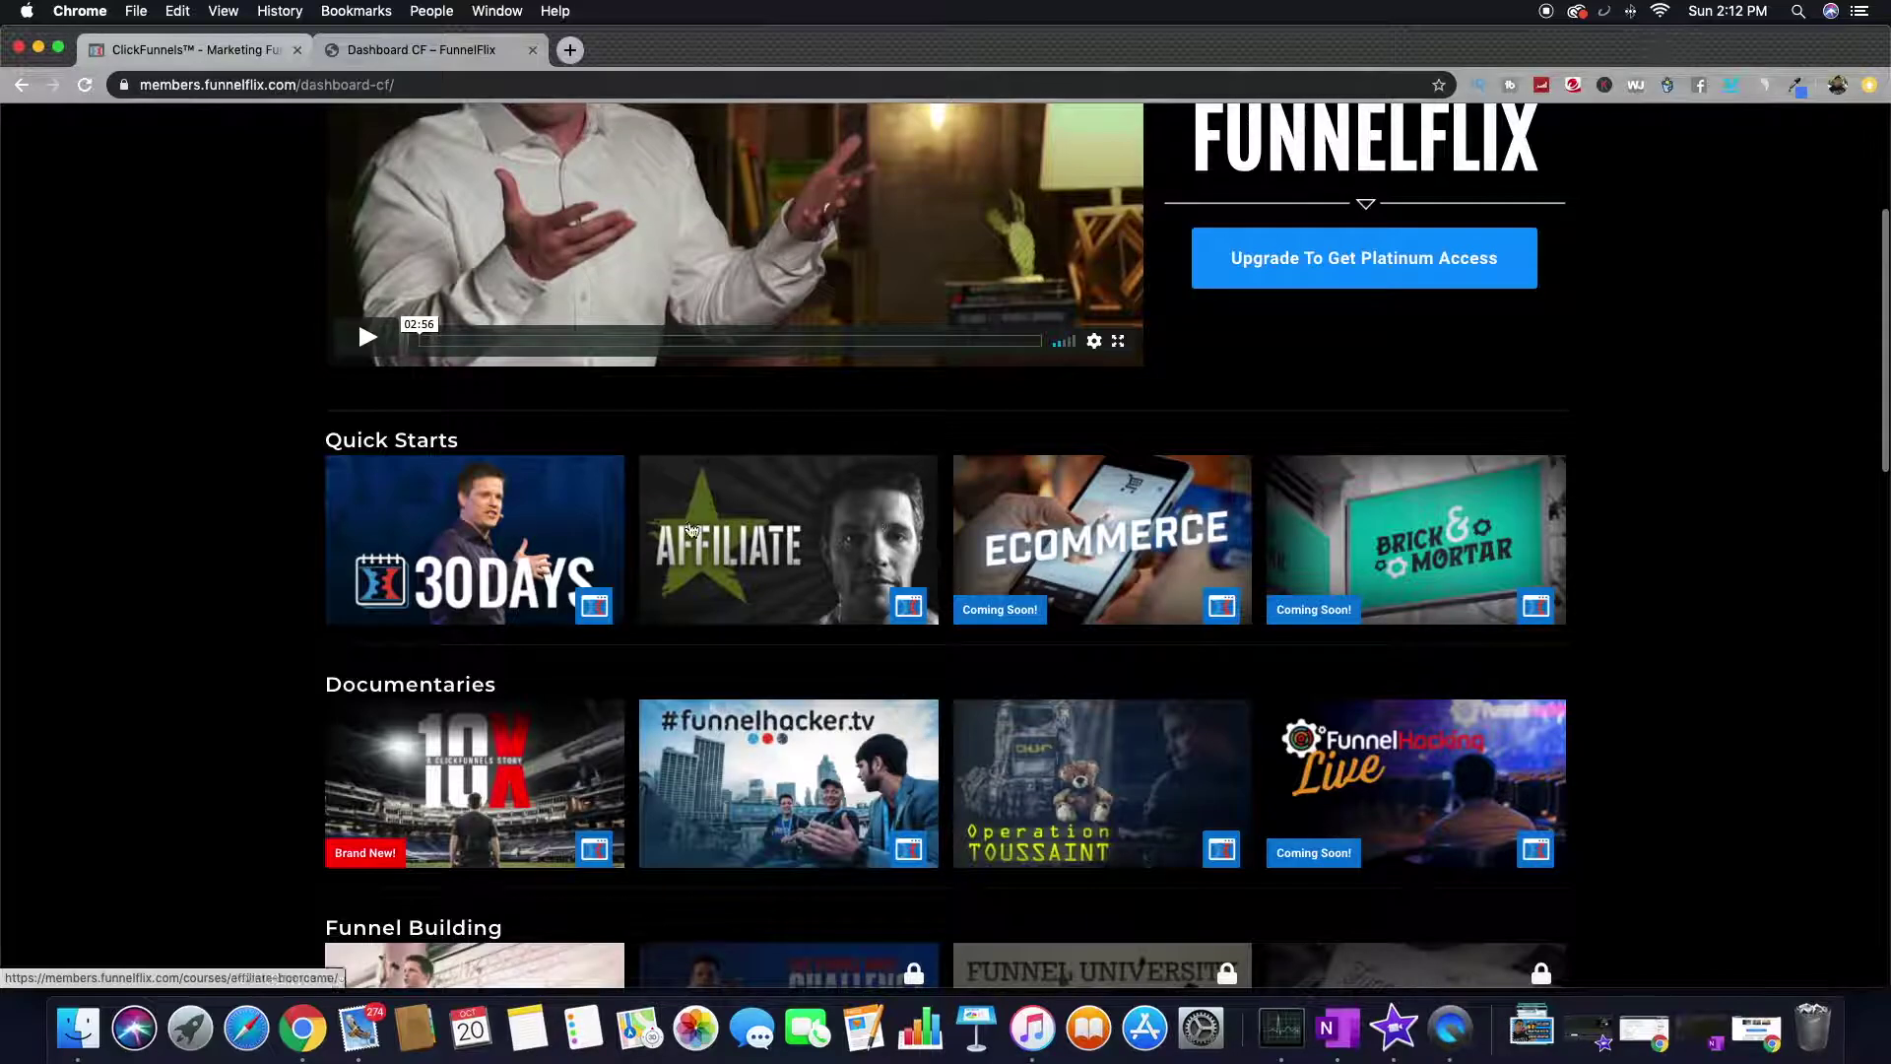
{"action": "scroll", "coordinate": [646, 689], "scroll_direction": "down", "scroll_amount": 10}
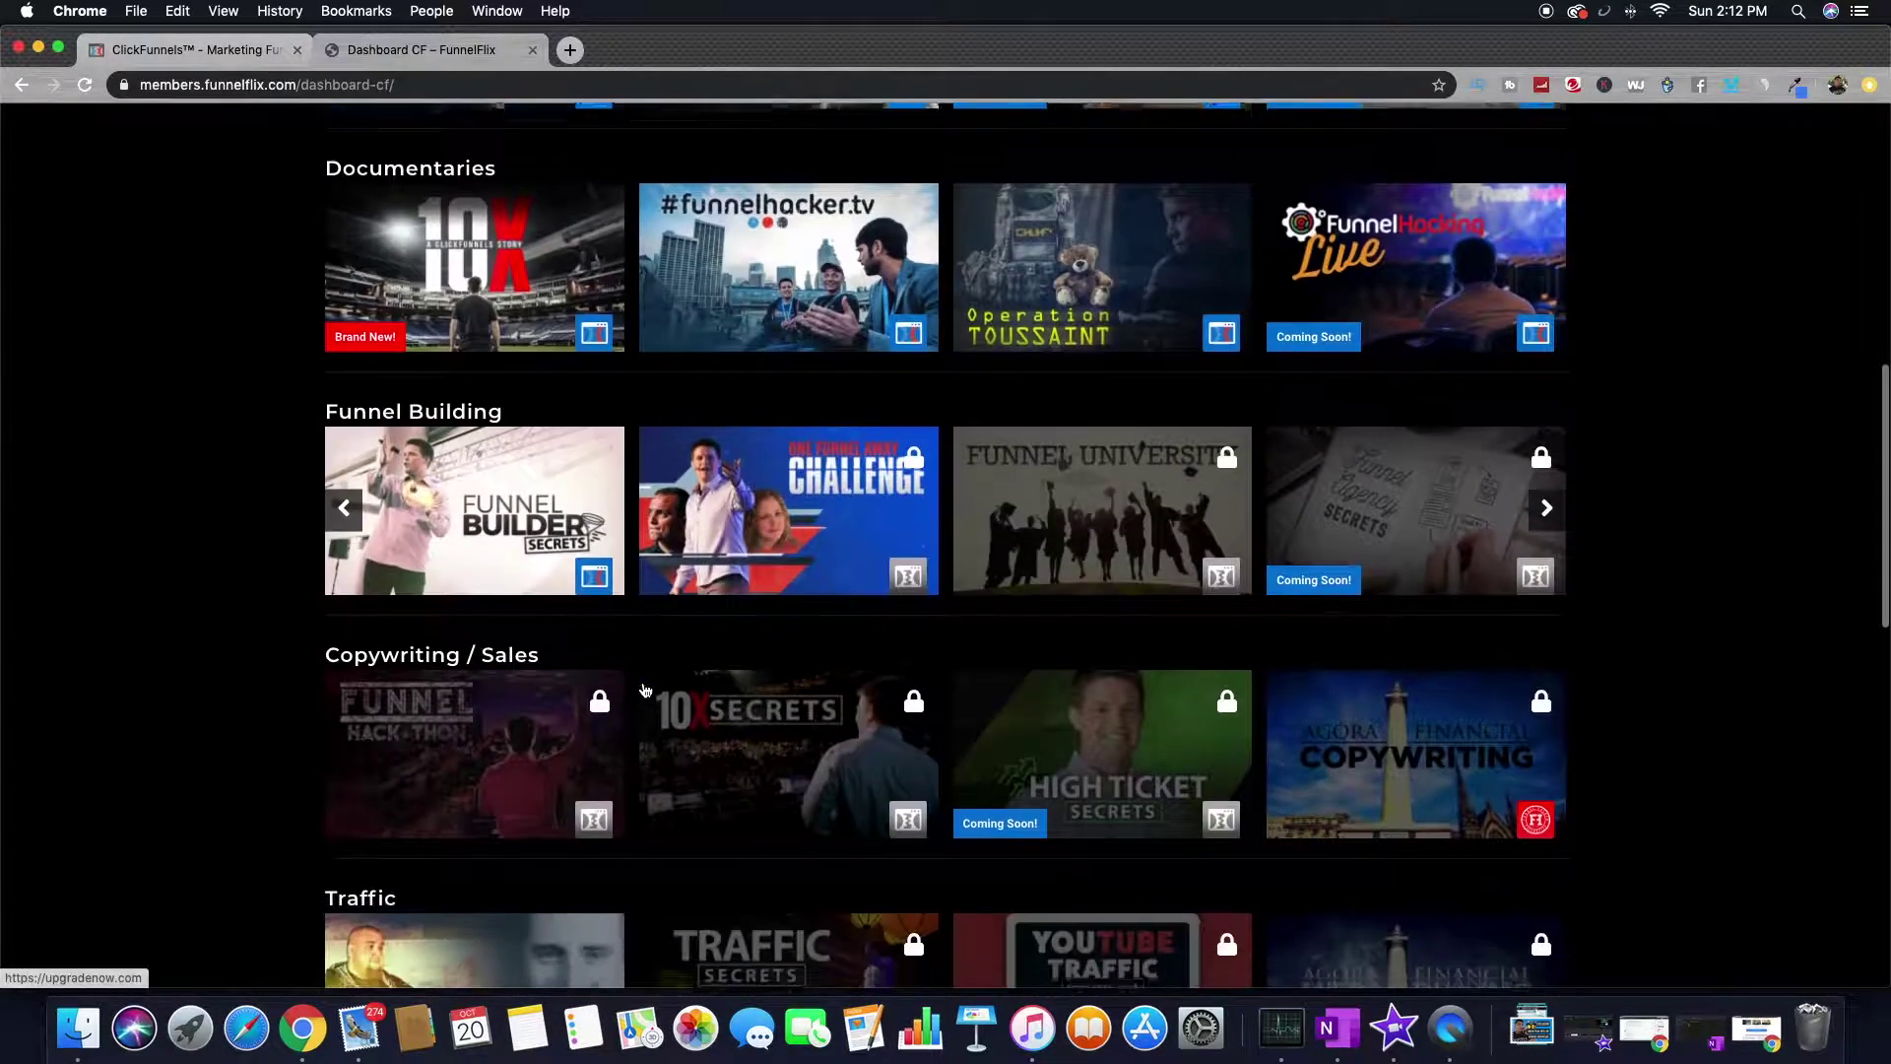
{"action": "scroll", "coordinate": [645, 690], "scroll_direction": "down", "scroll_amount": 4}
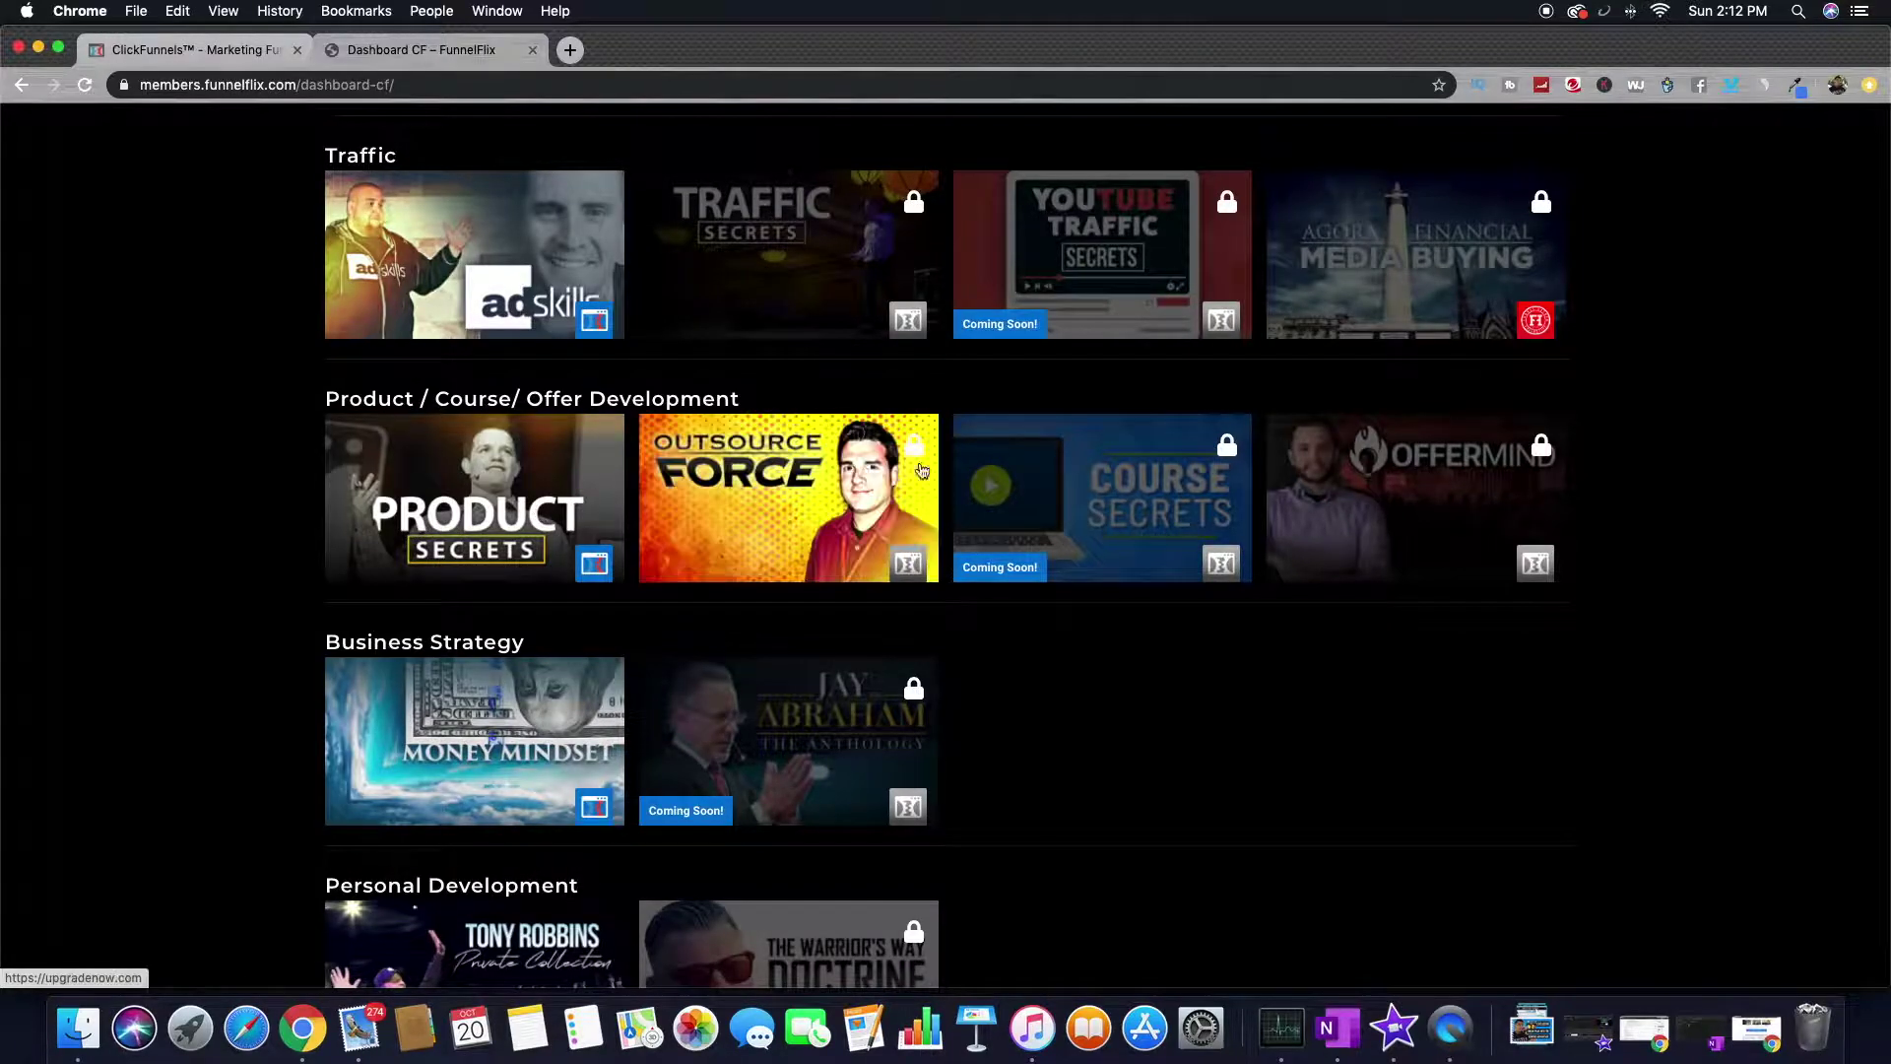
{"action": "scroll", "coordinate": [904, 451], "scroll_direction": "up", "scroll_amount": 2}
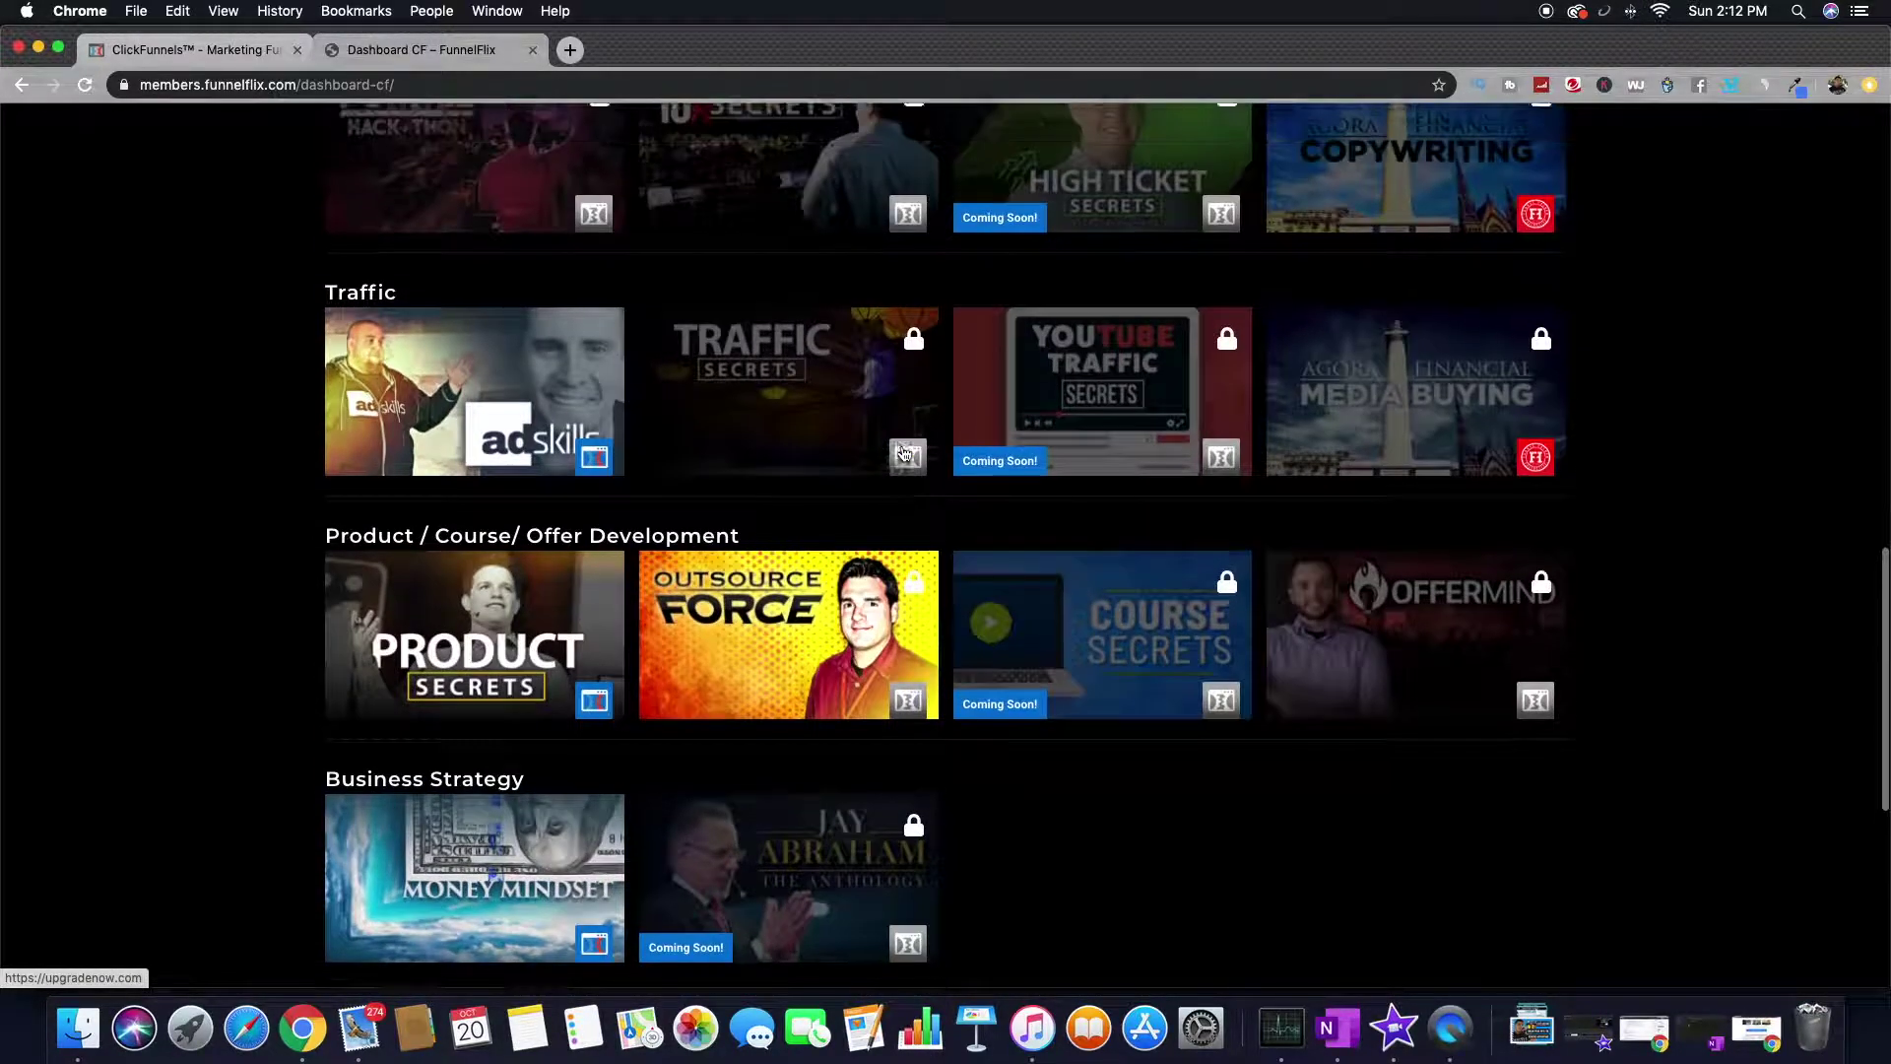
{"action": "scroll", "coordinate": [904, 451], "scroll_direction": "up", "scroll_amount": 2}
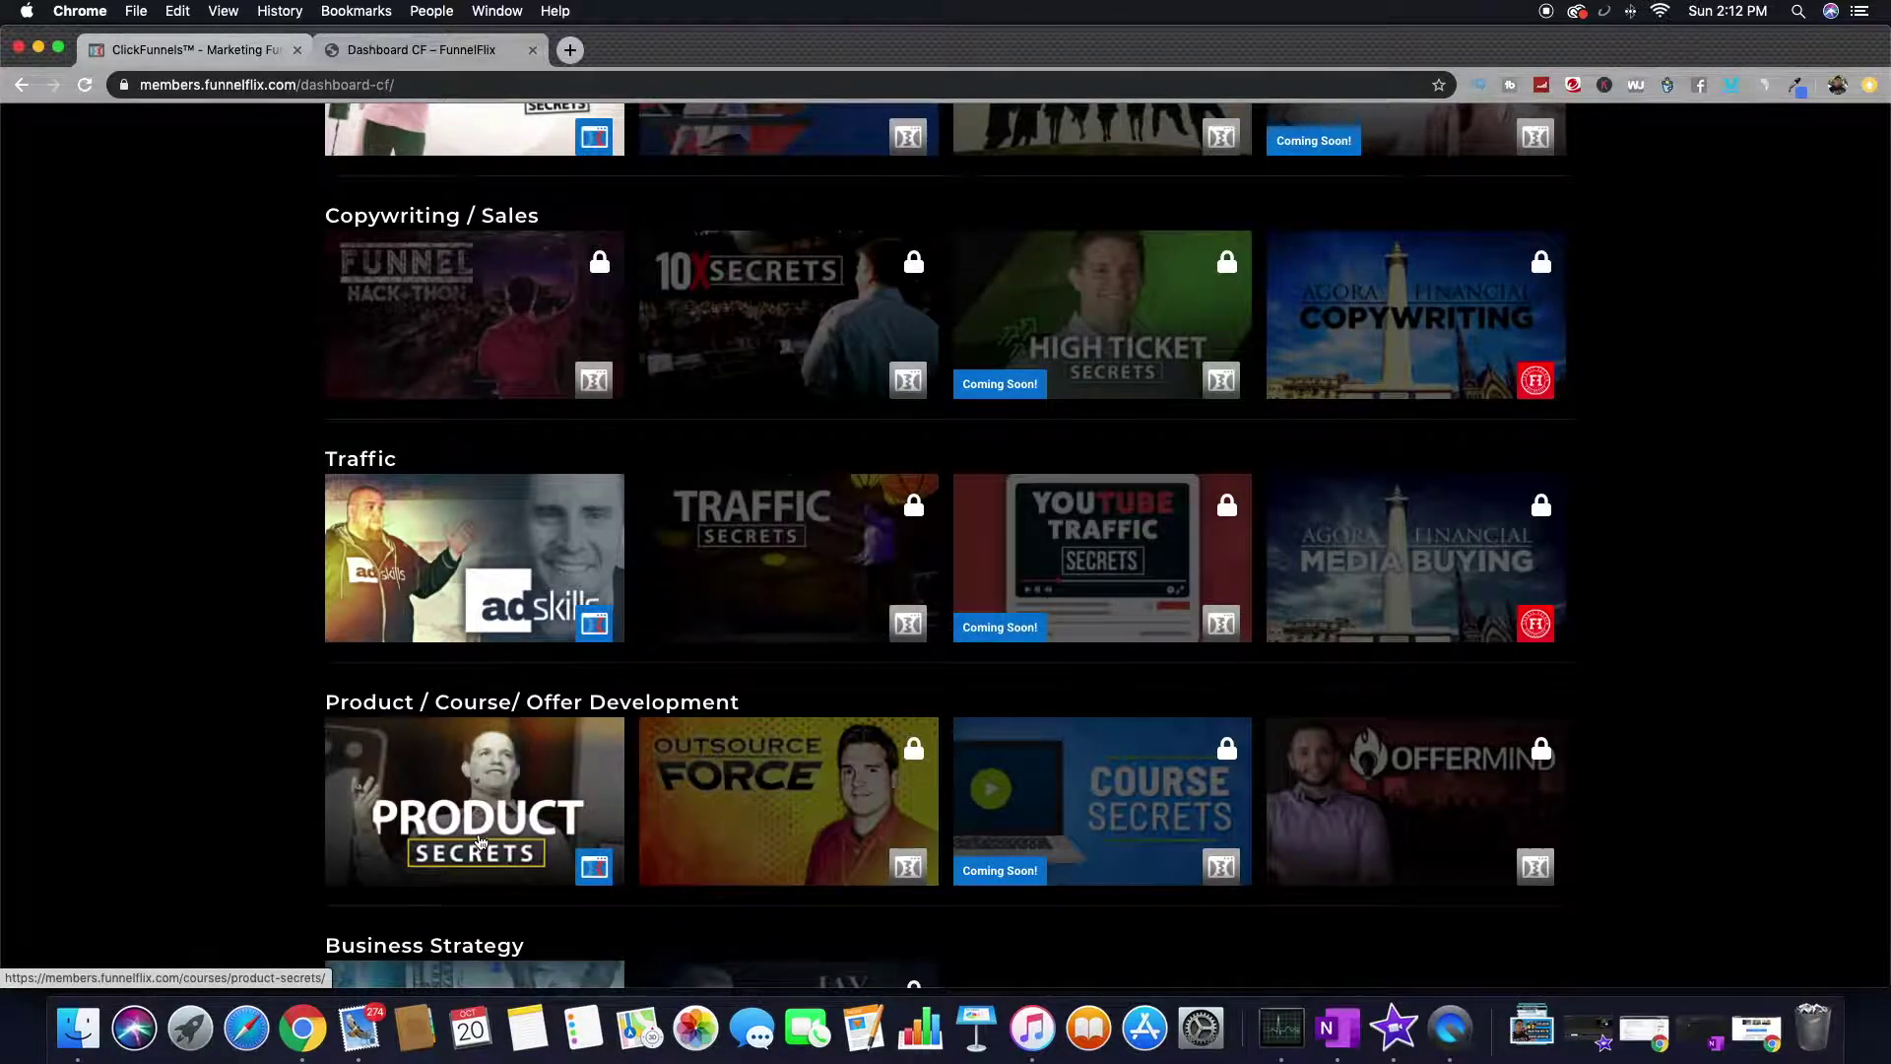
{"action": "scroll", "coordinate": [480, 841], "scroll_direction": "down", "scroll_amount": 5}
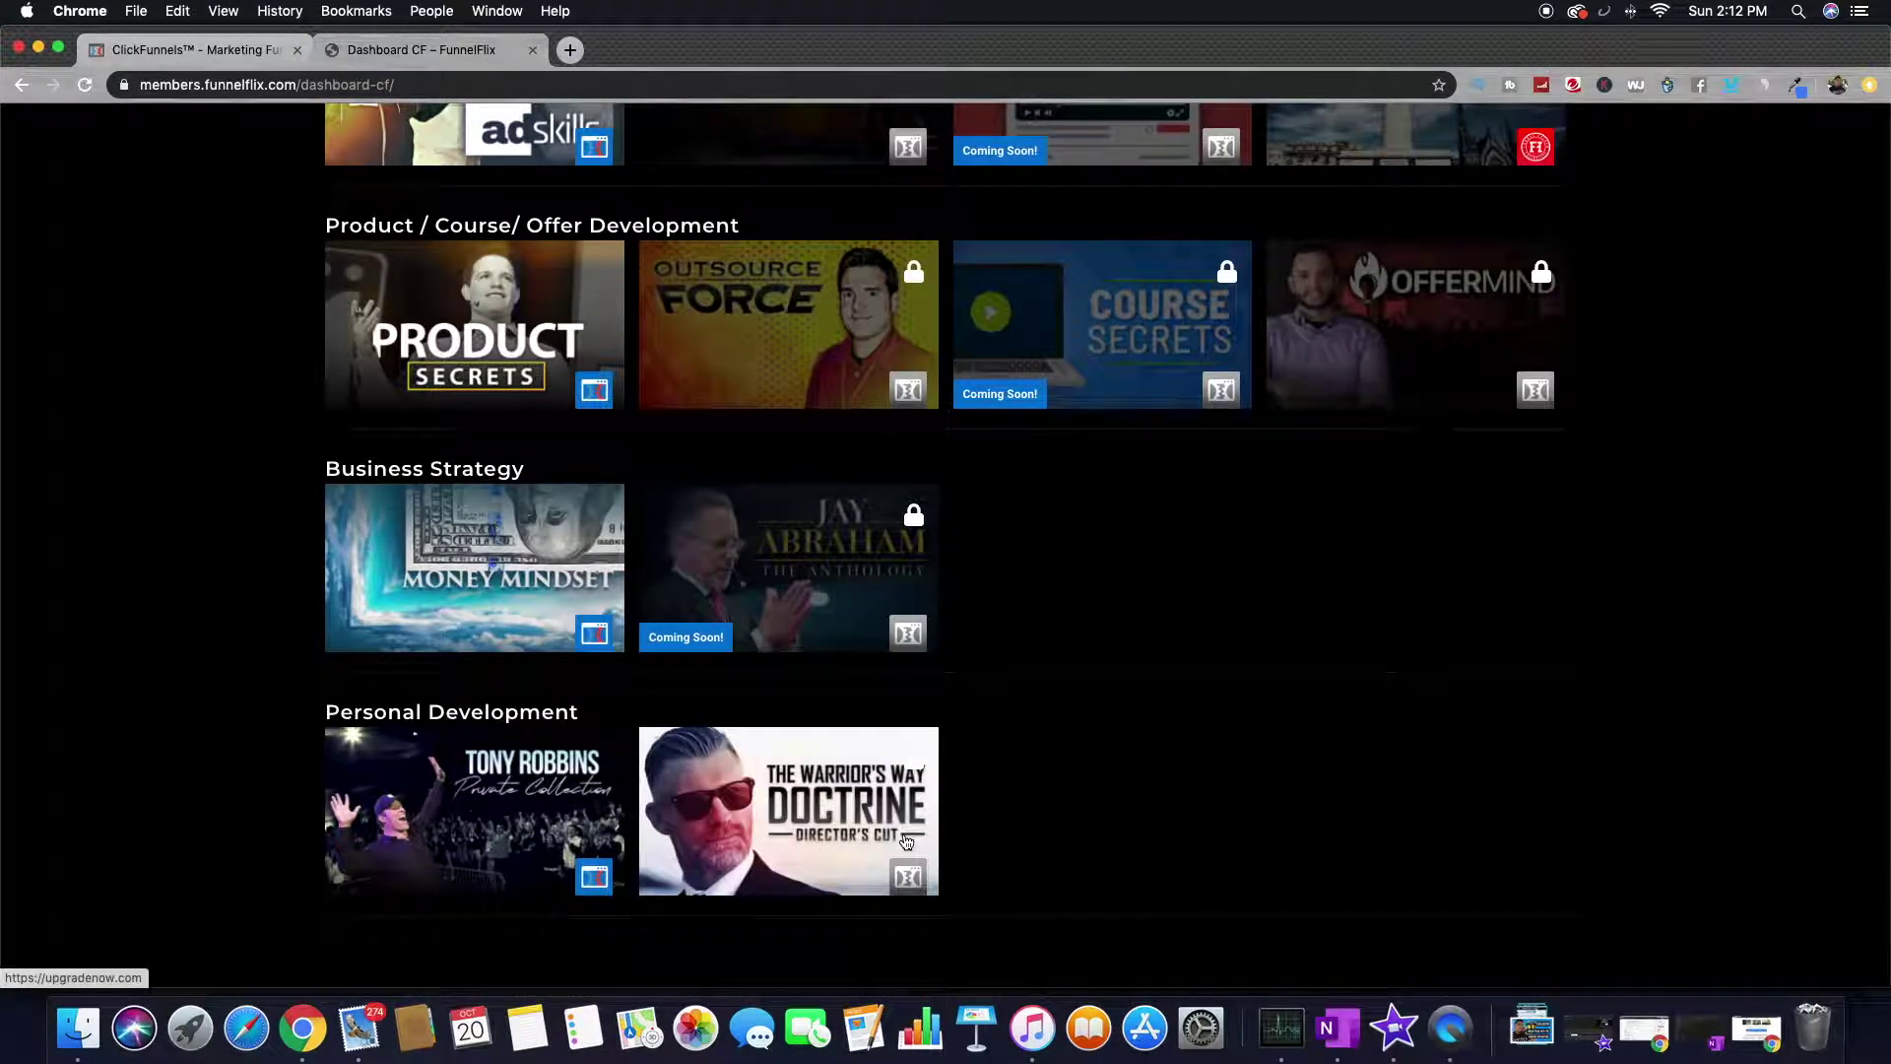
{"action": "scroll", "coordinate": [321, 726], "scroll_direction": "down", "scroll_amount": 3}
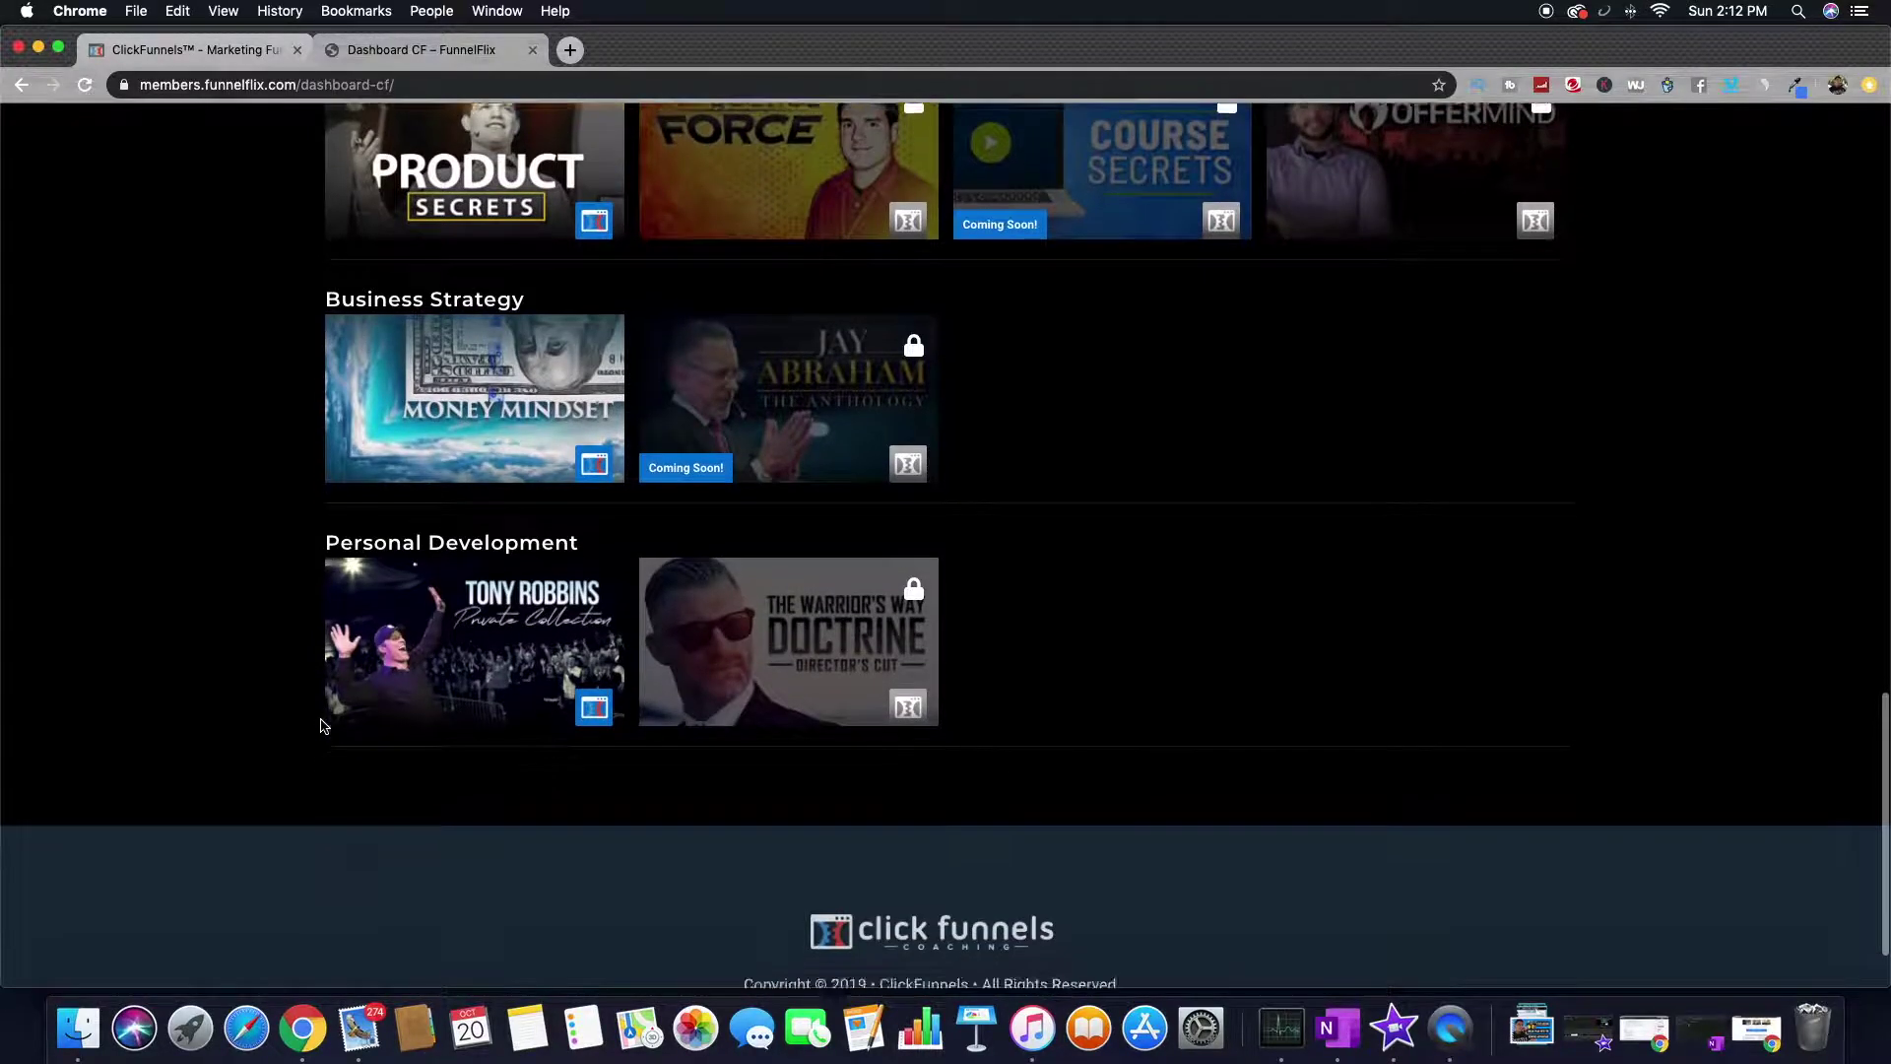
{"action": "scroll", "coordinate": [324, 726], "scroll_direction": "up", "scroll_amount": 20}
{"action": "scroll", "coordinate": [321, 726], "scroll_direction": "down", "scroll_amount": 1}
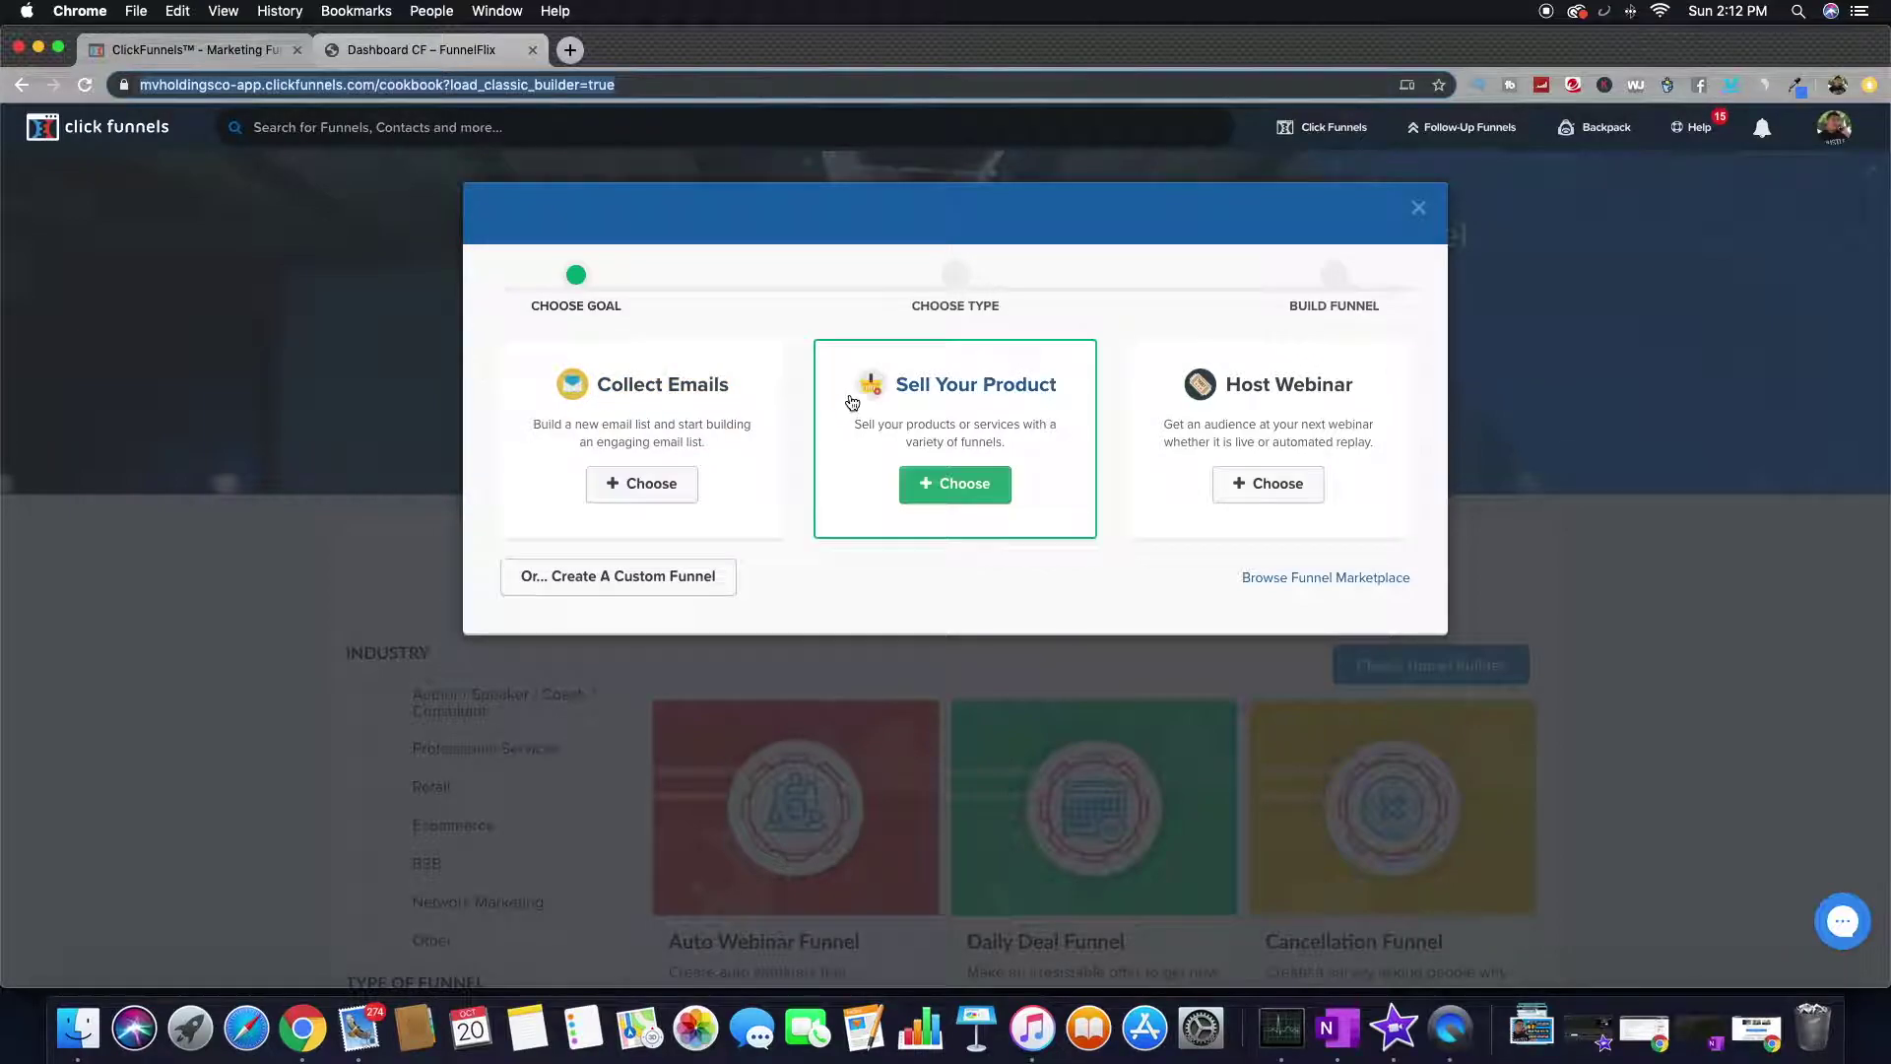
- Close the Choose Goal dialog, find Homepage Funnel in the Cookbook and select it
{"action": "left_click", "coordinate": [370, 426]}
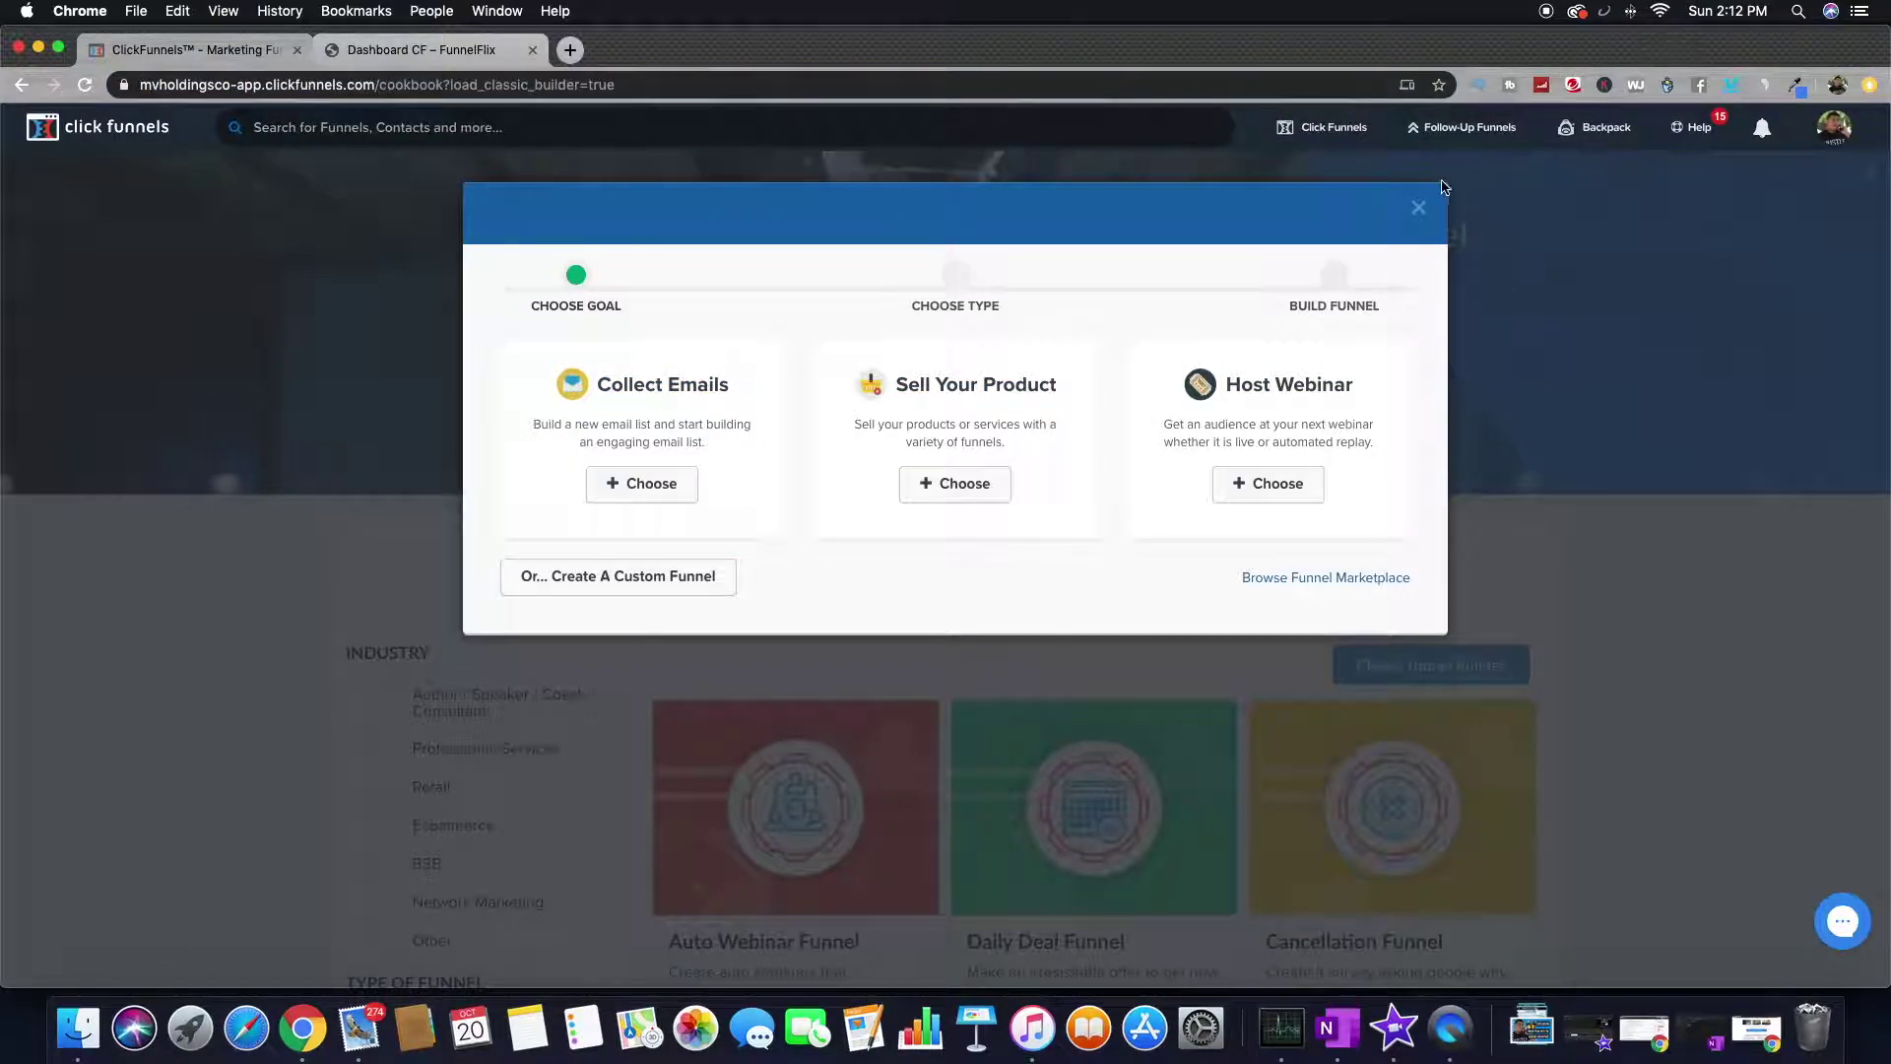
{"action": "left_click", "coordinate": [1418, 208]}
{"action": "scroll", "coordinate": [706, 546], "scroll_direction": "down", "scroll_amount": 15}
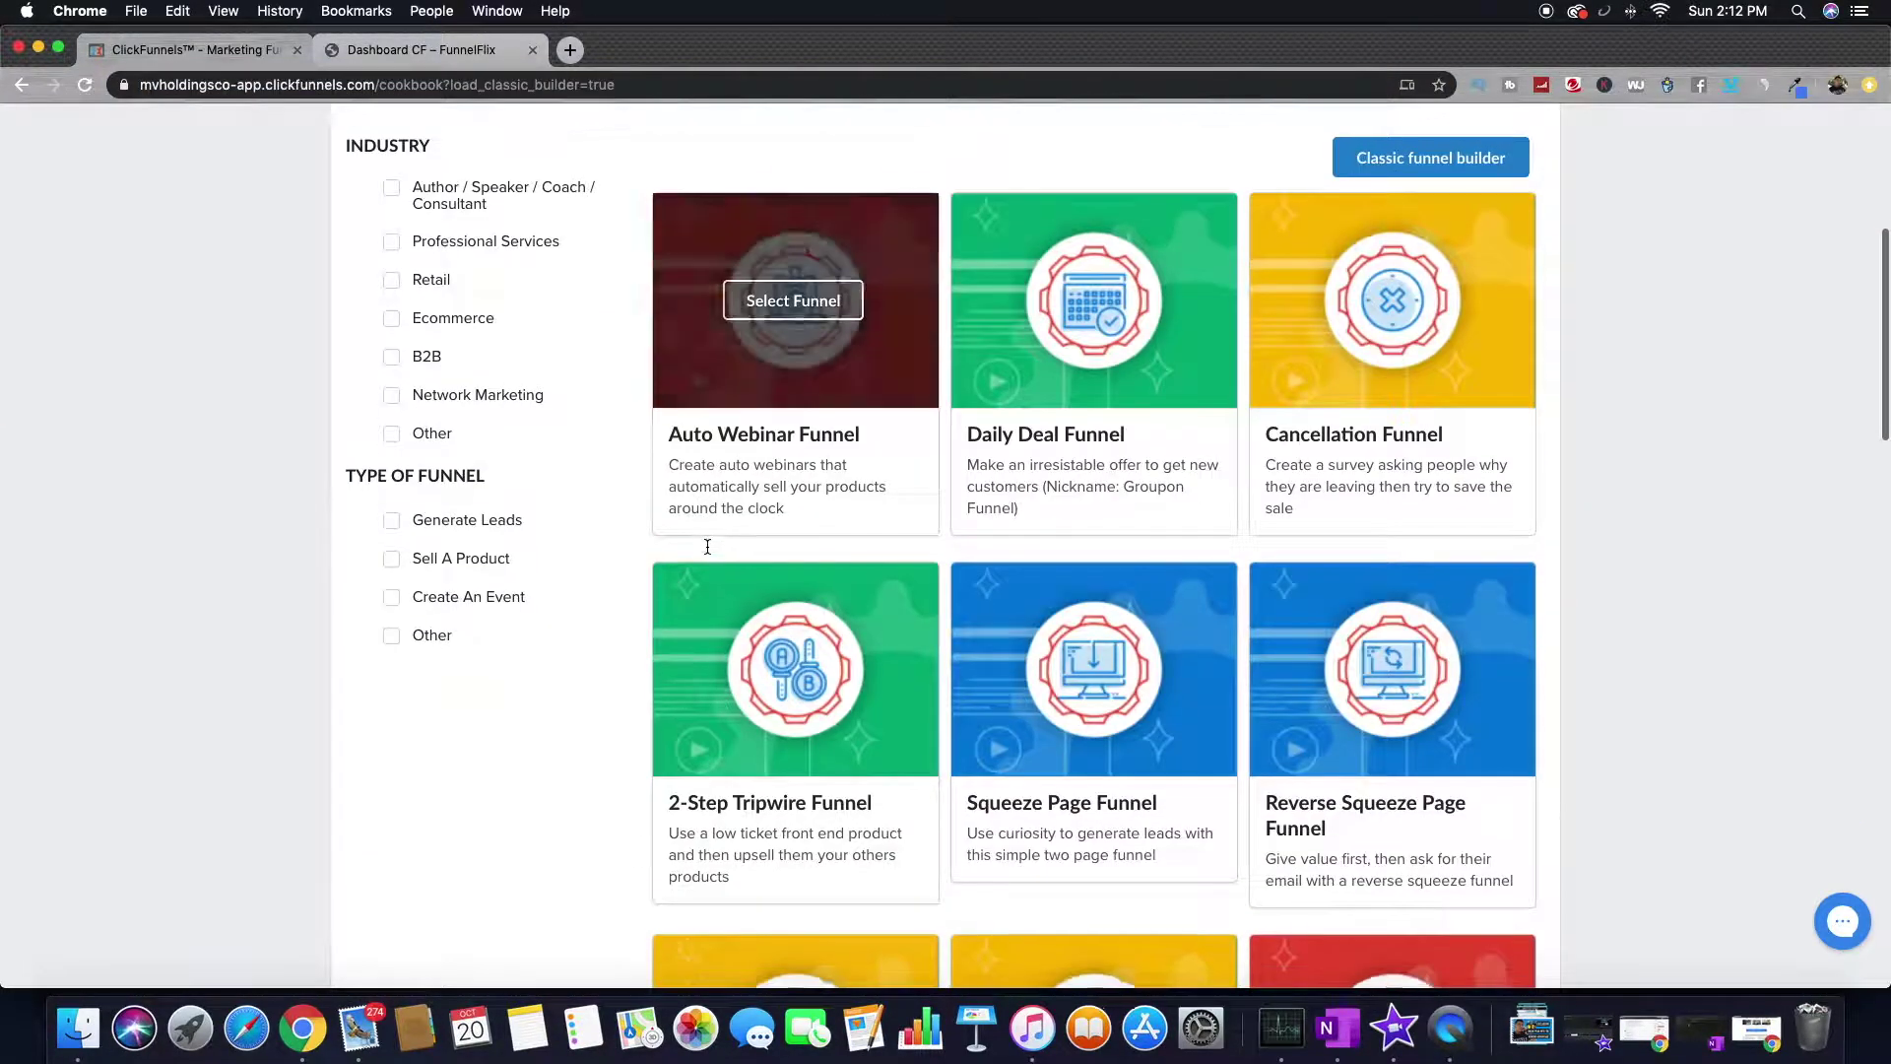
{"action": "scroll", "coordinate": [707, 545], "scroll_direction": "down", "scroll_amount": 3}
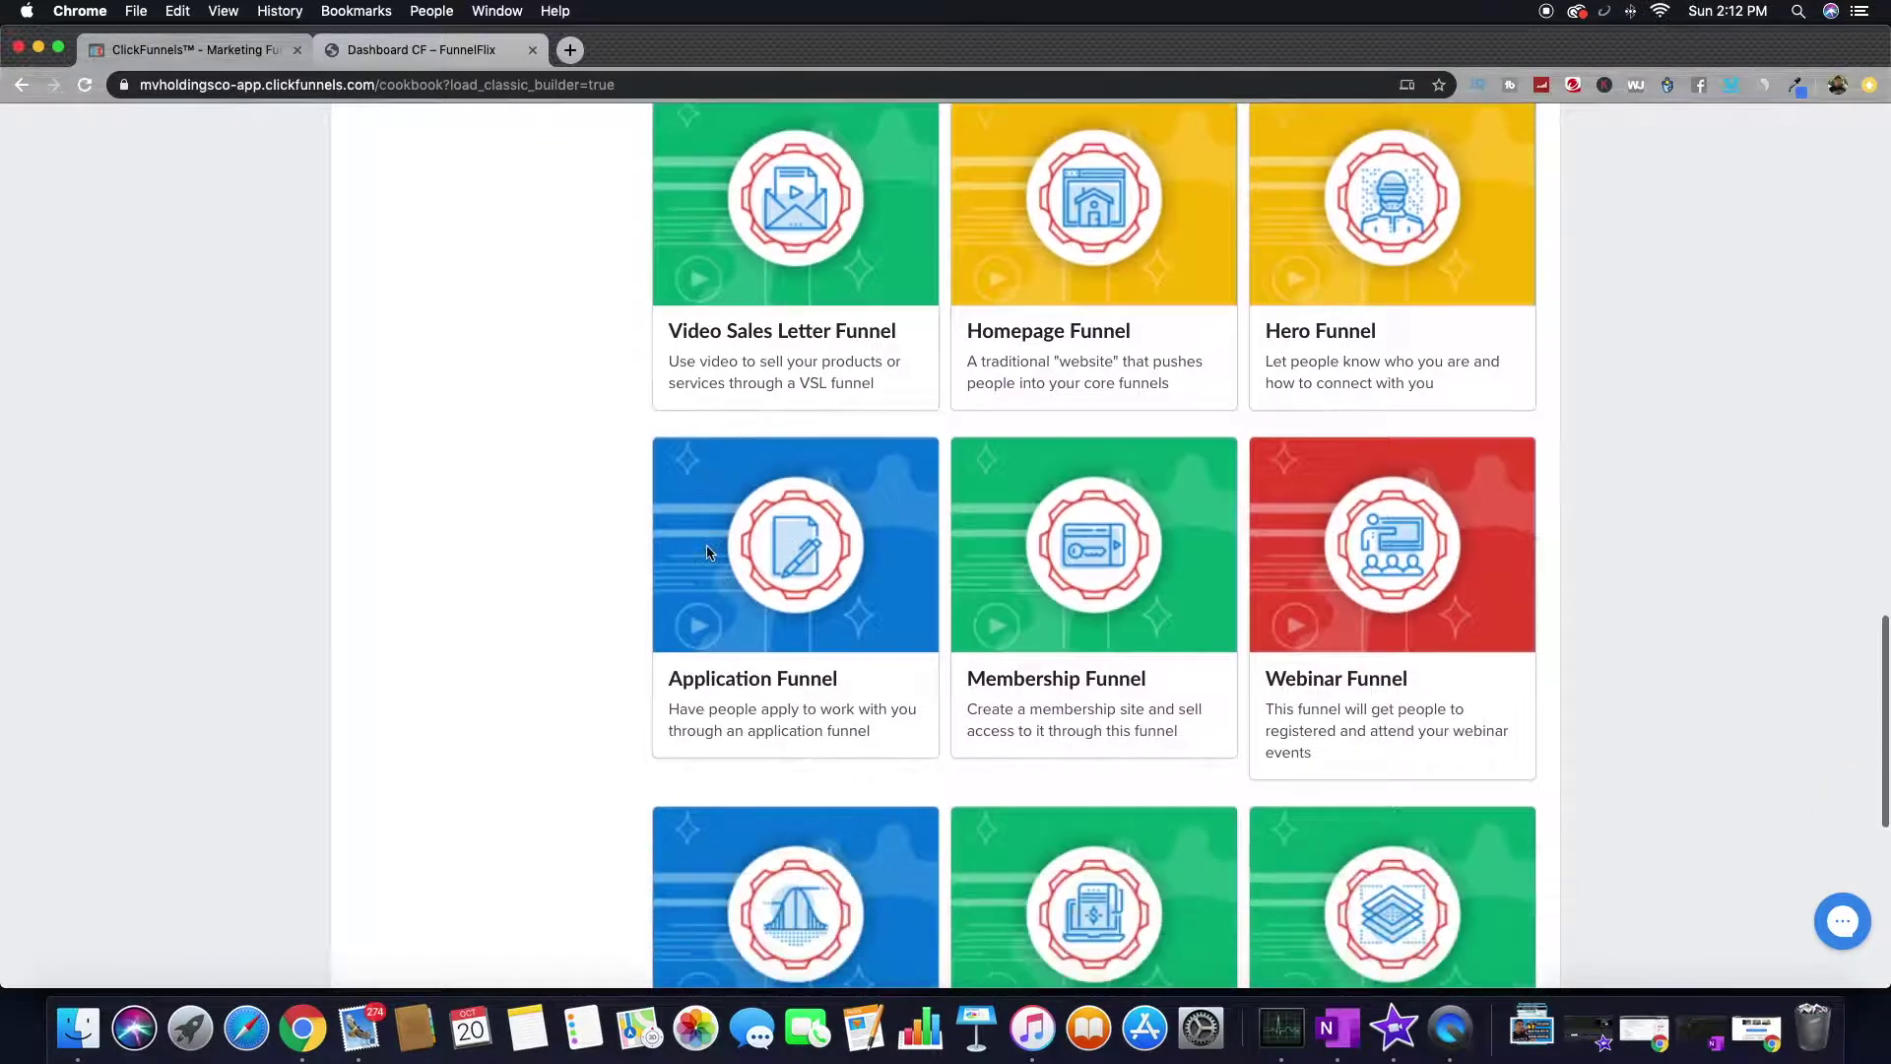
{"action": "scroll", "coordinate": [706, 546], "scroll_direction": "up", "scroll_amount": 6}
{"action": "scroll", "coordinate": [707, 545], "scroll_direction": "down", "scroll_amount": 4}
{"action": "scroll", "coordinate": [706, 546], "scroll_direction": "down", "scroll_amount": 1}
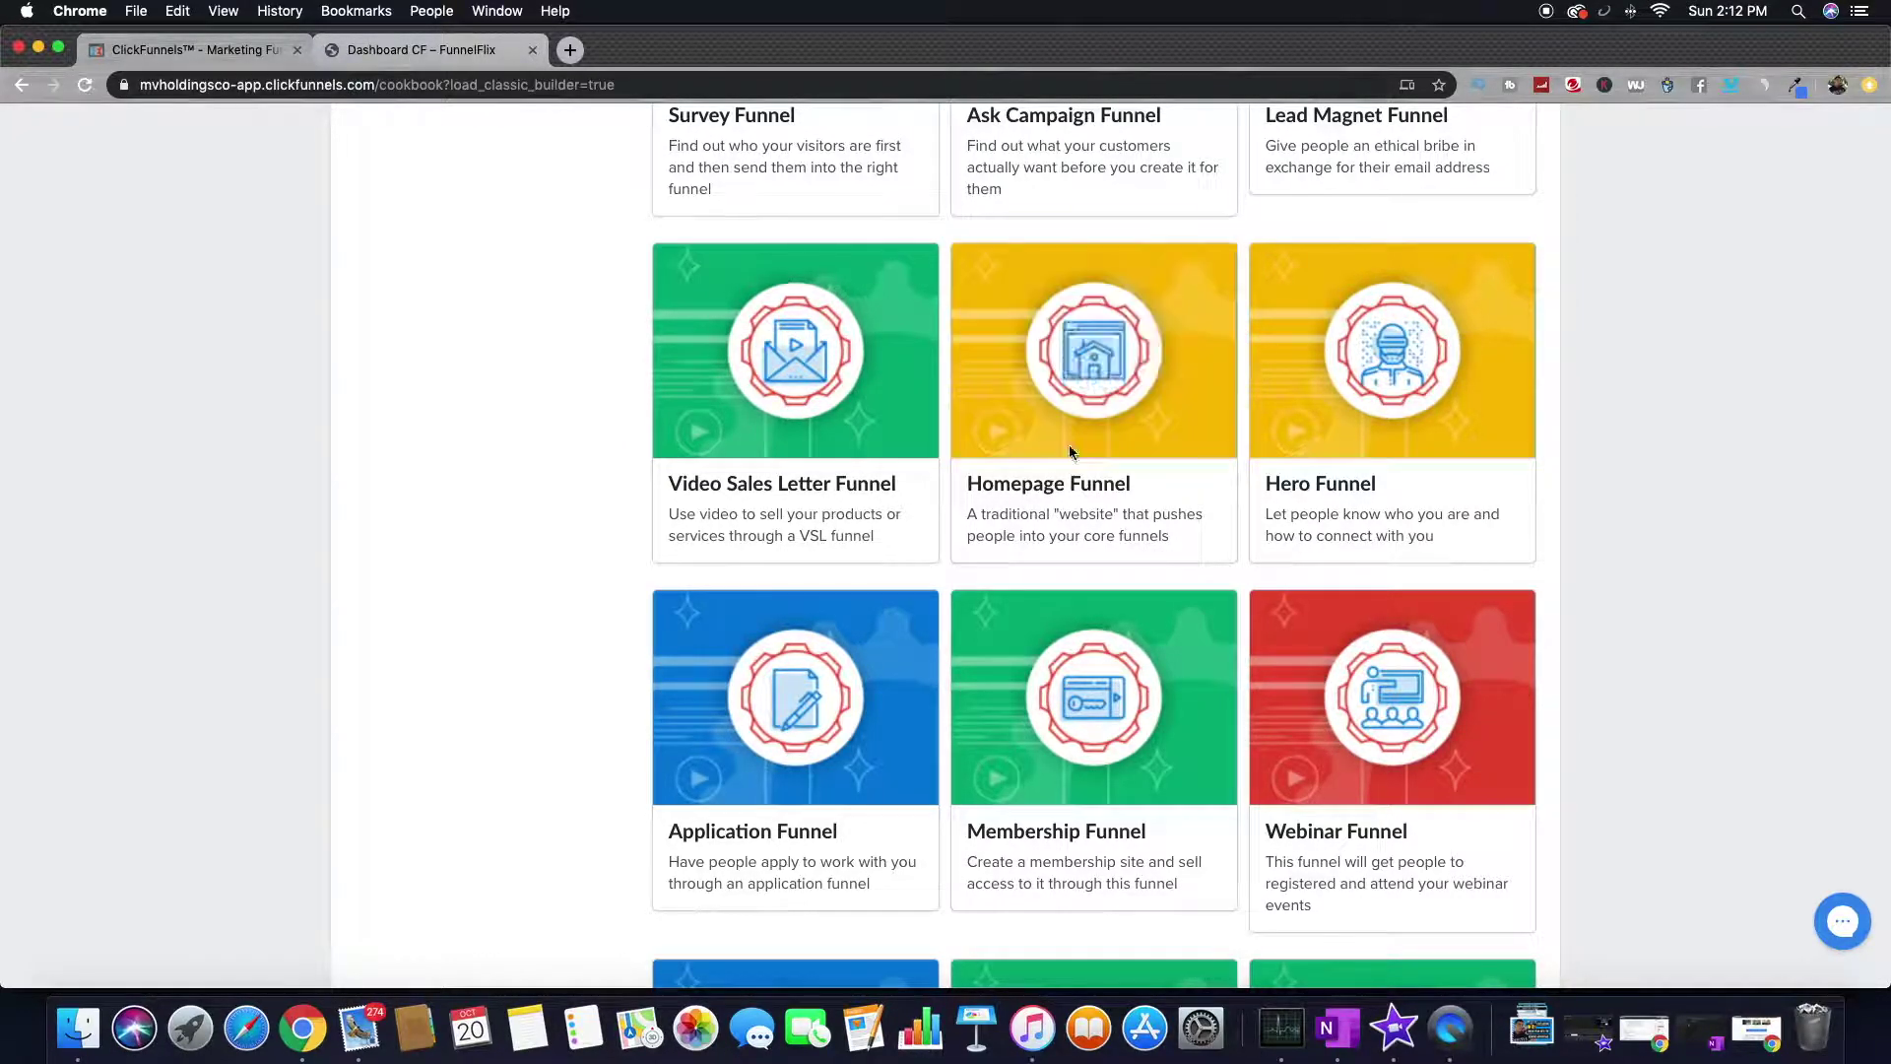
{"action": "left_click_drag", "start_coordinate": [994, 484], "coordinate": [1145, 492]}
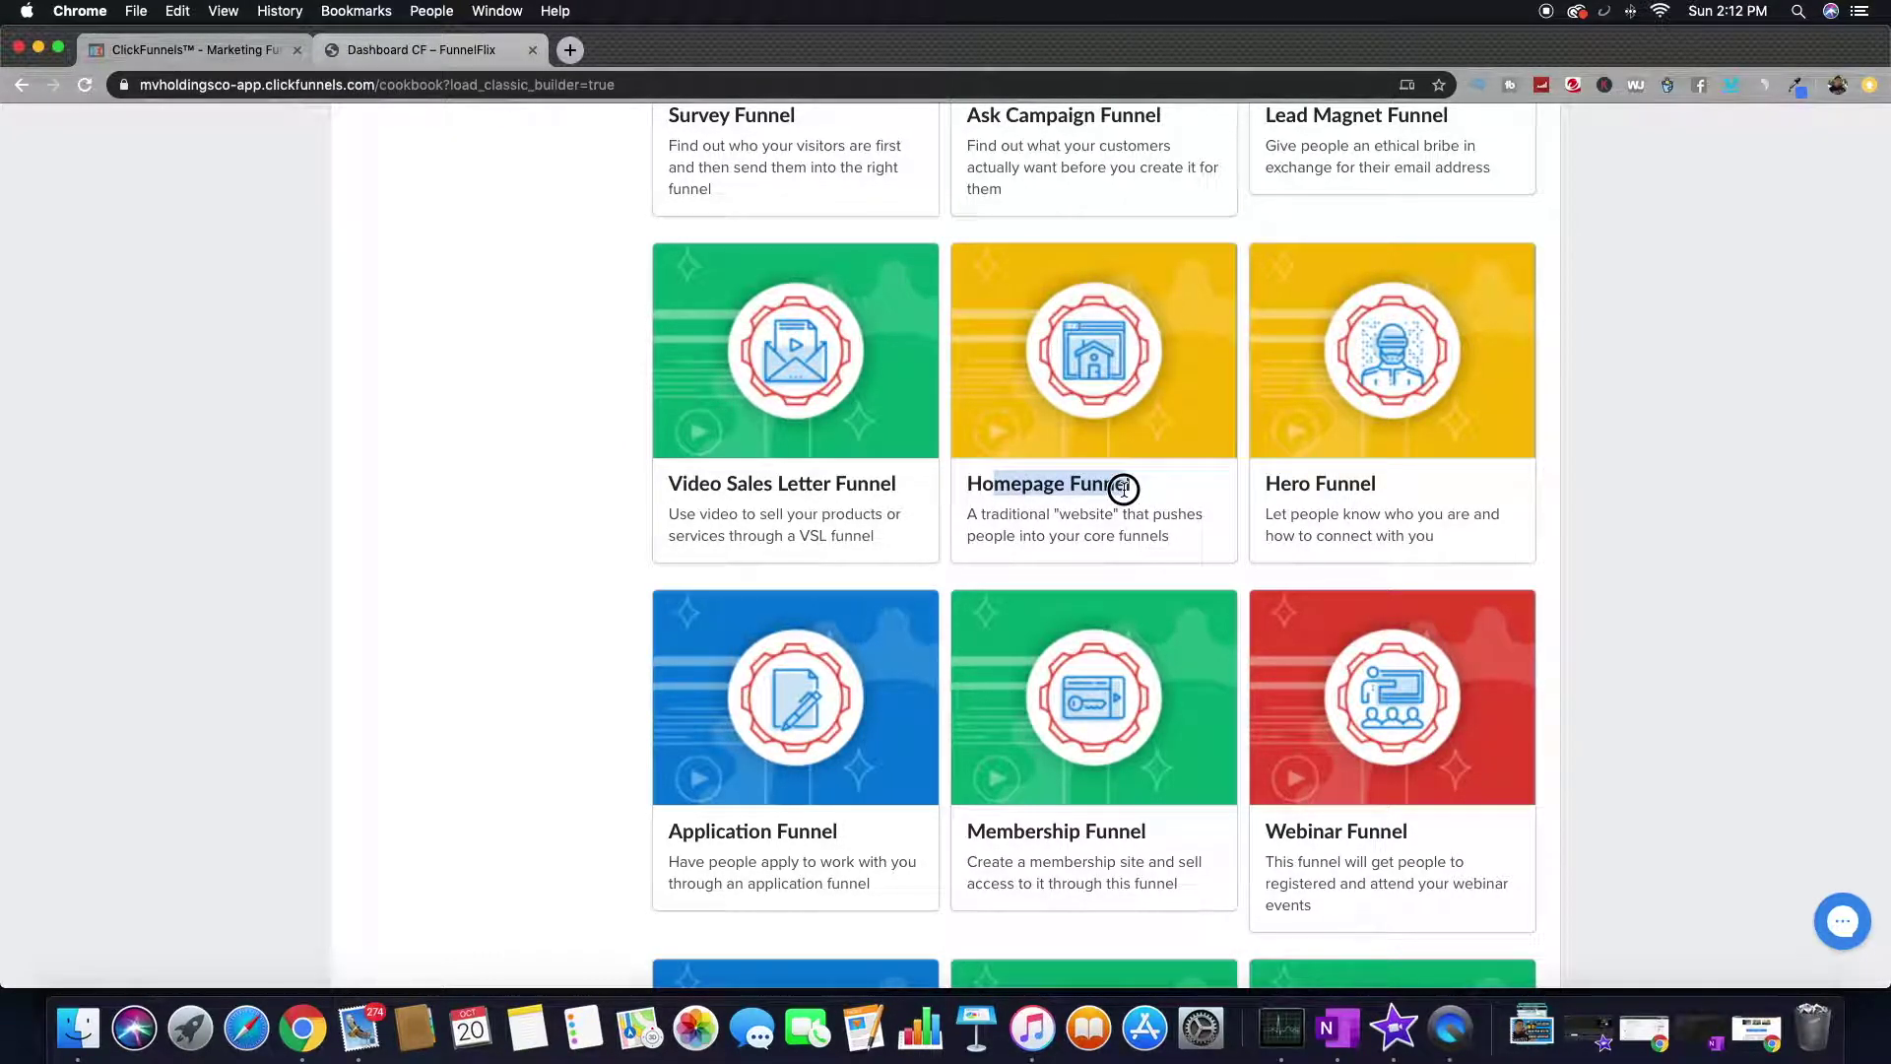
{"action": "left_click_drag", "start_coordinate": [983, 514], "coordinate": [1140, 517]}
{"action": "left_click", "coordinate": [1161, 544]}
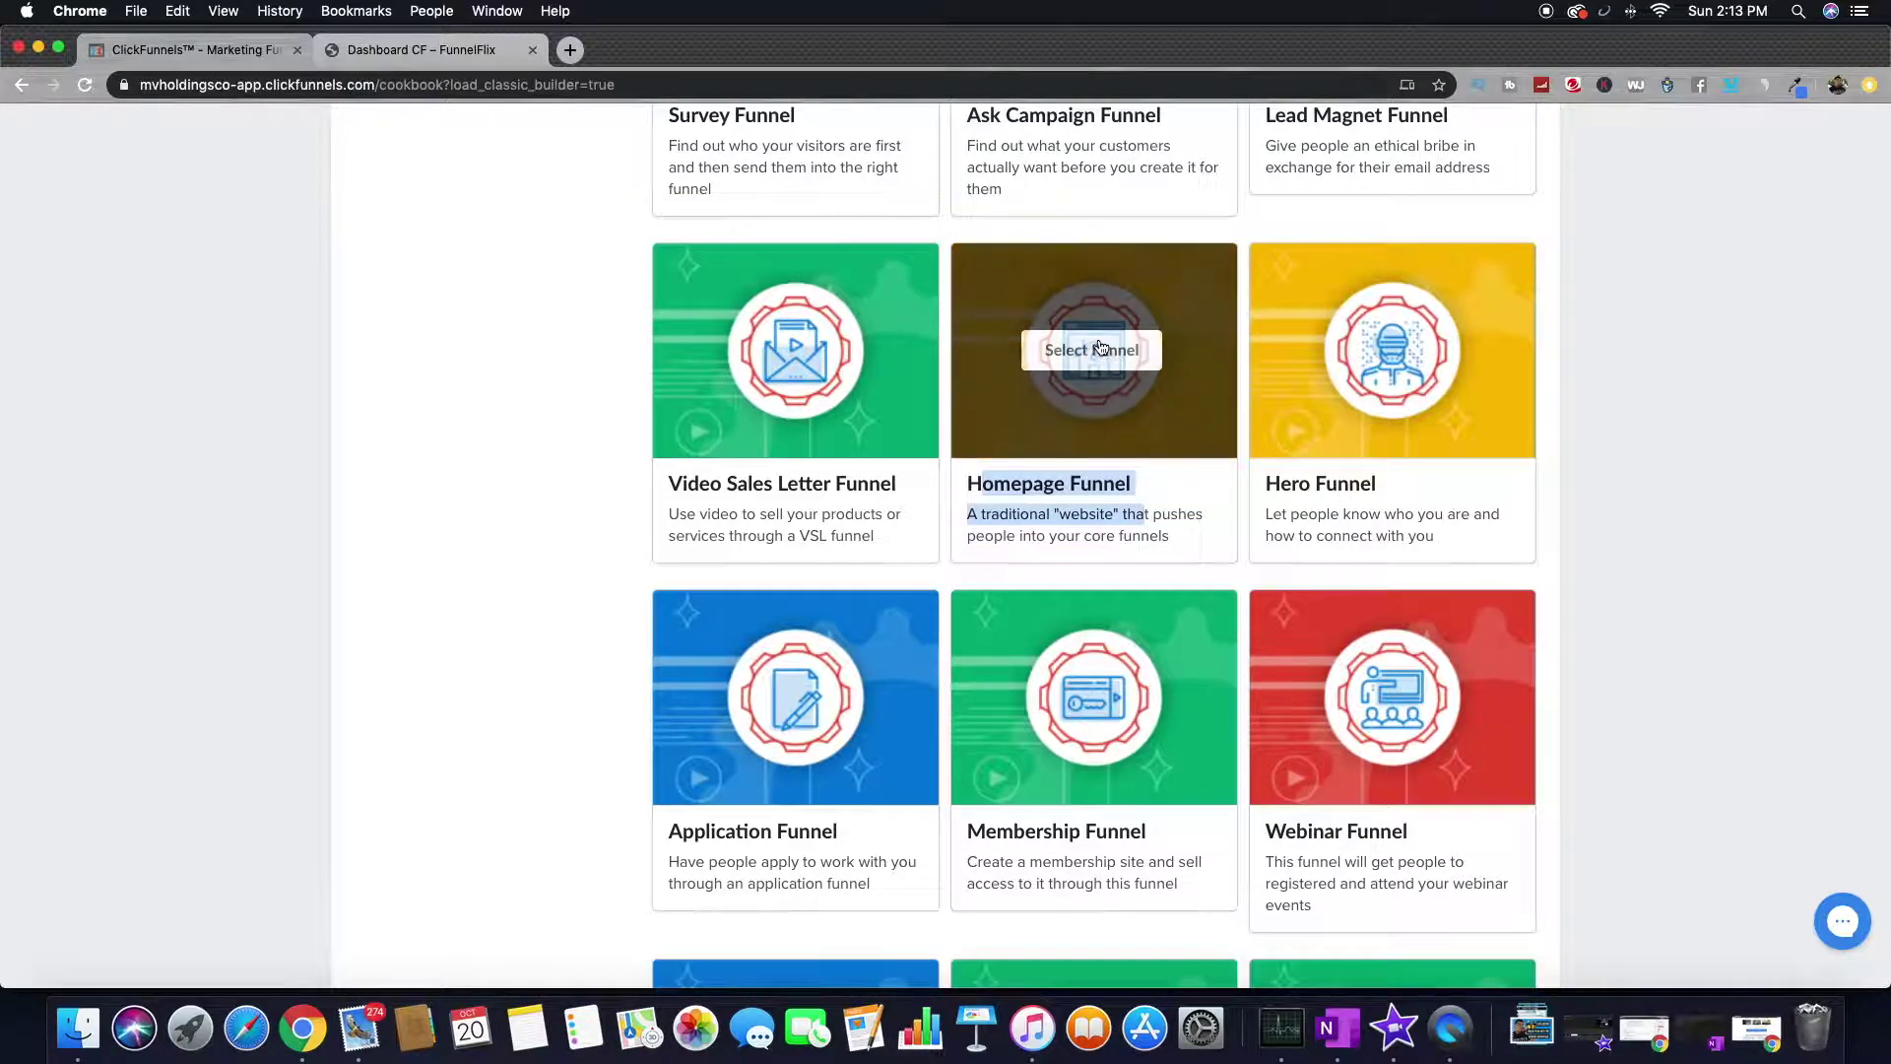
{"action": "left_click", "coordinate": [1108, 360]}
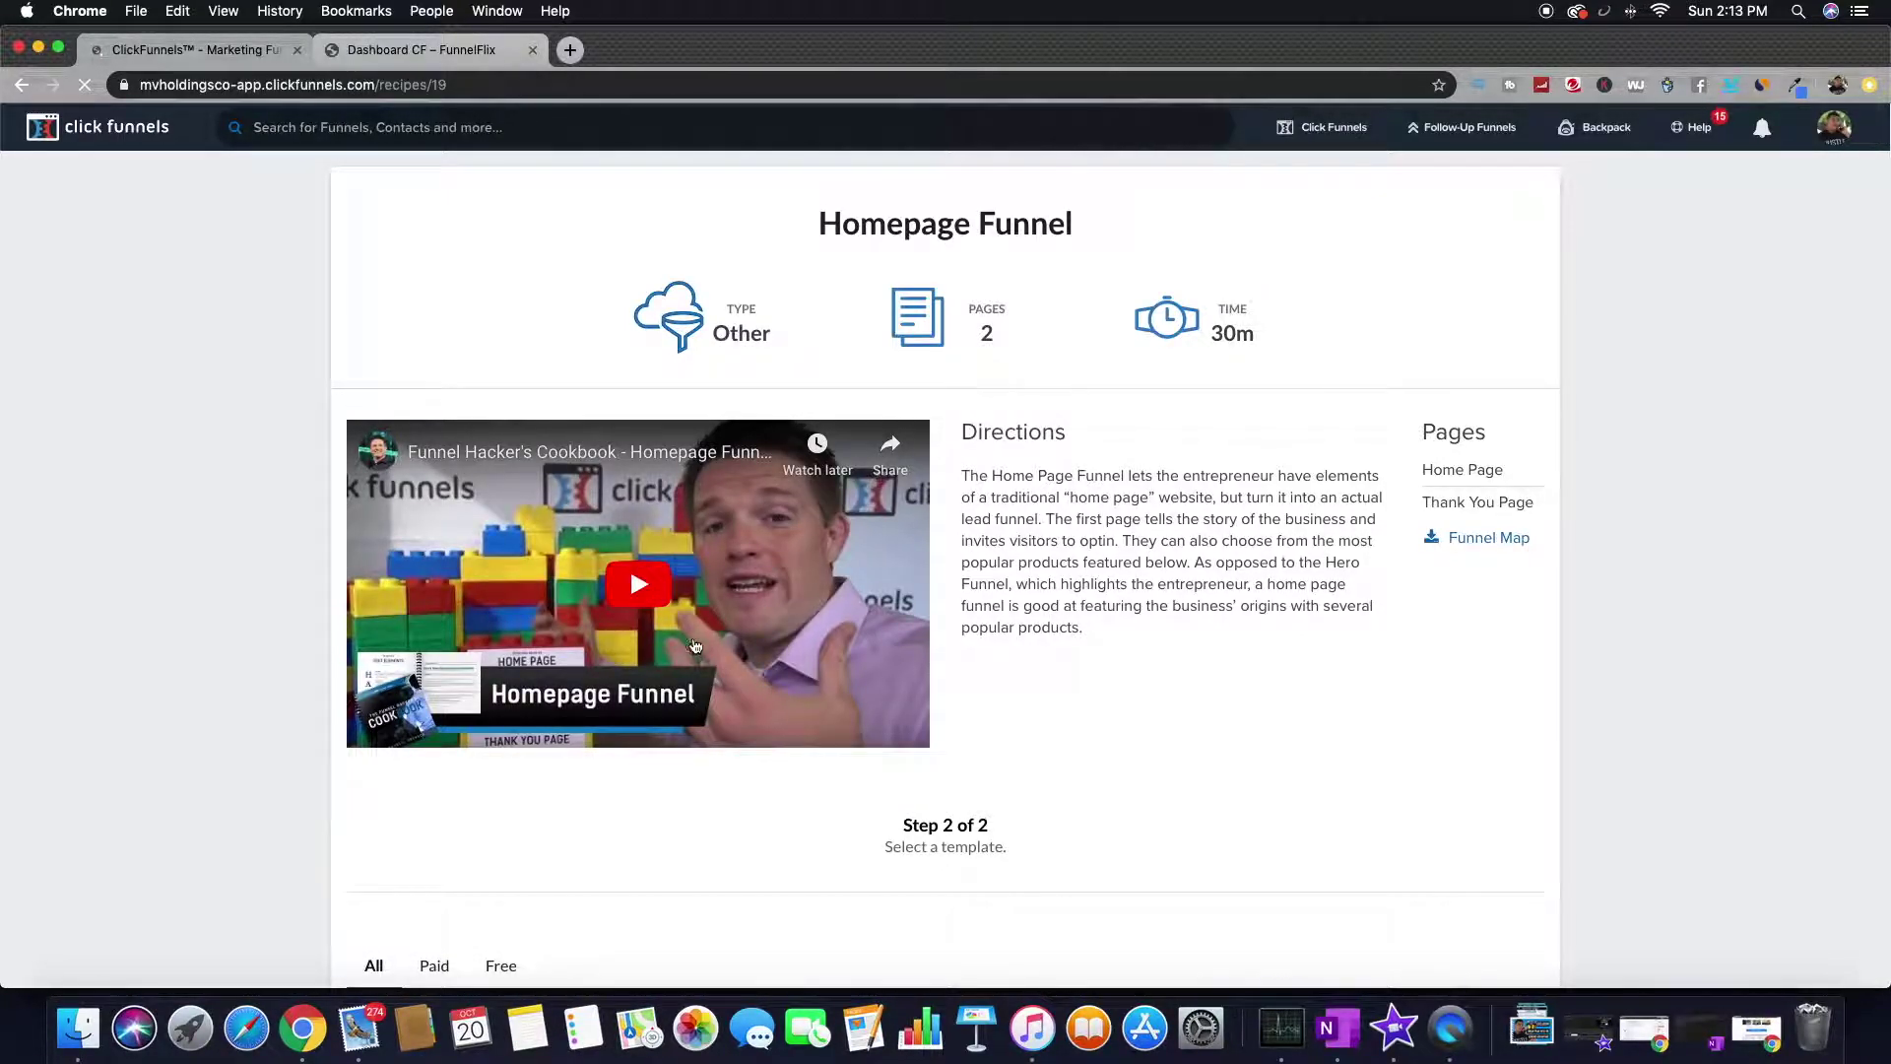
- Play and then pause the Homepage Funnel introduction video
{"action": "scroll", "coordinate": [693, 647], "scroll_direction": "down", "scroll_amount": 3}
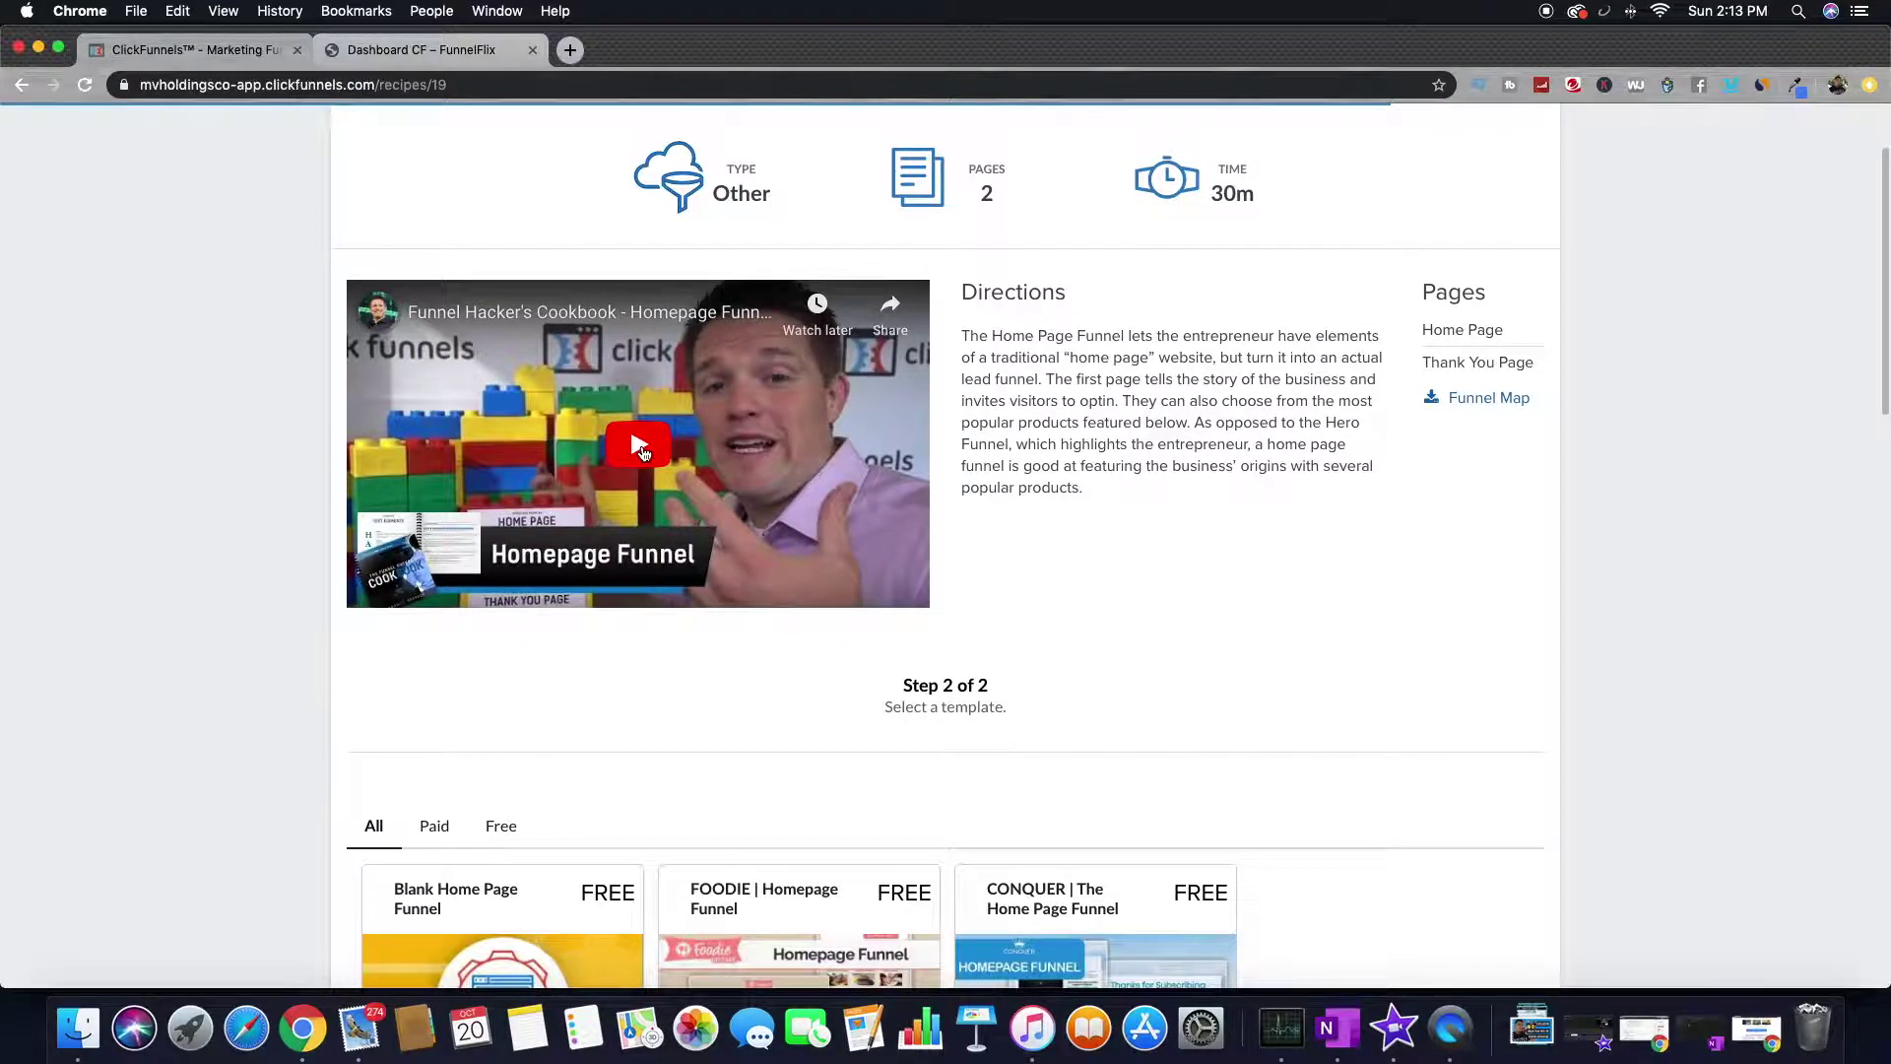
{"action": "left_click", "coordinate": [640, 449]}
{"action": "scroll", "coordinate": [629, 494], "scroll_direction": "down", "scroll_amount": 1}
{"action": "left_click", "coordinate": [381, 582]}
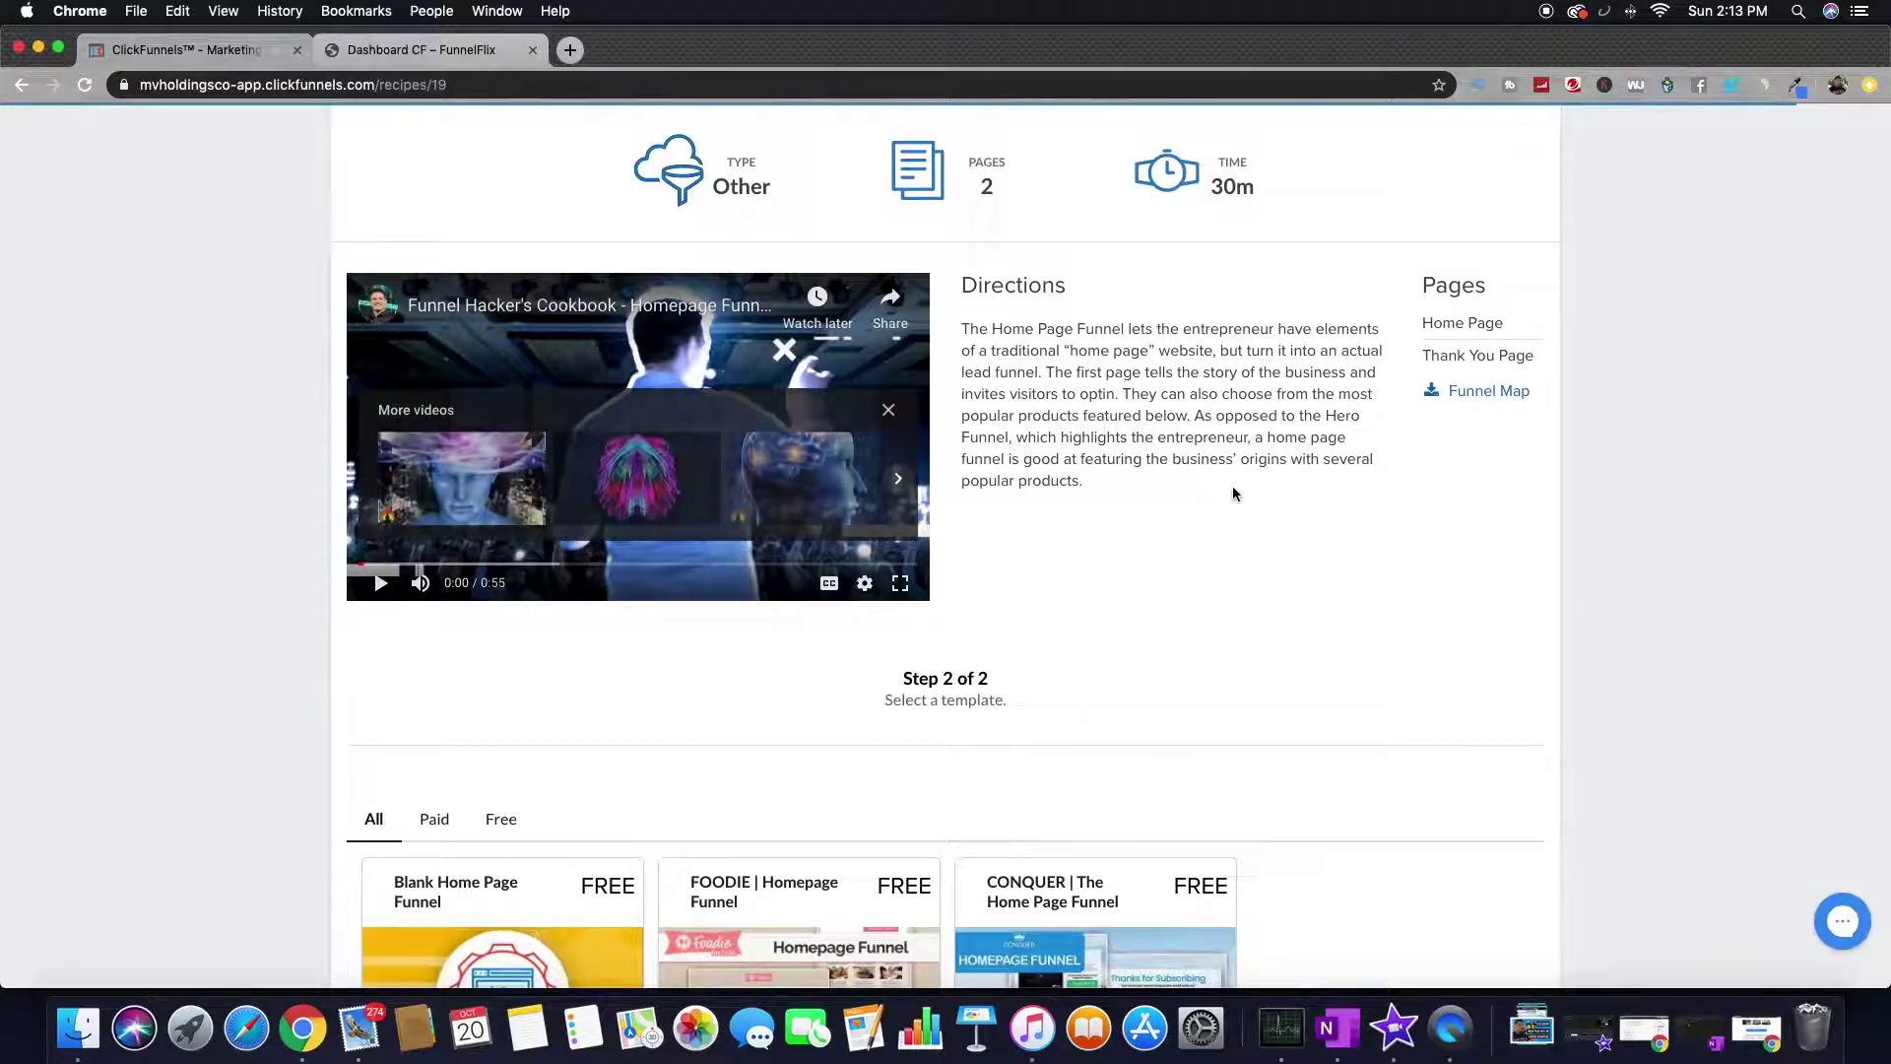
- View the homepage Funnel Map in a new tab, then open the CONQUER template's details
{"action": "left_click", "coordinate": [1498, 392]}
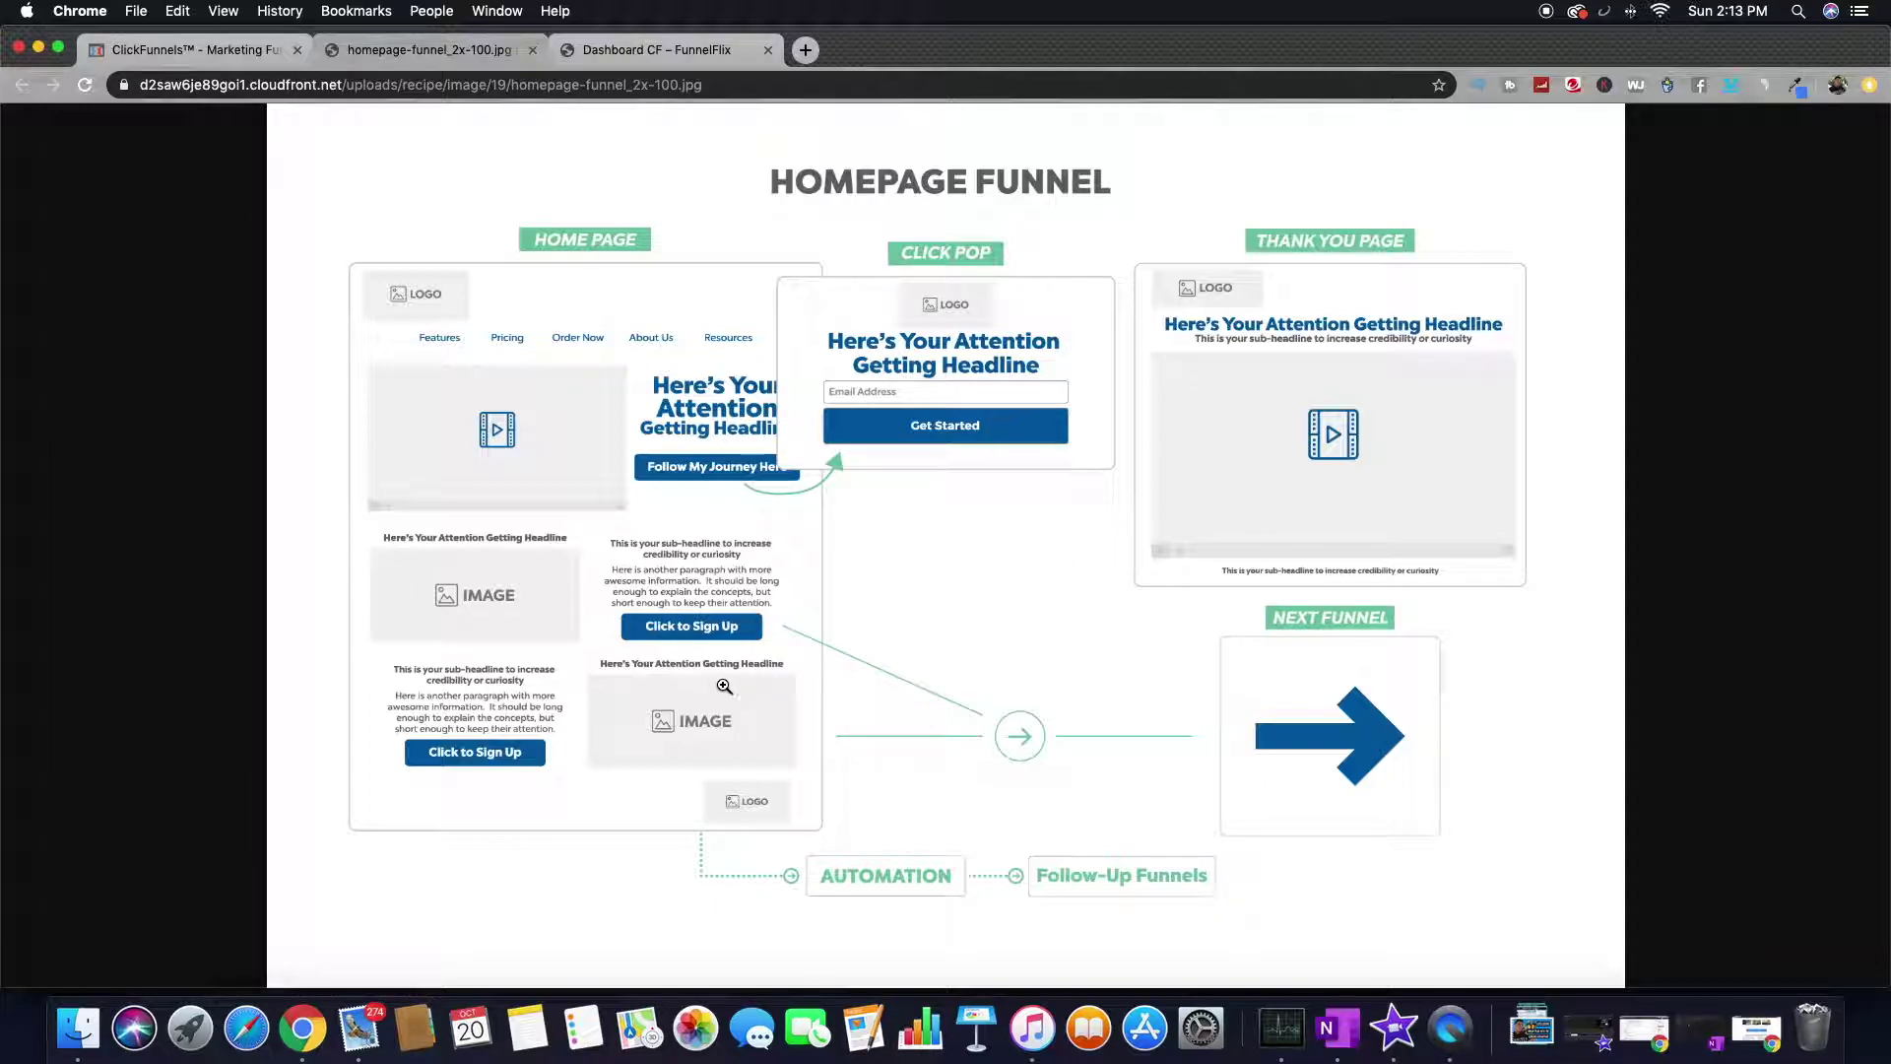
{"action": "left_click", "coordinate": [202, 51]}
{"action": "scroll", "coordinate": [955, 376], "scroll_direction": "down", "scroll_amount": 6}
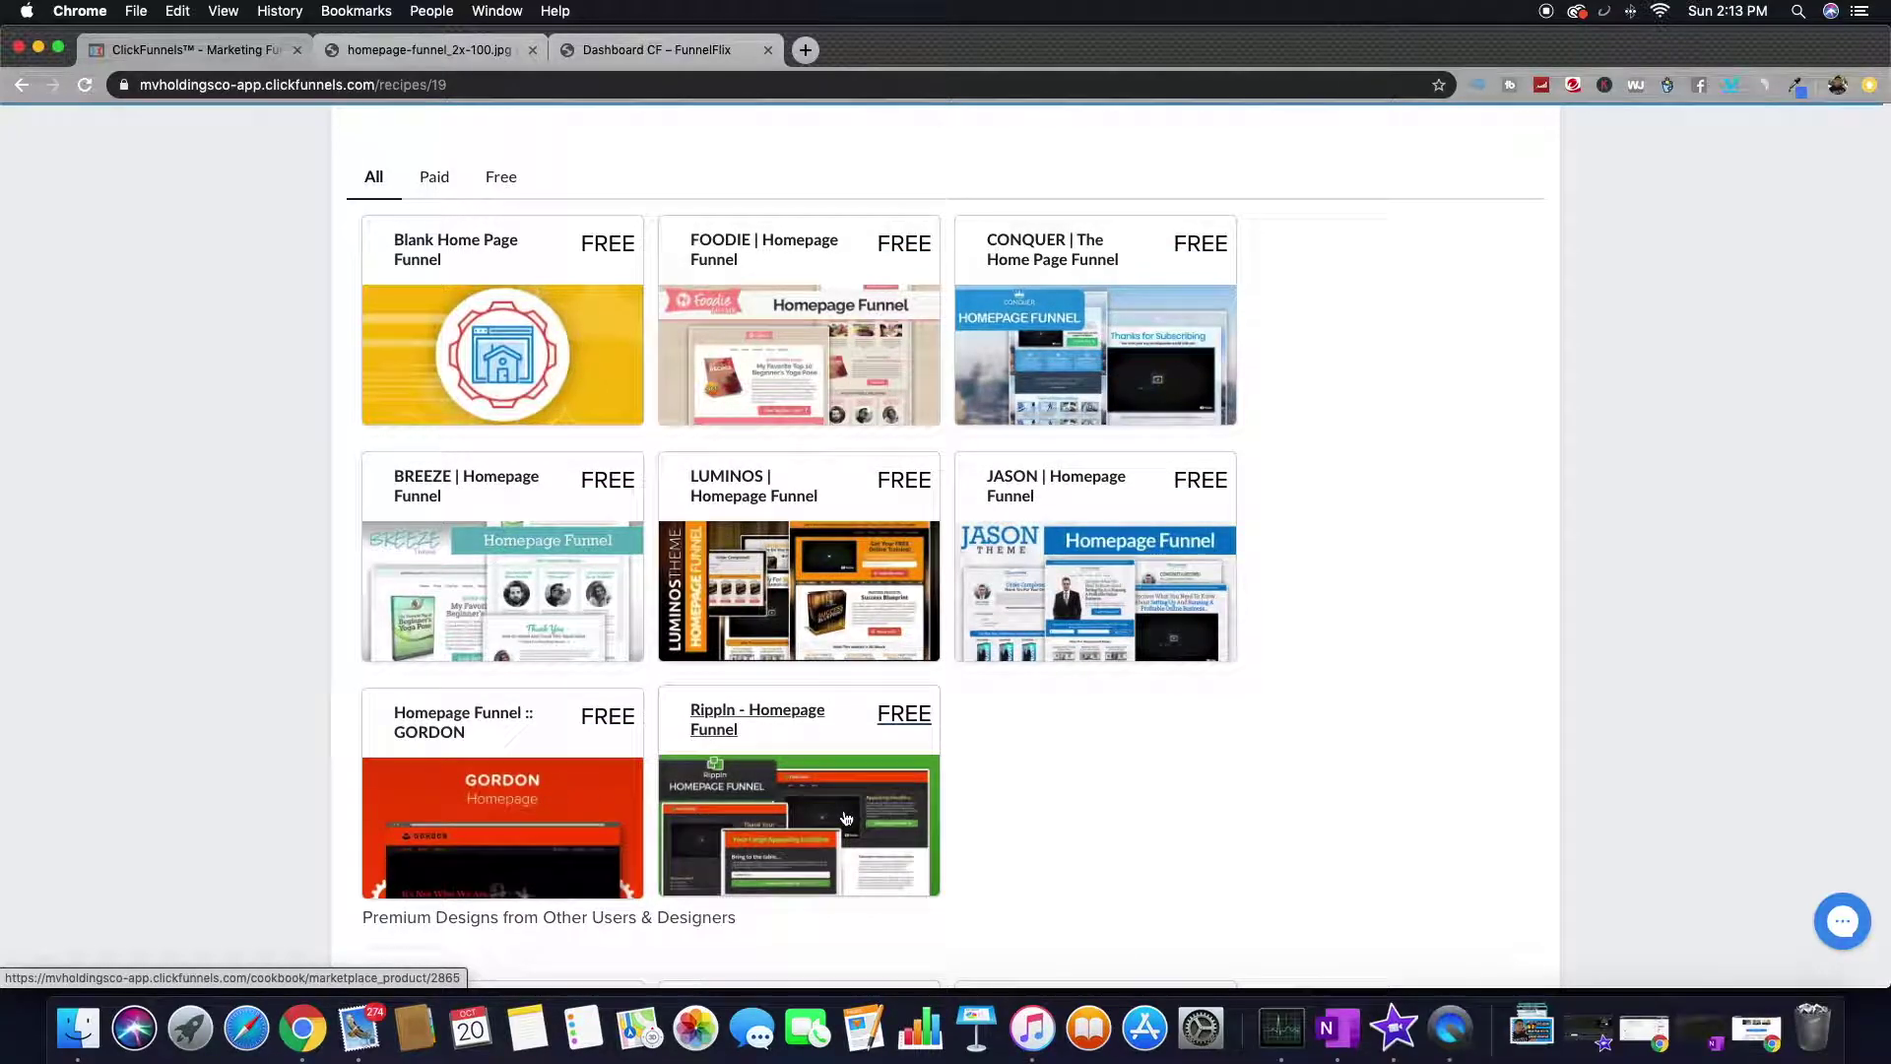
{"action": "scroll", "coordinate": [565, 306], "scroll_direction": "down", "scroll_amount": 8}
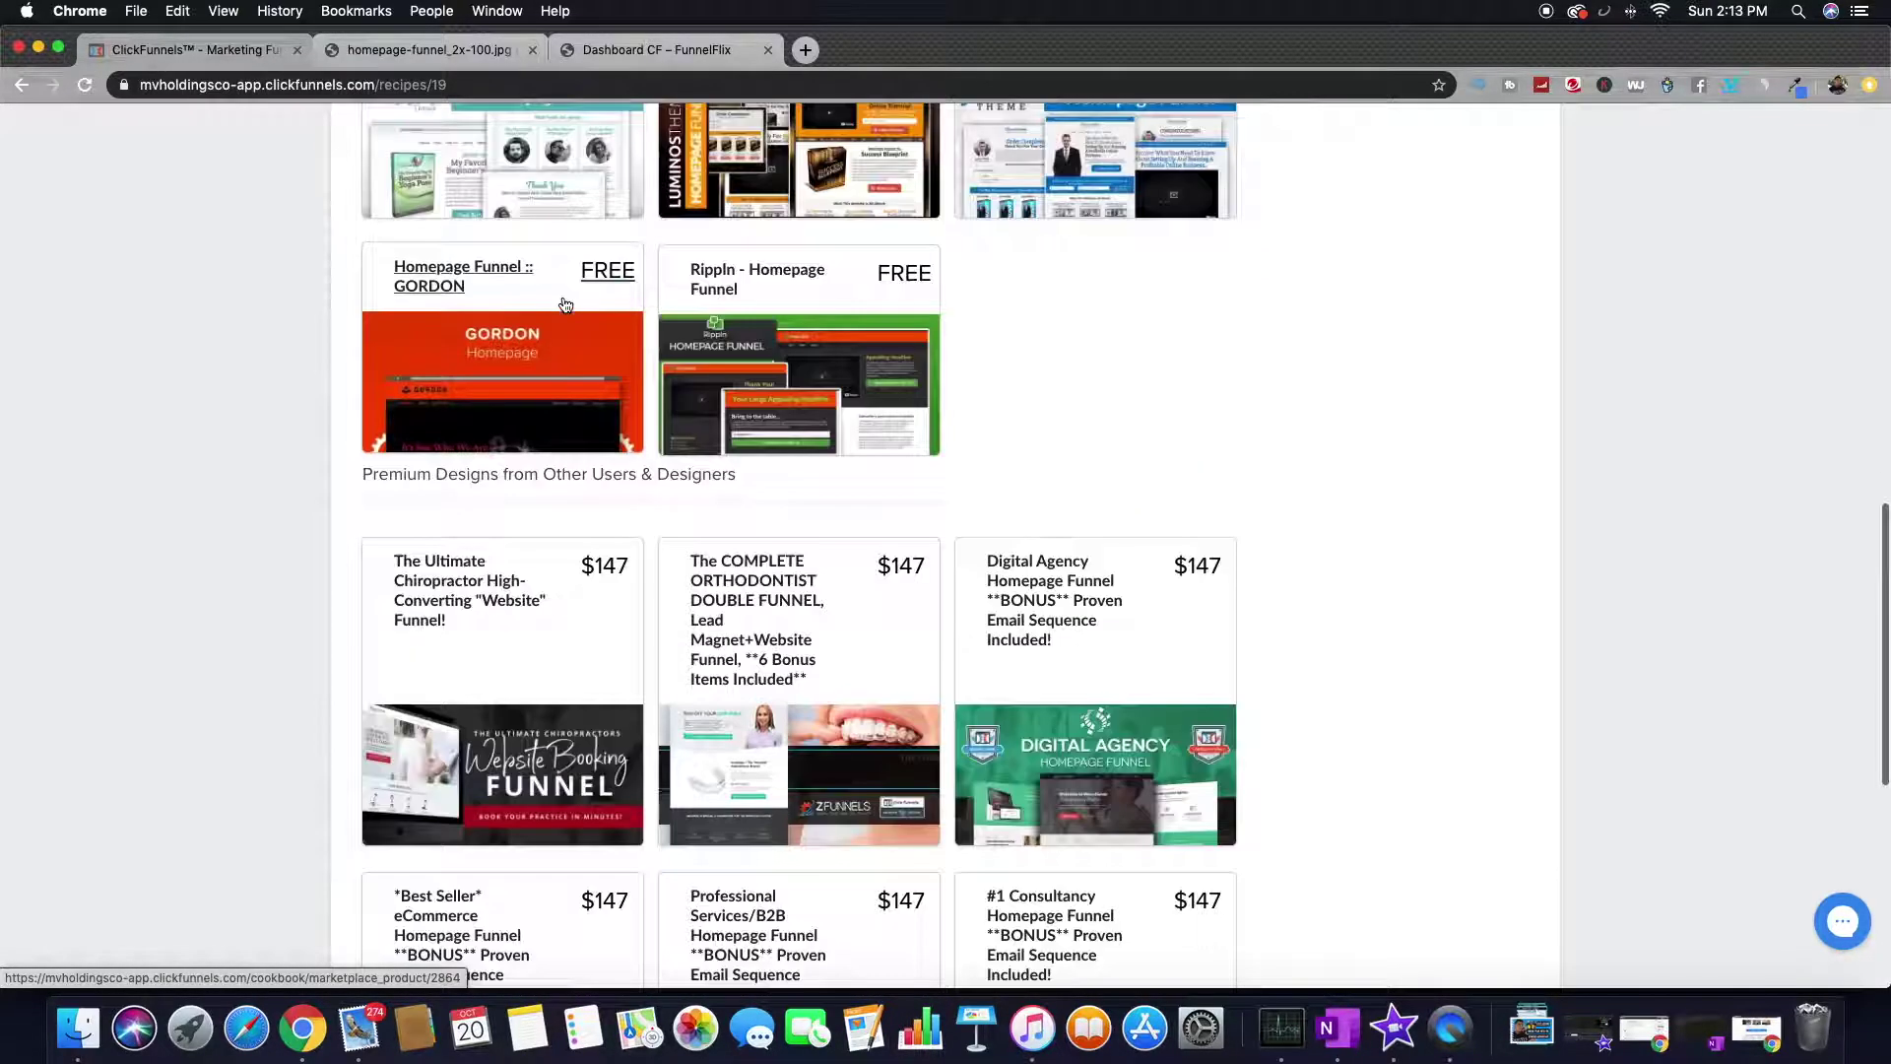
{"action": "scroll", "coordinate": [566, 305], "scroll_direction": "up", "scroll_amount": 8}
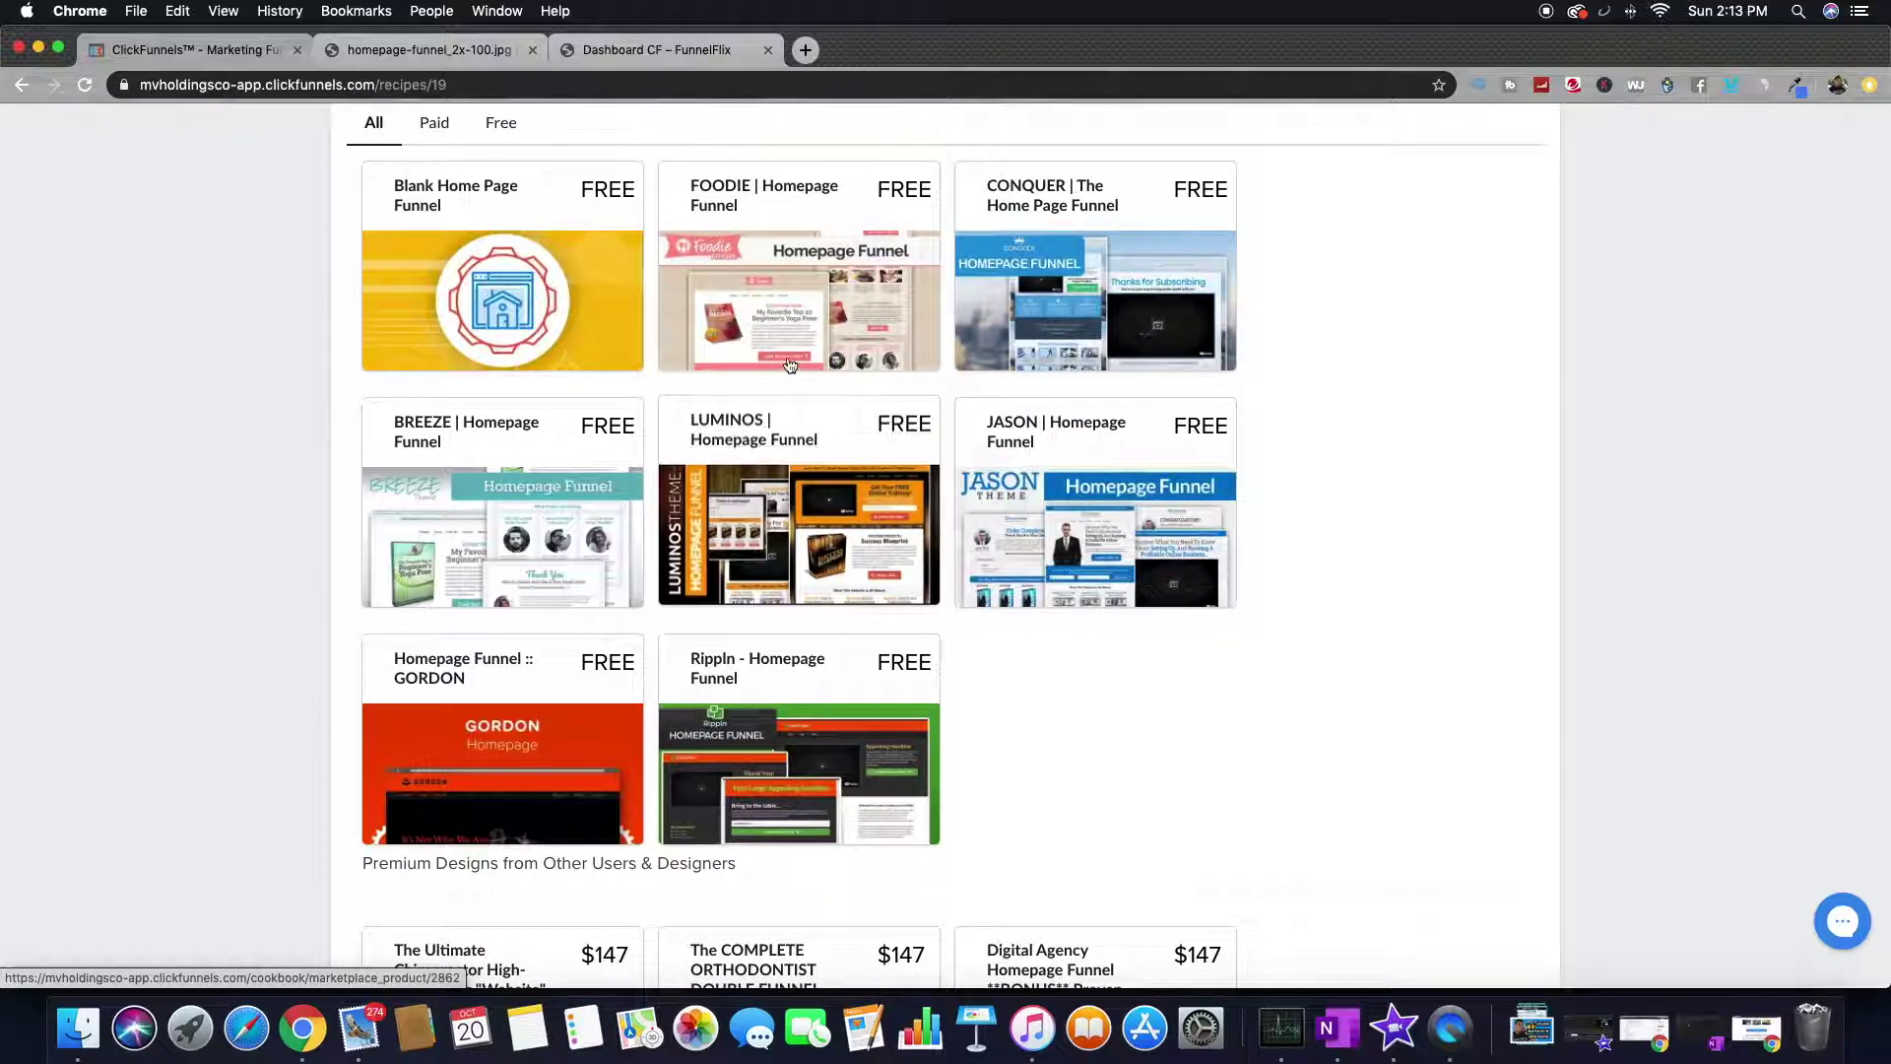
{"action": "left_click", "coordinate": [1170, 218]}
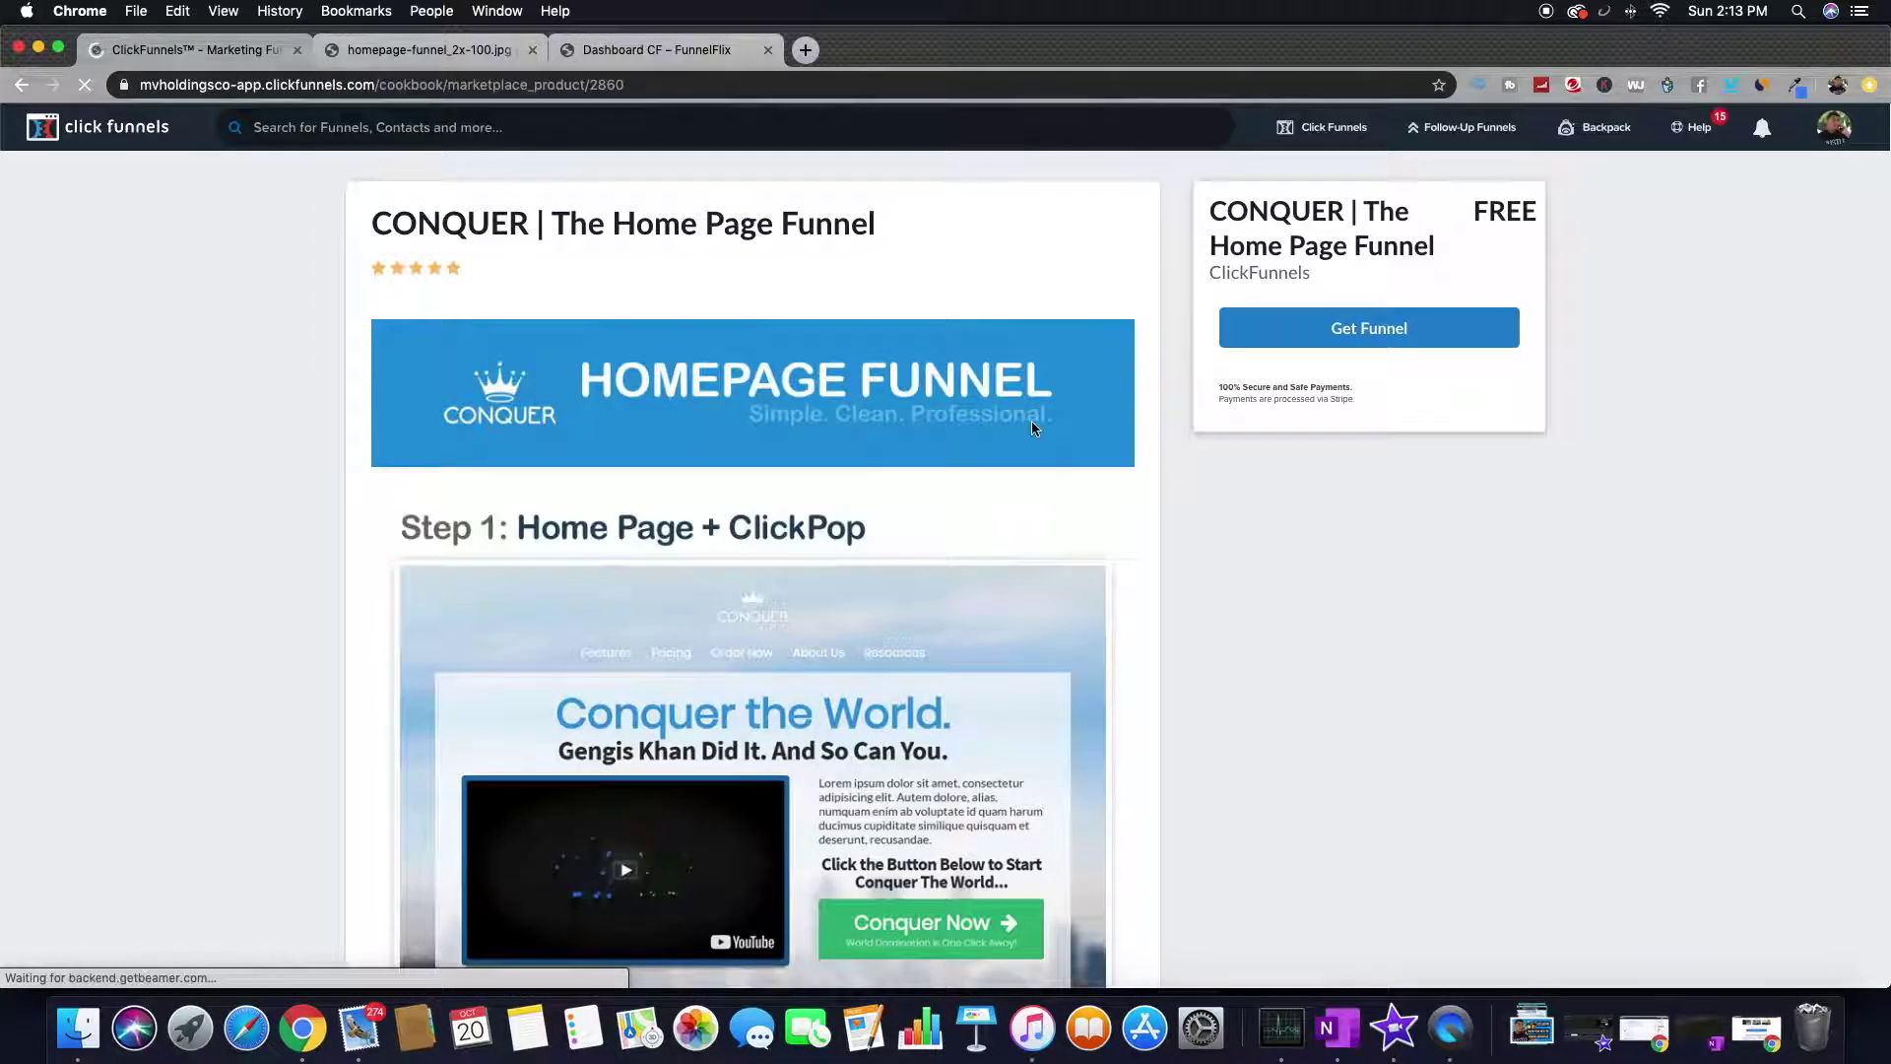
- Add the free CONQUER | The Home Page Funnel to the account with Get Funnel
{"action": "scroll", "coordinate": [1032, 427], "scroll_direction": "down", "scroll_amount": 5}
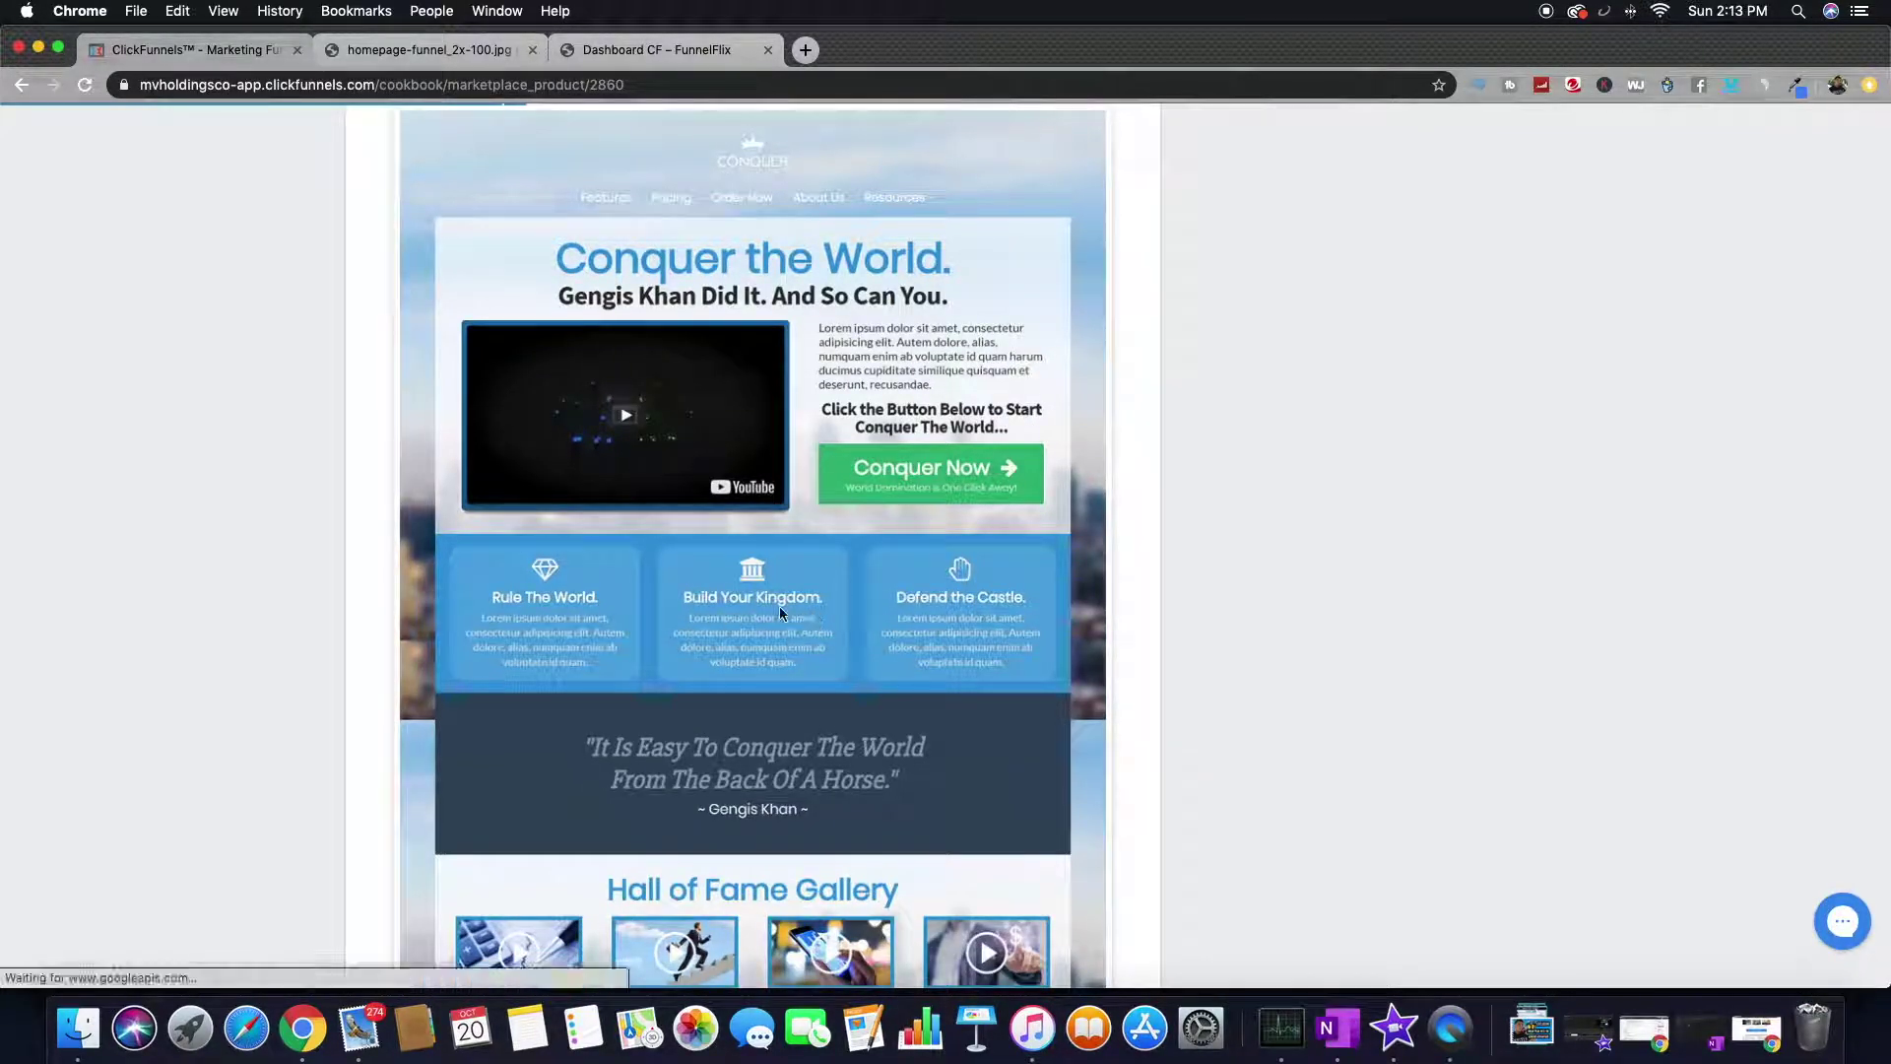
{"action": "scroll", "coordinate": [672, 609], "scroll_direction": "down", "scroll_amount": 15}
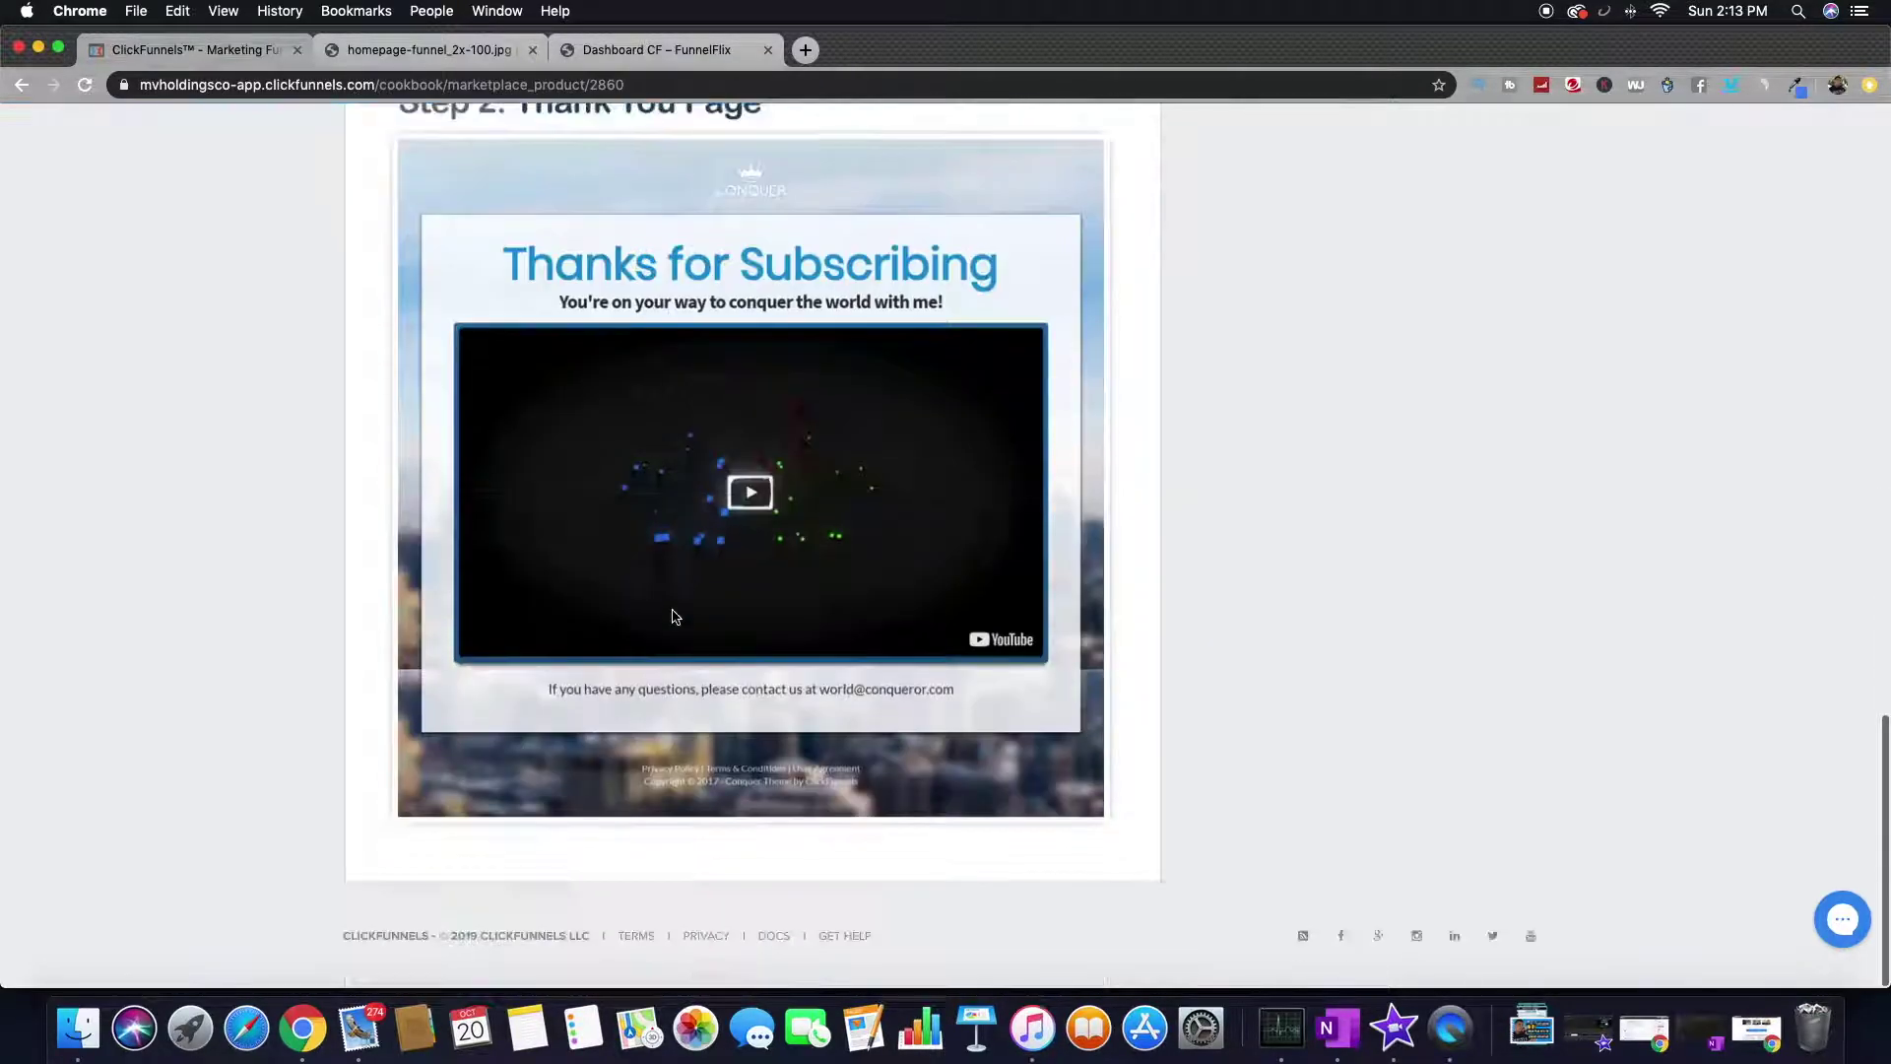
{"action": "scroll", "coordinate": [641, 662], "scroll_direction": "up", "scroll_amount": 20}
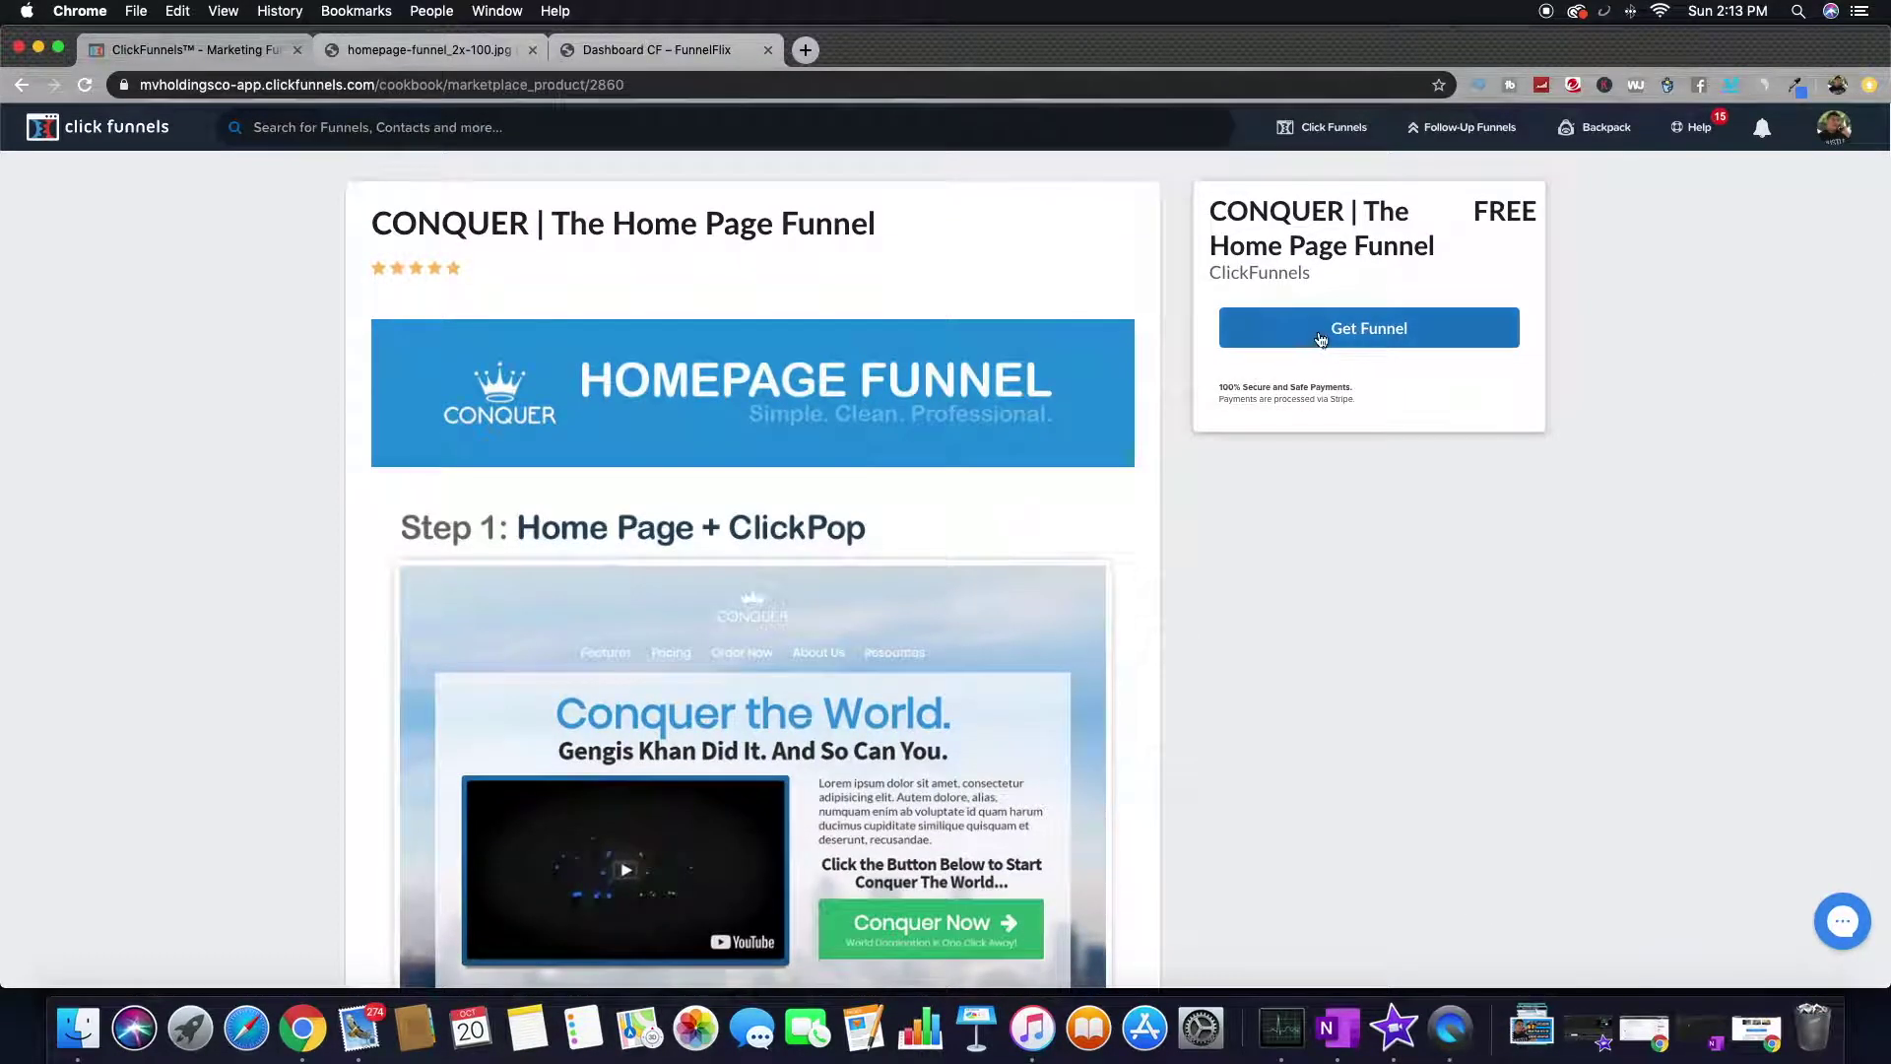
{"action": "left_click", "coordinate": [1399, 341]}
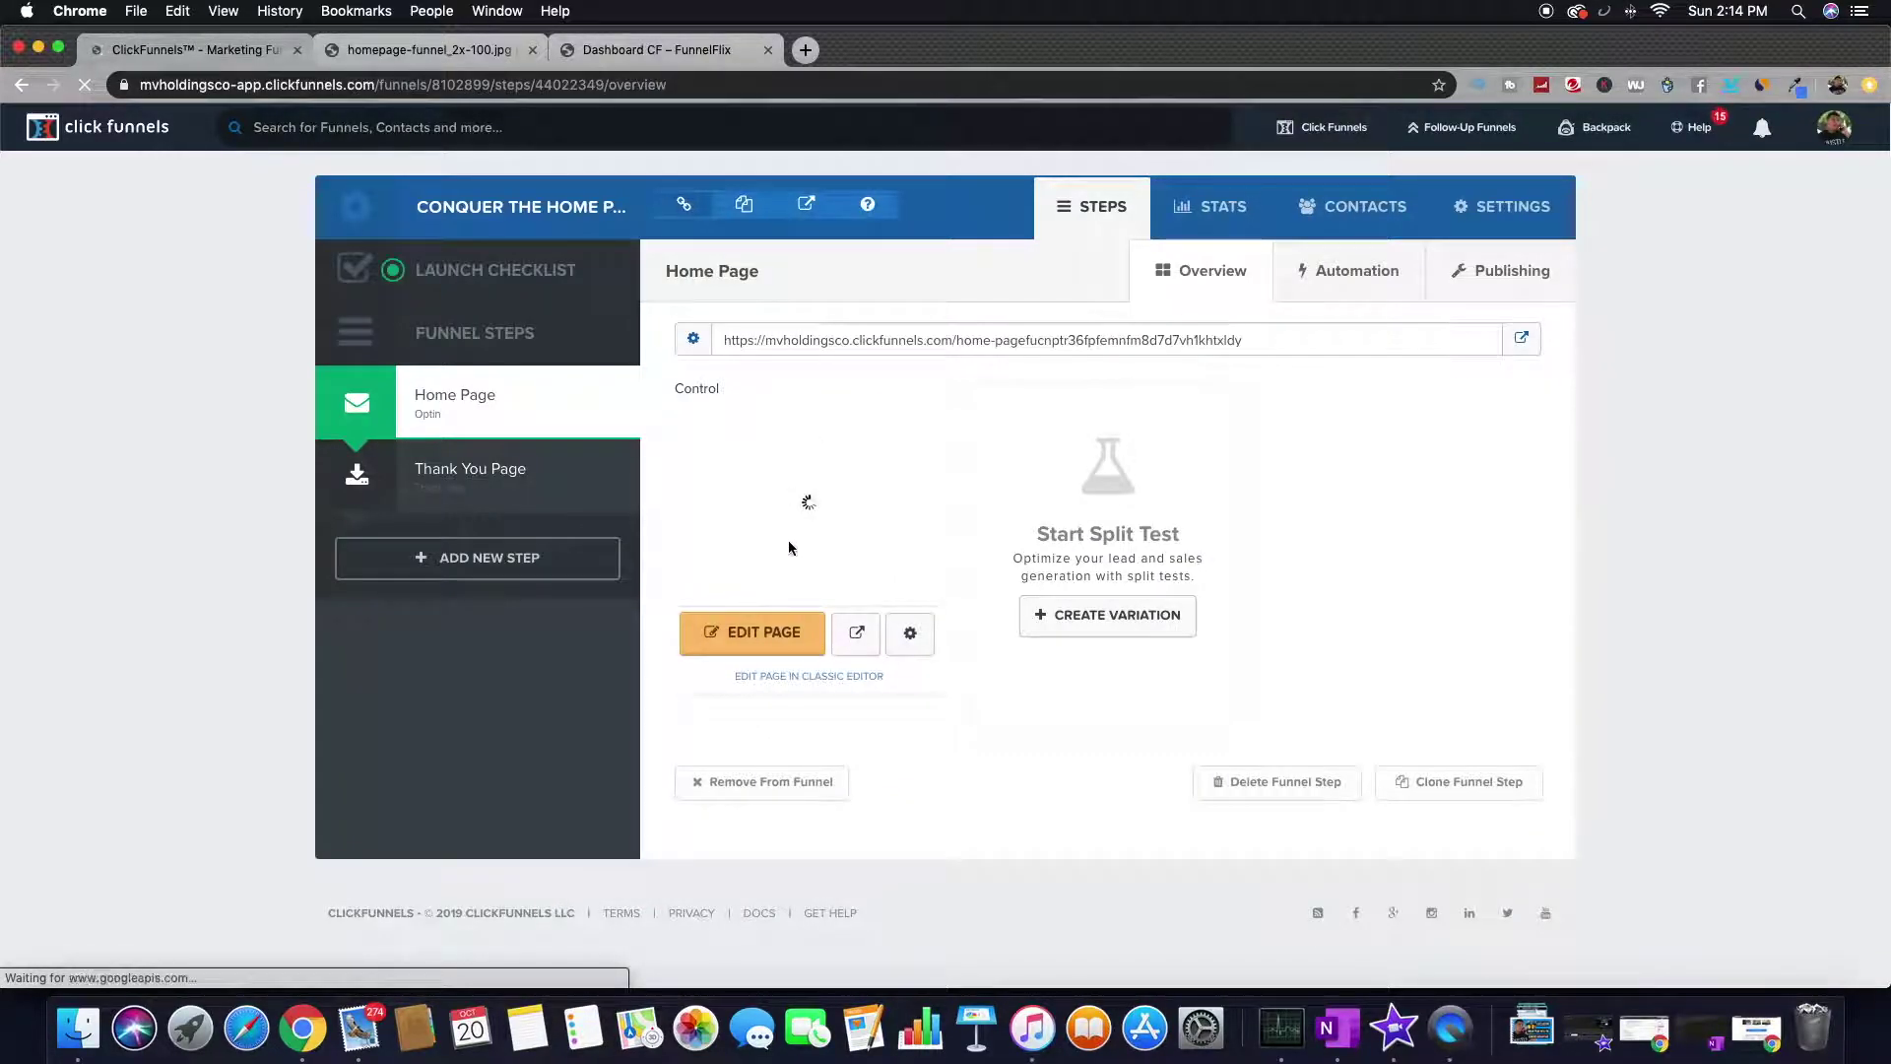
- Open the CONQUER Home Page step in the page editor and scroll through it
{"action": "left_click", "coordinate": [738, 636]}
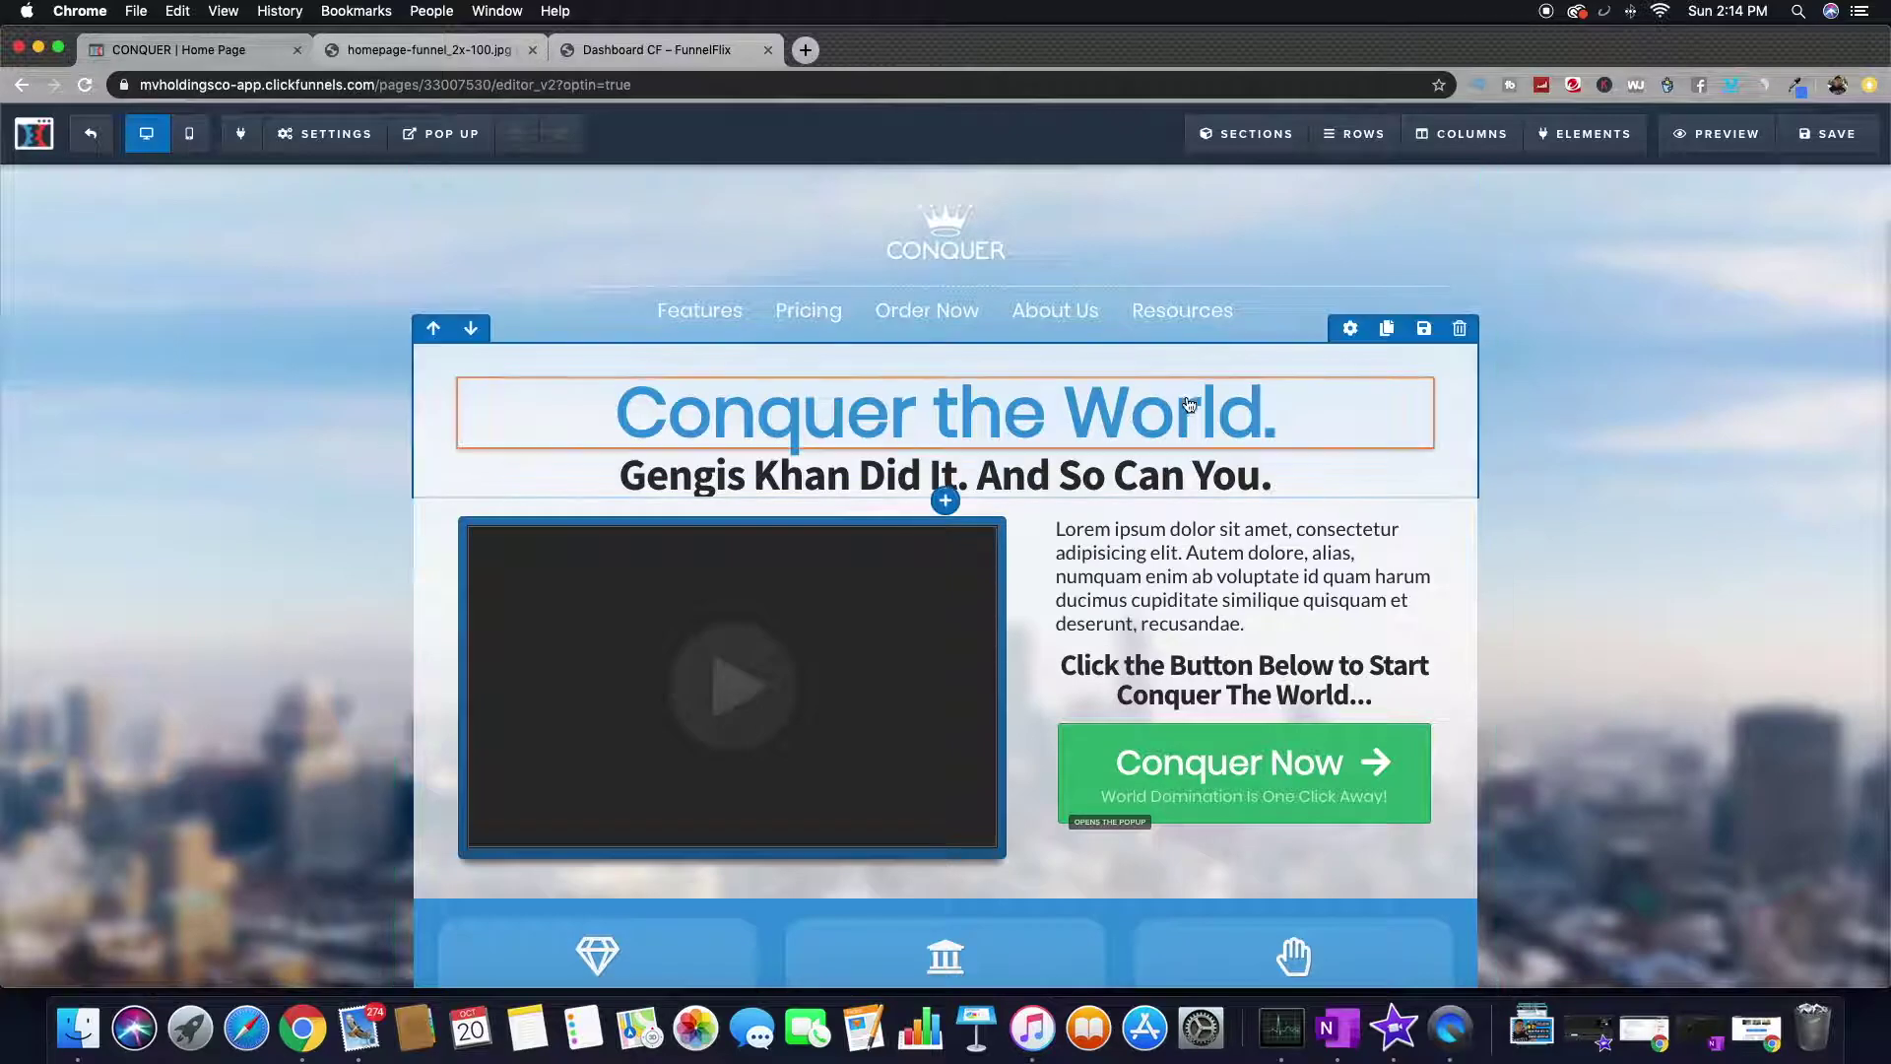
{"action": "scroll", "coordinate": [624, 349], "scroll_direction": "down", "scroll_amount": 5}
{"action": "scroll", "coordinate": [625, 346], "scroll_direction": "down", "scroll_amount": 8}
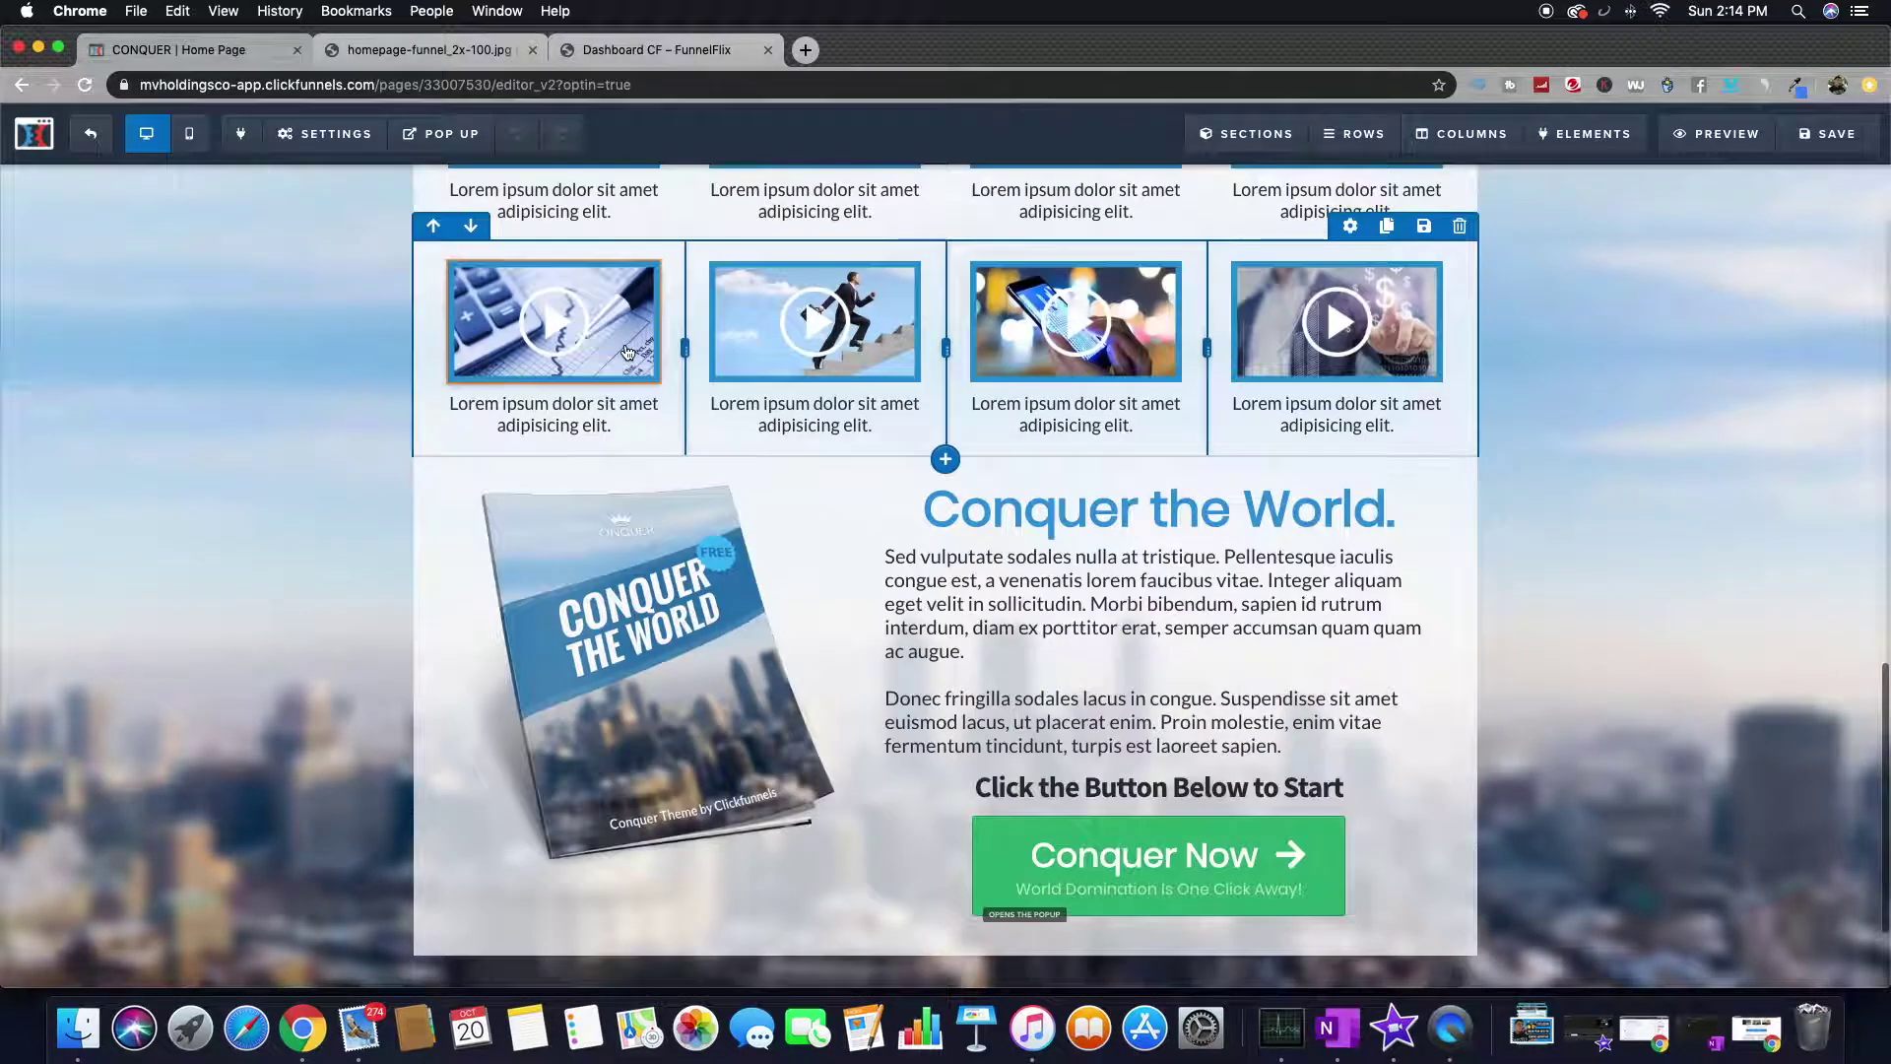
{"action": "scroll", "coordinate": [624, 349], "scroll_direction": "up", "scroll_amount": 15}
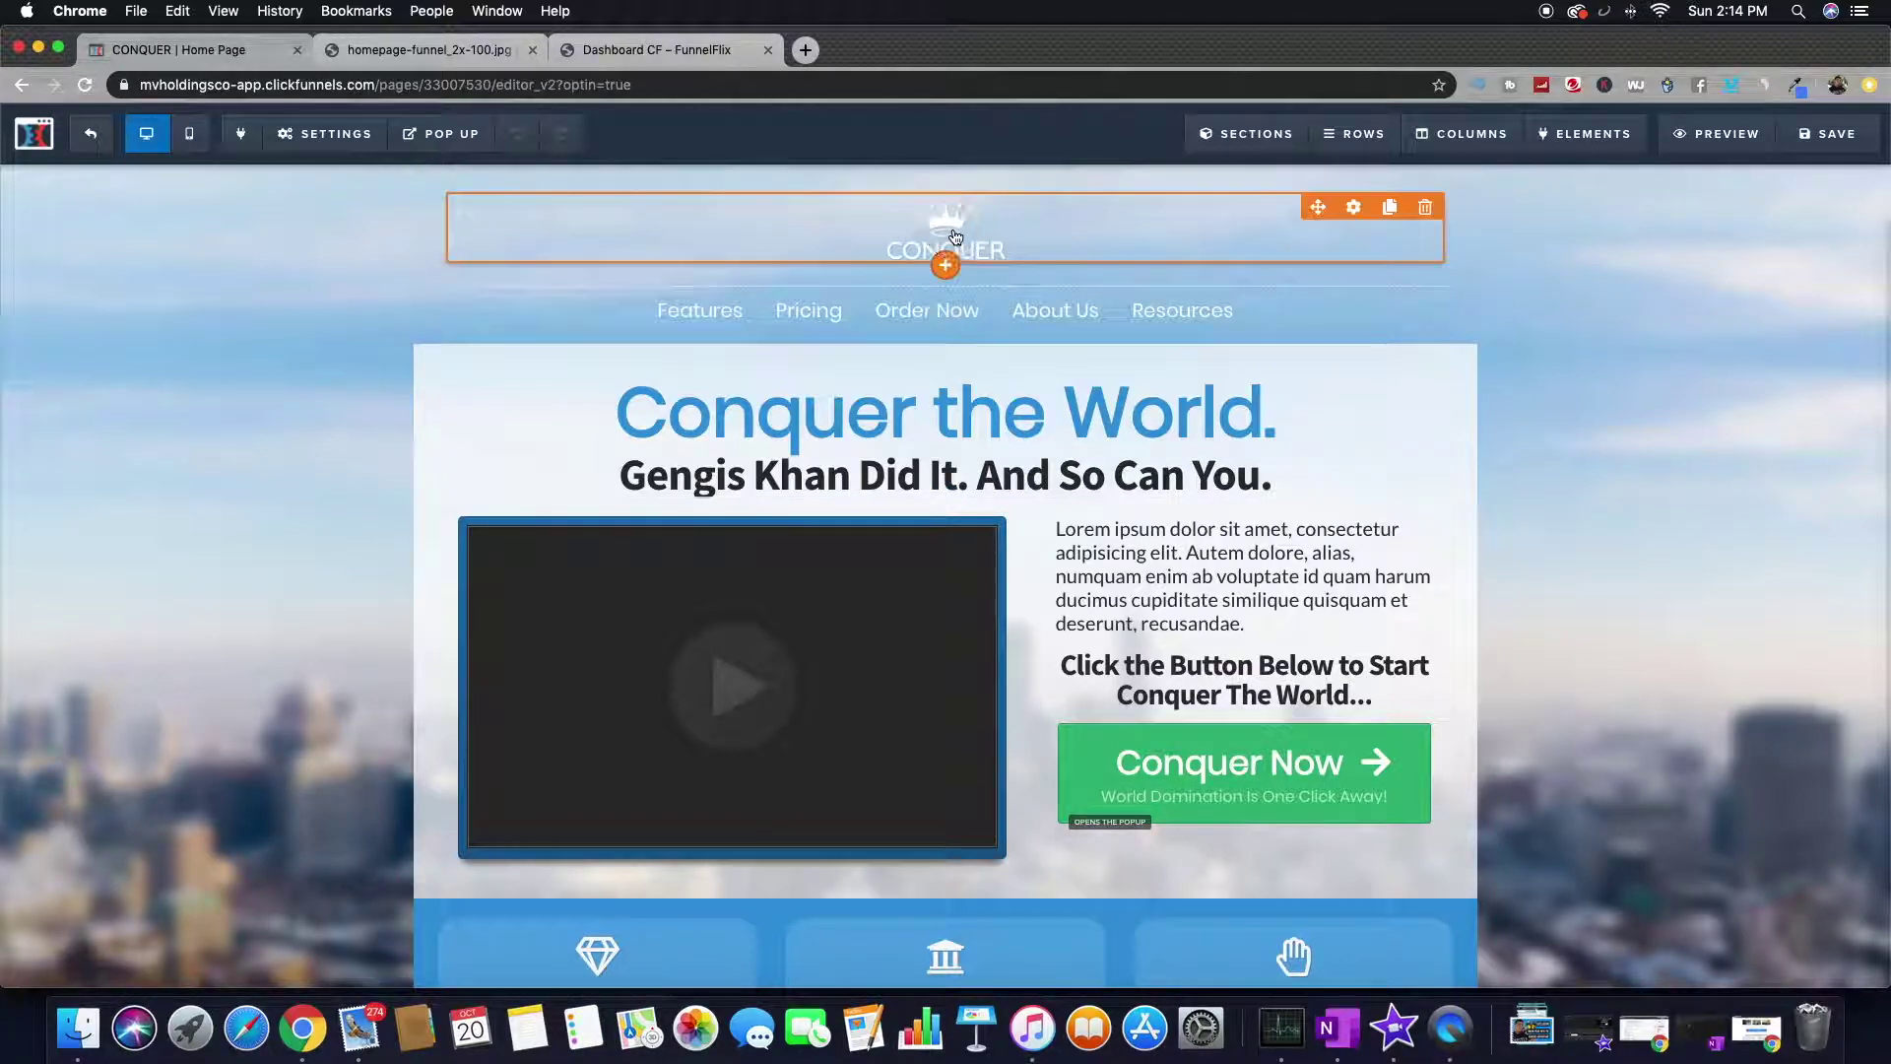
- Inspect the CONQUER logo's image settings, then select the 'Conquer the World.' headline
{"action": "left_click", "coordinate": [957, 239]}
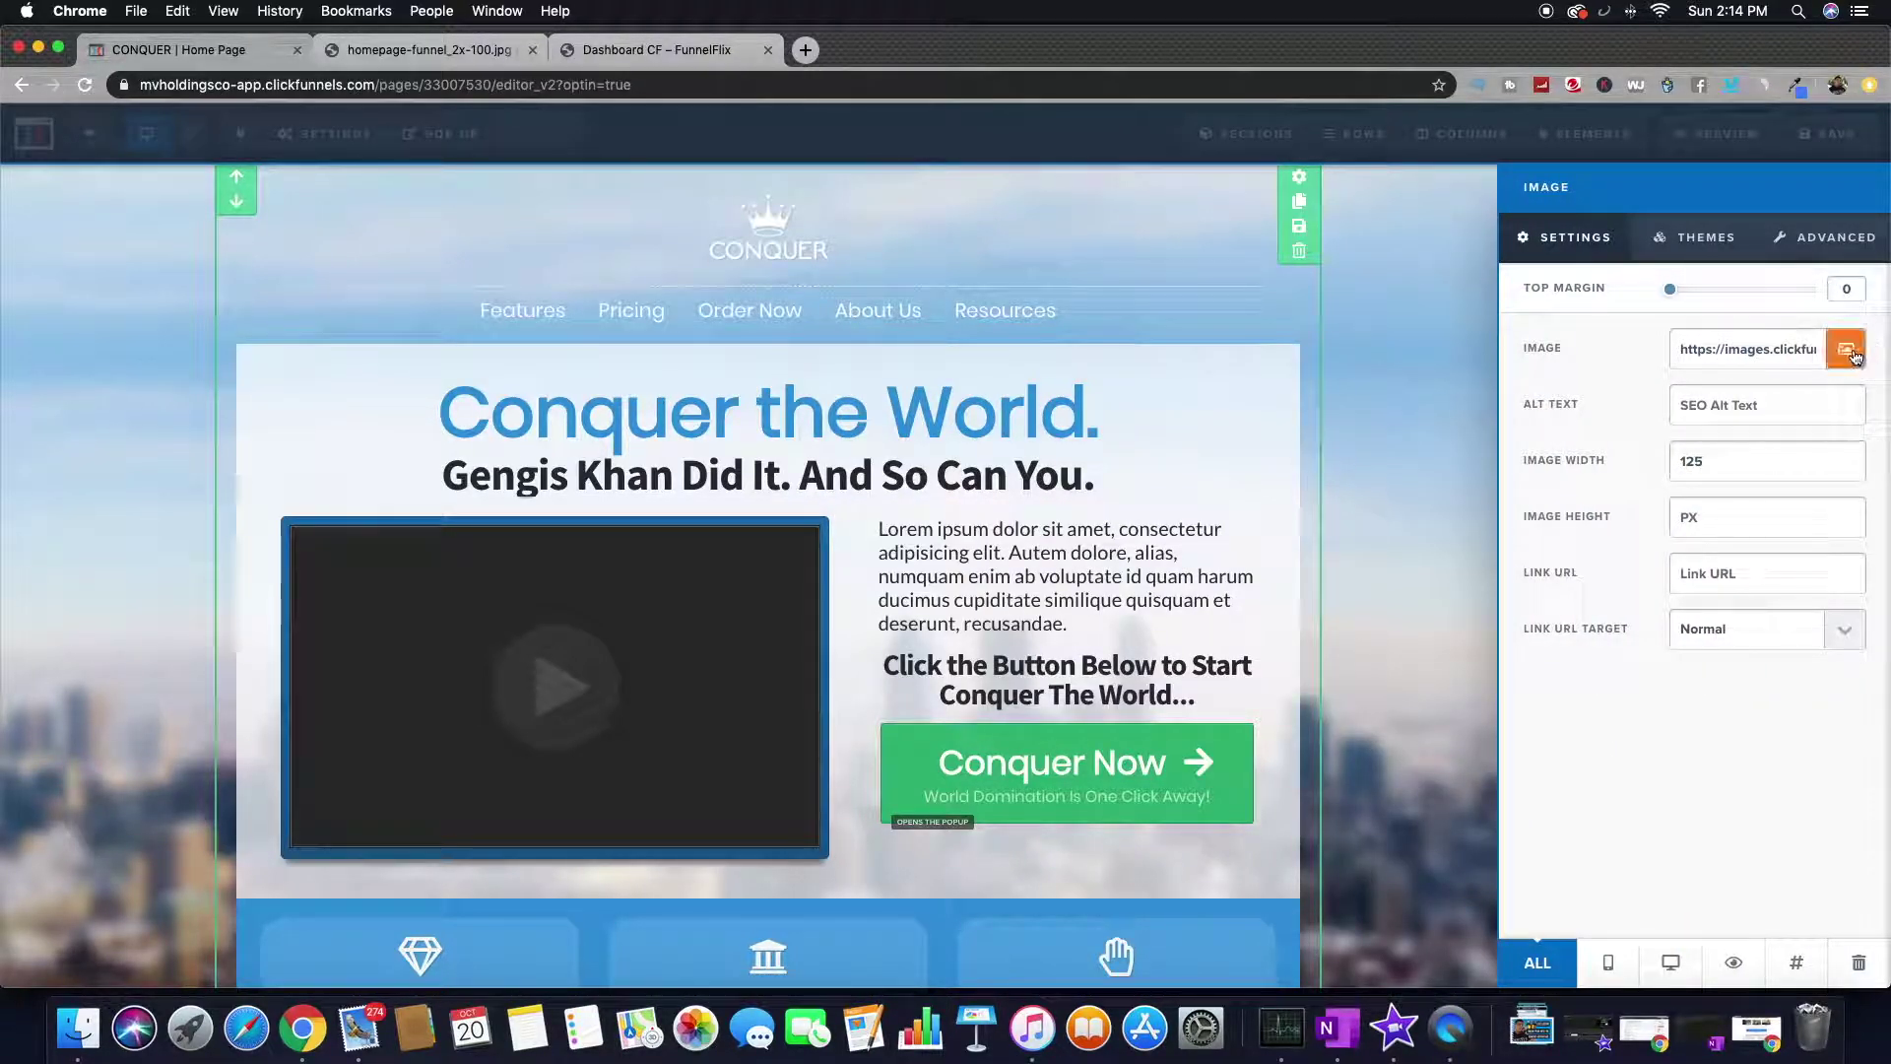
{"action": "left_click_drag", "start_coordinate": [1741, 350], "coordinate": [1829, 355]}
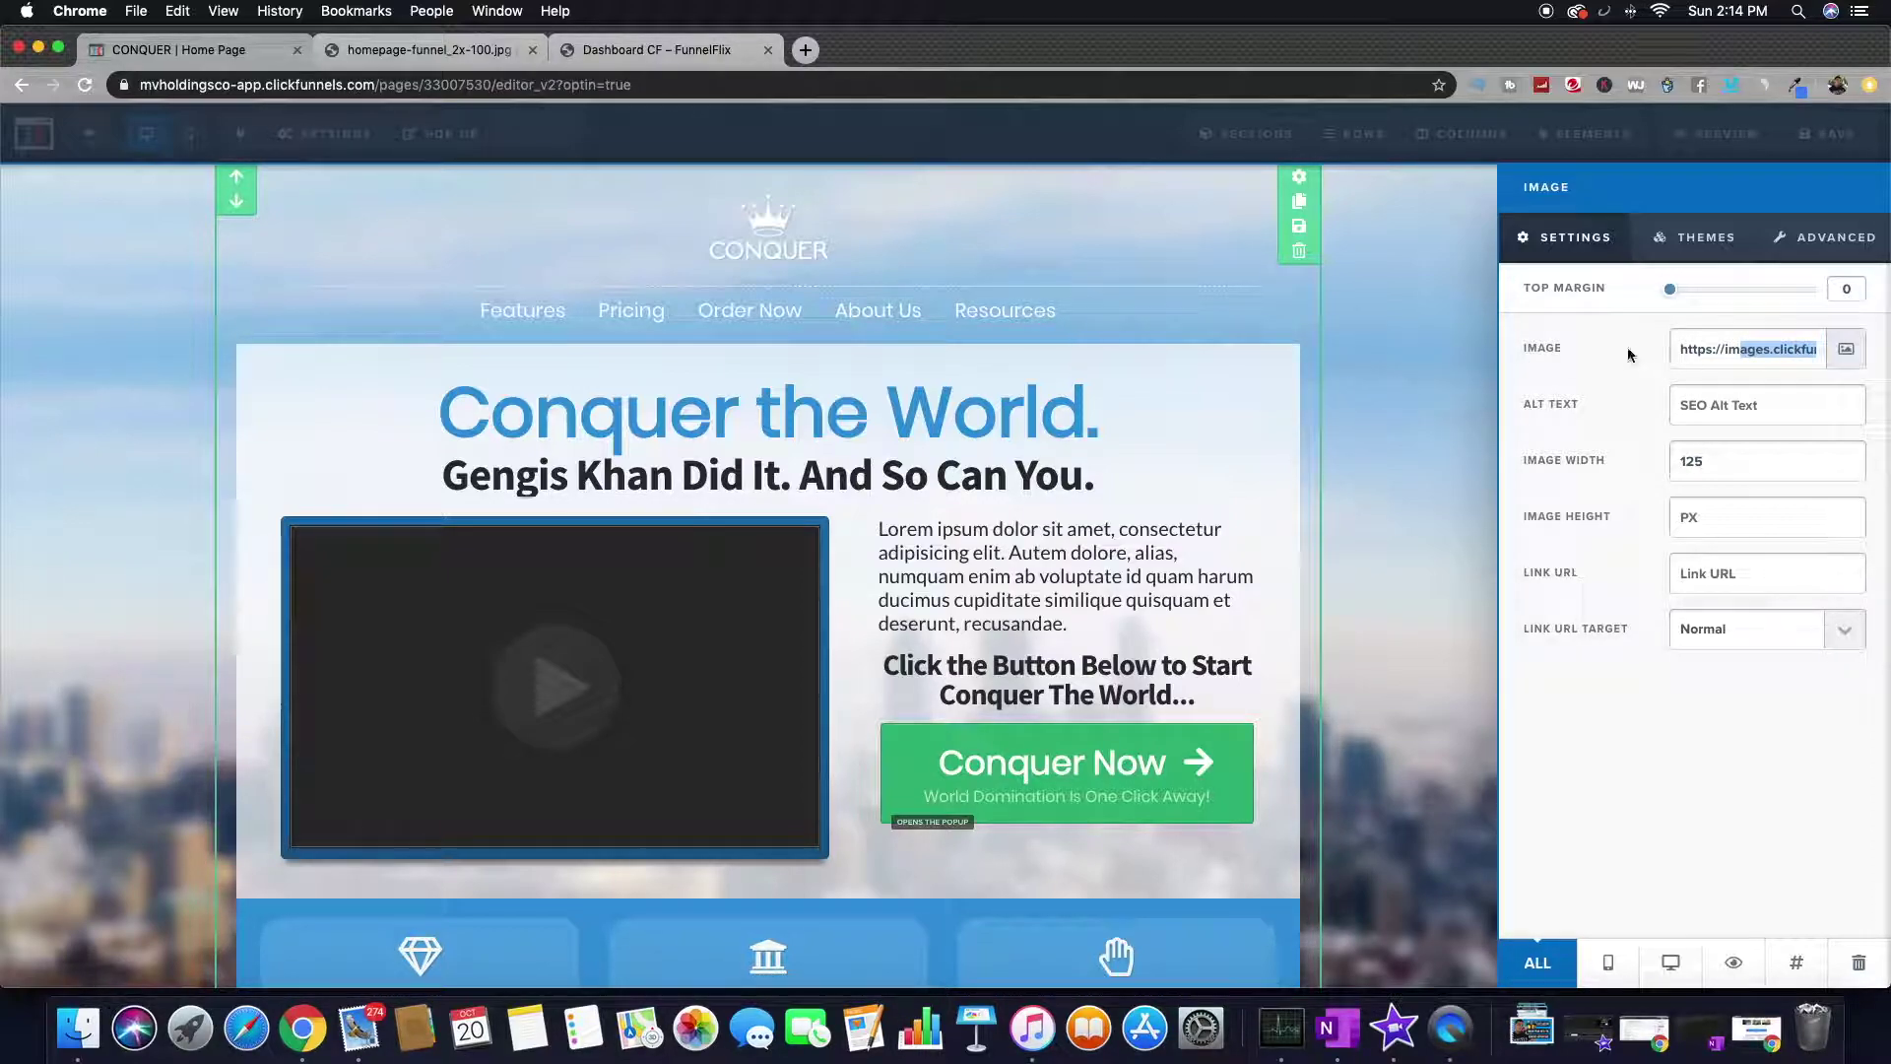
{"action": "left_click", "coordinate": [1385, 338]}
{"action": "left_click", "coordinate": [1120, 394]}
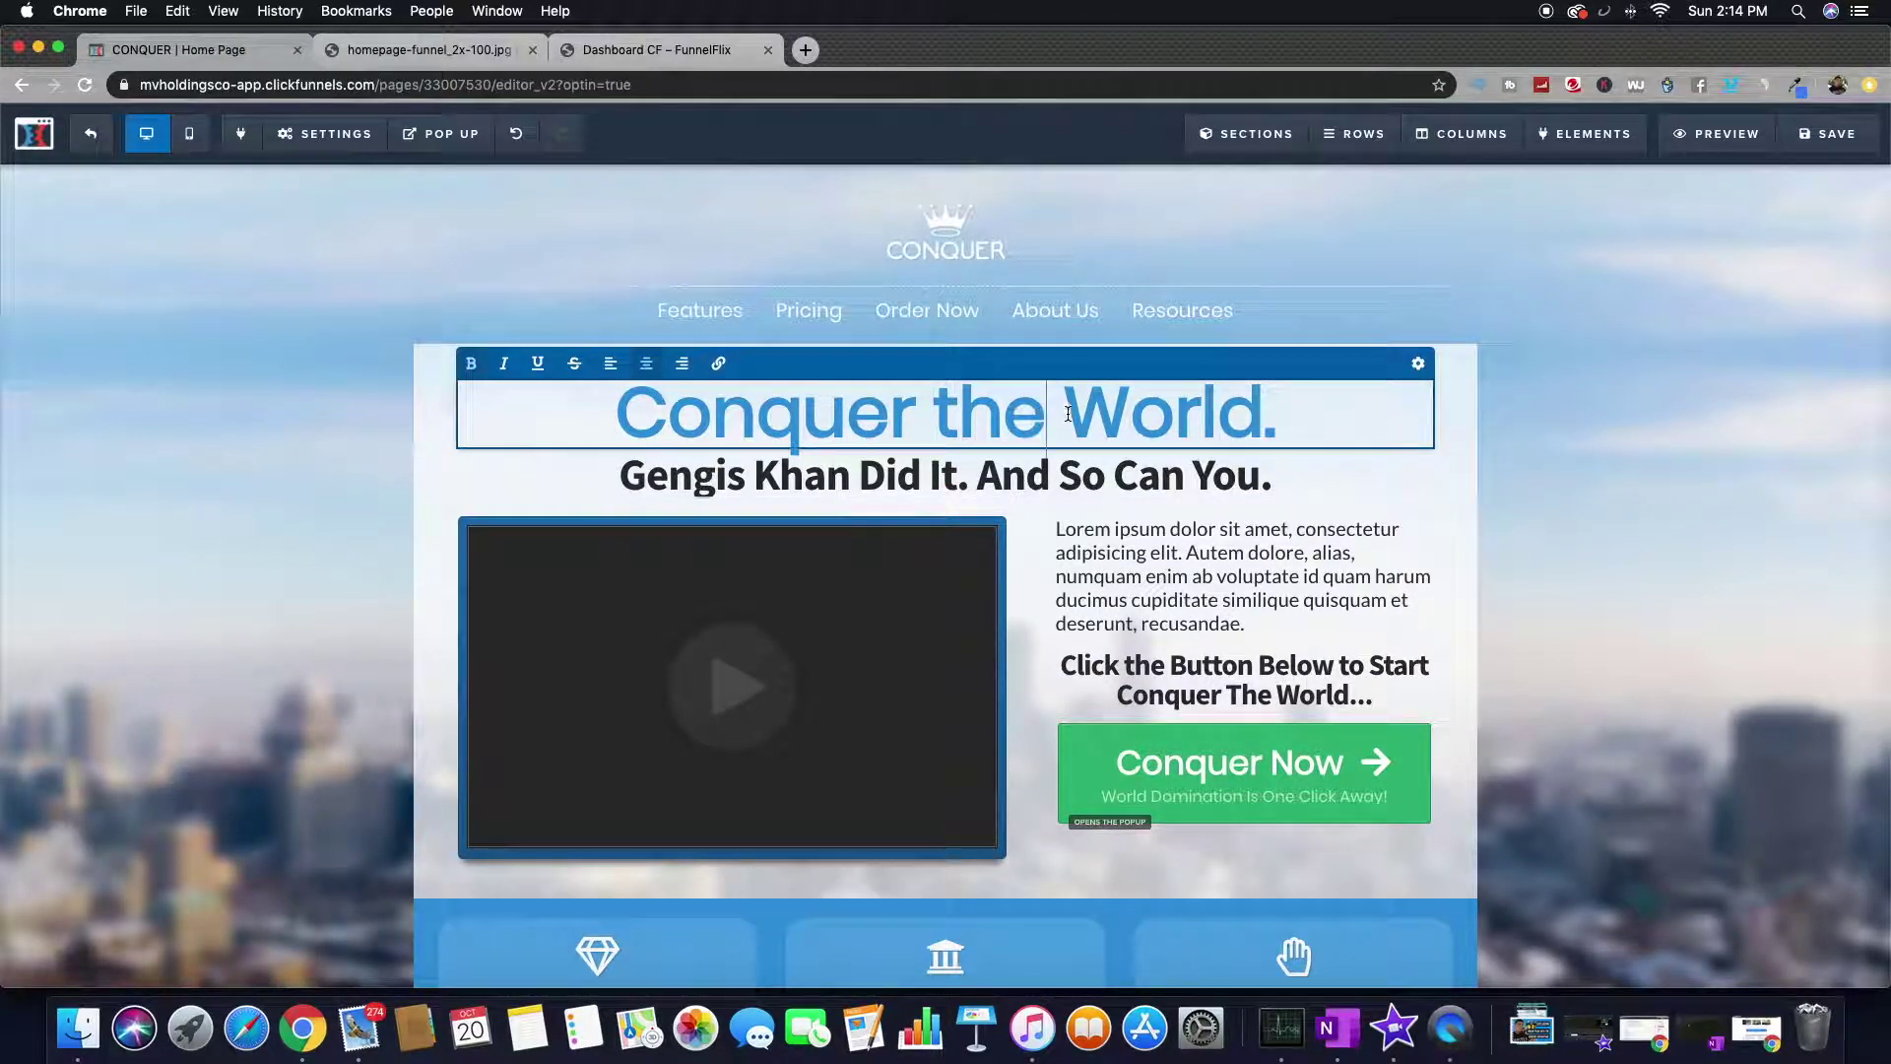
- Replace the headline with 'Yes its that easy to use clickfunnels'
{"action": "triple_click", "coordinate": [1068, 414]}
{"action": "type", "text": "Y"}
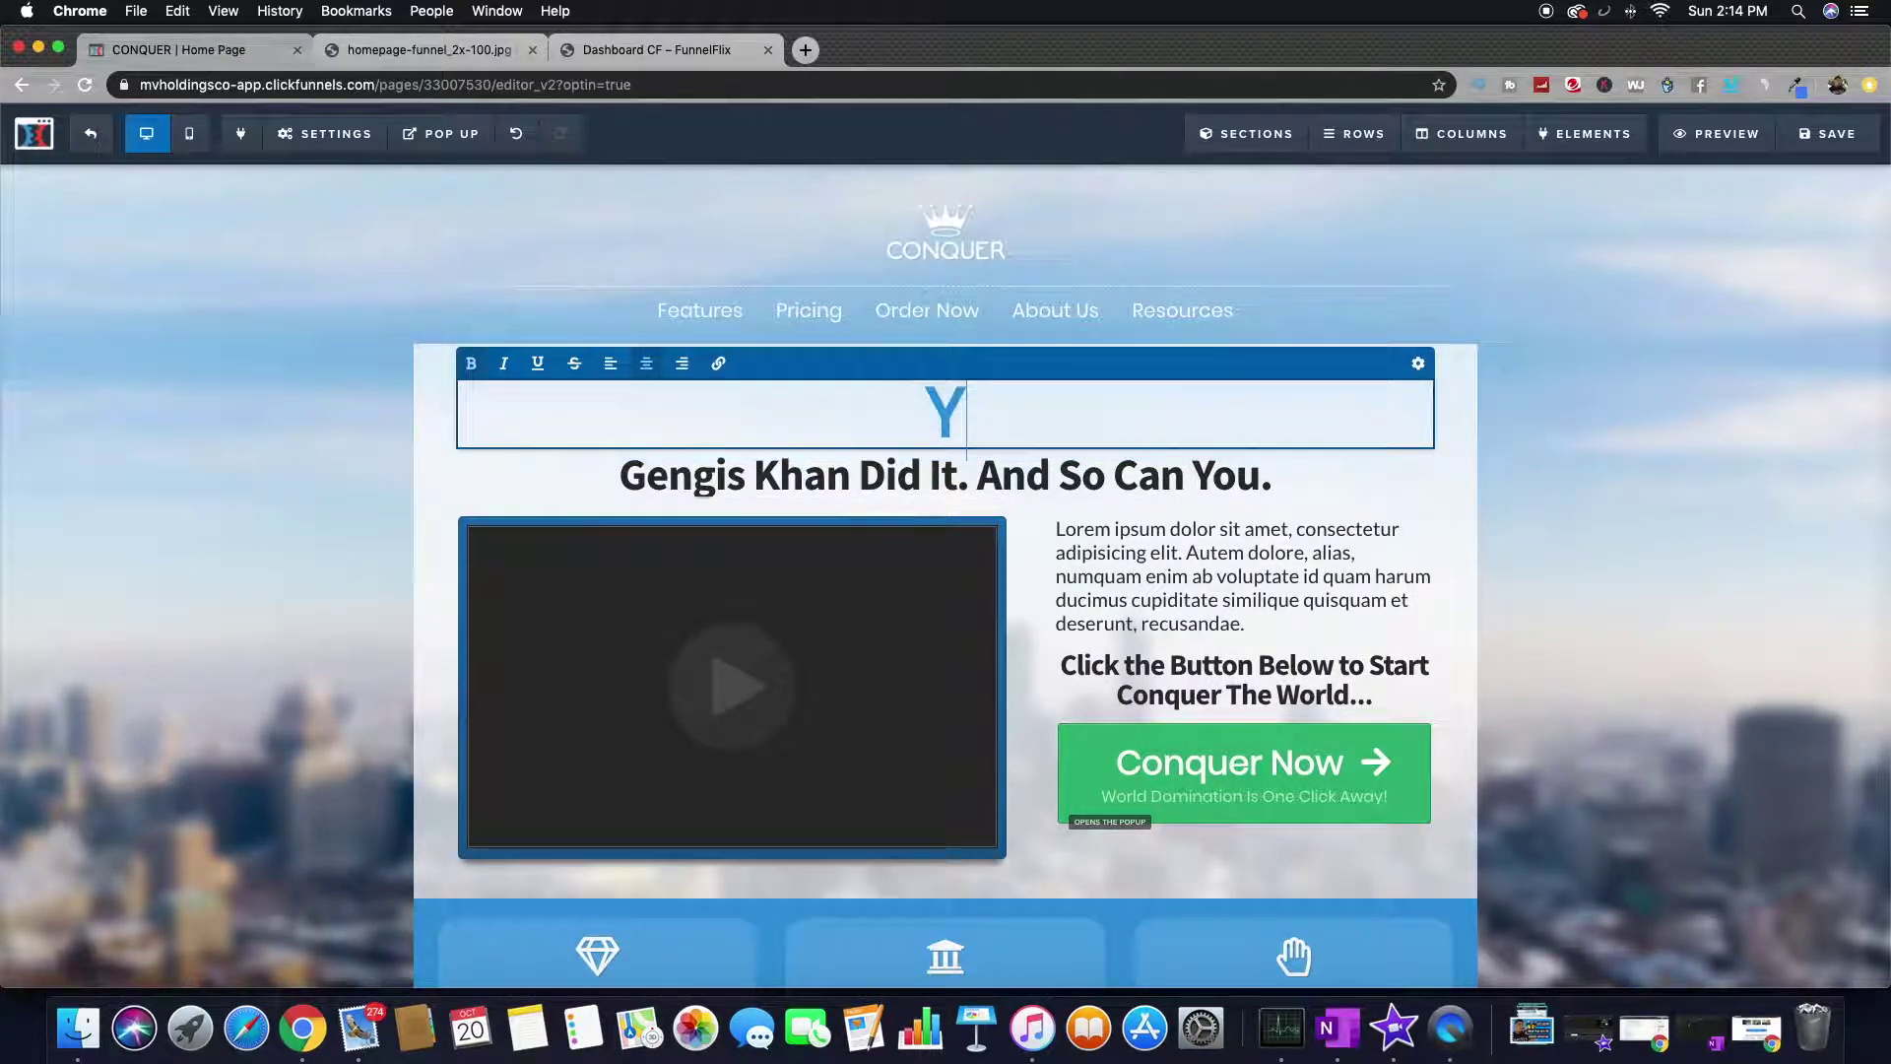
{"action": "type", "text": "es its that easy to yuse"}
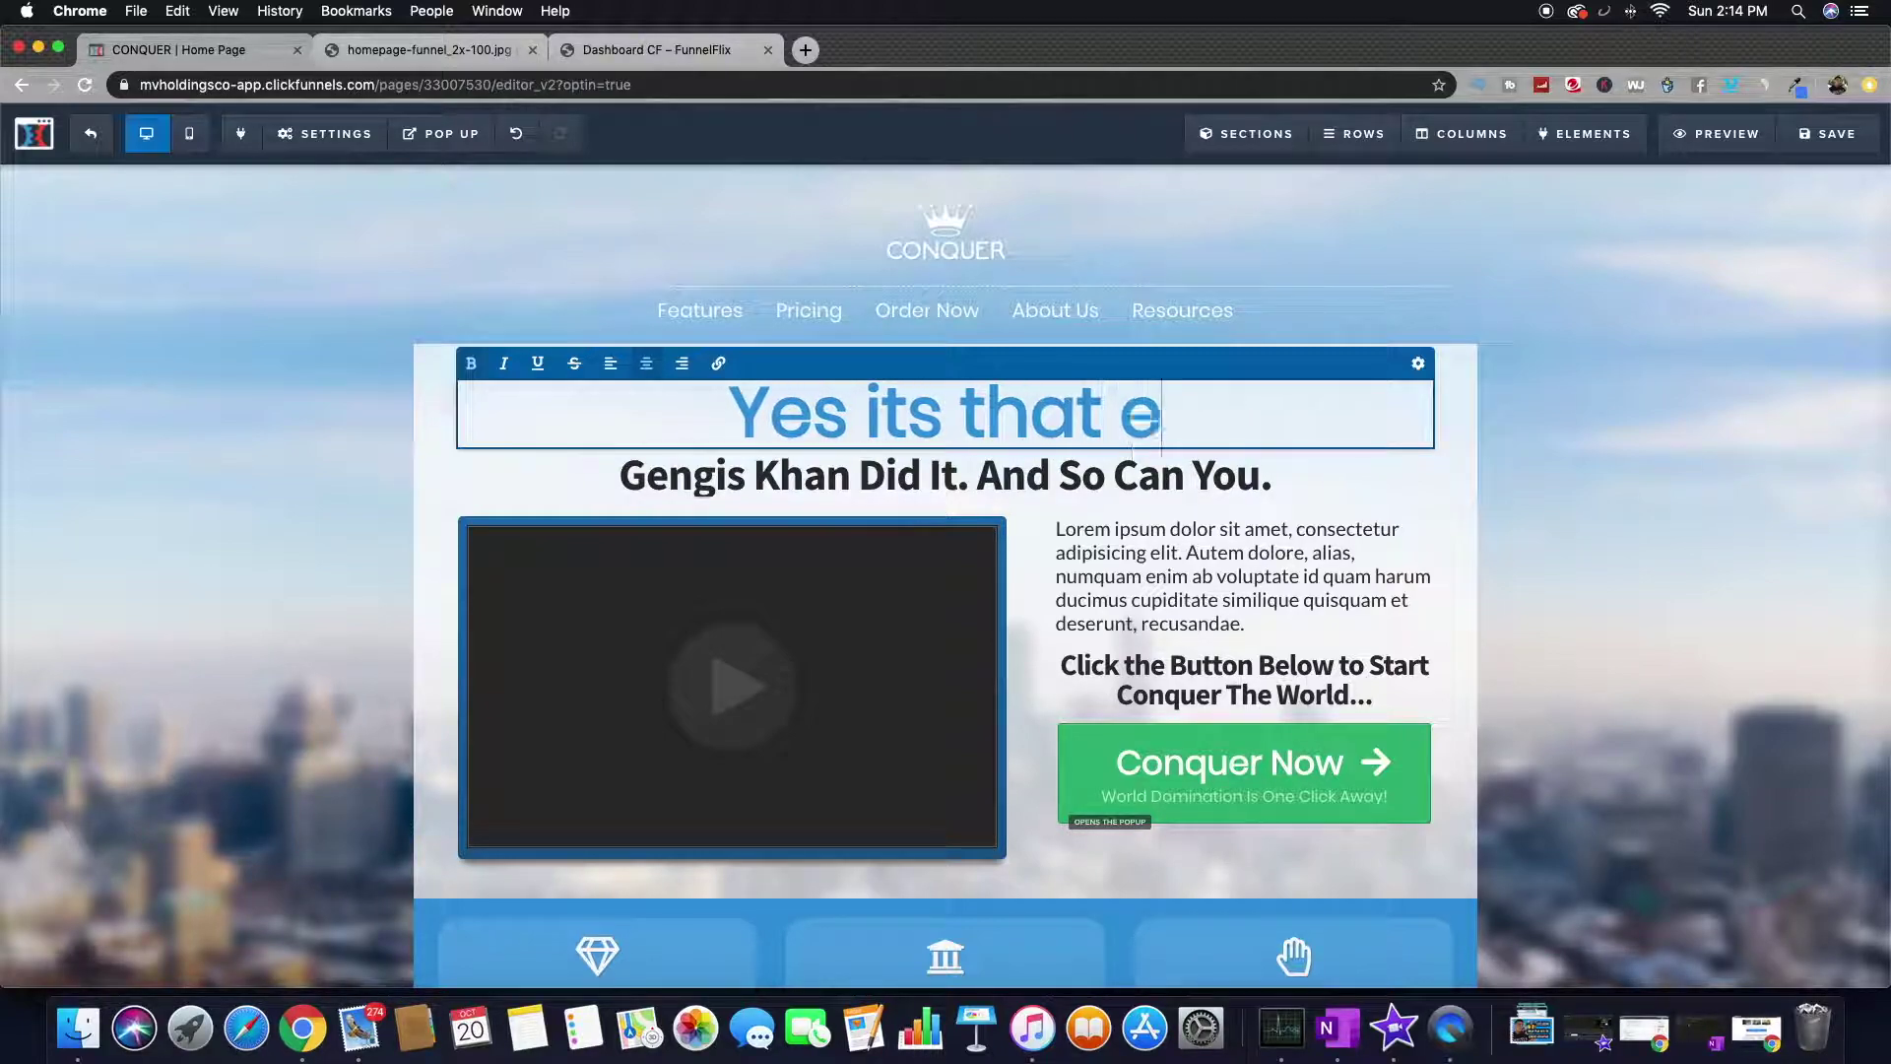
{"action": "key", "text": "BackSpace"}
{"action": "key", "text": "BackSpace"}
{"action": "key", "text": "BackSpace"}
{"action": "key", "text": "BackSpace"}
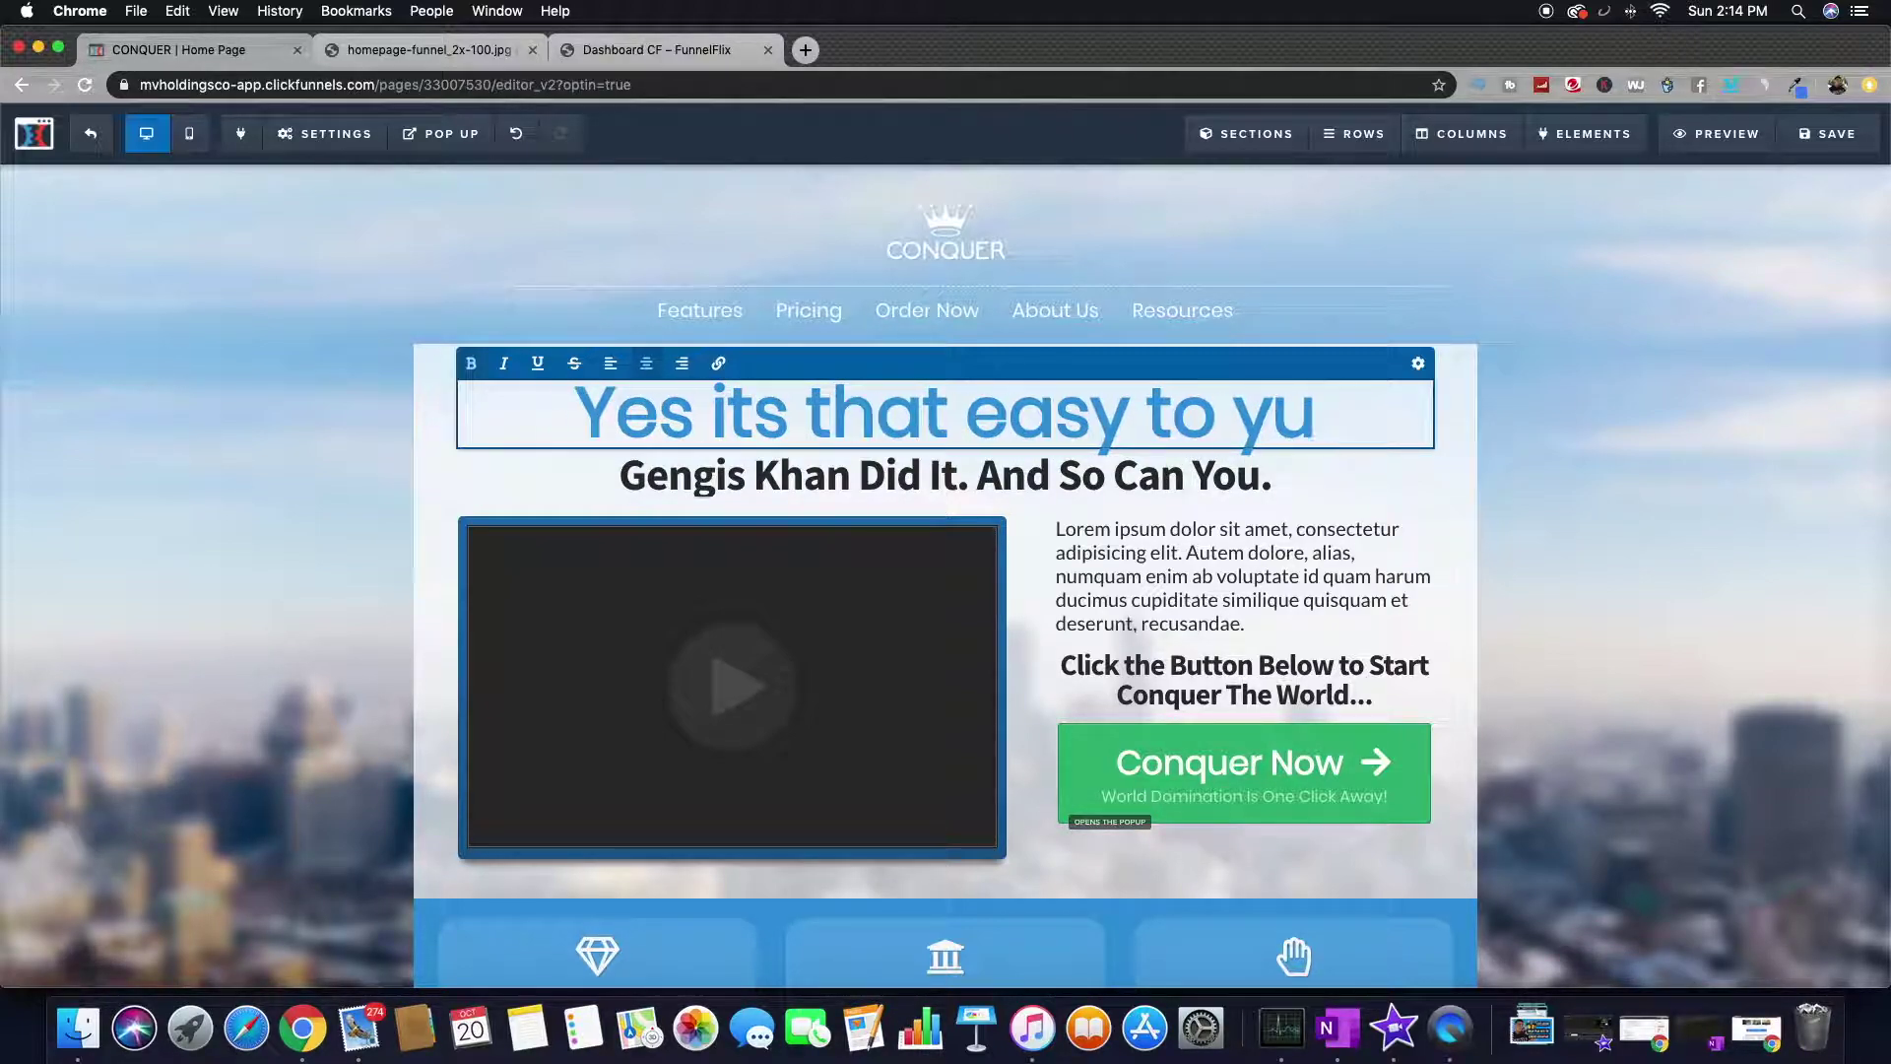
{"action": "type", "text": "use clickfunnels"}
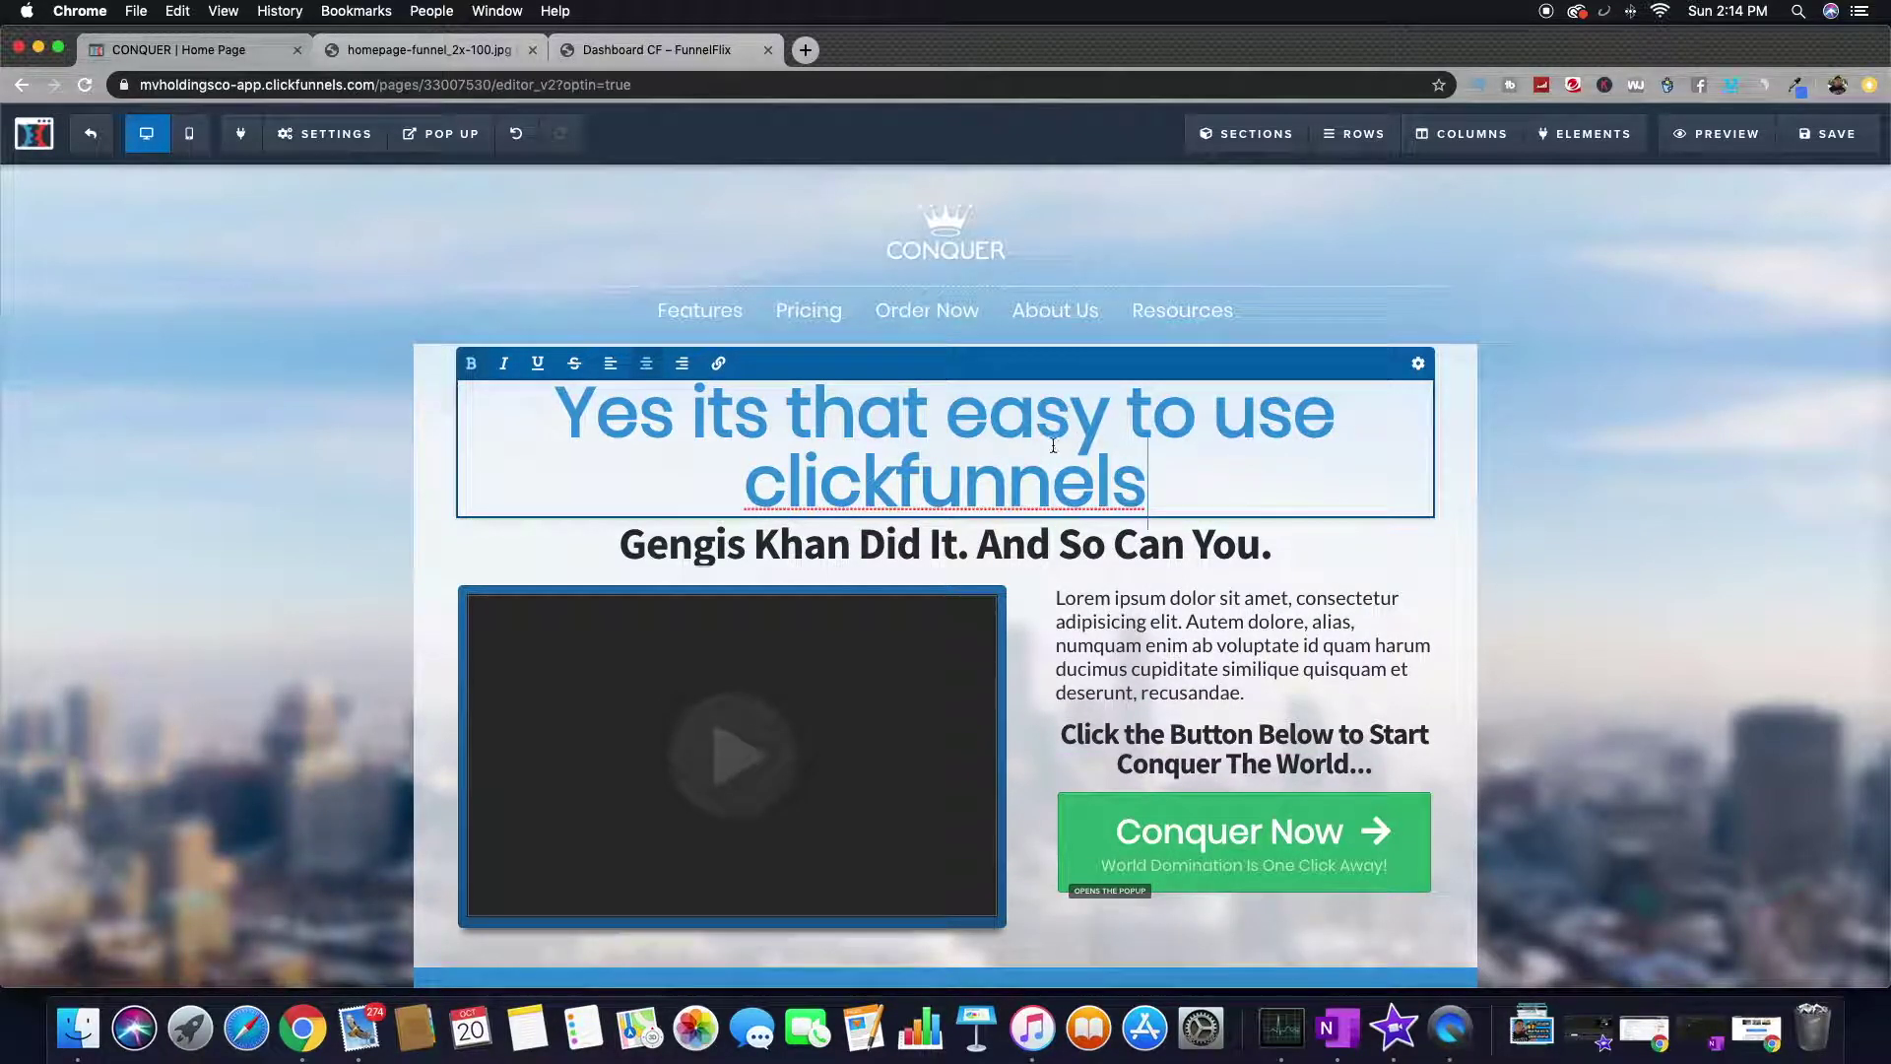
- Replace the name at the start of the subheadline with a different person's name
{"action": "double_click", "coordinate": [771, 549]}
{"action": "left_click", "coordinate": [803, 548]}
{"action": "left_click_drag", "start_coordinate": [821, 549], "coordinate": [623, 557]}
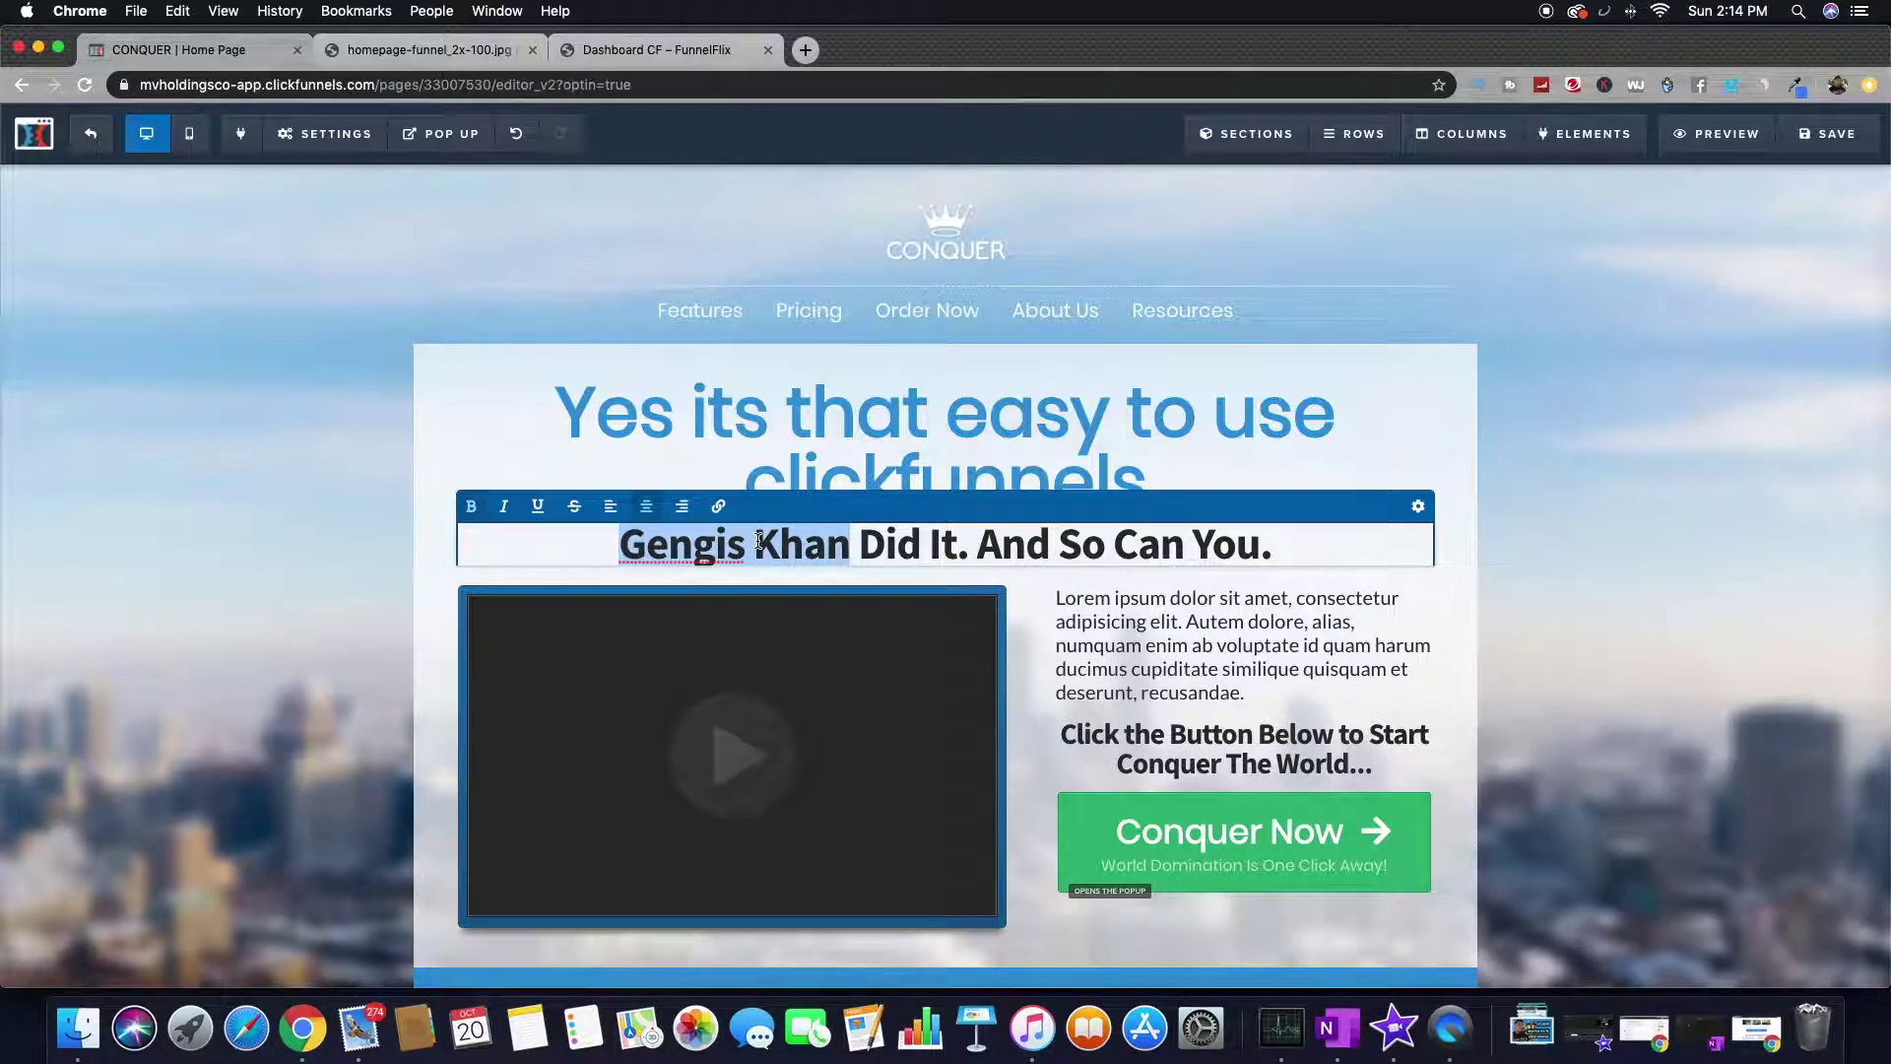
{"action": "key", "text": "BackSpace"}
{"action": "key", "text": "BackSpace"}
{"action": "key", "text": "BackSpace"}
{"action": "key", "text": "BackSpace"}
{"action": "key", "text": "BackSpace"}
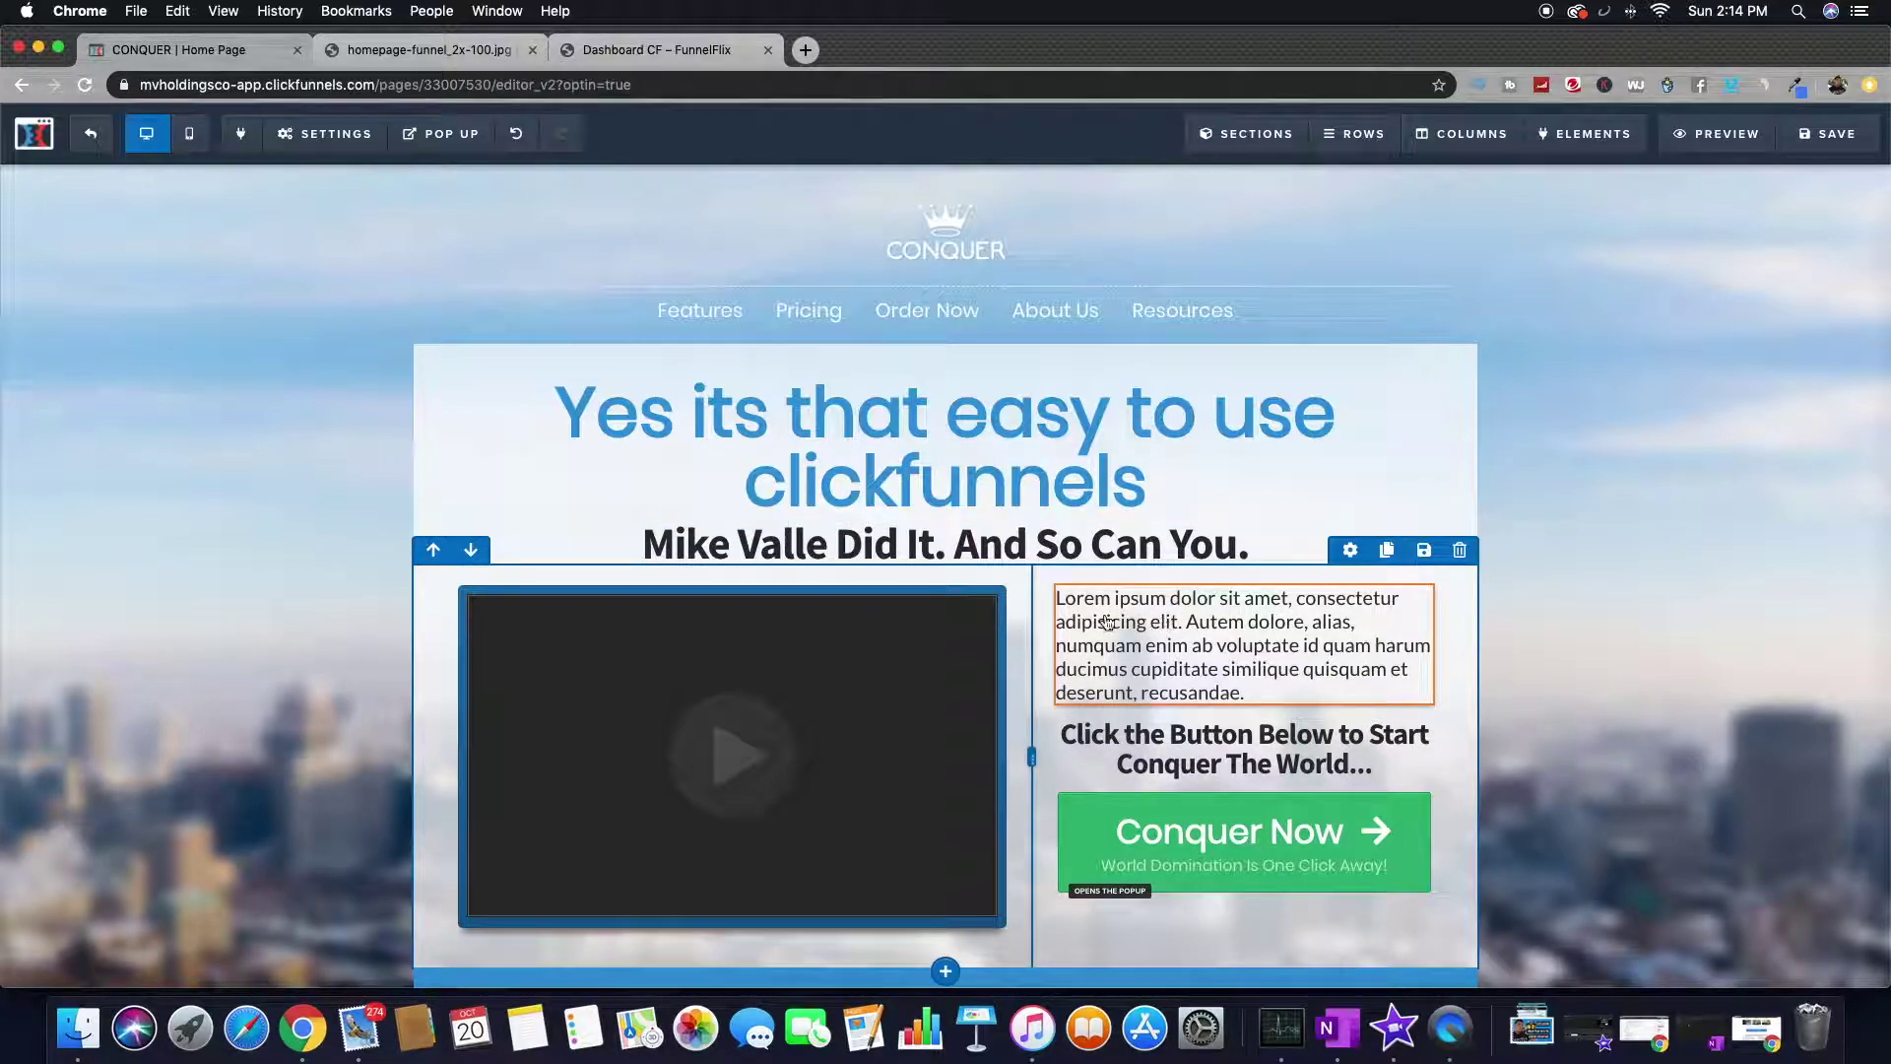
- Review the video's Custom Embed settings without changes, then scroll down to the button
{"action": "left_click", "coordinate": [733, 676]}
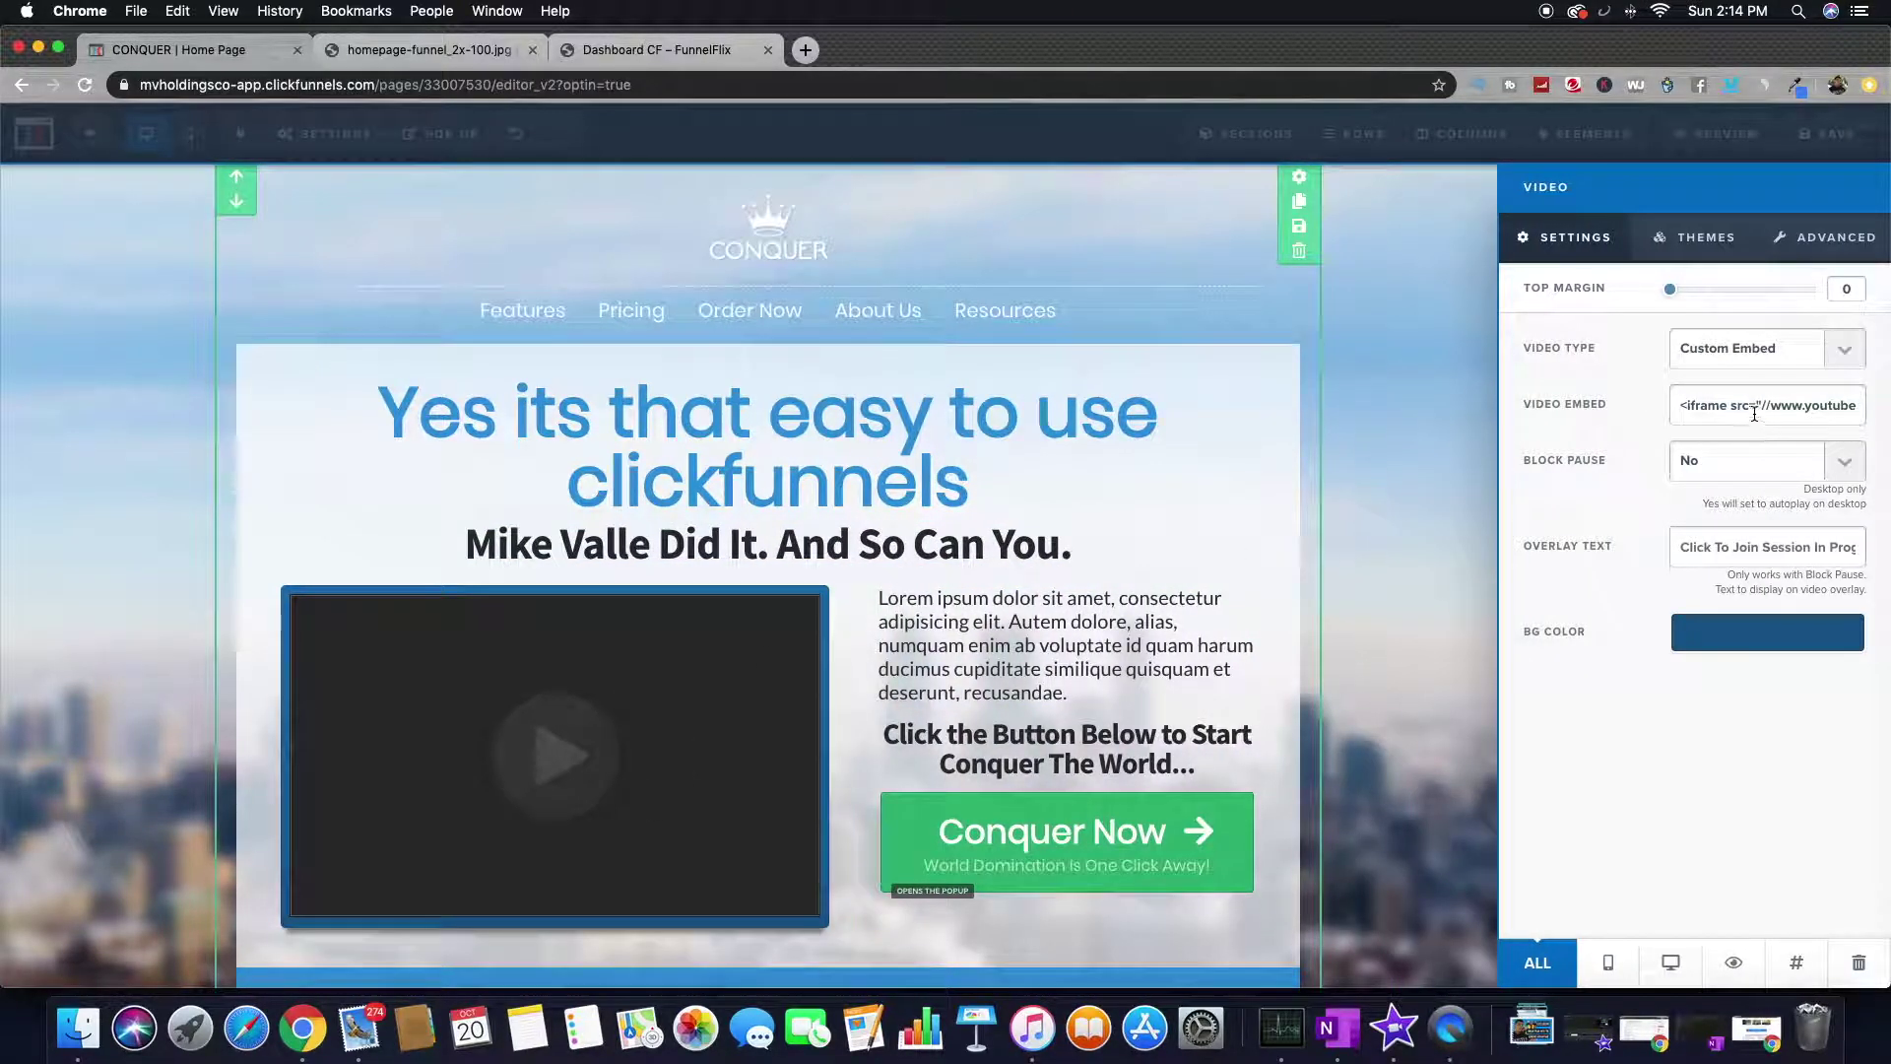
{"action": "left_click", "coordinate": [1747, 349]}
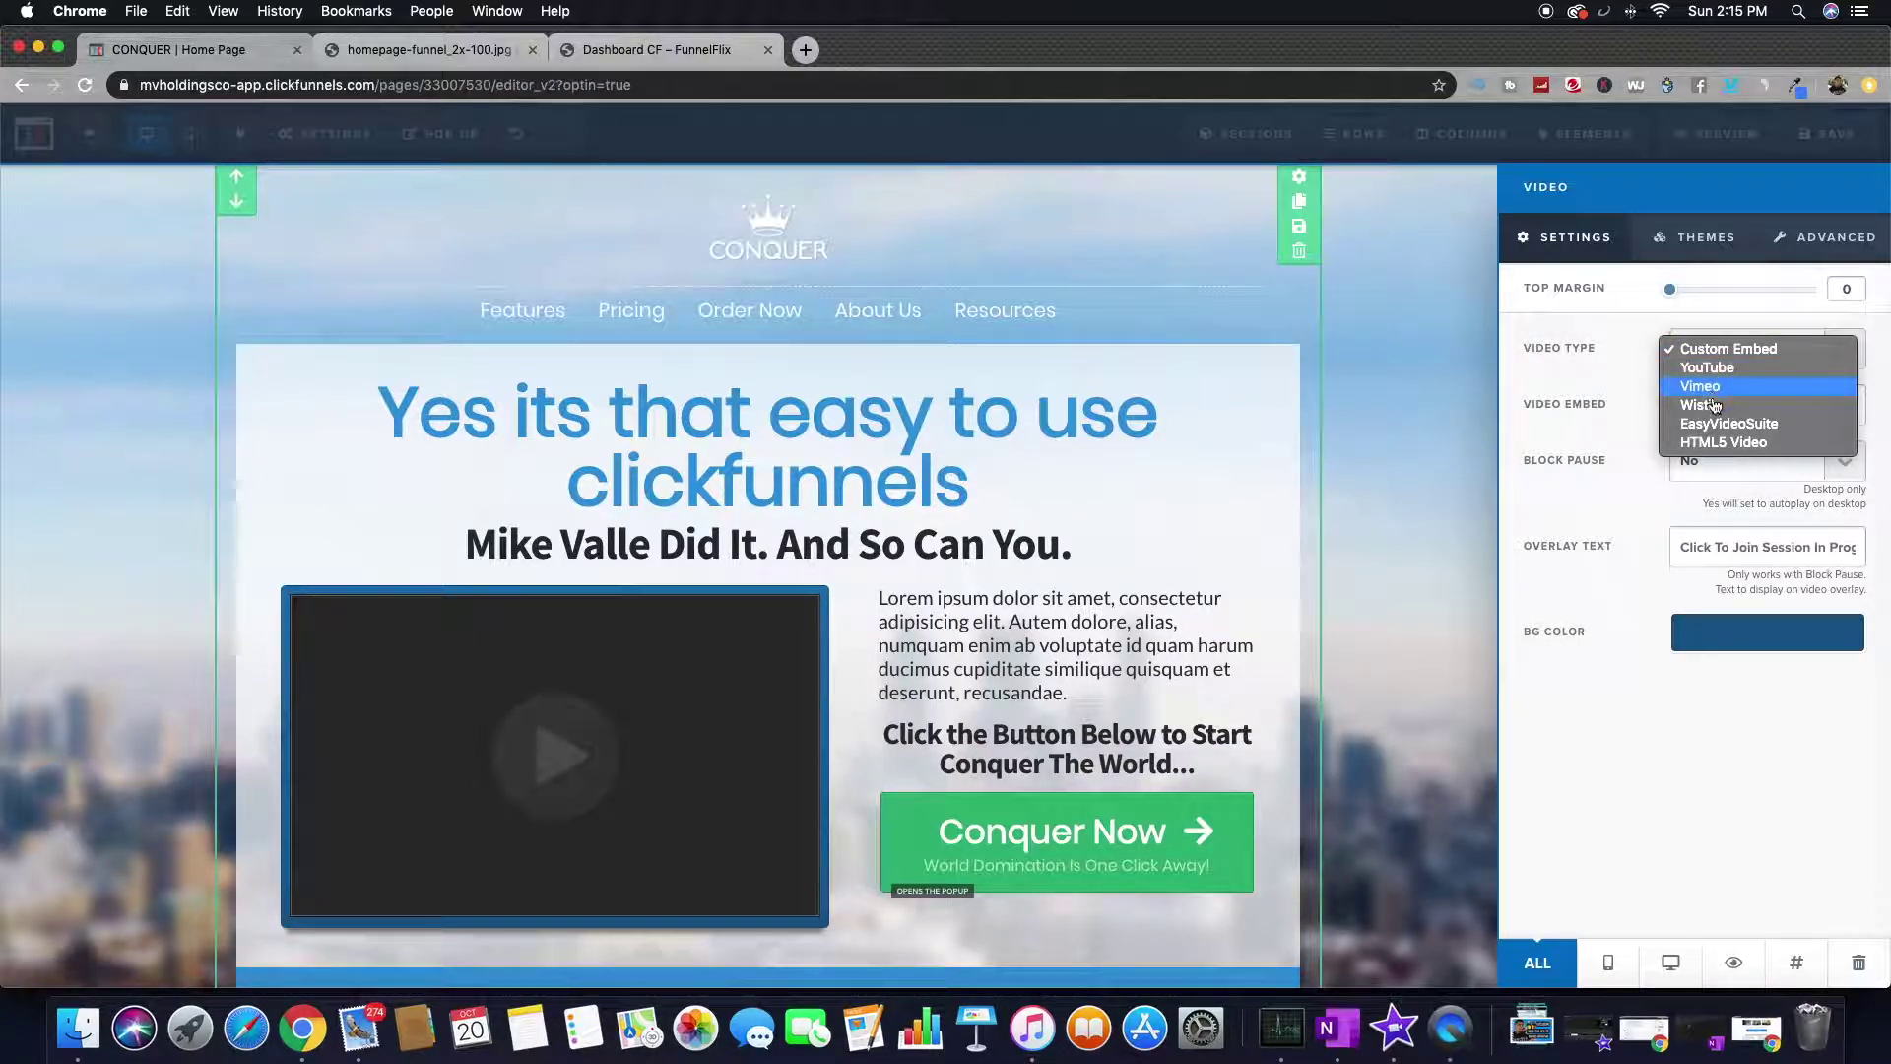
{"action": "left_click", "coordinate": [1629, 424]}
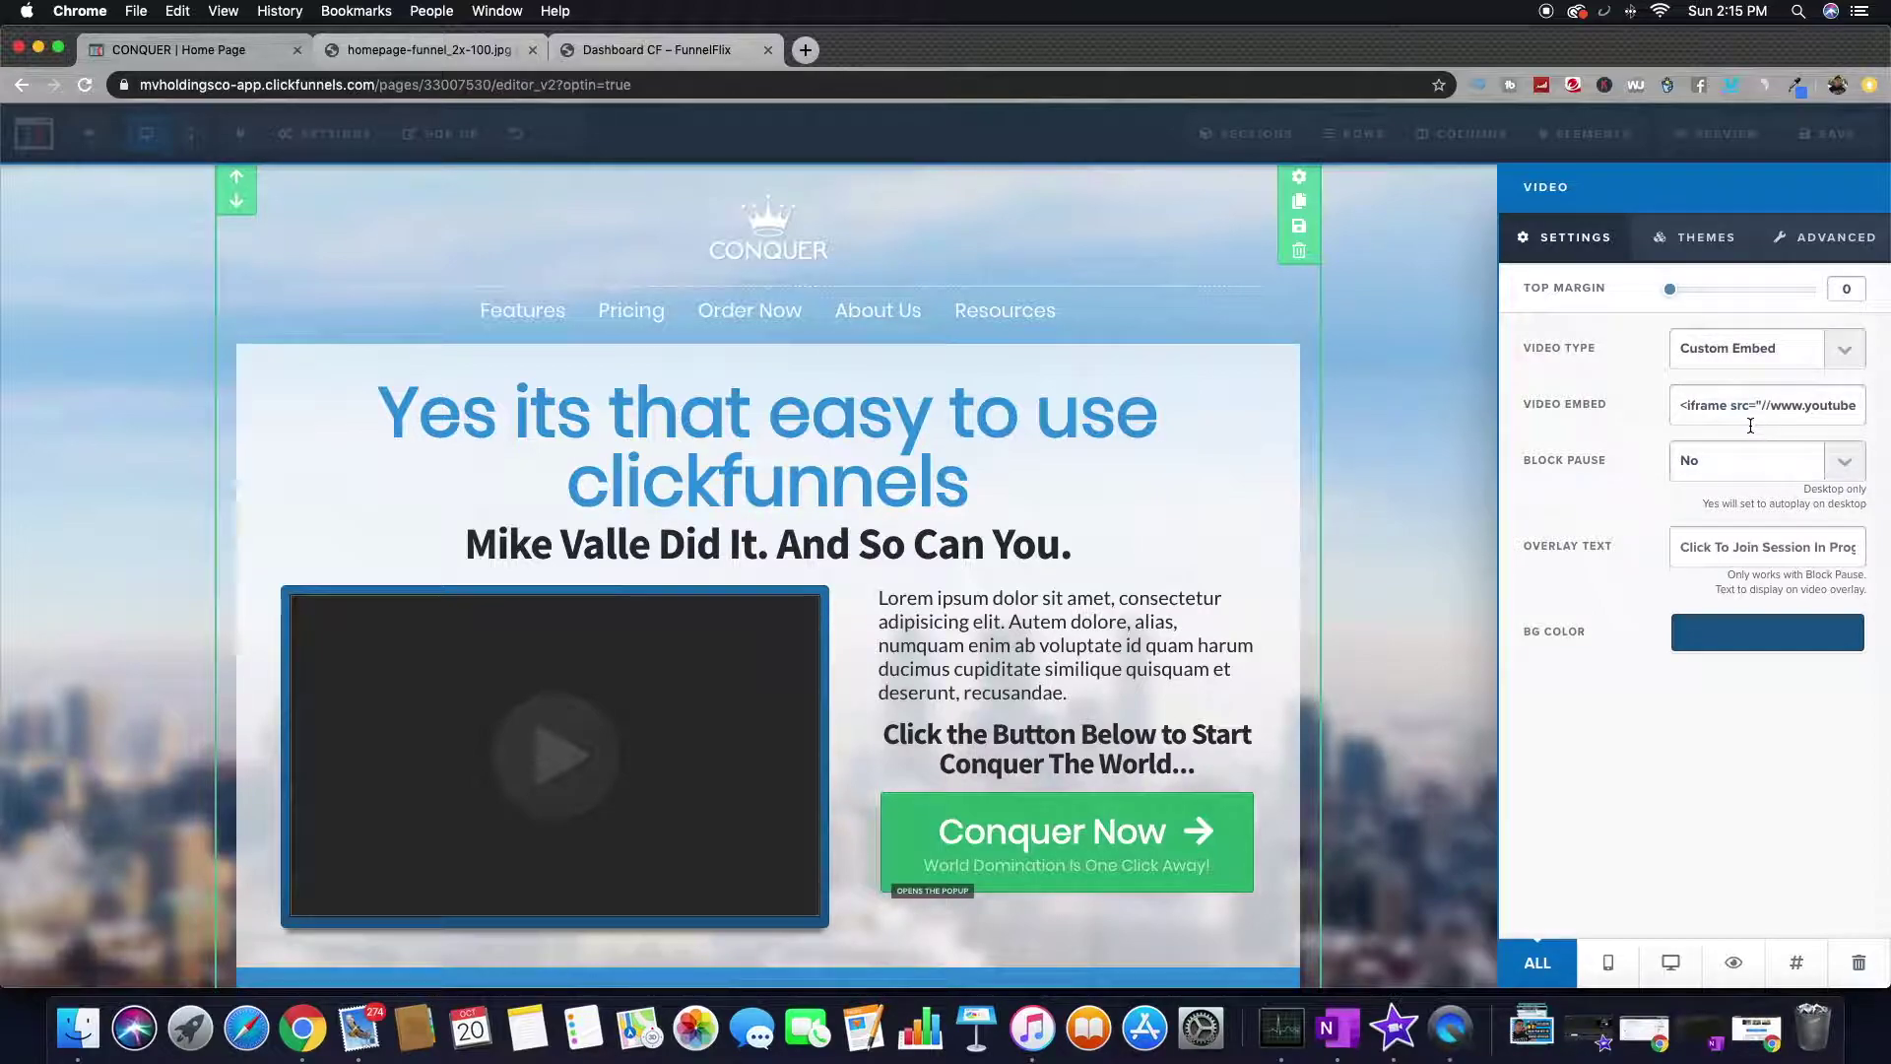
{"action": "triple_click", "coordinate": [1743, 406]}
{"action": "left_click", "coordinate": [1369, 523]}
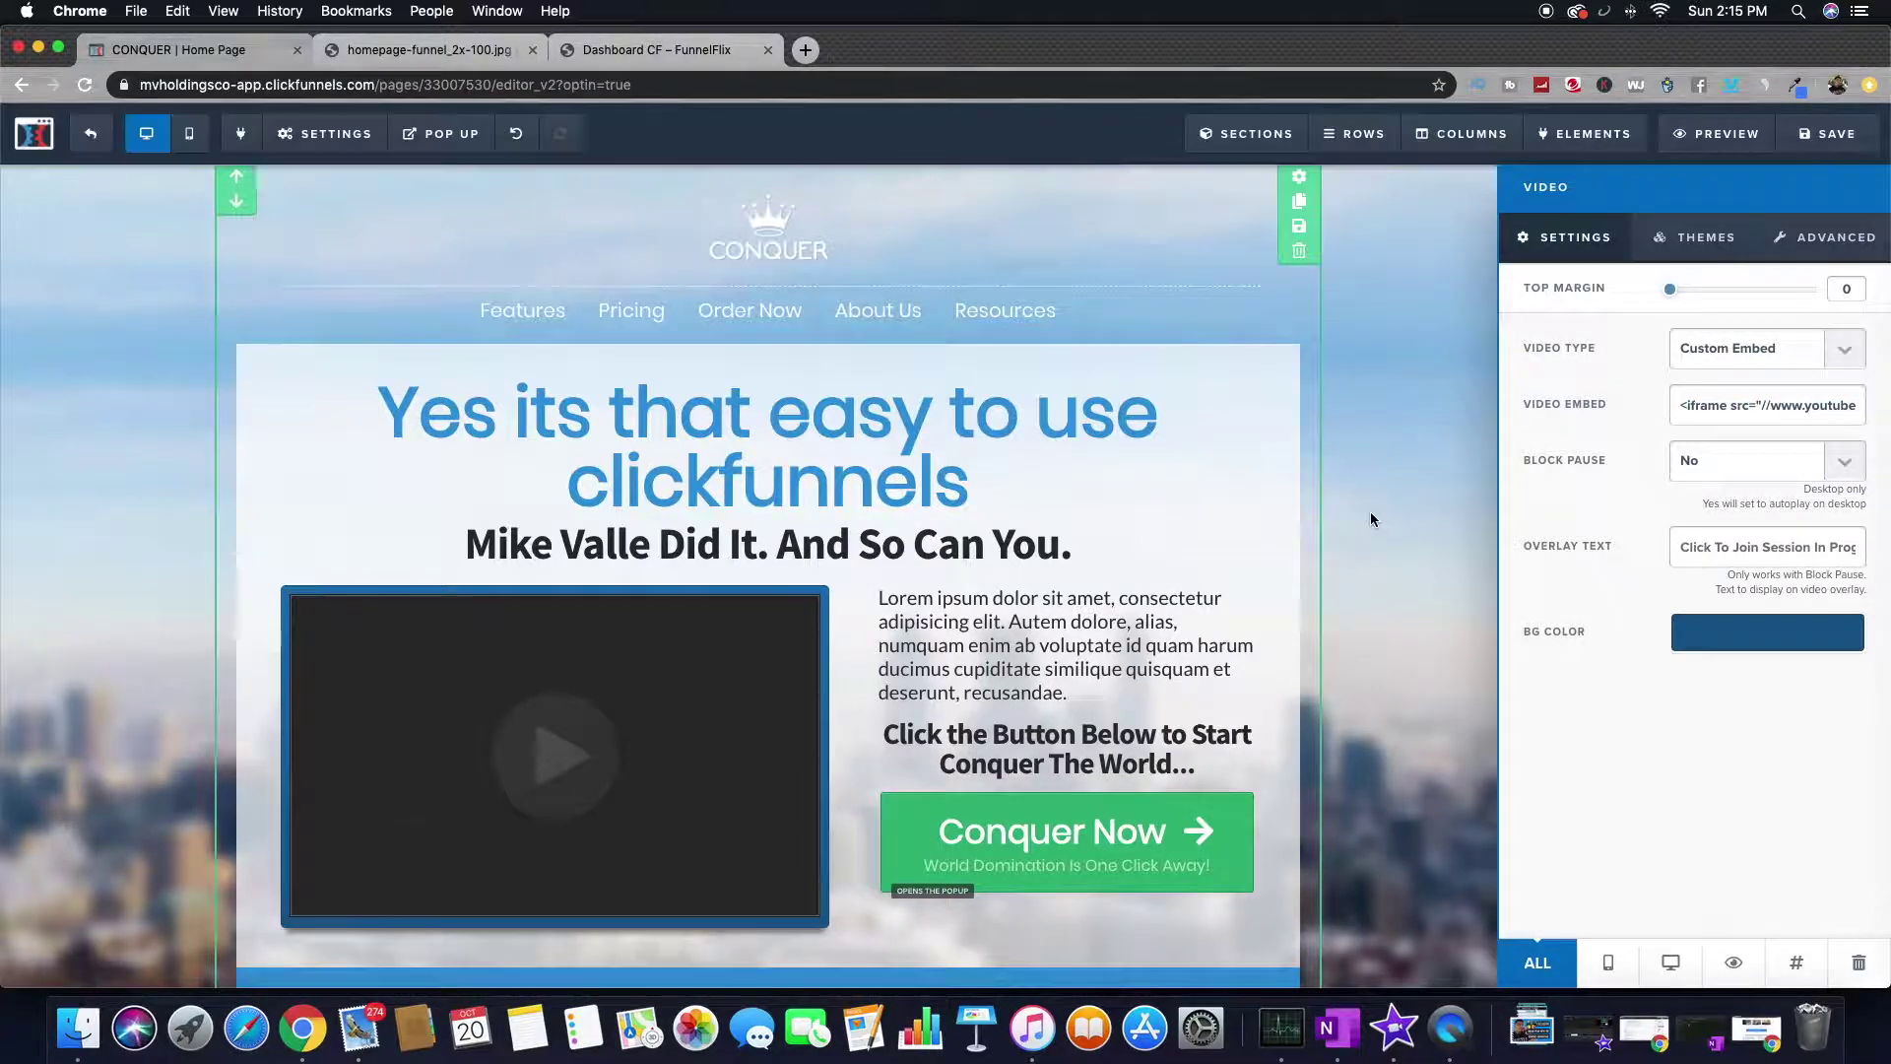
{"action": "scroll", "coordinate": [1373, 520], "scroll_direction": "down", "scroll_amount": 5}
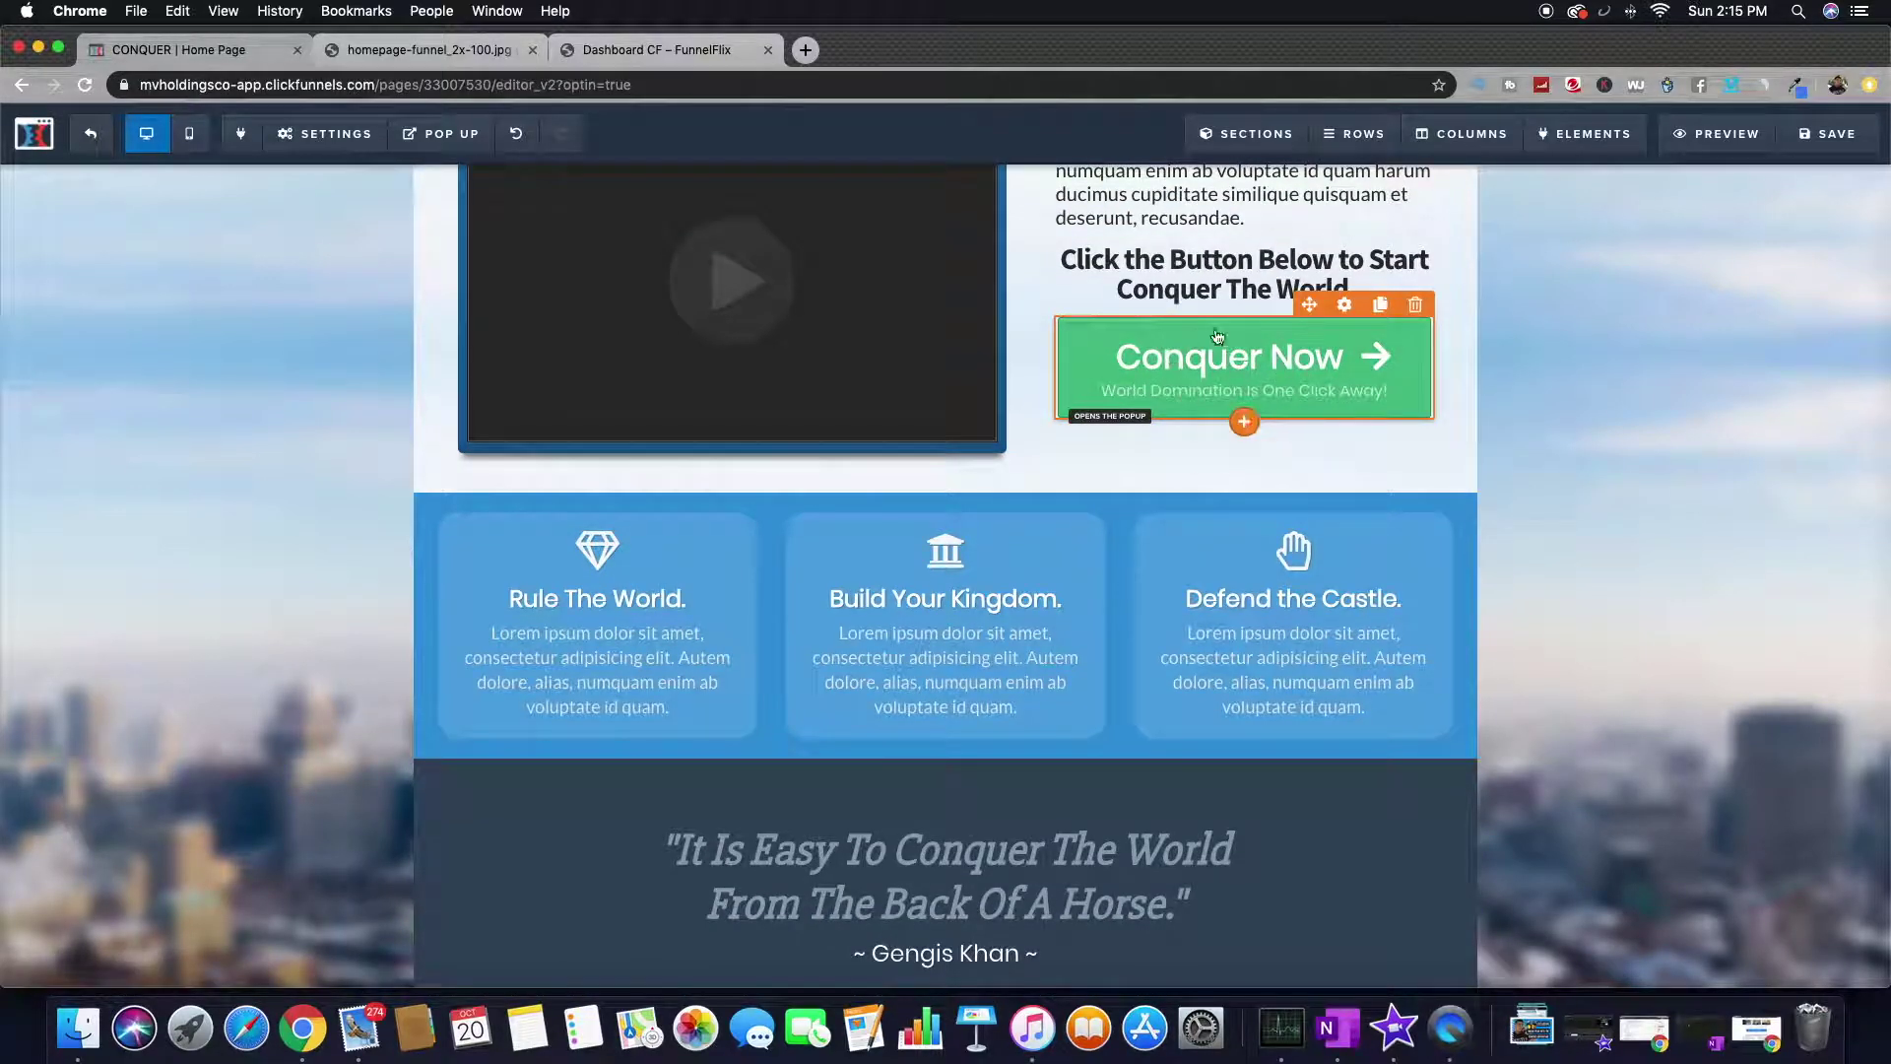
{"action": "scroll", "coordinate": [1226, 386], "scroll_direction": "up", "scroll_amount": 5}
{"action": "scroll", "coordinate": [1212, 428], "scroll_direction": "down", "scroll_amount": 3}
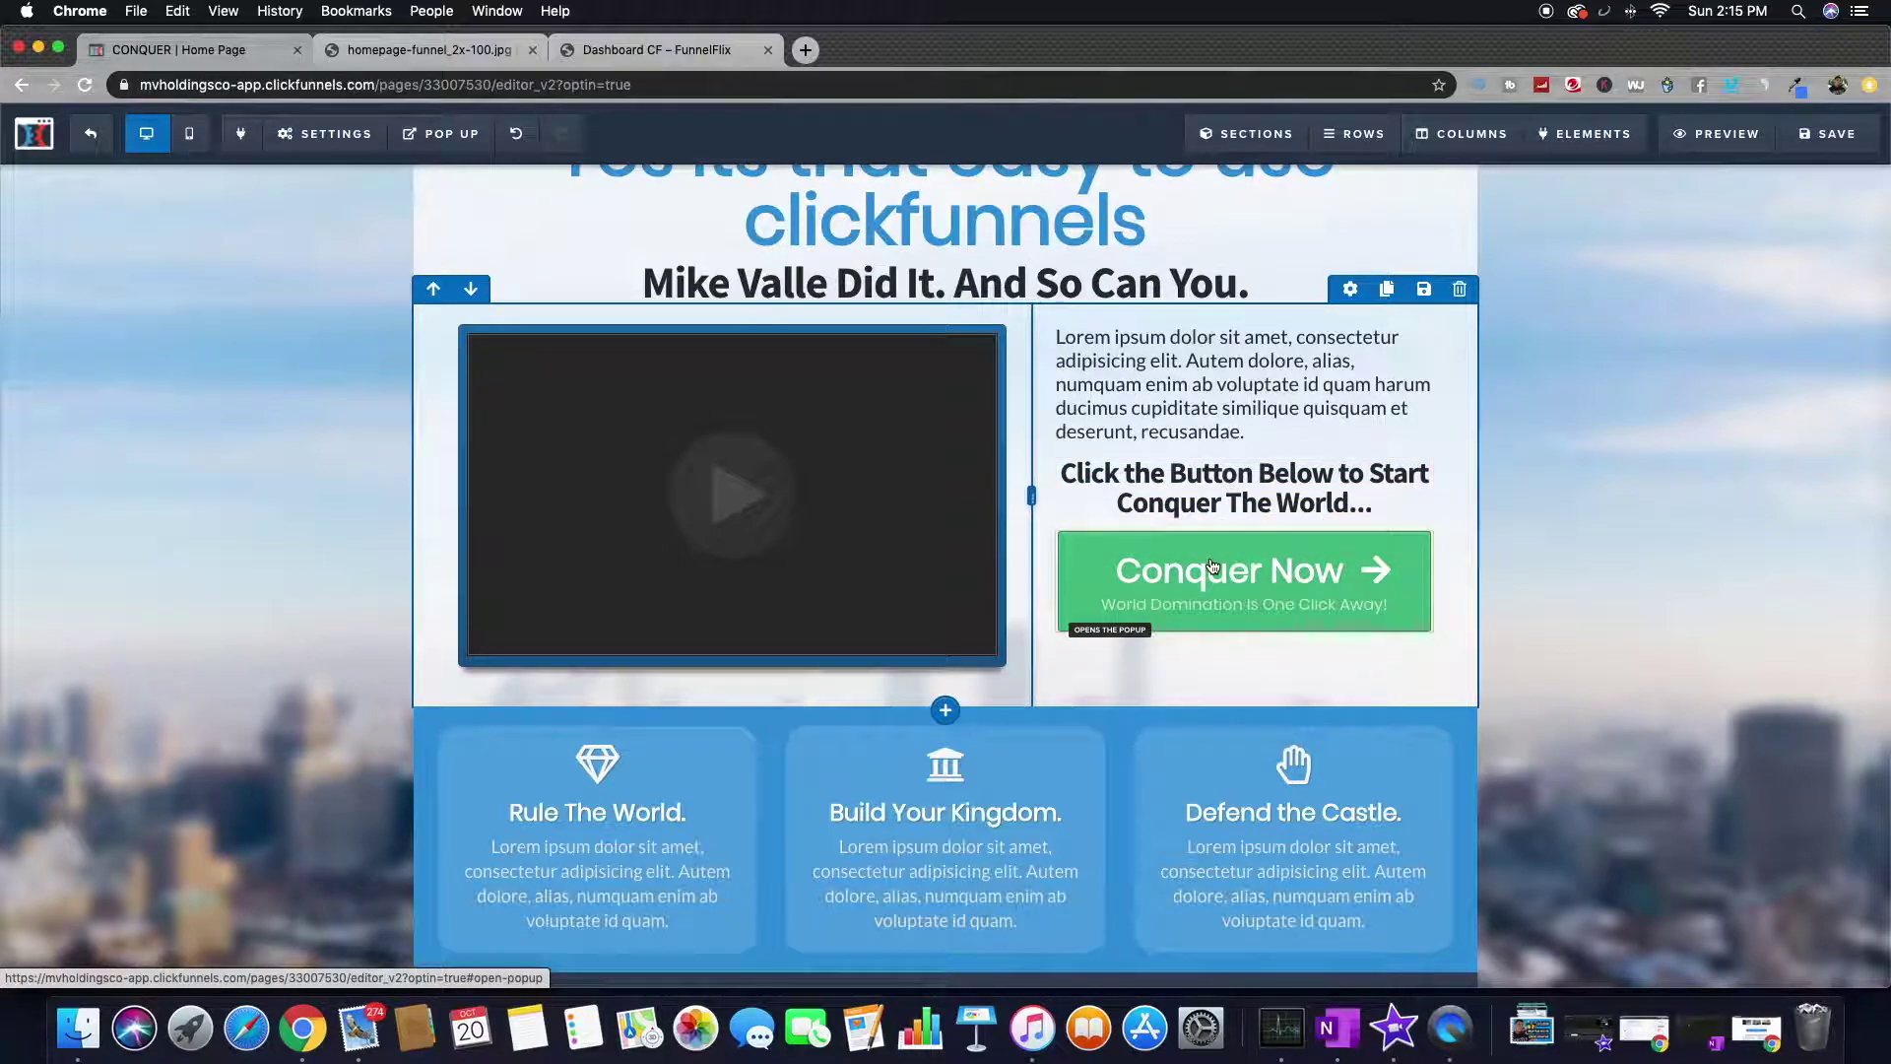
- Set the Conquer Now button's action to Submit Order / Submit Form
{"action": "left_click", "coordinate": [1233, 593]}
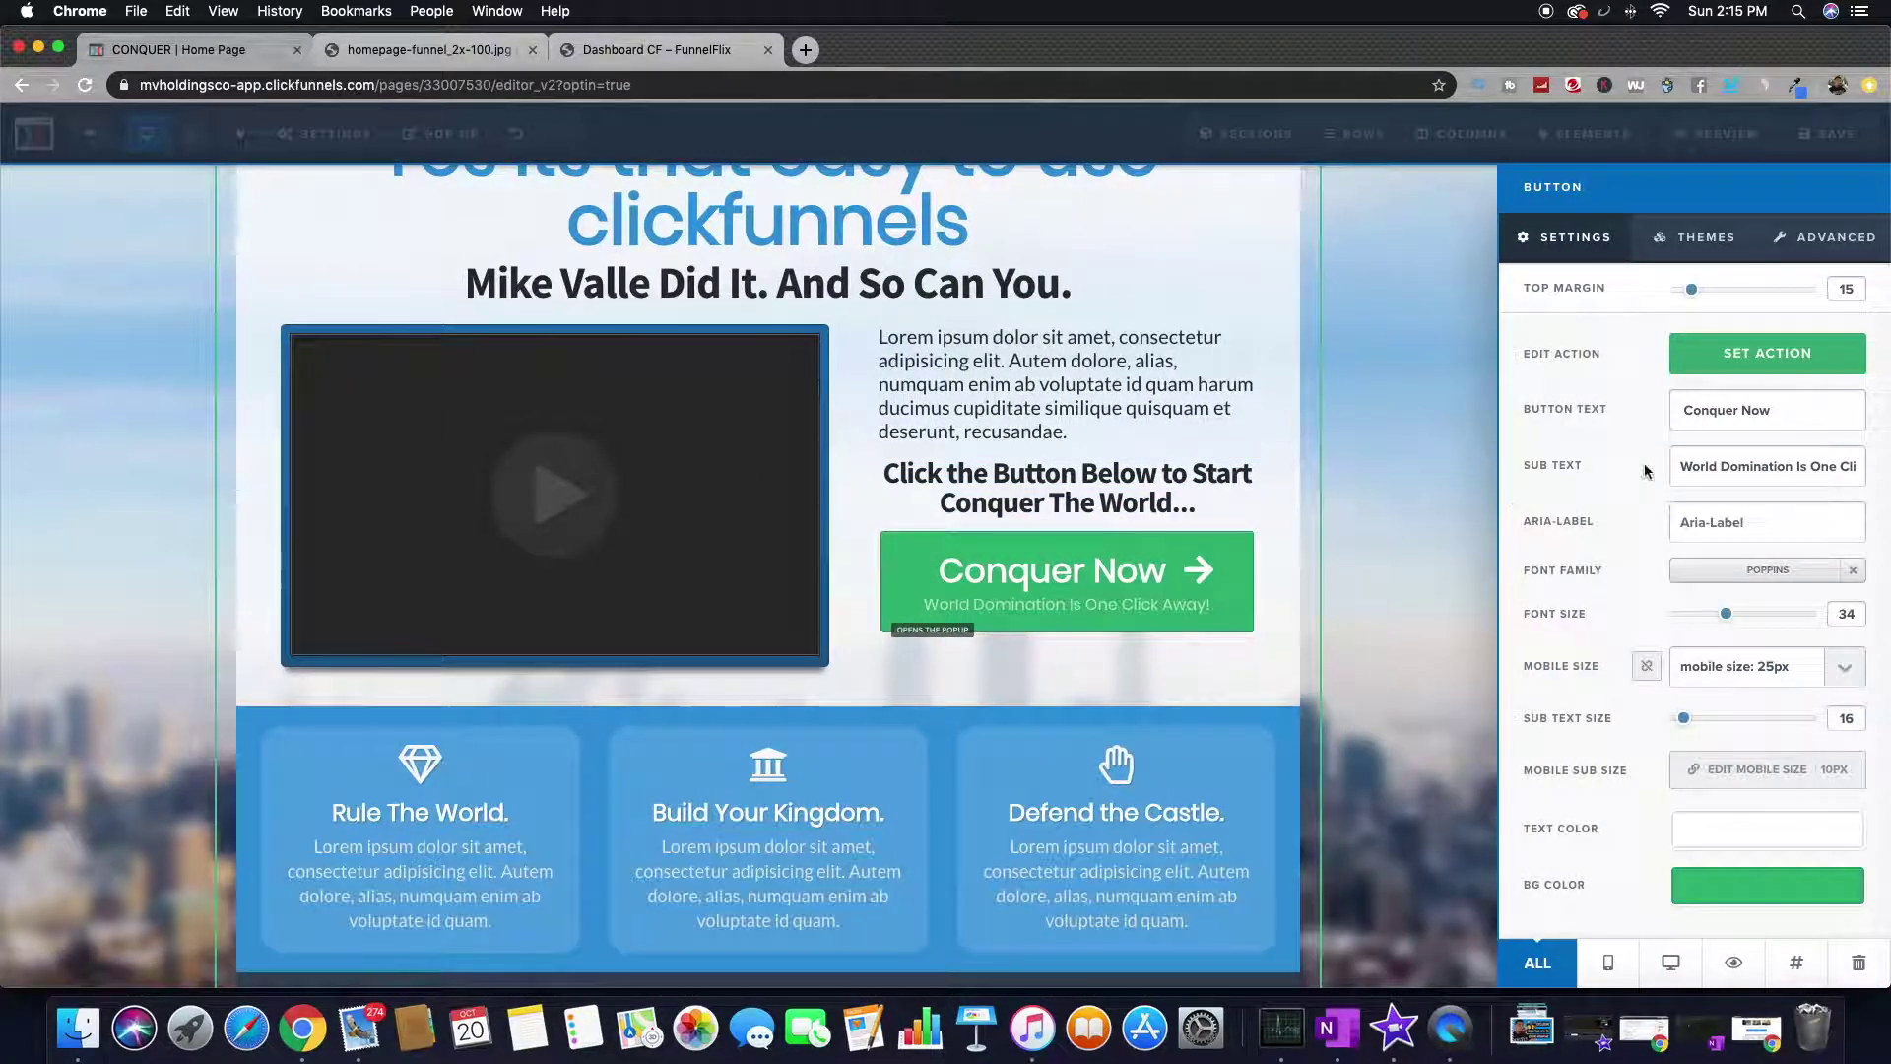
{"action": "left_click", "coordinate": [1752, 372]}
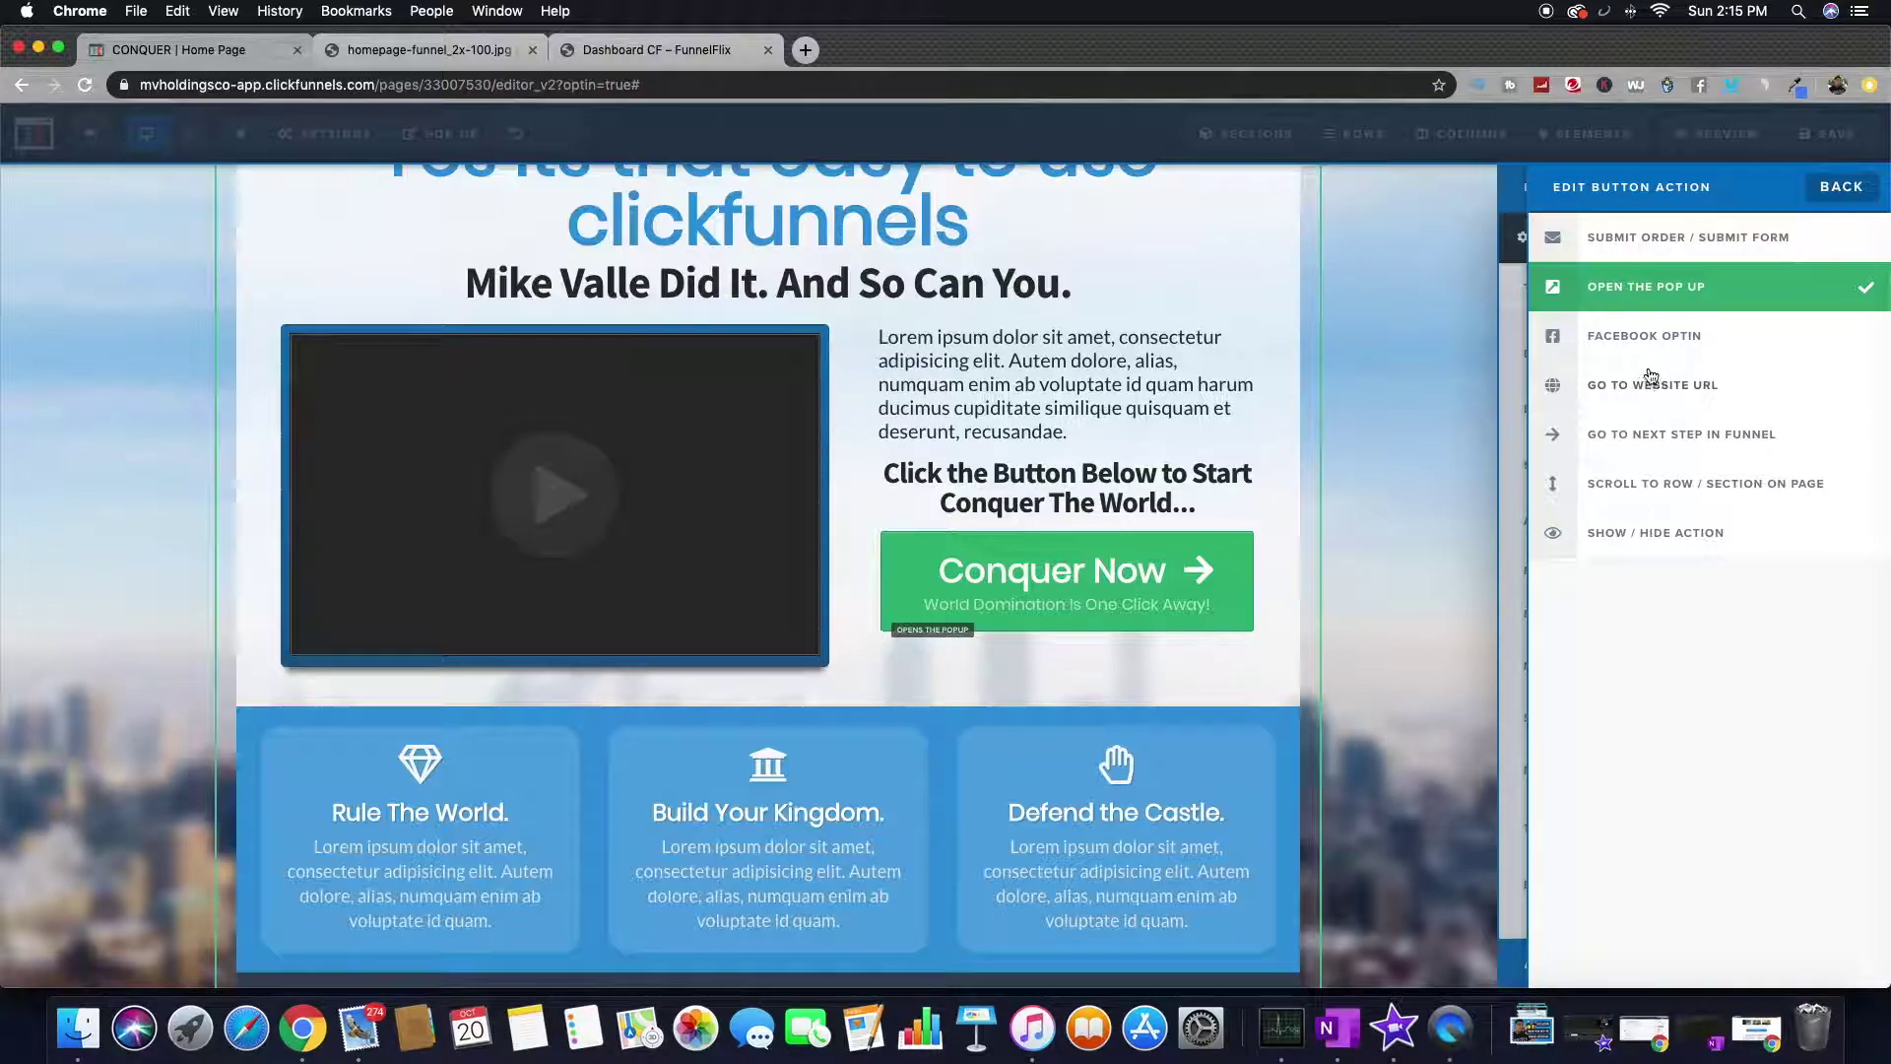
{"action": "left_click", "coordinate": [1680, 241]}
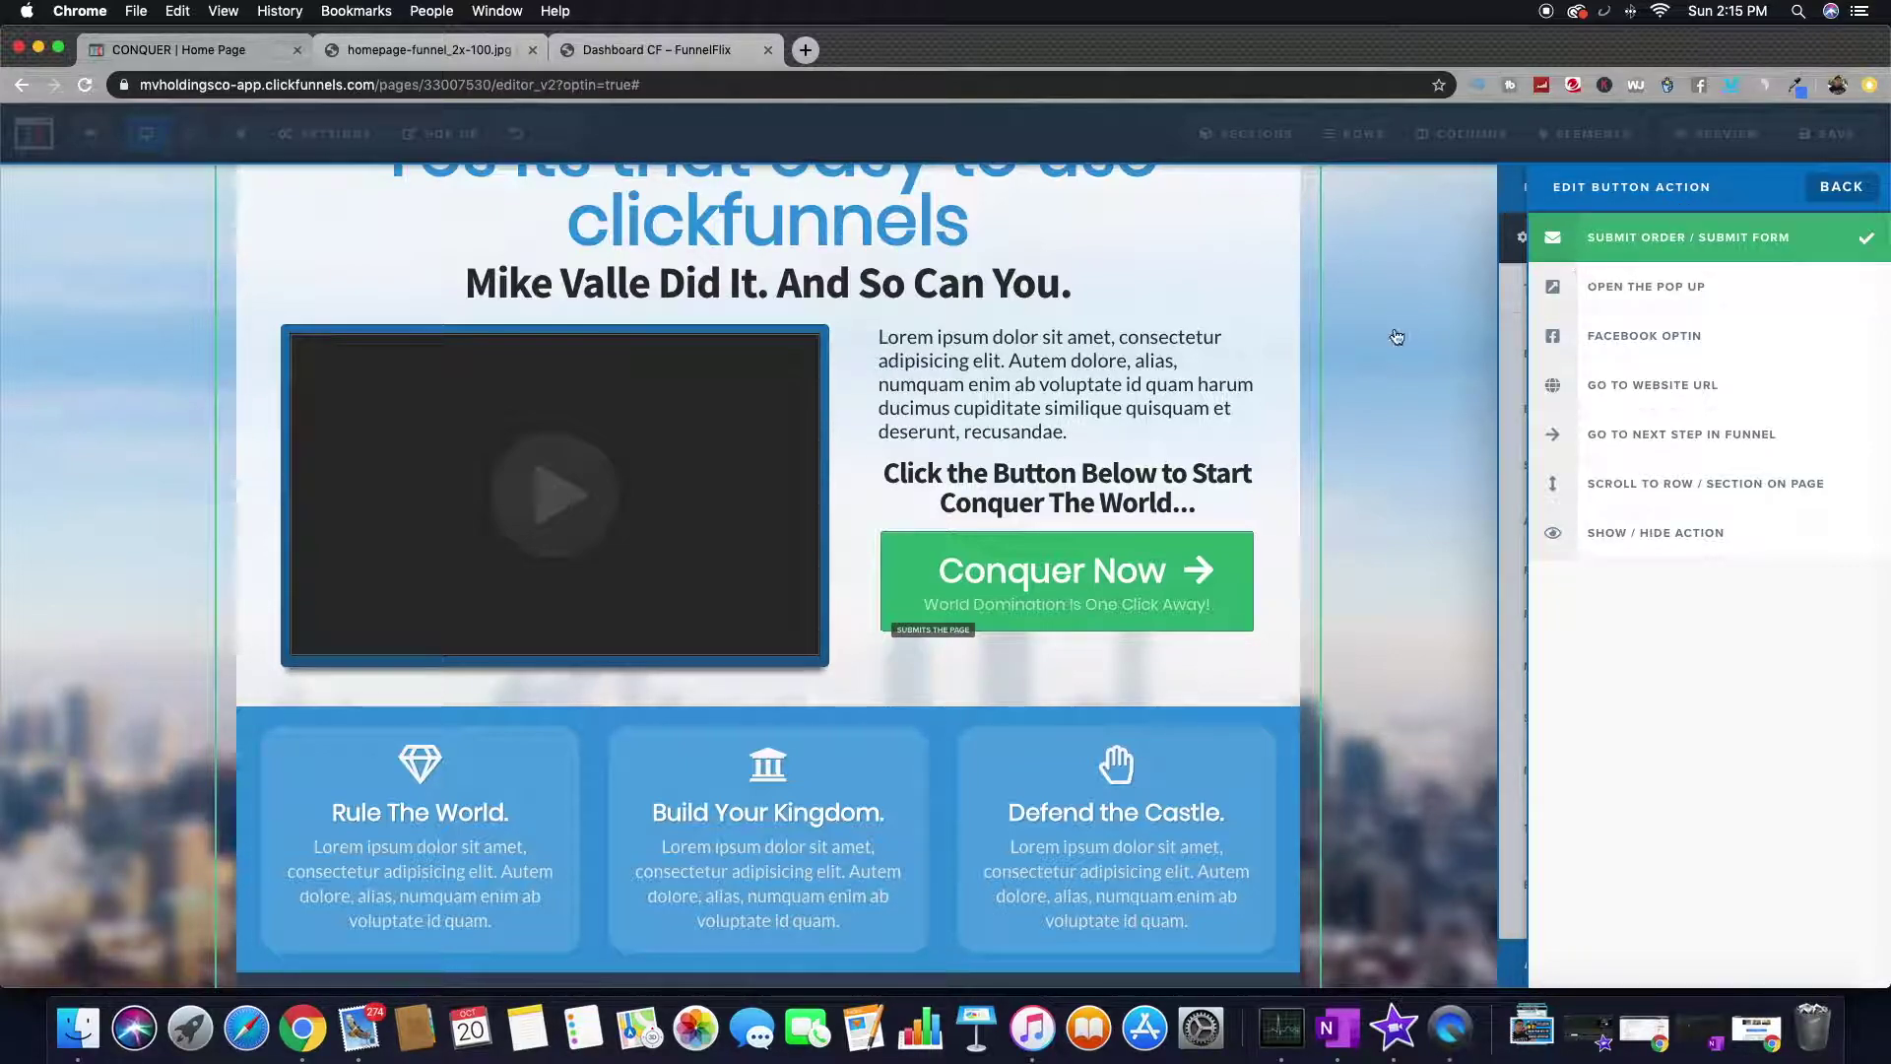
{"action": "left_click", "coordinate": [1396, 337]}
{"action": "left_click", "coordinate": [1247, 596]}
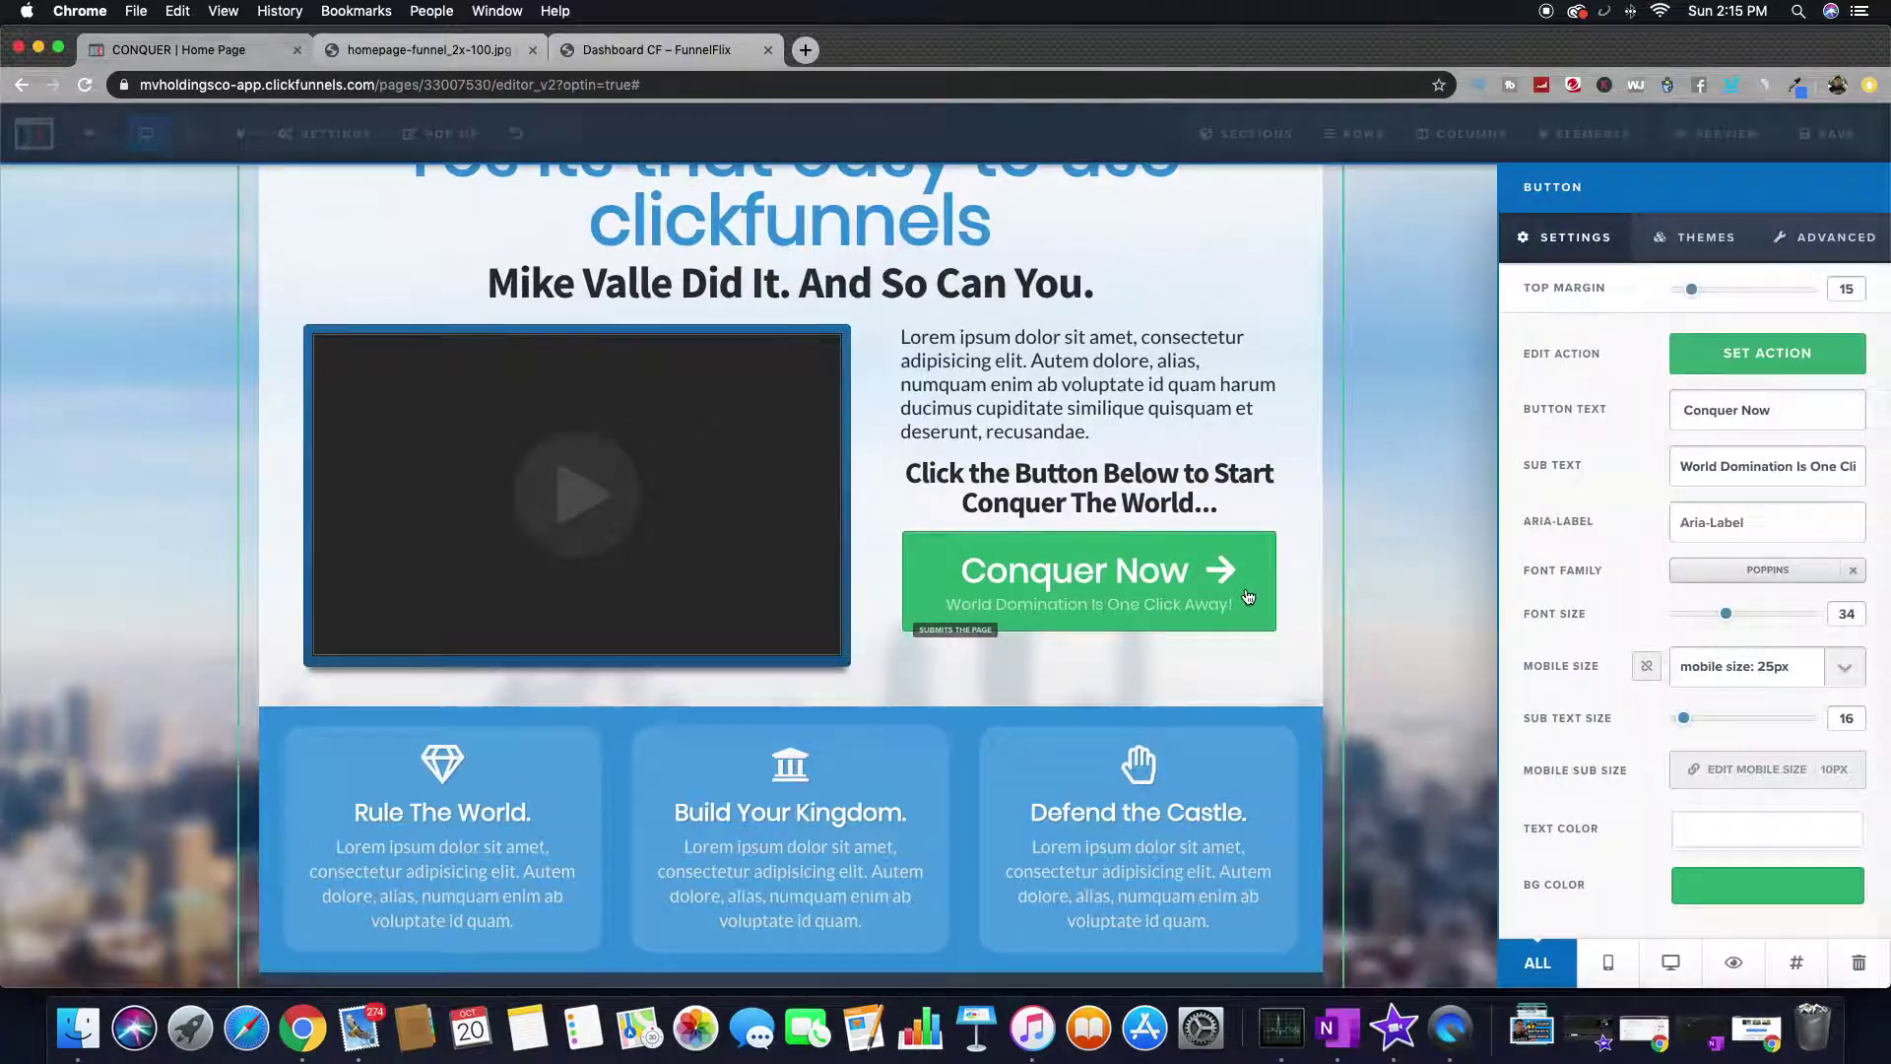
{"action": "left_click", "coordinate": [1413, 568]}
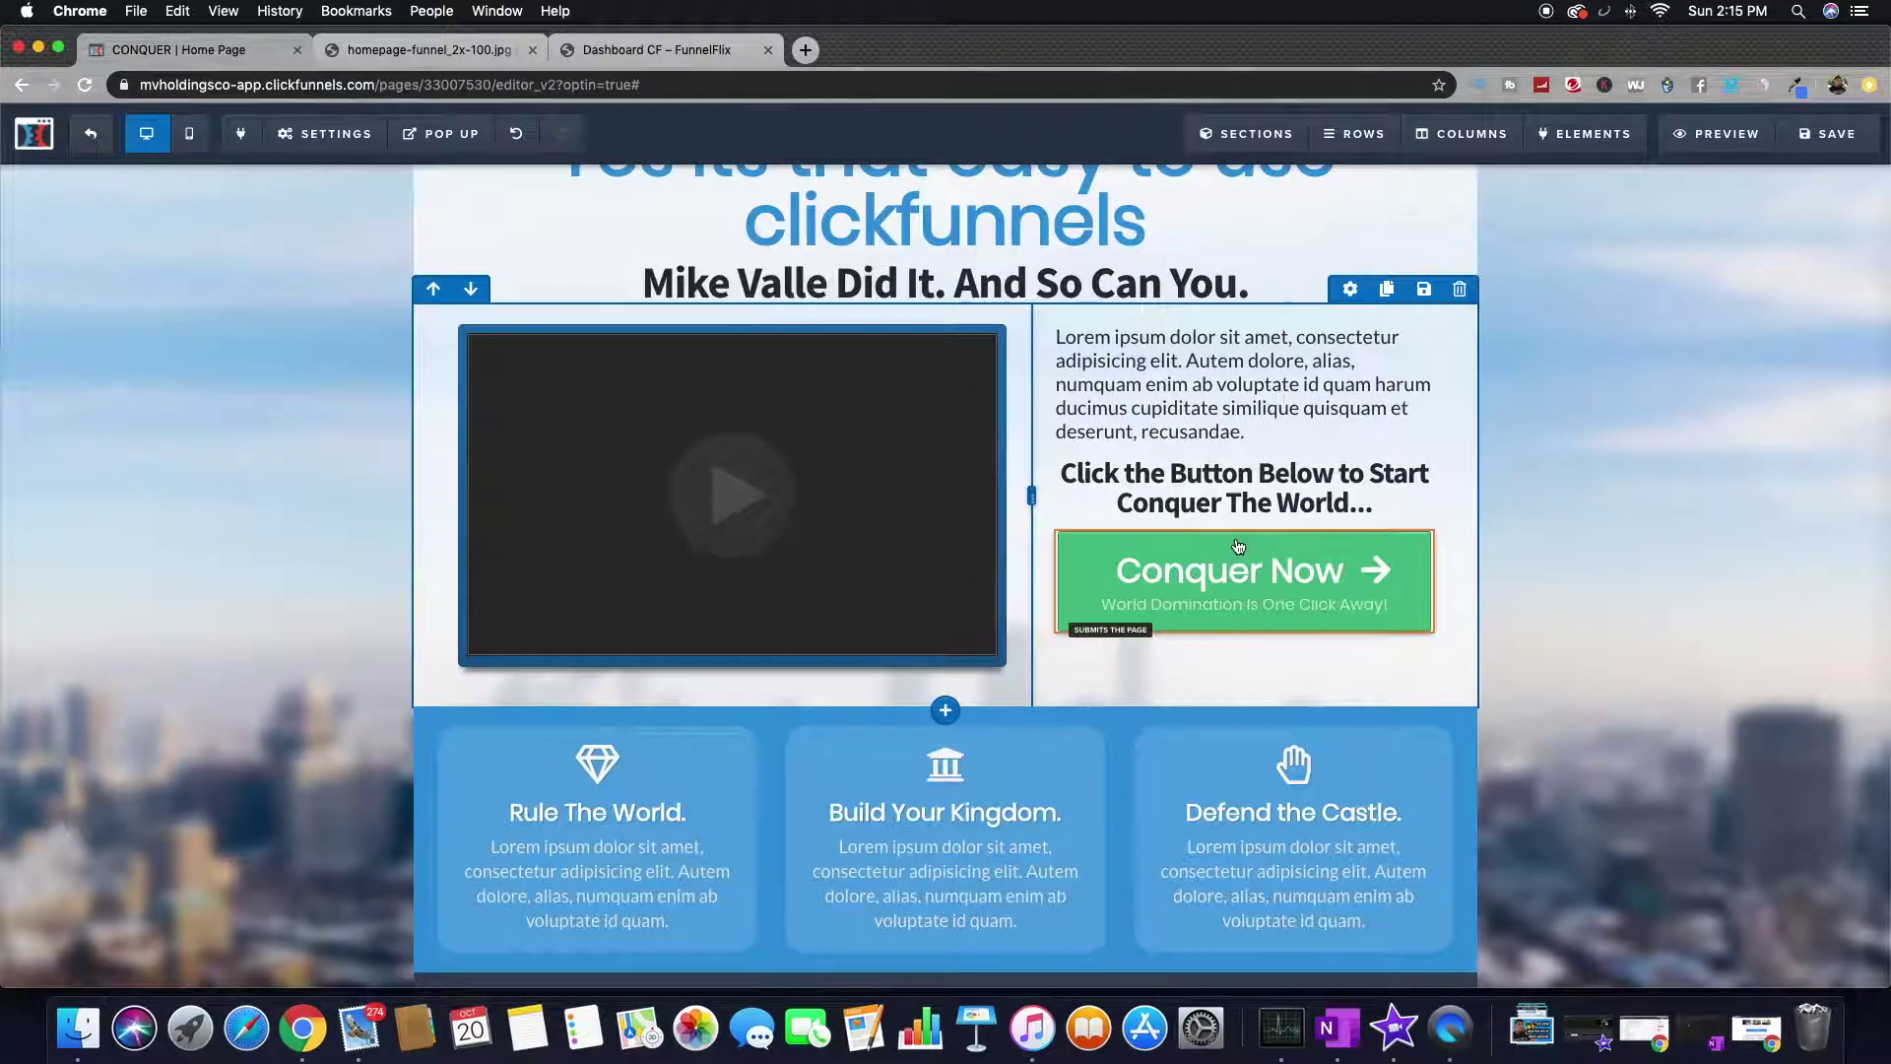
{"action": "mouse_move", "coordinate": [1586, 138]}
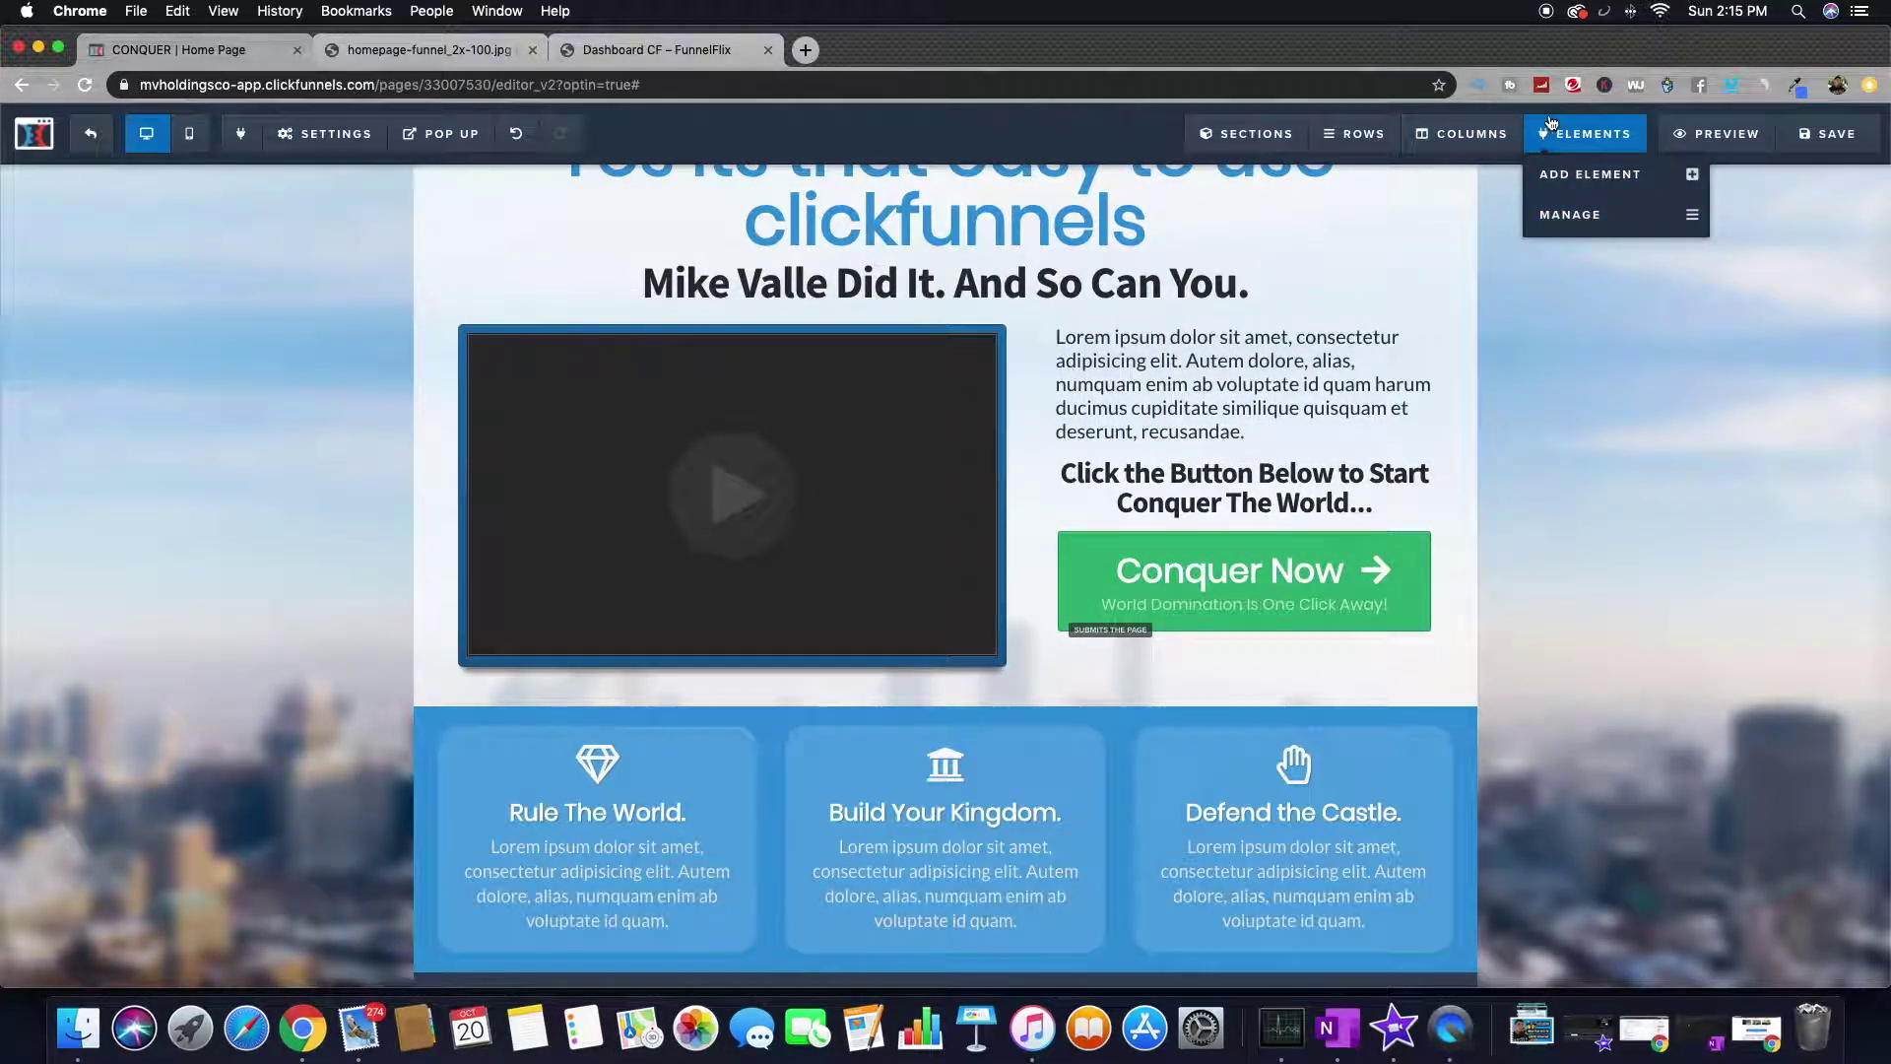
{"action": "mouse_move", "coordinate": [1257, 138]}
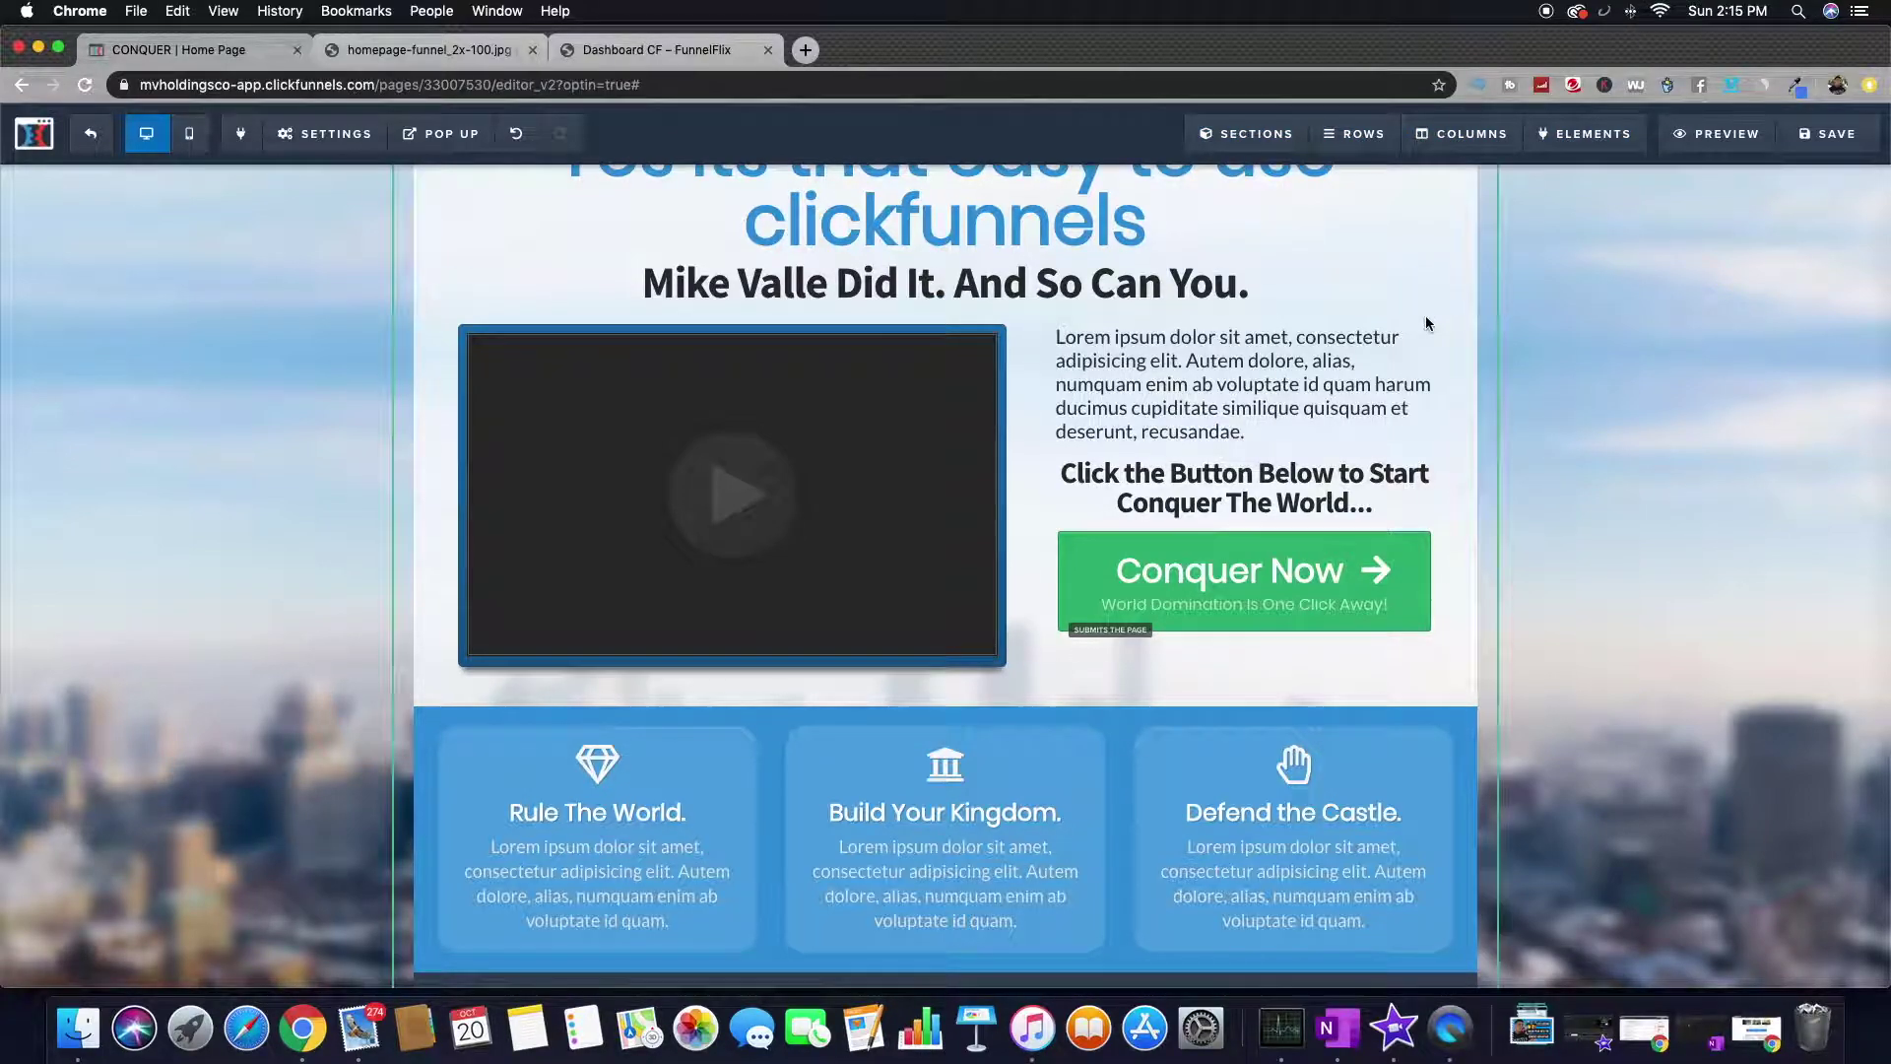
{"action": "scroll", "coordinate": [1680, 428], "scroll_direction": "up", "scroll_amount": 3}
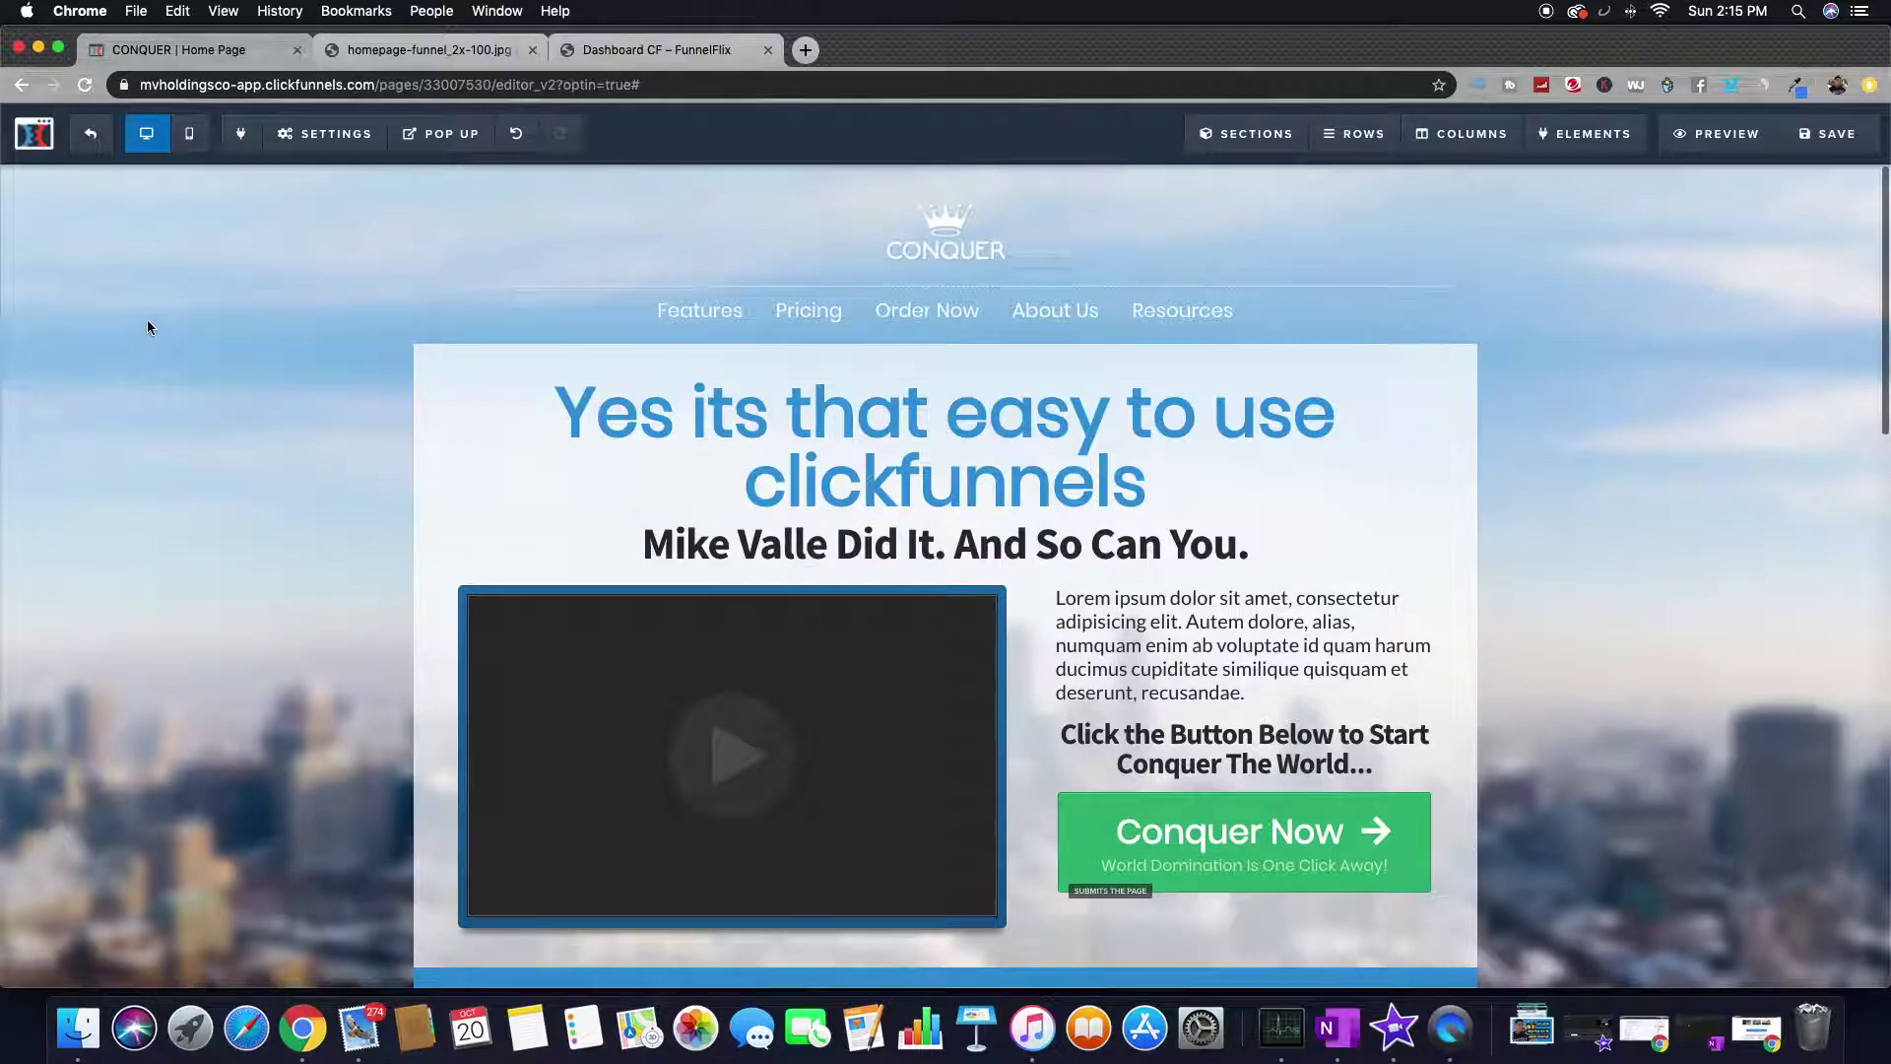
{"action": "mouse_move", "coordinate": [1350, 138]}
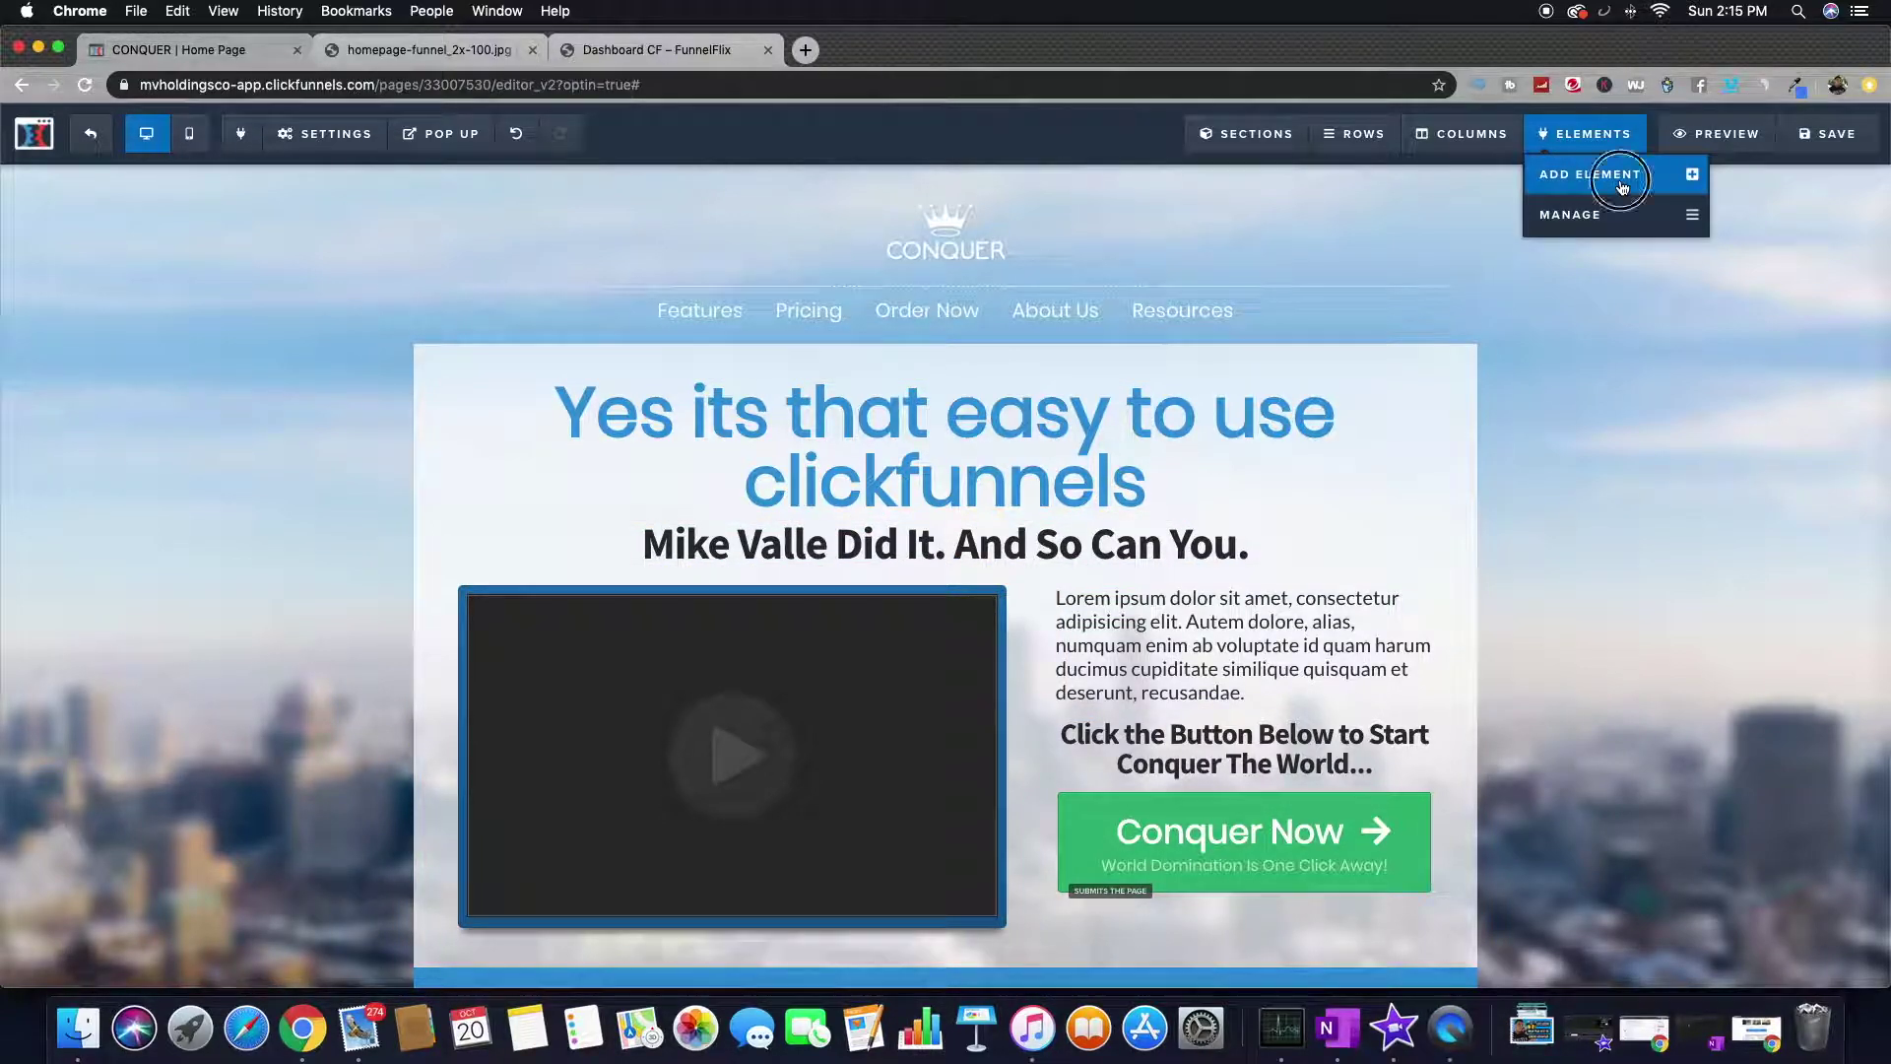
- Drag an Input element from the Form section to just above the Conquer Now button
{"action": "left_click", "coordinate": [1620, 182]}
{"action": "scroll", "coordinate": [1616, 653], "scroll_direction": "down", "scroll_amount": 8}
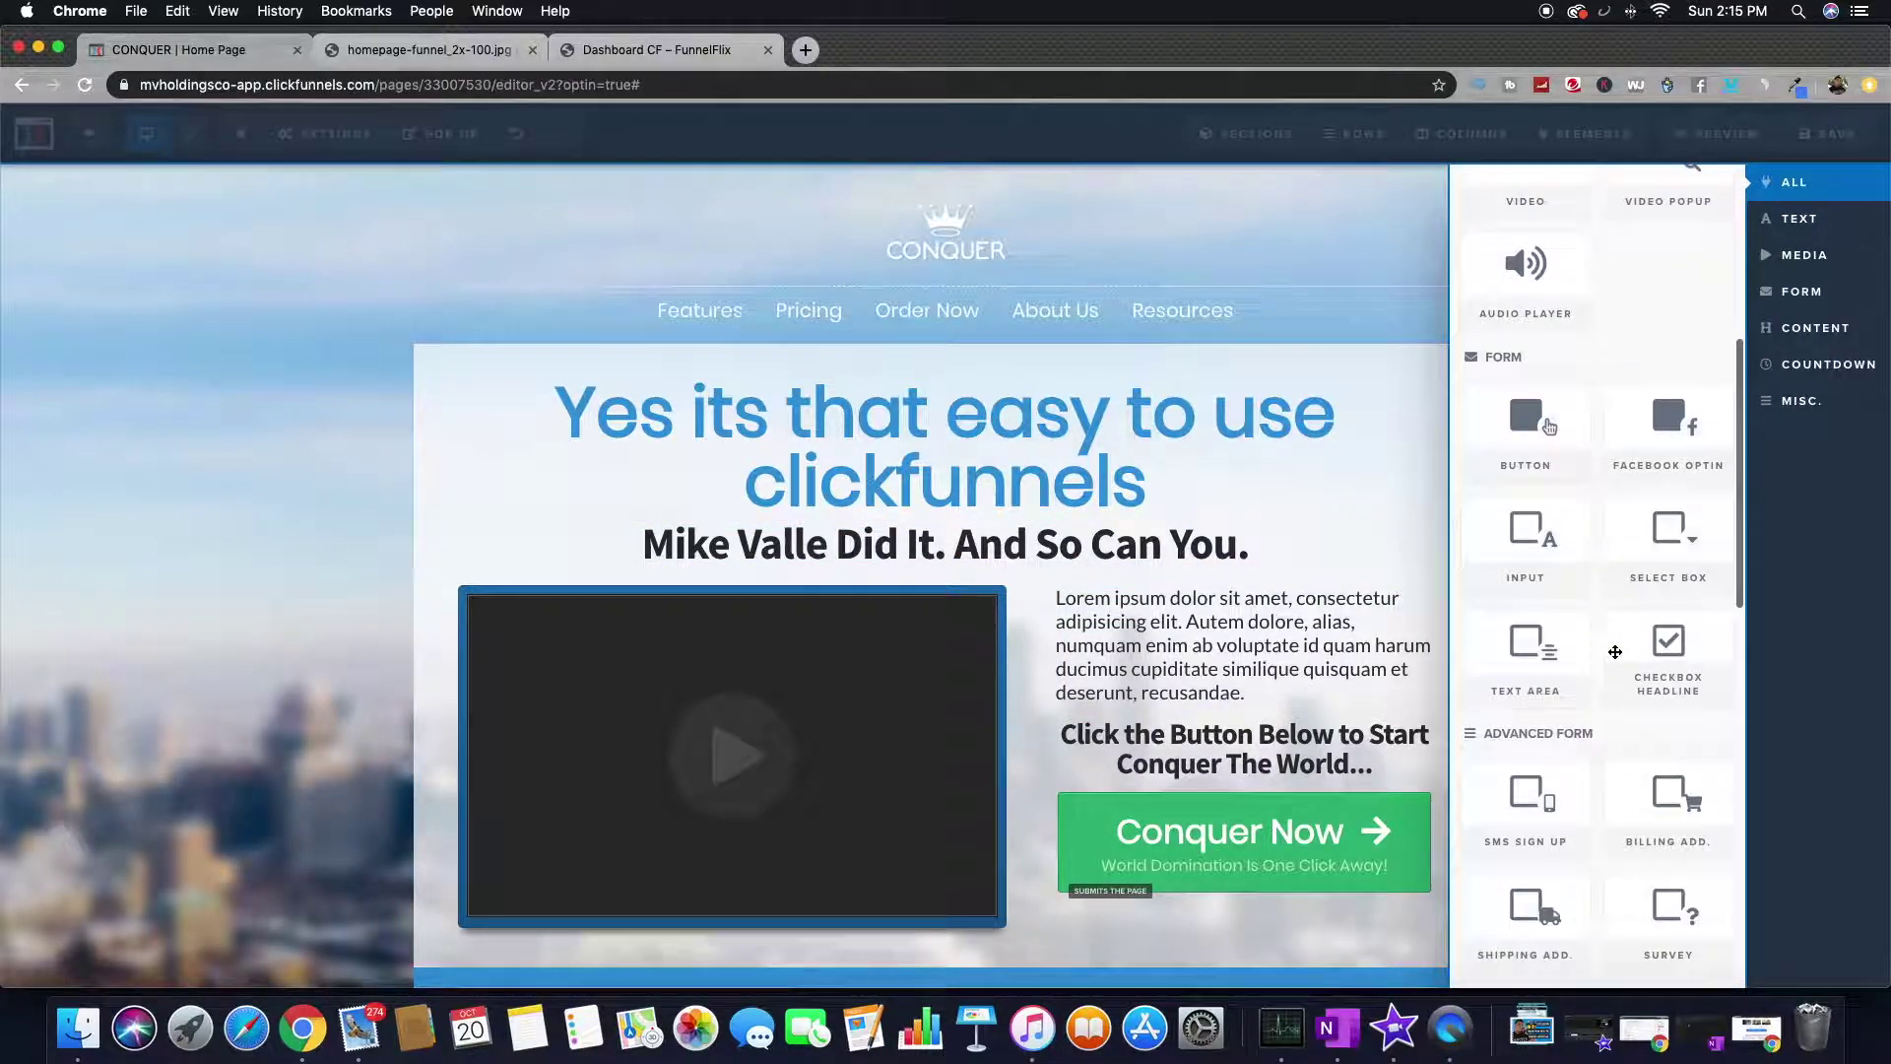
{"action": "scroll", "coordinate": [1616, 653], "scroll_direction": "down", "scroll_amount": 5}
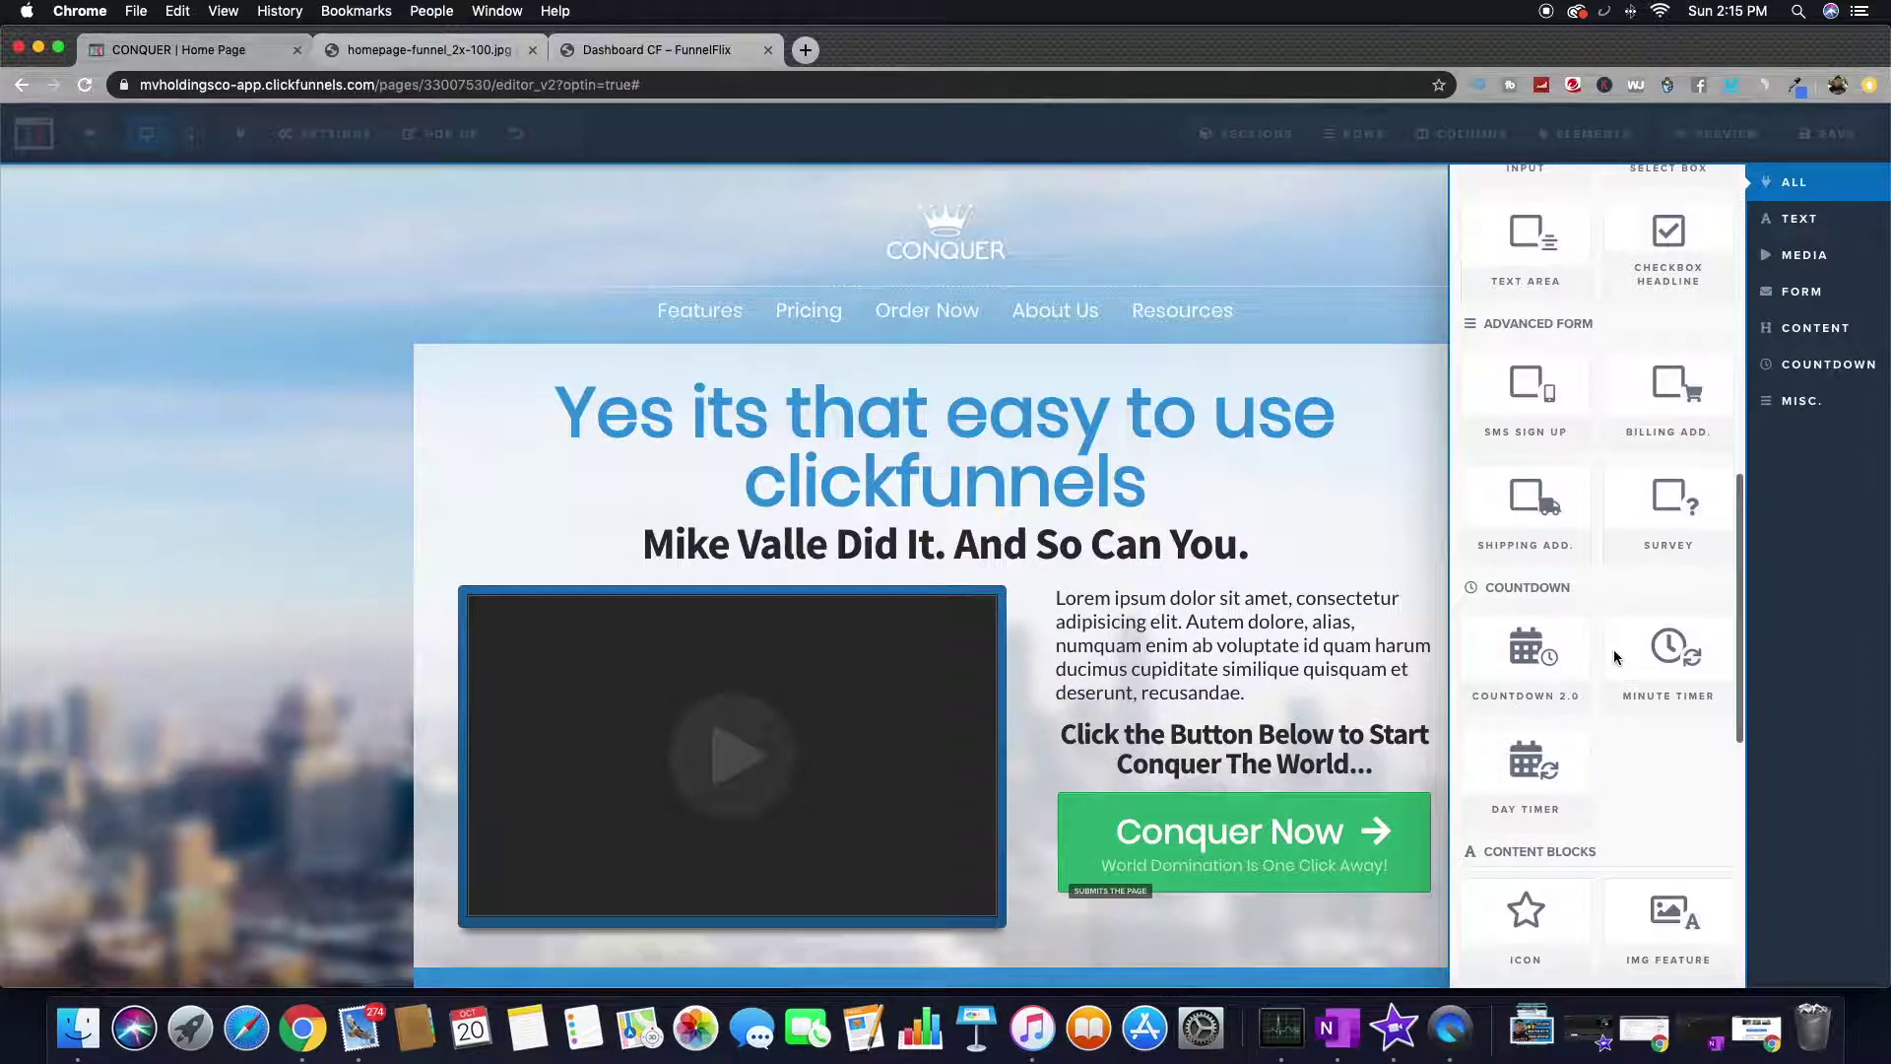
{"action": "scroll", "coordinate": [1616, 657], "scroll_direction": "down", "scroll_amount": 4}
{"action": "scroll", "coordinate": [1616, 656], "scroll_direction": "up", "scroll_amount": 10}
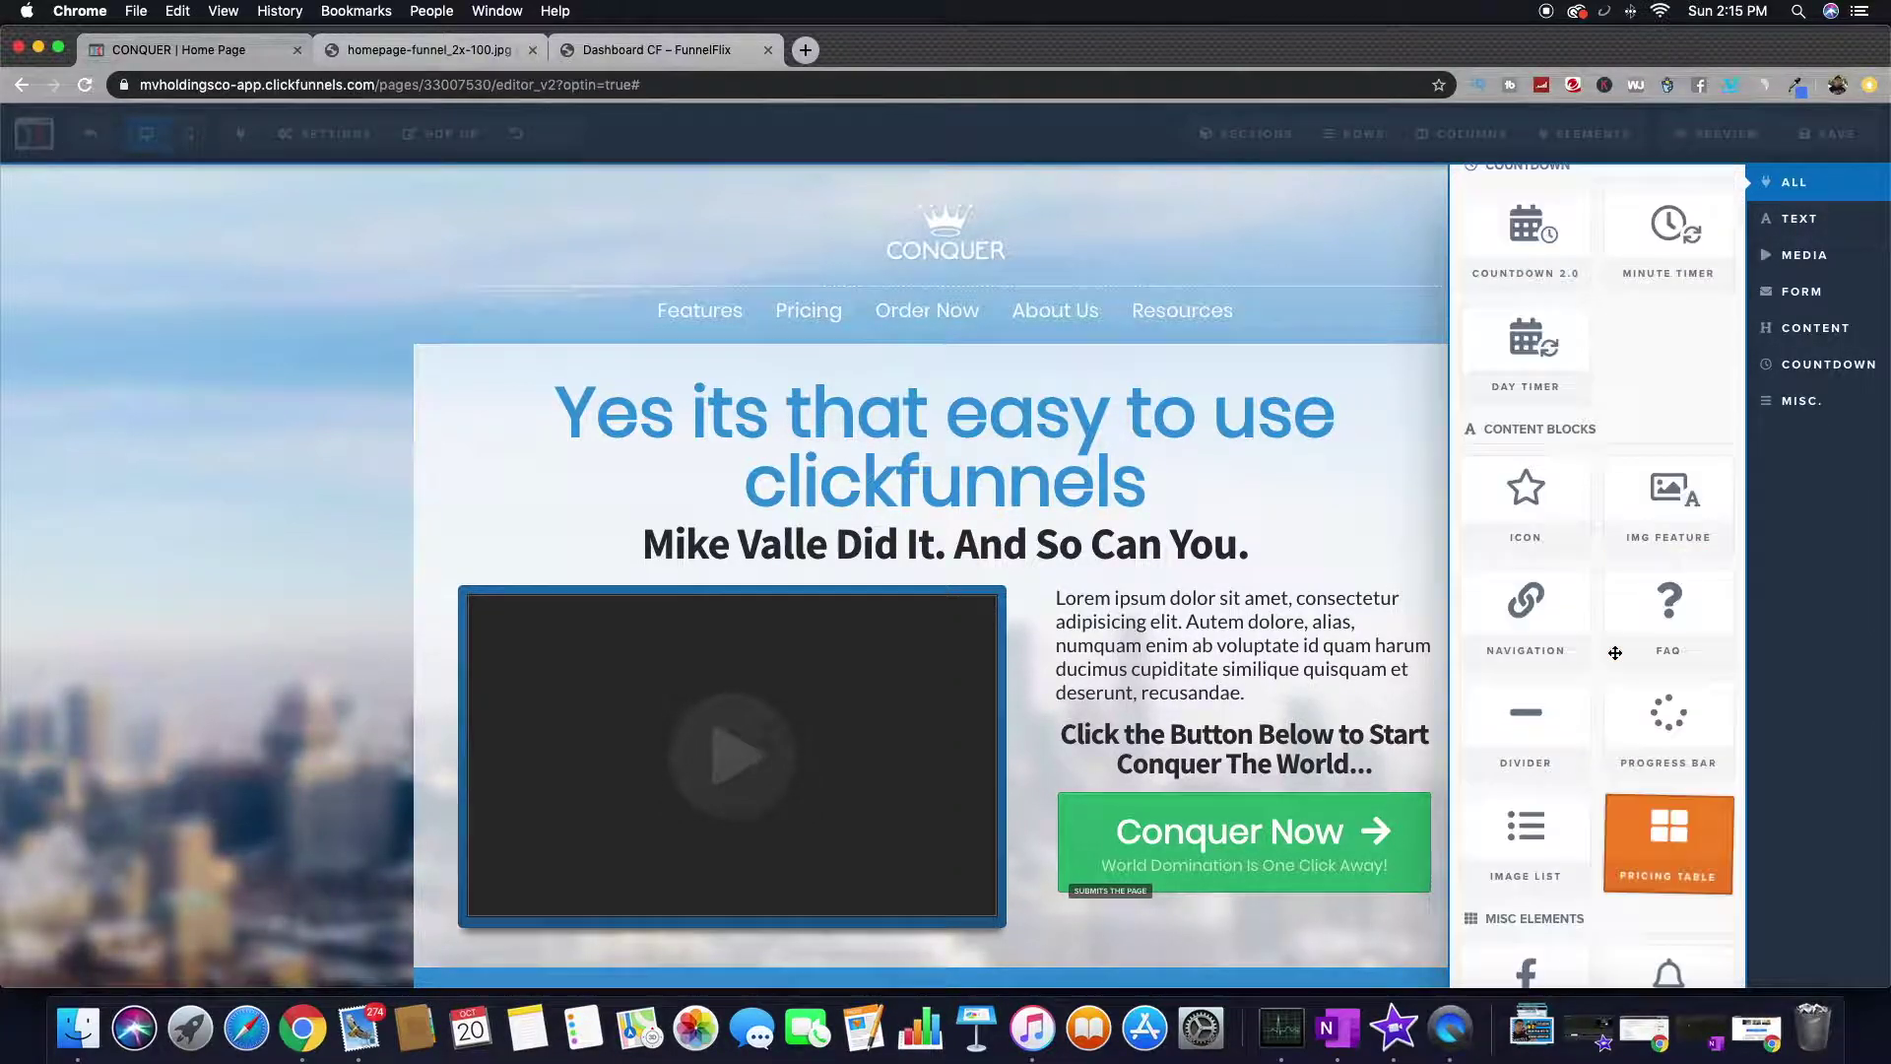
{"action": "scroll", "coordinate": [1616, 655], "scroll_direction": "up", "scroll_amount": 5}
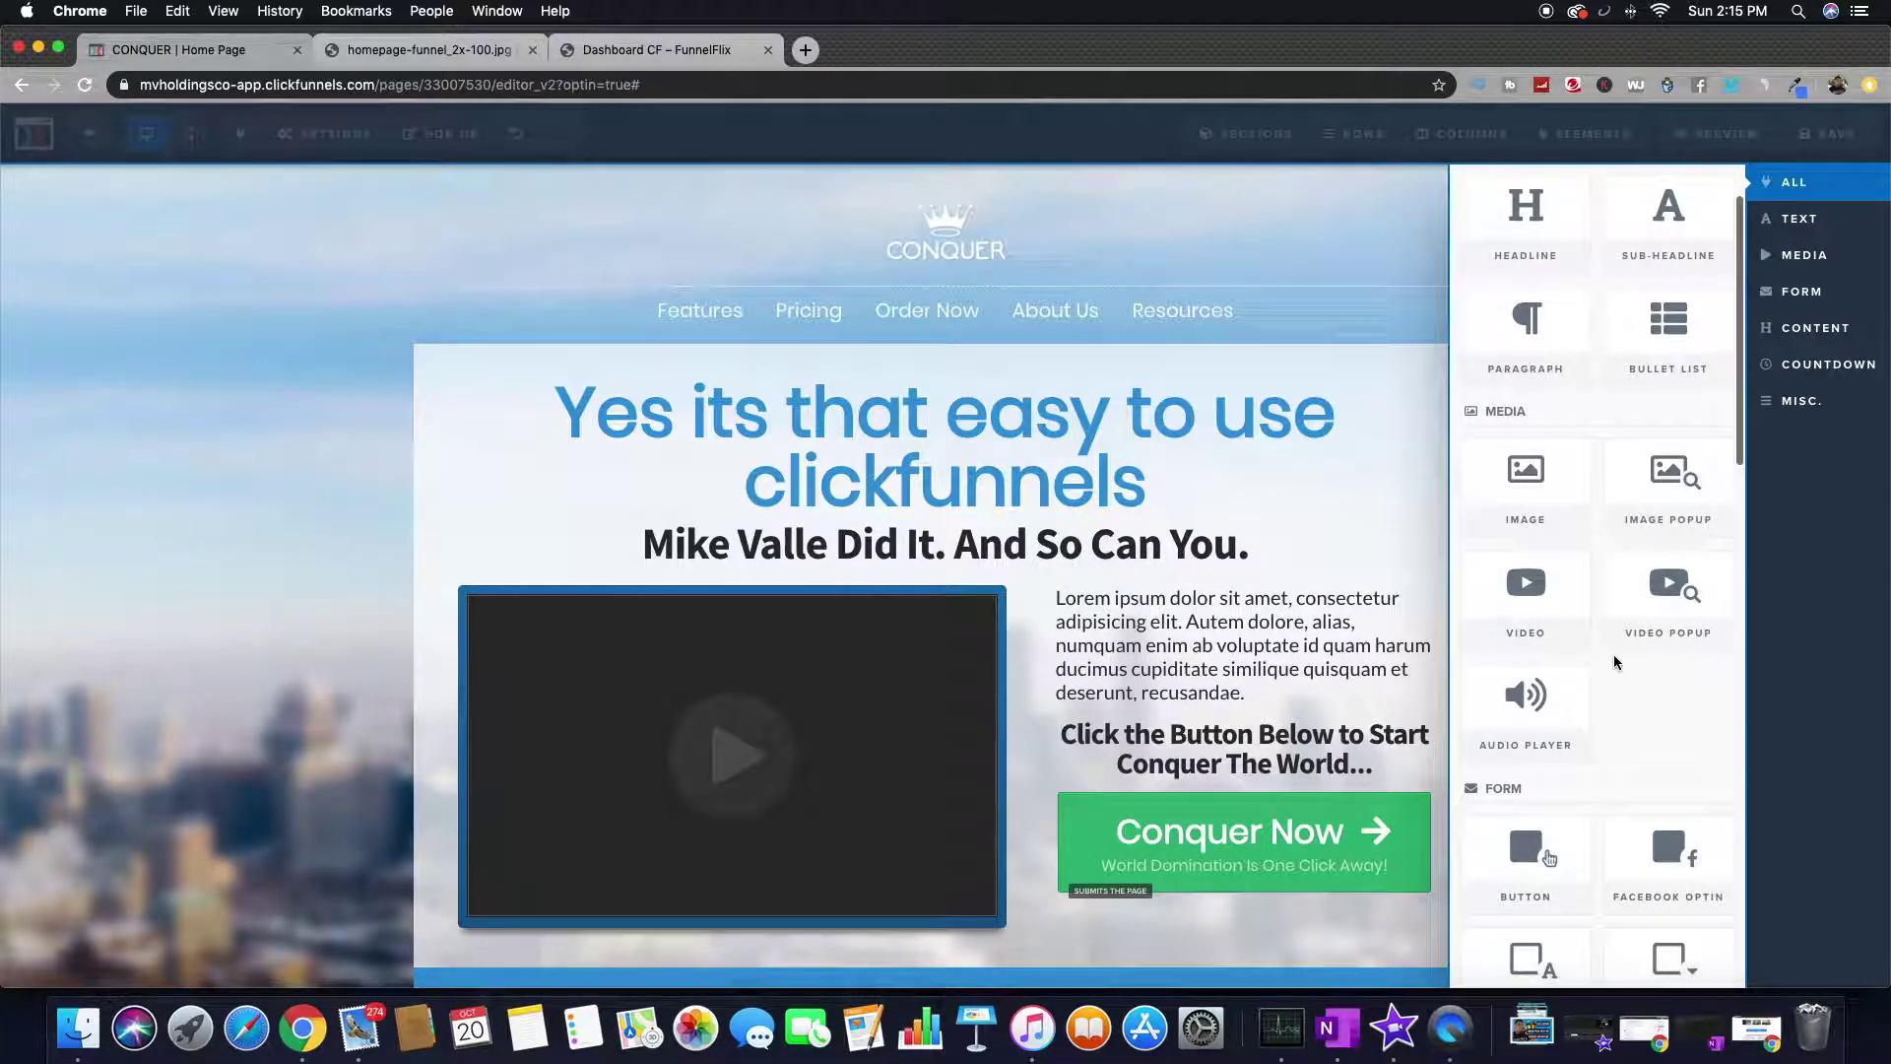
{"action": "scroll", "coordinate": [1616, 654], "scroll_direction": "down", "scroll_amount": 5}
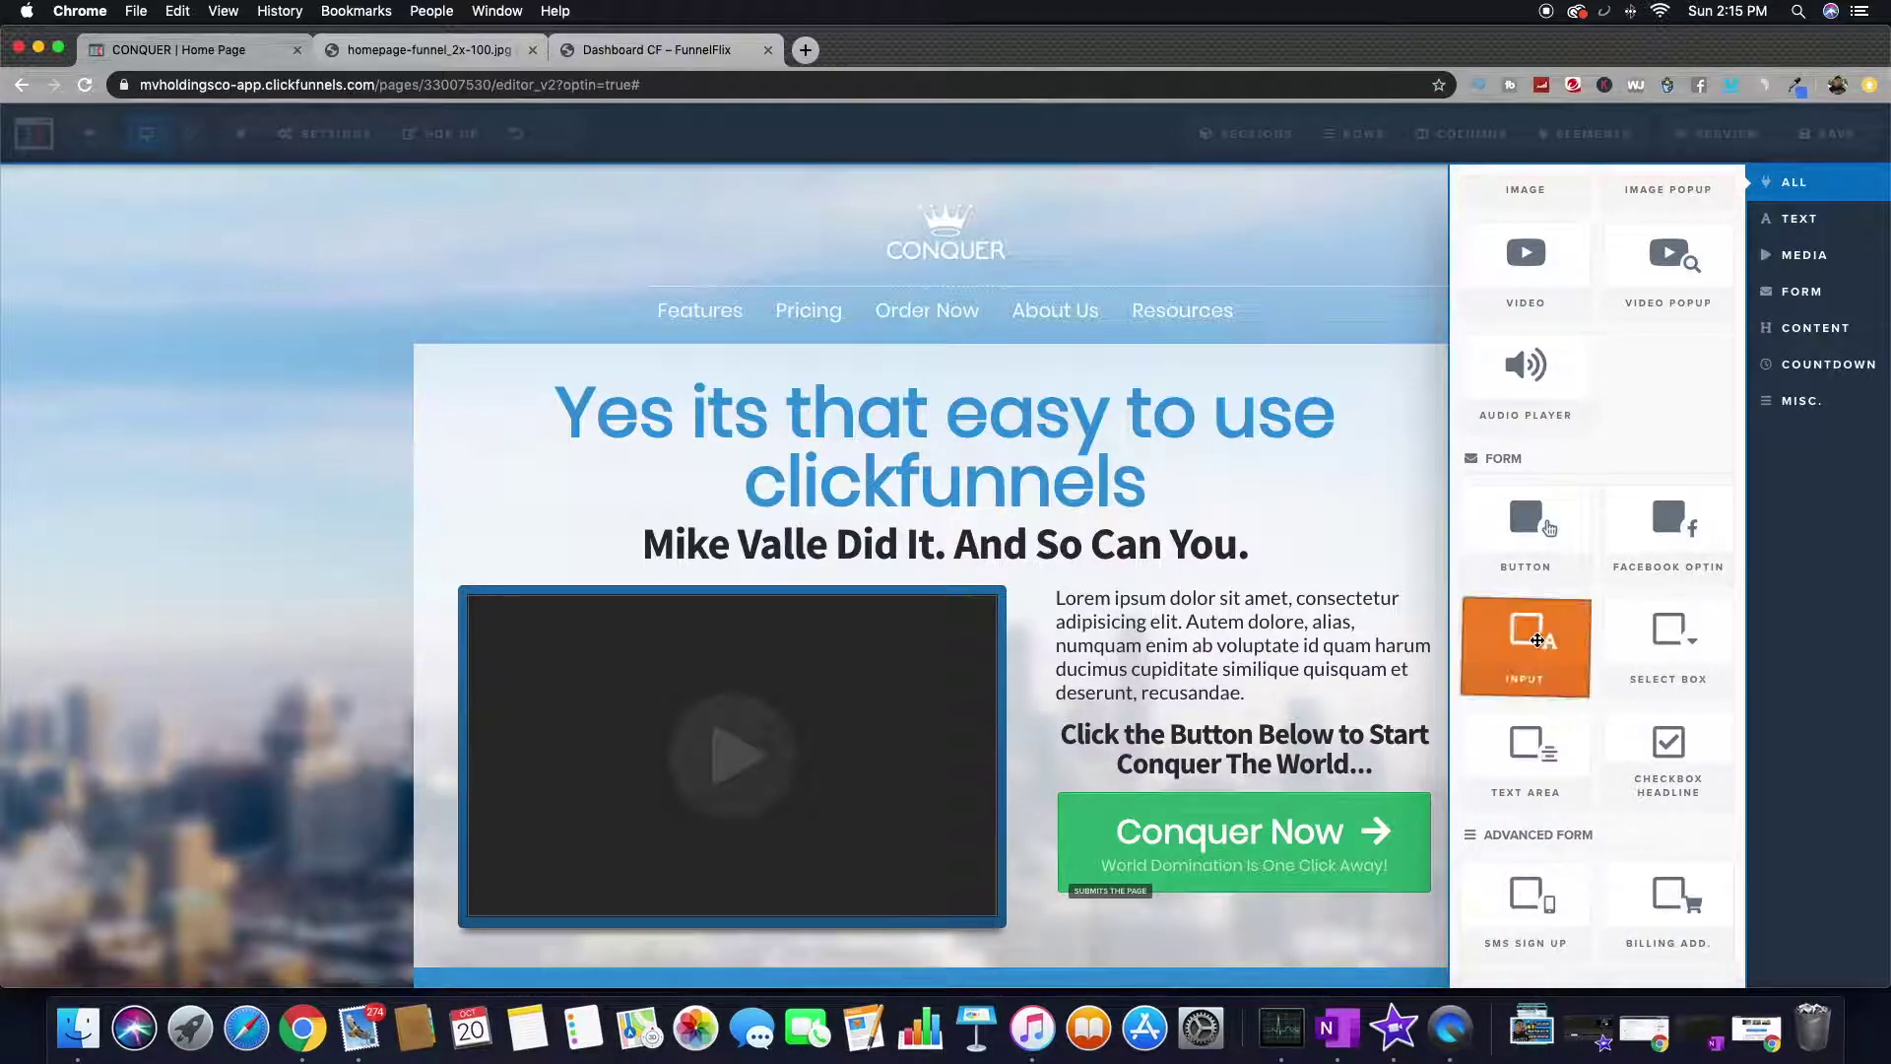
{"action": "scroll", "coordinate": [1541, 660], "scroll_direction": "down", "scroll_amount": 2}
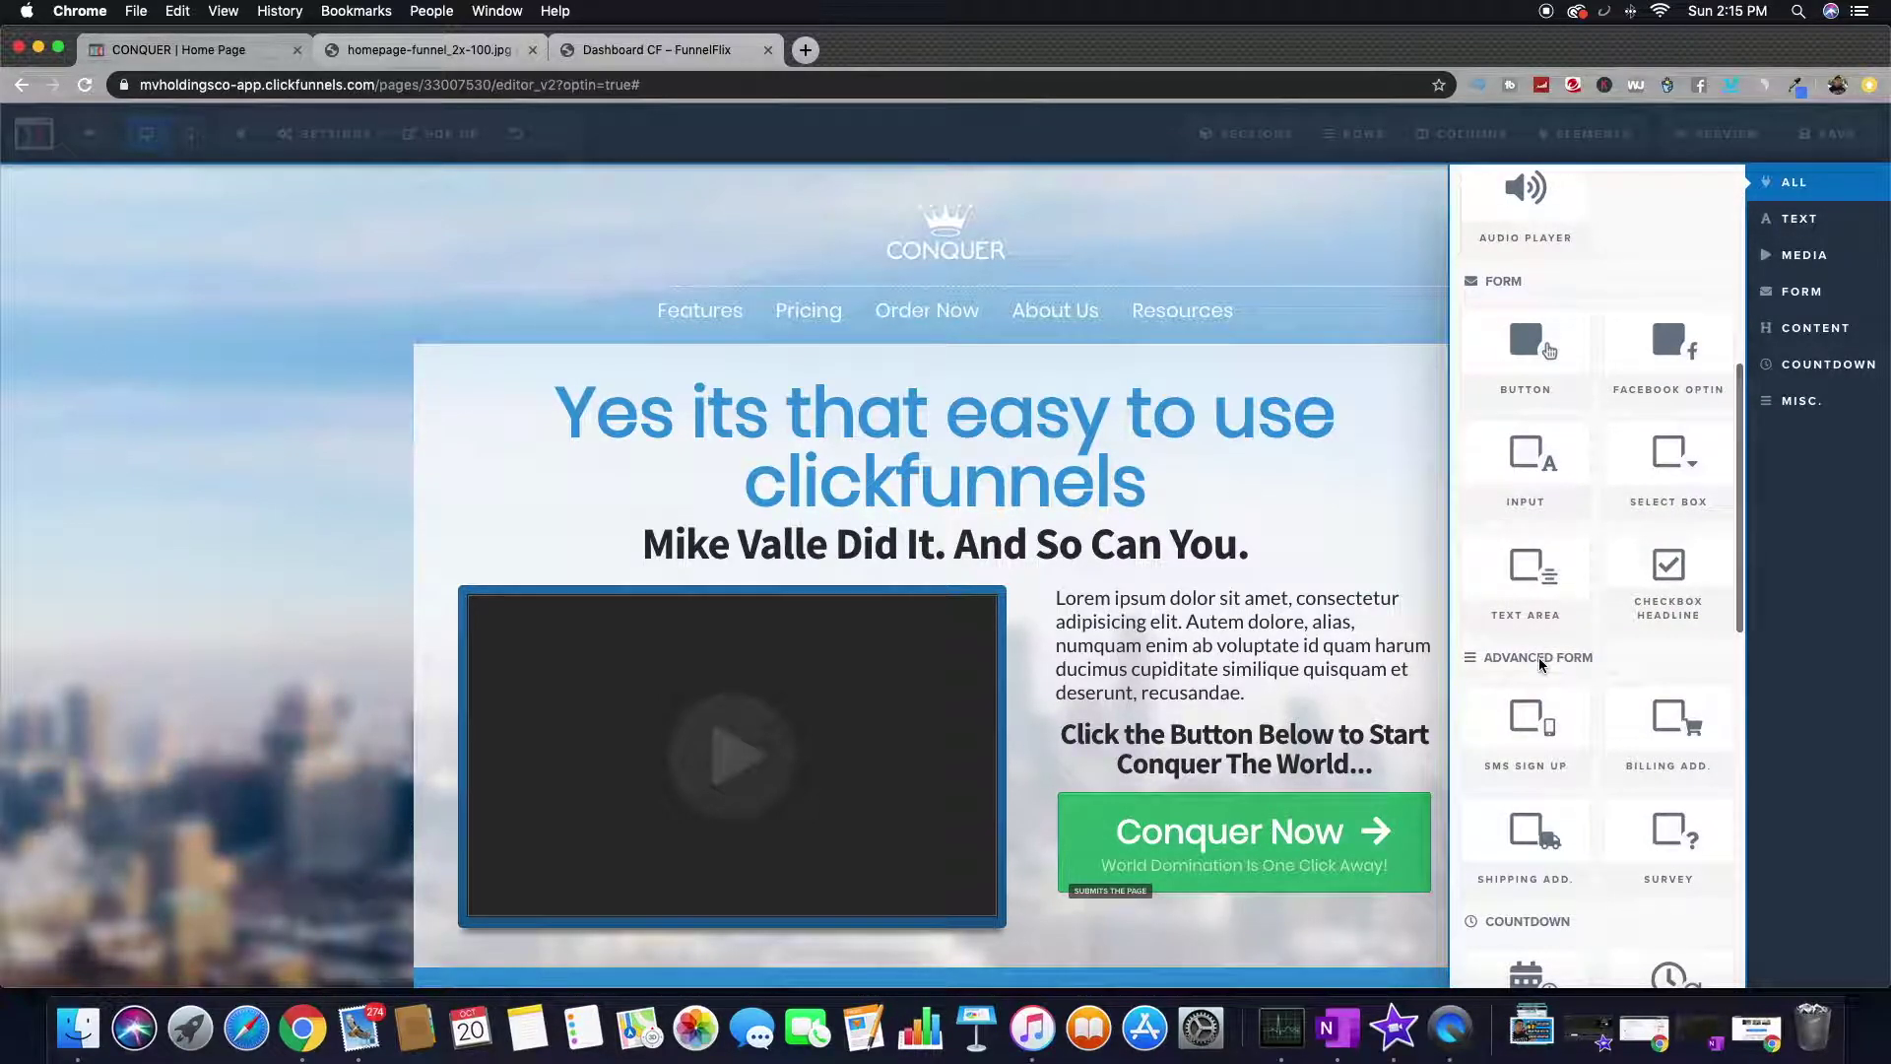
{"action": "scroll", "coordinate": [1540, 659], "scroll_direction": "up", "scroll_amount": 4}
{"action": "scroll", "coordinate": [1541, 659], "scroll_direction": "up", "scroll_amount": 3}
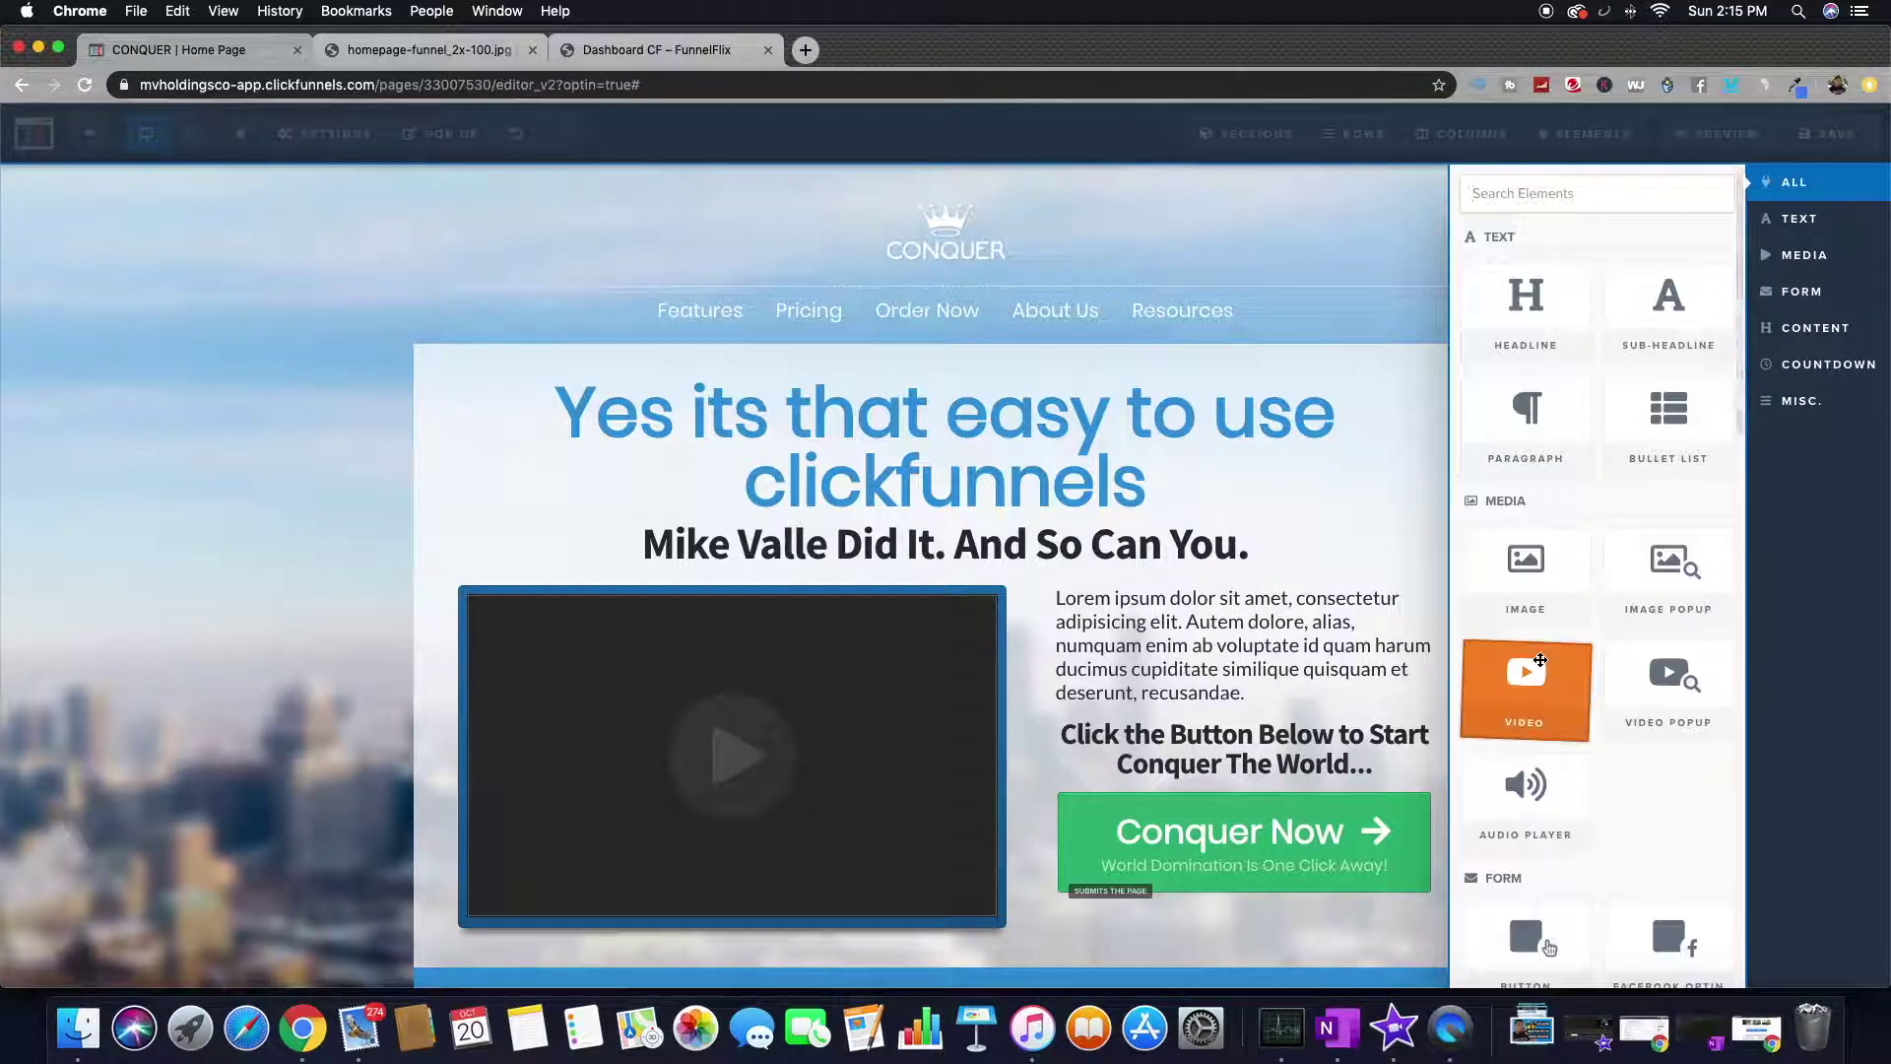
{"action": "scroll", "coordinate": [1541, 635], "scroll_direction": "down", "scroll_amount": 5}
{"action": "left_click_drag", "start_coordinate": [1540, 645], "coordinate": [1196, 762]}
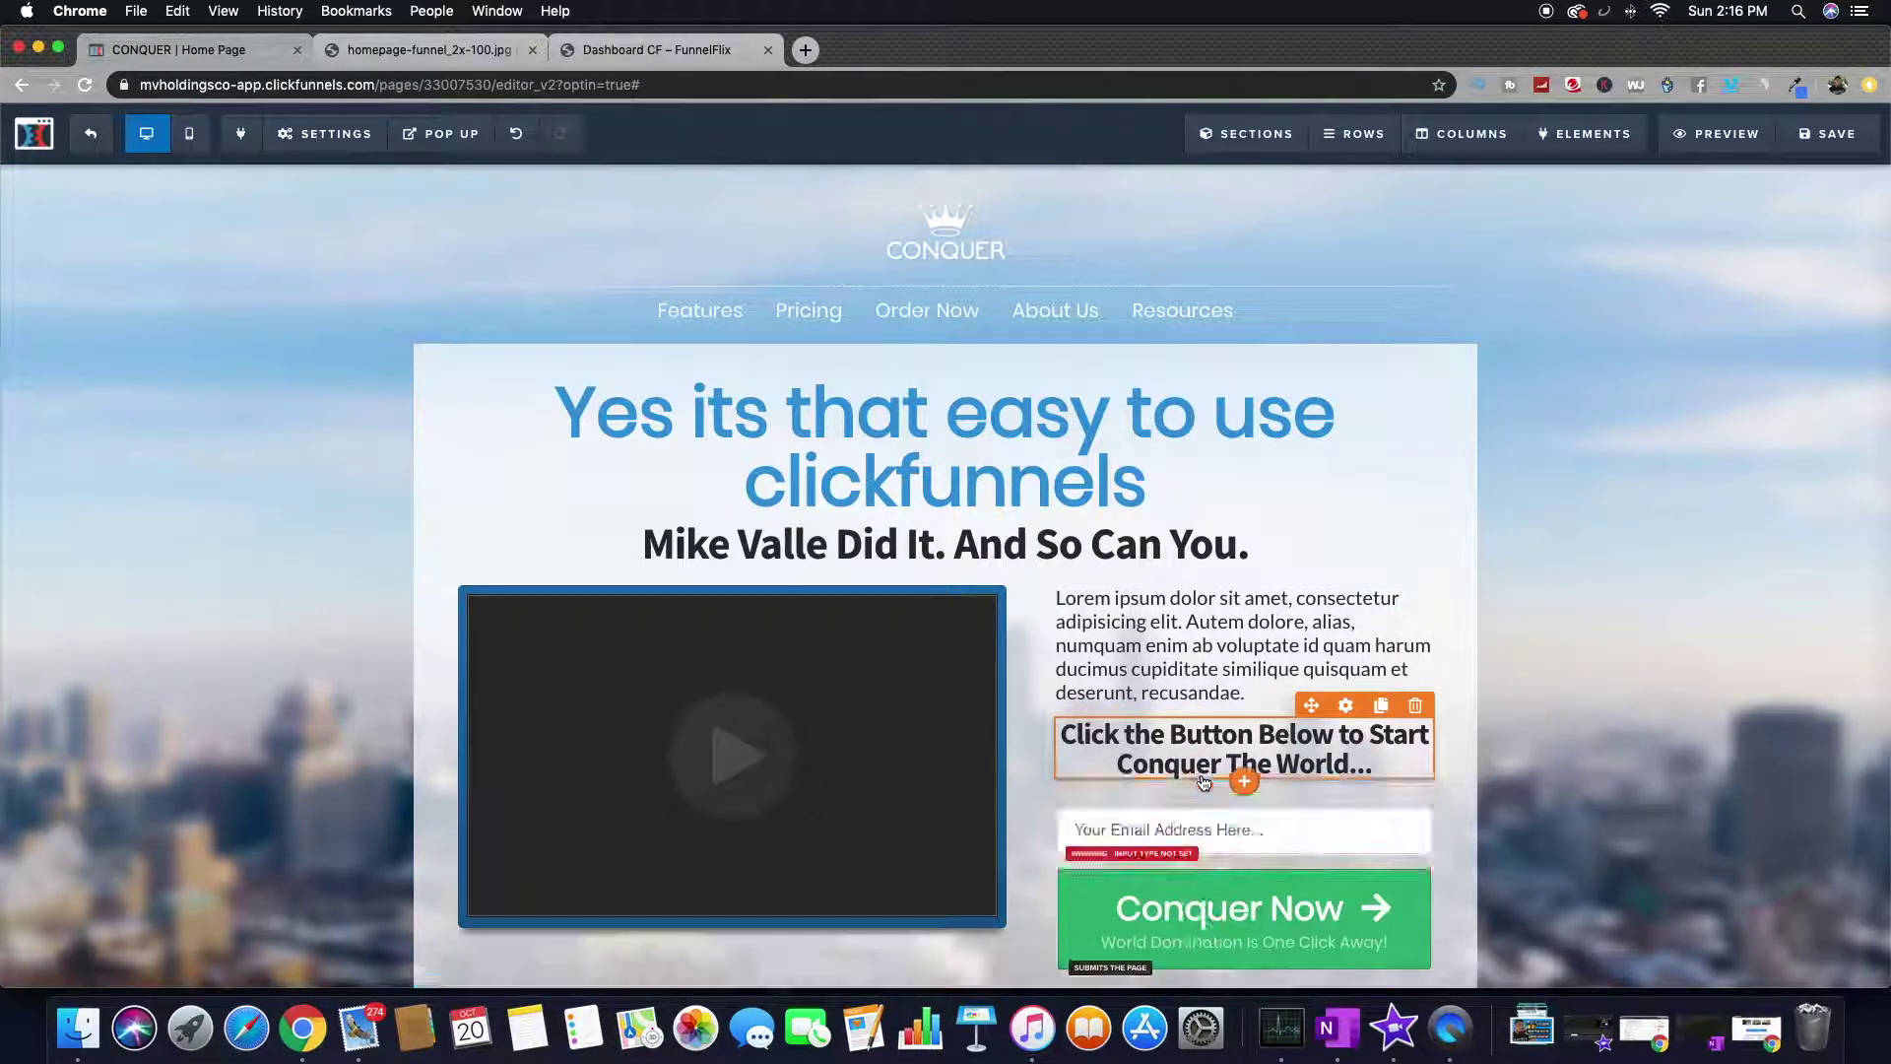
- Set the new input field's Input Type to Email Address
{"action": "left_click", "coordinate": [1179, 835]}
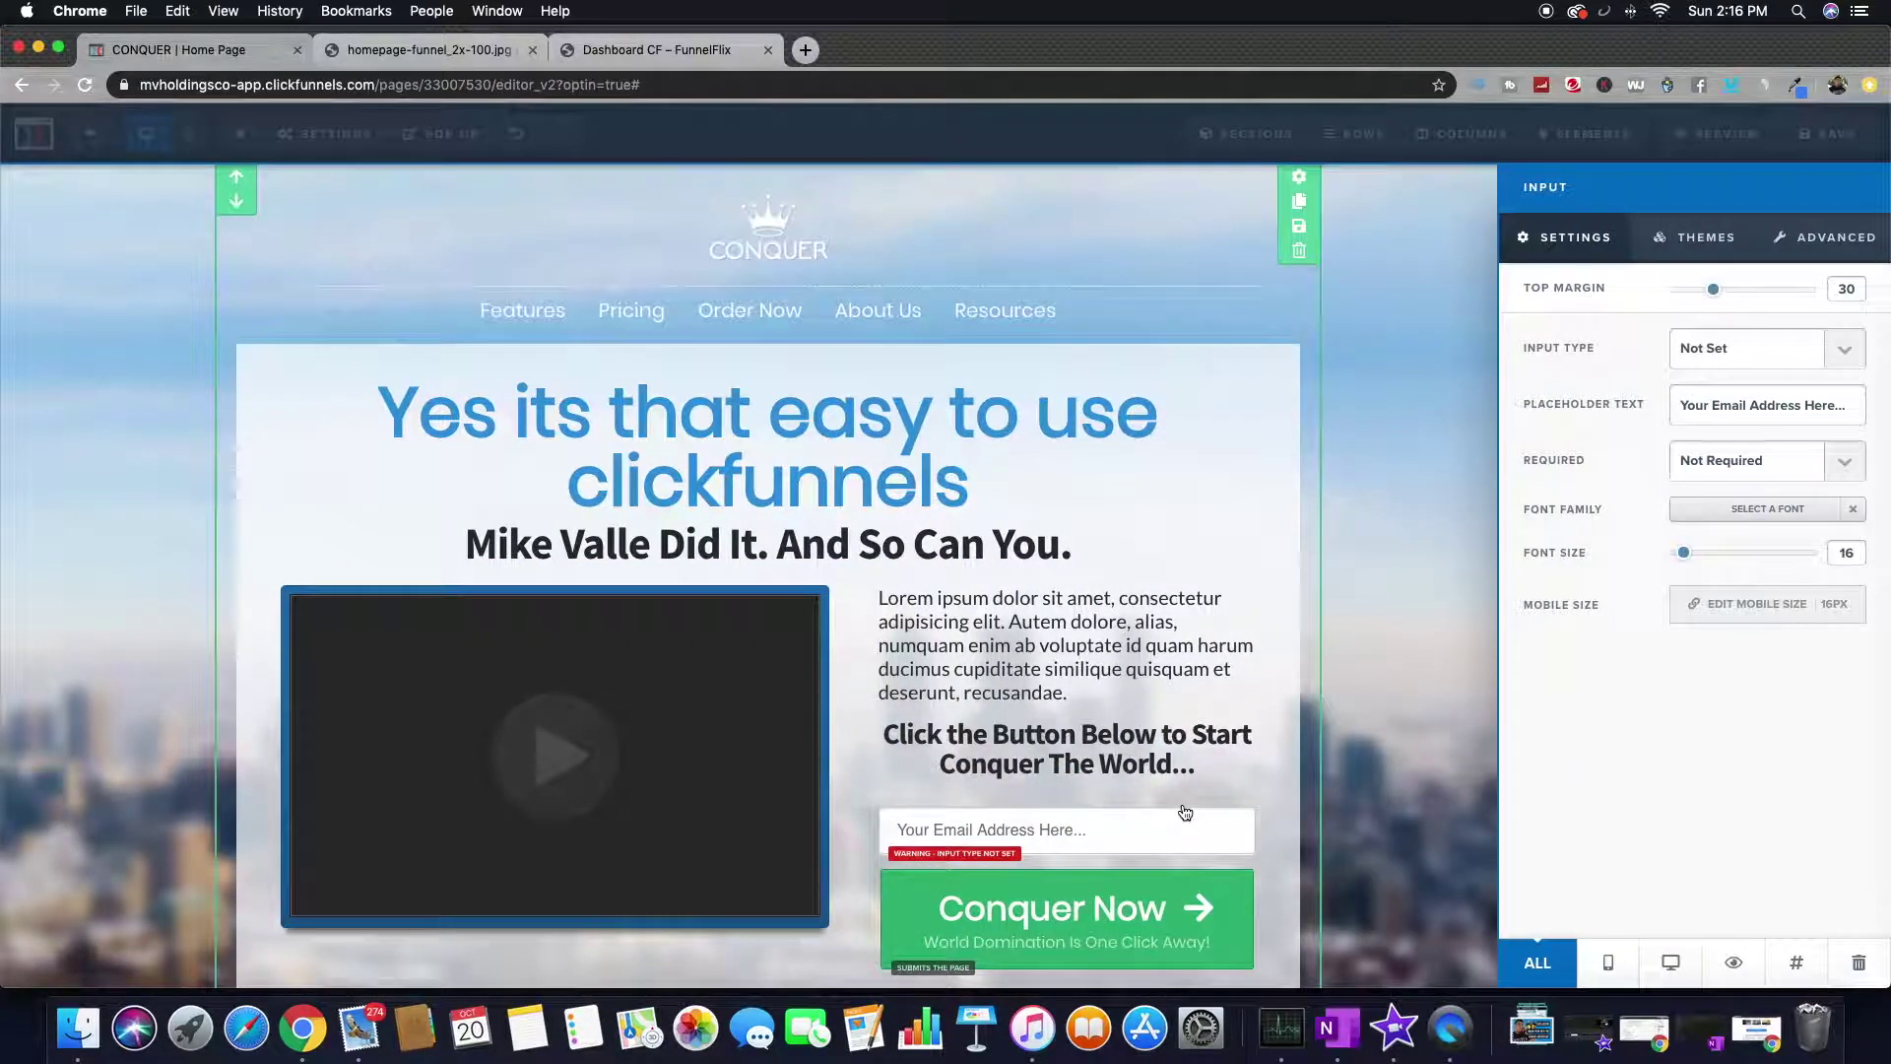
{"action": "left_click", "coordinate": [1113, 853]}
{"action": "scroll", "coordinate": [1113, 853], "scroll_direction": "down", "scroll_amount": 5}
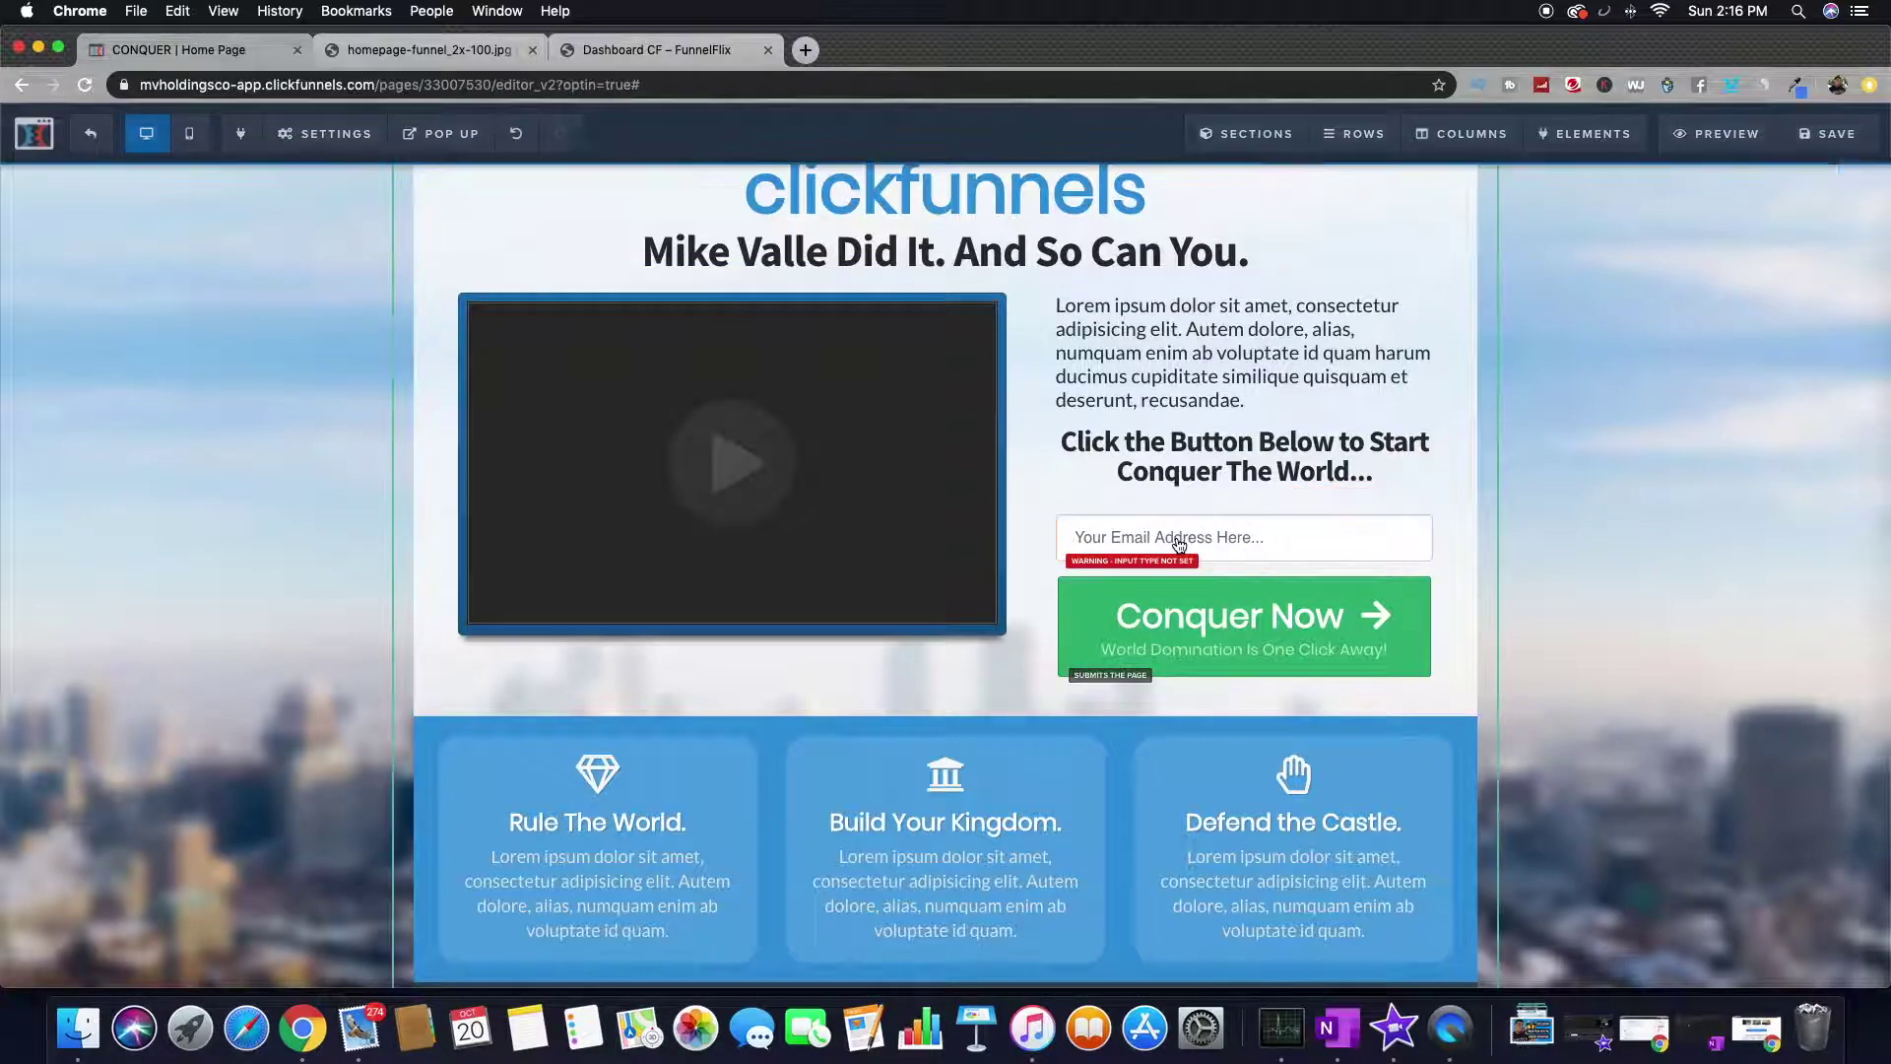
{"action": "left_click", "coordinate": [1188, 540]}
{"action": "left_click", "coordinate": [1768, 340]}
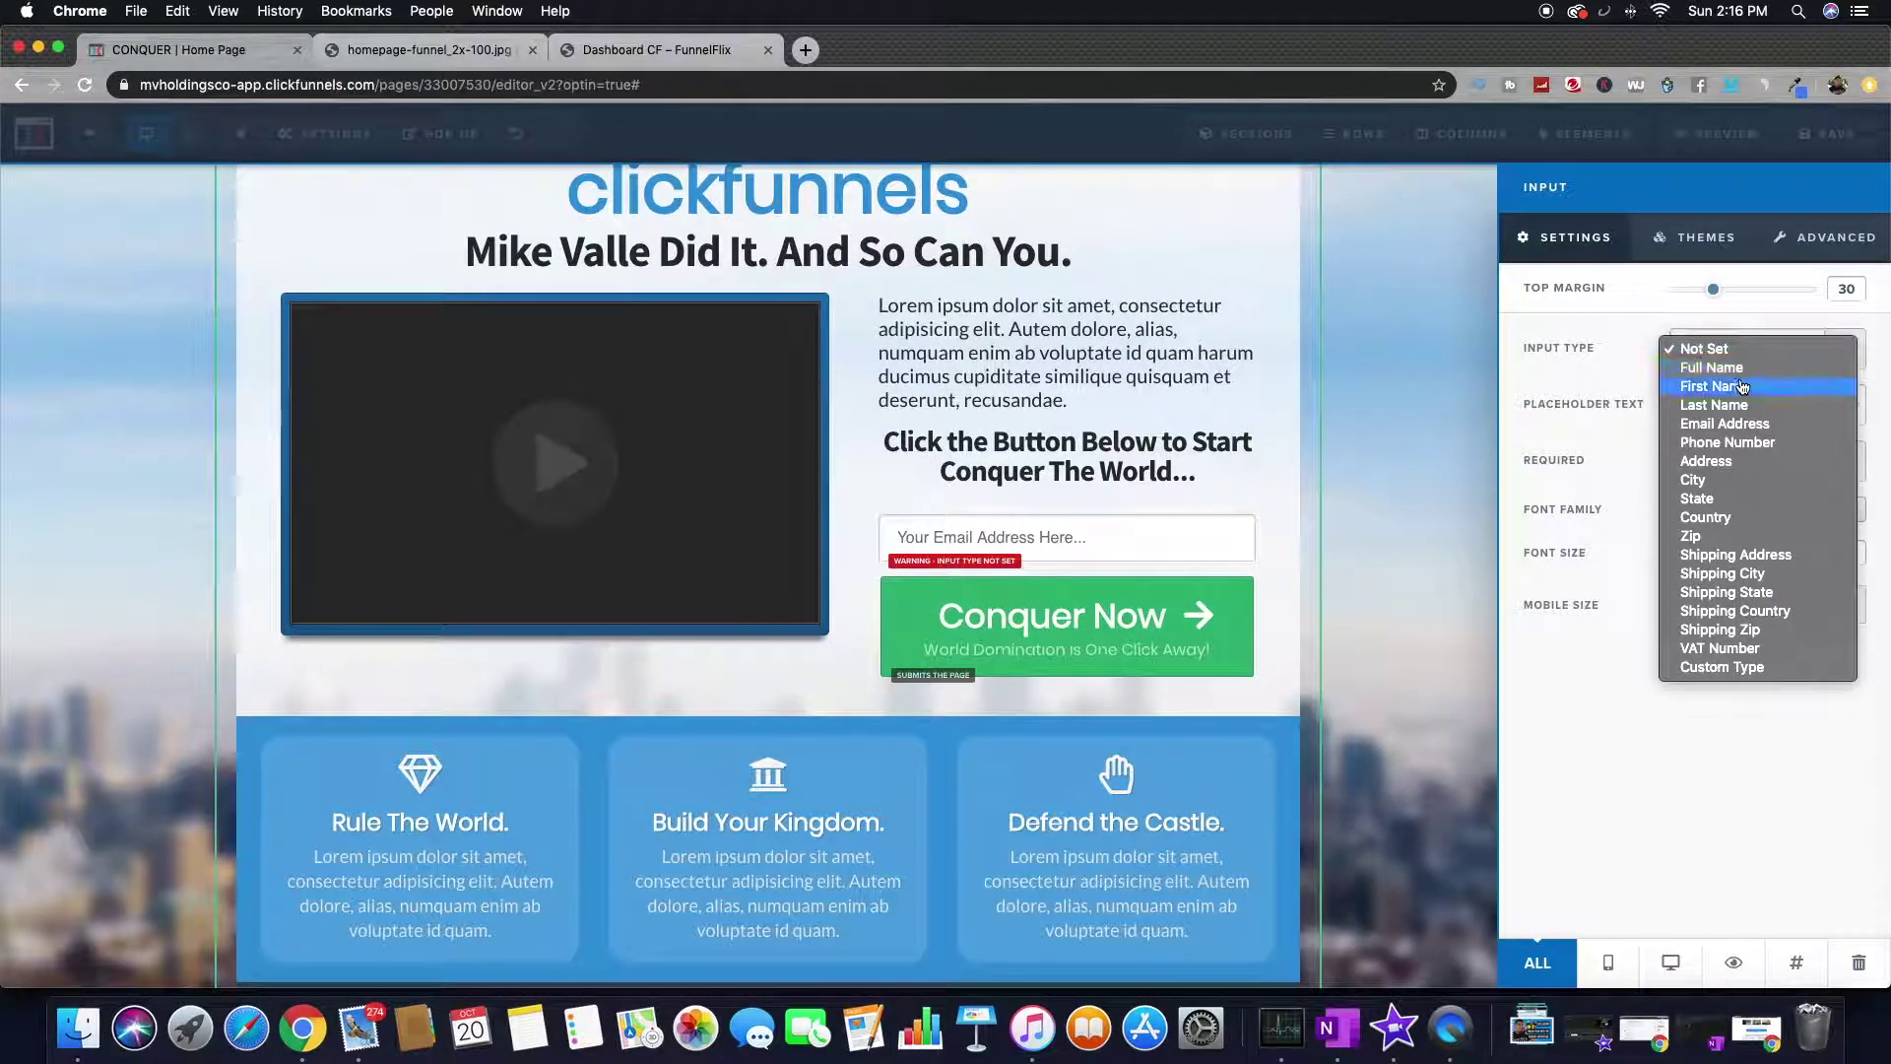
{"action": "left_click", "coordinate": [1735, 426]}
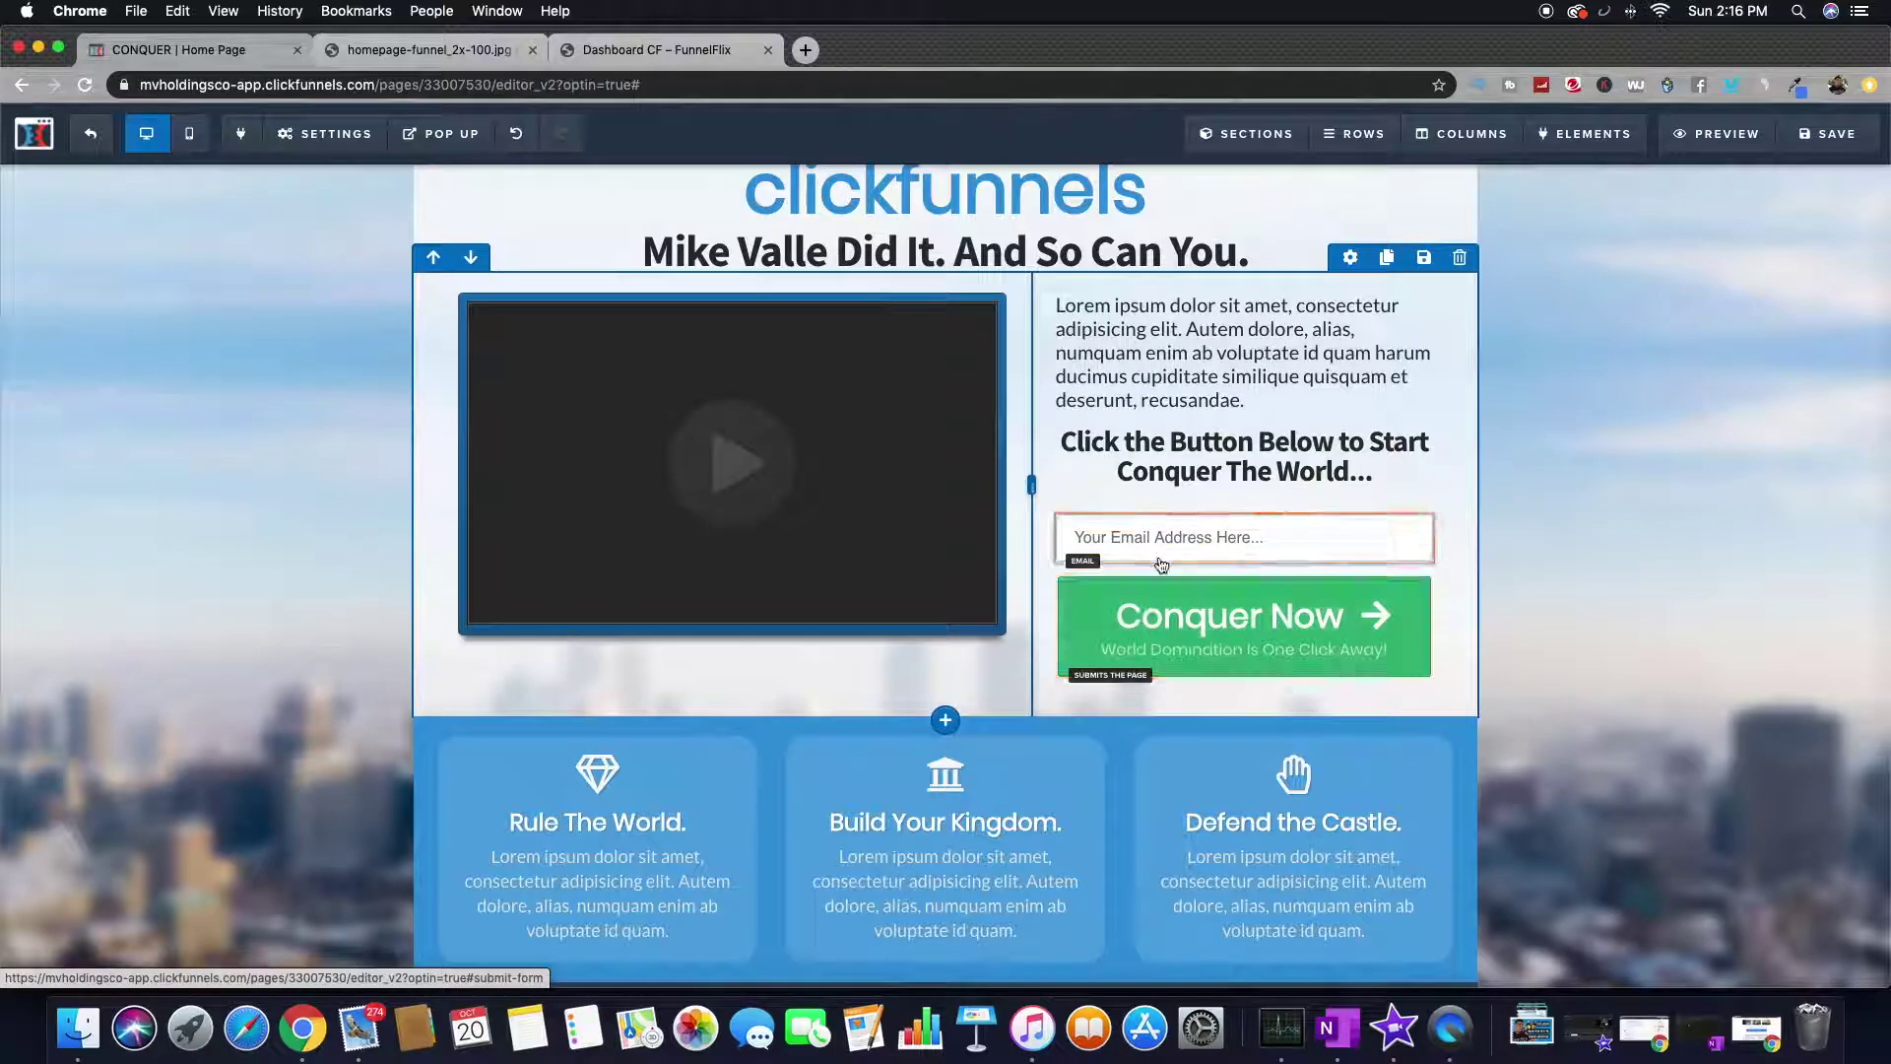
- Drag a second Input element under the call-to-action headline, above the email field
{"action": "mouse_move", "coordinate": [1586, 133]}
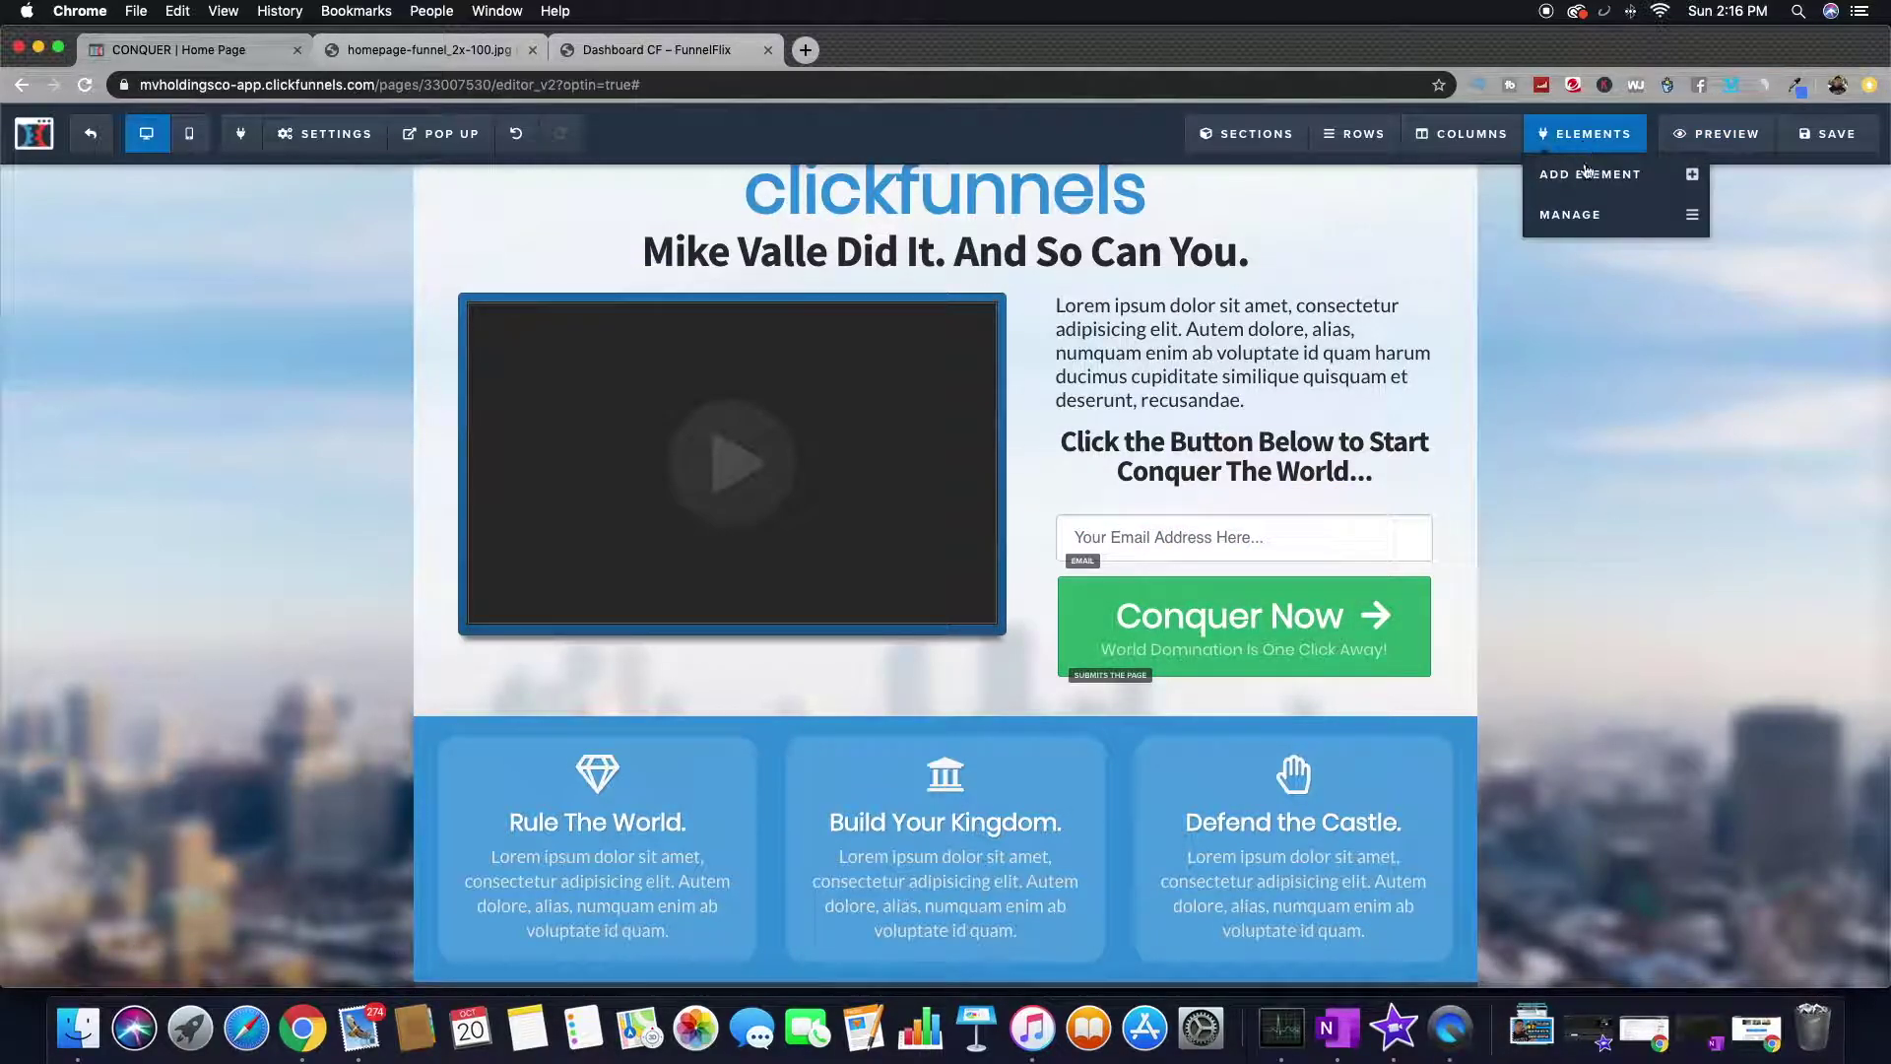
{"action": "left_click", "coordinate": [1591, 215]}
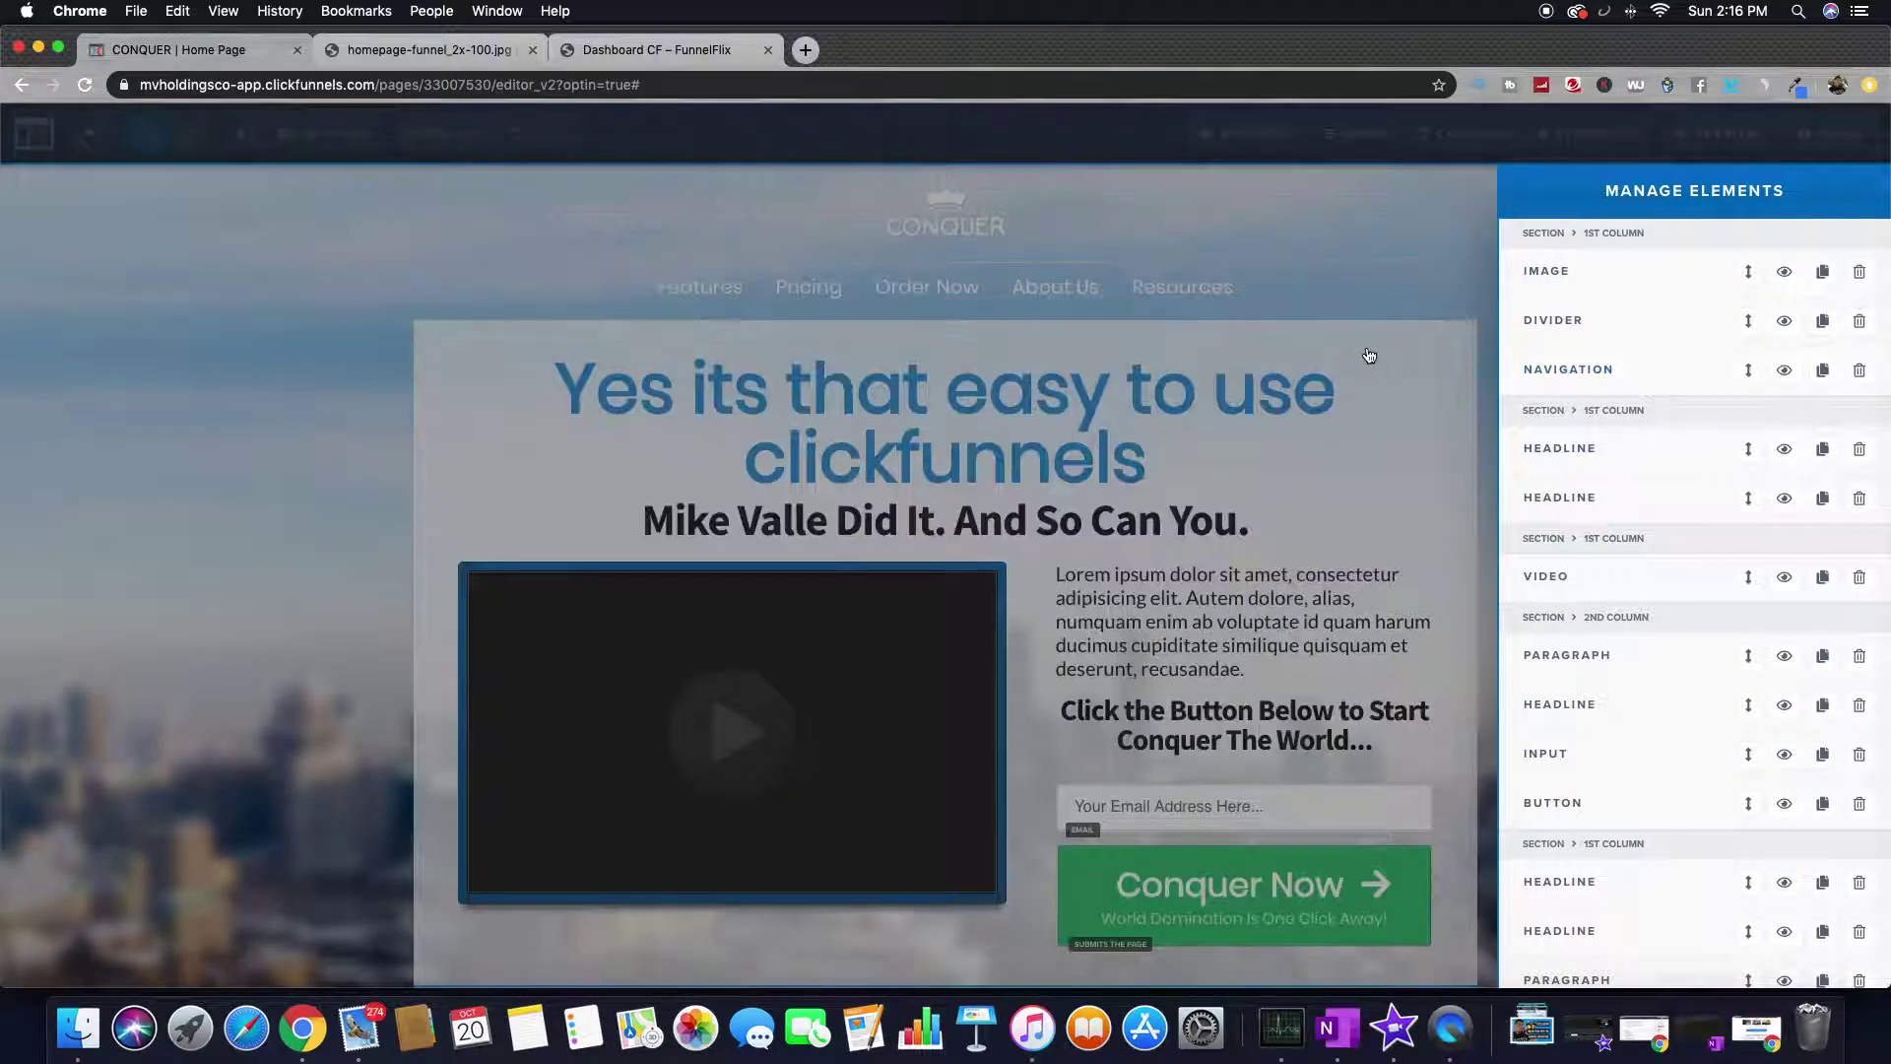
{"action": "left_click", "coordinate": [1368, 355]}
{"action": "mouse_move", "coordinate": [1579, 139]}
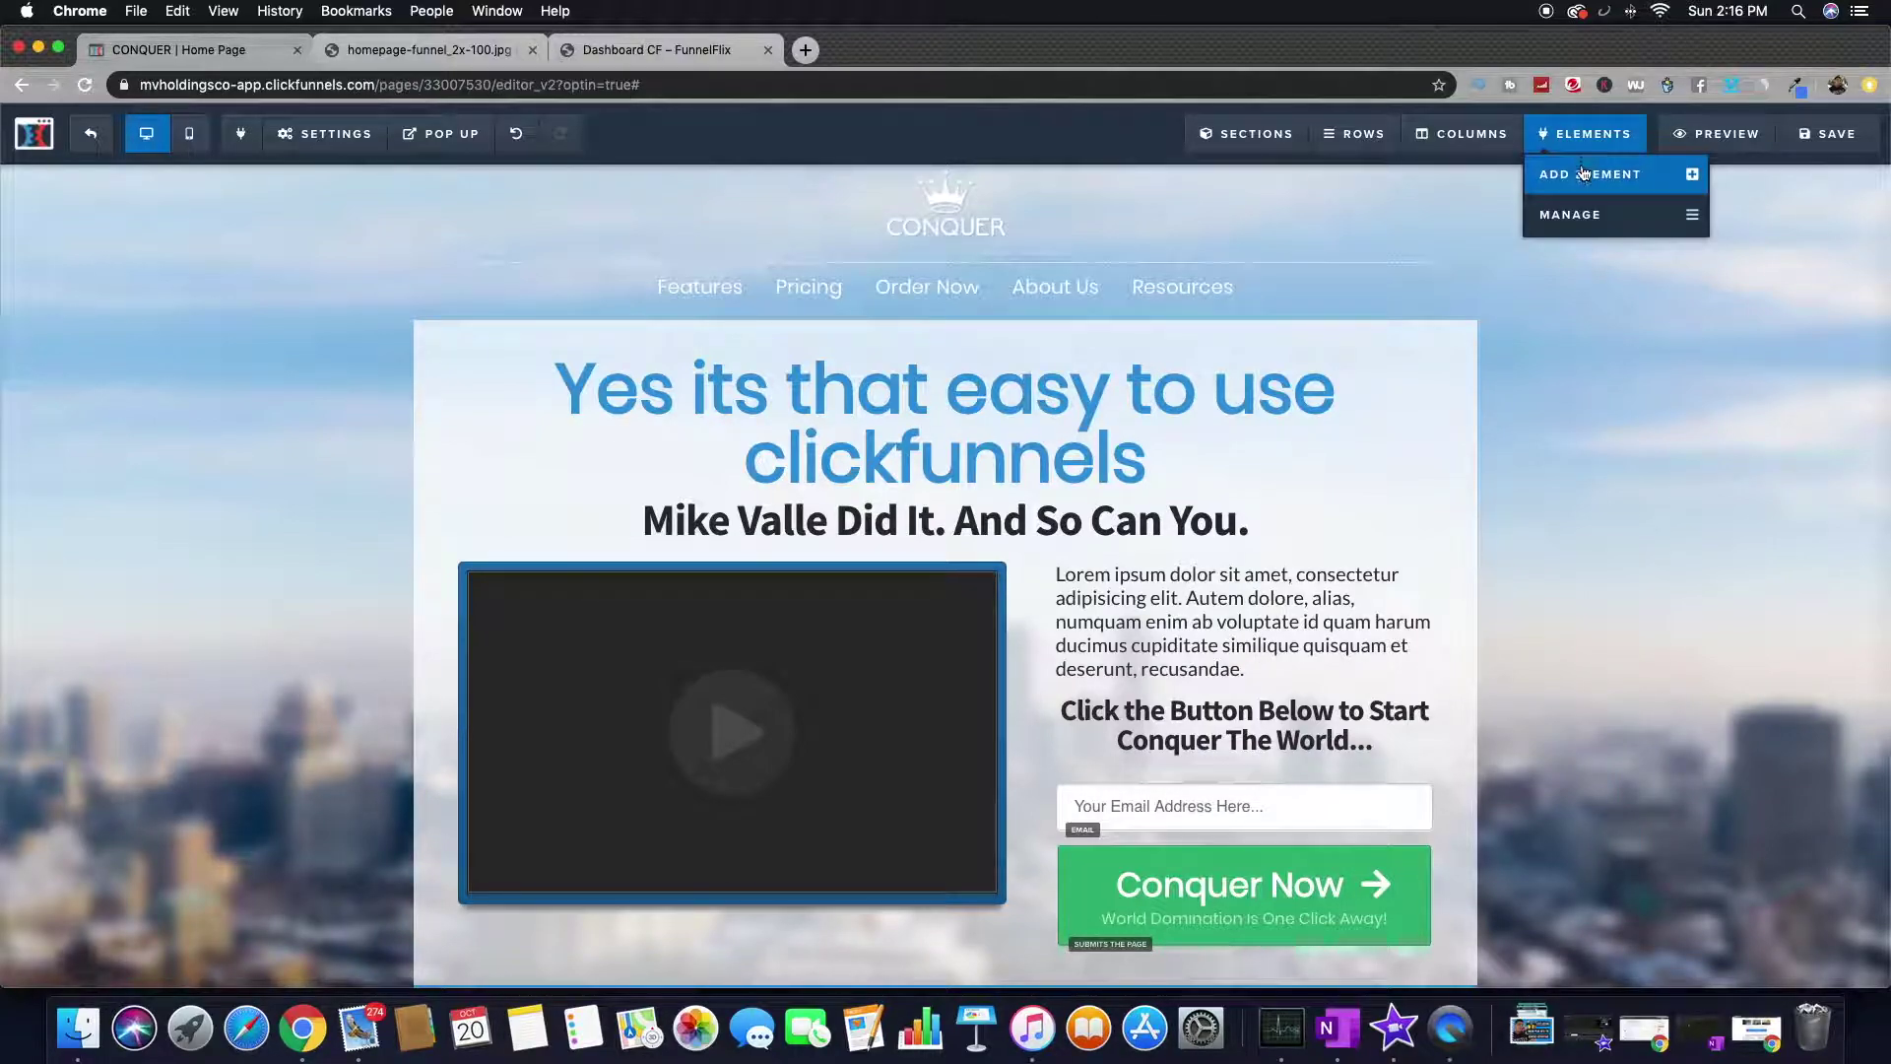
{"action": "left_click", "coordinate": [1590, 174]}
{"action": "scroll", "coordinate": [1541, 637], "scroll_direction": "down", "scroll_amount": 5}
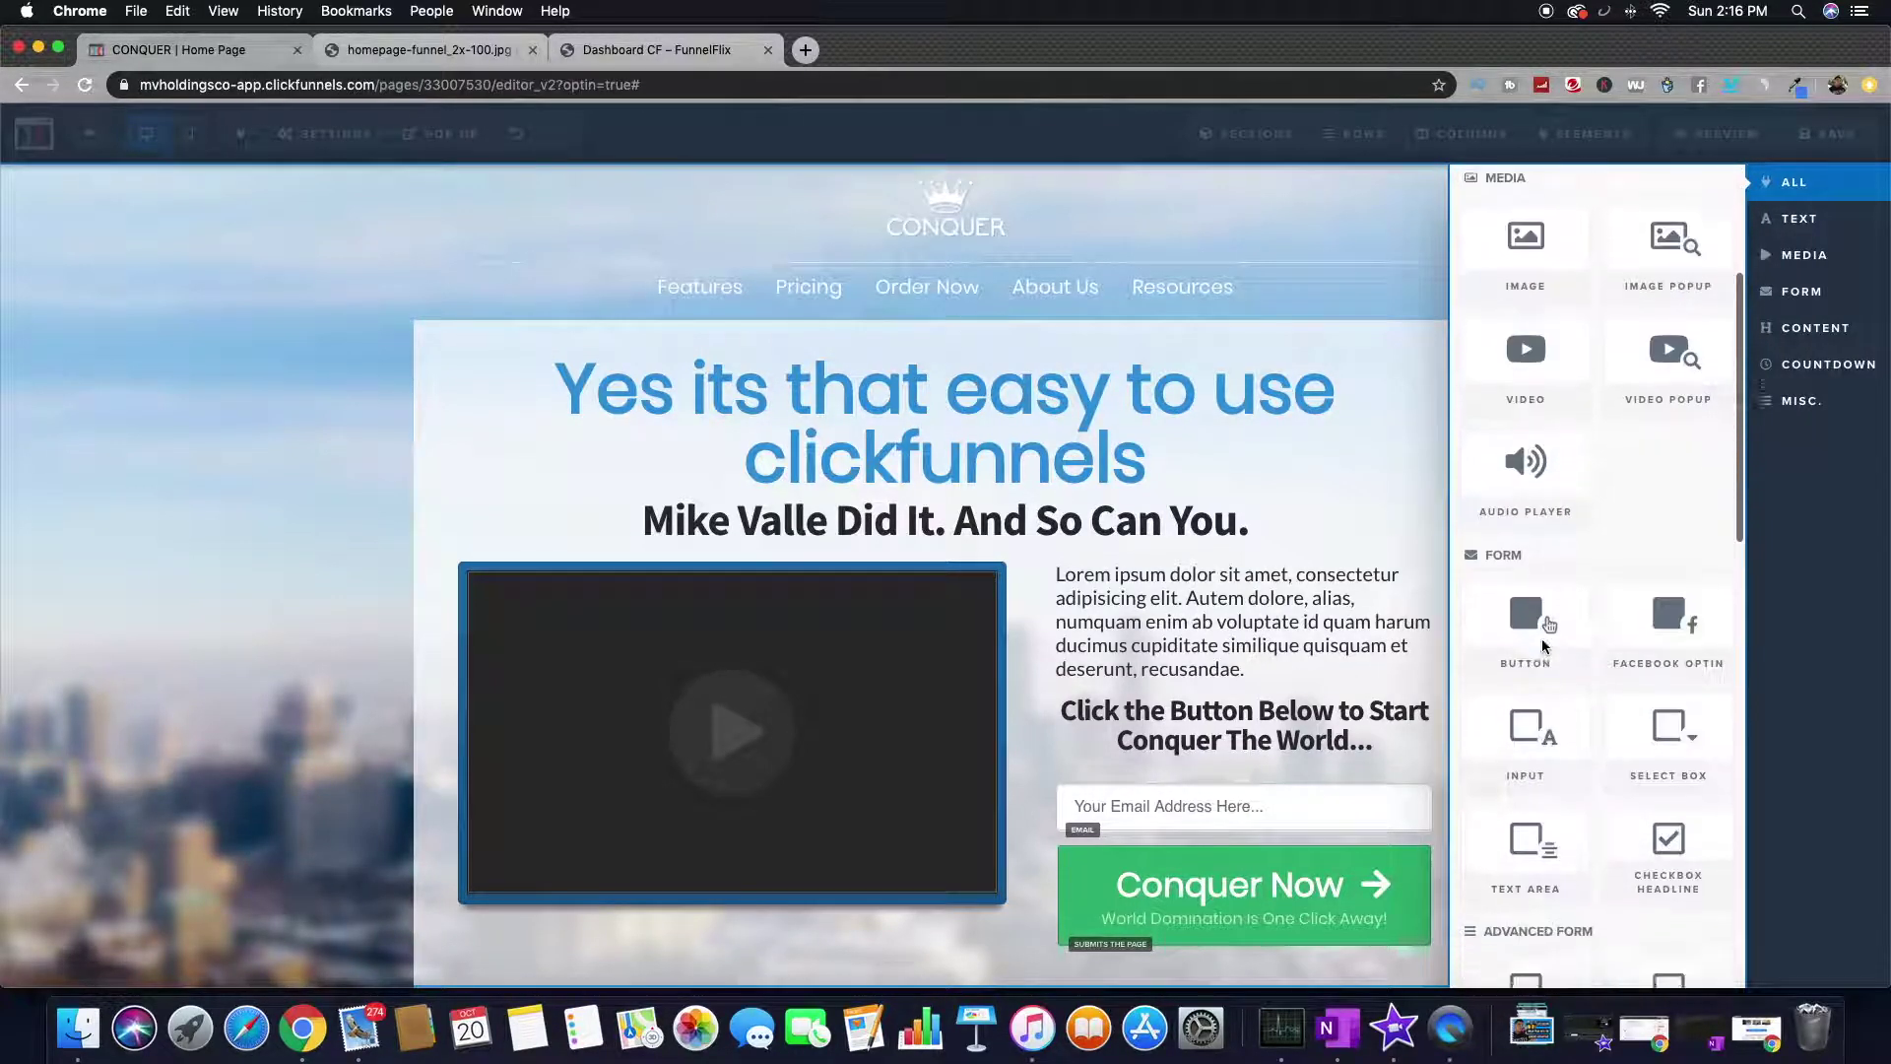
{"action": "left_click_drag", "start_coordinate": [1552, 607], "coordinate": [1188, 751]}
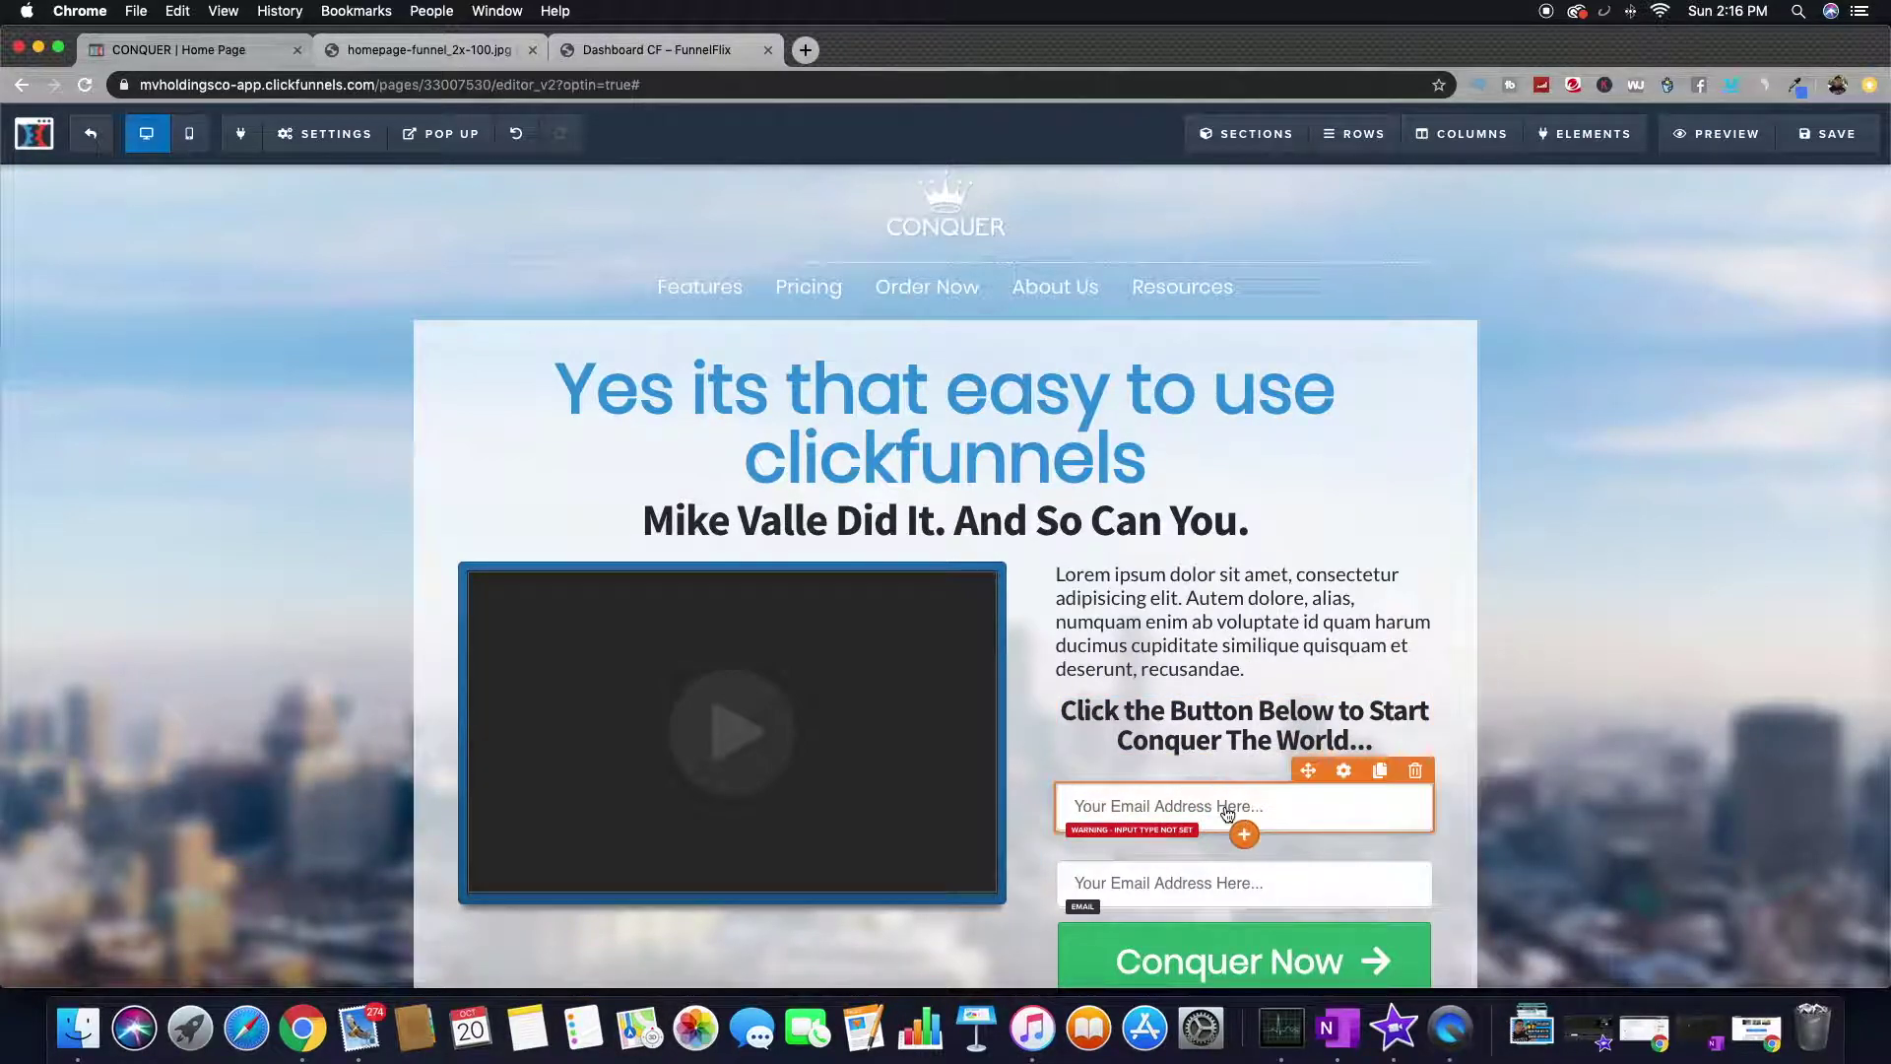
{"action": "left_click", "coordinate": [1239, 813]}
- Make the upper field a First Name input with placeholder 'Your First Name Here...'
{"action": "left_click", "coordinate": [1832, 354]}
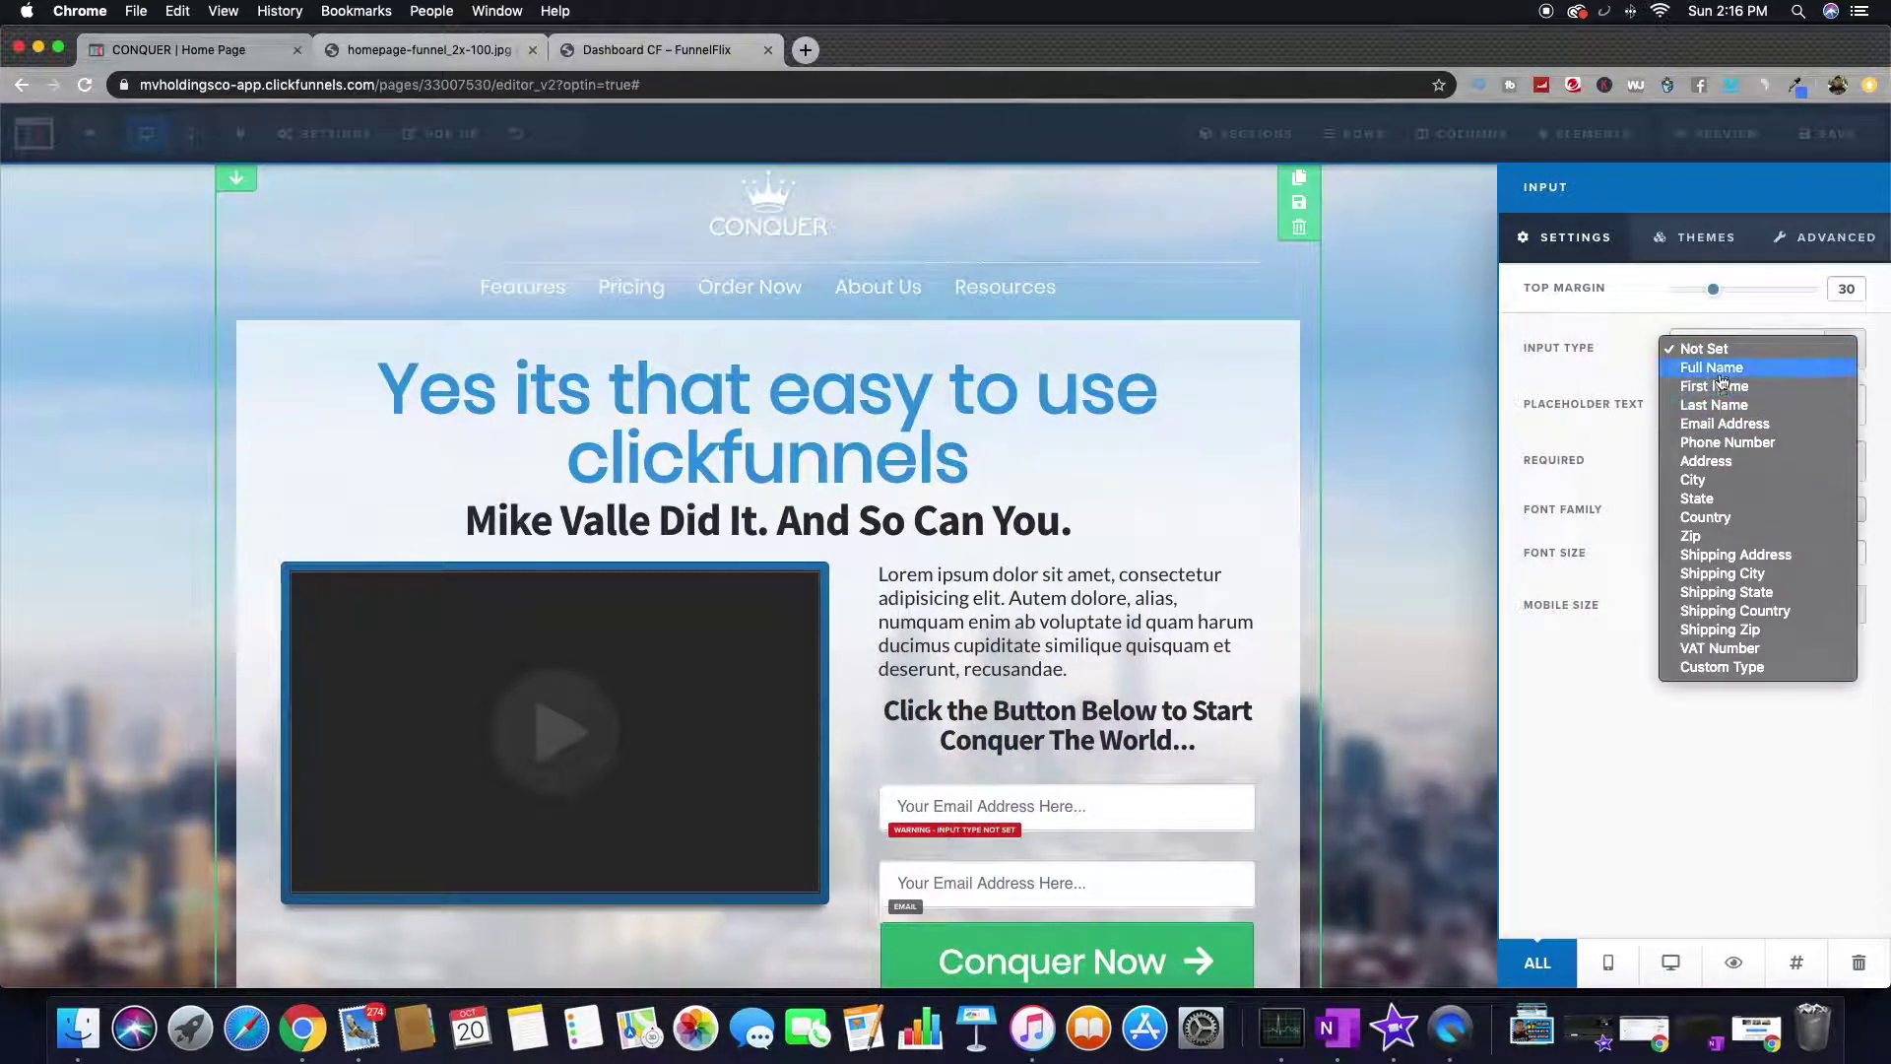
{"action": "left_click", "coordinate": [1295, 587]}
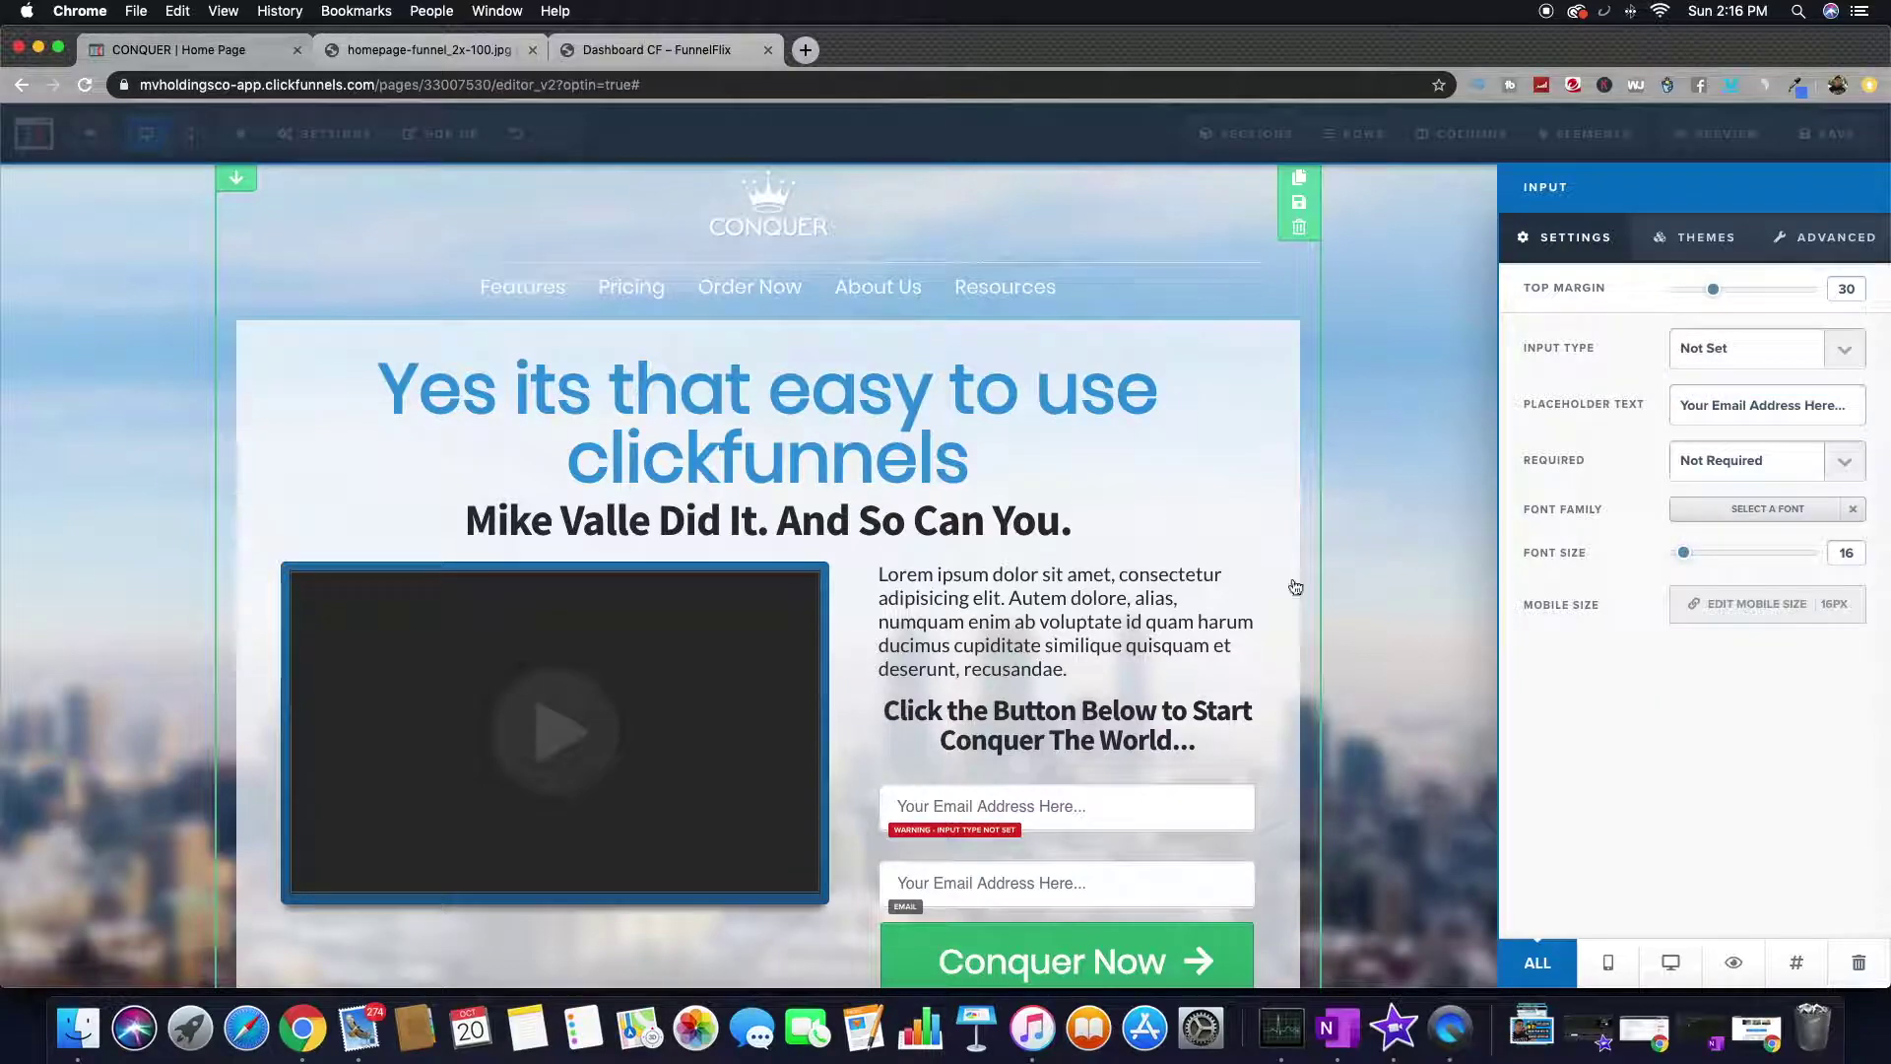
{"action": "triple_click", "coordinate": [1757, 409]}
{"action": "left_click_drag", "start_coordinate": [1758, 407], "coordinate": [1713, 402]}
{"action": "left_click", "coordinate": [1798, 402]}
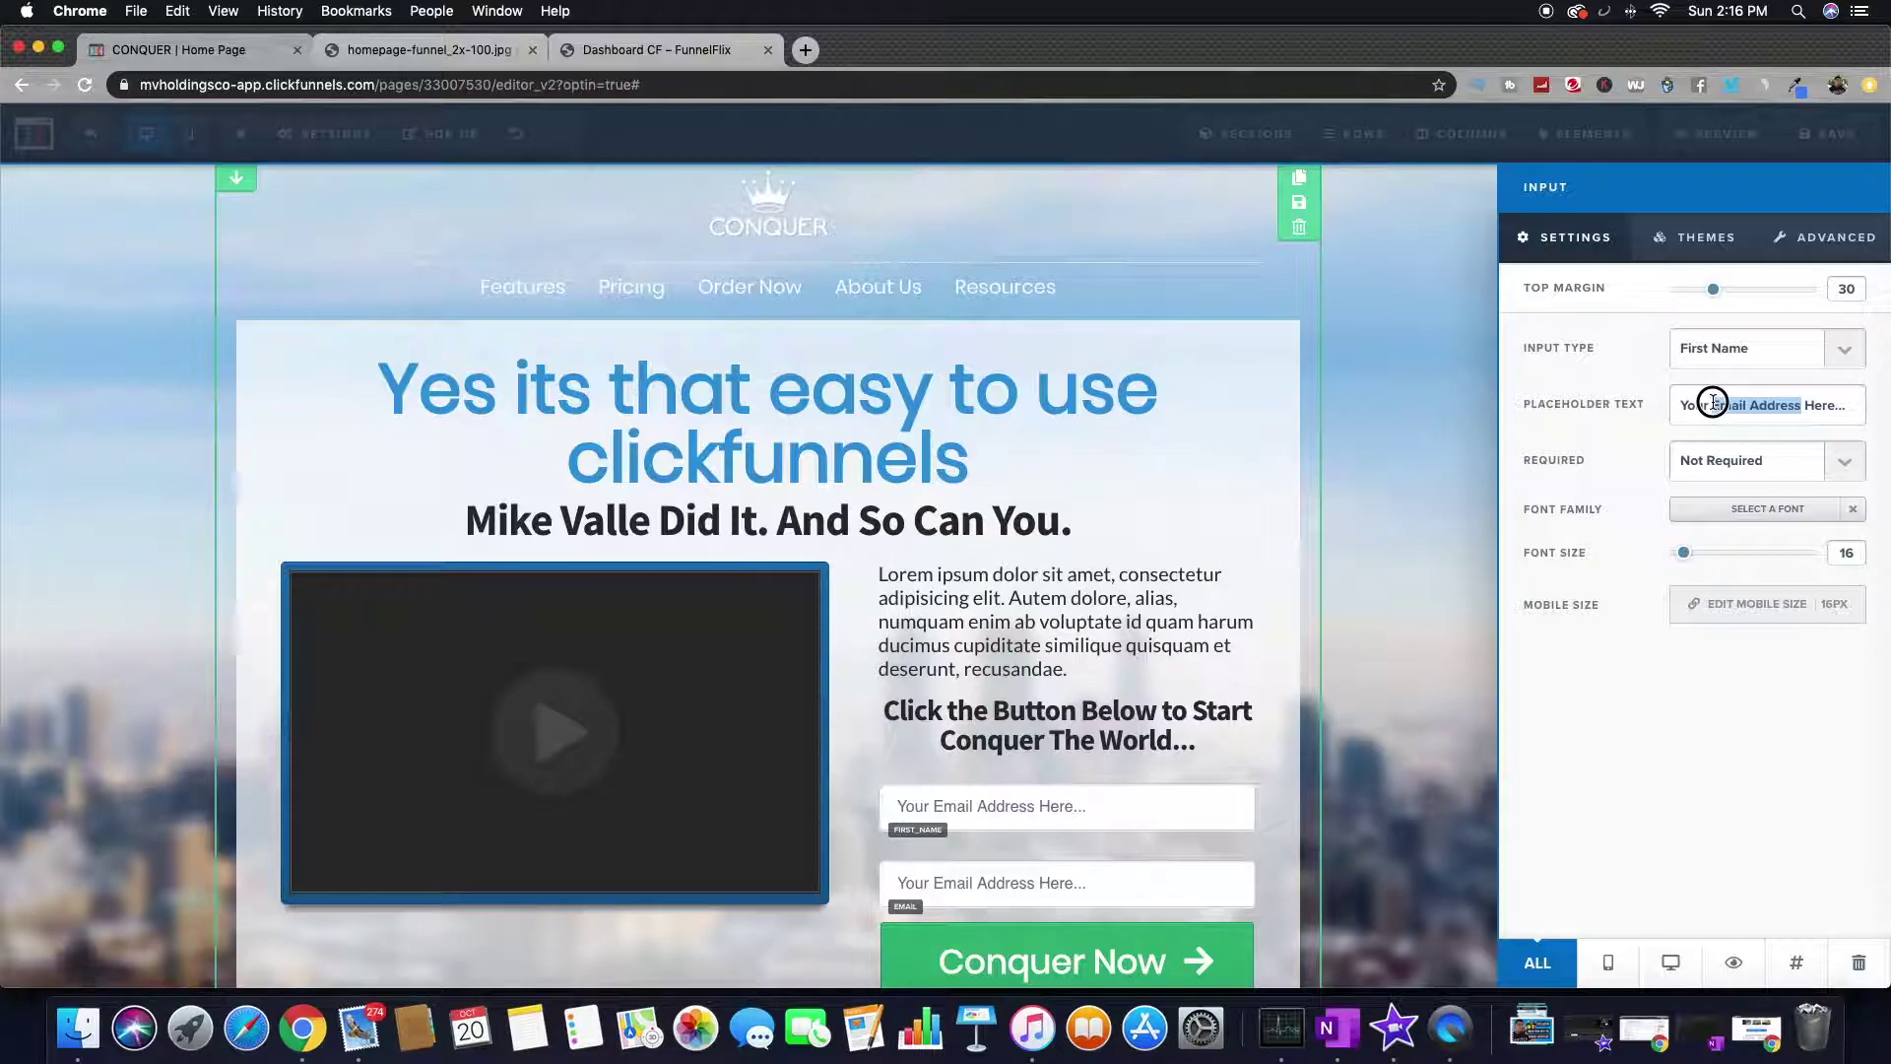
{"action": "type", "text": "Fir"}
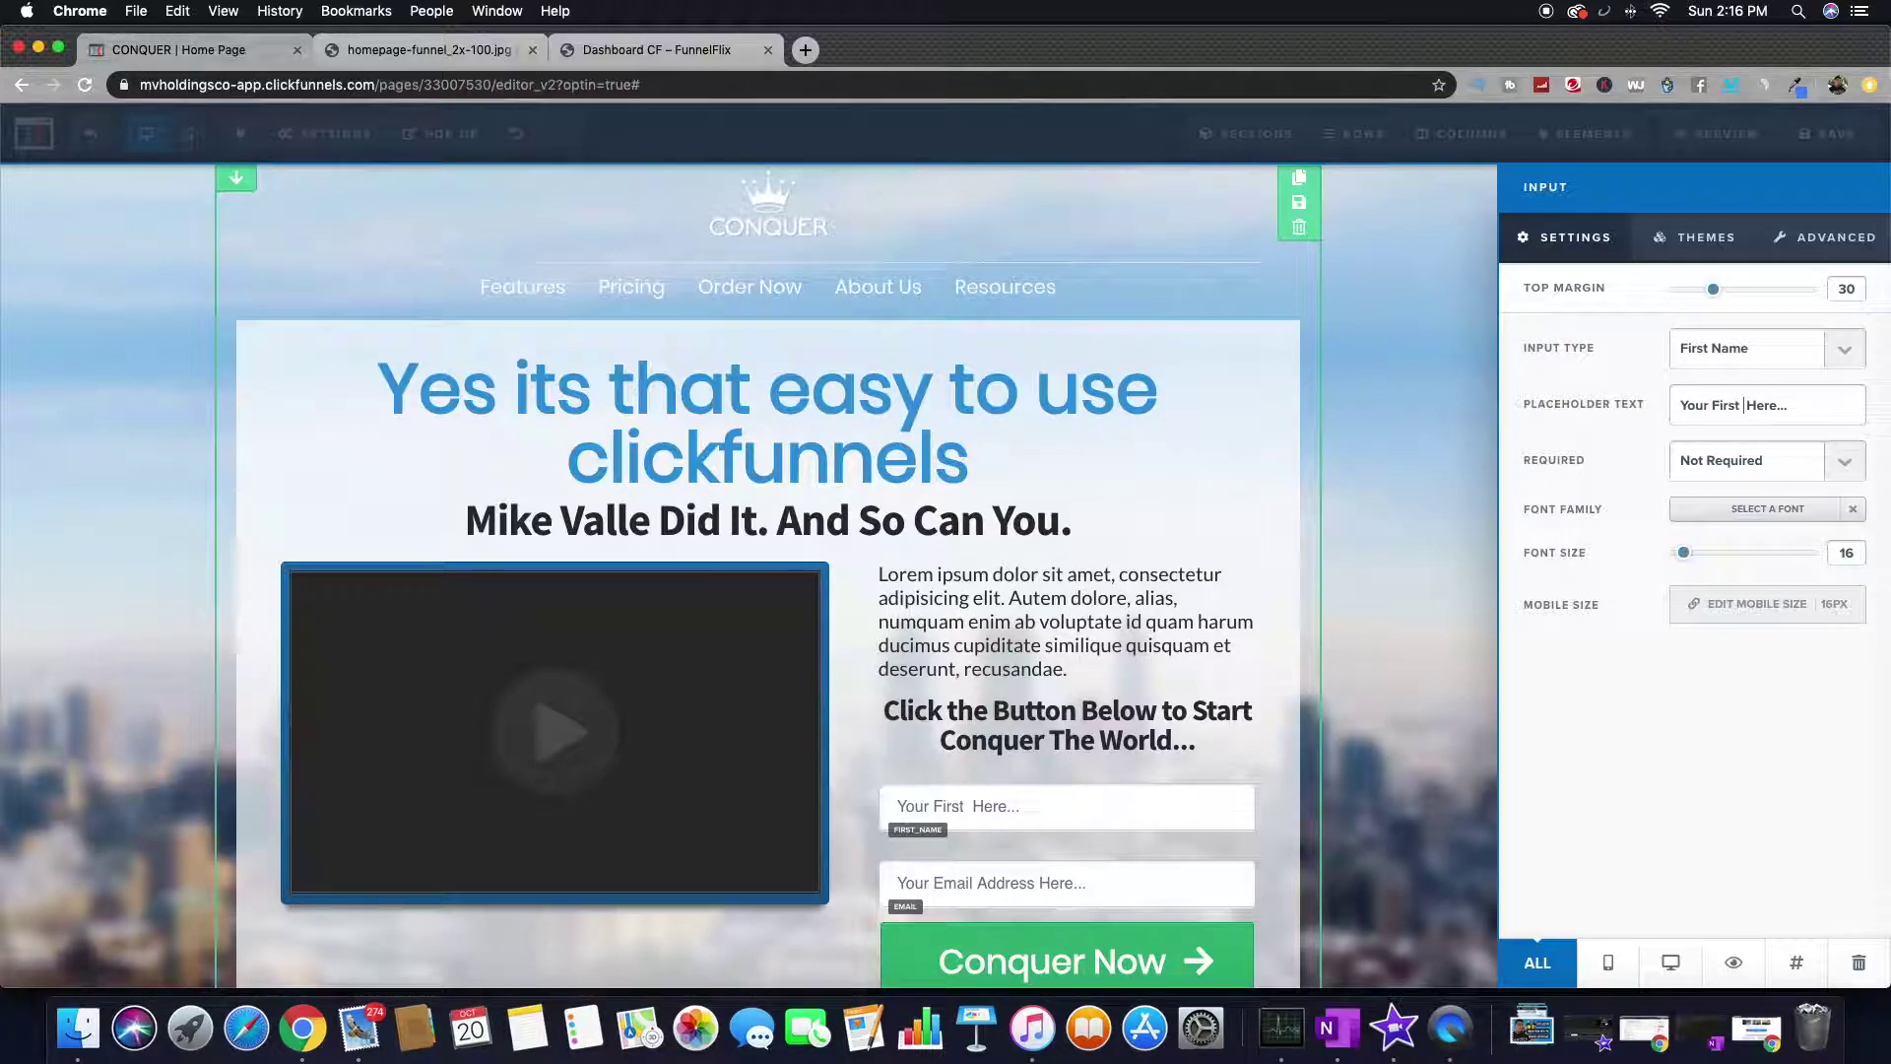
{"action": "type", "text": "st Namee"}
{"action": "key", "text": "BackSpace"}
- Set the First Name field to Required
{"action": "left_click", "coordinate": [1776, 455]}
{"action": "left_click", "coordinate": [1729, 479]}
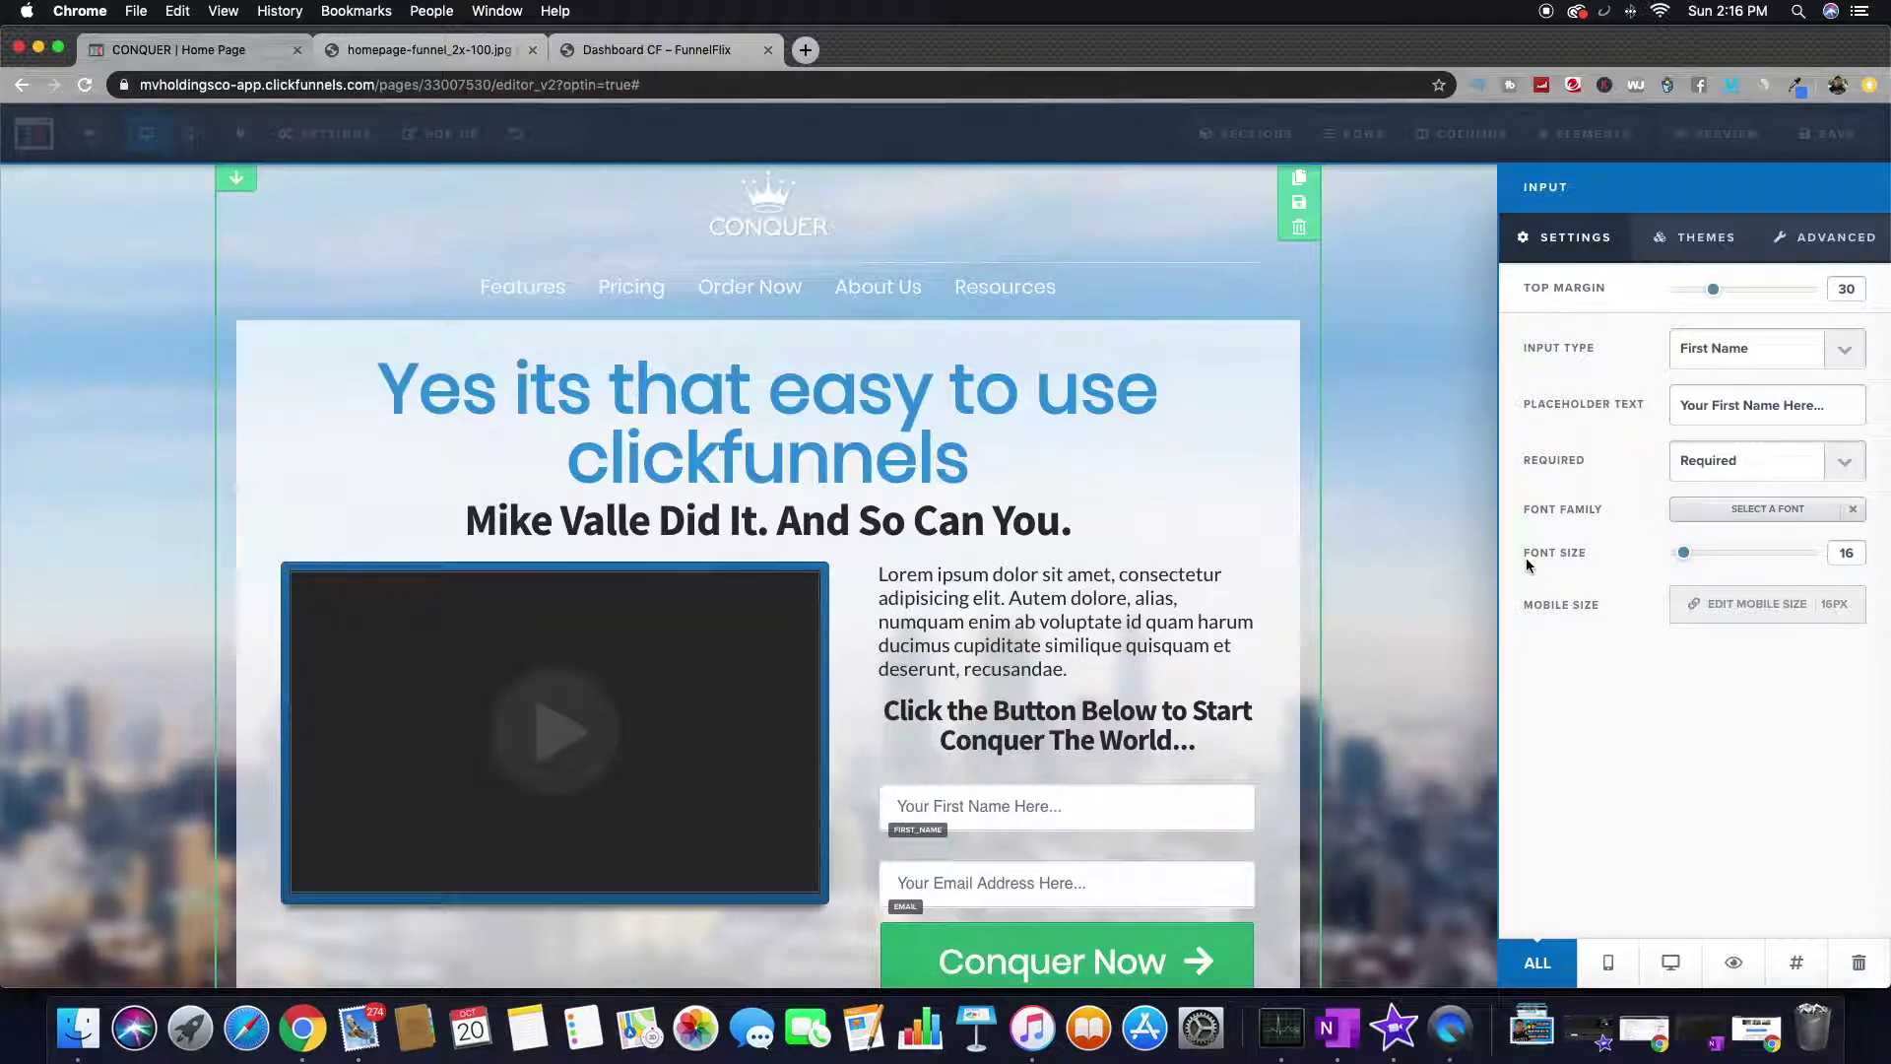
{"action": "left_click", "coordinate": [1467, 567]}
{"action": "scroll", "coordinate": [1163, 610], "scroll_direction": "down", "scroll_amount": 3}
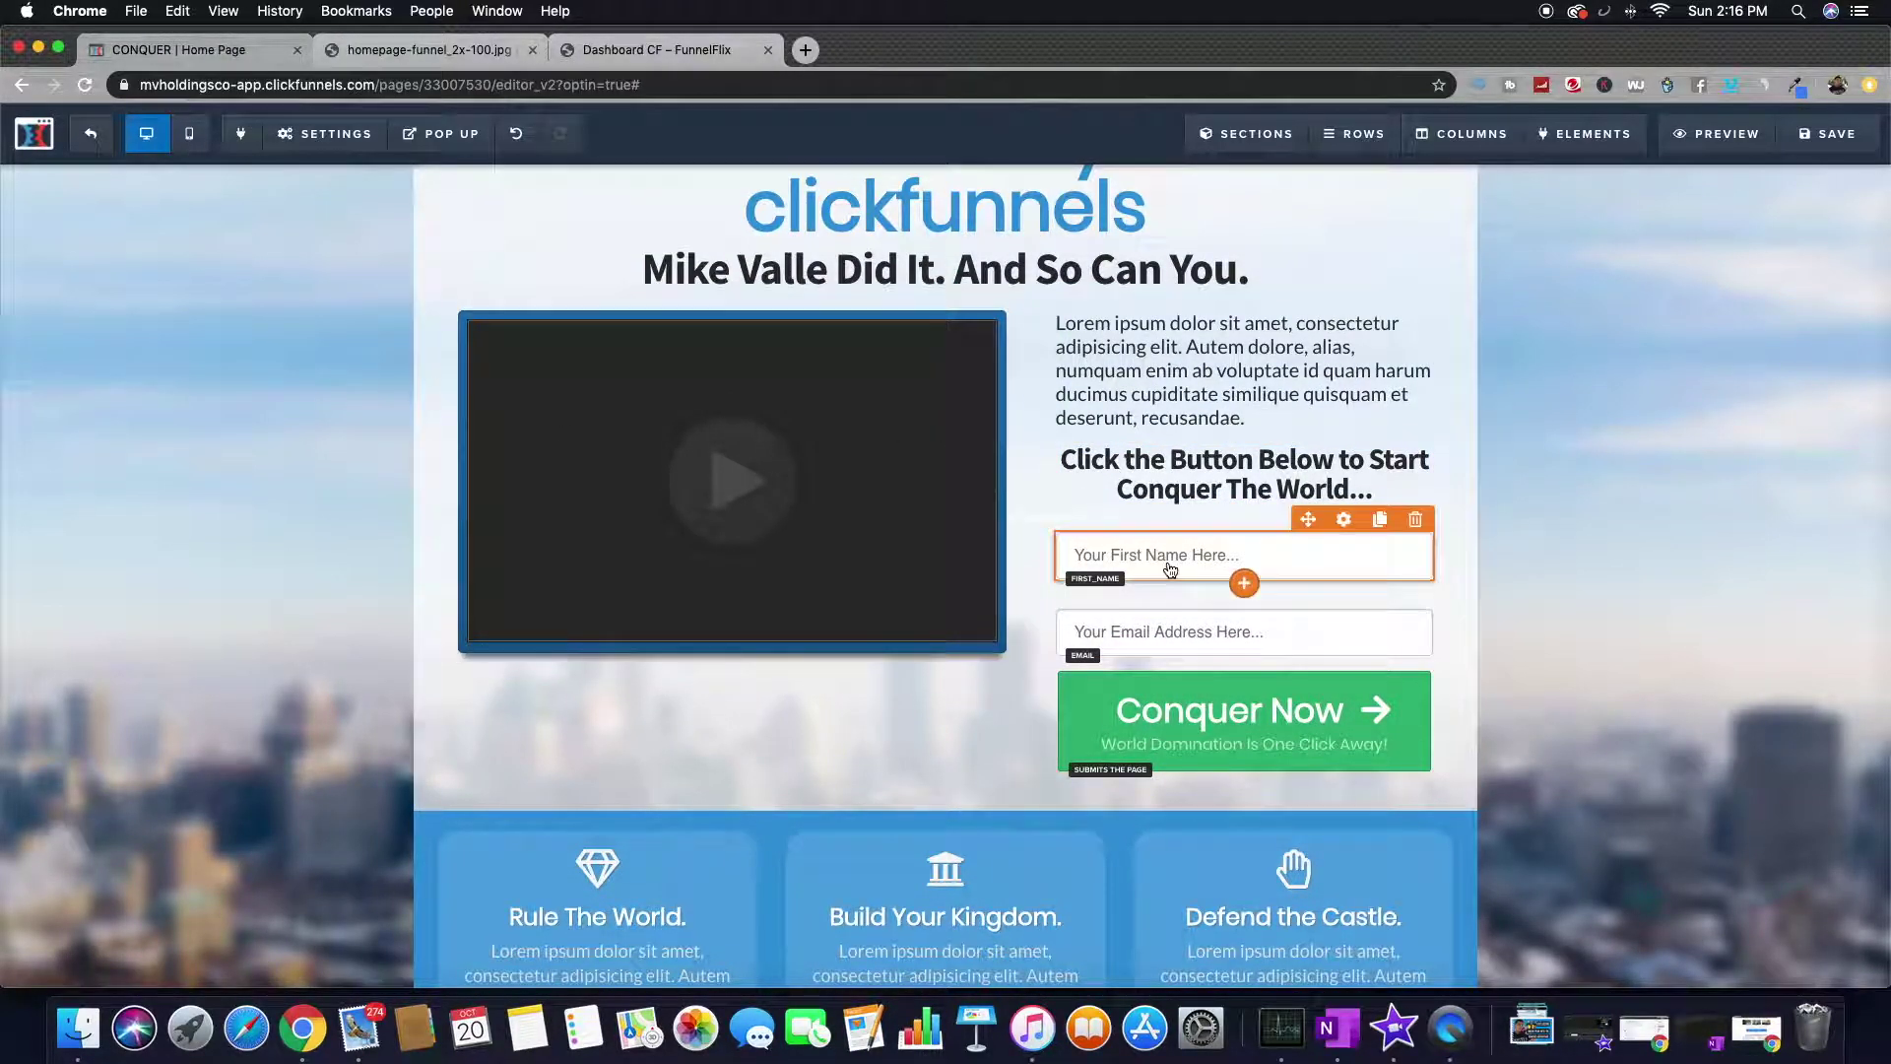
{"action": "scroll", "coordinate": [1172, 715], "scroll_direction": "down", "scroll_amount": 6}
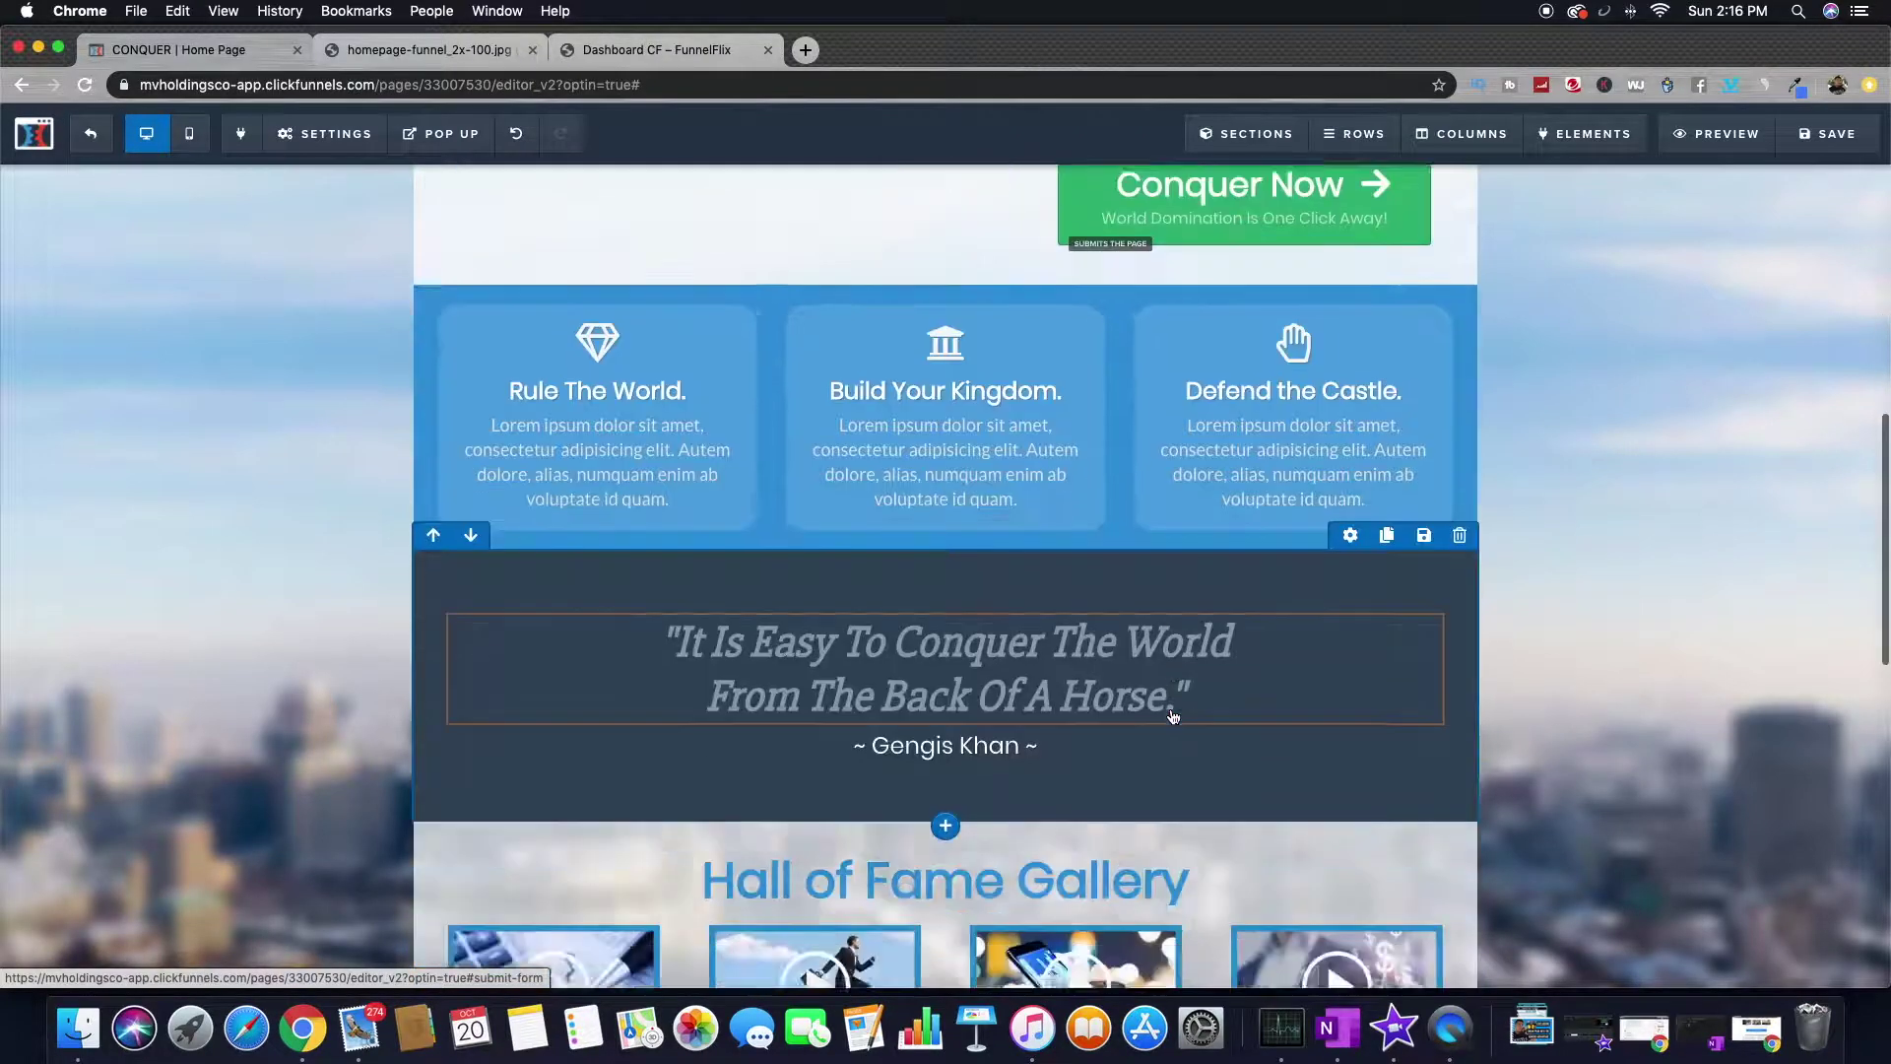
{"action": "scroll", "coordinate": [1172, 716], "scroll_direction": "down", "scroll_amount": 5}
{"action": "scroll", "coordinate": [1173, 715], "scroll_direction": "up", "scroll_amount": 12}
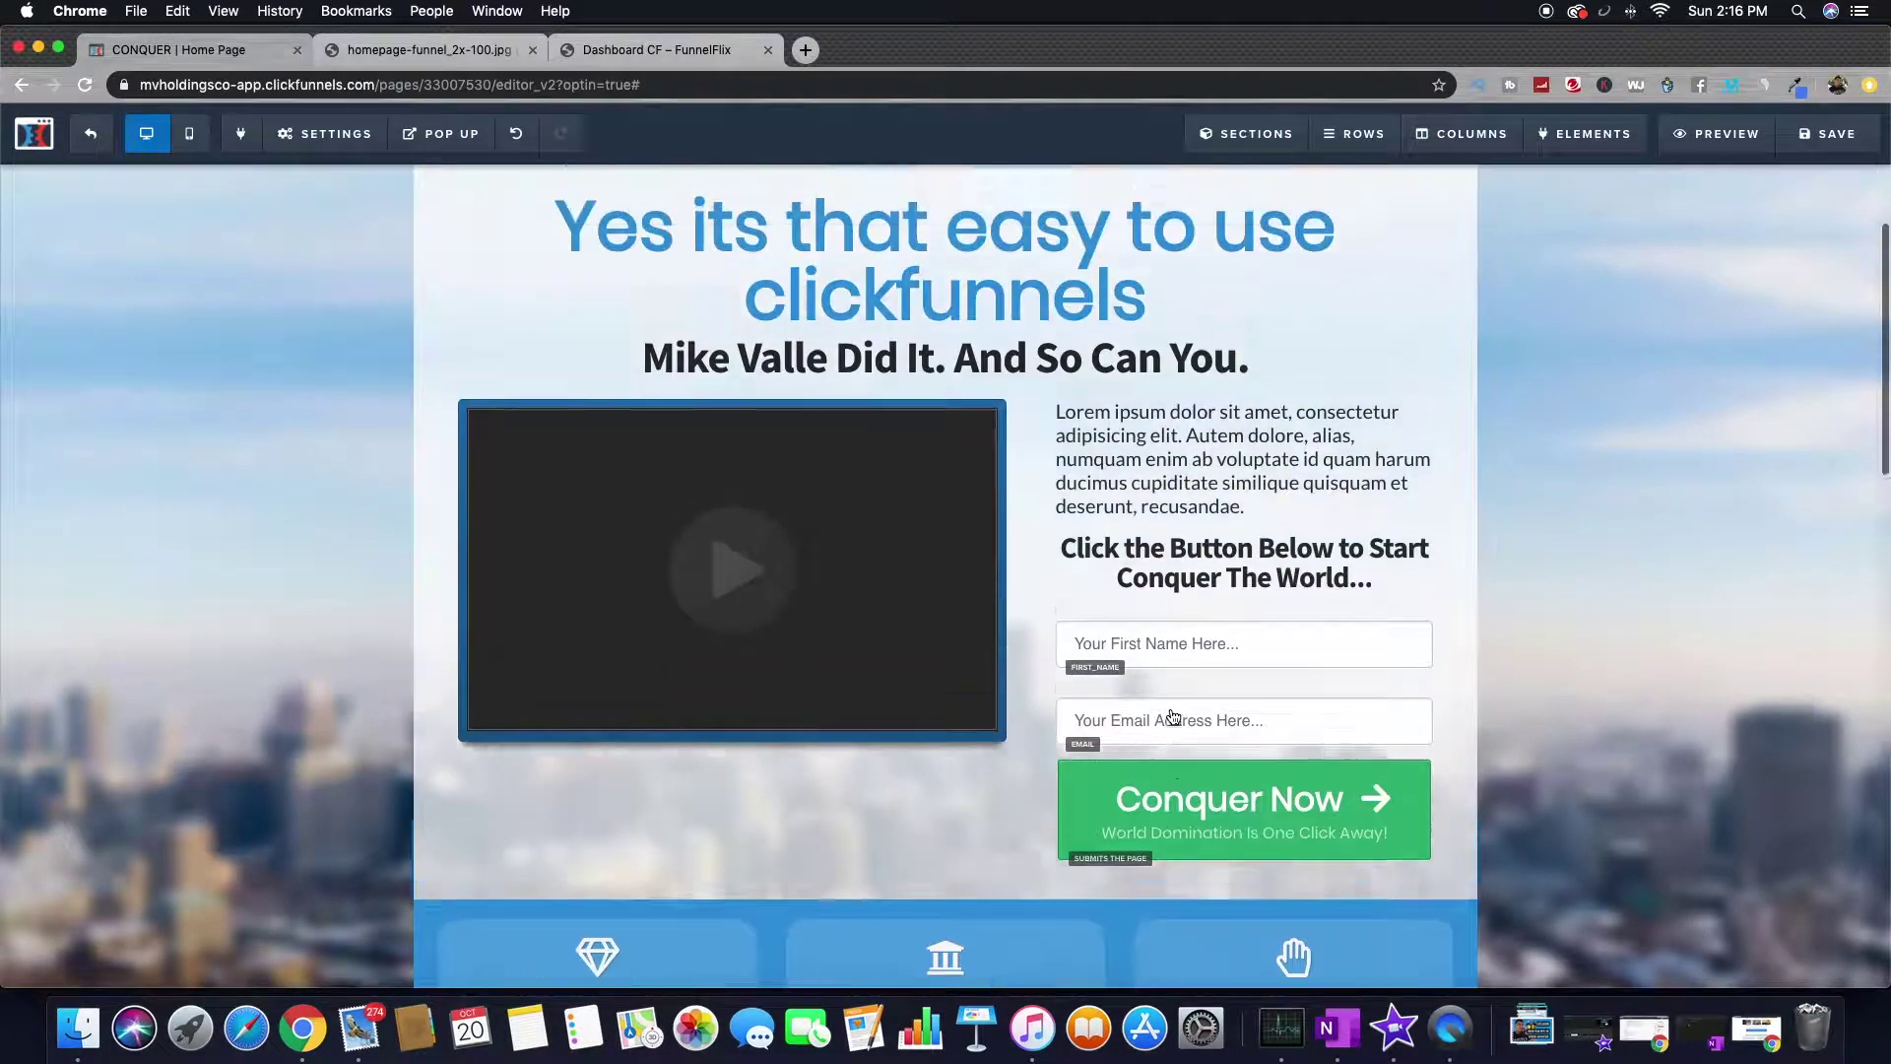
{"action": "scroll", "coordinate": [1172, 716], "scroll_direction": "down", "scroll_amount": 4}
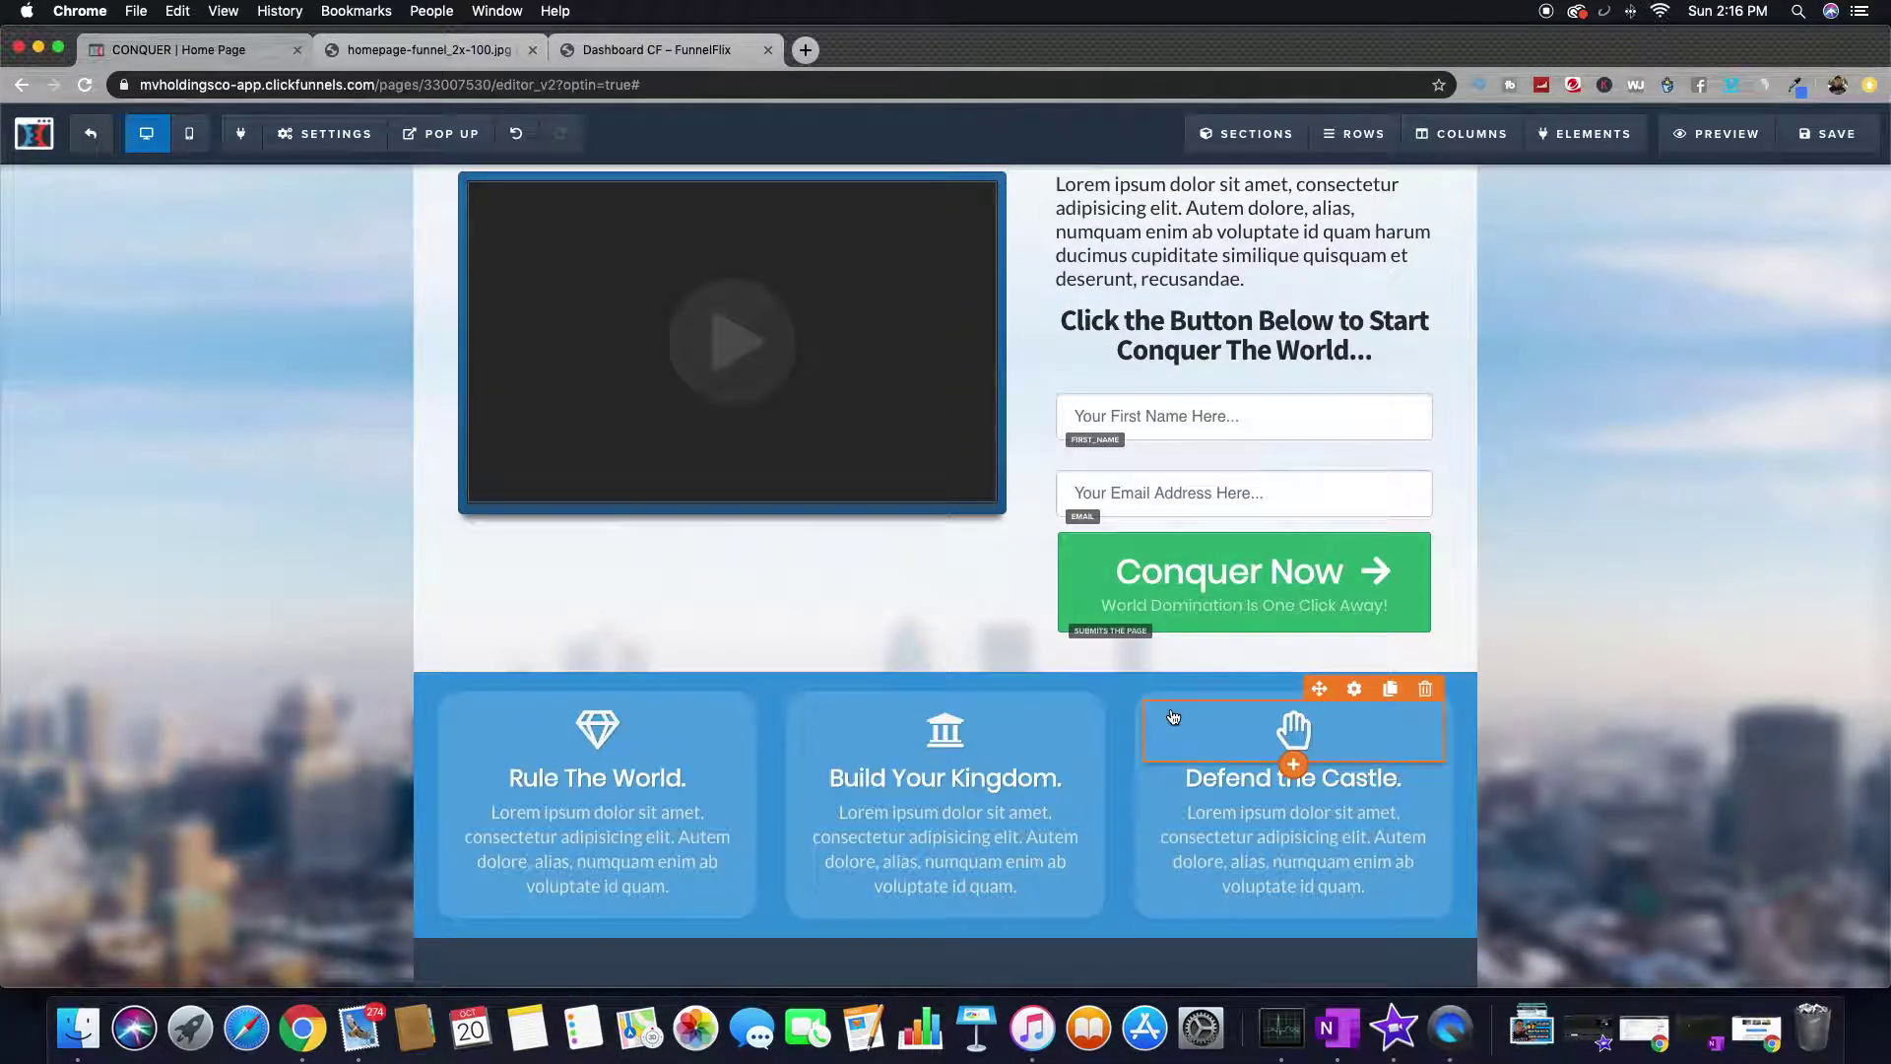
{"action": "scroll", "coordinate": [1172, 715], "scroll_direction": "up", "scroll_amount": 2}
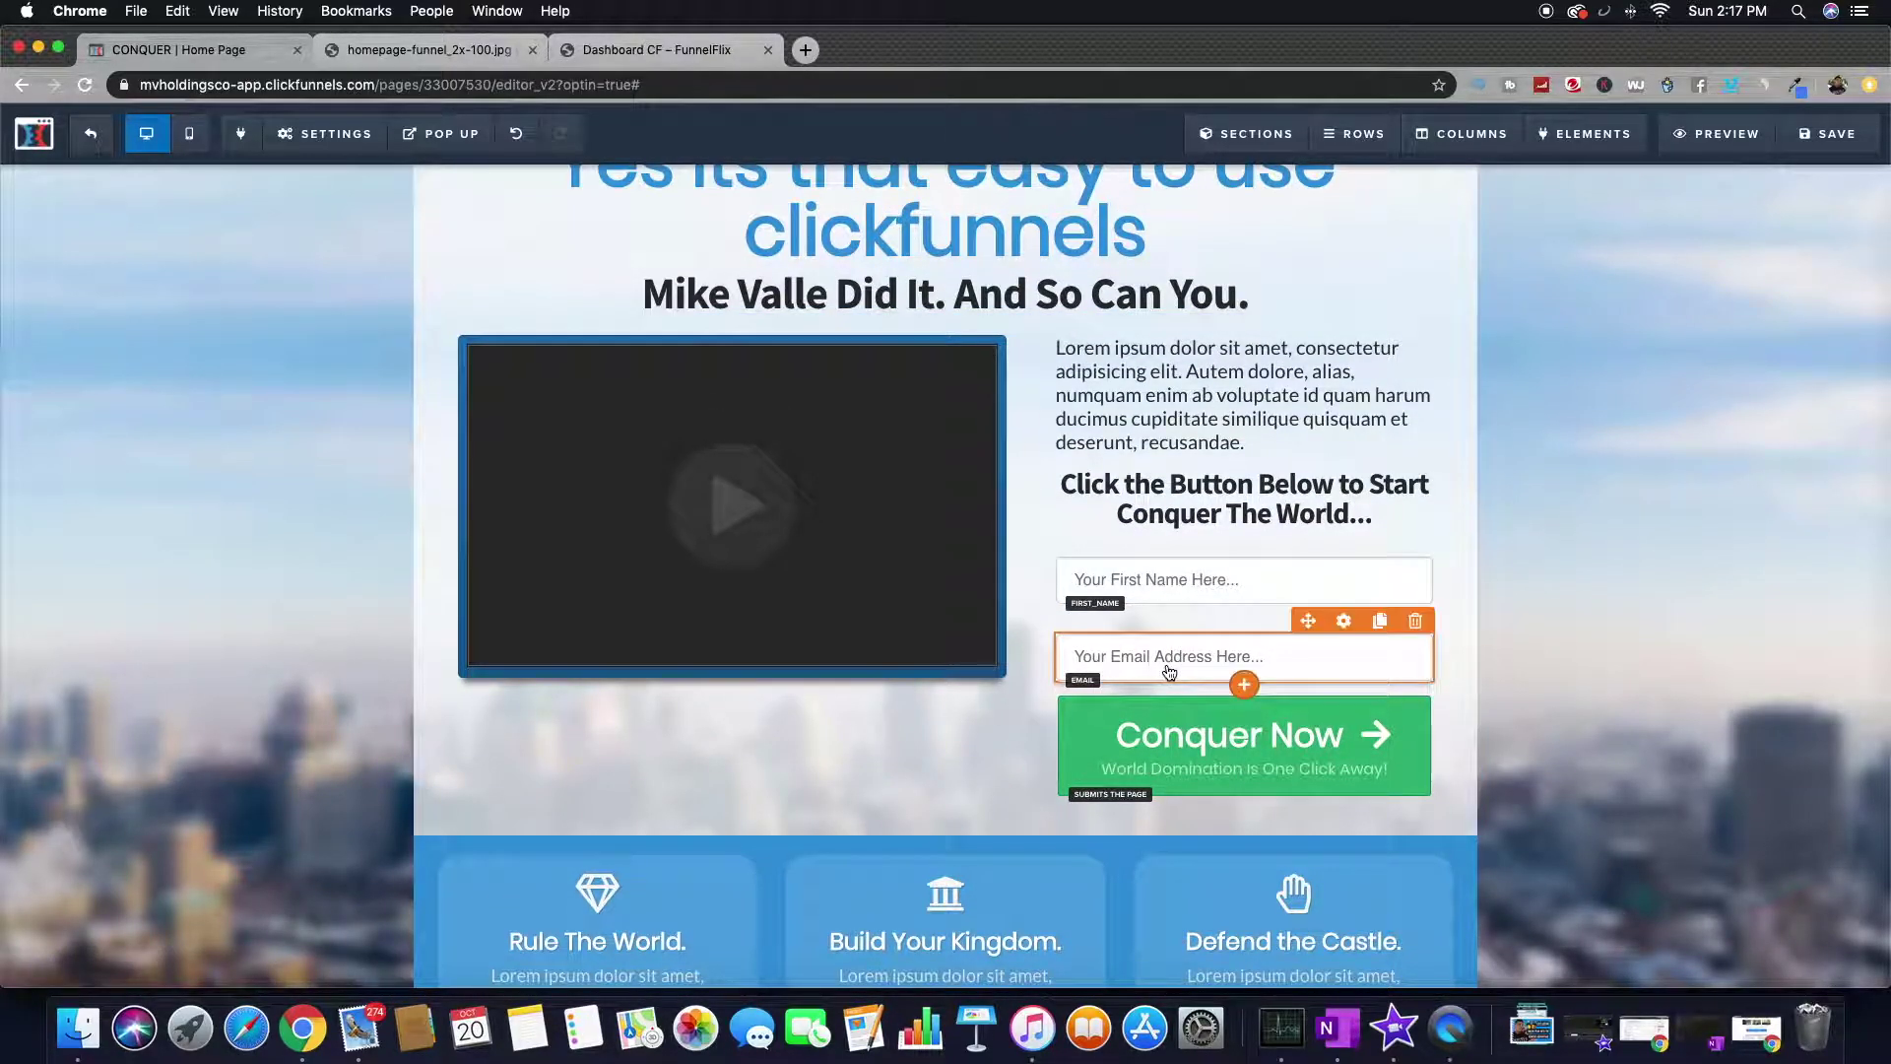
{"action": "scroll", "coordinate": [1165, 663], "scroll_direction": "down", "scroll_amount": 5}
{"action": "scroll", "coordinate": [1158, 690], "scroll_direction": "up", "scroll_amount": 2}
{"action": "scroll", "coordinate": [1266, 669], "scroll_direction": "up", "scroll_amount": 2}
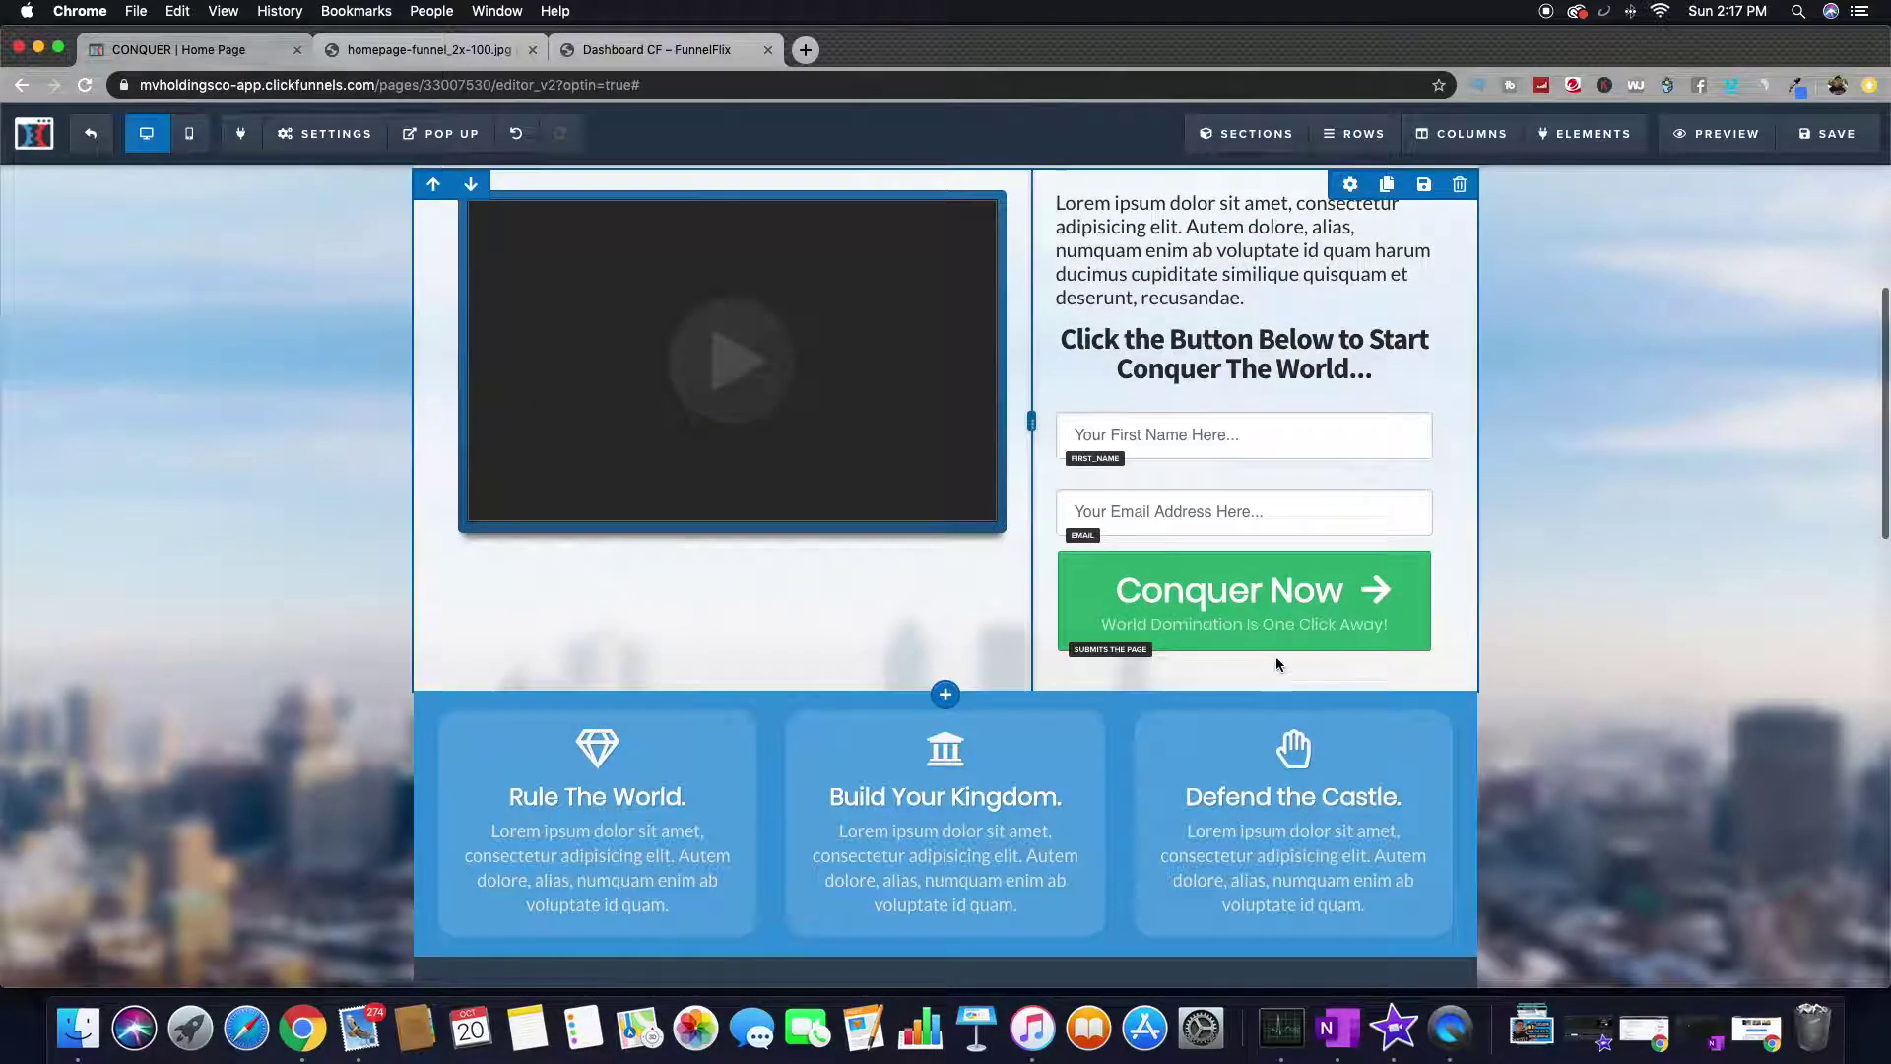
{"action": "left_click", "coordinate": [1243, 630]}
{"action": "left_click", "coordinate": [1430, 566]}
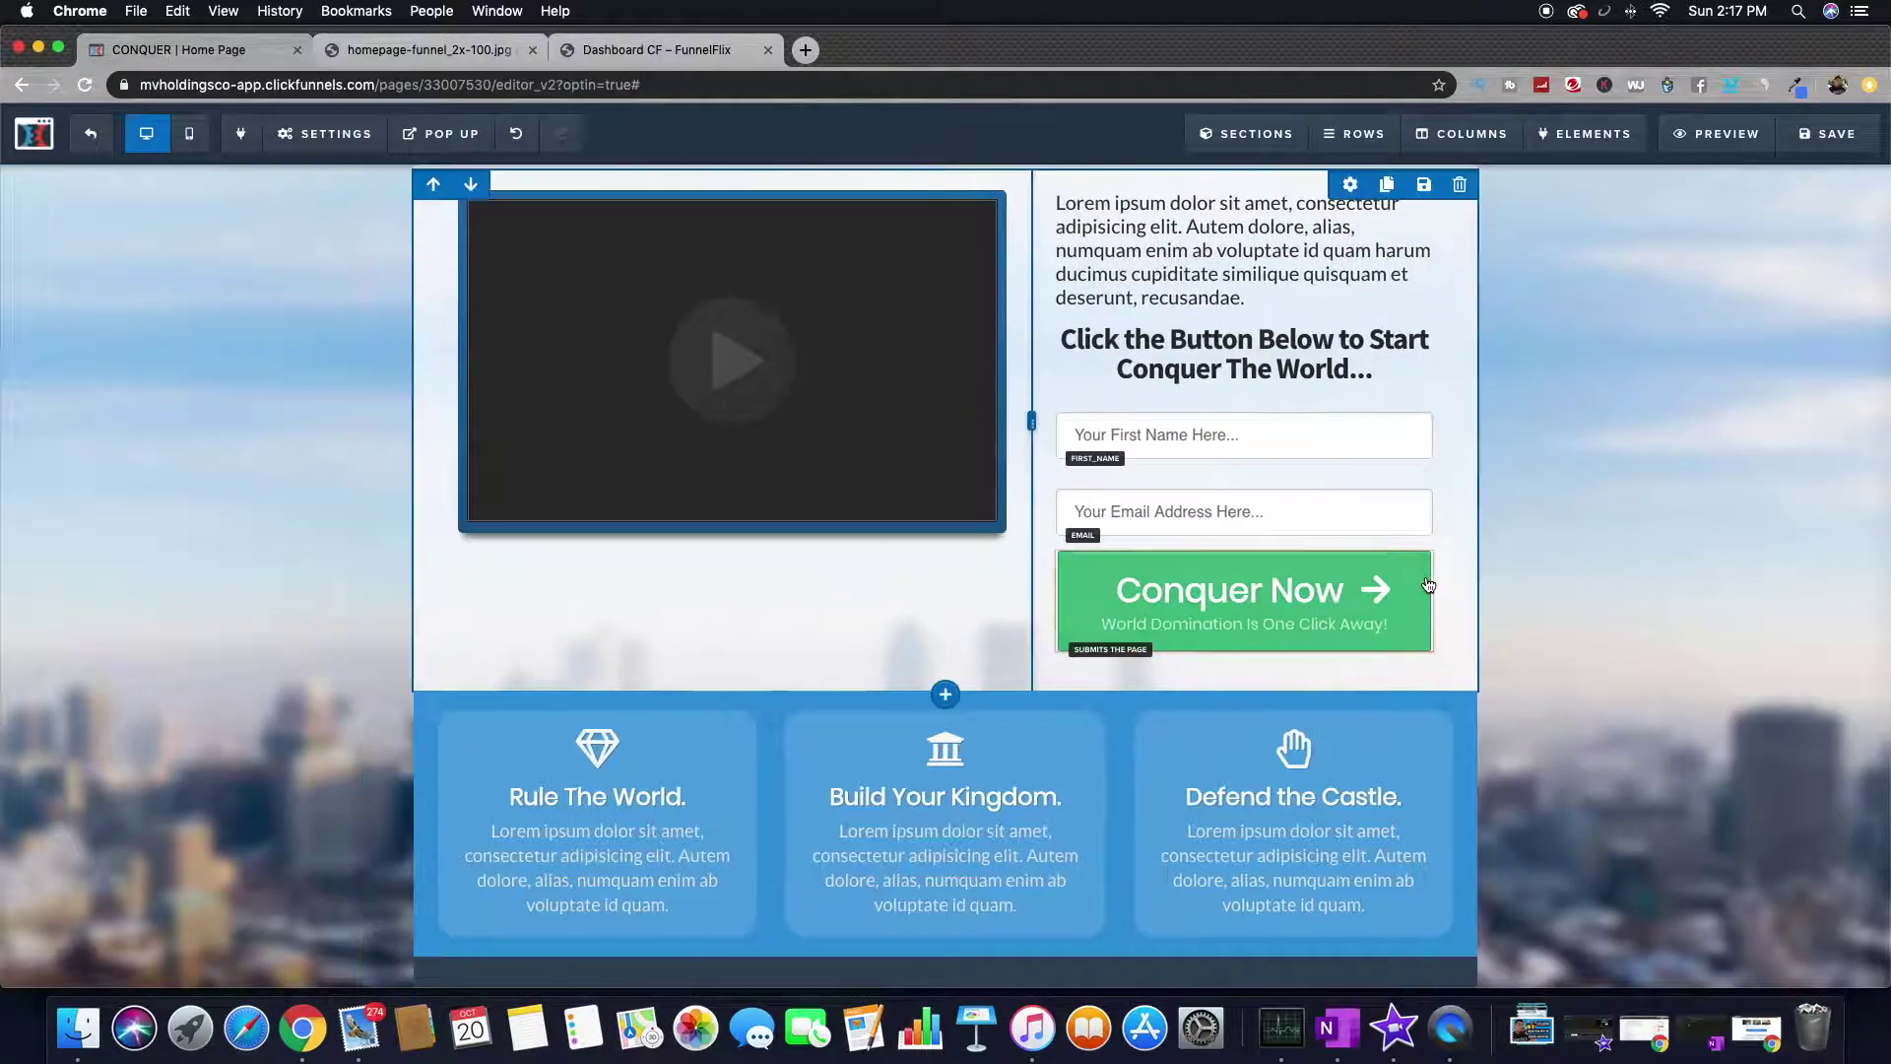
{"action": "scroll", "coordinate": [912, 561], "scroll_direction": "up", "scroll_amount": 4}
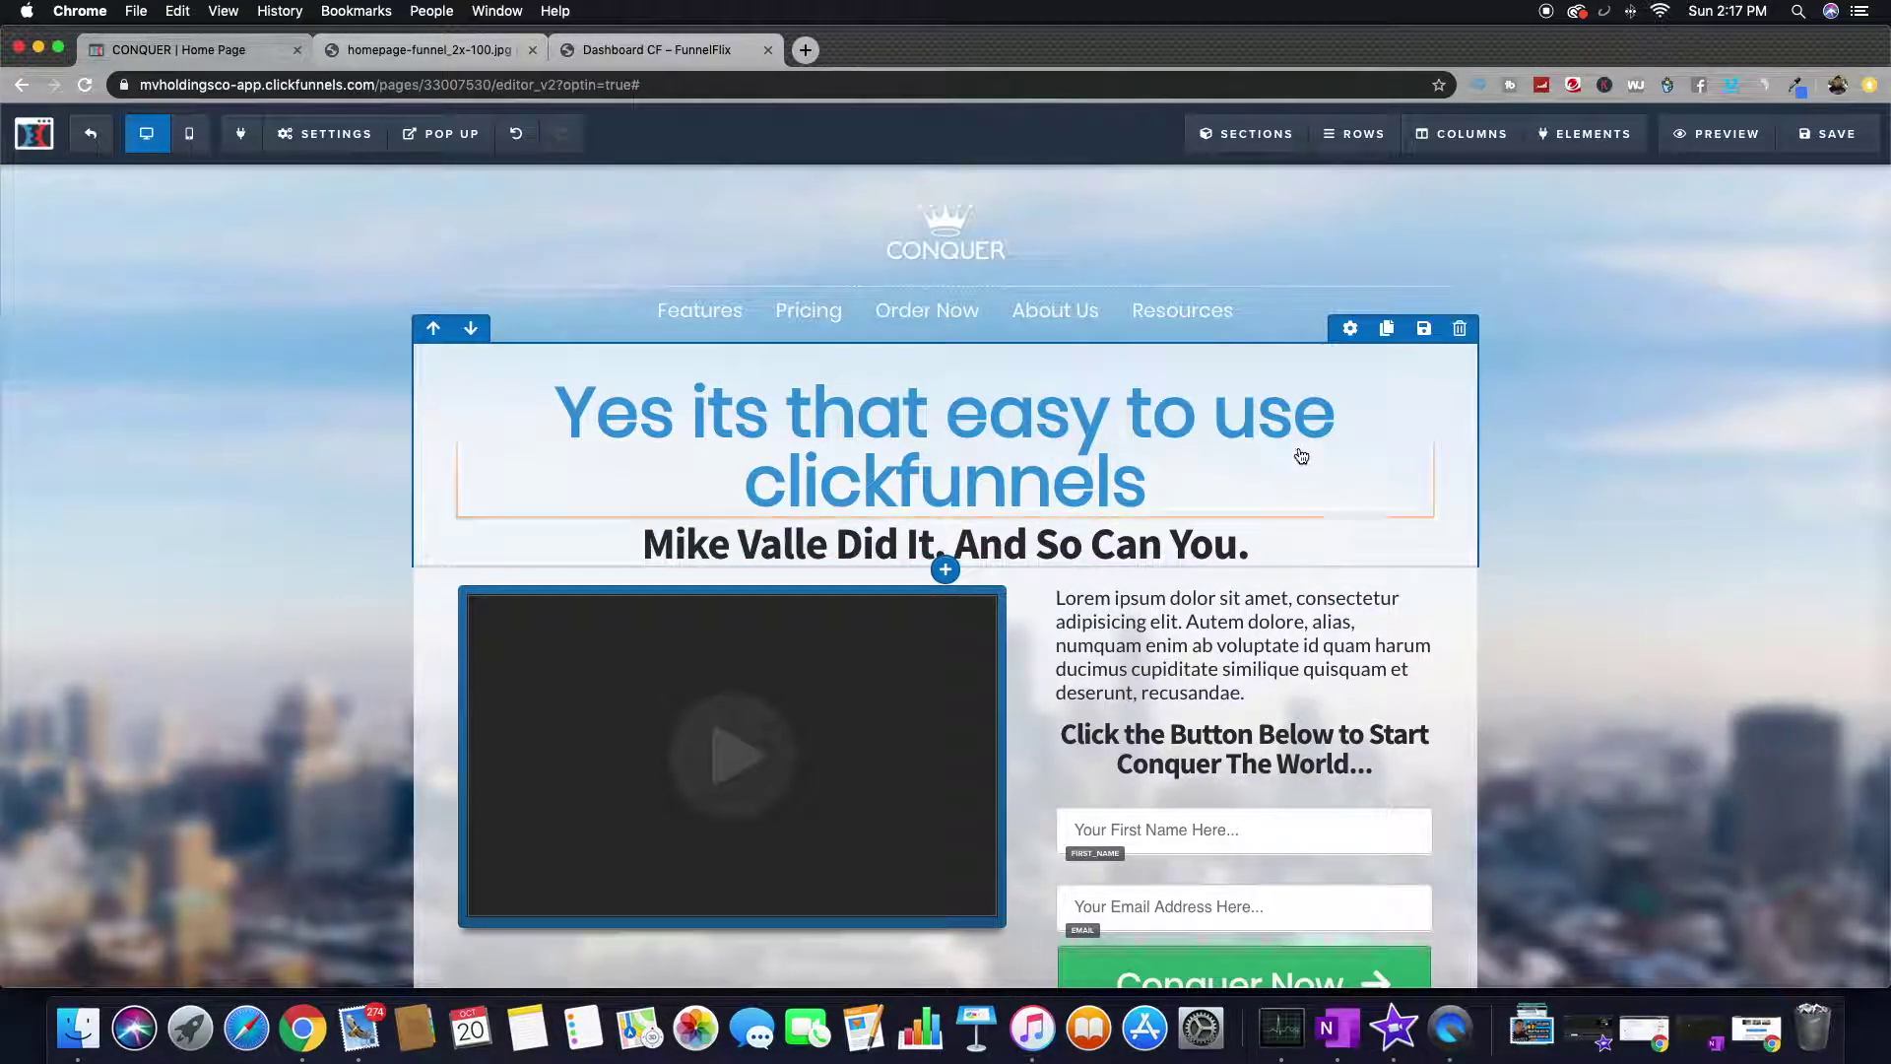
{"action": "scroll", "coordinate": [903, 523], "scroll_direction": "down", "scroll_amount": 5}
{"action": "scroll", "coordinate": [904, 523], "scroll_direction": "down", "scroll_amount": 5}
{"action": "scroll", "coordinate": [904, 522], "scroll_direction": "down", "scroll_amount": 5}
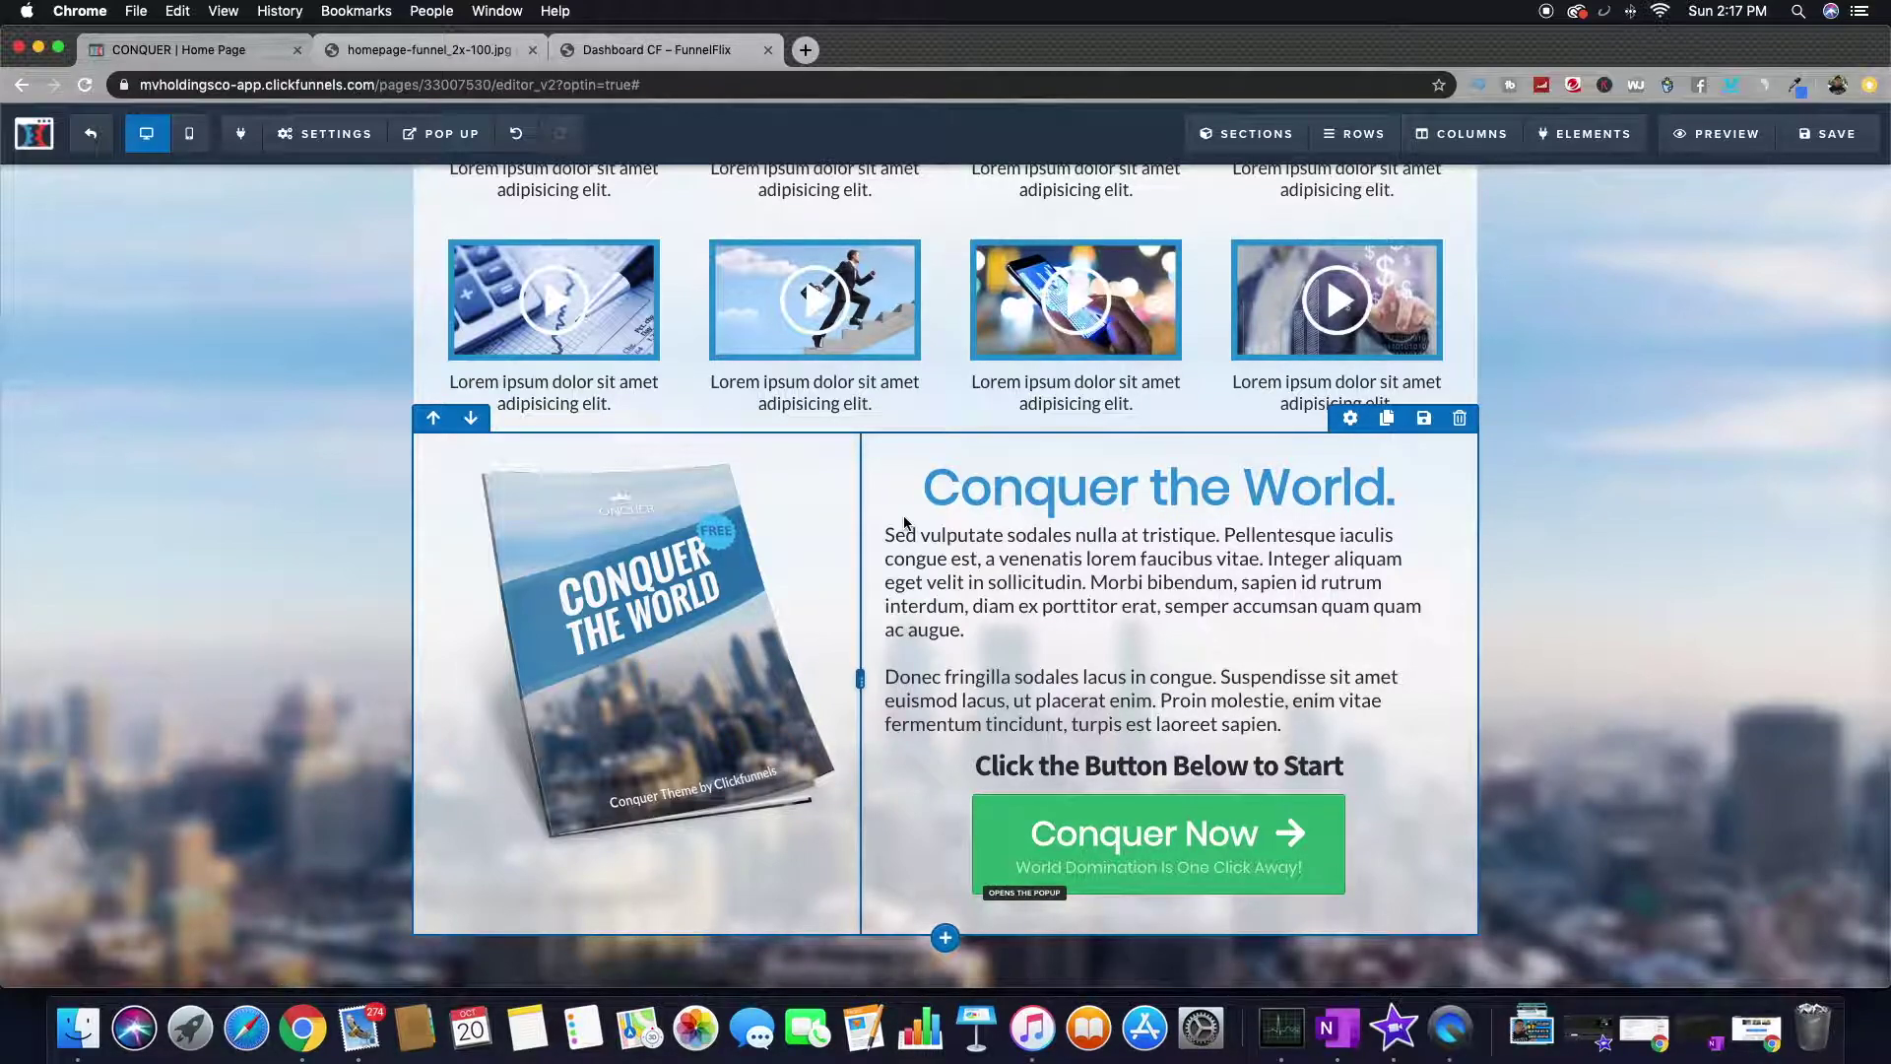
{"action": "scroll", "coordinate": [944, 477], "scroll_direction": "up", "scroll_amount": 10}
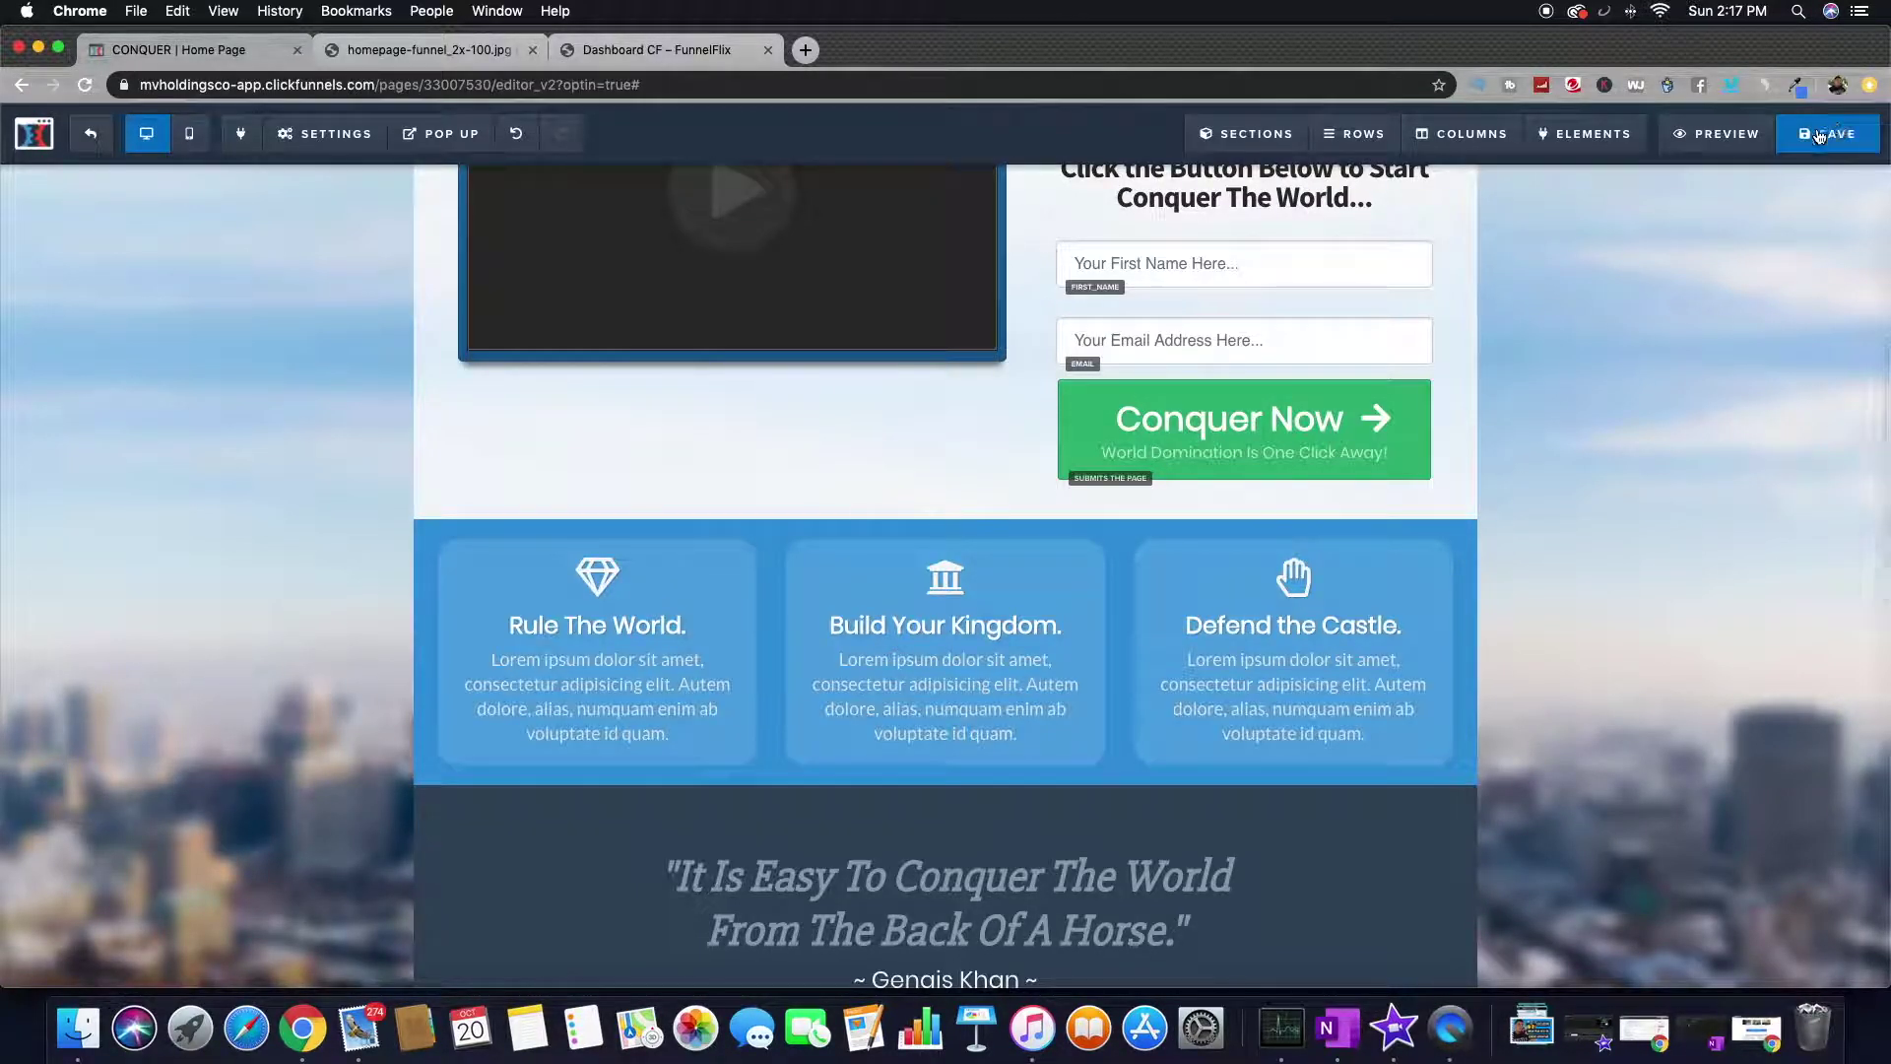
{"action": "scroll", "coordinate": [922, 475], "scroll_direction": "up", "scroll_amount": 6}
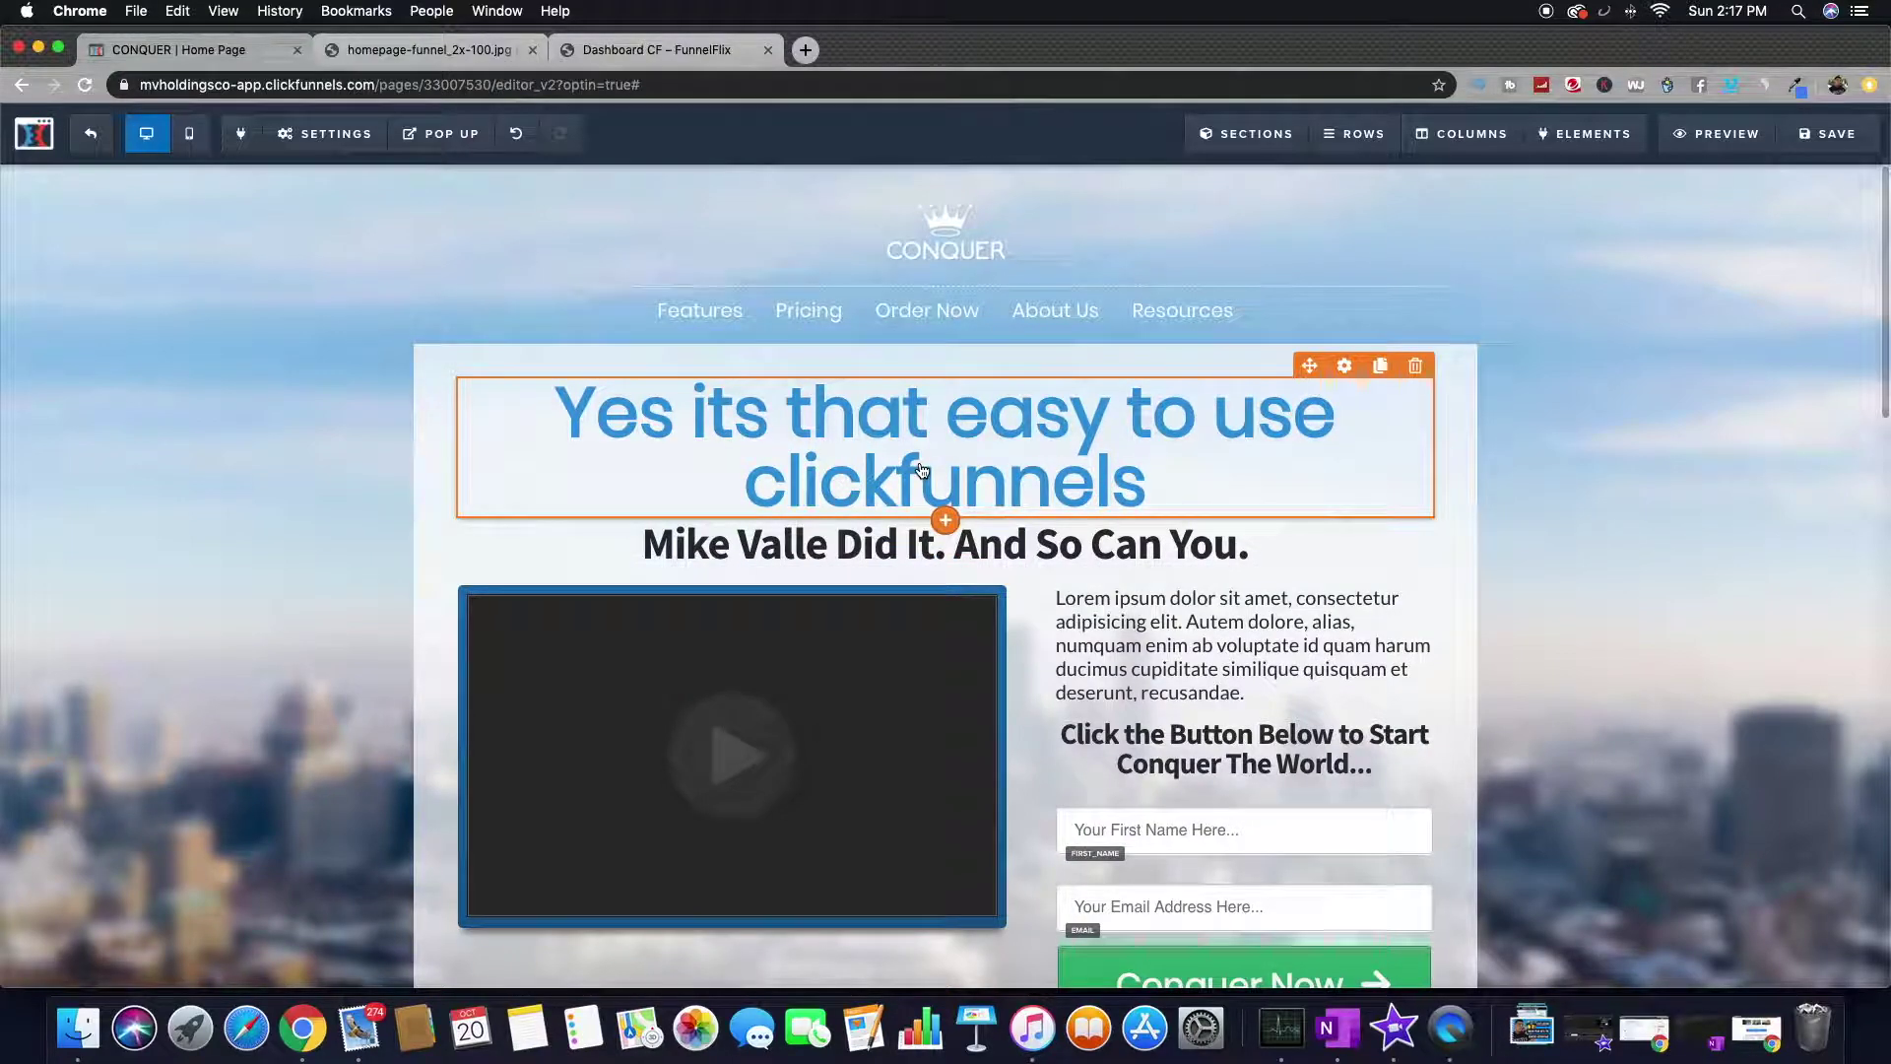
- Save the CONQUER home page edits and exit to the Home Page step overview
{"action": "left_click", "coordinate": [1828, 133]}
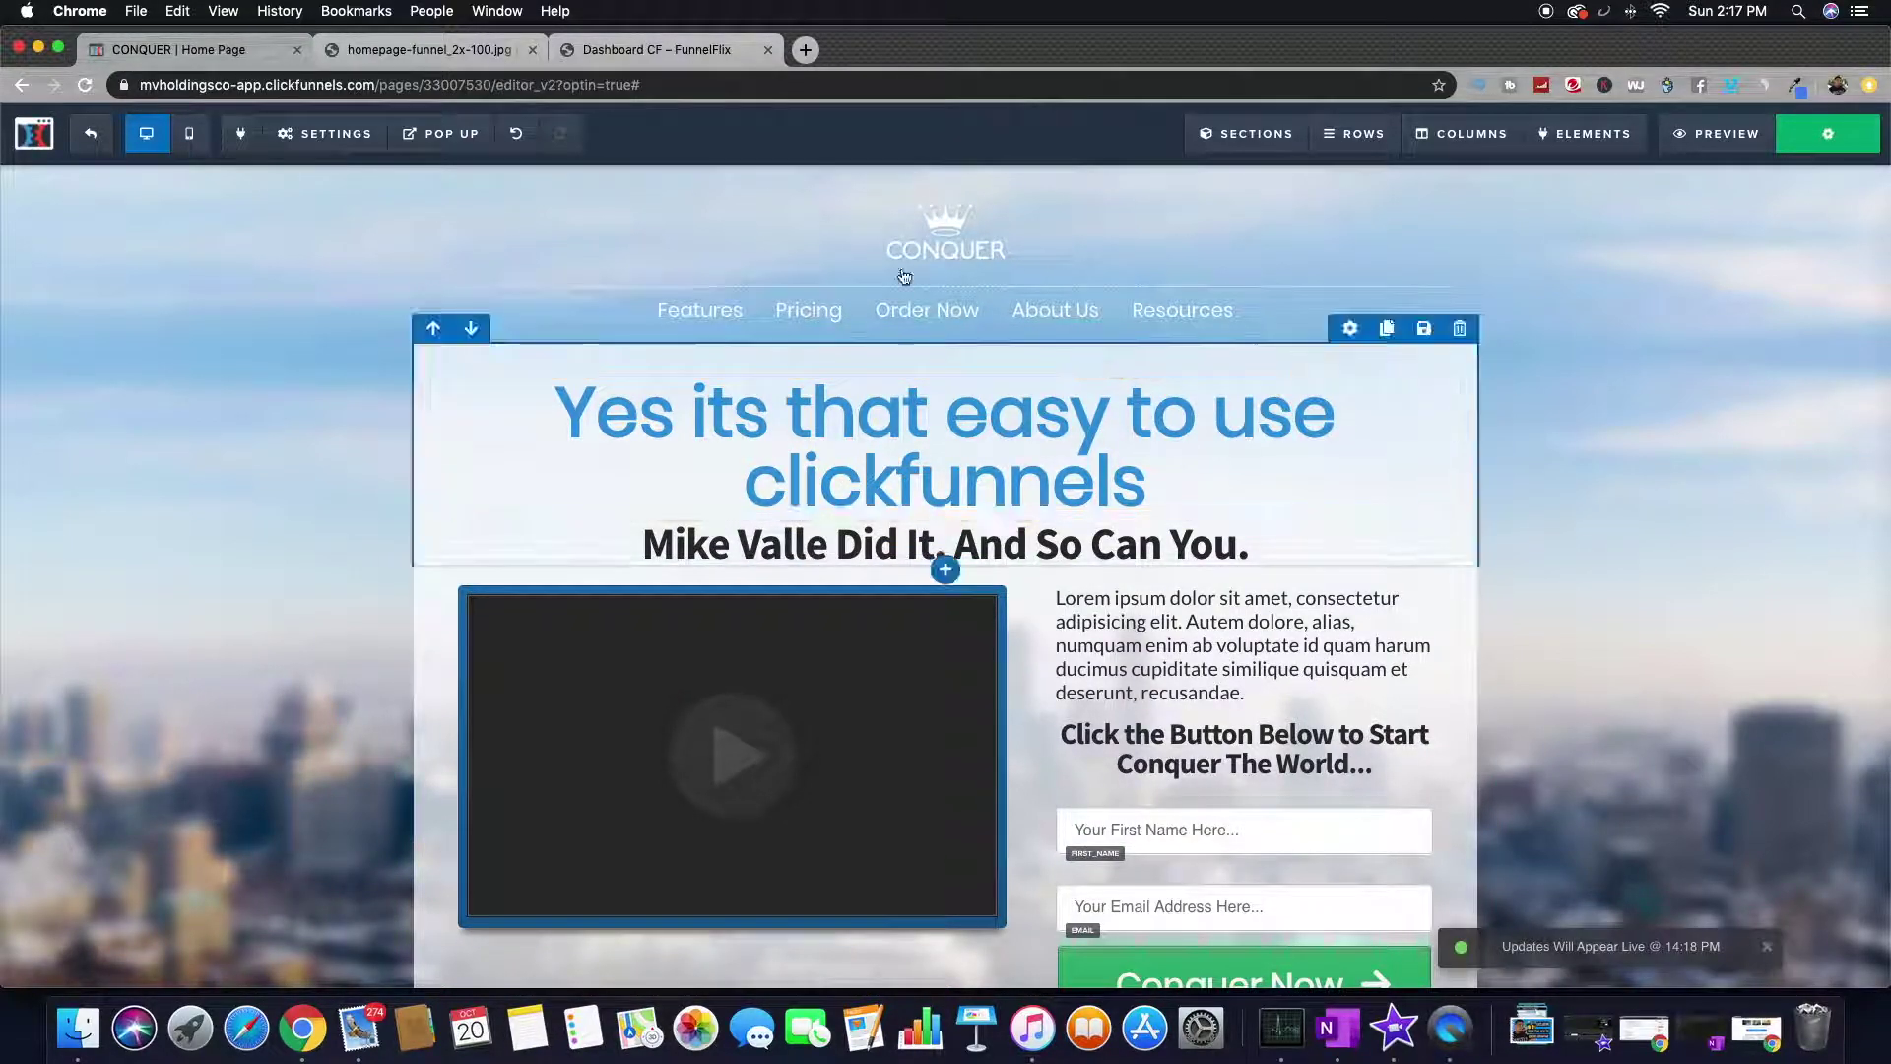
{"action": "left_click", "coordinate": [89, 143]}
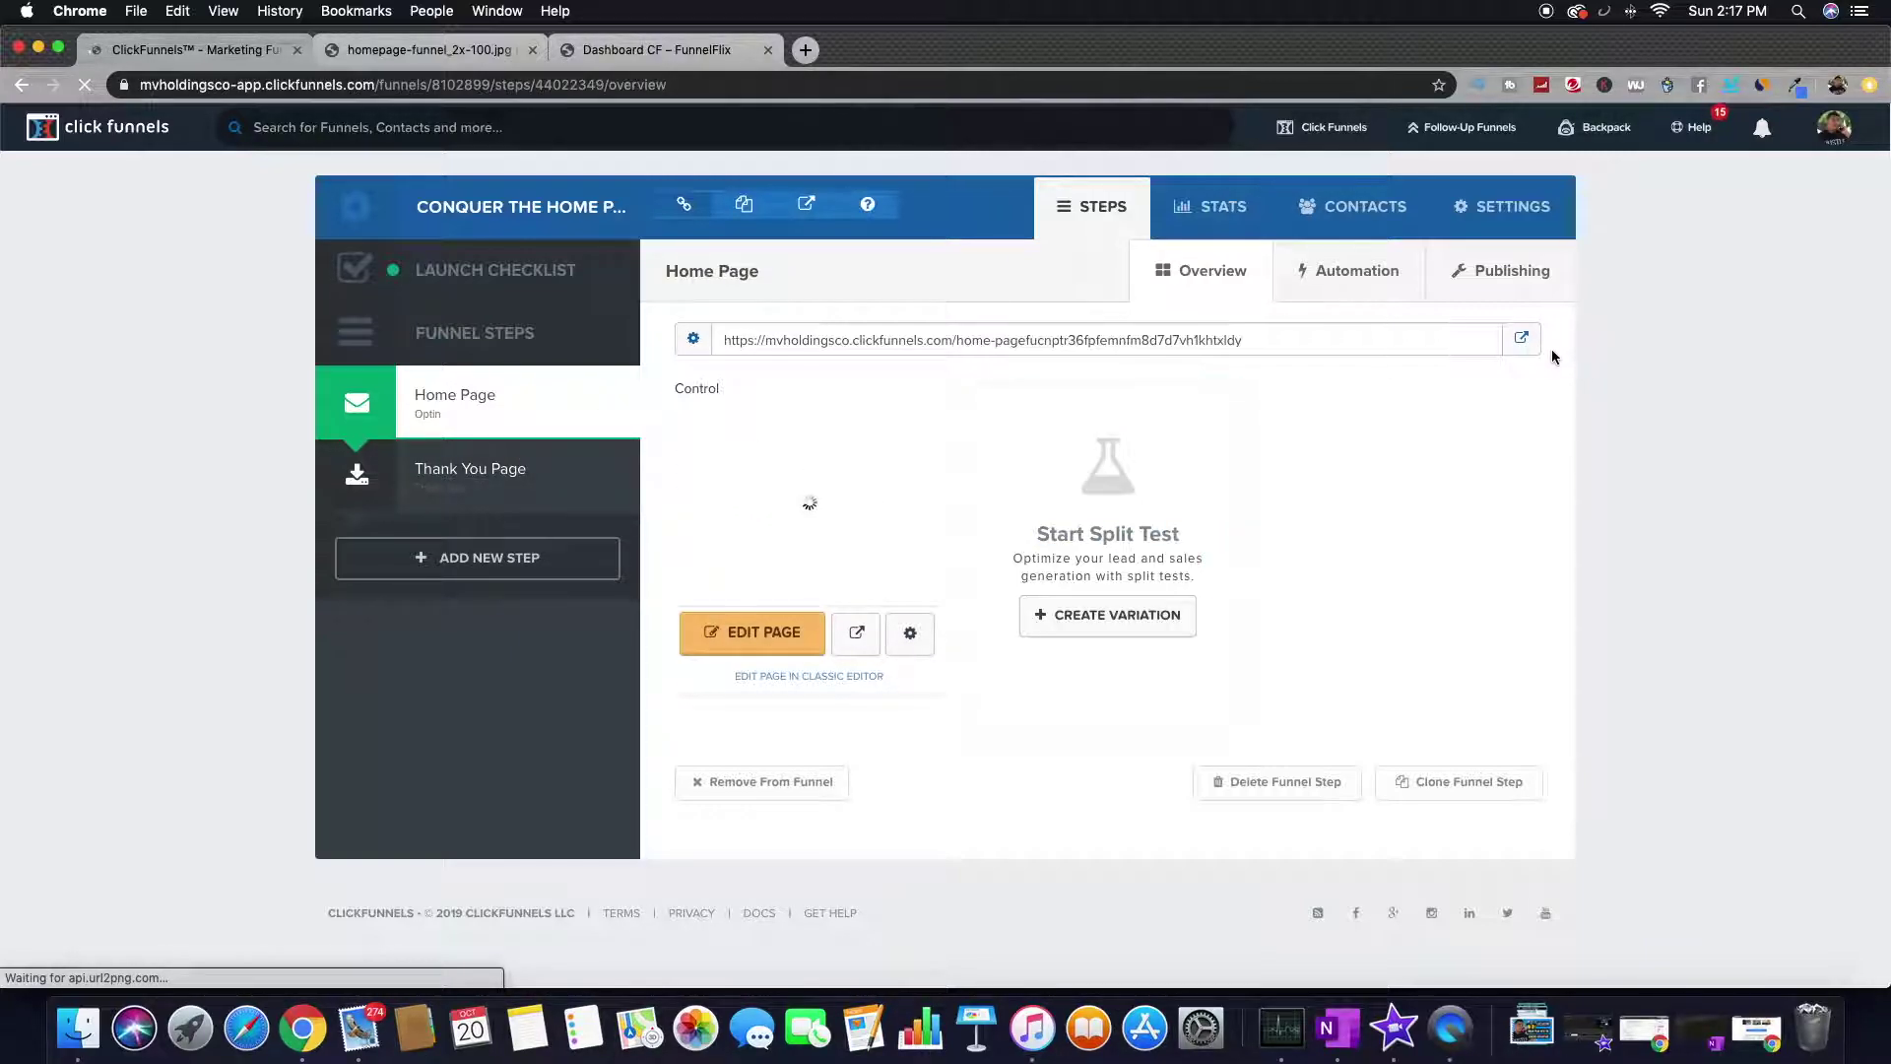
- Open the live home page in a new tab, check the headline and test the opt-in form
{"action": "left_click", "coordinate": [1522, 339]}
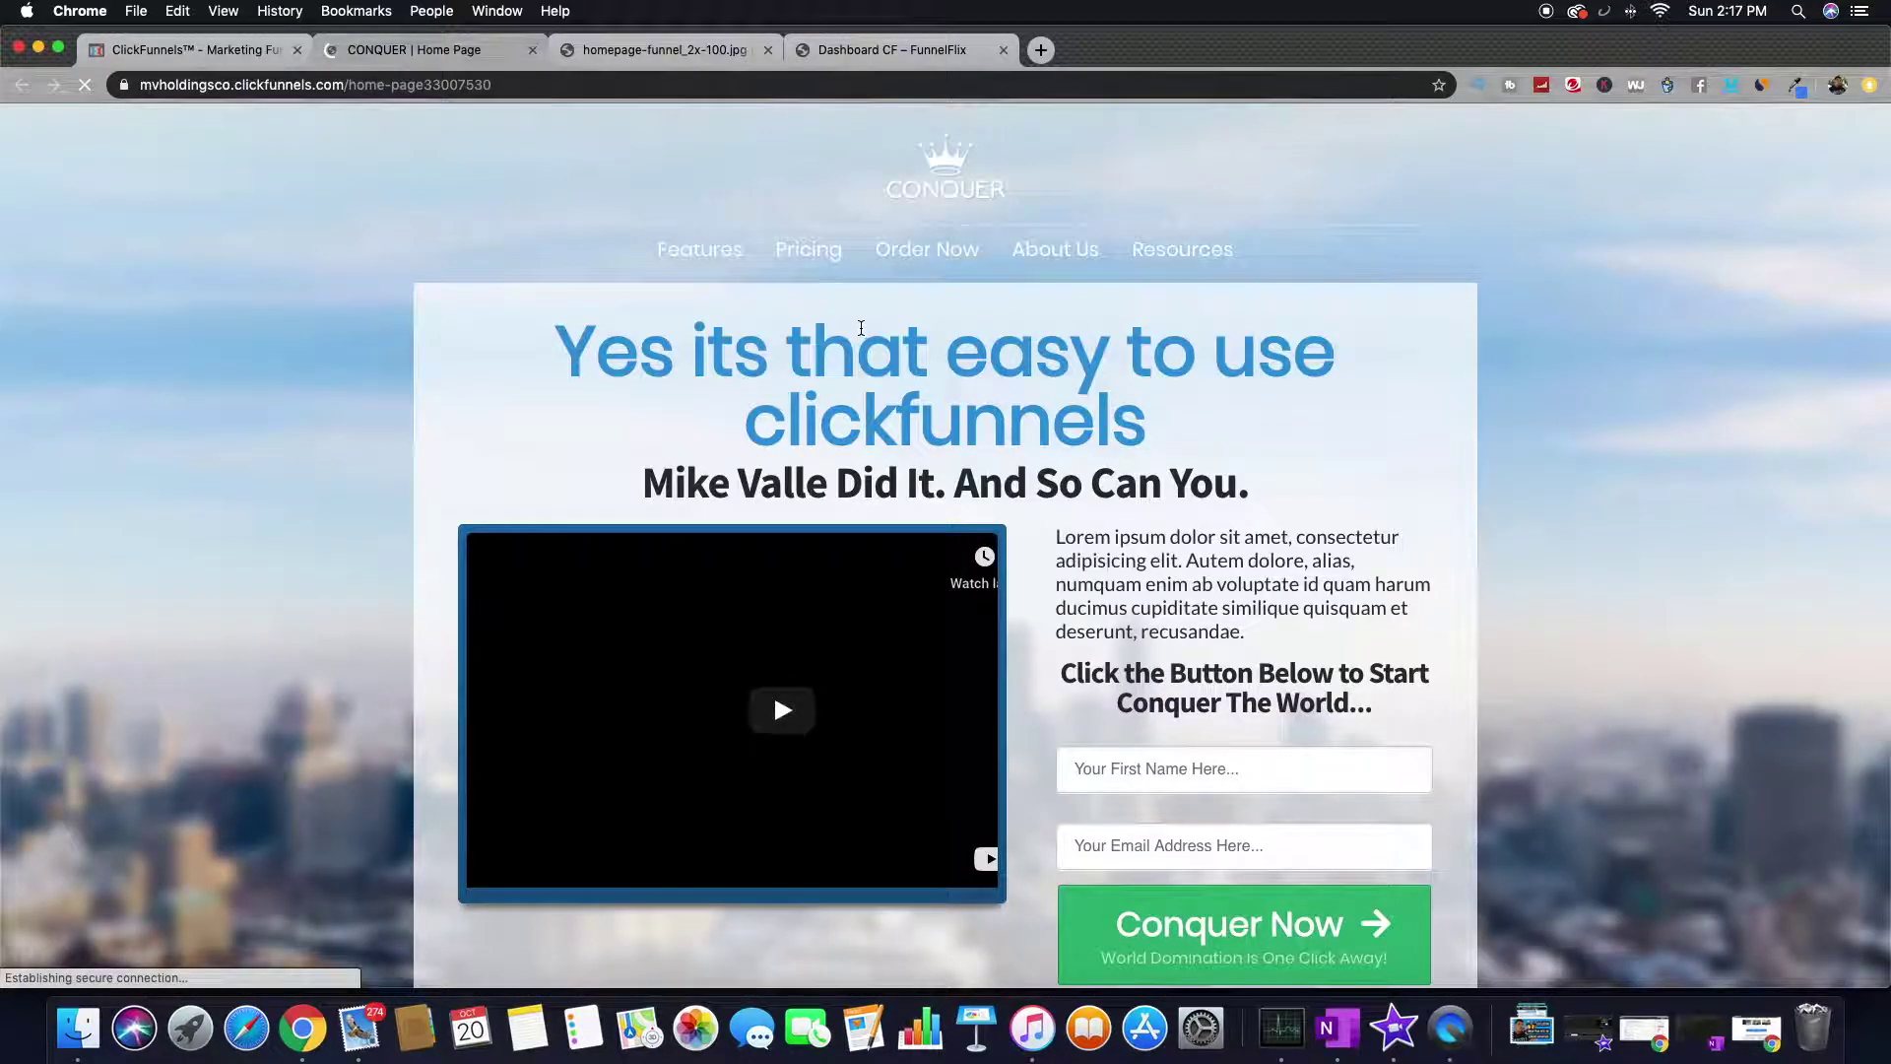
{"action": "left_click_drag", "start_coordinate": [771, 346], "coordinate": [987, 409]}
{"action": "left_click", "coordinate": [981, 411]}
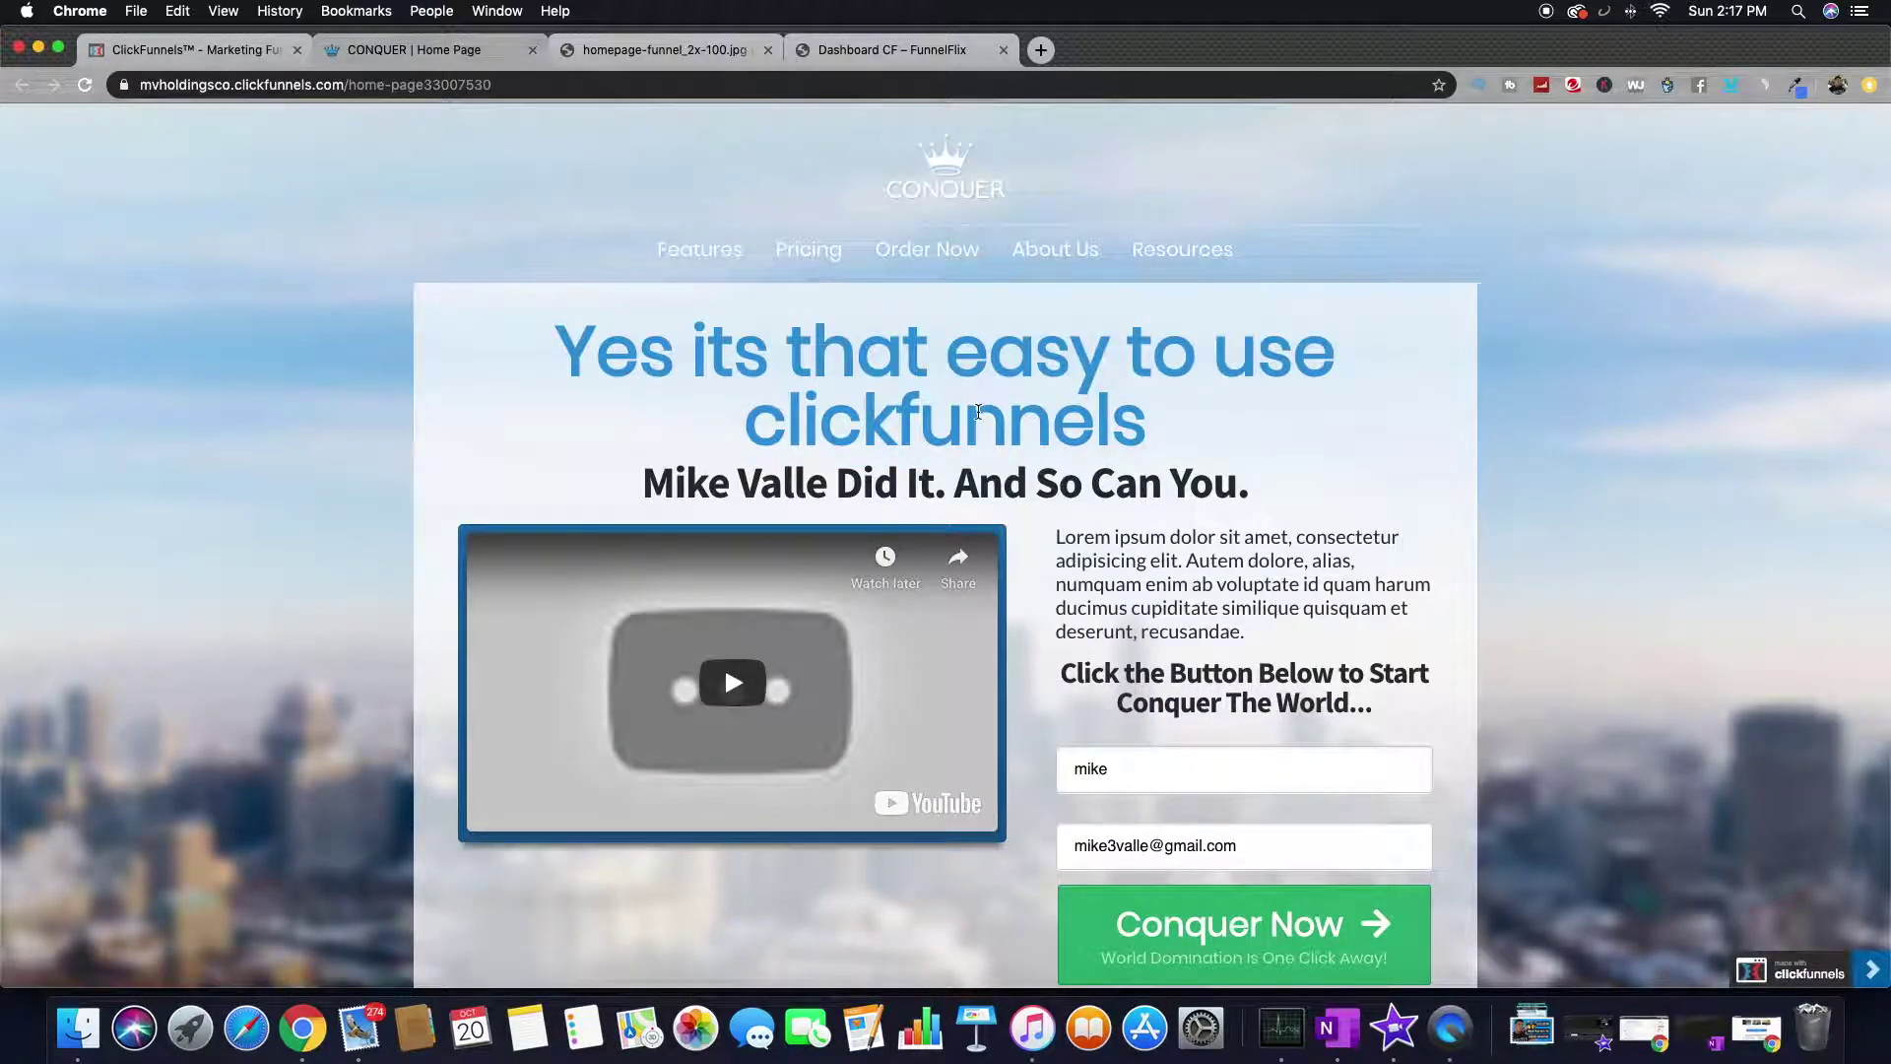
{"action": "scroll", "coordinate": [1001, 482], "scroll_direction": "down", "scroll_amount": 3}
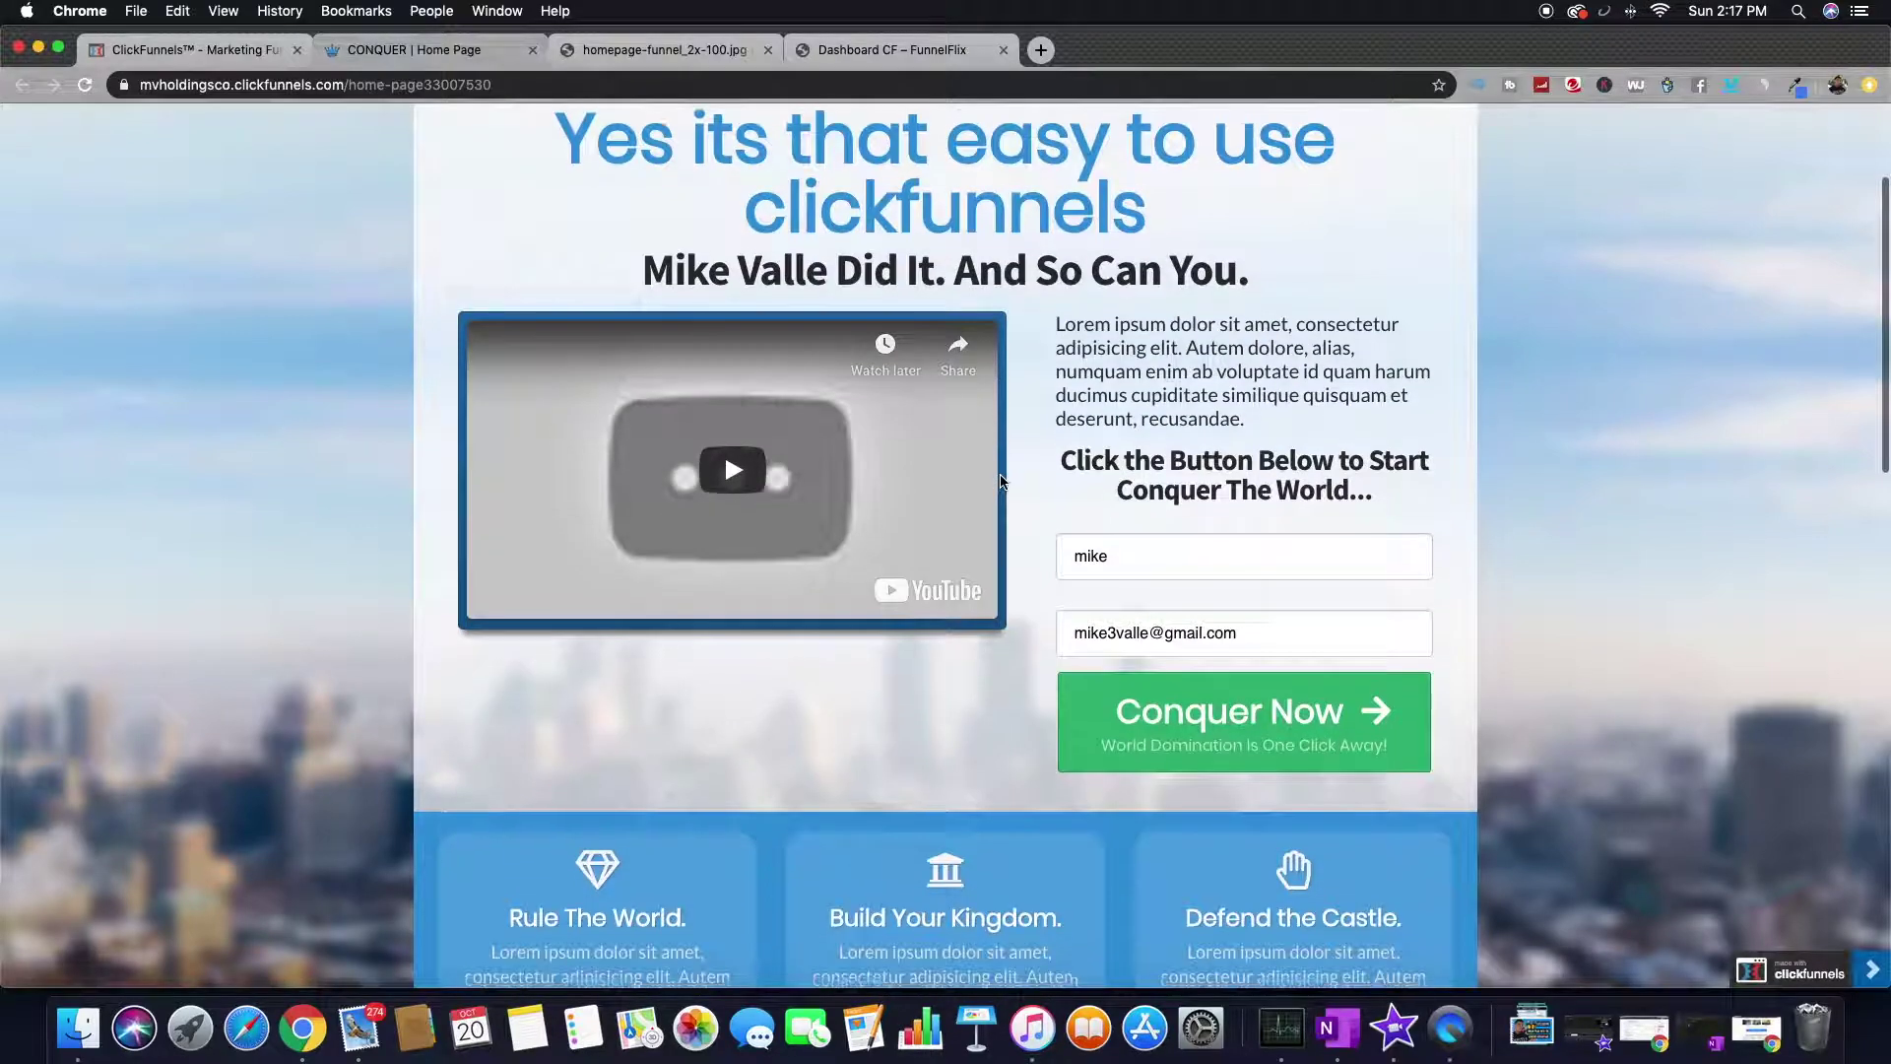
{"action": "left_click", "coordinate": [1223, 543]}
{"action": "left_click", "coordinate": [1176, 460]}
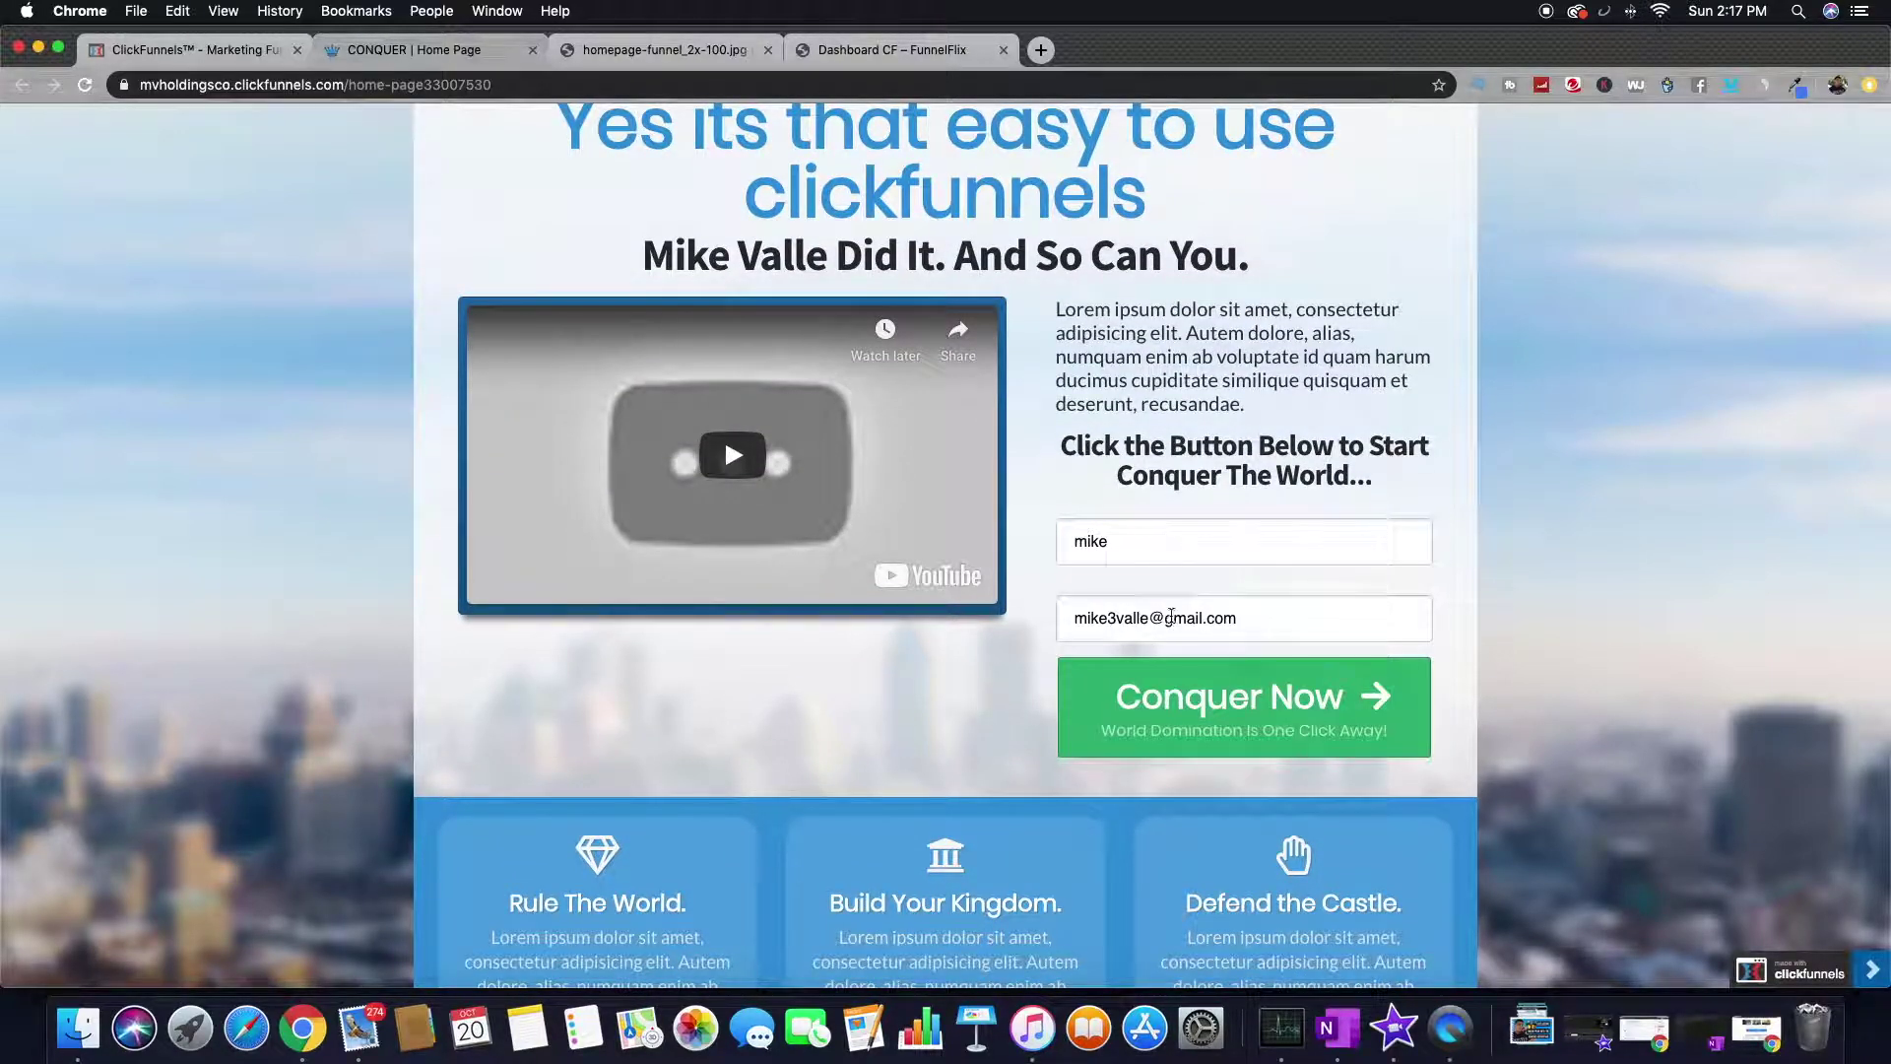
{"action": "left_click", "coordinate": [1210, 714]}
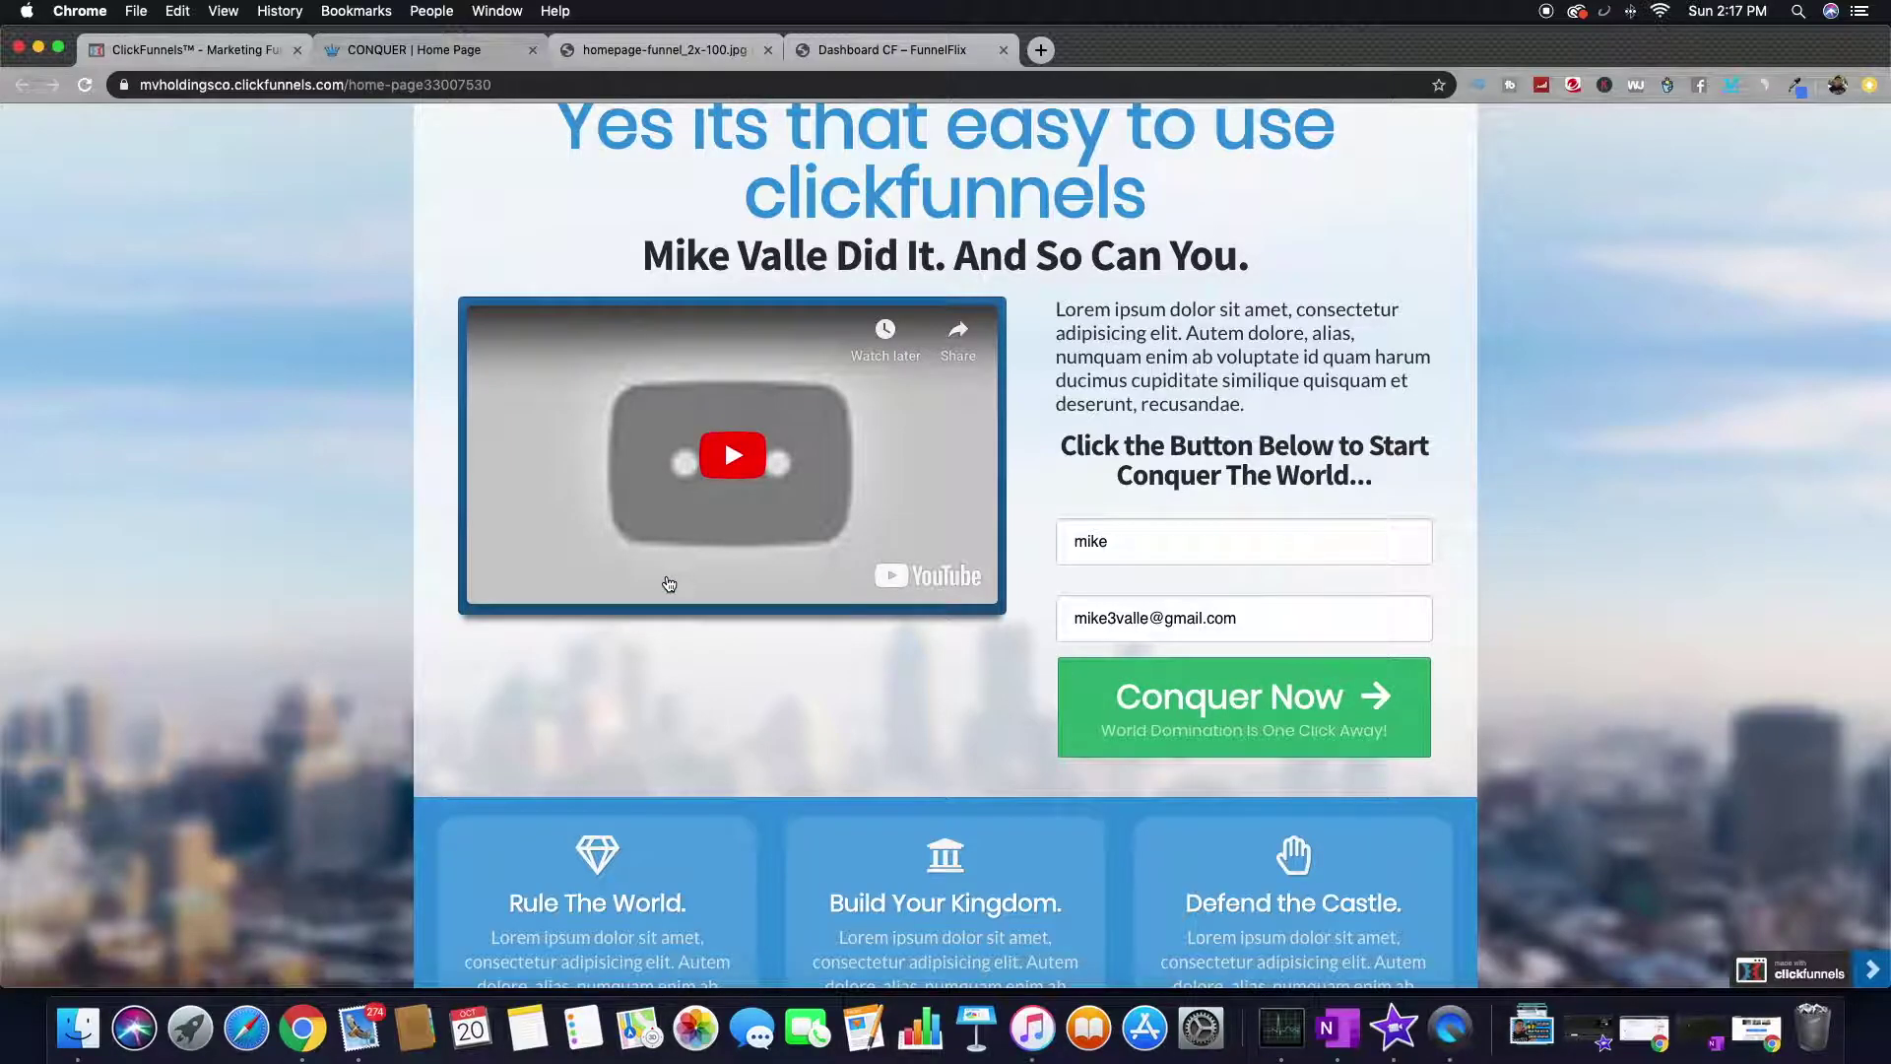
- Scroll through the live page and close the Here's How exit pop-up
{"action": "scroll", "coordinate": [666, 582], "scroll_direction": "down", "scroll_amount": 13}
{"action": "scroll", "coordinate": [667, 582], "scroll_direction": "up", "scroll_amount": 13}
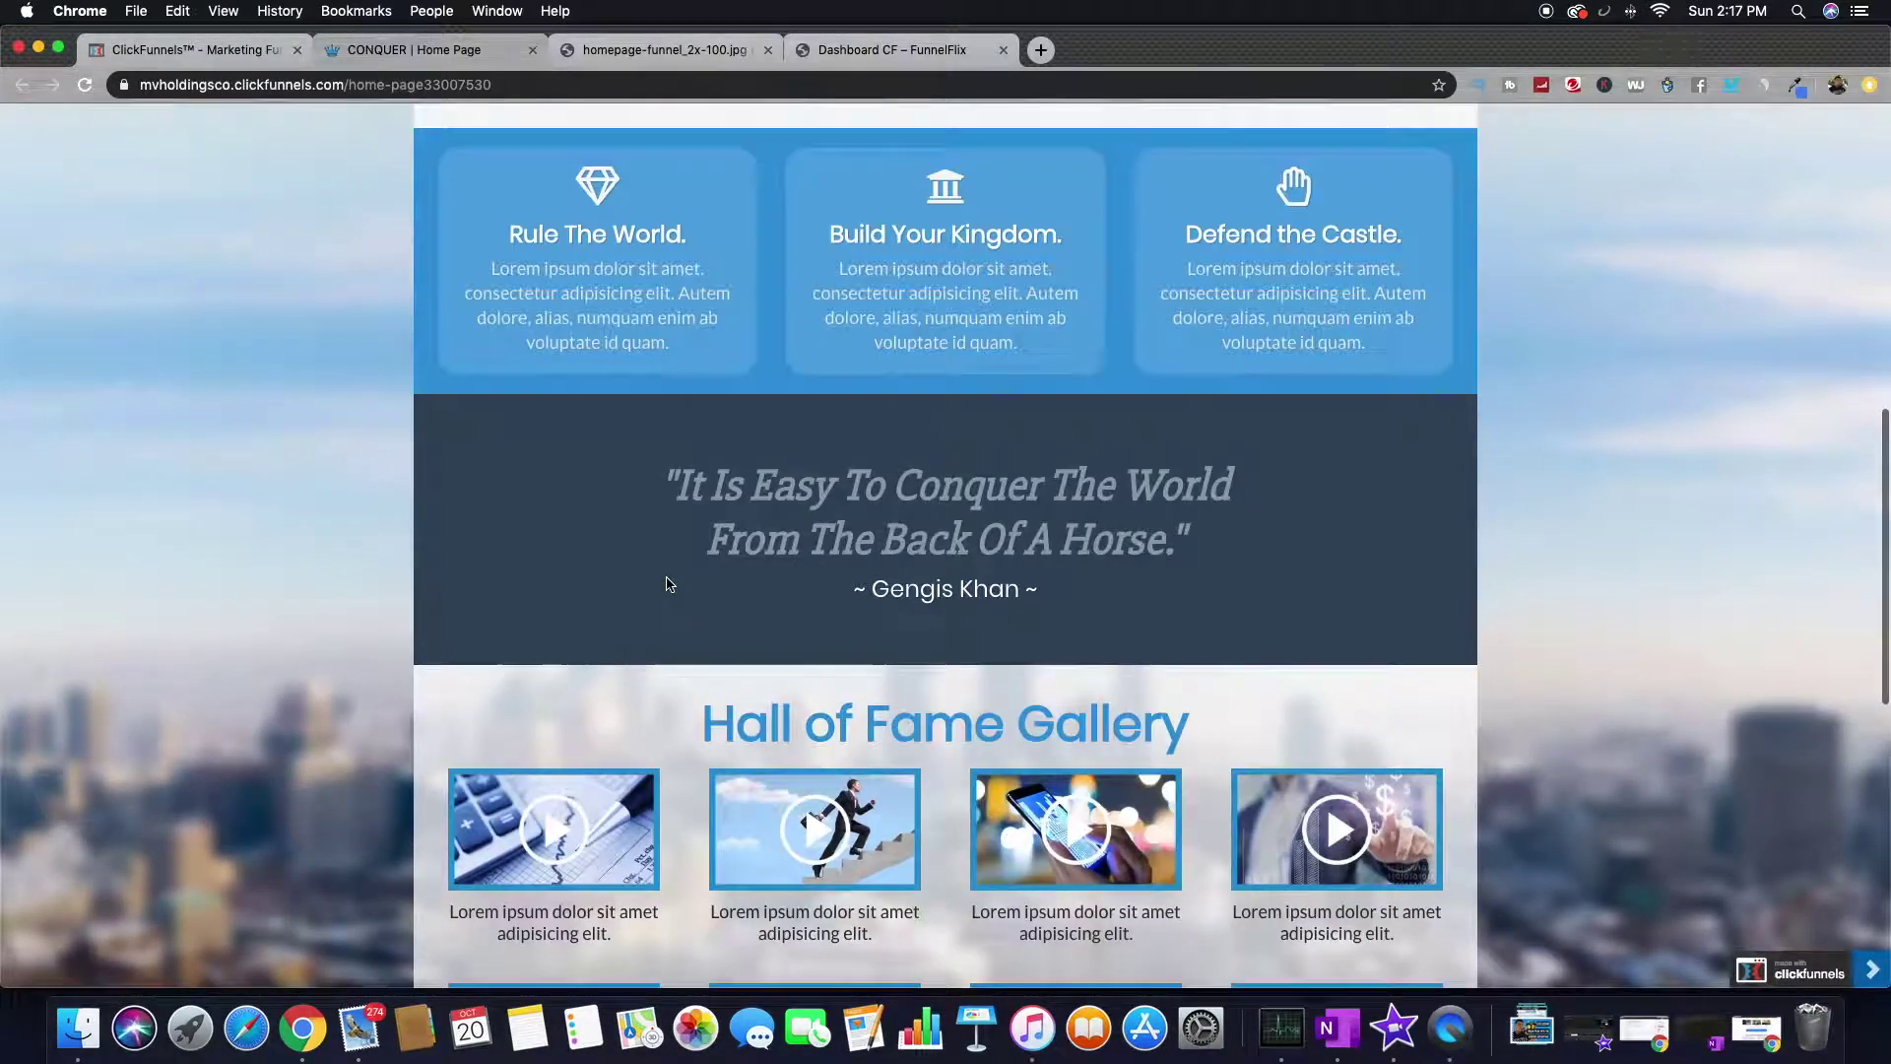
{"action": "scroll", "coordinate": [654, 601], "scroll_direction": "down", "scroll_amount": 8}
{"action": "scroll", "coordinate": [655, 613], "scroll_direction": "down", "scroll_amount": 7}
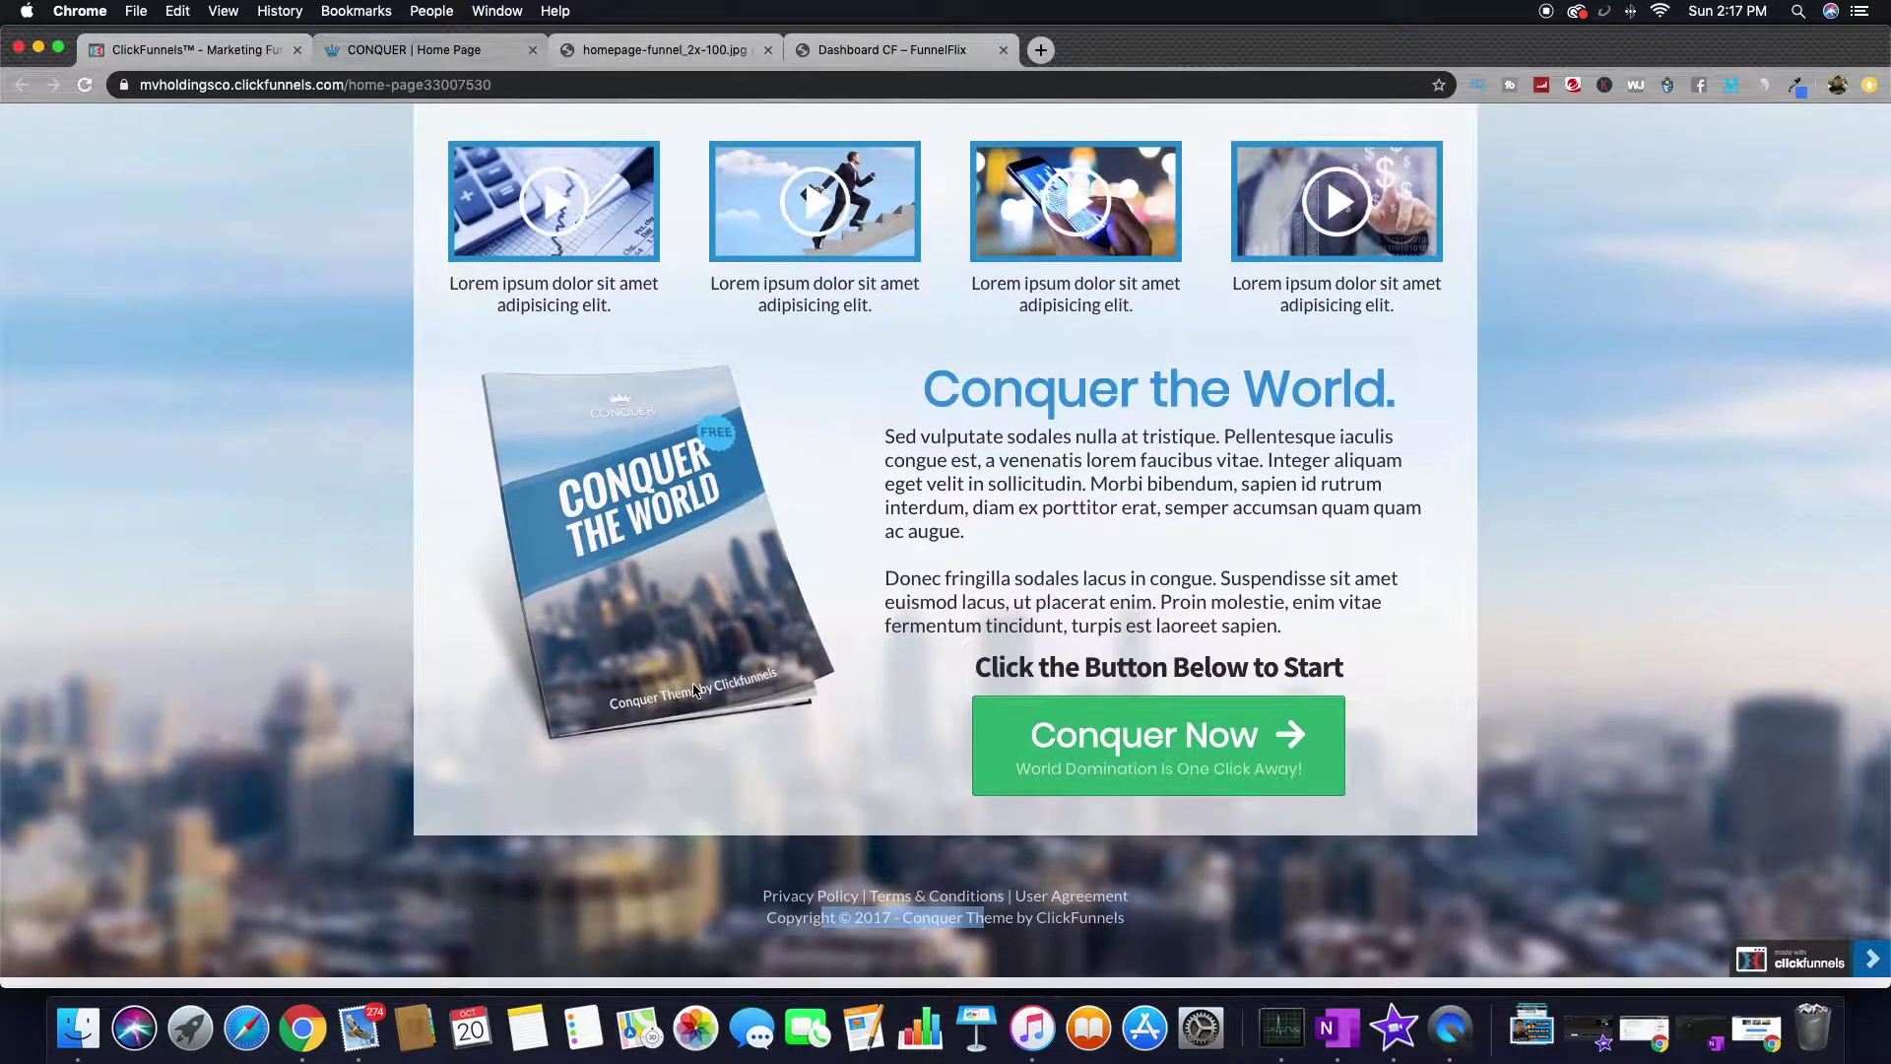
{"action": "scroll", "coordinate": [694, 689], "scroll_direction": "up", "scroll_amount": 15}
{"action": "scroll", "coordinate": [694, 690], "scroll_direction": "down", "scroll_amount": 1}
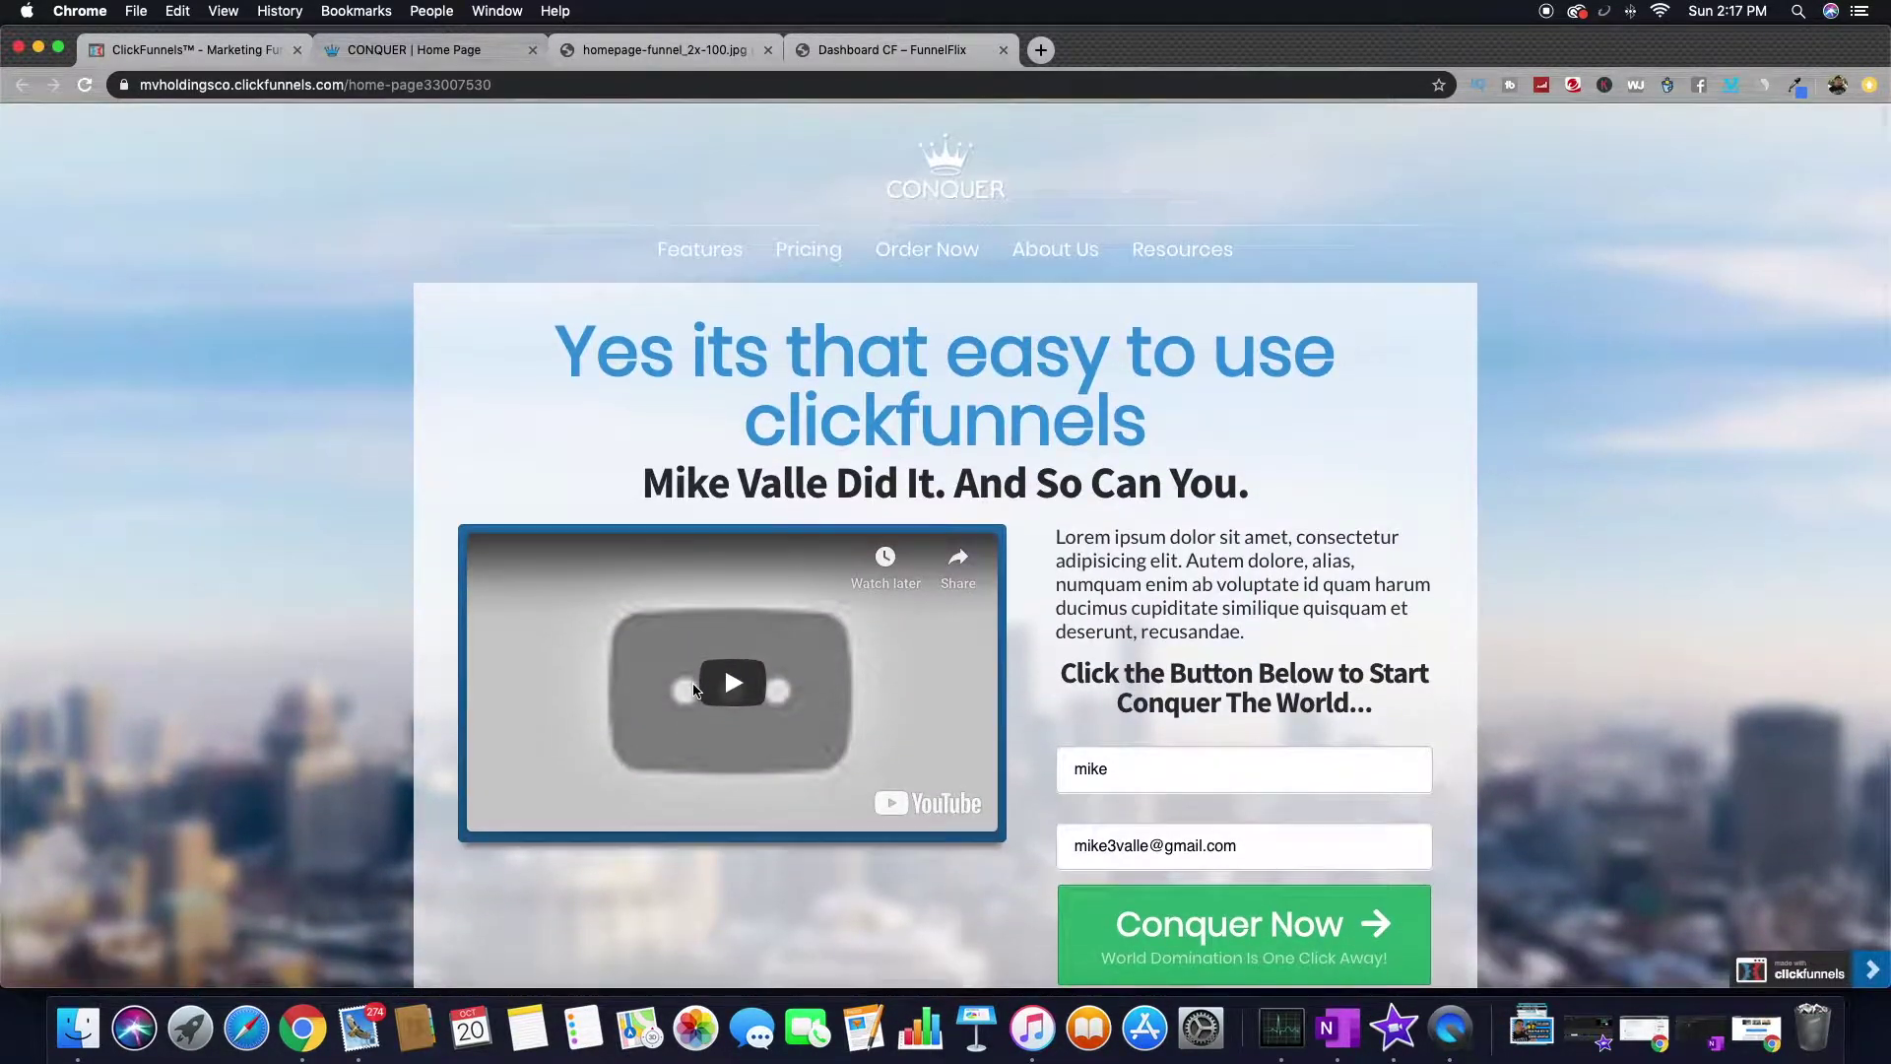
{"action": "mouse_move", "coordinate": [285, 77]}
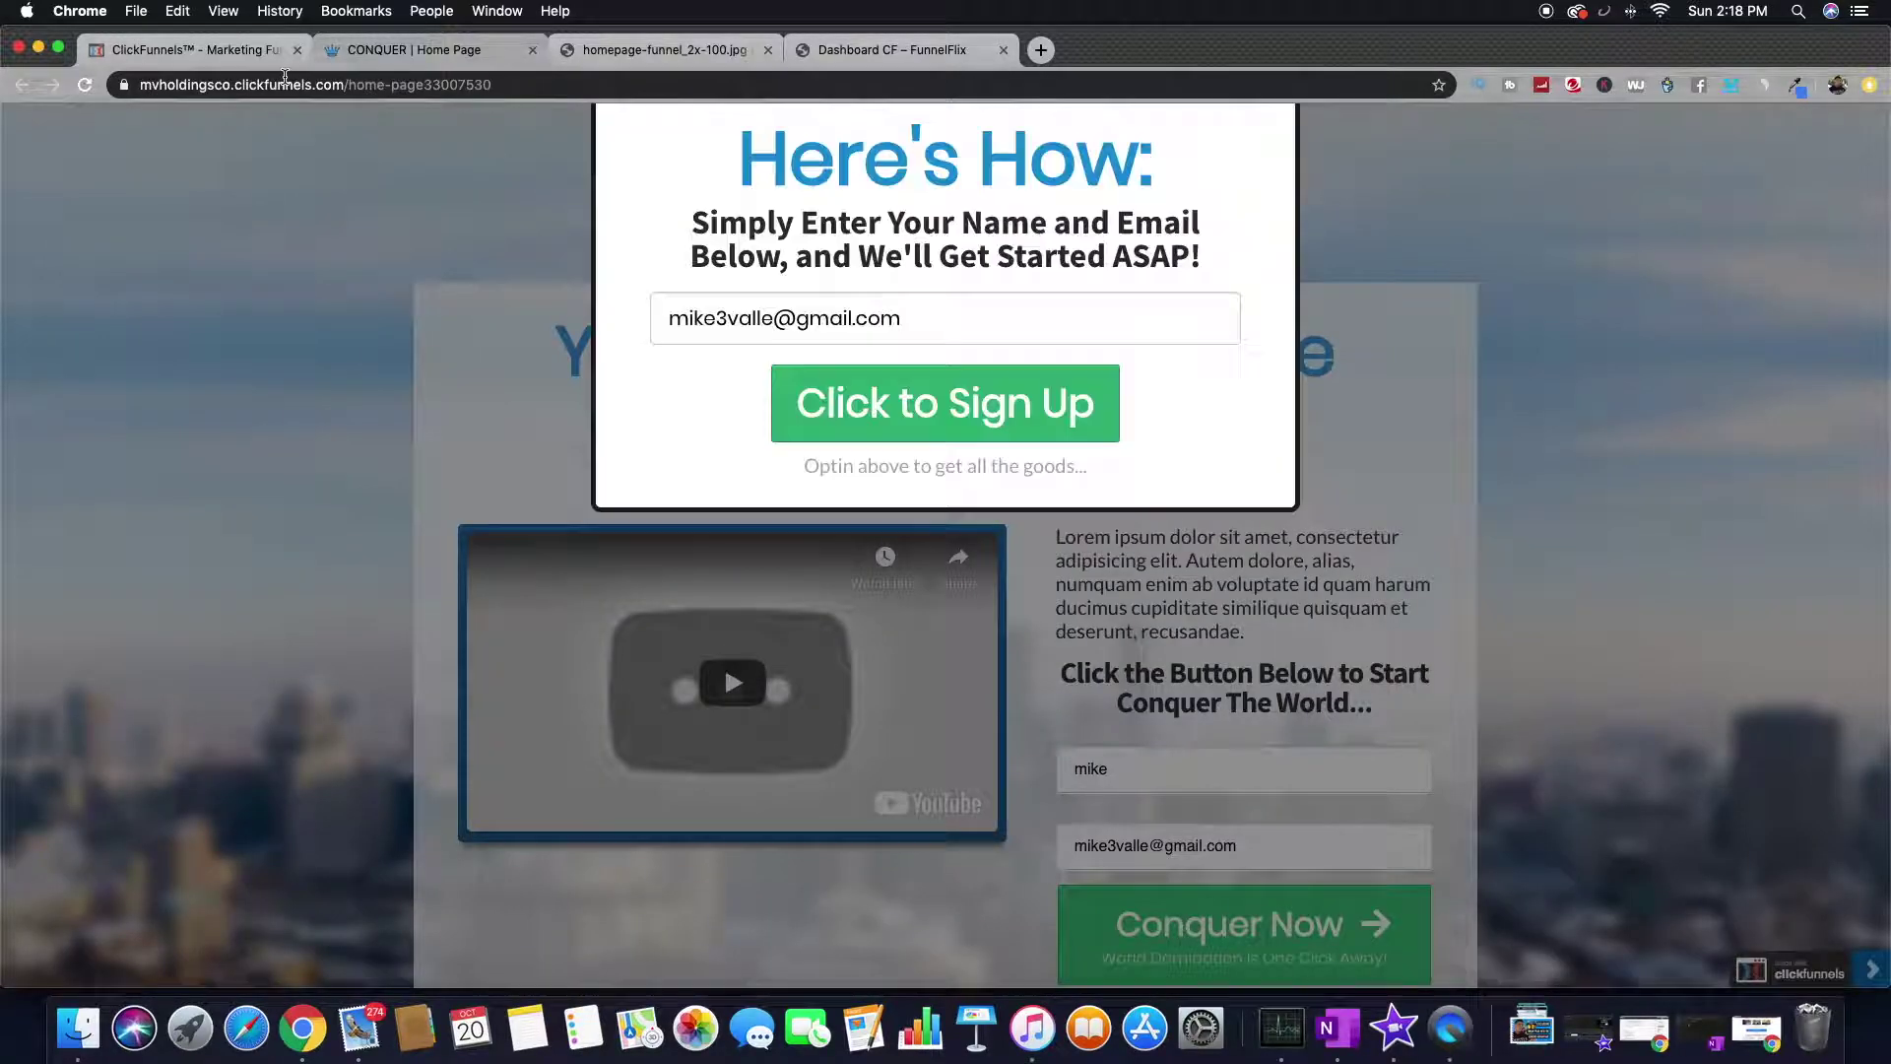
{"action": "left_click", "coordinate": [283, 281]}
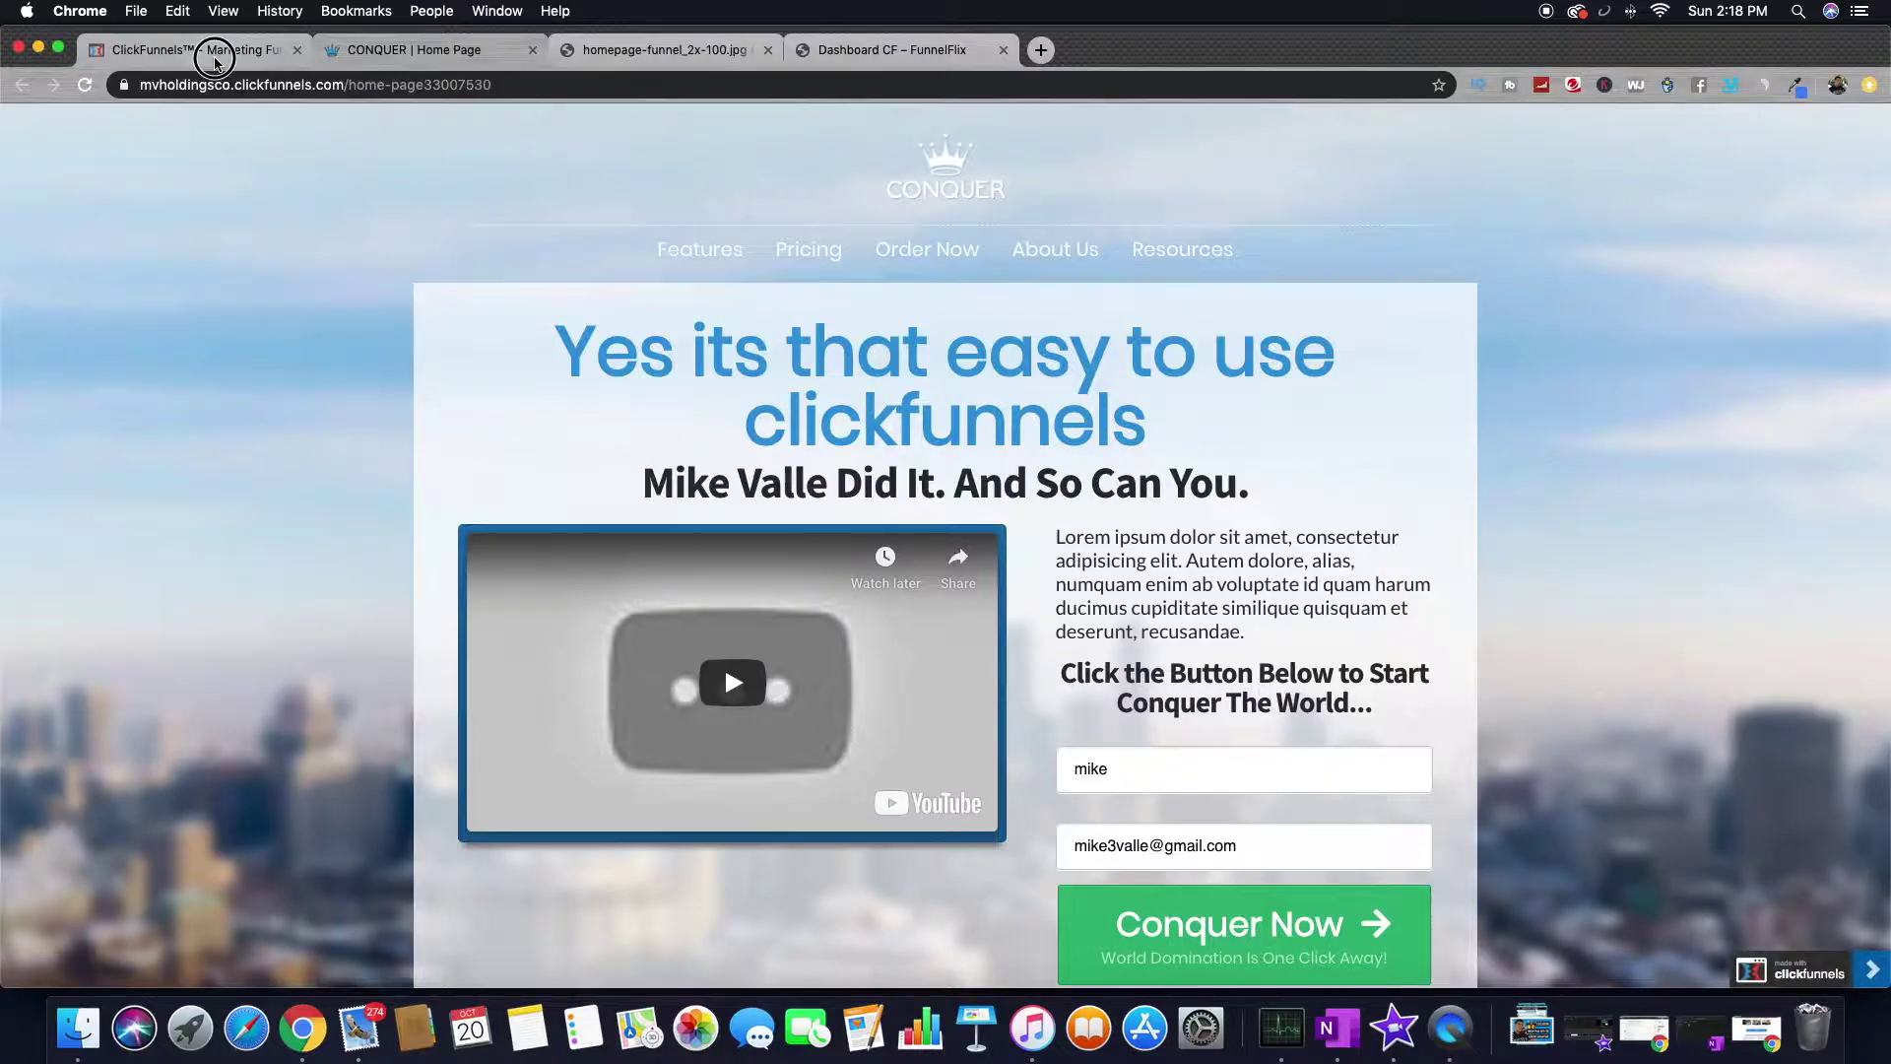
{"action": "left_click", "coordinate": [197, 51]}
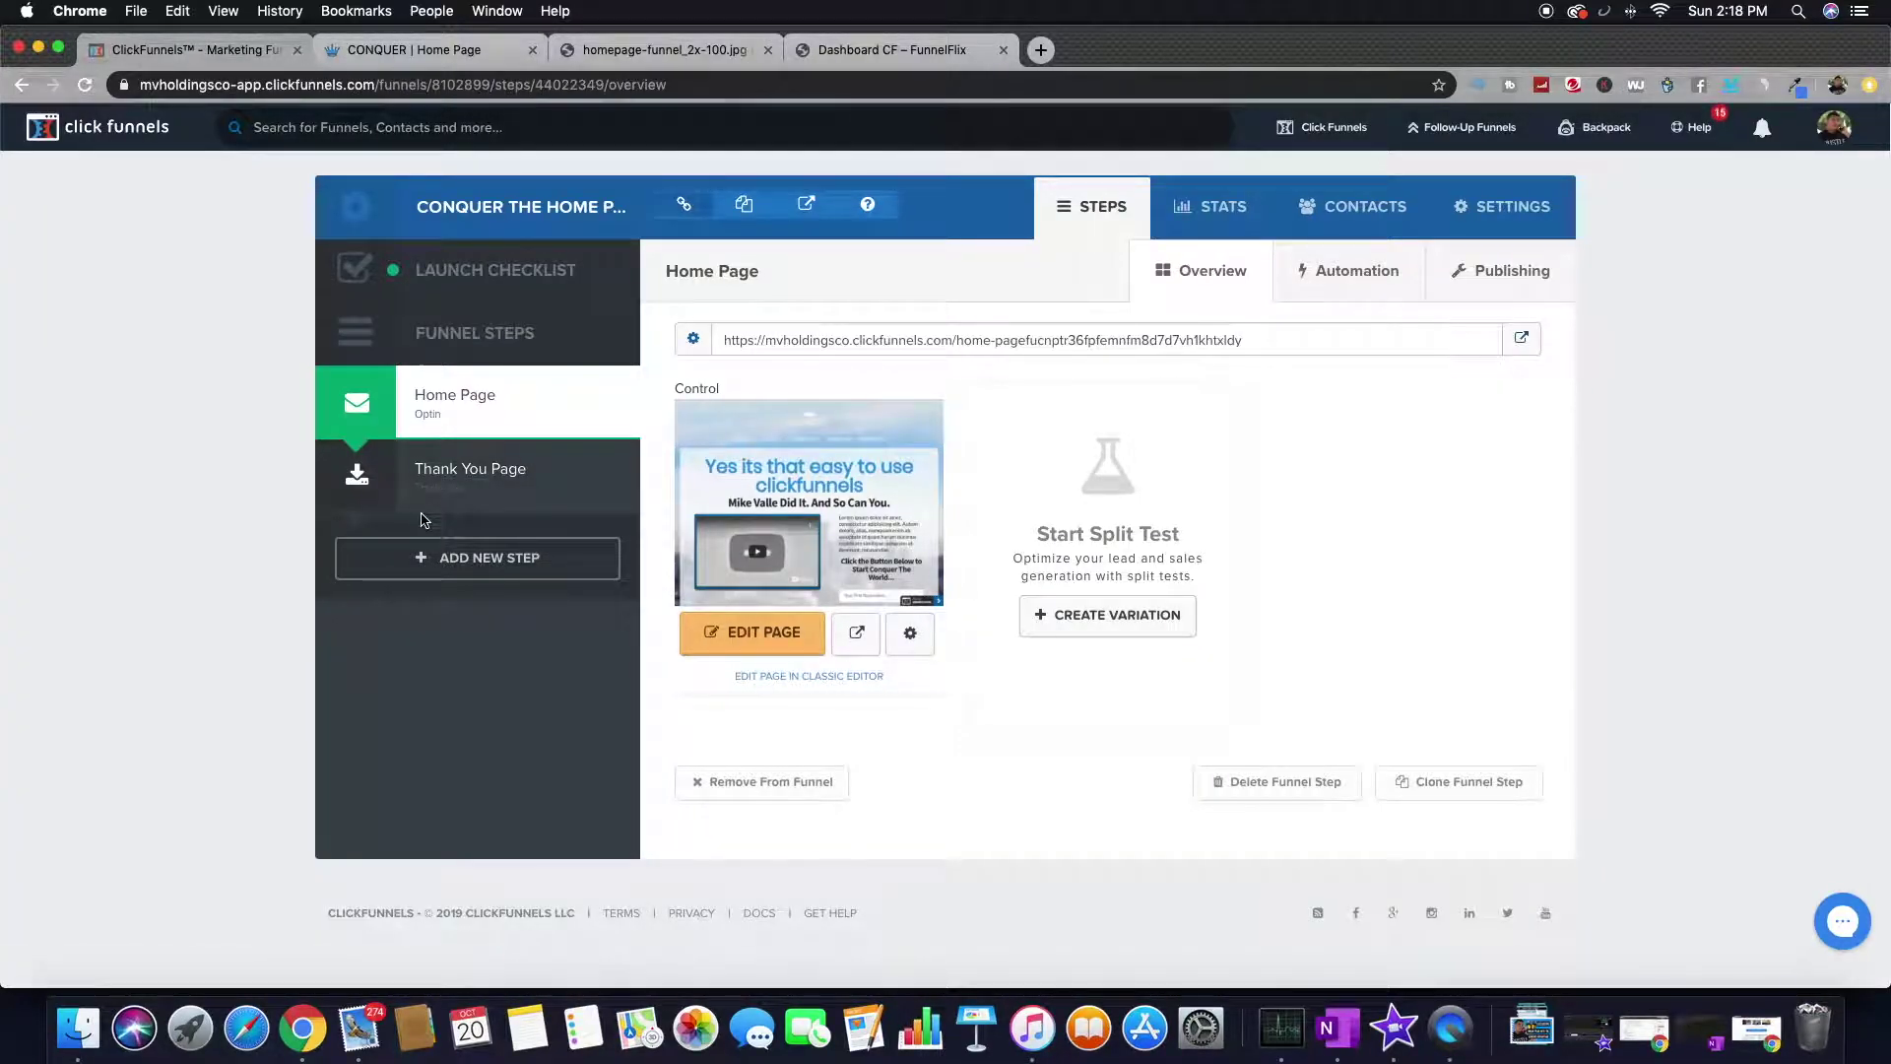
- Review the Thank You Page step, then go back to the Home Page step
{"action": "left_click", "coordinate": [511, 471]}
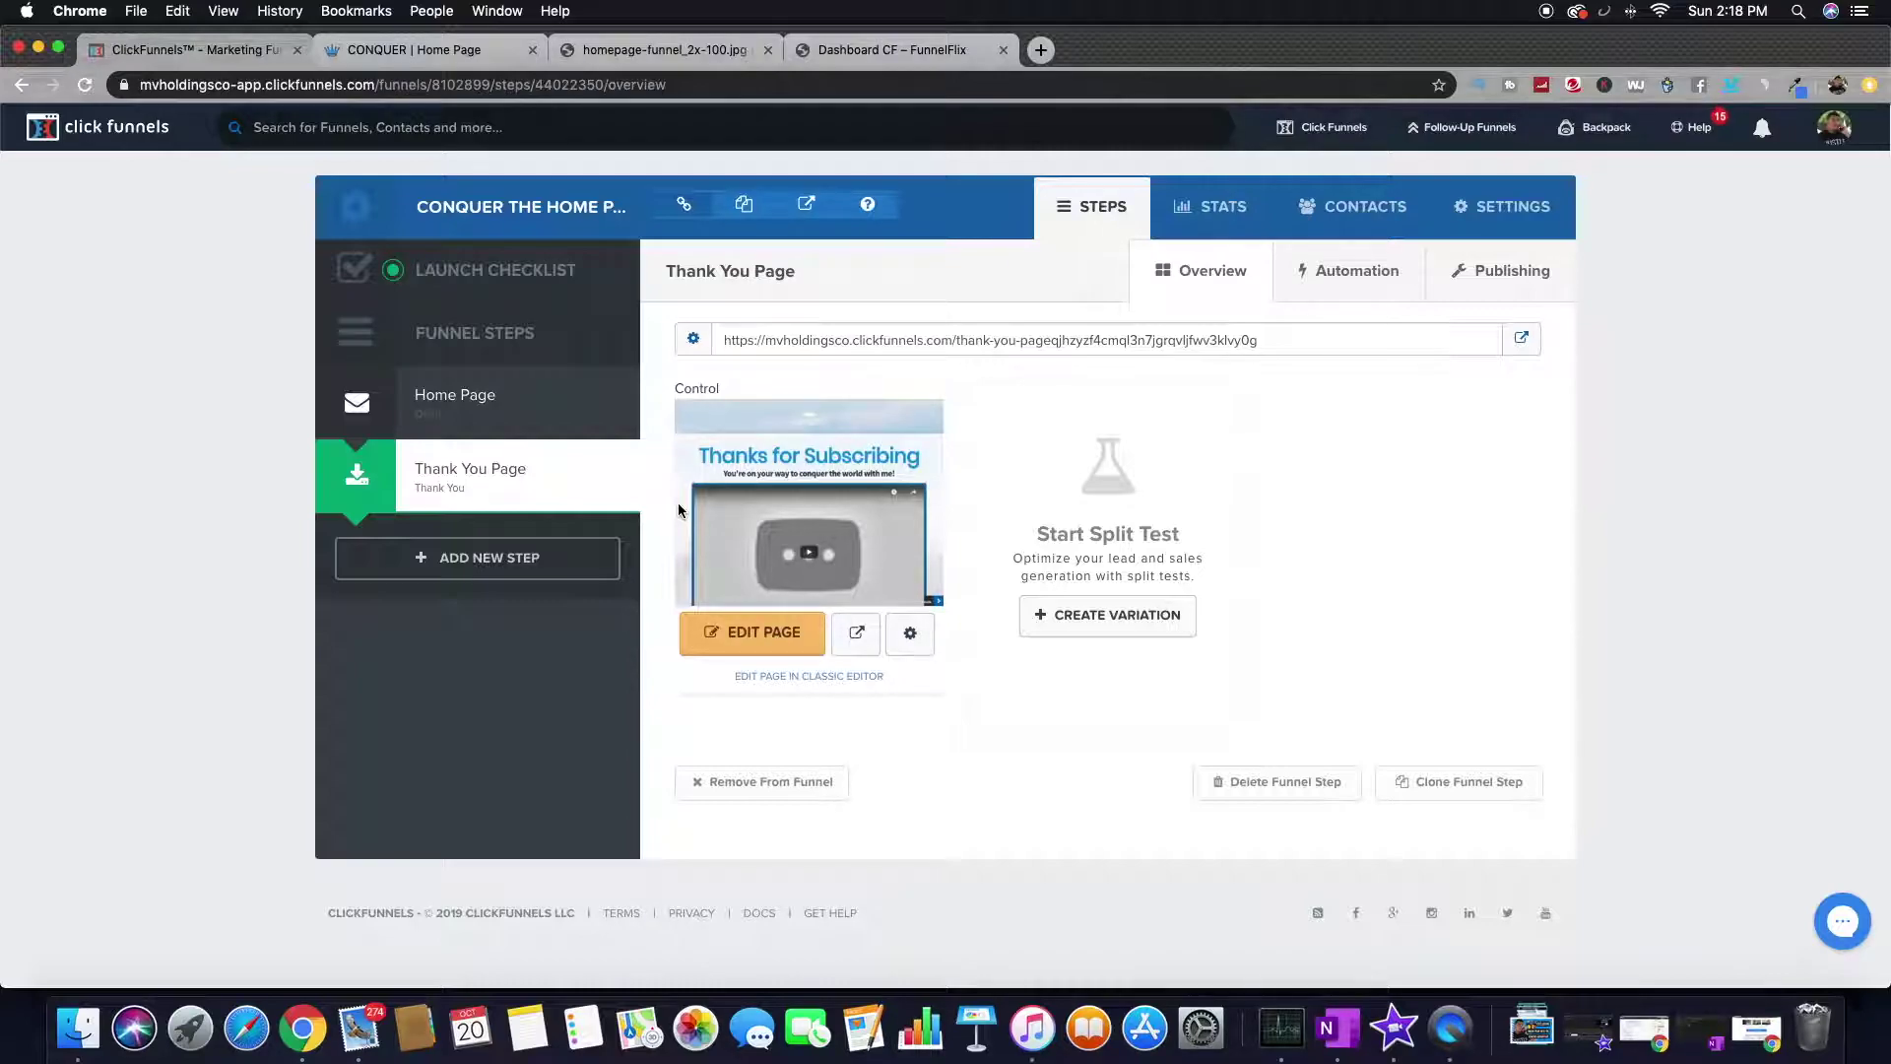
{"action": "left_click", "coordinate": [487, 404]}
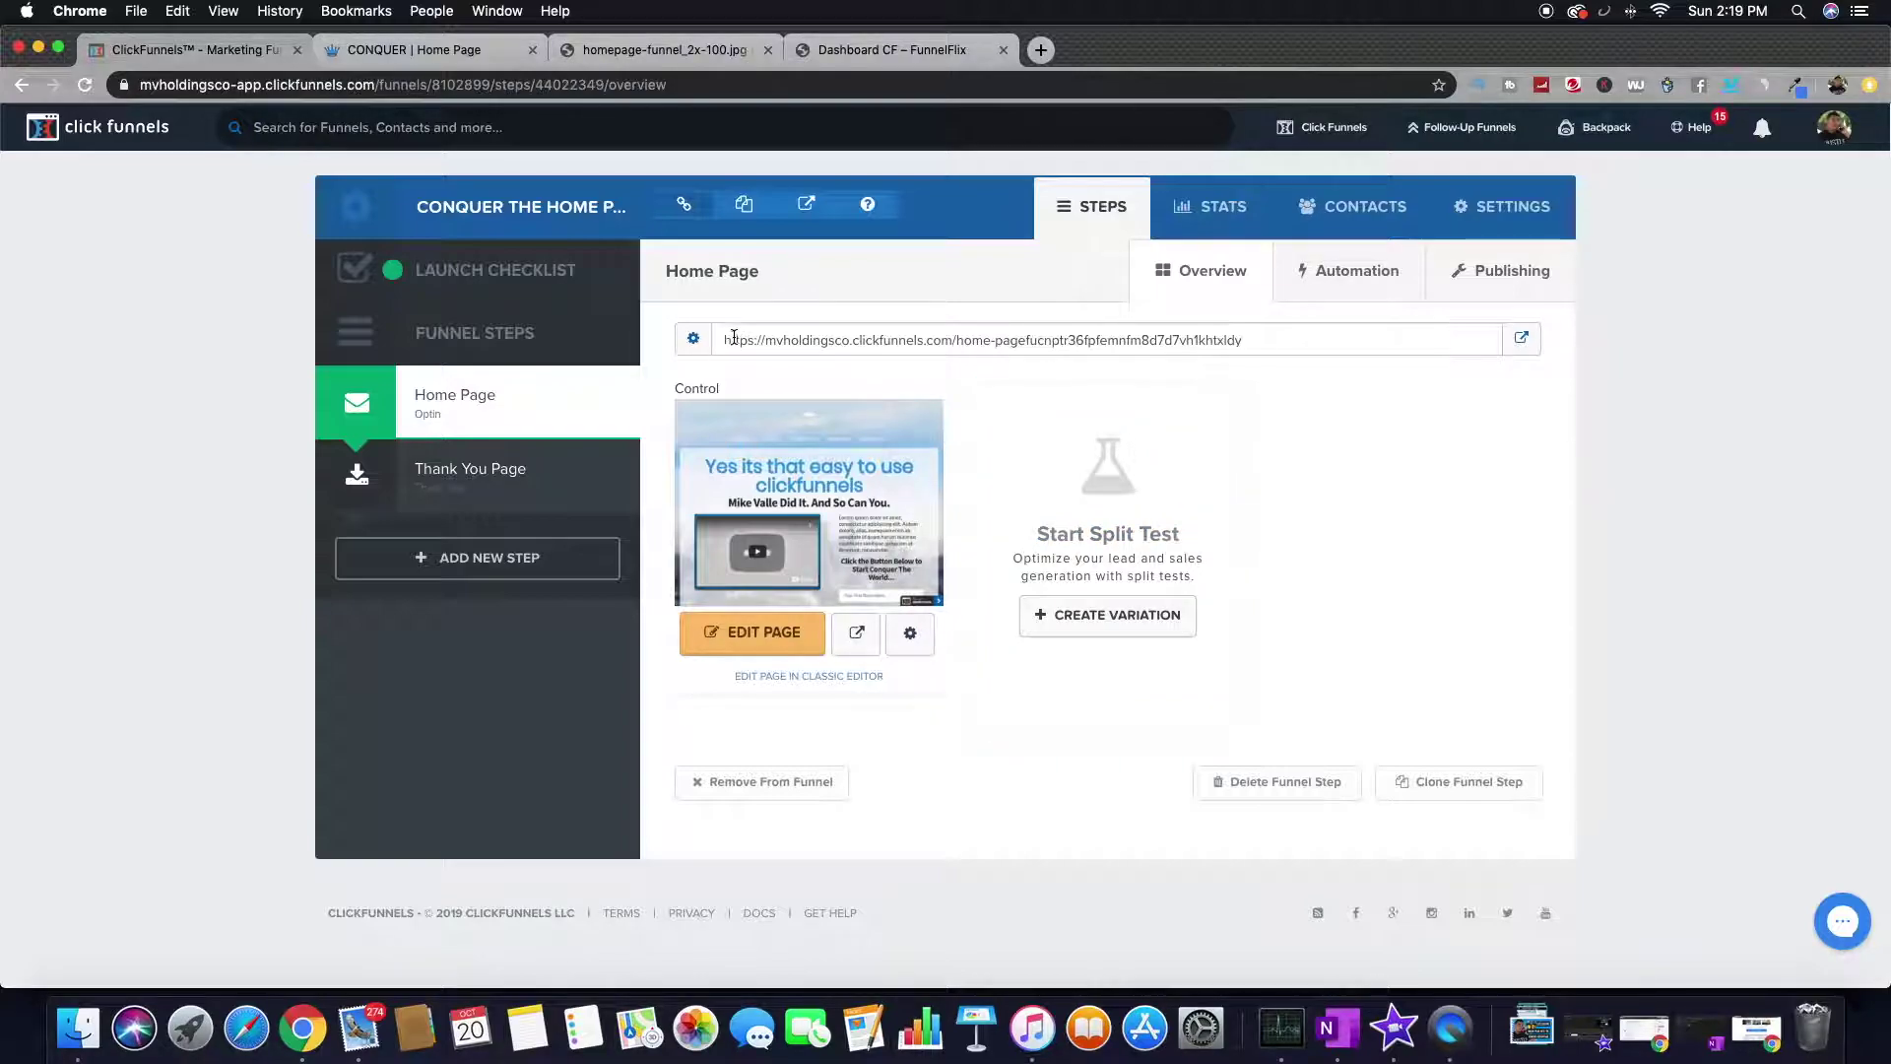
{"action": "scroll", "coordinate": [733, 337], "scroll_direction": "down", "scroll_amount": 1}
{"action": "scroll", "coordinate": [733, 337], "scroll_direction": "up", "scroll_amount": 1}
{"action": "left_click_drag", "start_coordinate": [732, 337], "coordinate": [1060, 339]}
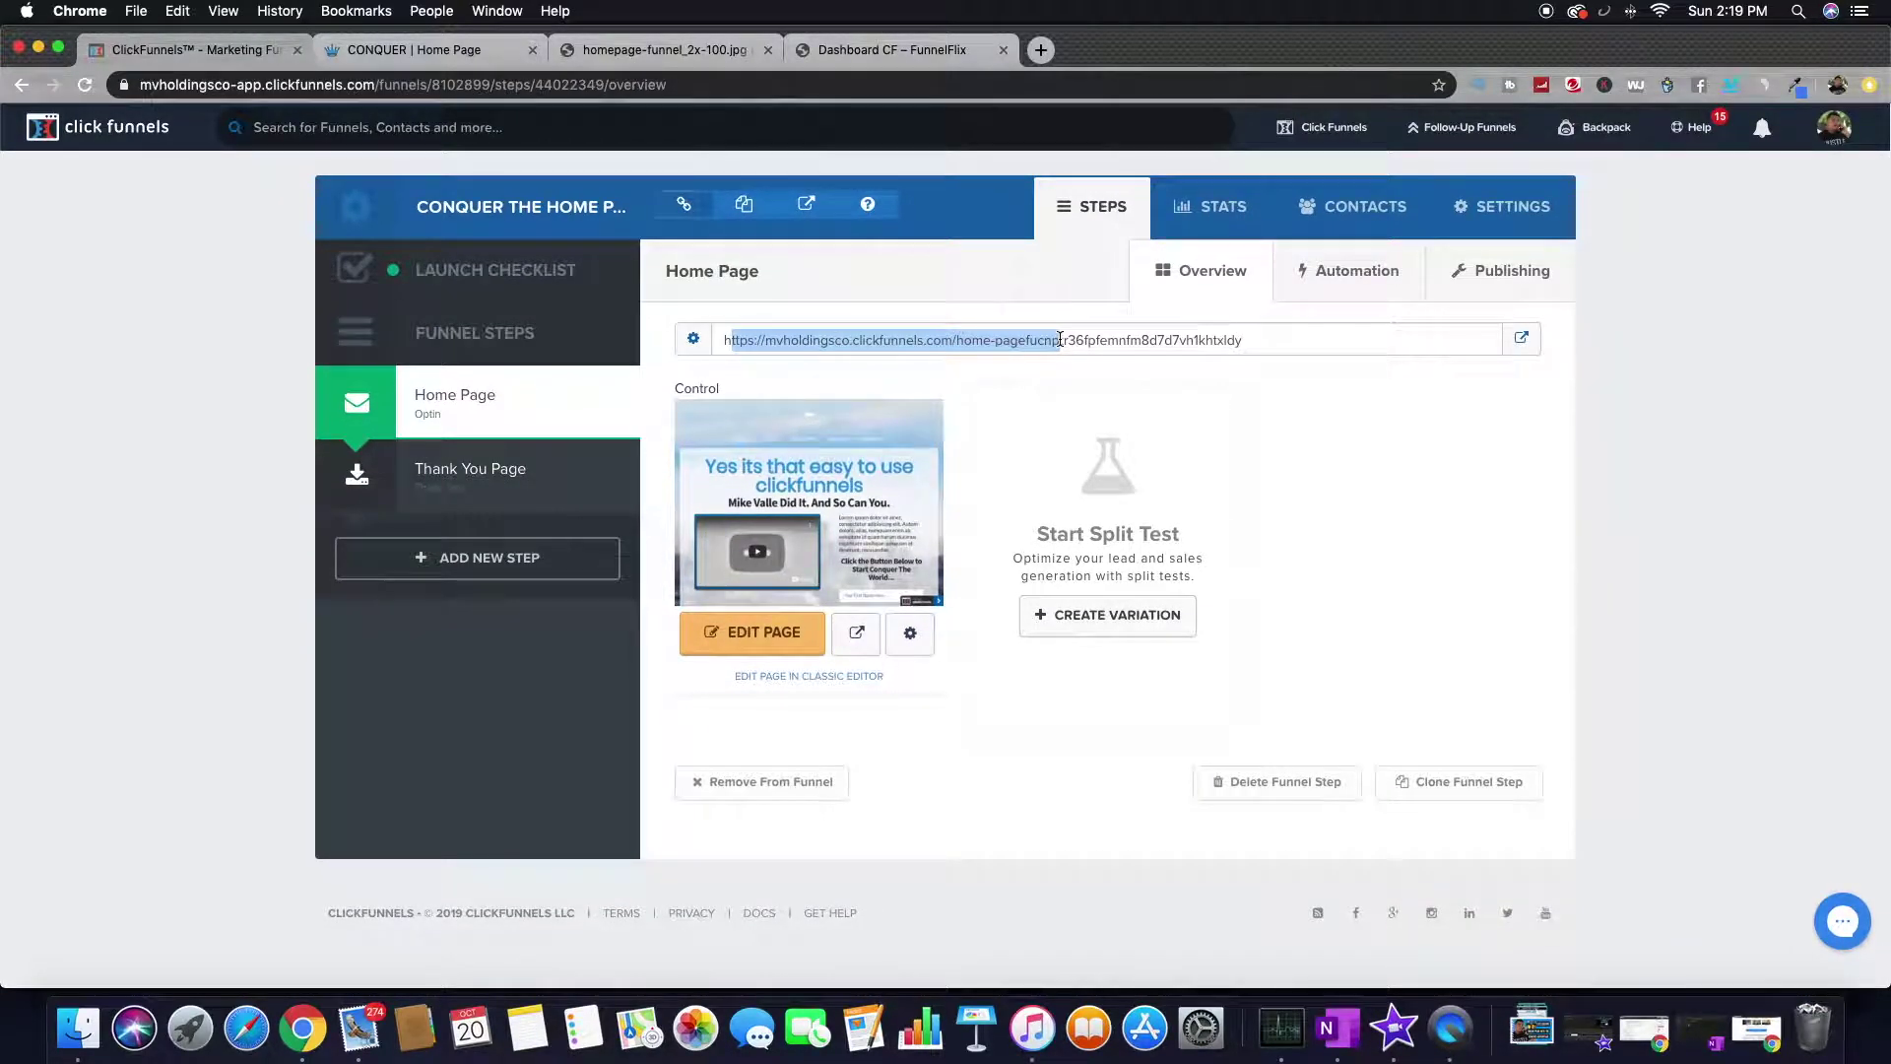
{"action": "left_click_drag", "start_coordinate": [841, 340], "coordinate": [1180, 337]}
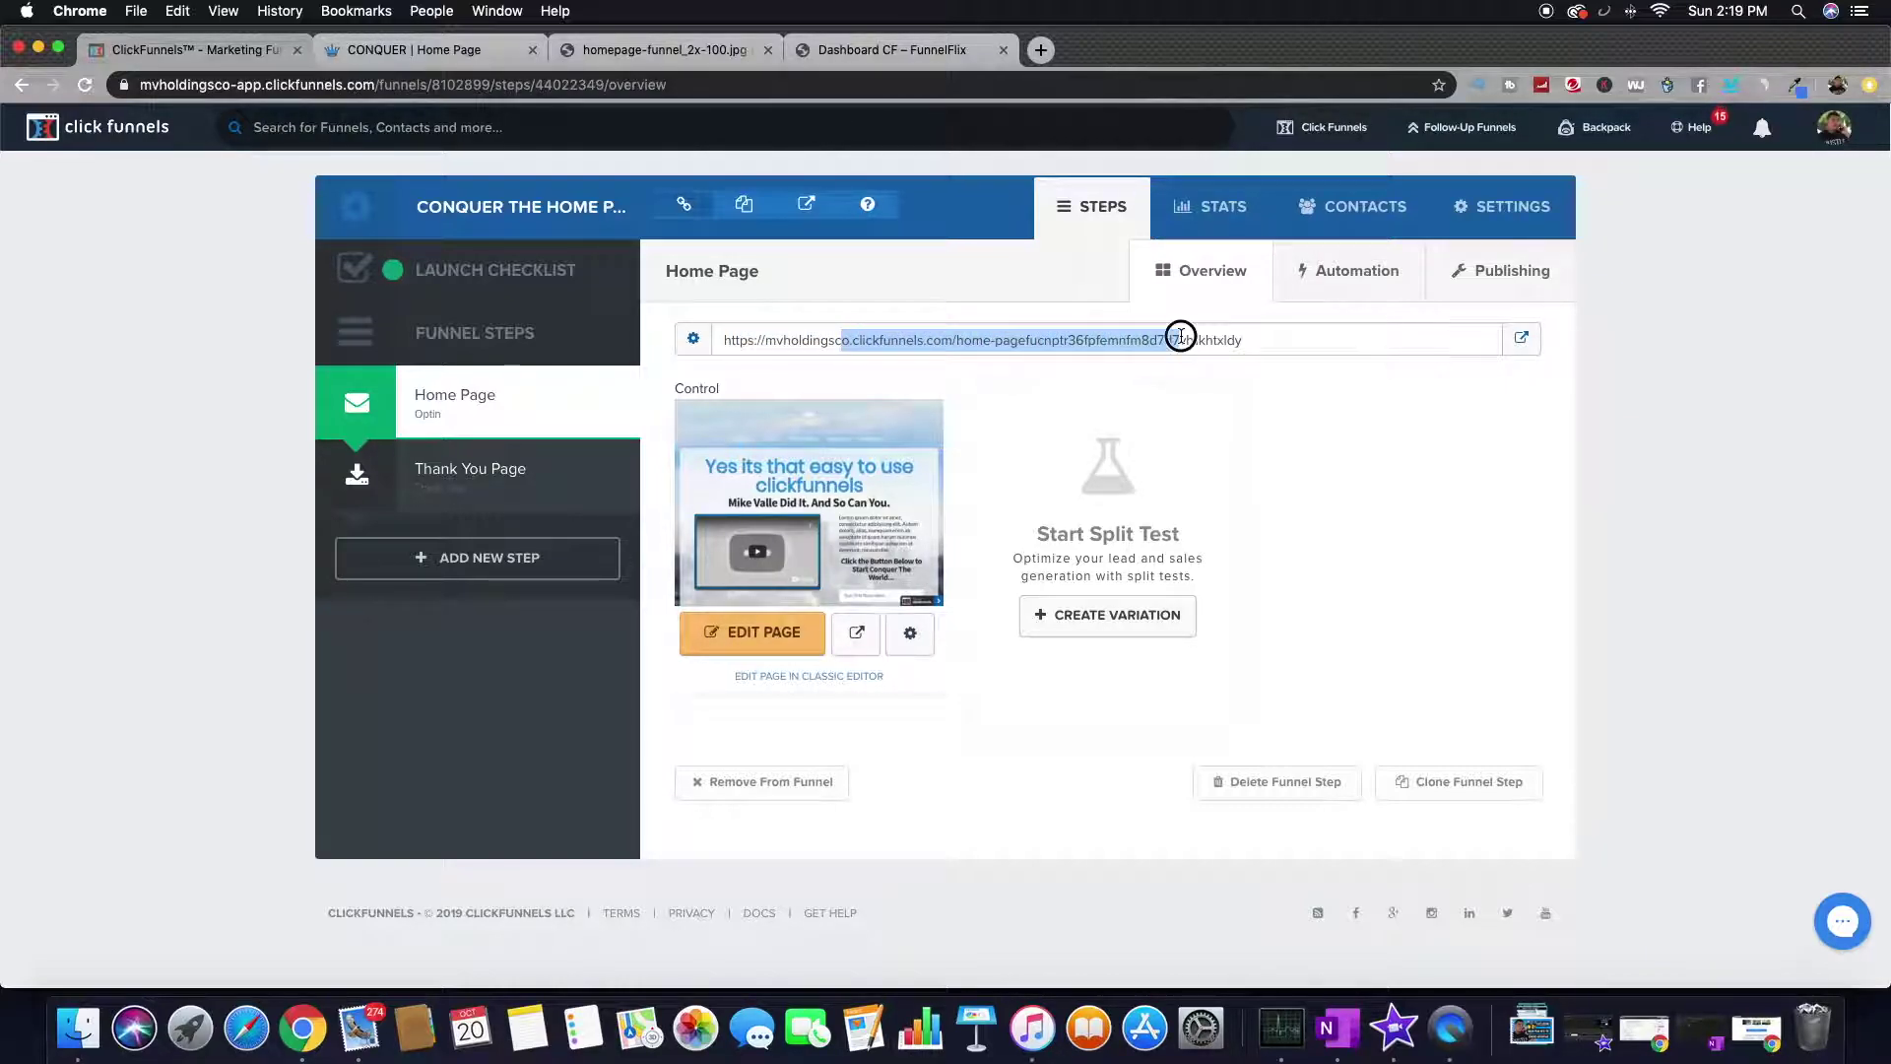
{"action": "left_click", "coordinate": [1145, 335]}
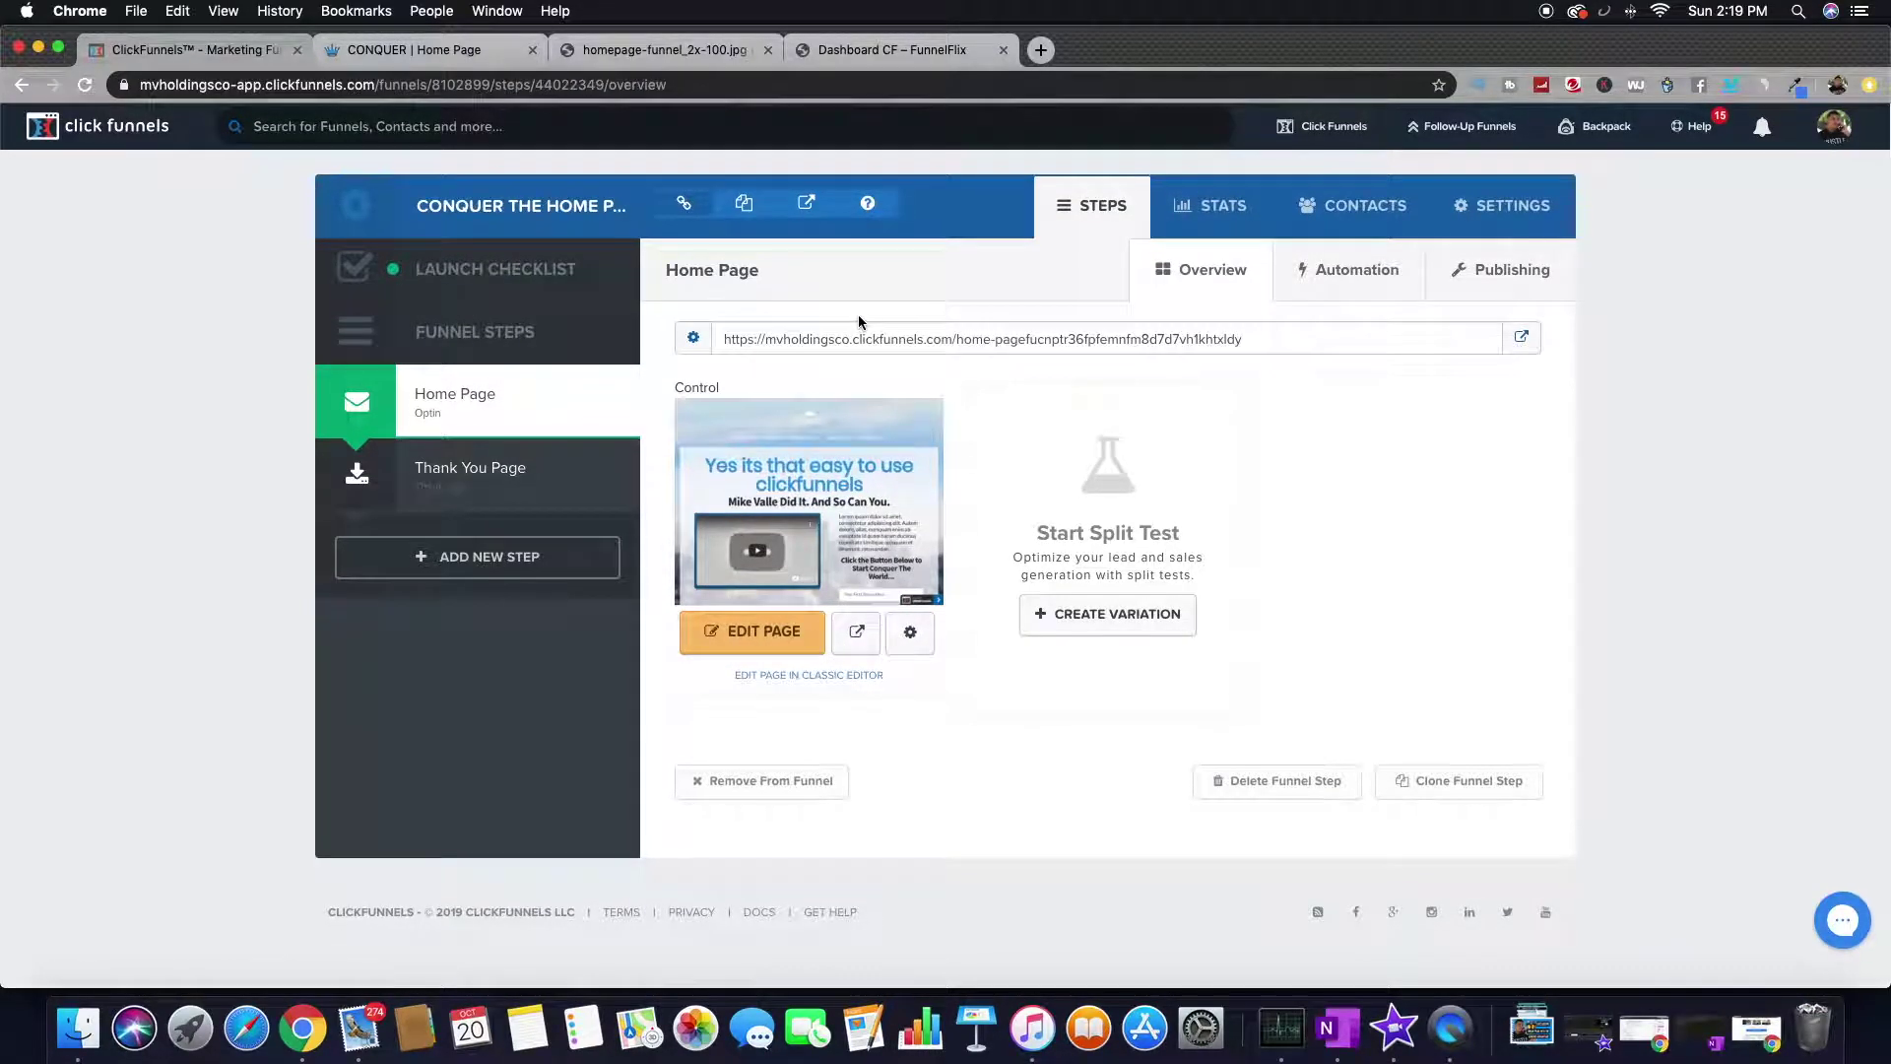
{"action": "left_click_drag", "start_coordinate": [863, 338], "coordinate": [926, 332]}
{"action": "left_click", "coordinate": [924, 333]}
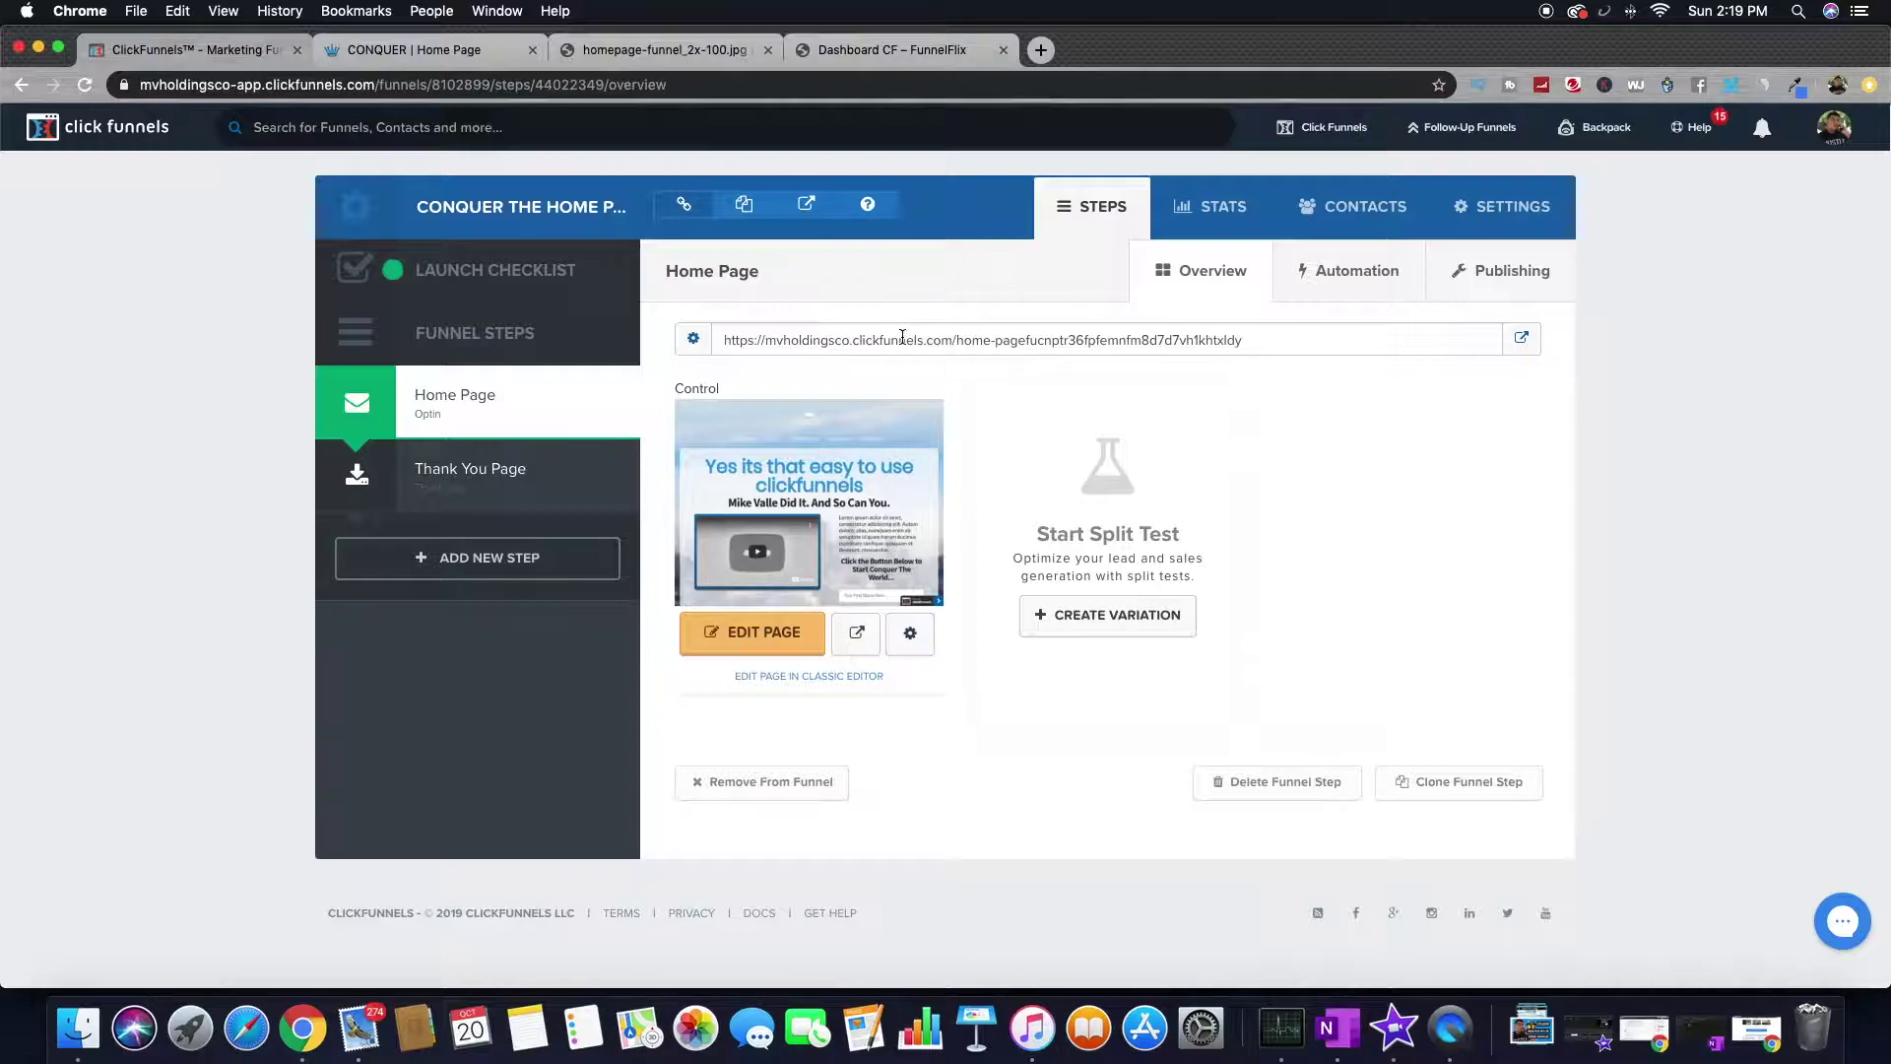